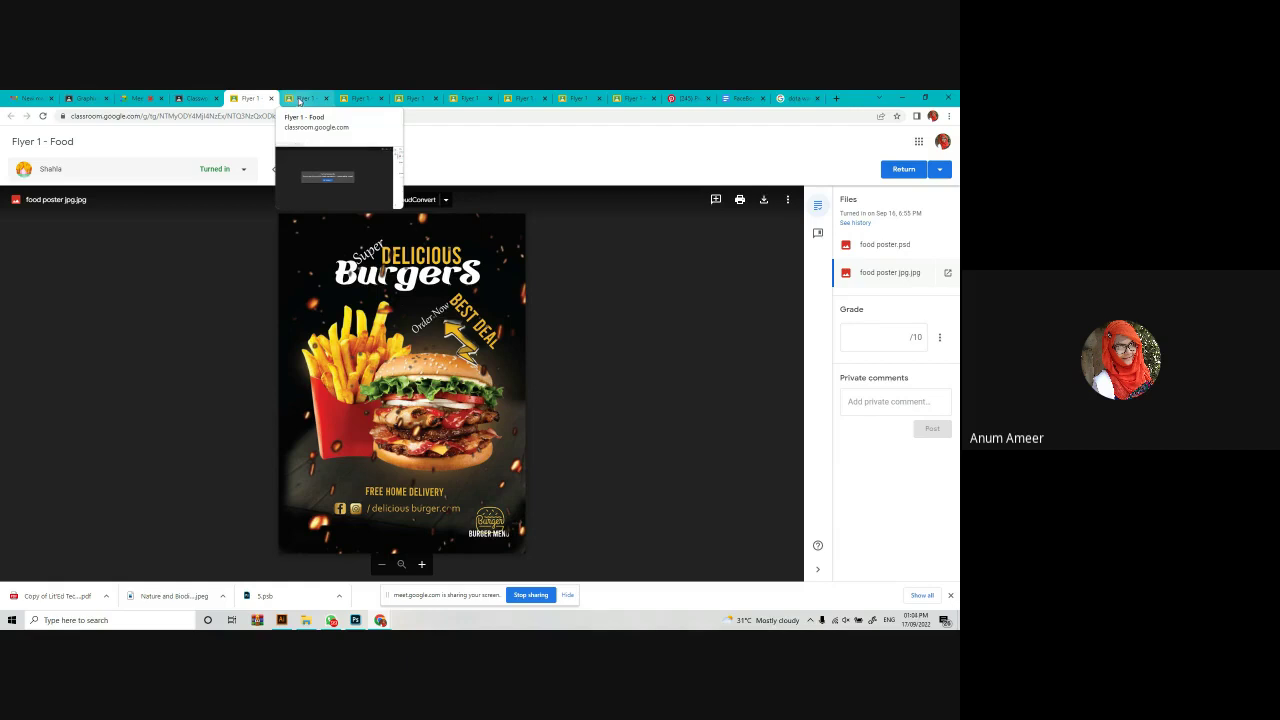
Look through the next two Flyer 1 - Food submissions and go back to the Super Delicious Burgers poster.
click(300, 99)
click(356, 97)
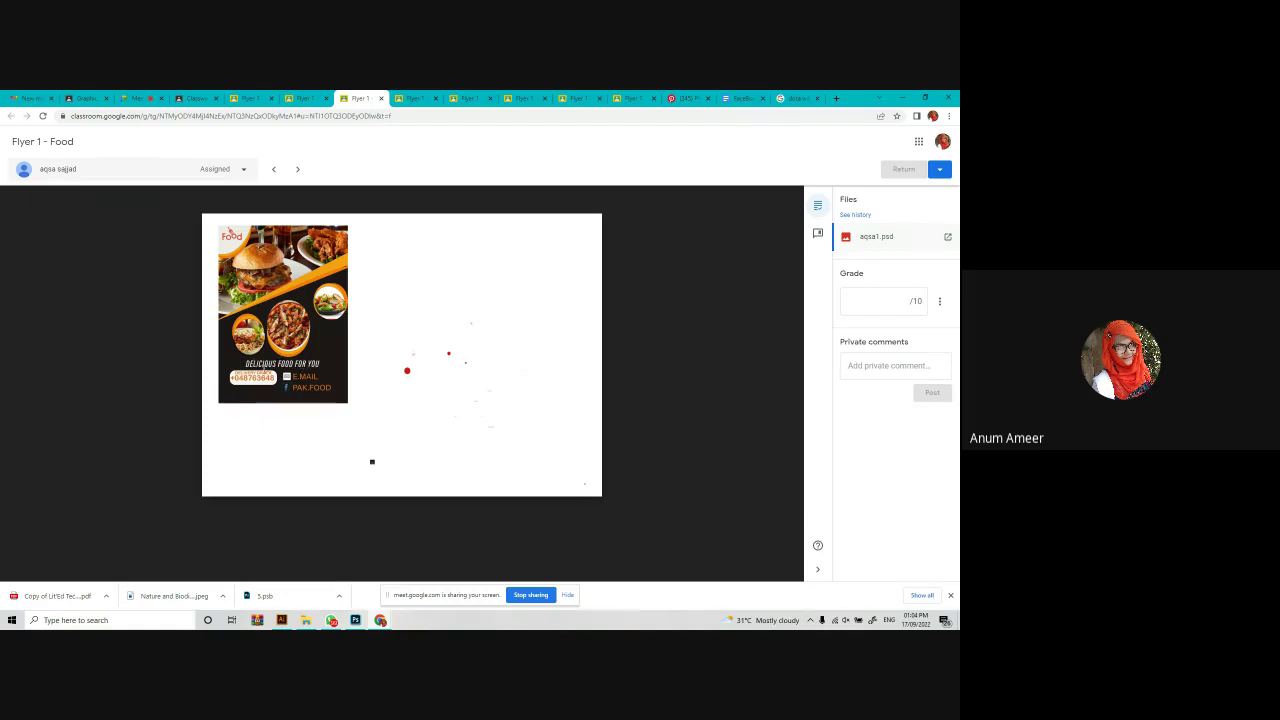
click(293, 97)
click(250, 97)
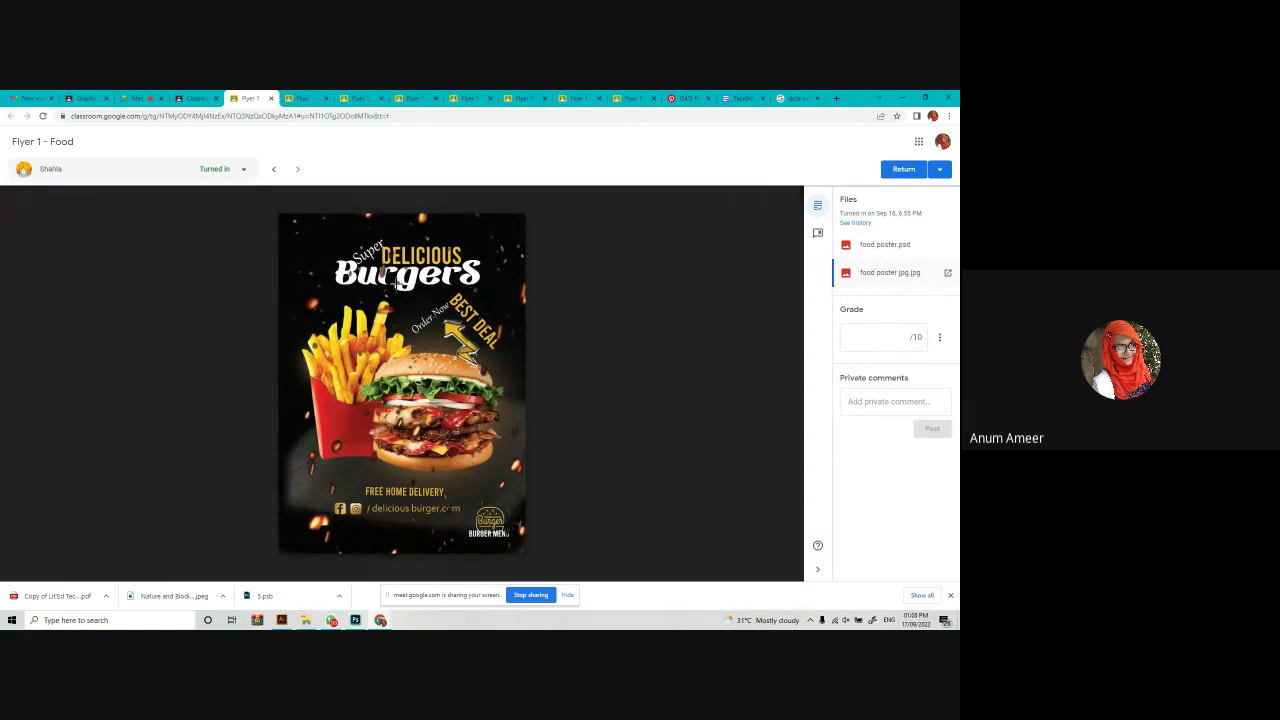
Examine the Pak.Food flyer in close-up and at full page, and open the pizza flyer with the 50% off badge.
click(353, 96)
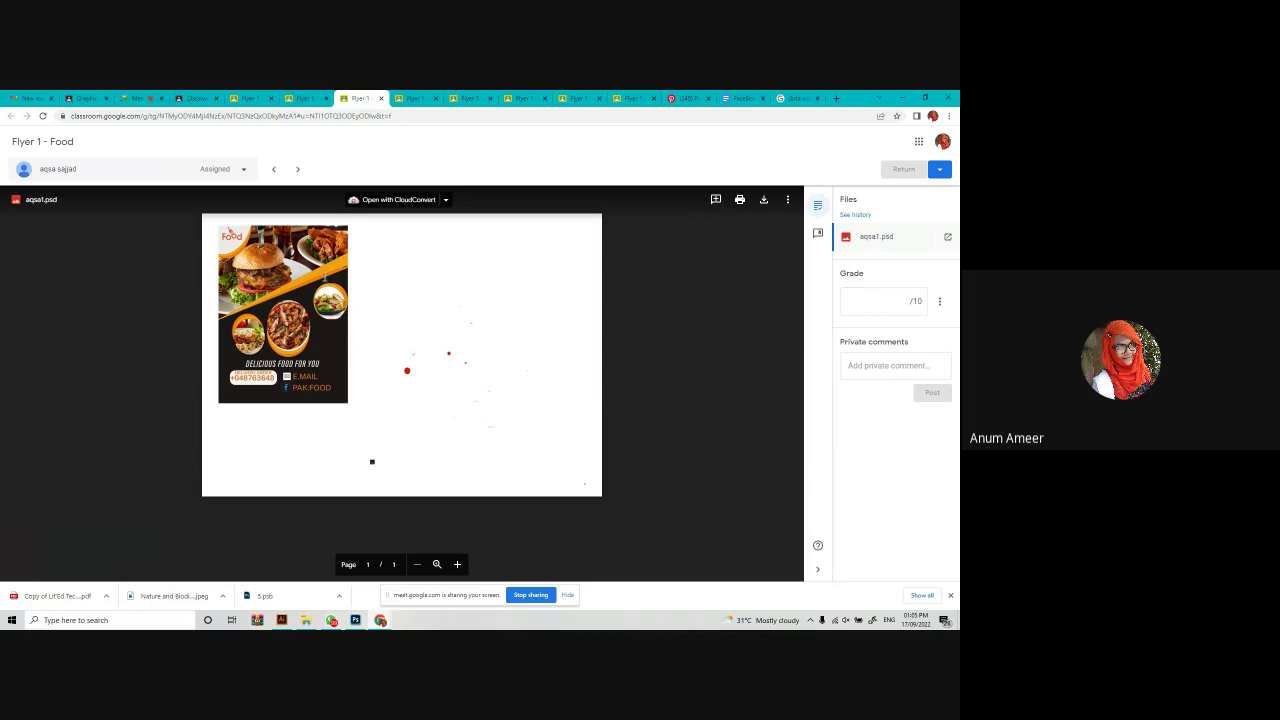
click(437, 564)
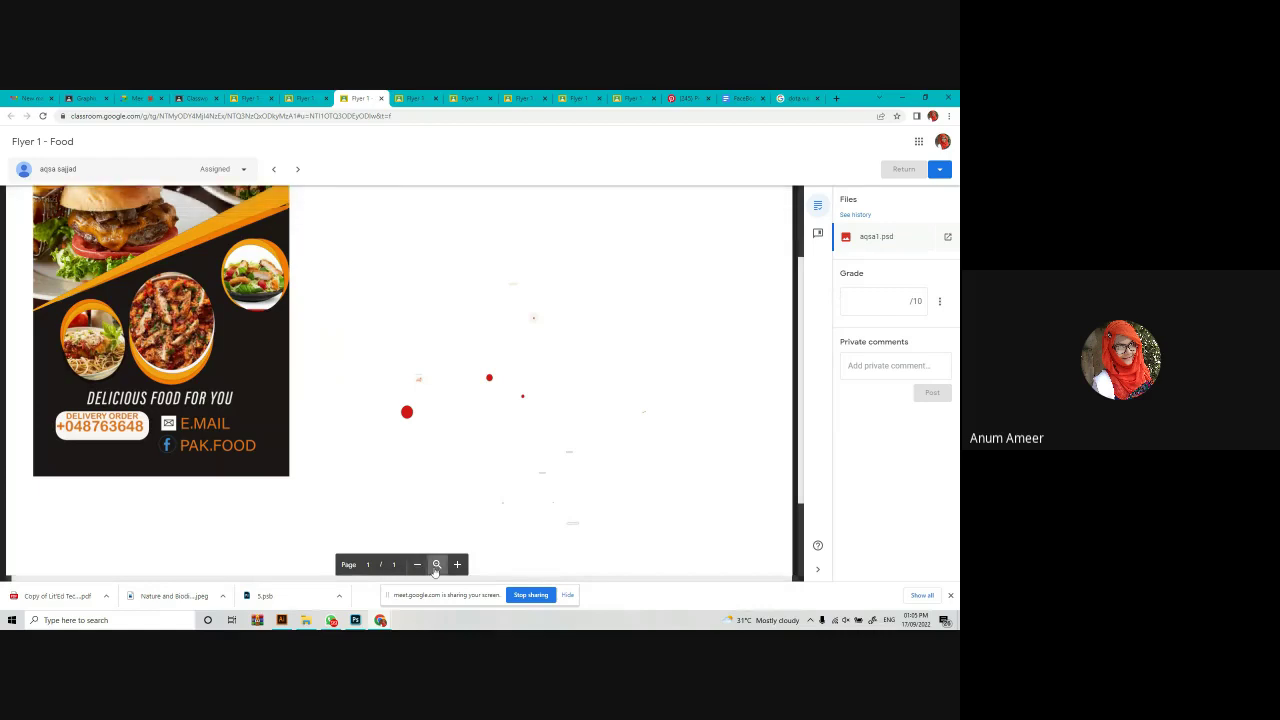
click(418, 565)
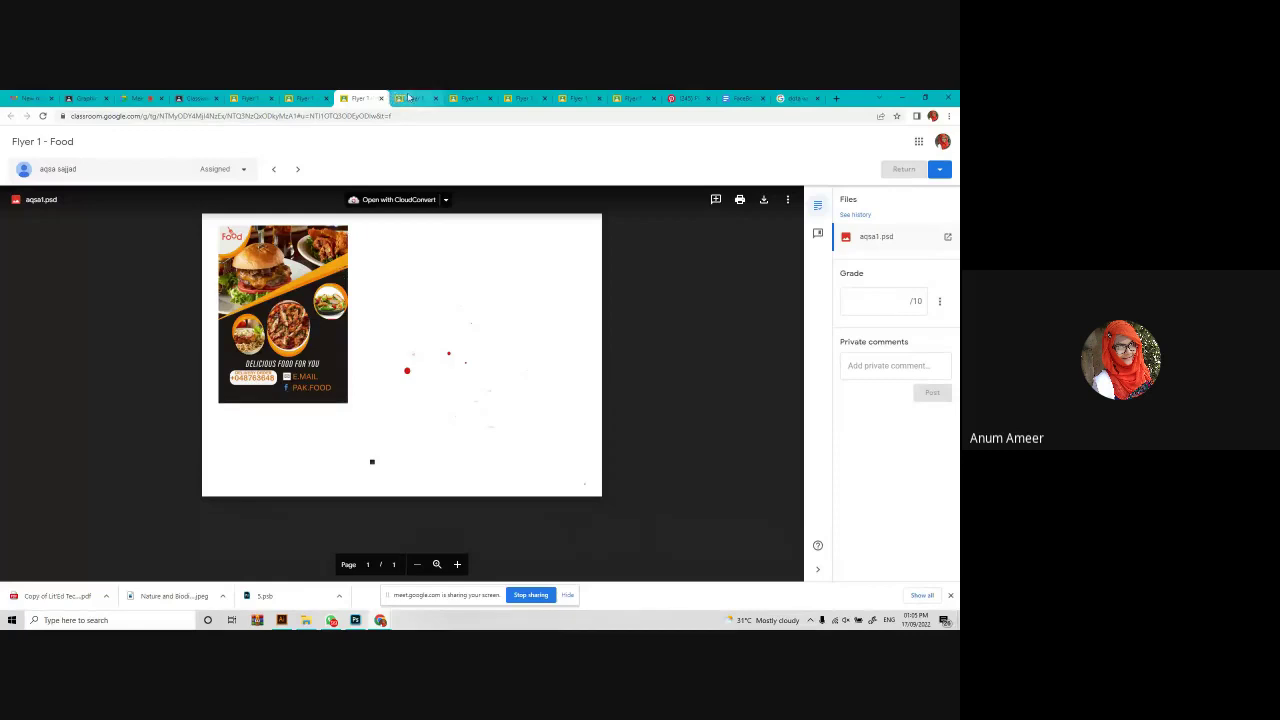
mouse_move(400, 98)
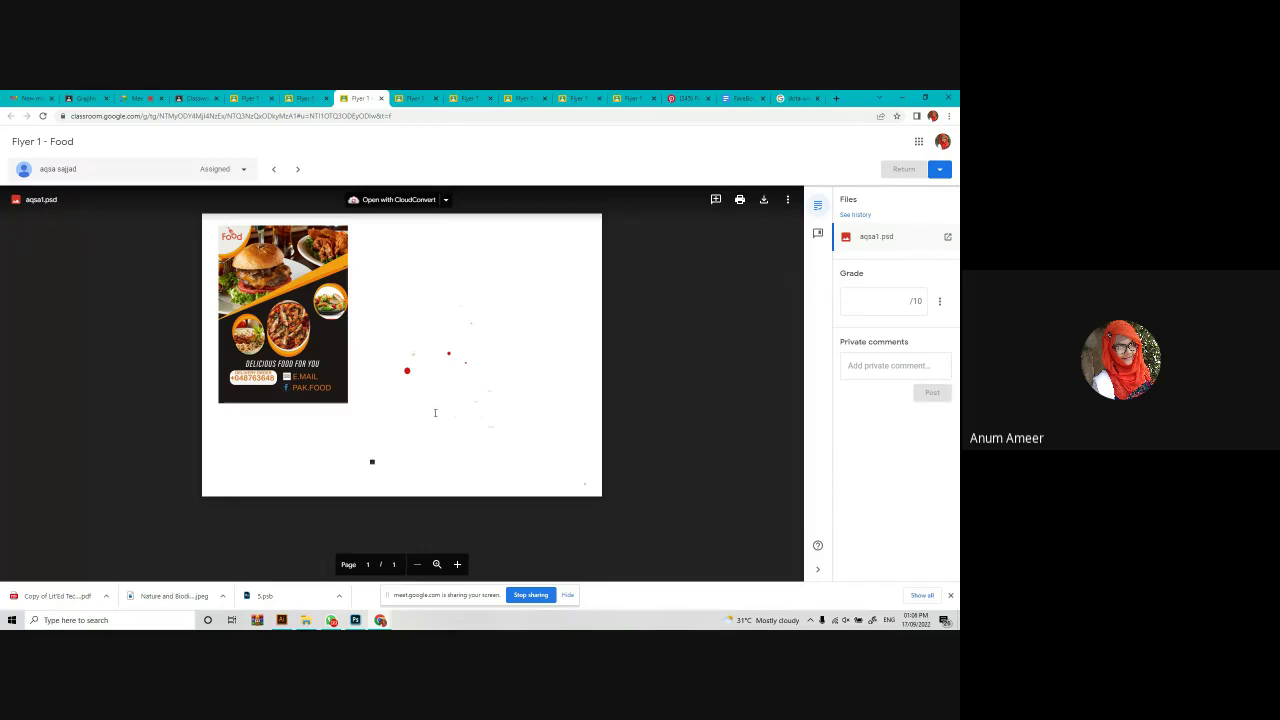
click(411, 97)
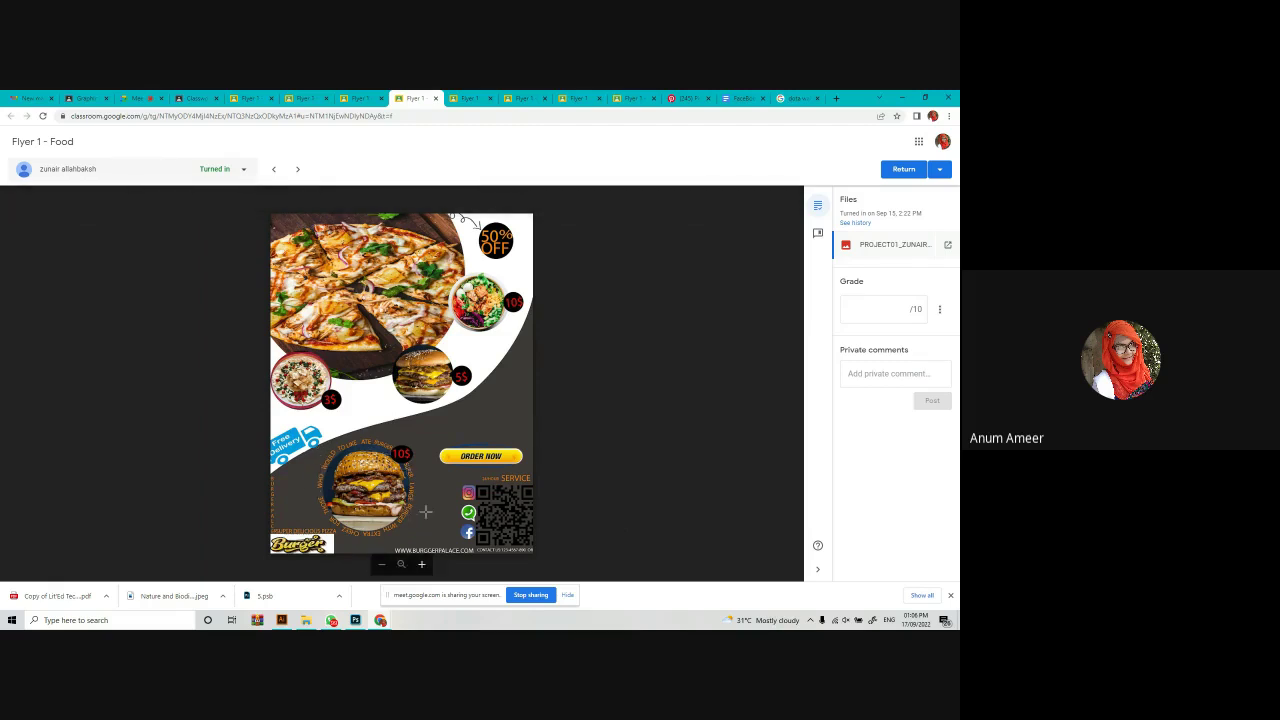
Switch to Photoshop and draw a large circle with the Ellipse tool over the centre of the book blurb page.
mouse_move(345, 625)
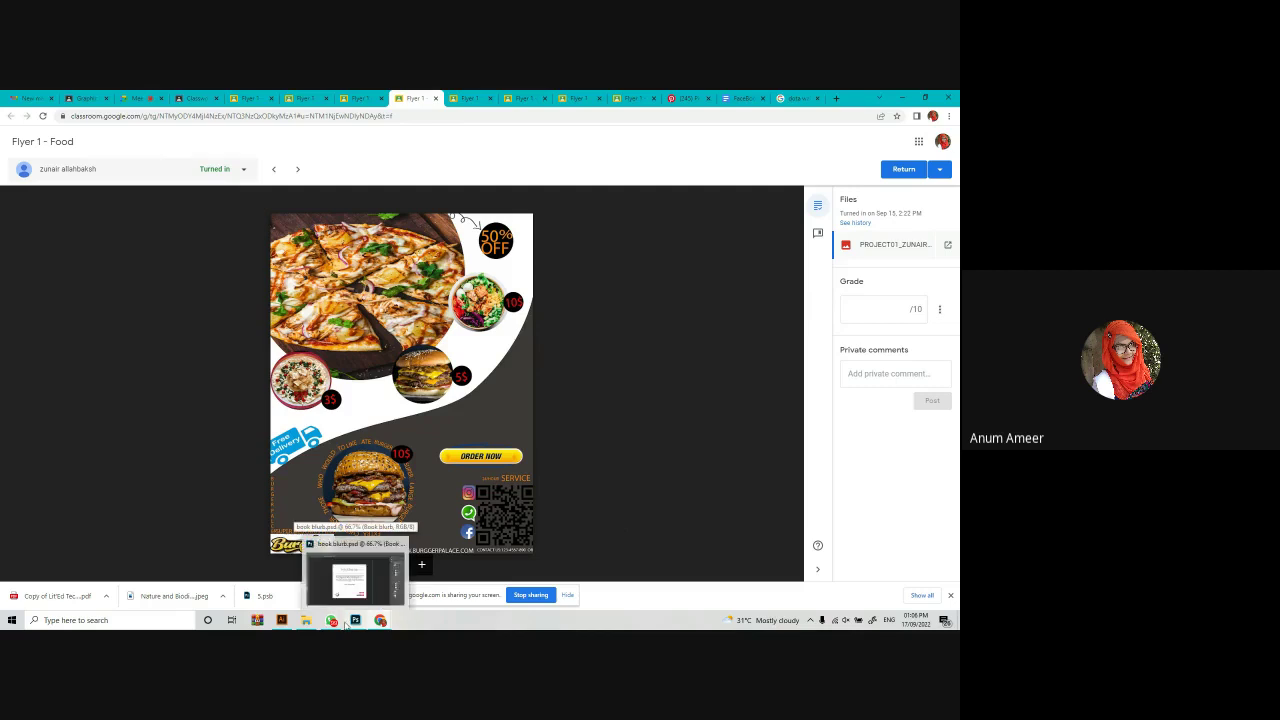
click(355, 621)
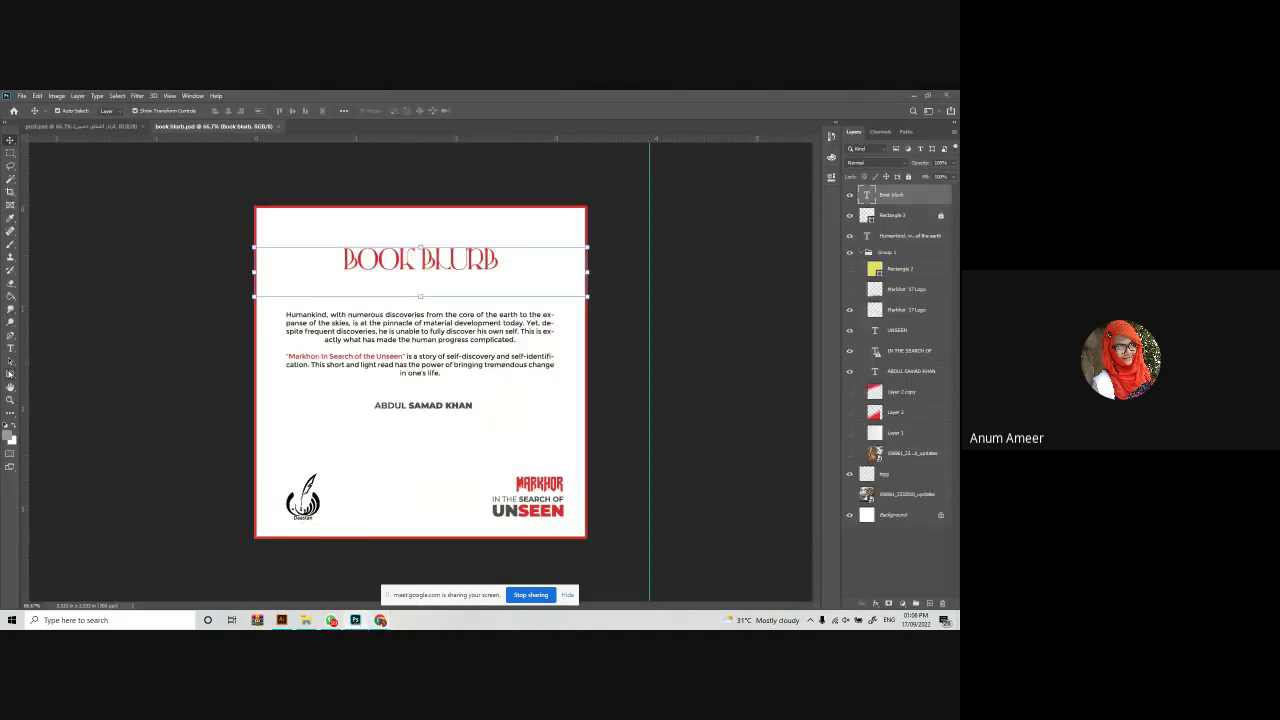
click(10, 373)
click(37, 393)
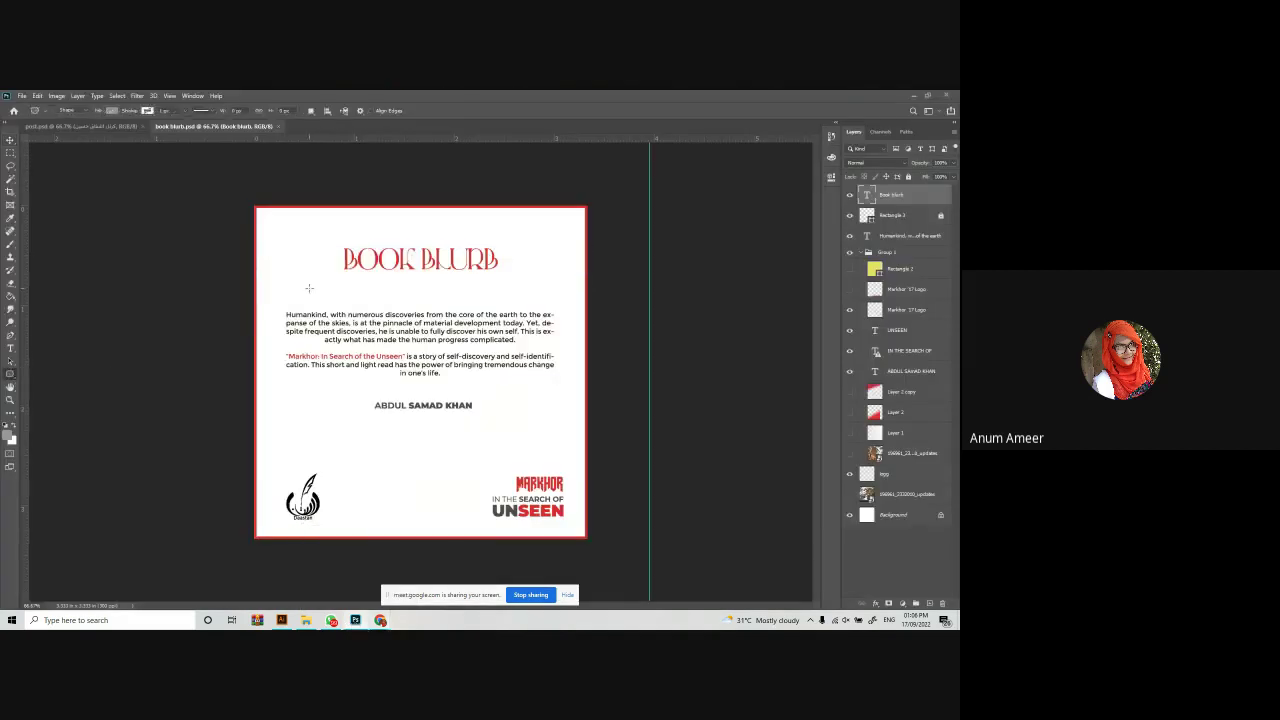
drag(309, 289, 532, 503)
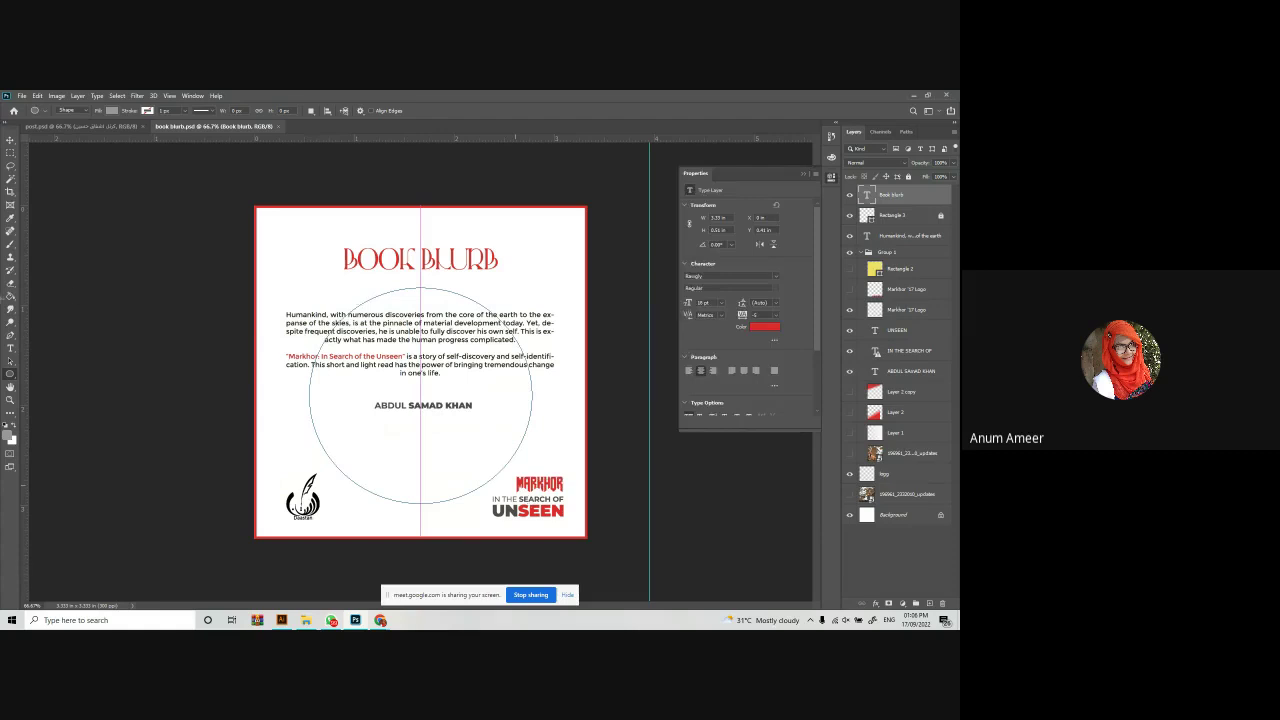
Add horizontal Lorem ipsum placeholder text that runs along the outline of the circle.
click(11, 348)
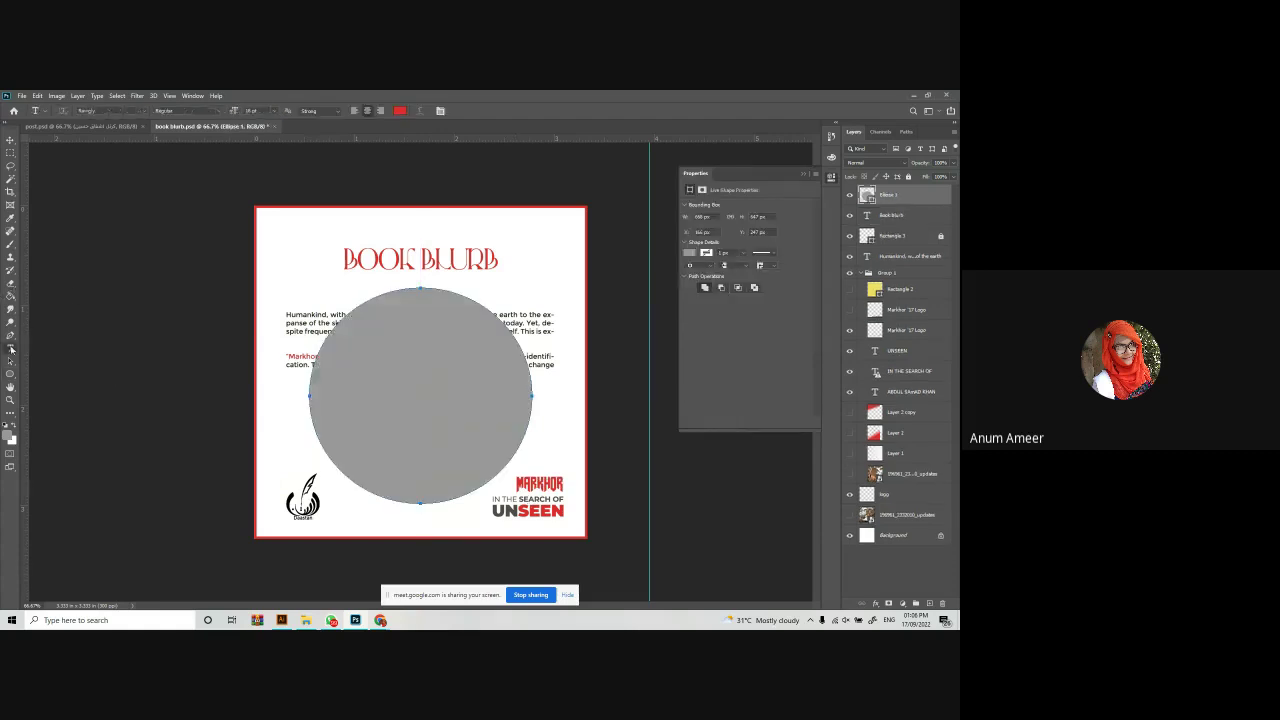
right_click(11, 348)
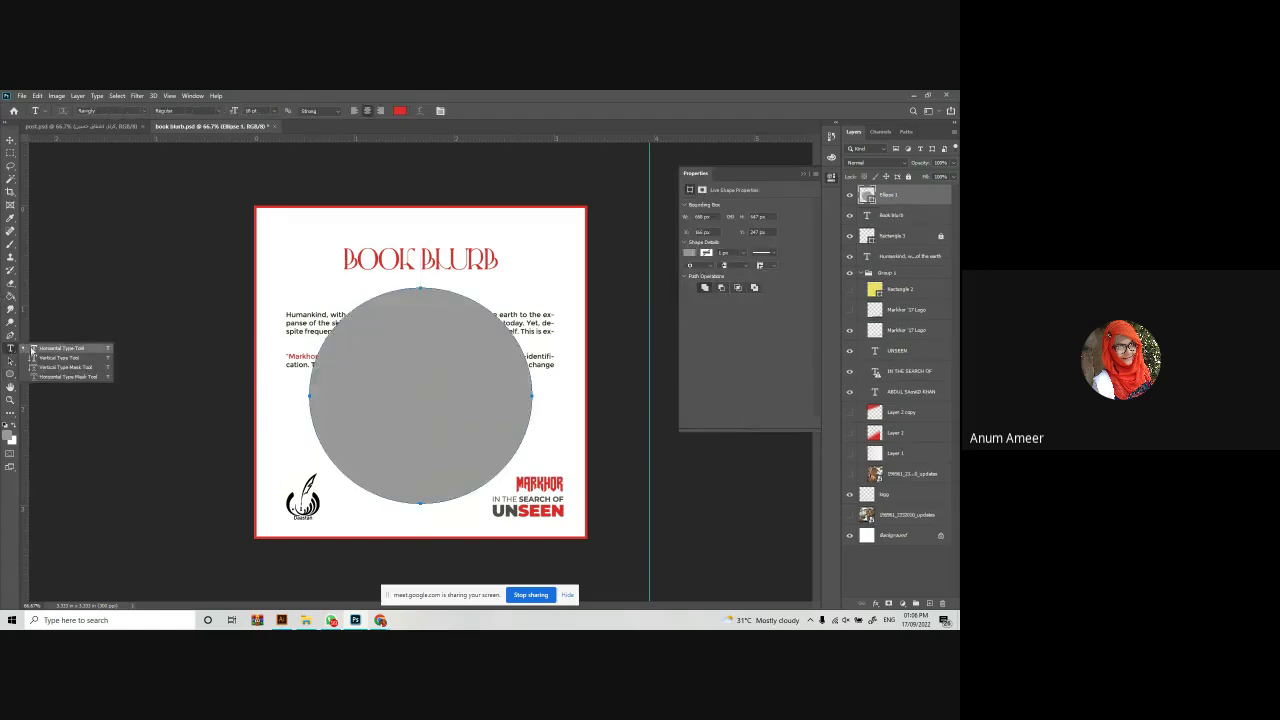
click(33, 348)
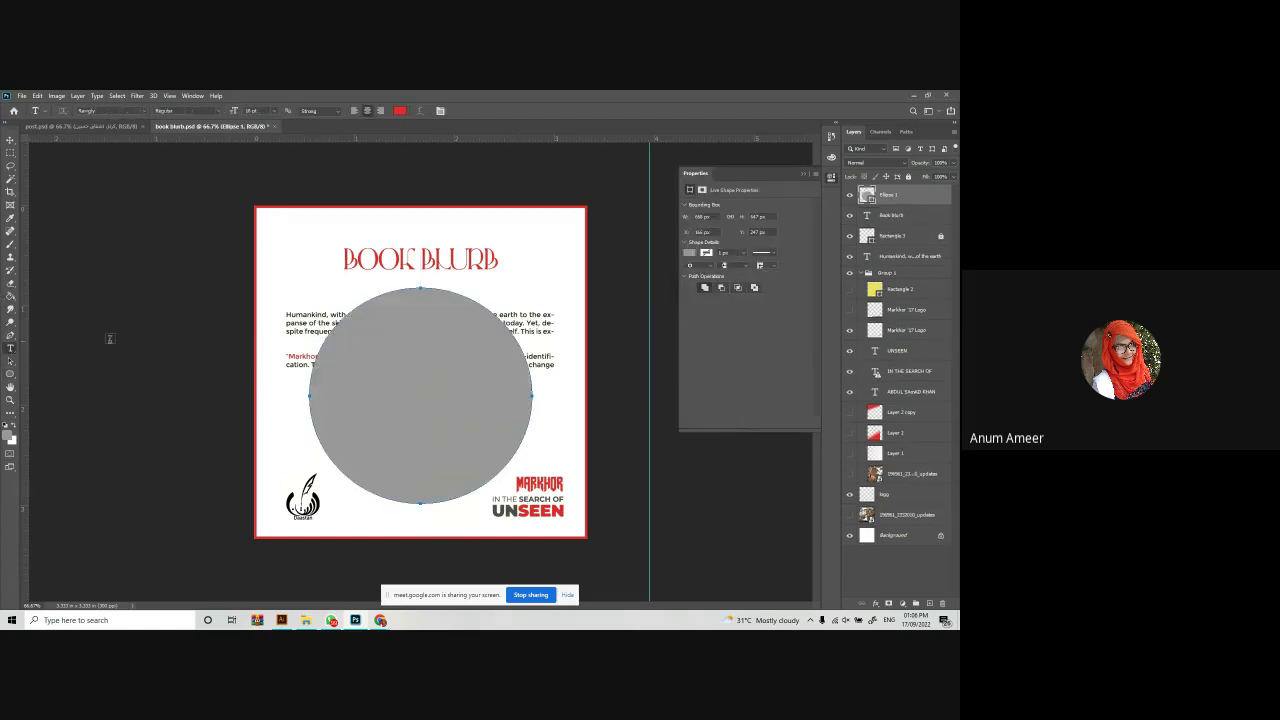
click(381, 293)
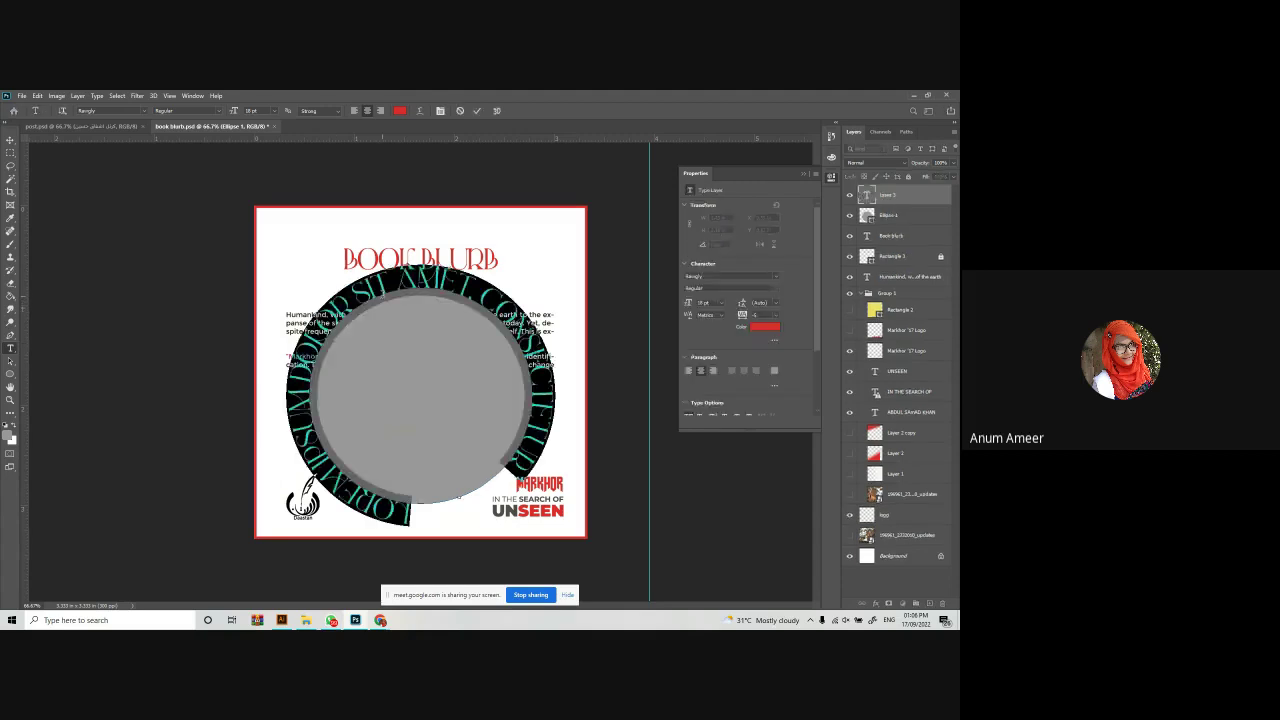
click(476, 111)
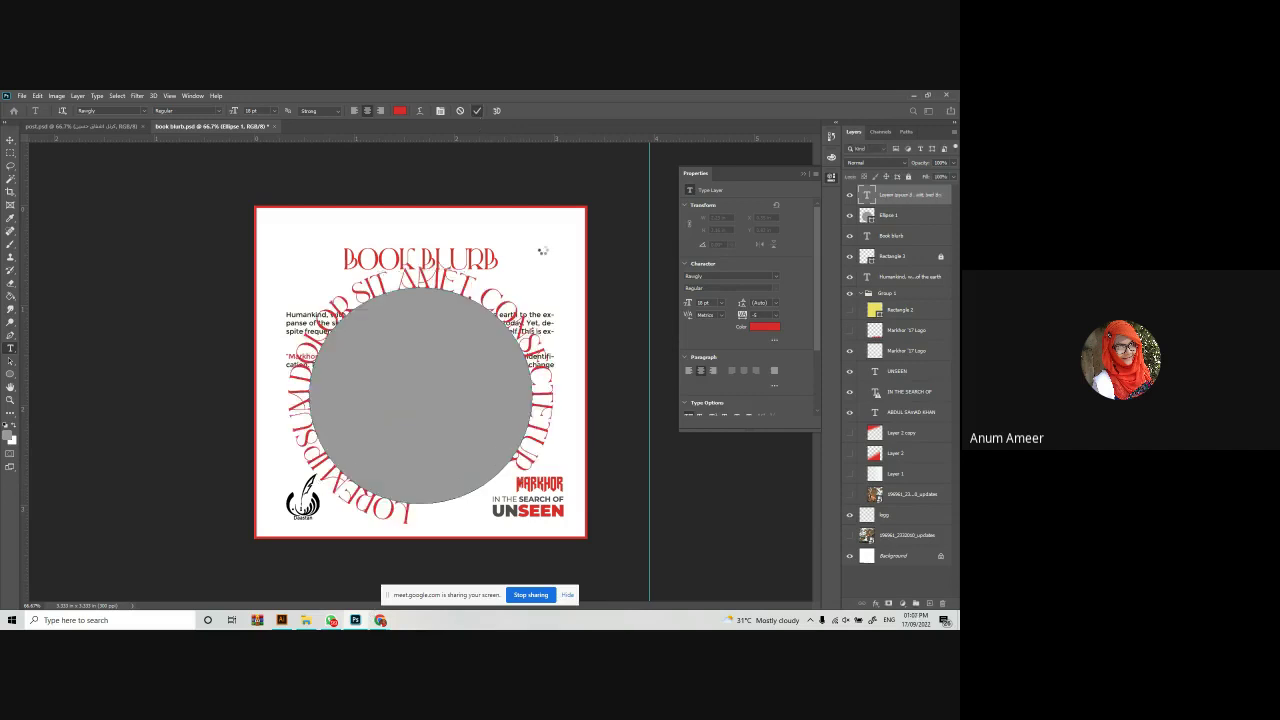
Hide the ellipse and all other artwork layers, leaving only the circular text and the background visible.
click(850, 215)
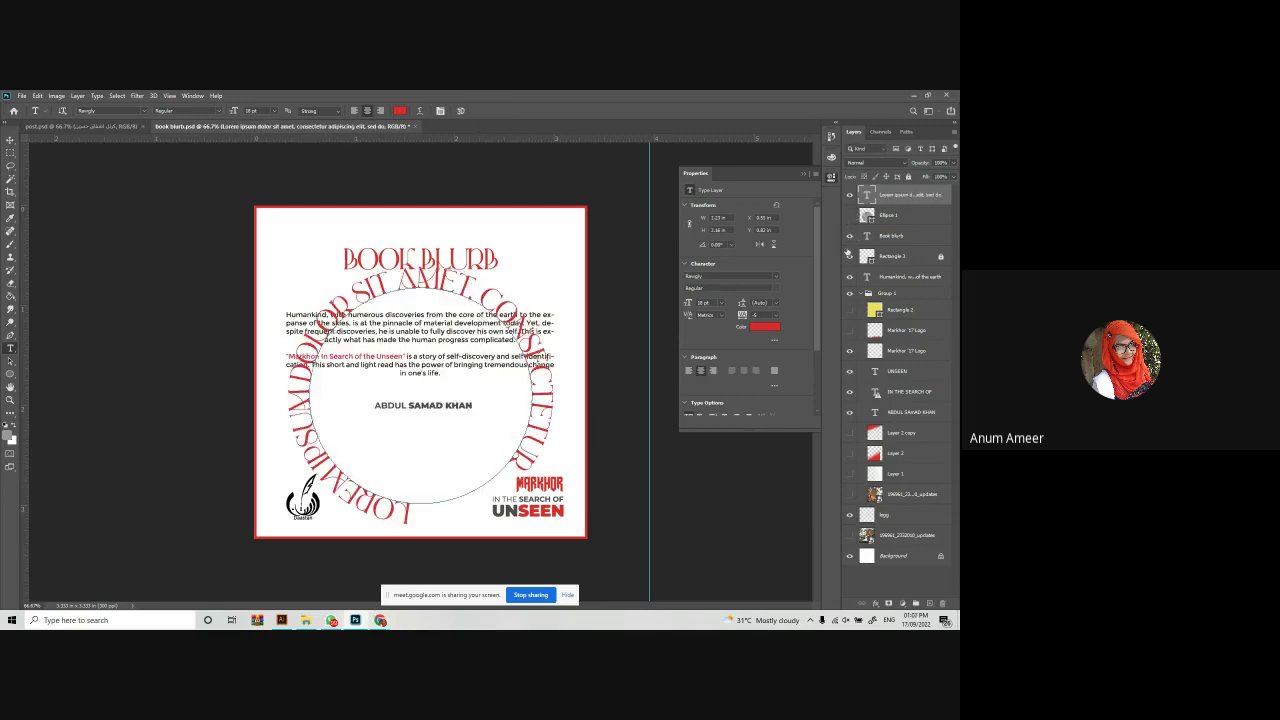
drag(850, 237, 851, 510)
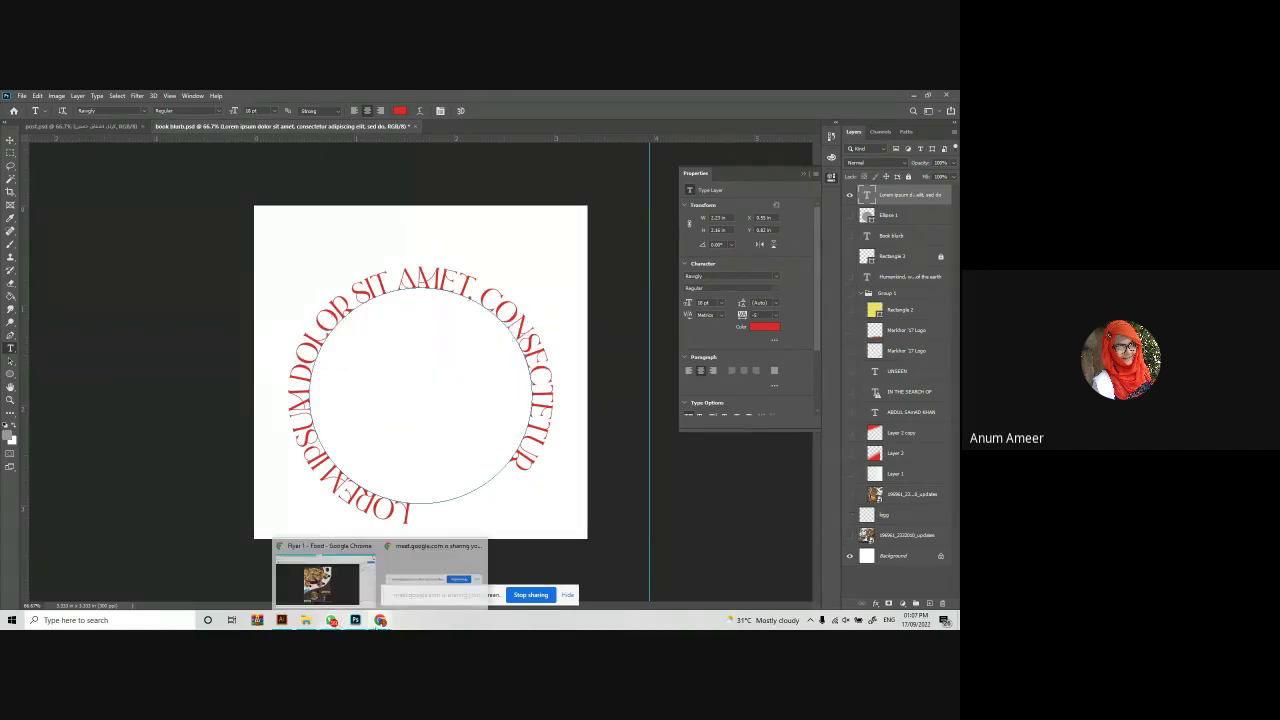
Compare the circular text in Photoshop with the text curved around the burger on the pizza flyer in Chrome.
click(345, 578)
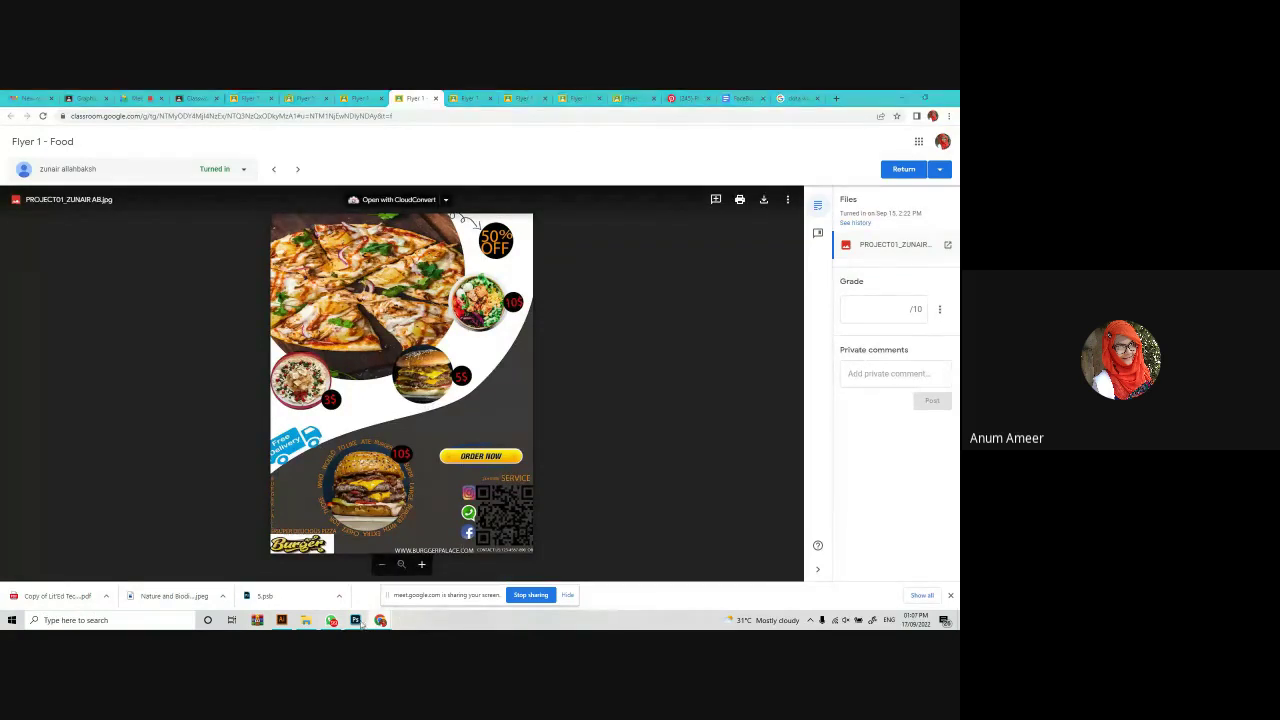
click(355, 620)
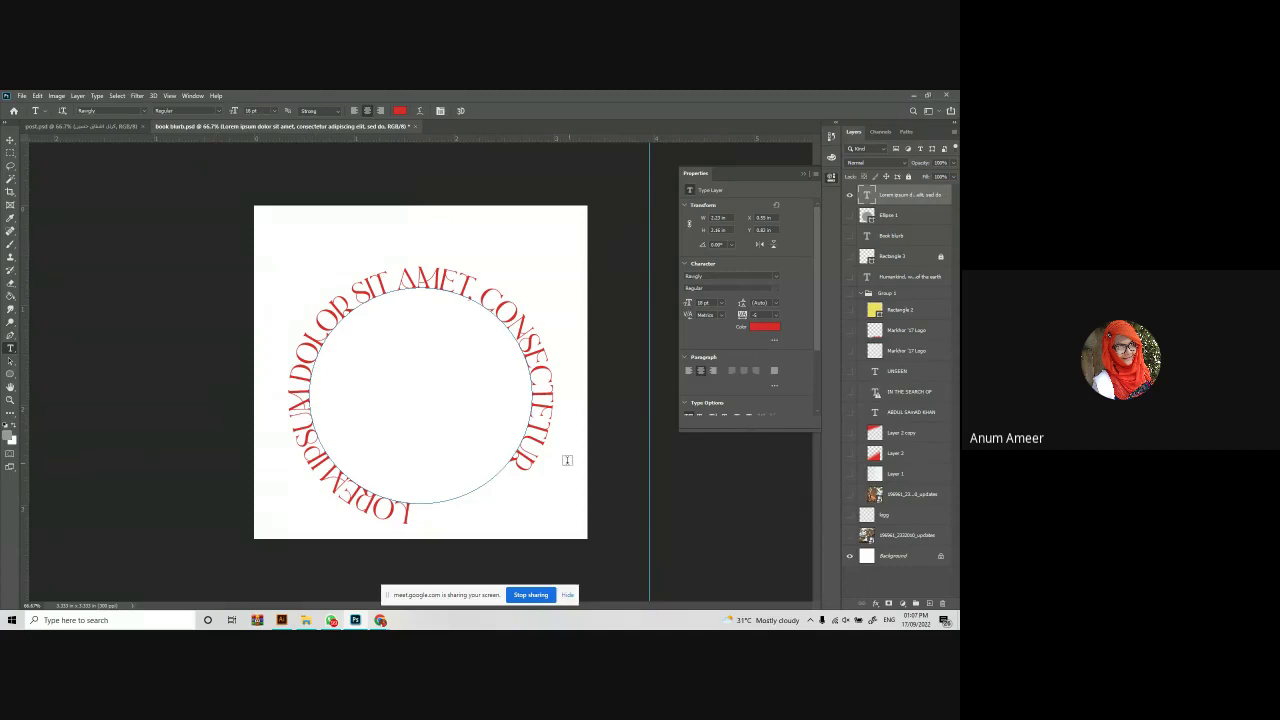
mouse_move(379, 618)
click(360, 598)
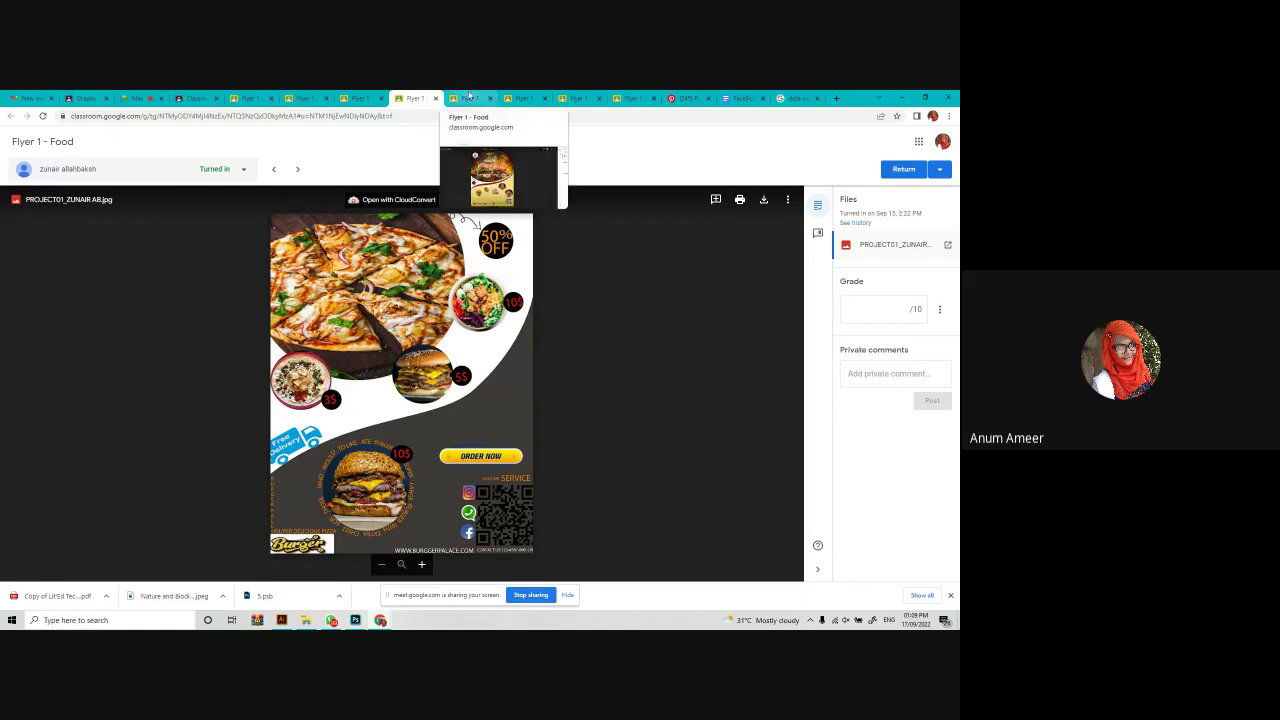
Review the Testy & Lazzy Burger flyer and the Hot Chili Super Delicious Burger flyer submissions.
click(469, 97)
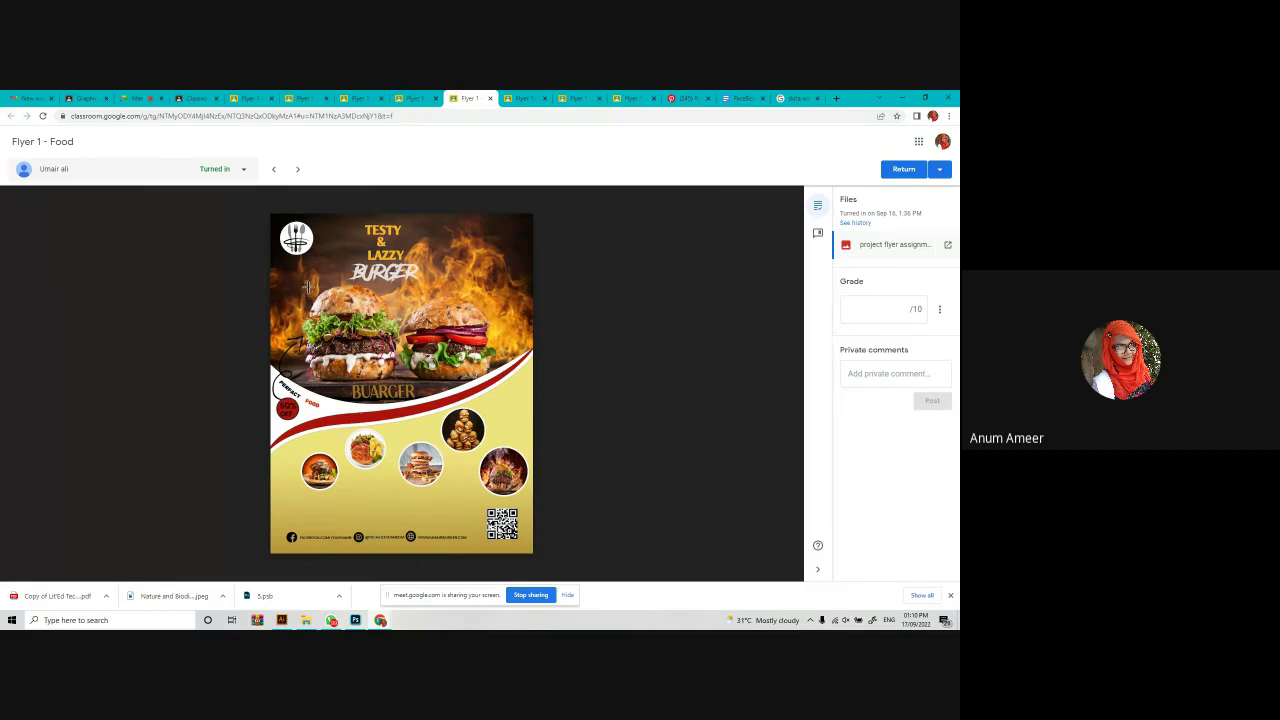
mouse_move(501, 278)
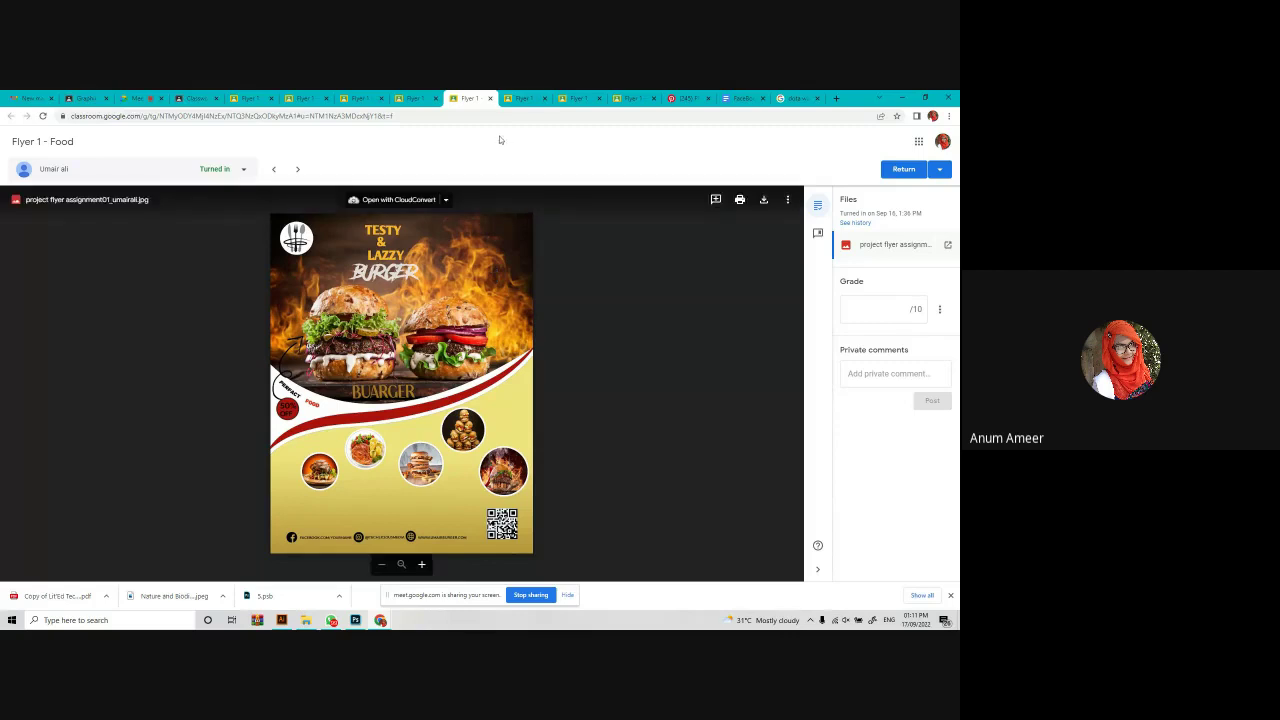
click(519, 98)
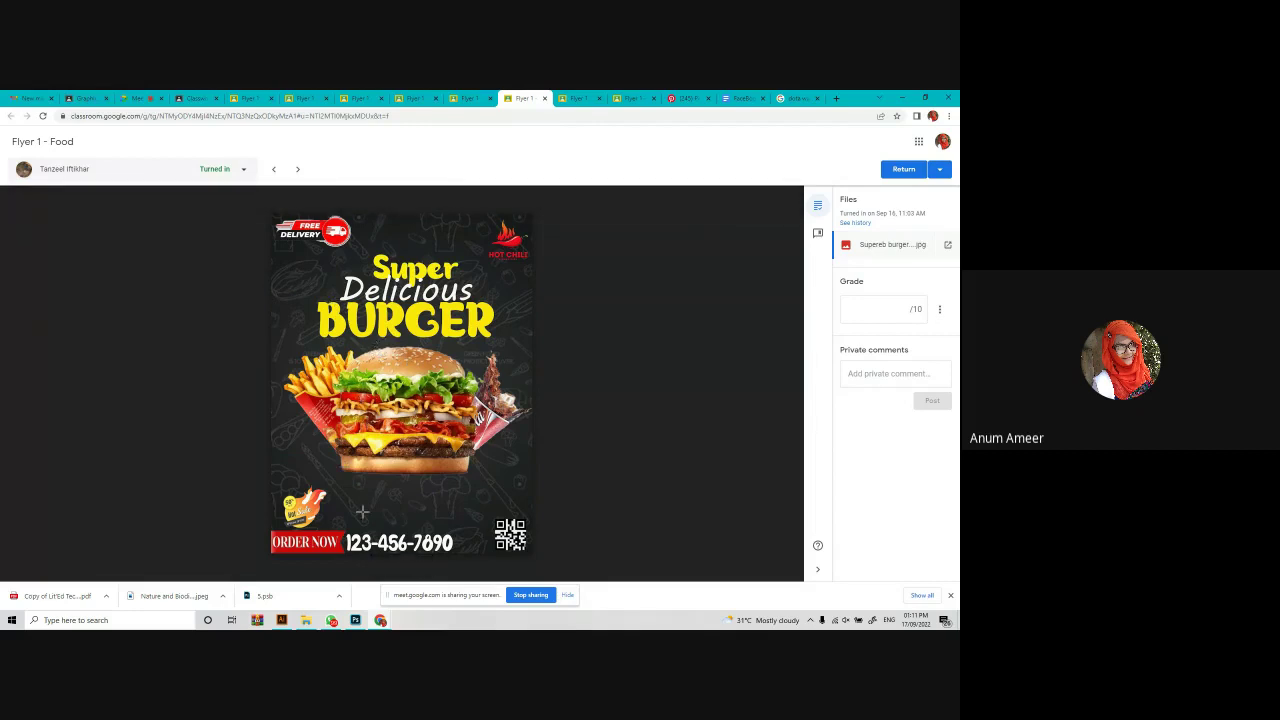
mouse_move(290, 512)
Open the 25% OFF Burgers flyer submission and examine it from the heading down to the order line.
click(580, 96)
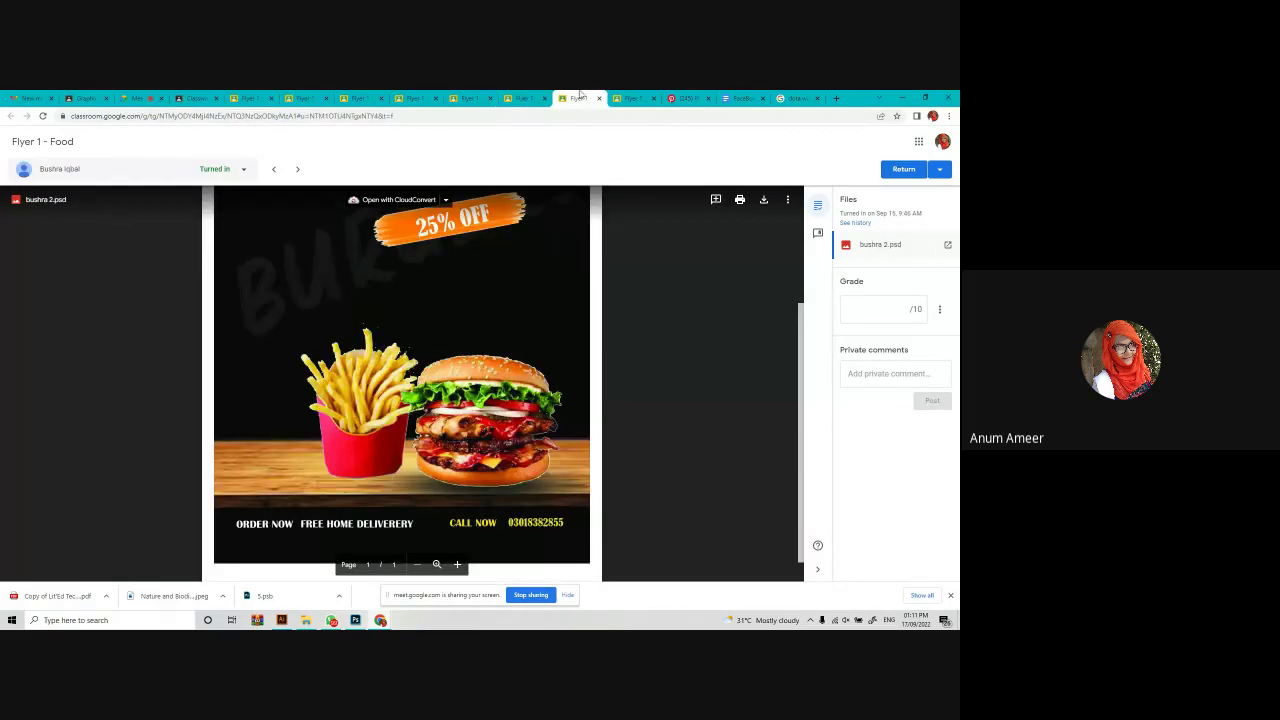
scroll(606, 366, up, 3)
scroll(606, 368, down, 1)
scroll(606, 368, down, 1)
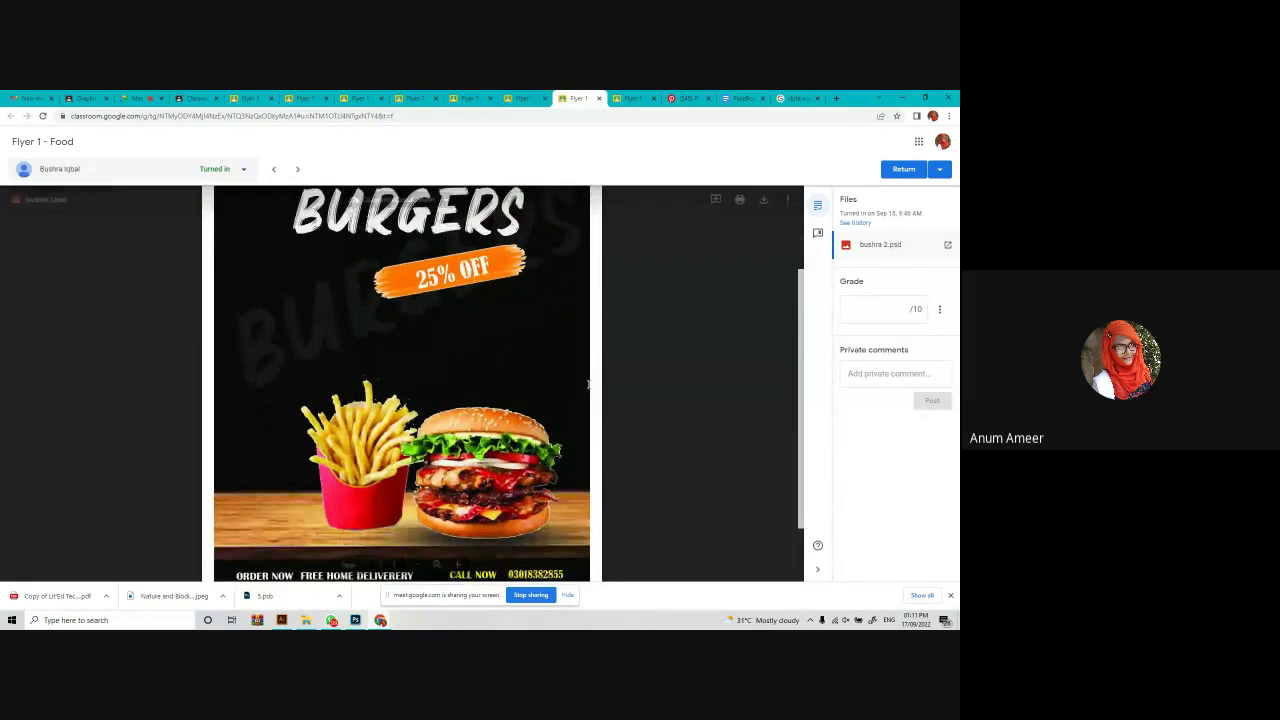
scroll(575, 390, up, 5)
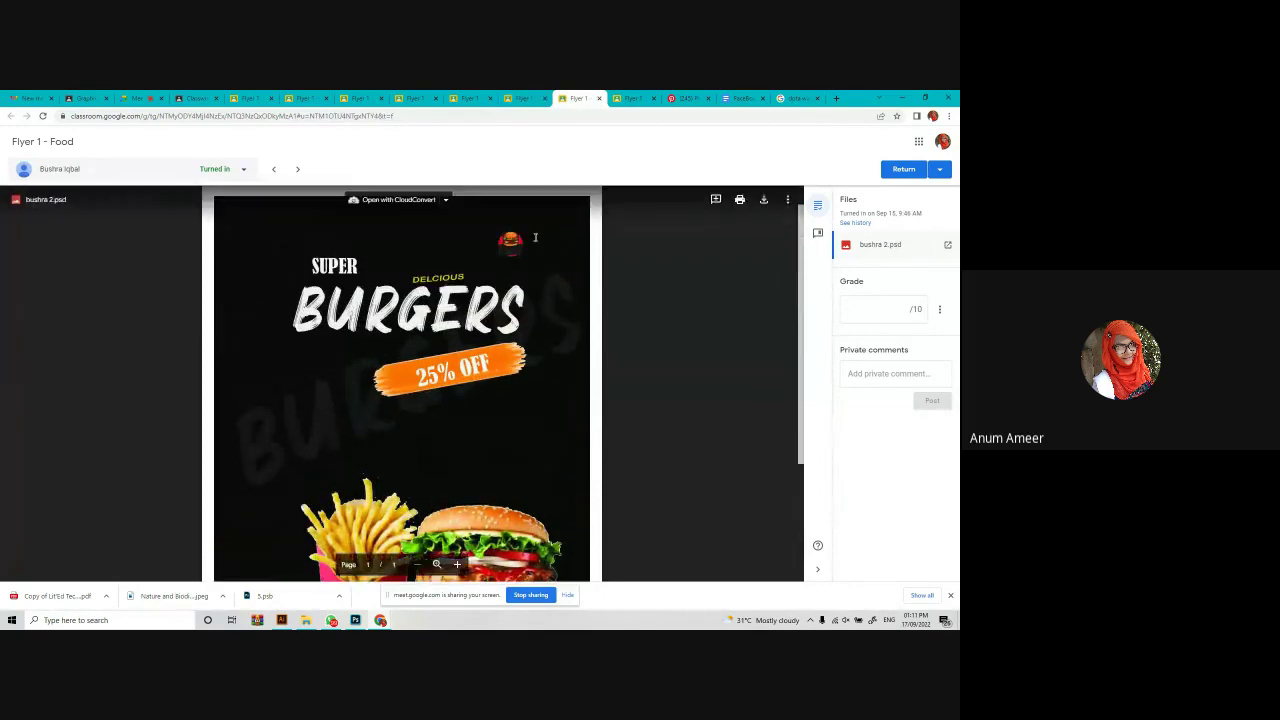
scroll(426, 532, down, 5)
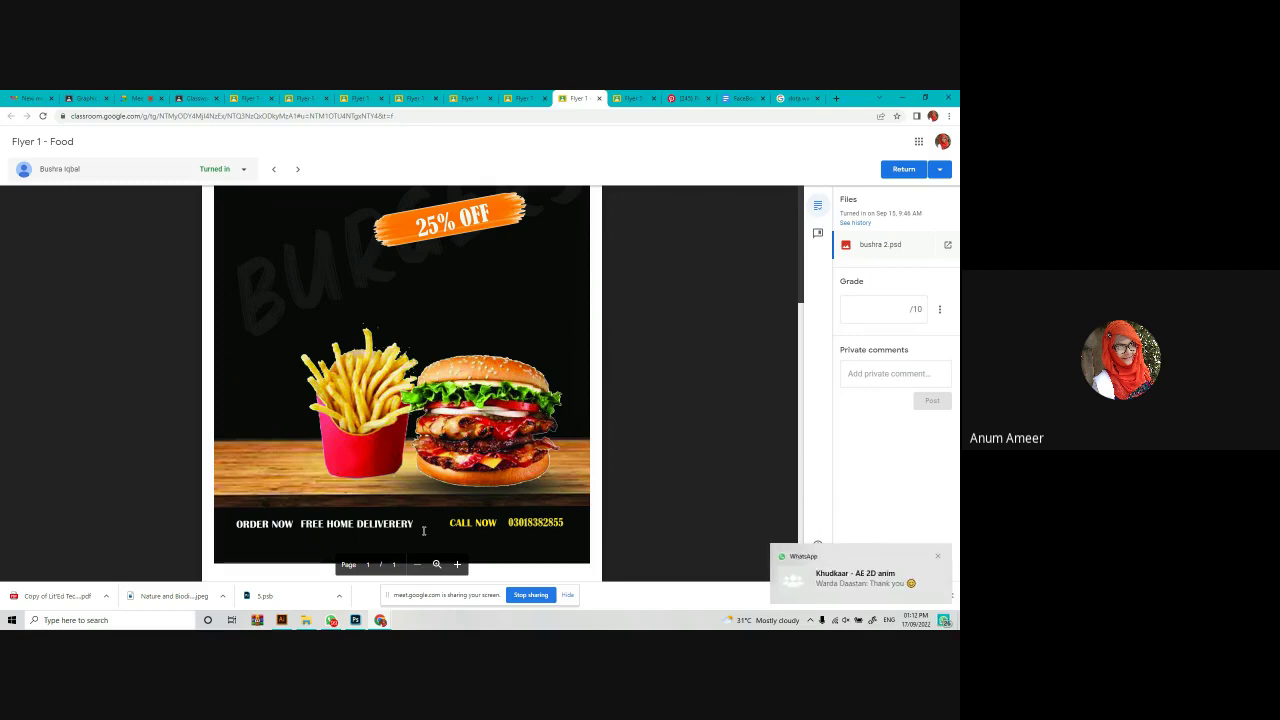
Dismiss the WhatsApp notifications and re-examine the Burgers flyer's heading, discount badge and food images.
click(941, 558)
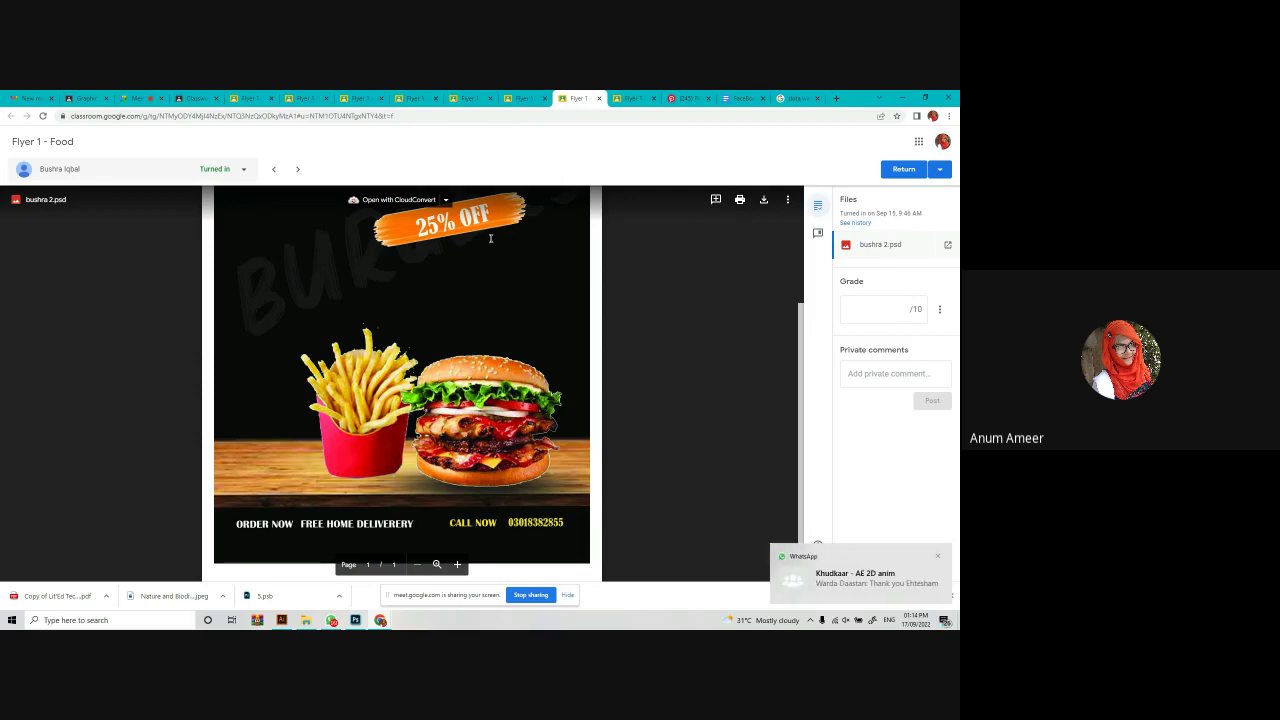
click(938, 556)
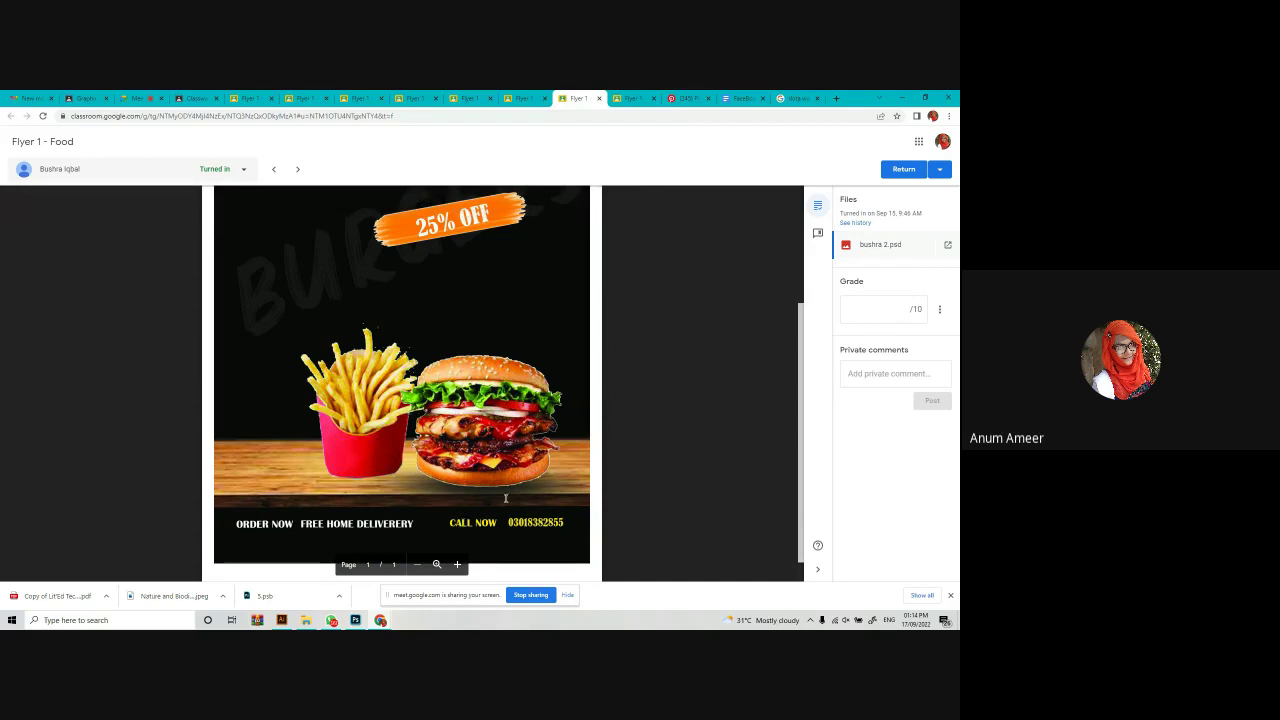
scroll(450, 366, up, 4)
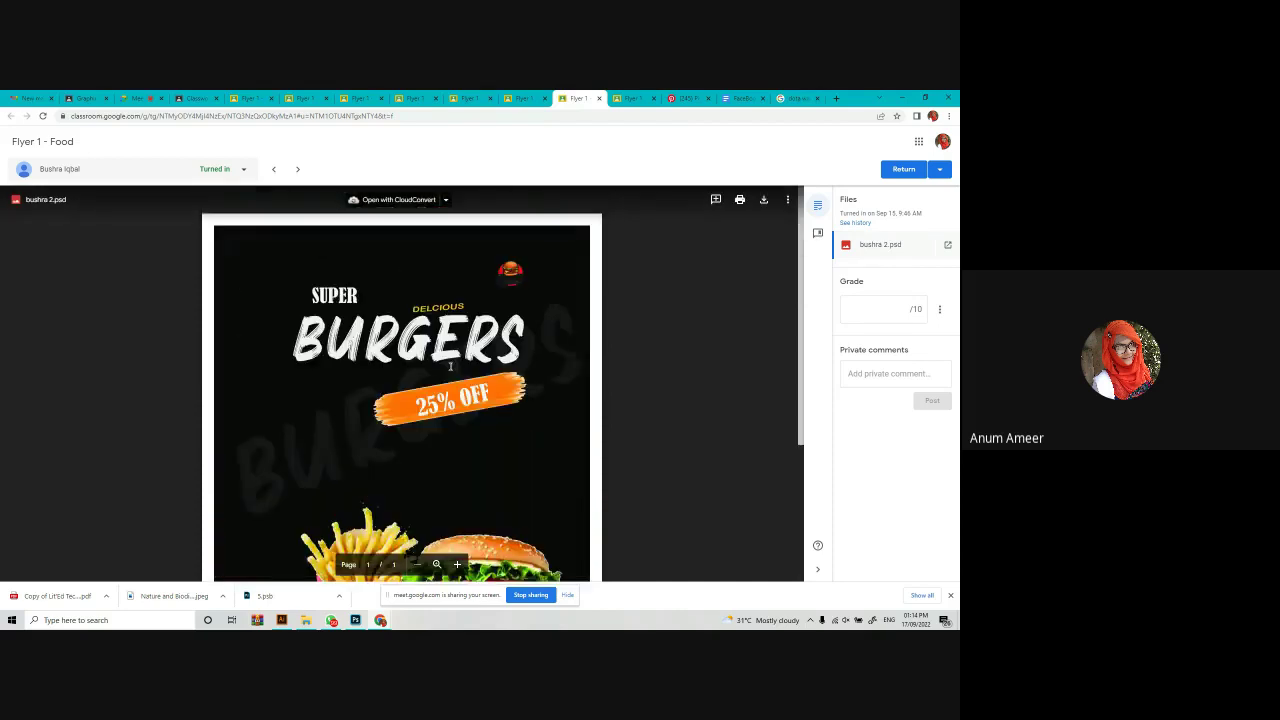
scroll(450, 366, down, 1)
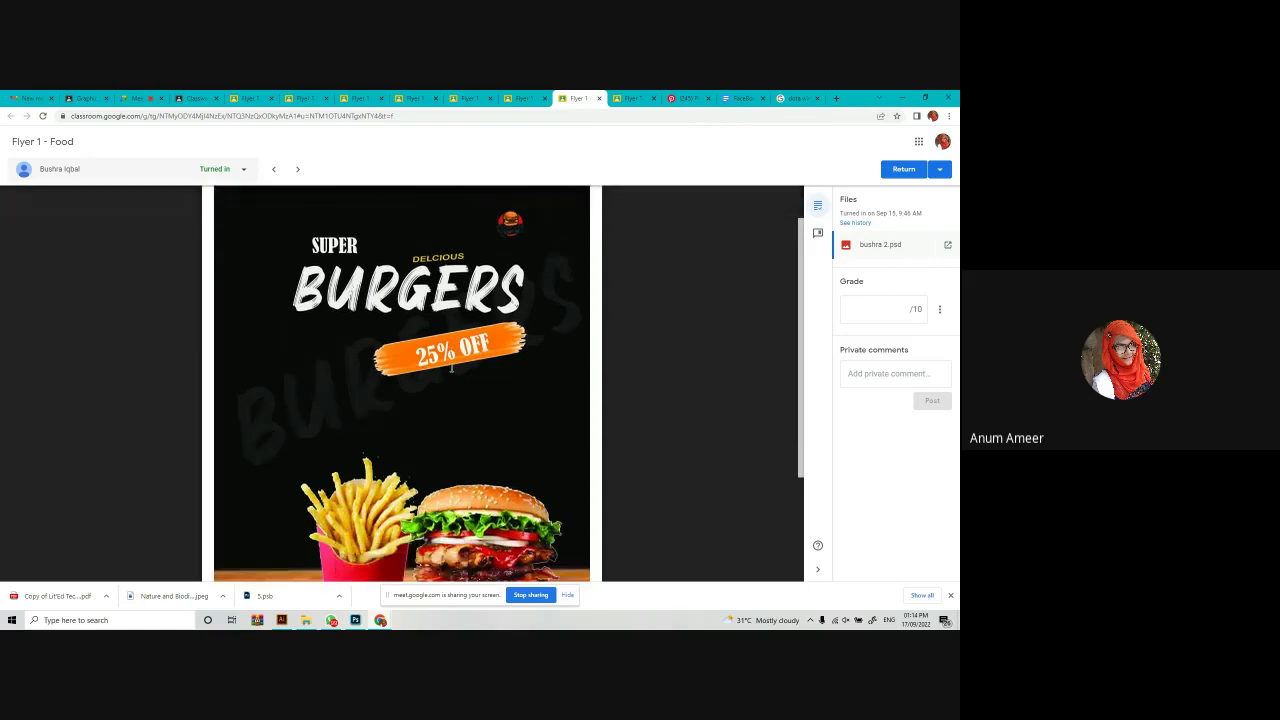
scroll(451, 367, down, 2)
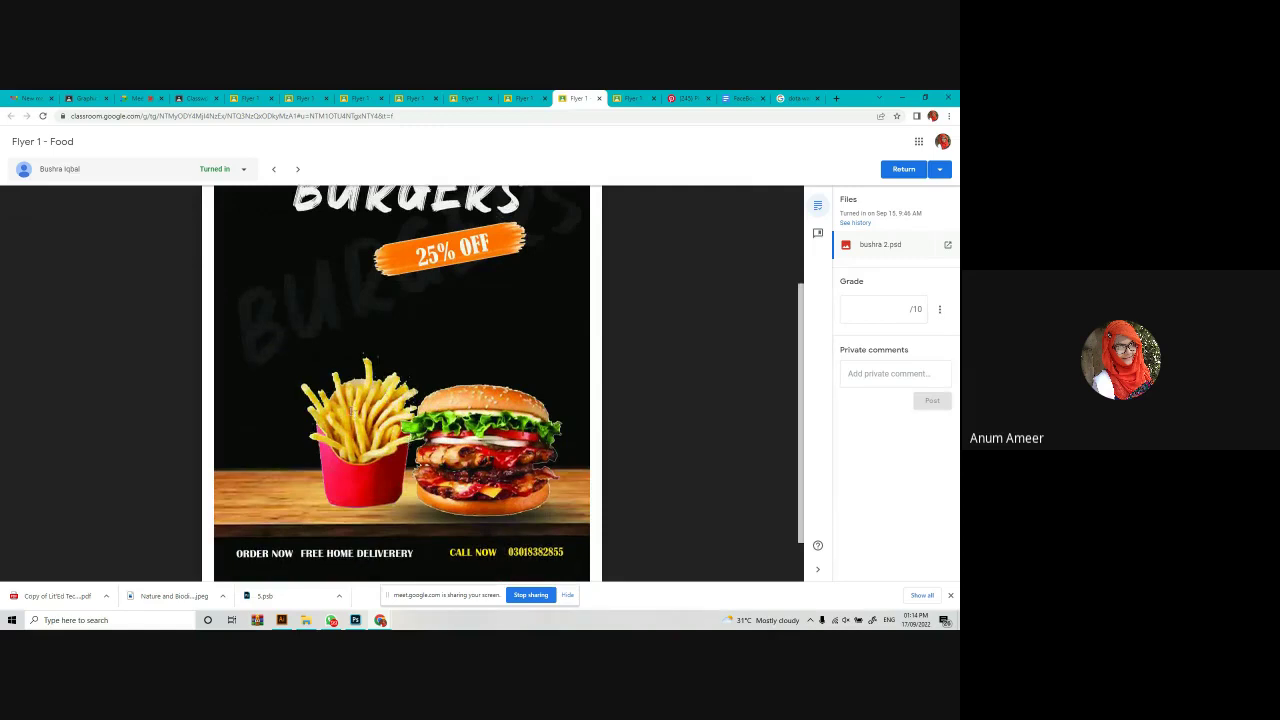
Open the stock photo site pexels.com in a new browser tab.
click(800, 98)
click(833, 98)
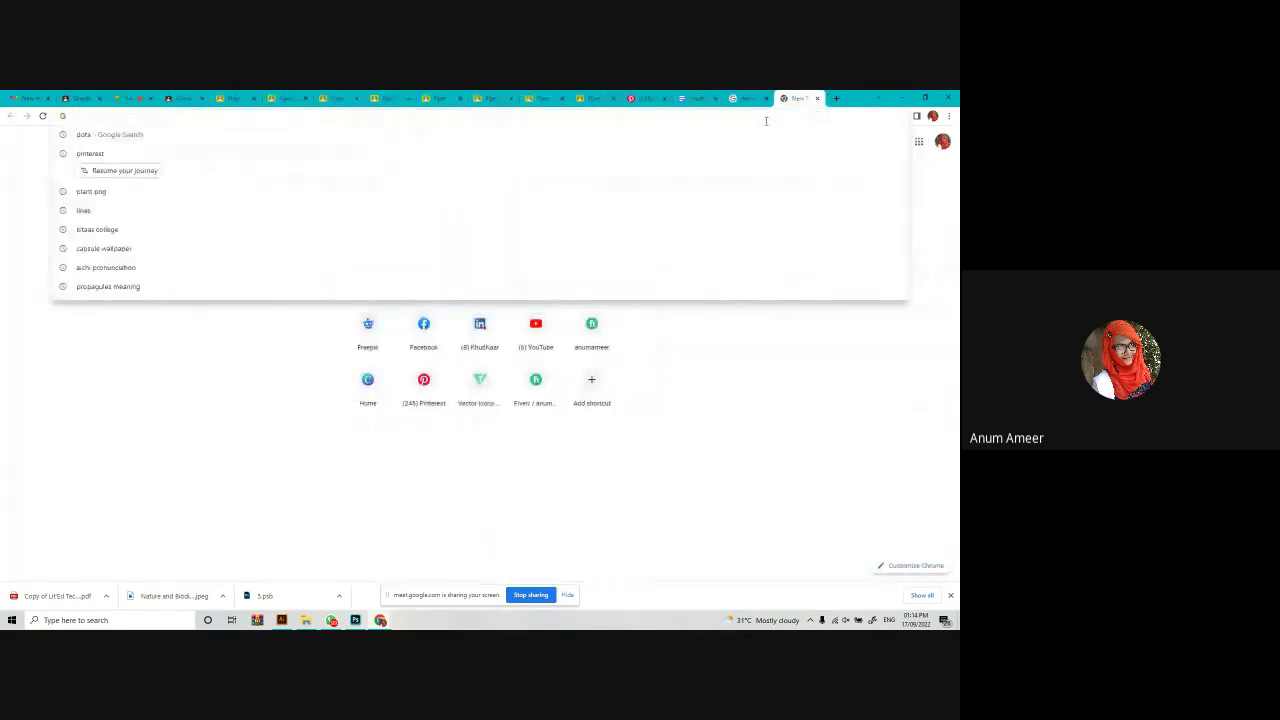
text(pexels.com)
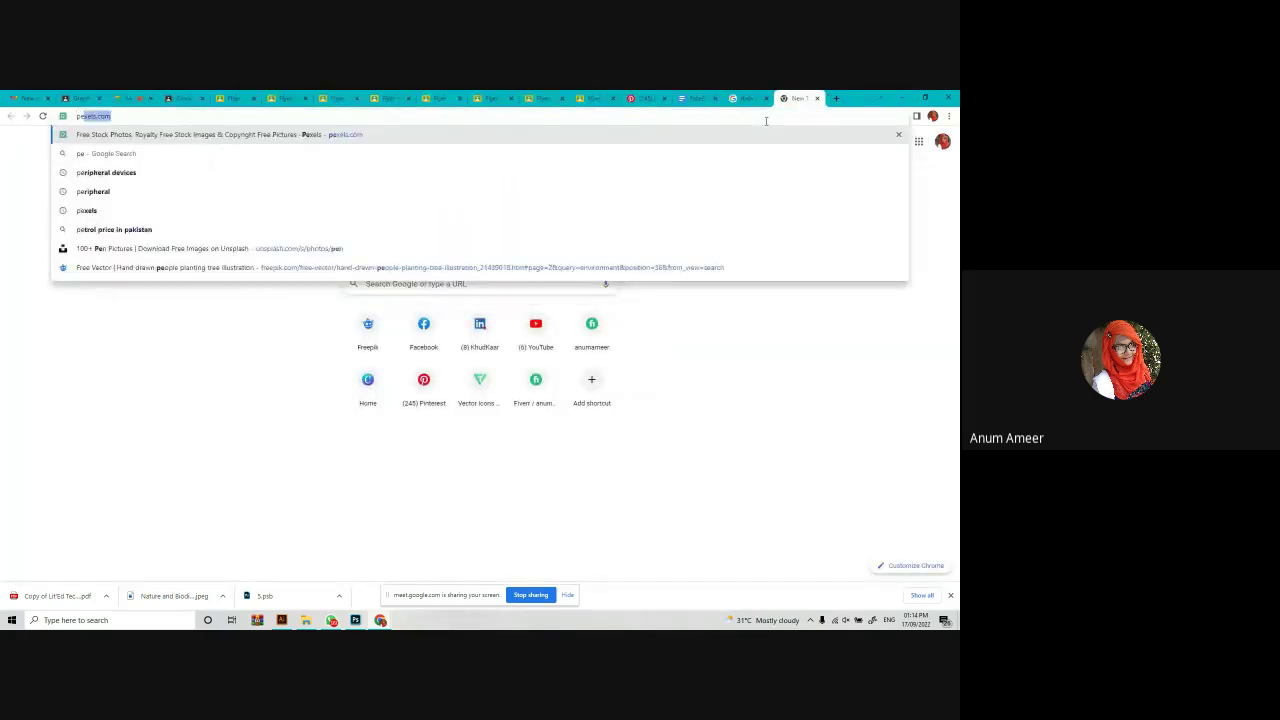
key(Return)
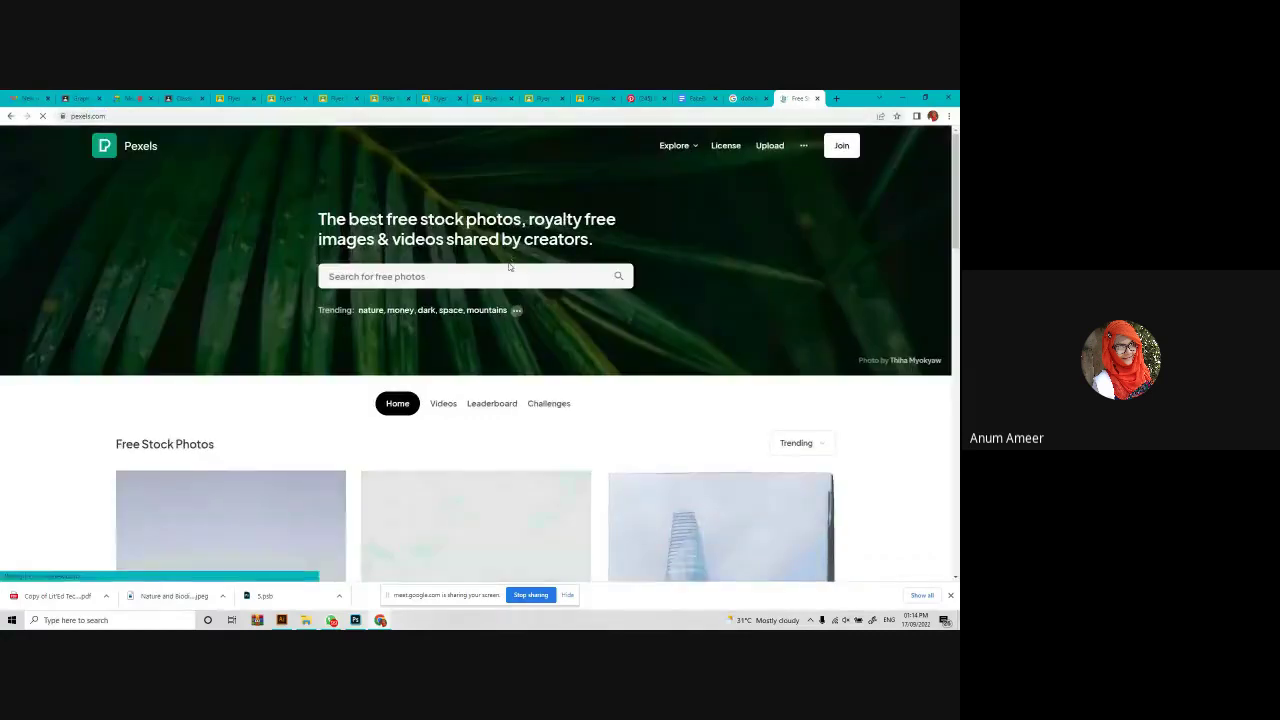
Search the stock photo site for burger photos.
click(508, 267)
text(bur)
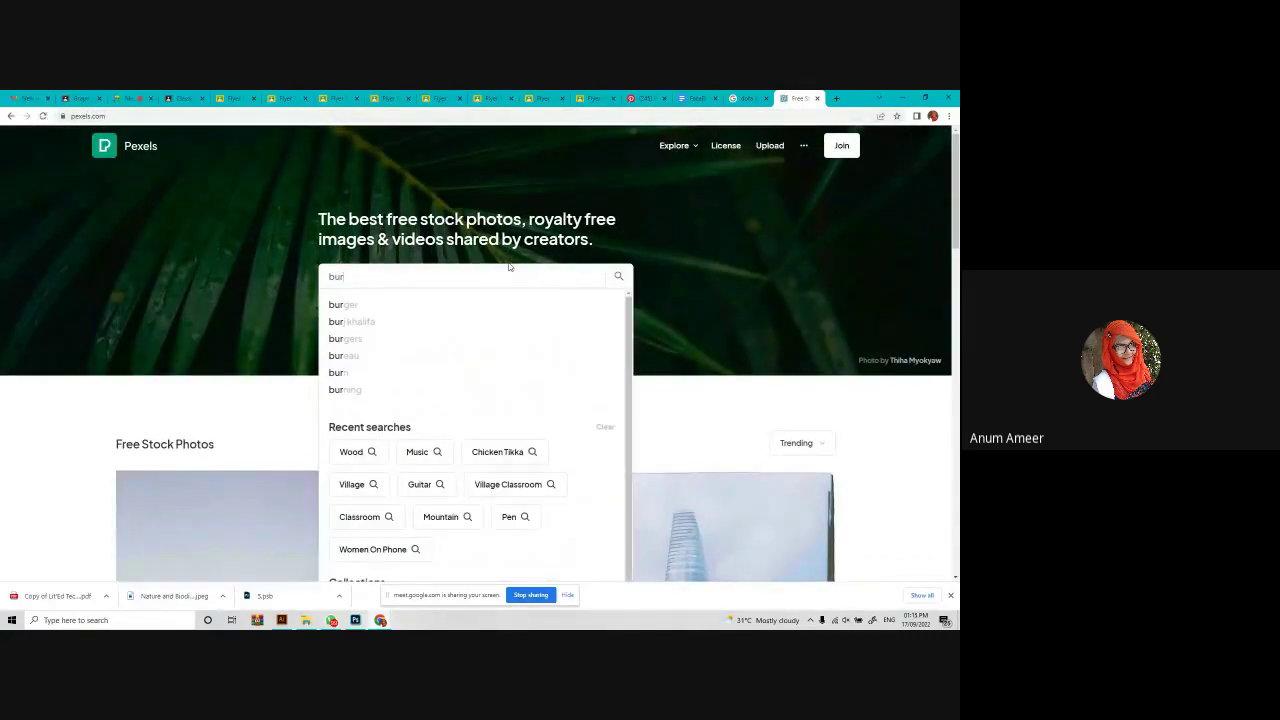
key(Return)
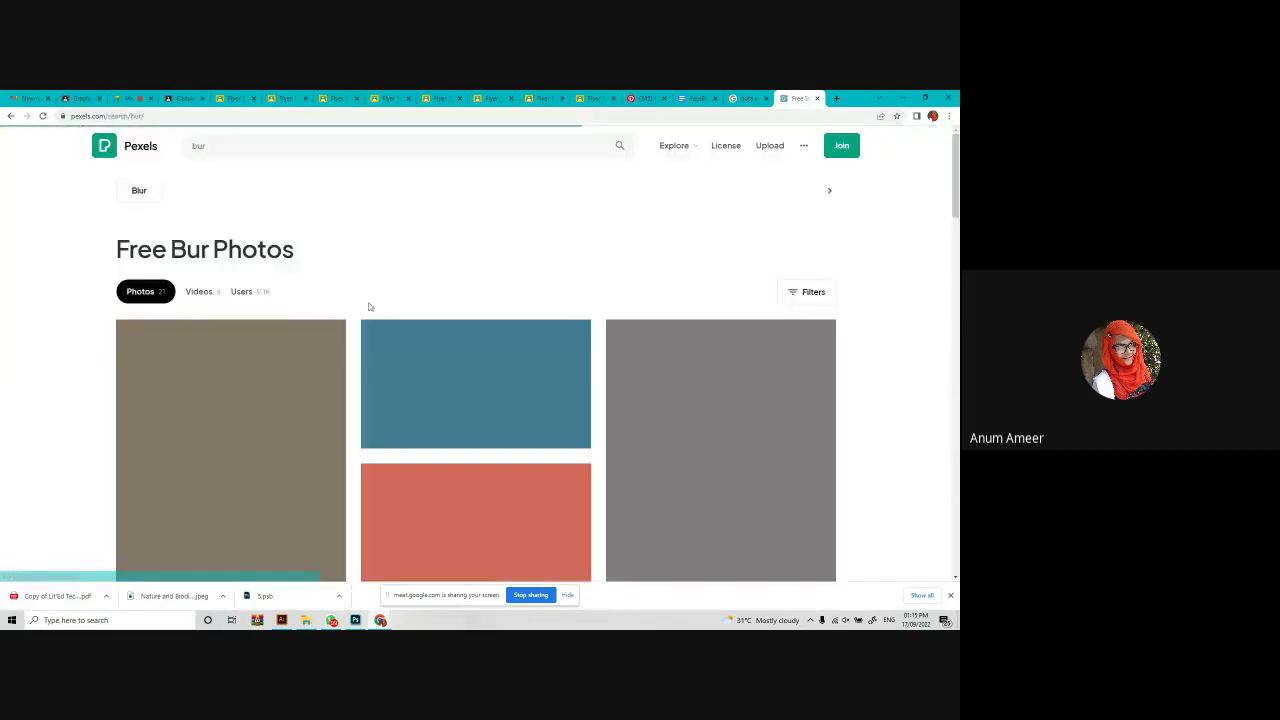
click(234, 149)
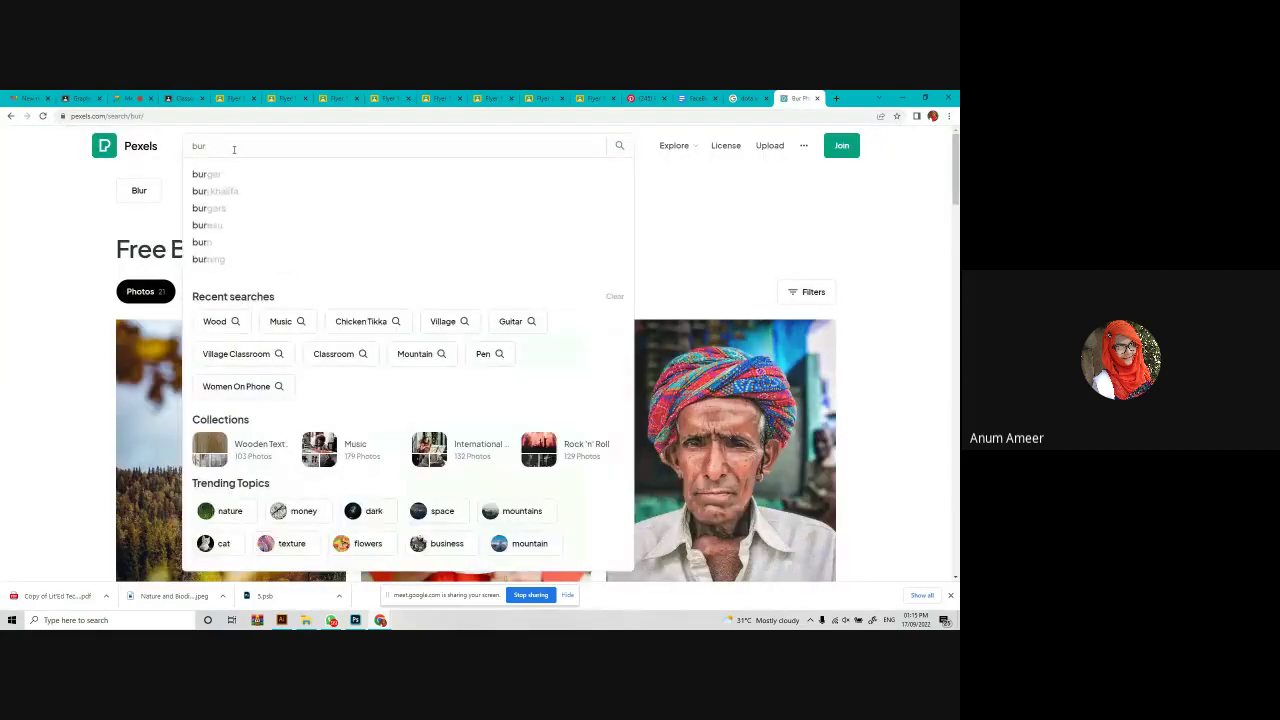
text(ger)
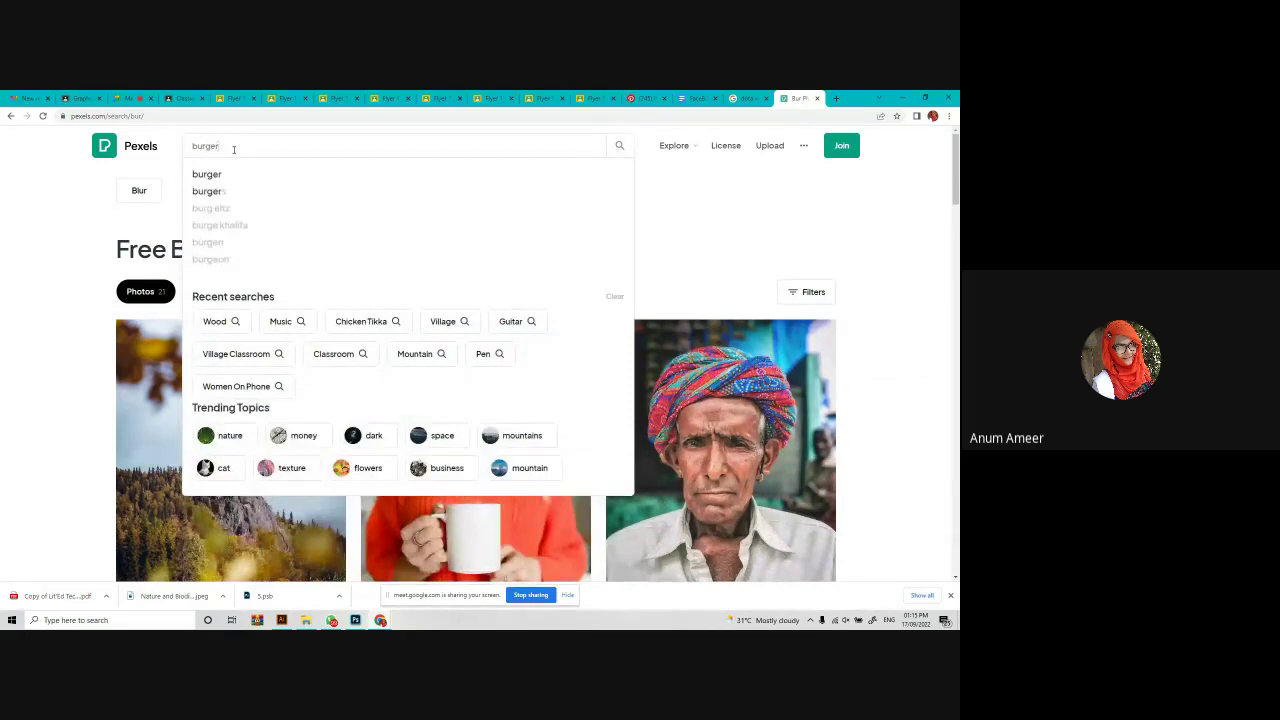
click(206, 174)
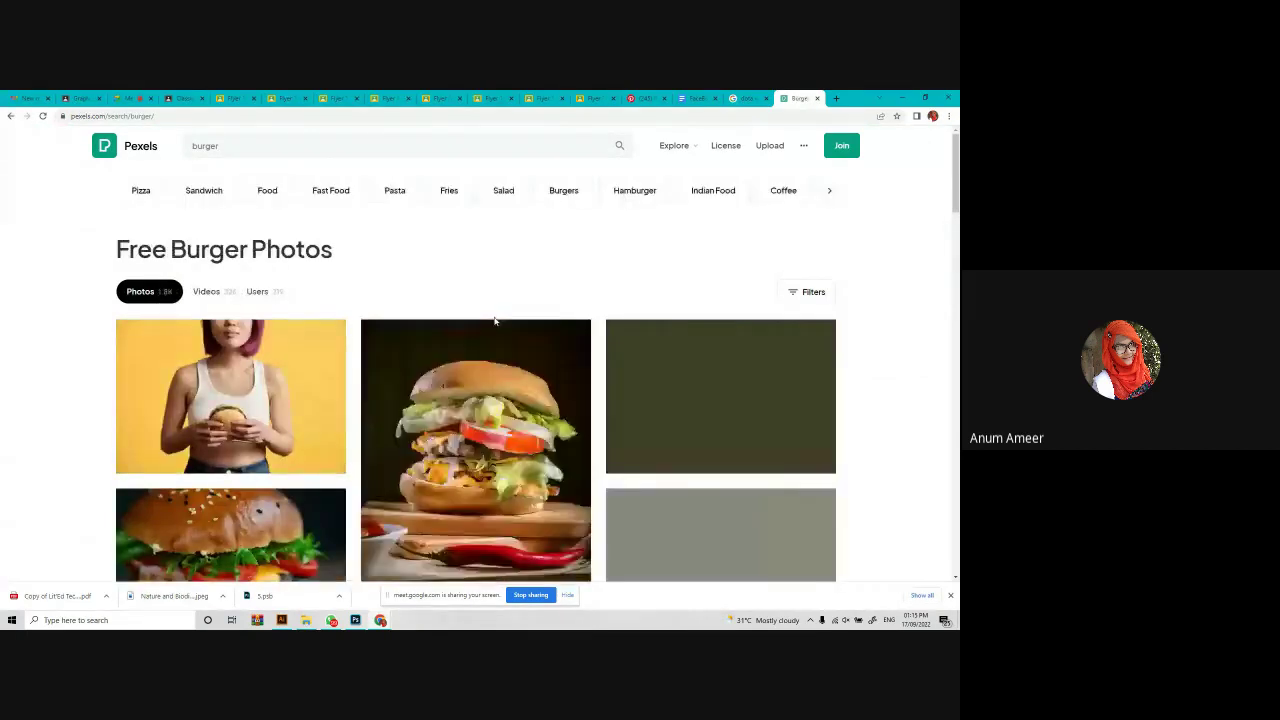
Browse the burger photos and view the burger with fries on a black plate with sauce on the side.
scroll(494, 321, down, 3)
scroll(494, 321, down, 2)
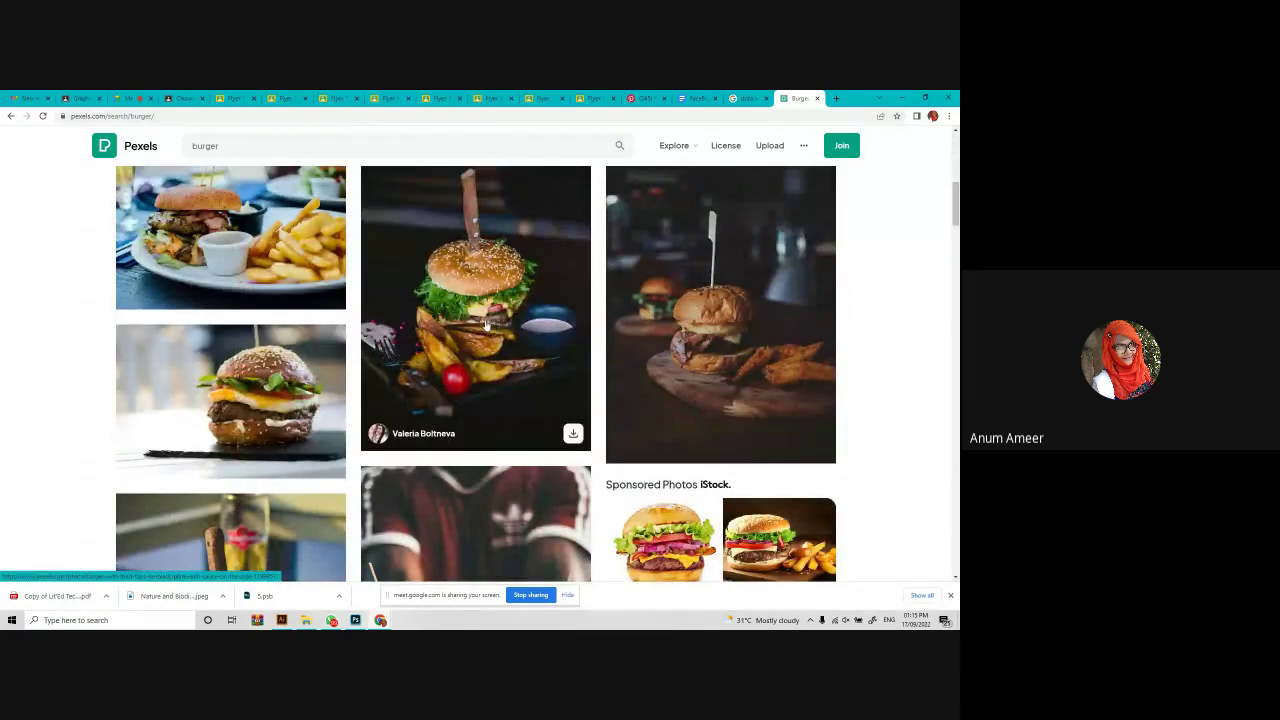
click(486, 323)
scroll(600, 310, down, 1)
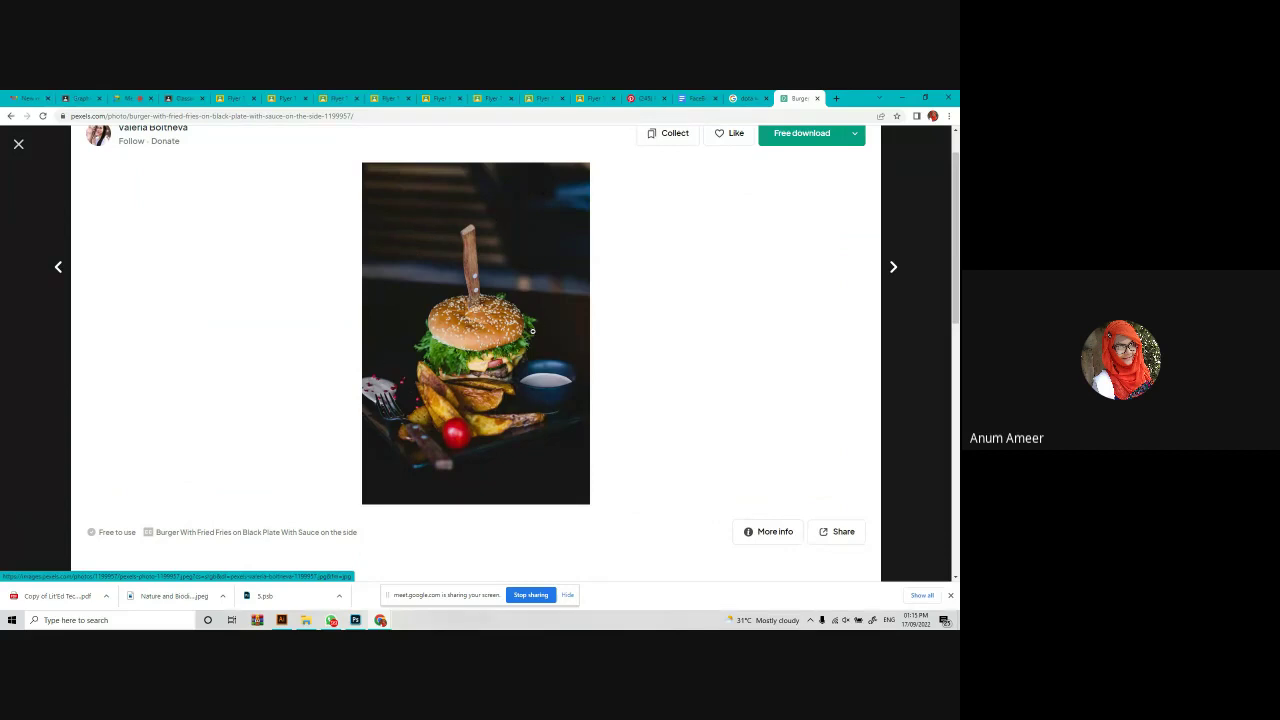
click(905, 325)
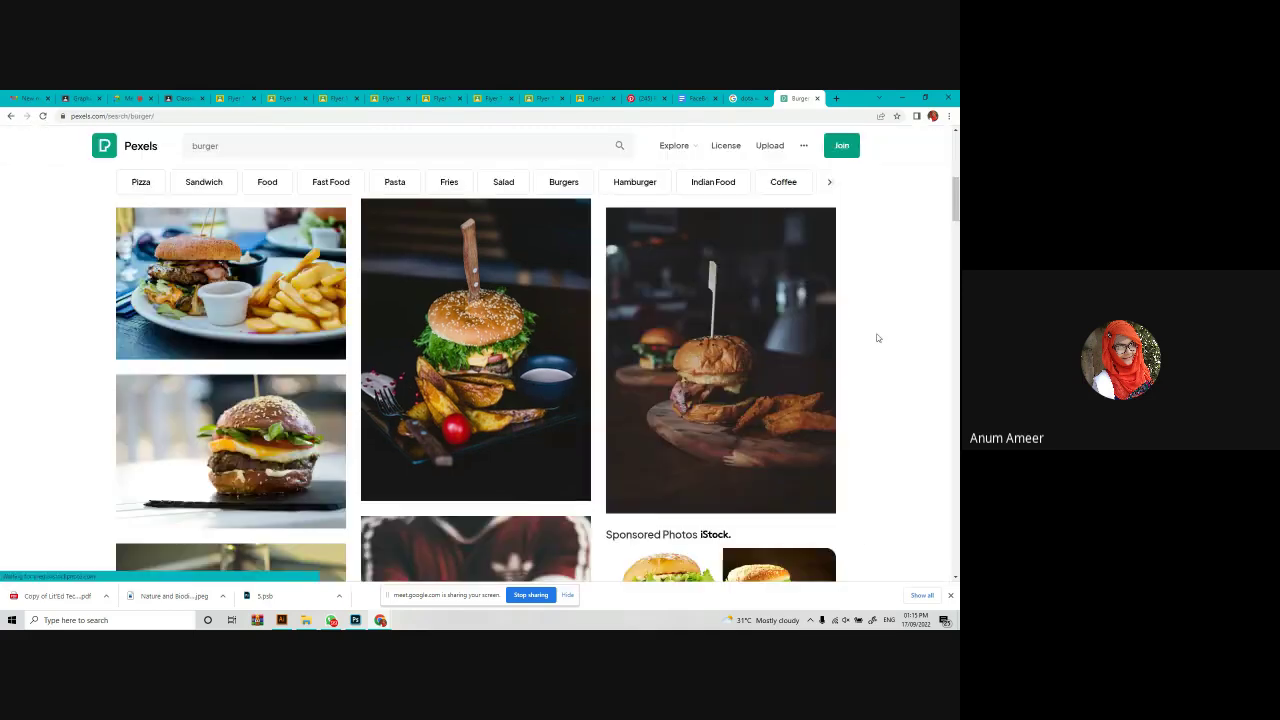
scroll(527, 418, down, 5)
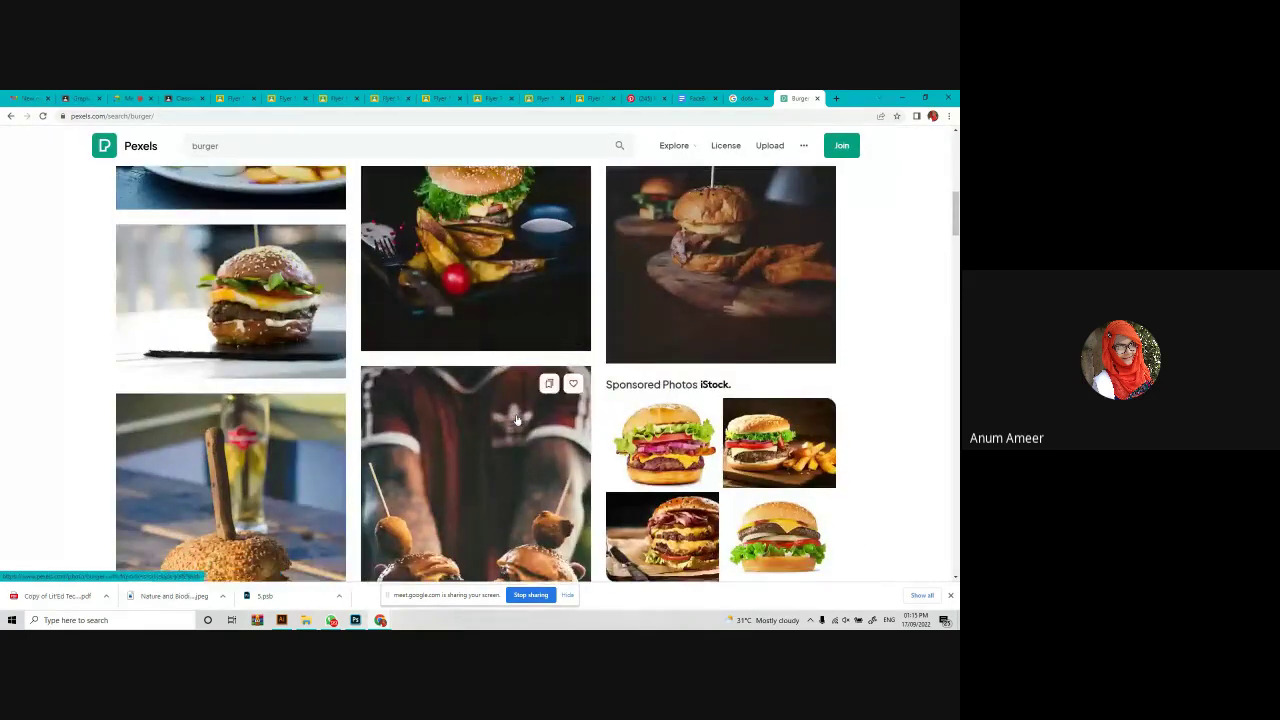
scroll(527, 418, down, 1)
Replace the burger search with a search for fries photos.
click(181, 146)
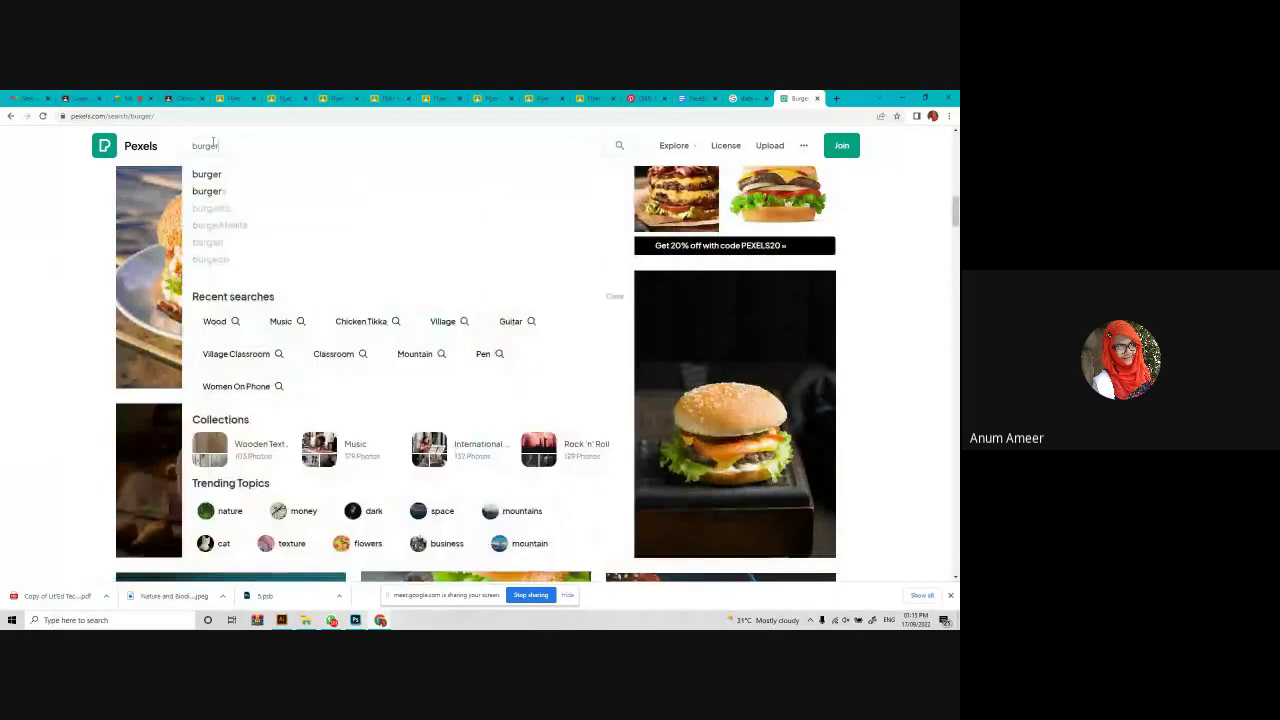
key(BackSpace)
text(frie)
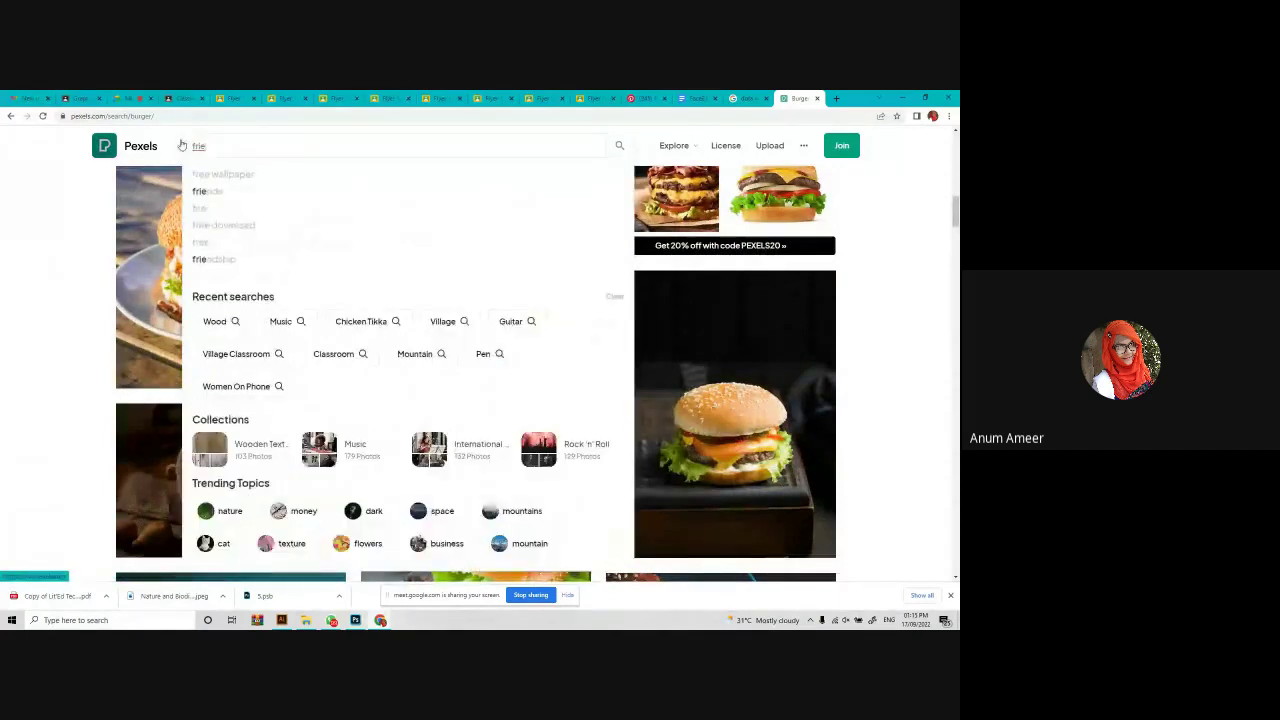
text(s)
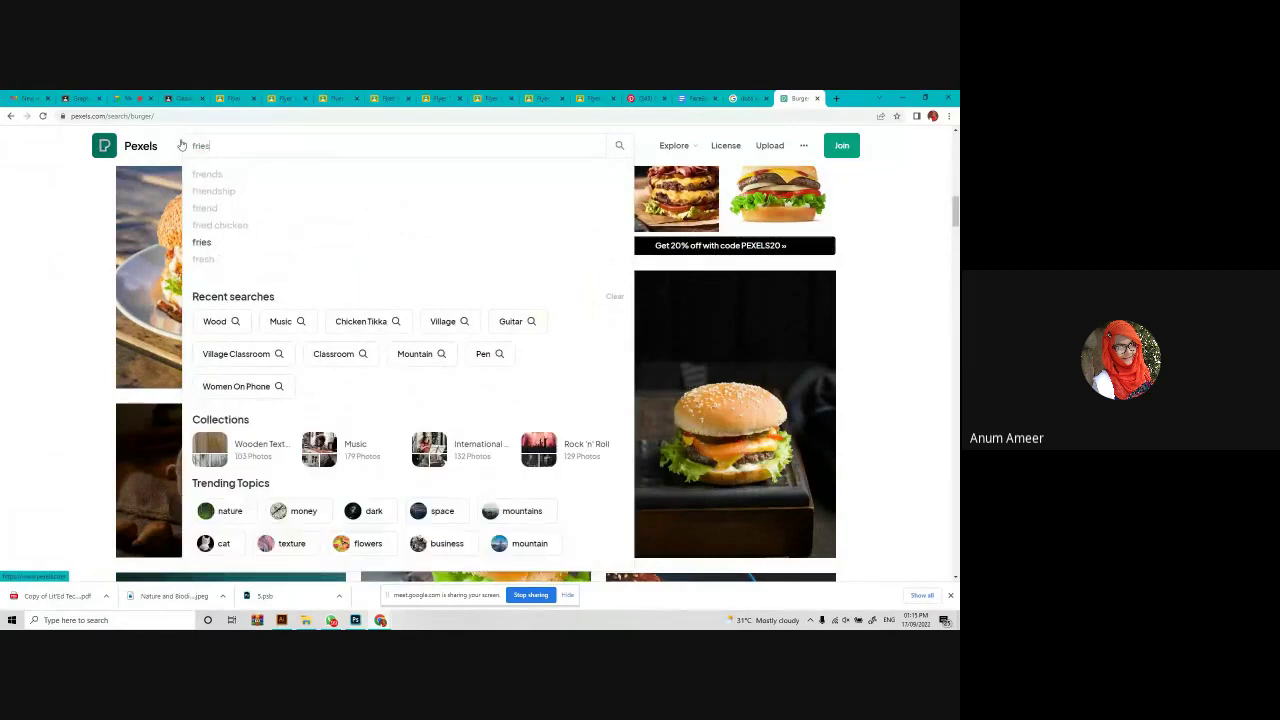
key(Return)
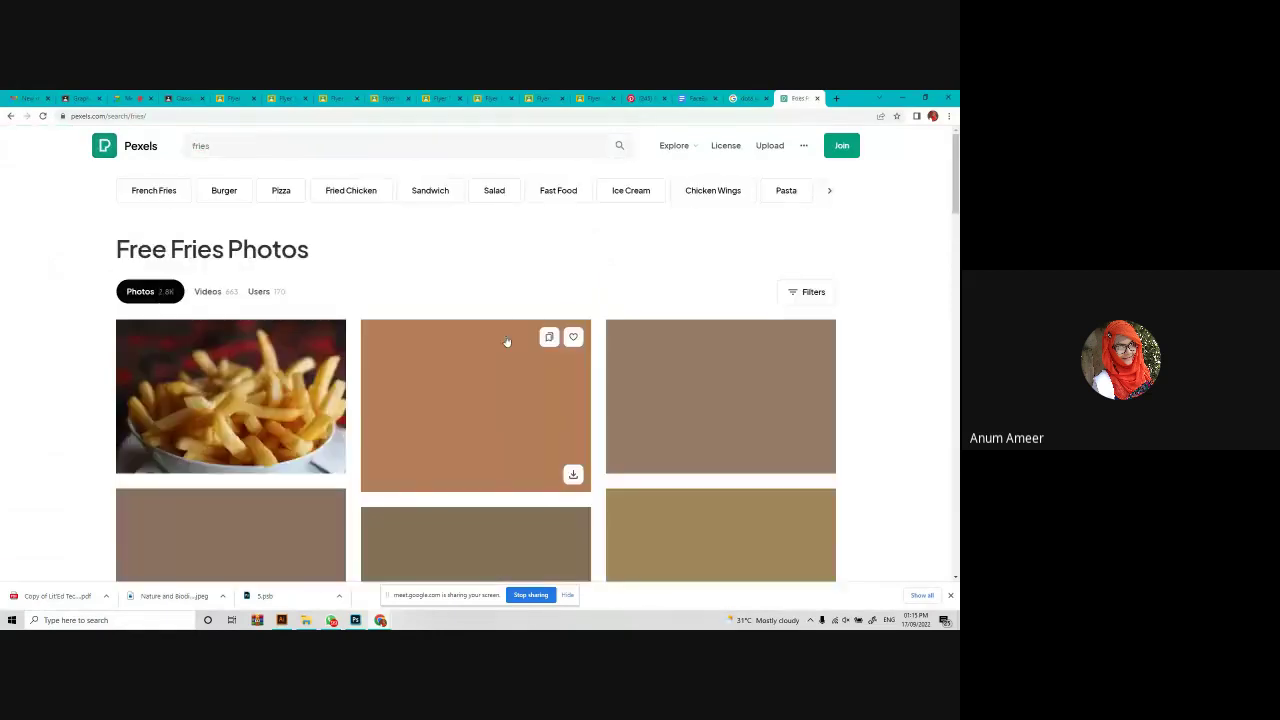
Look through the fries photos for dark-background shots and images combining burgers with fries.
scroll(507, 342, down, 2)
scroll(504, 342, down, 4)
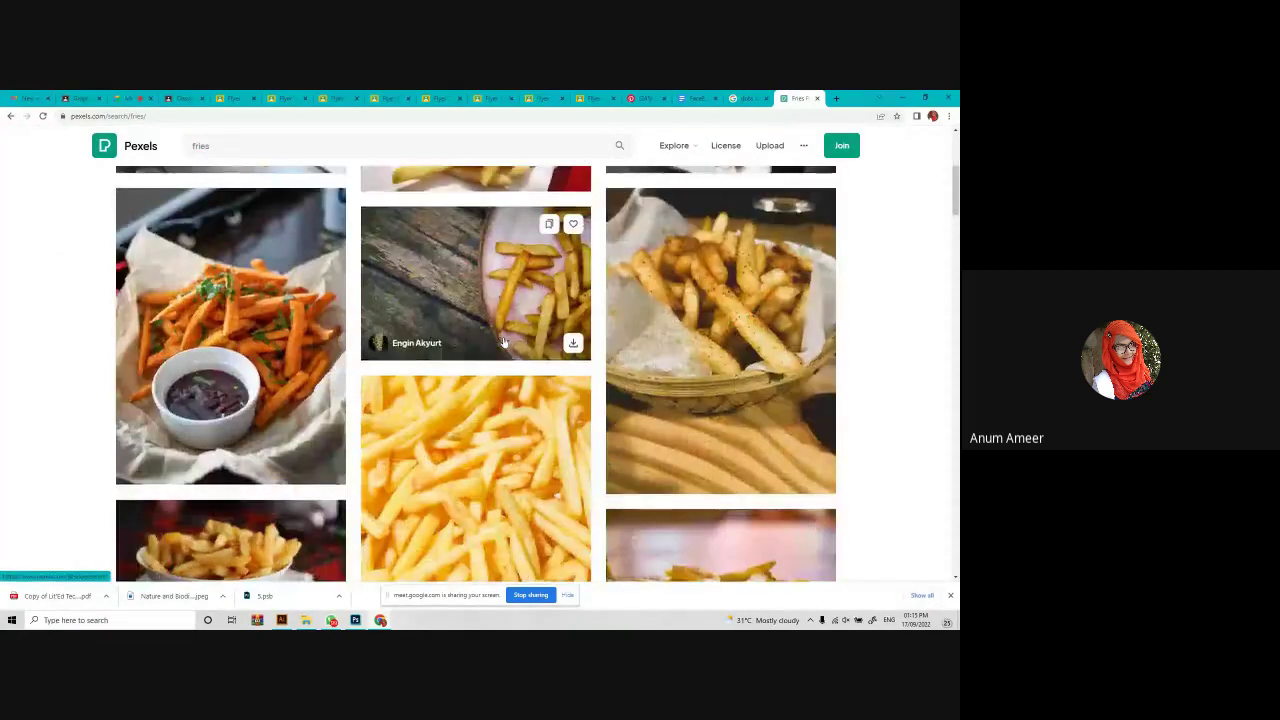
scroll(503, 342, down, 6)
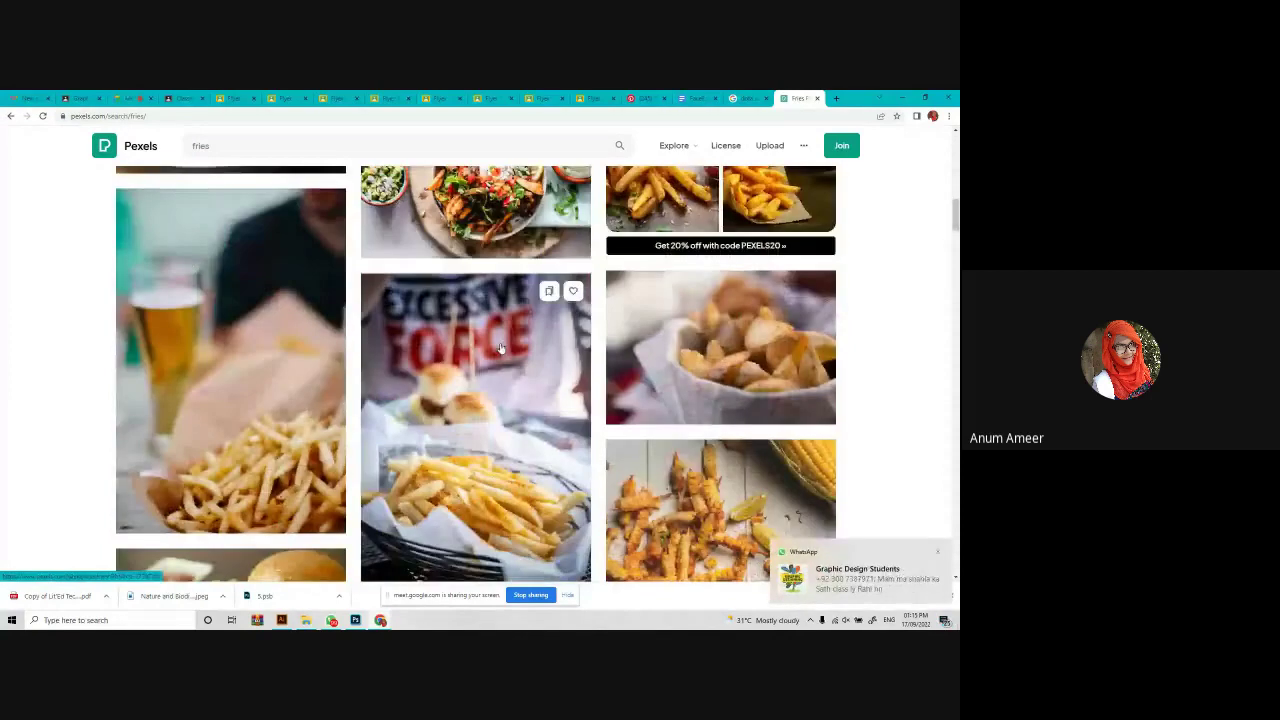
scroll(502, 347, down, 3)
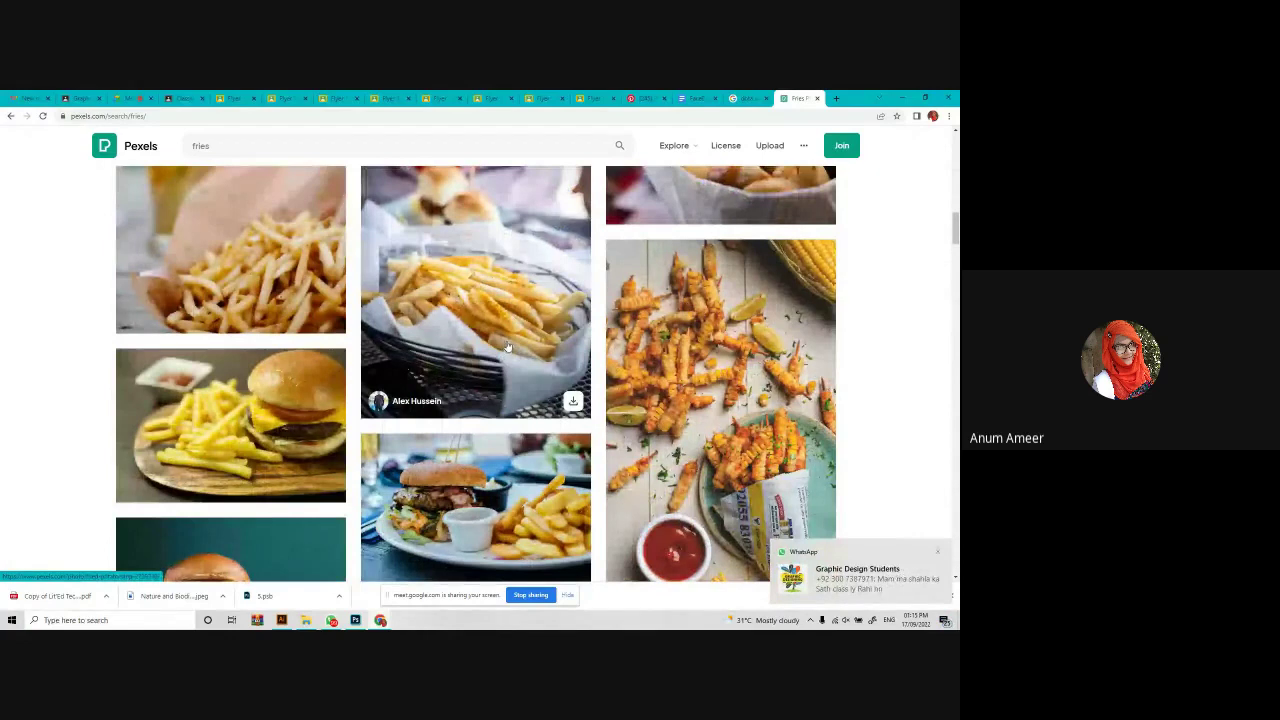
scroll(506, 347, down, 5)
scroll(505, 333, down, 3)
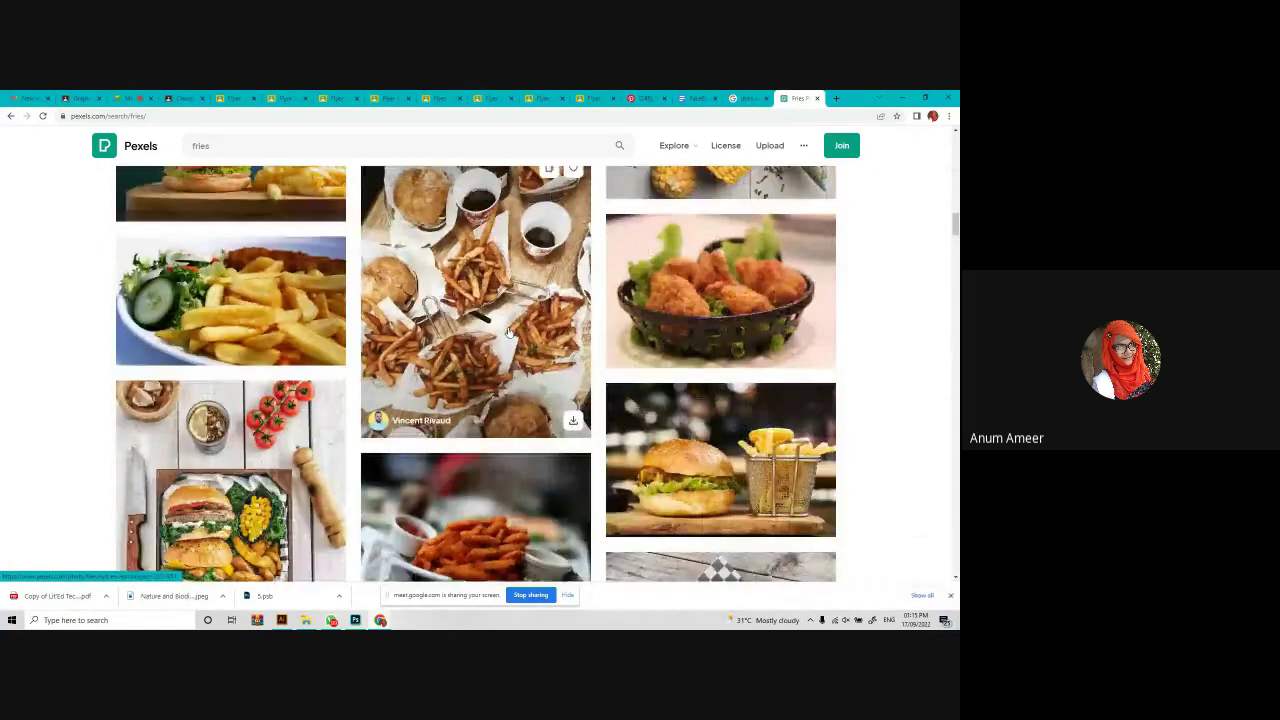
scroll(421, 457, down, 1)
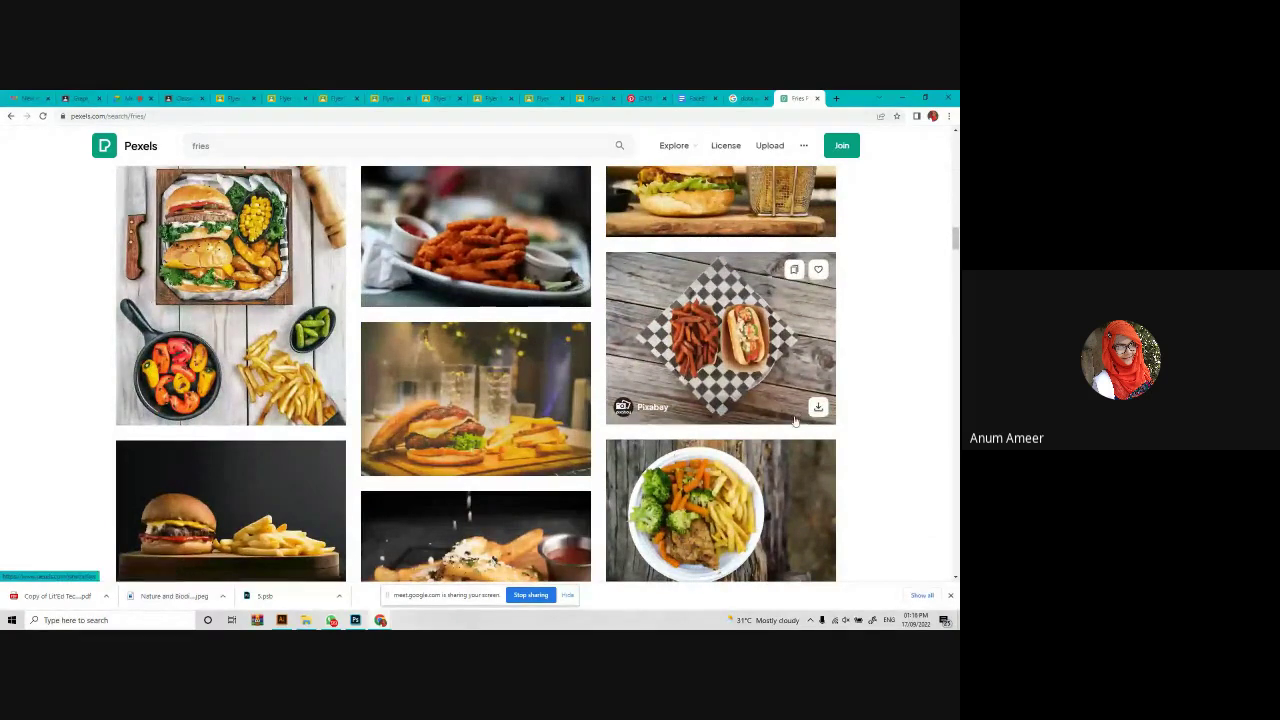
scroll(477, 385, down, 1)
scroll(475, 442, down, 1)
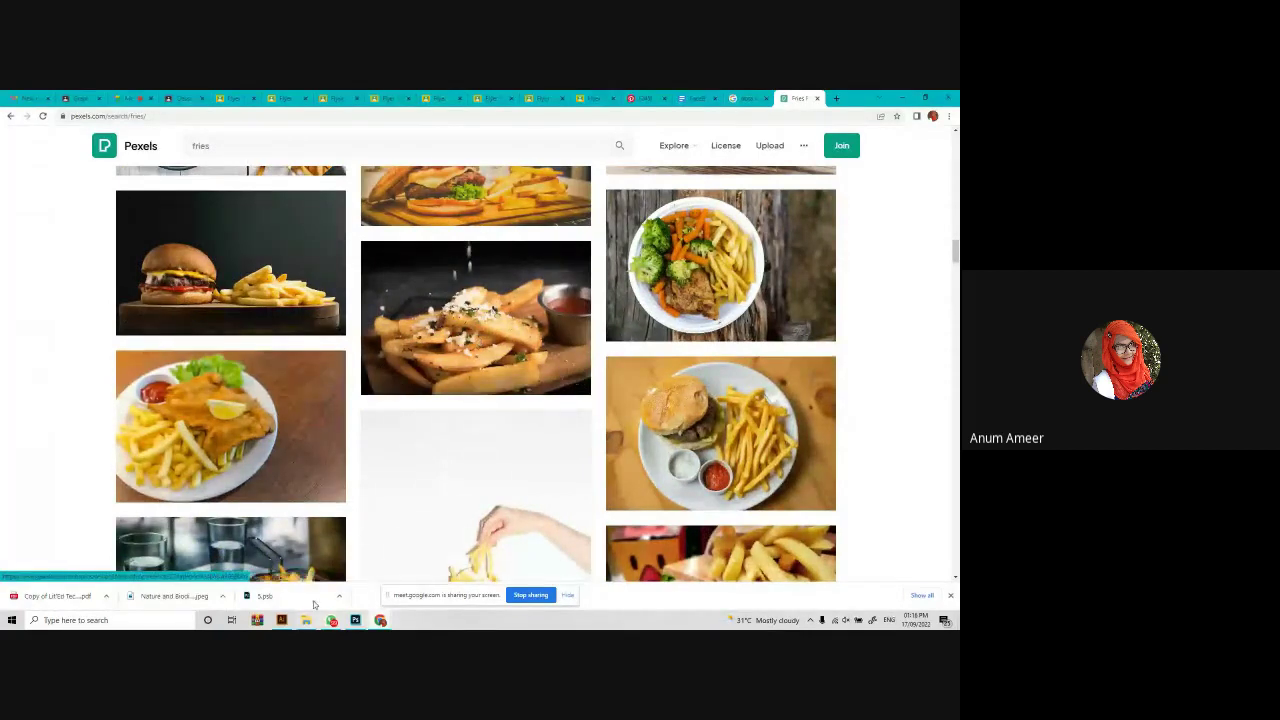
Switch to Photoshop, activate the Crop tool on the circular text document, and return to the fries photos in Chrome.
mouse_move(334, 598)
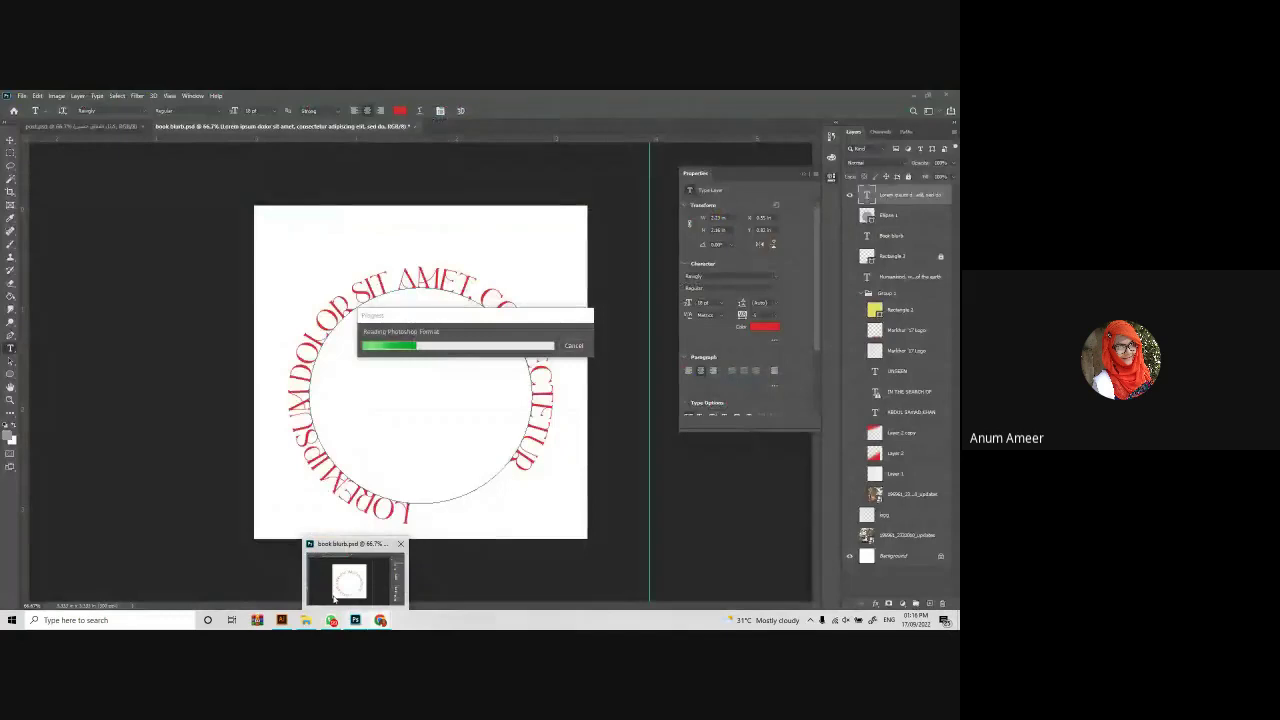
click(333, 598)
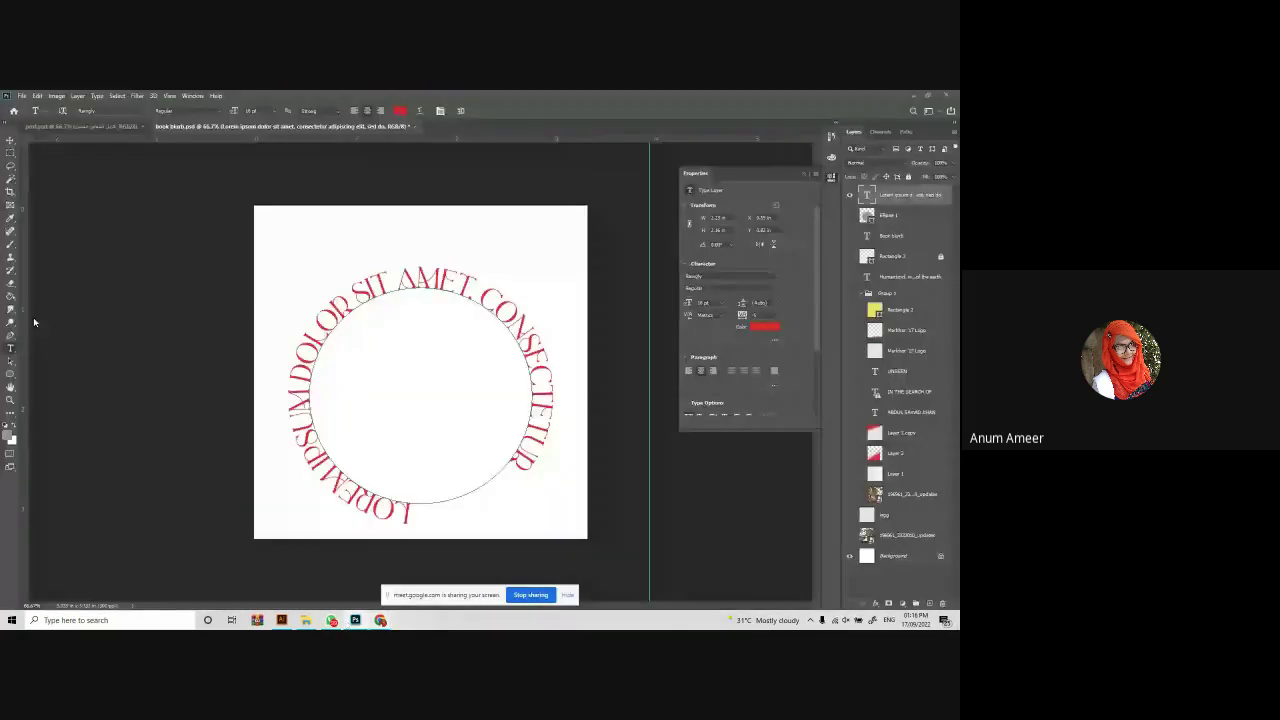
click(11, 192)
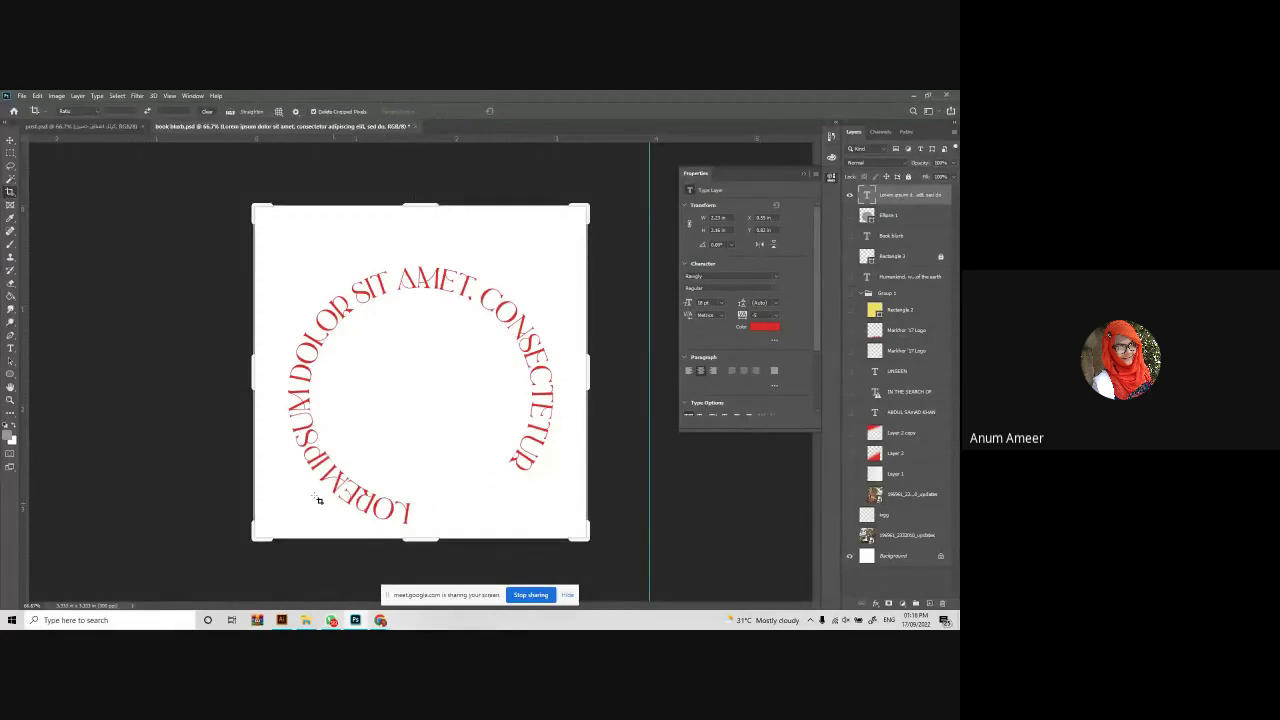
click(325, 565)
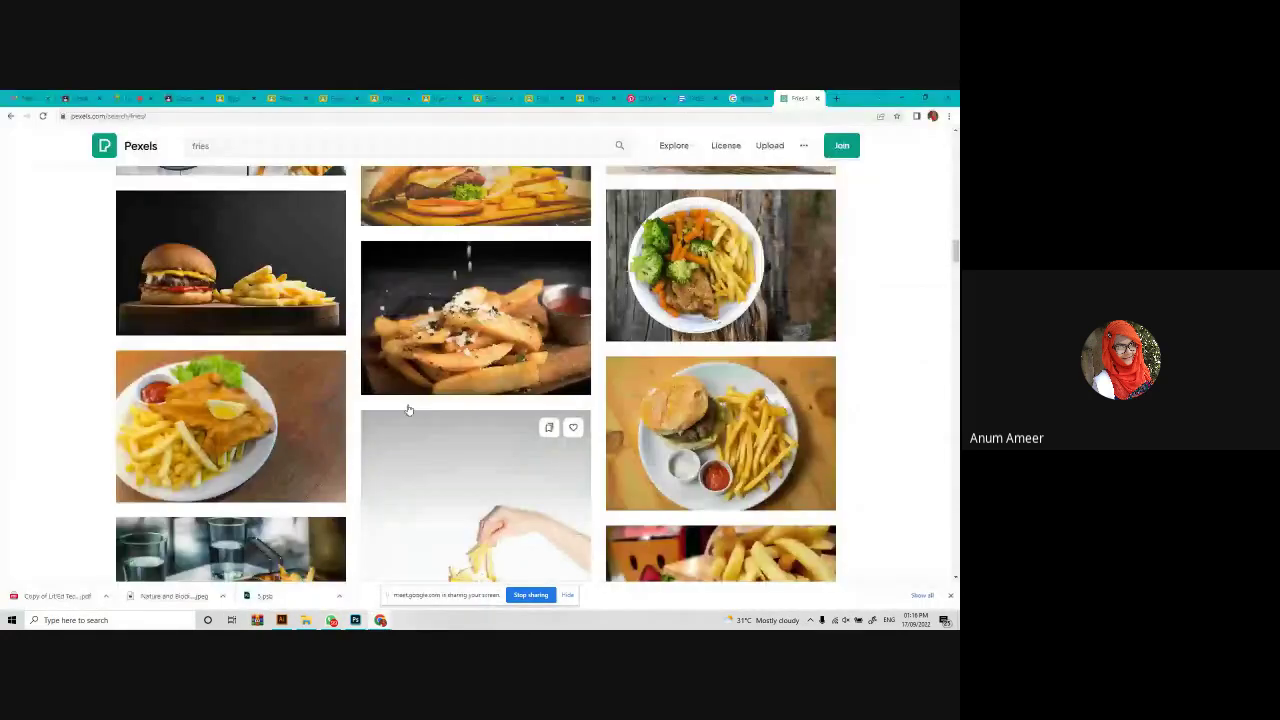
Revisit the open flyer submissions, including the Super Delicious Burger flyer.
scroll(364, 254, up, 1)
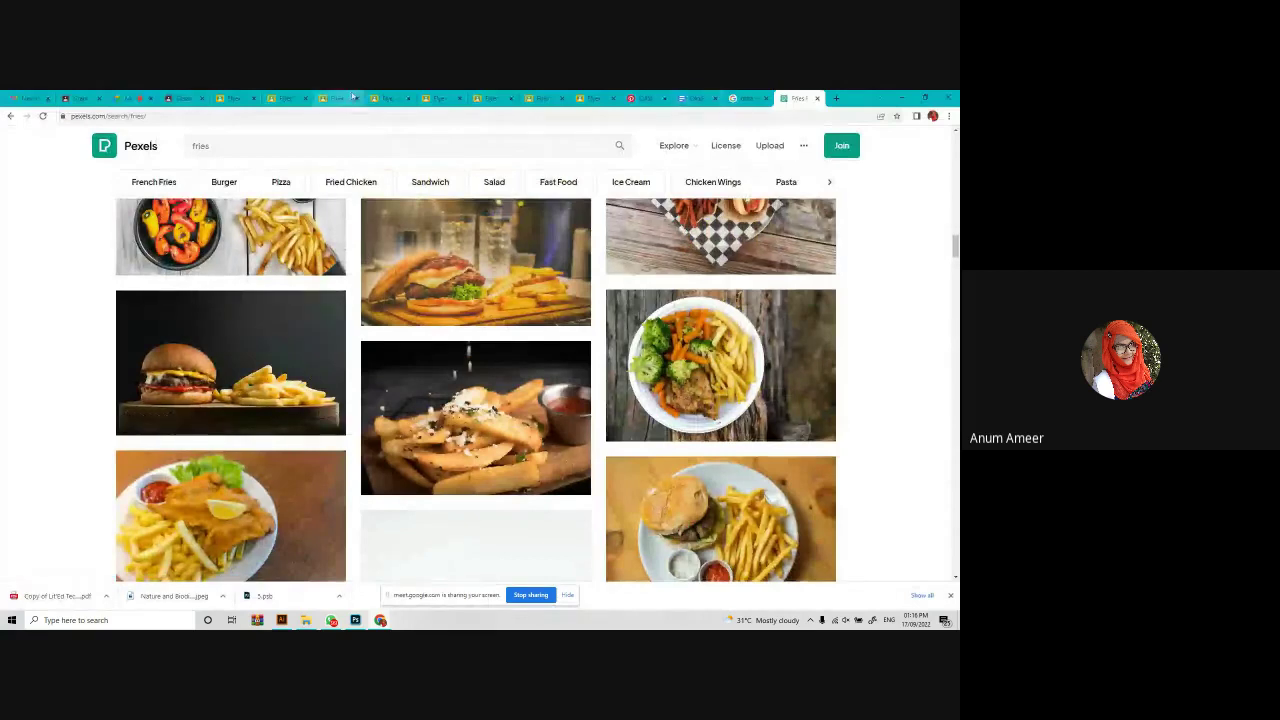
click(414, 97)
click(440, 97)
click(492, 97)
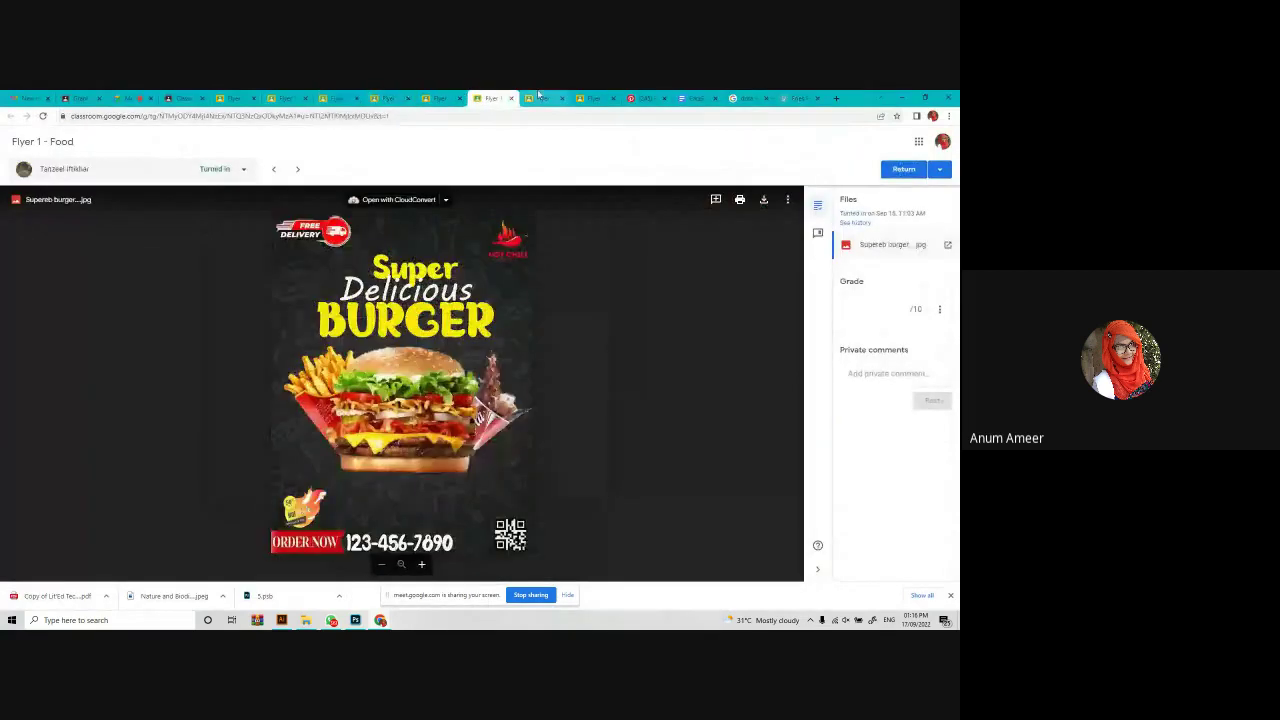
click(542, 97)
click(590, 98)
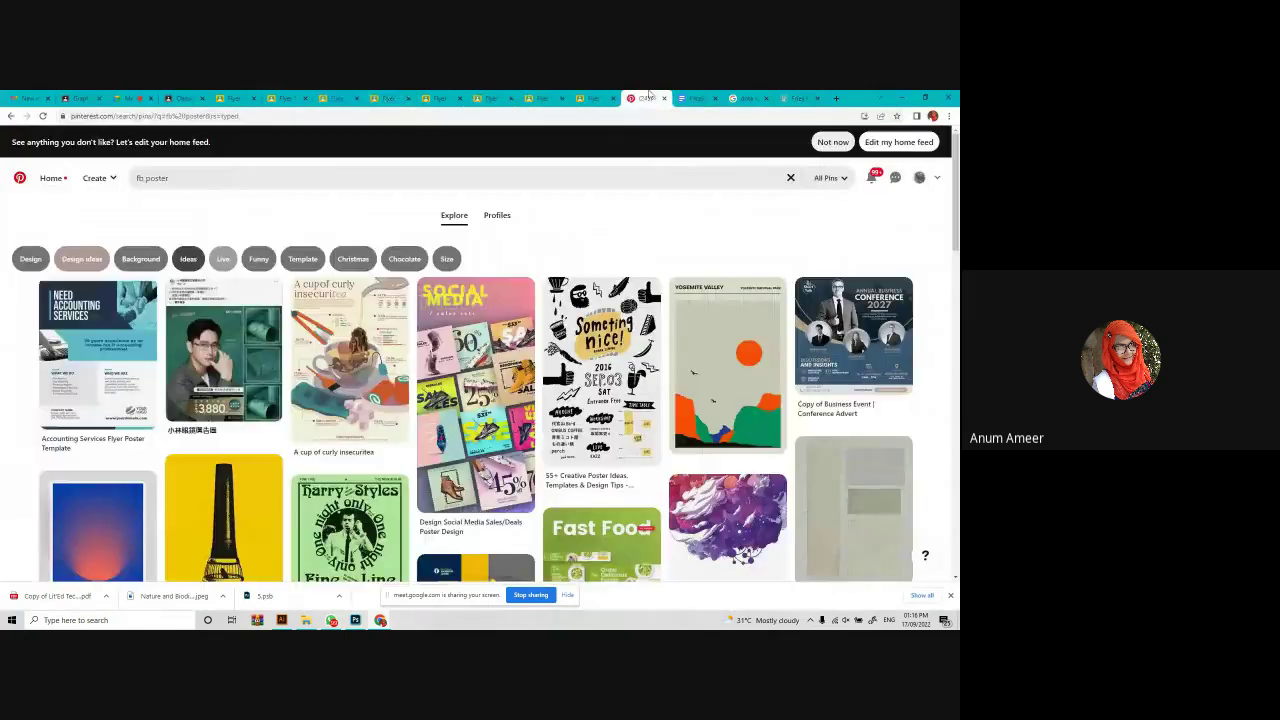
Open the Pinterest results for fb poster and browse the design ideas.
click(643, 98)
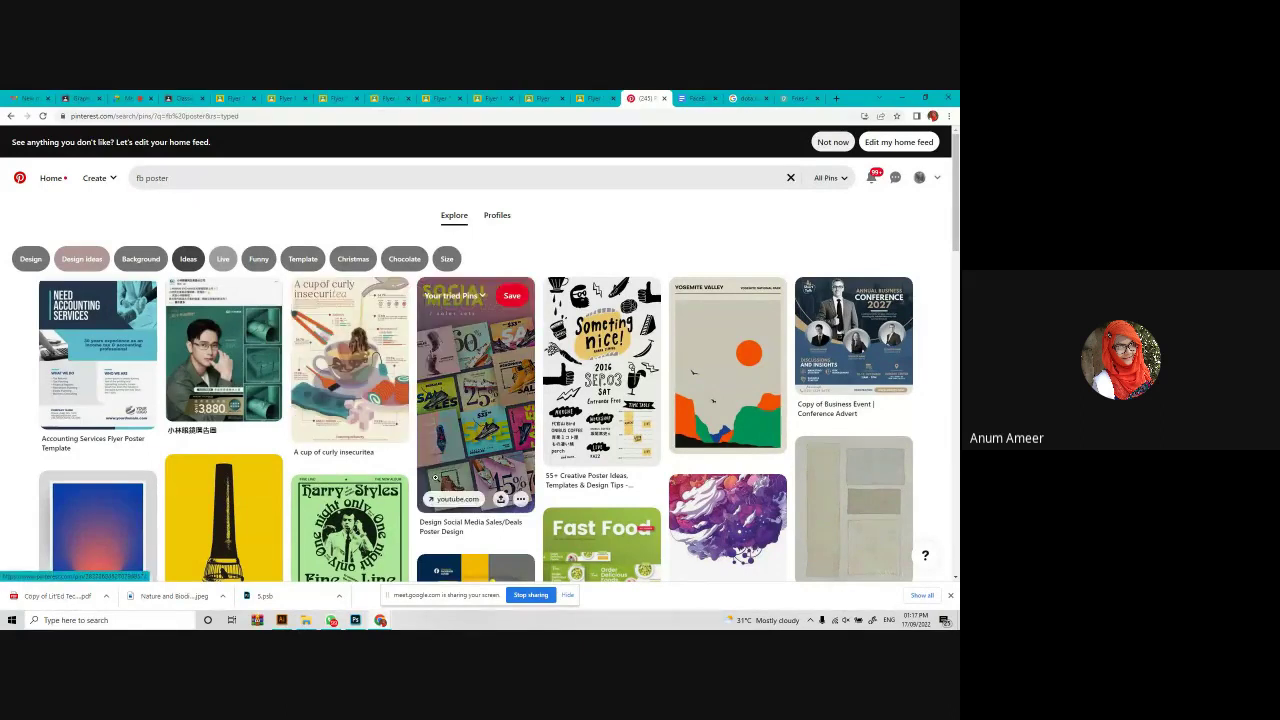
scroll(435, 476, down, 4)
scroll(437, 476, up, 2)
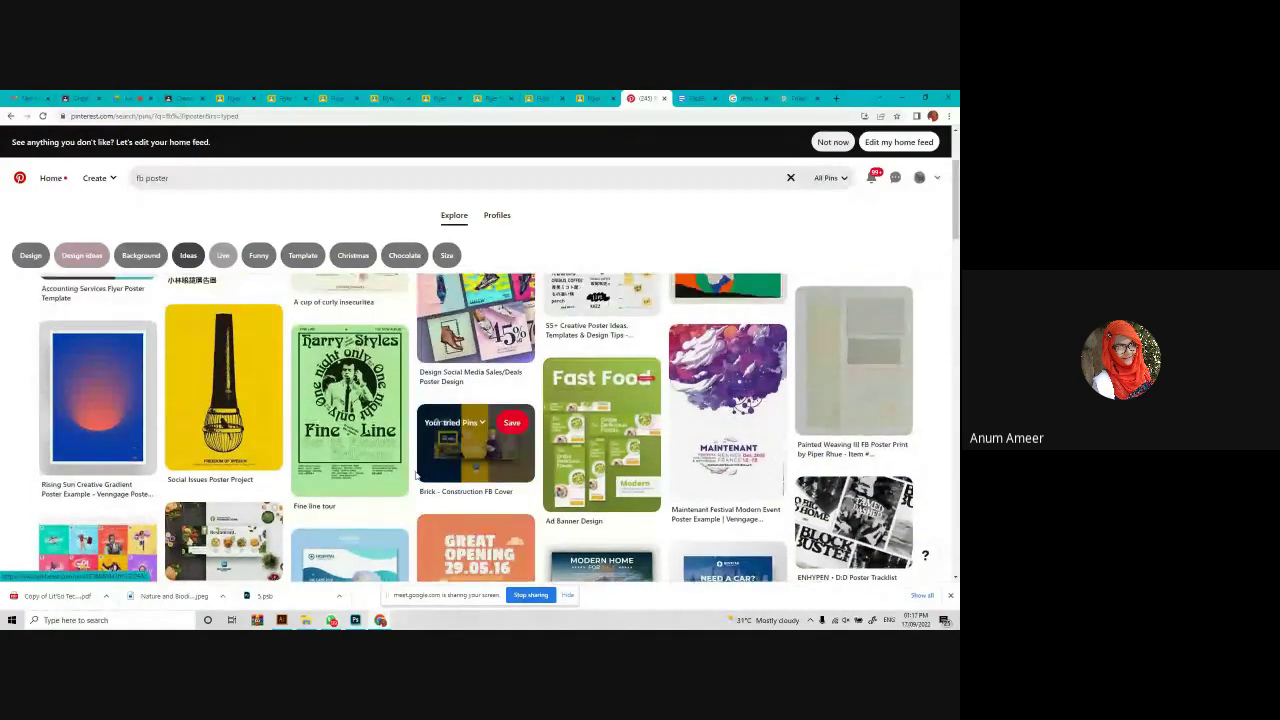
Open the FaceBook POSTER document and review its poster briefs from Restaurant/Food through Bakery.
click(699, 97)
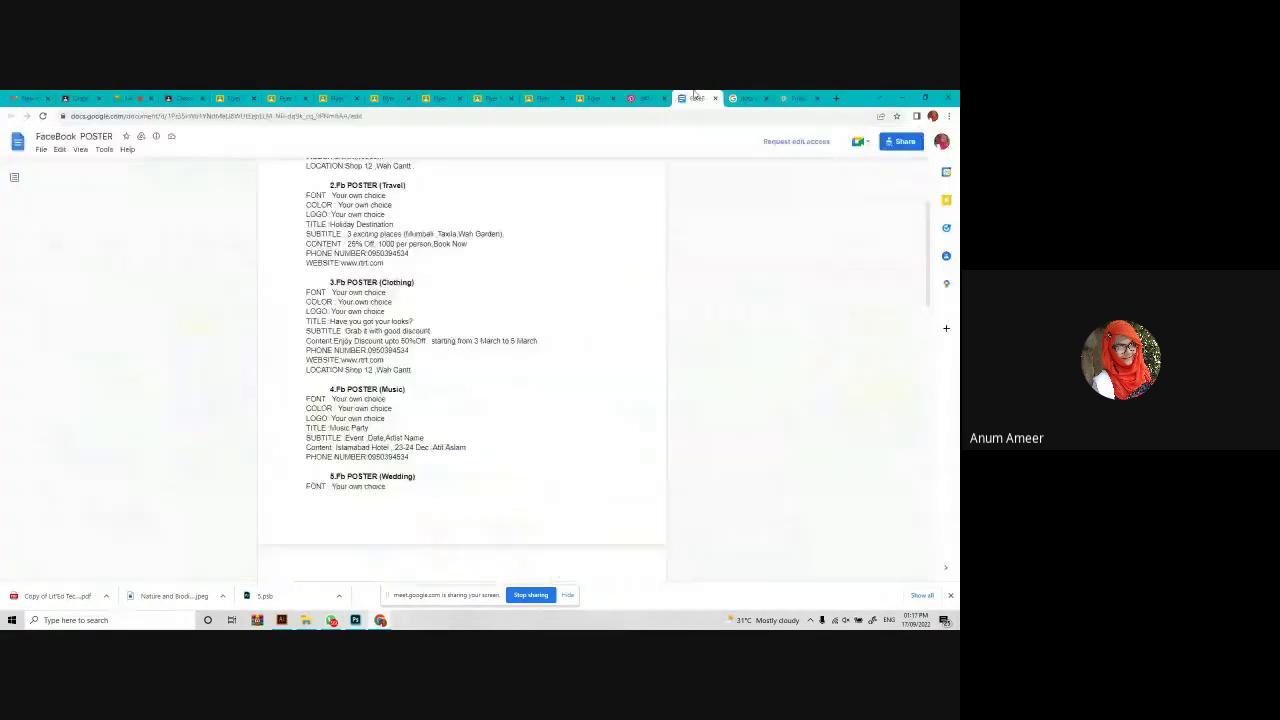
scroll(478, 383, up, 3)
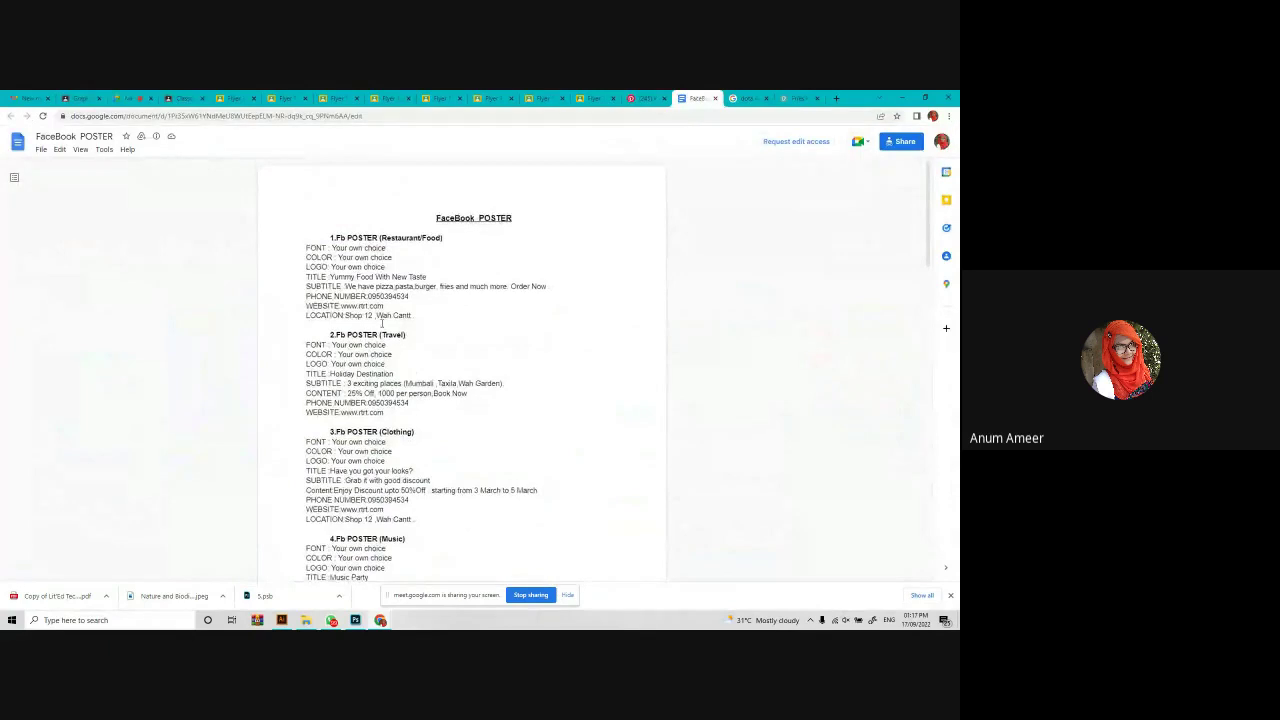
scroll(447, 506, down, 10)
scroll(447, 506, down, 3)
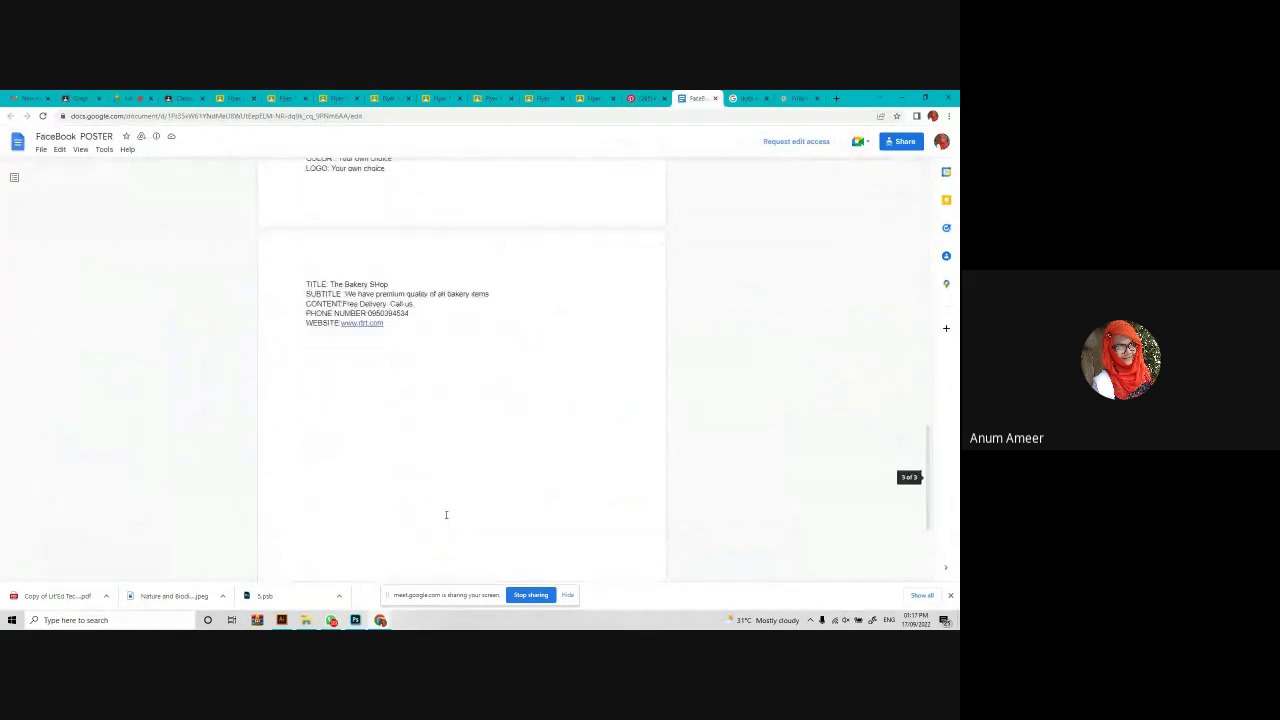
scroll(446, 514, up, 2)
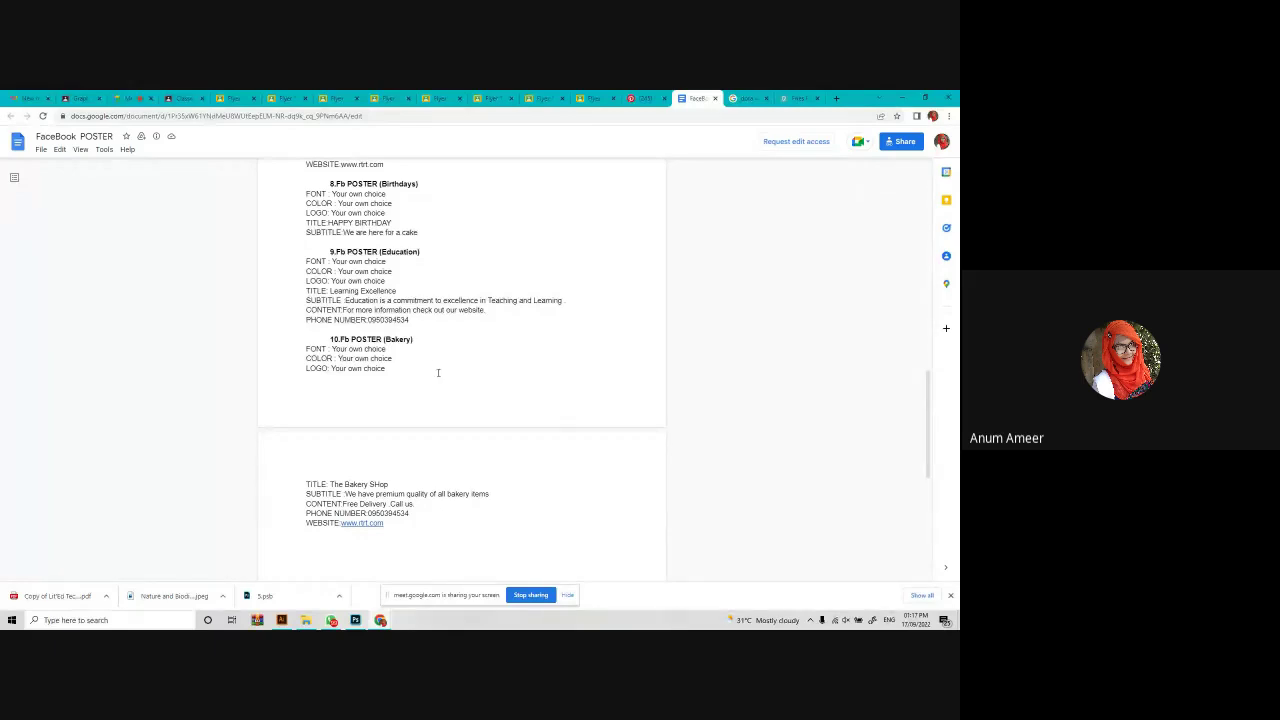
Switch to Photoshop and undo the circular lorem ipsum text and grey ellipse edits in the book blurb document.
scroll(438, 372, up, 2)
click(742, 97)
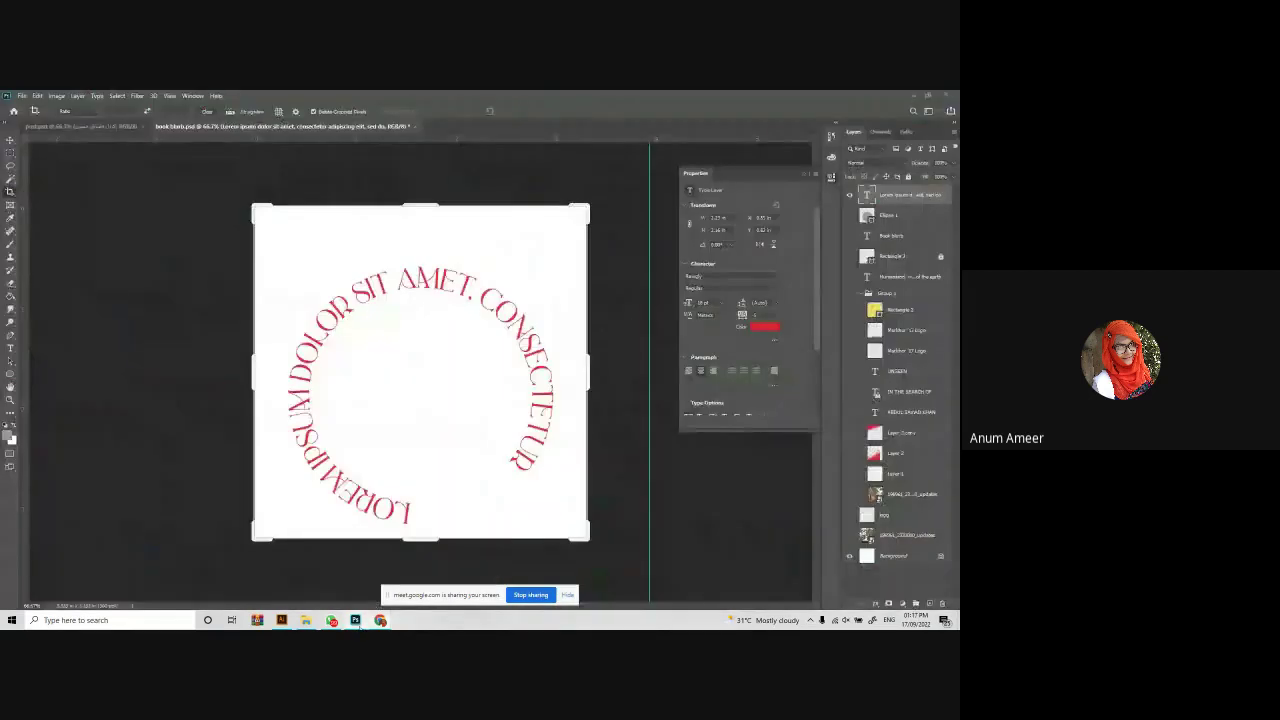
click(355, 620)
key(ctrl+z)
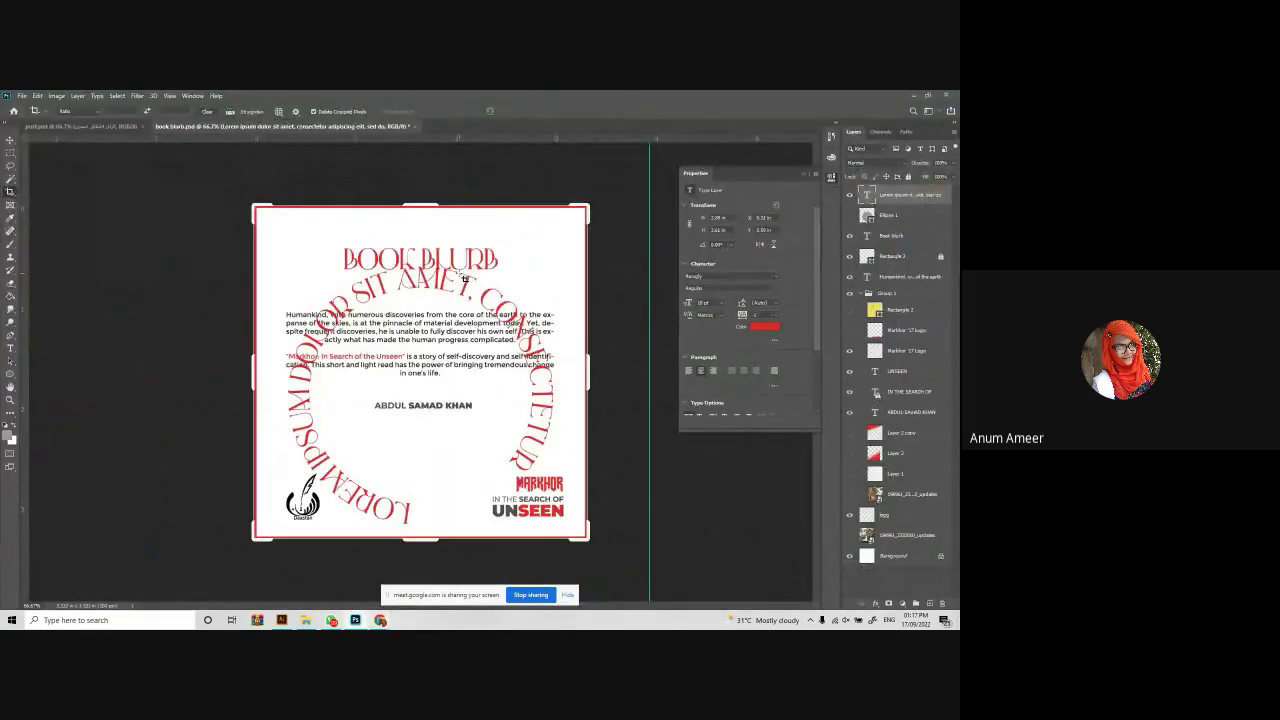
key(ctrl+z)
key(ctrl+z)
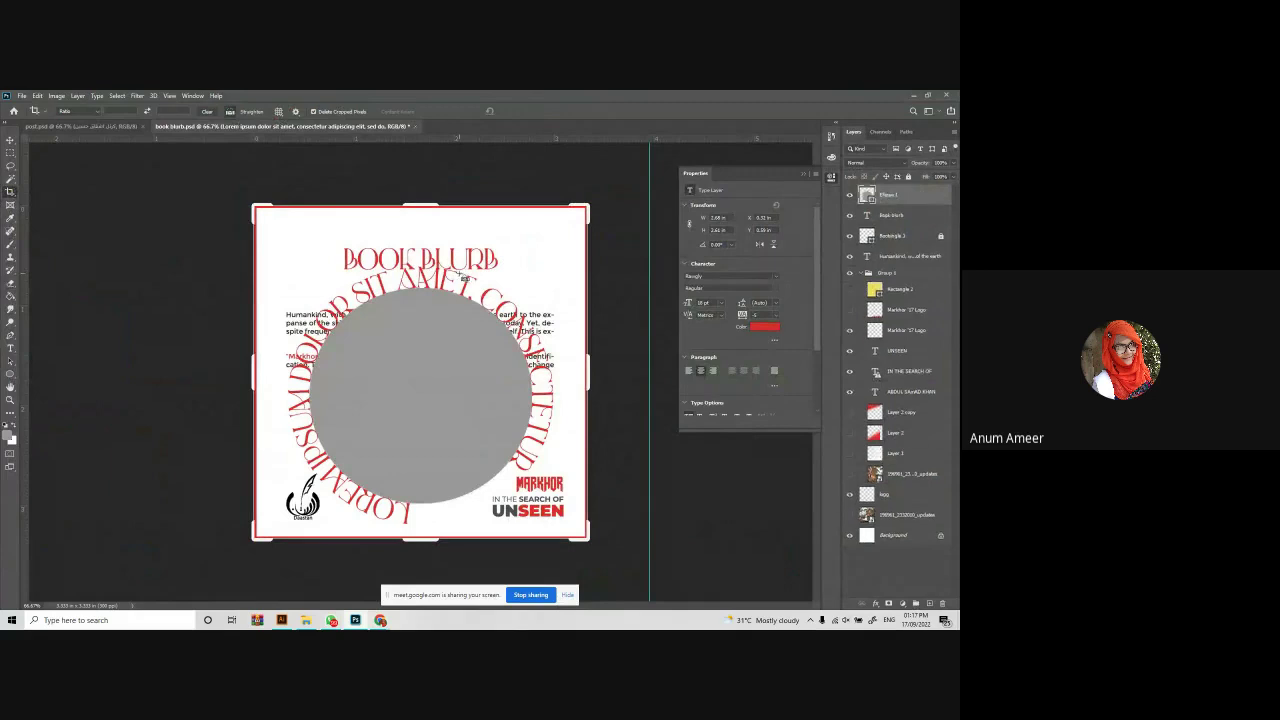
click(10, 140)
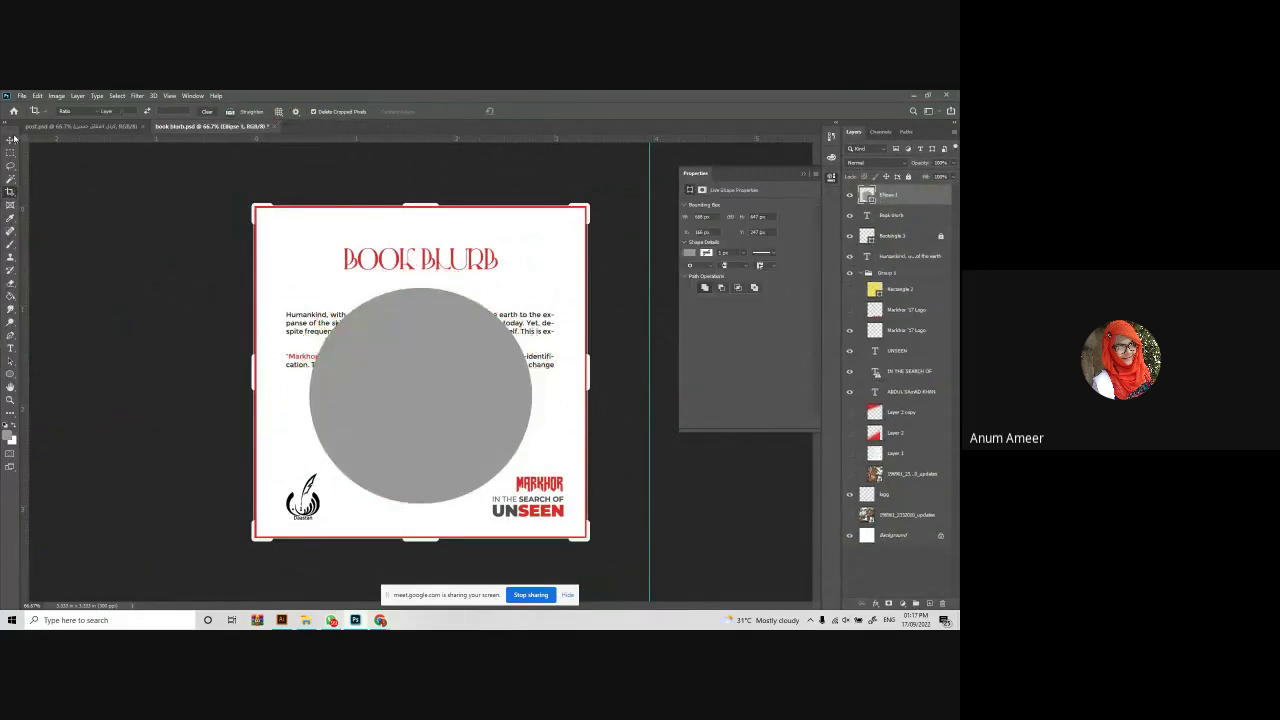
key(ctrl+z)
key(ctrl+z)
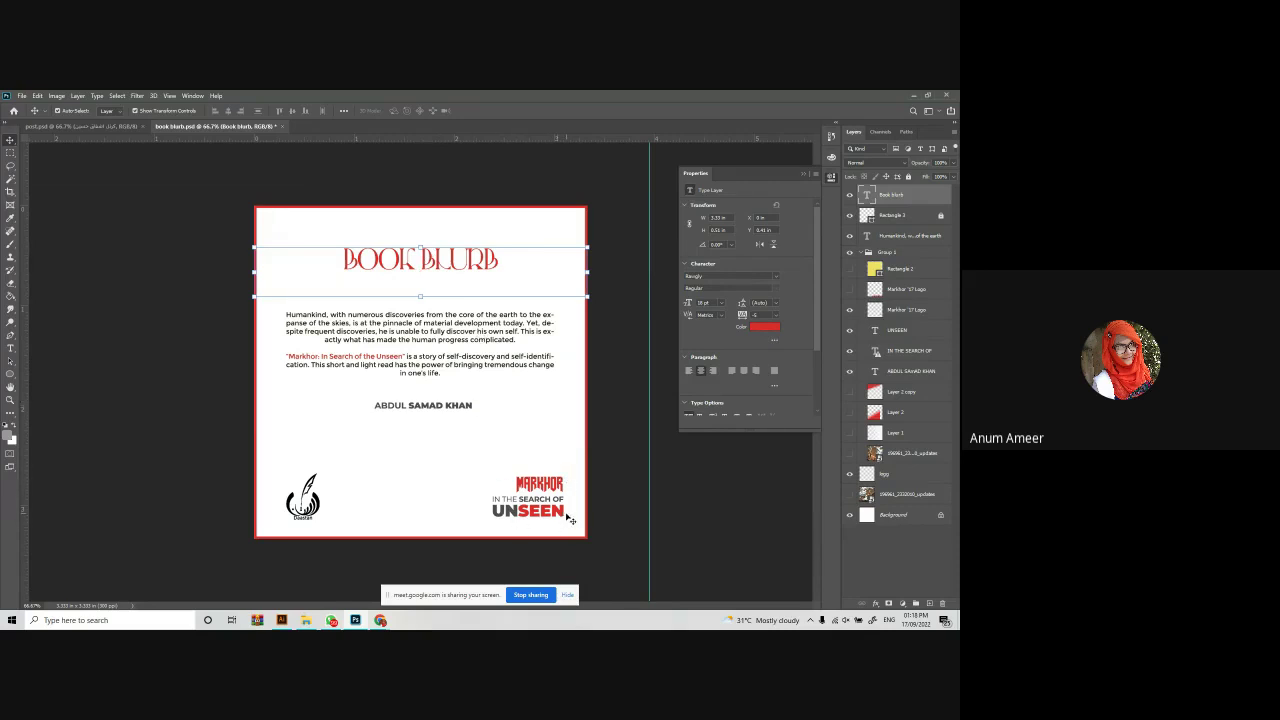
Briefly show the hidden goat photo layer, and preview other fonts on the Humankind body paragraph without keeping them.
click(849, 454)
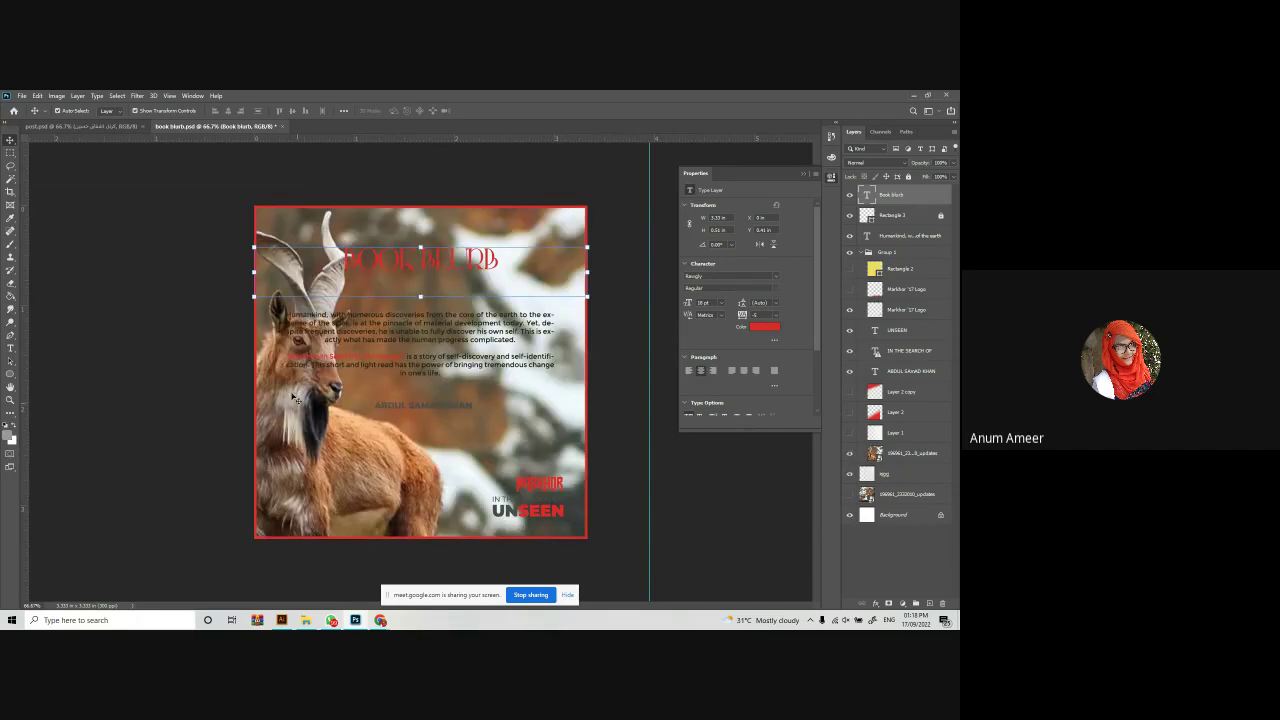
click(850, 455)
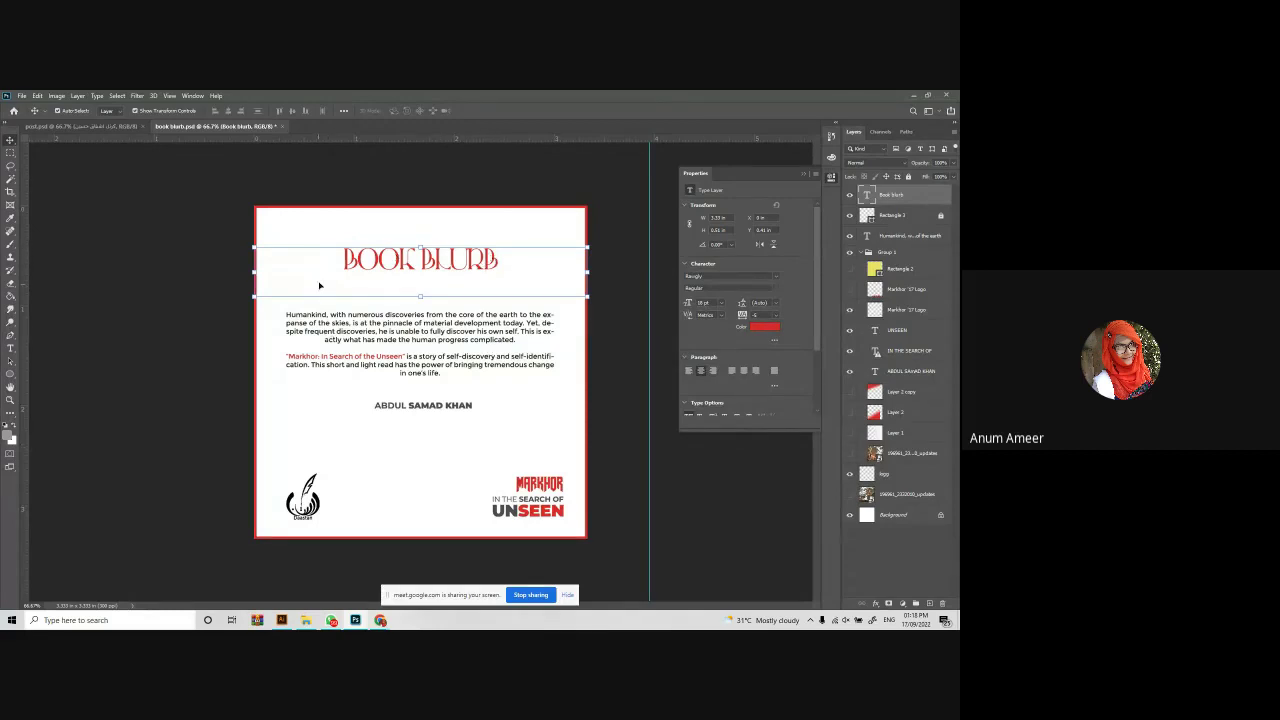
click(452, 376)
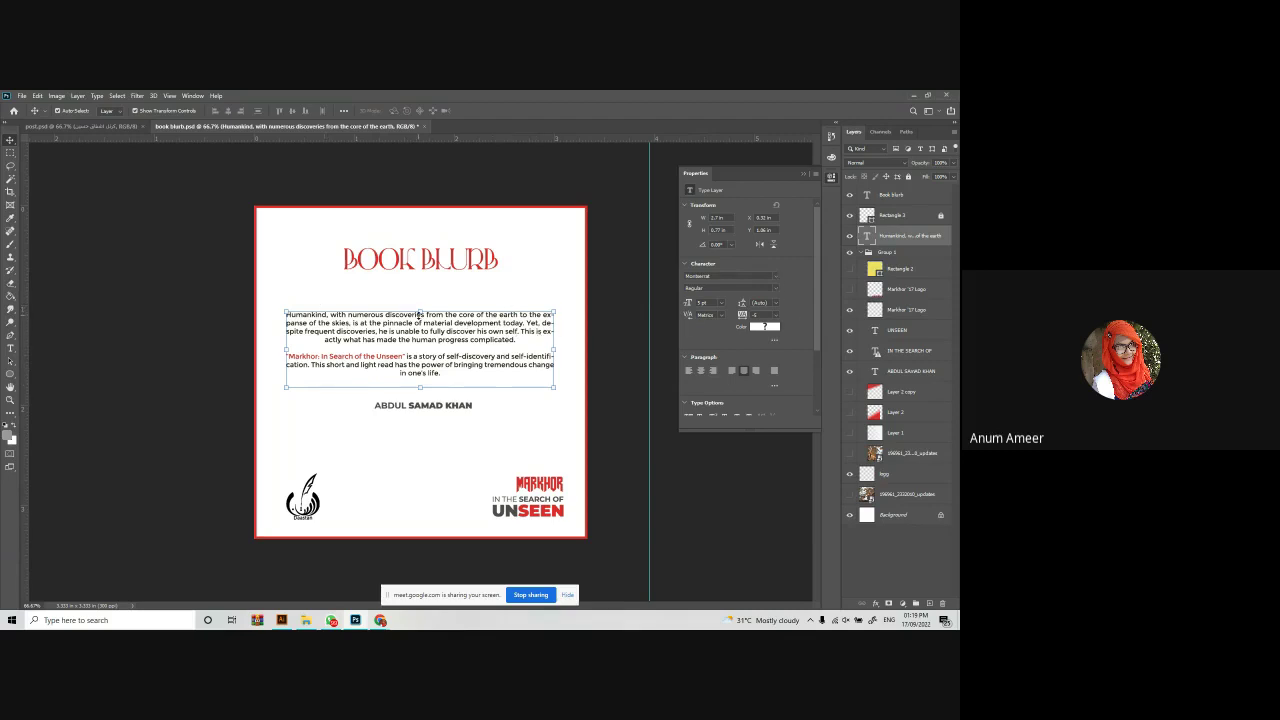
click(777, 277)
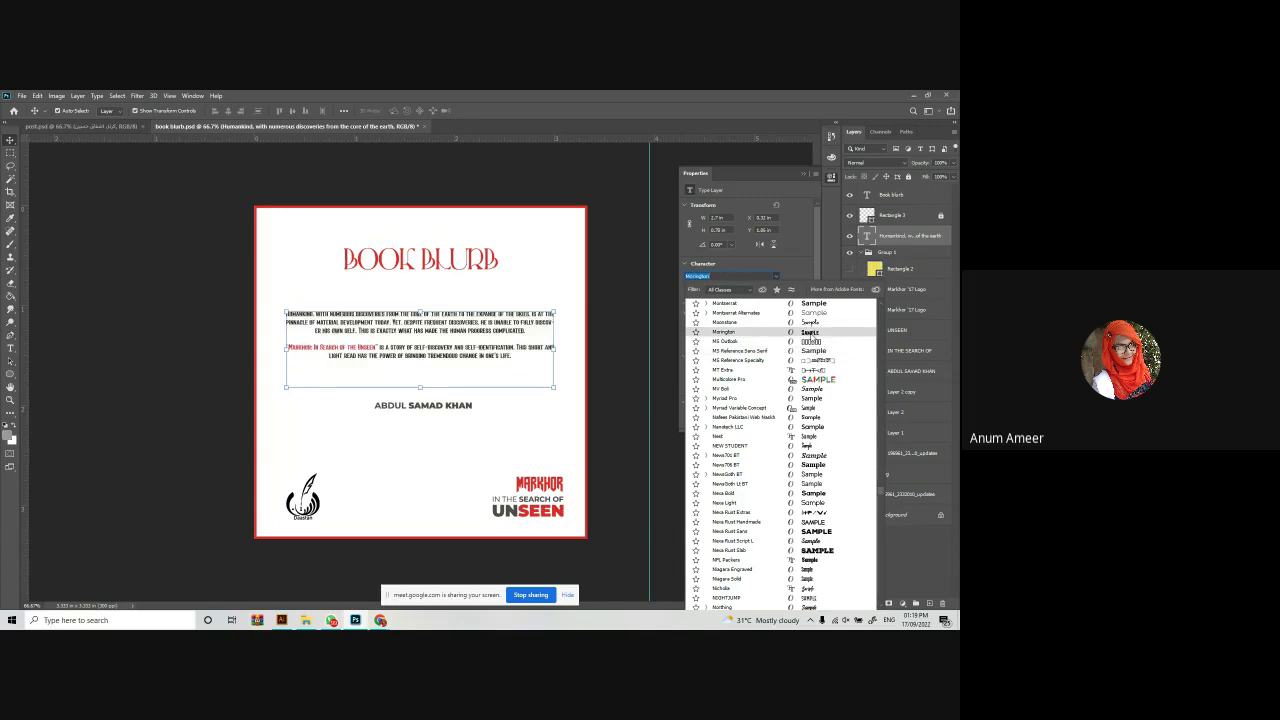
click(621, 405)
click(621, 405)
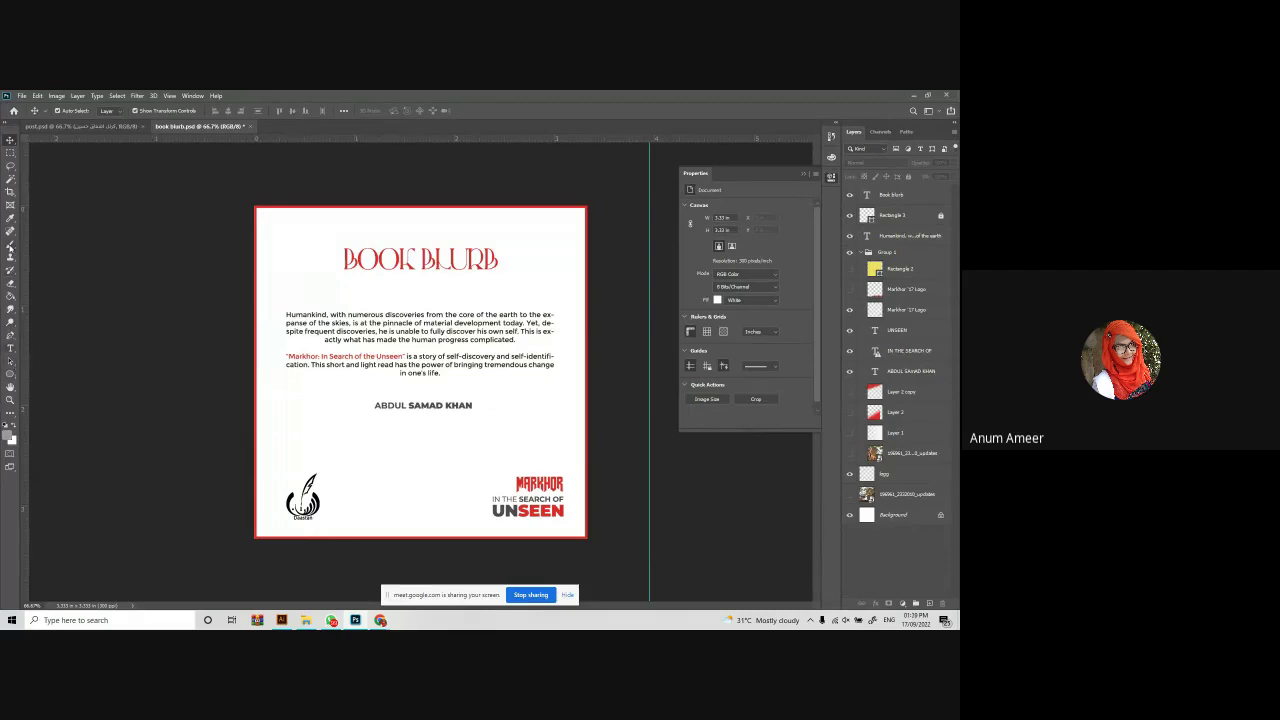
Paint two broad grey brush strokes on a new layer across the book blurb design, and undo the strokes.
click(10, 243)
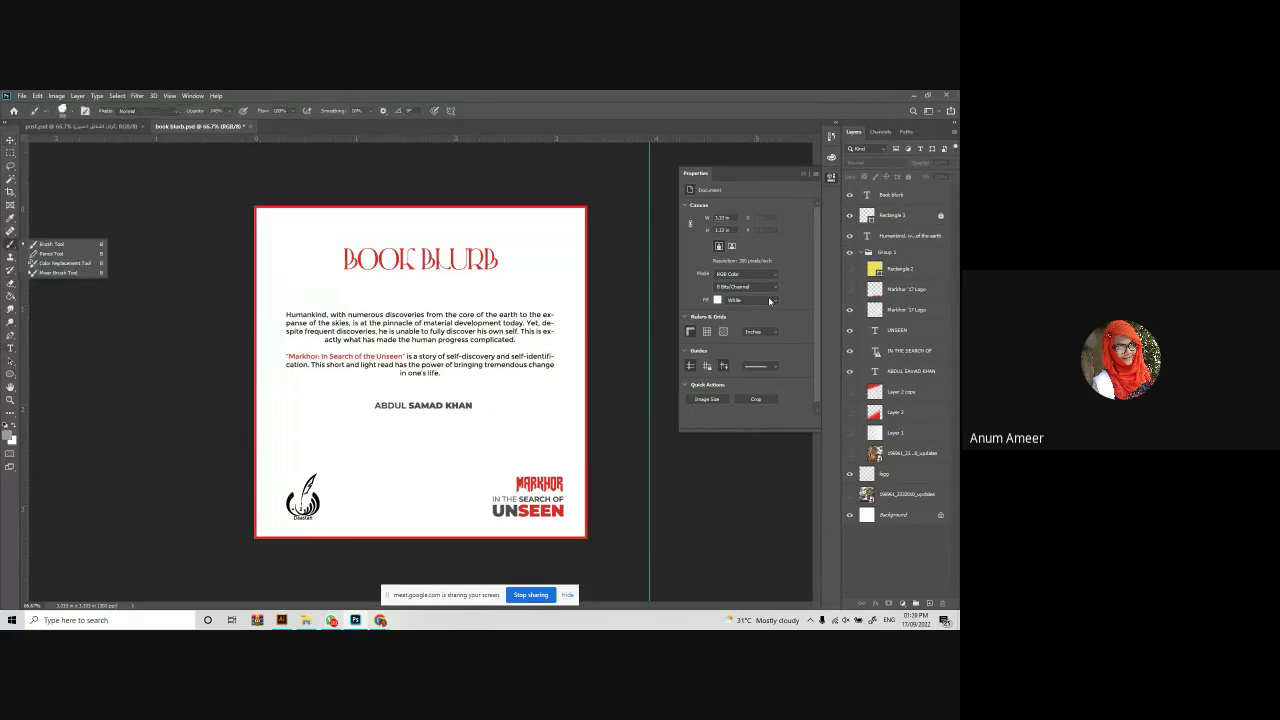
click(931, 604)
mouse_move(460, 245)
mouse_down()
mouse_move(400, 275)
mouse_move(440, 318)
mouse_move(440, 240)
mouse_move(385, 290)
mouse_move(412, 340)
mouse_move(412, 405)
mouse_move(305, 510)
mouse_up()
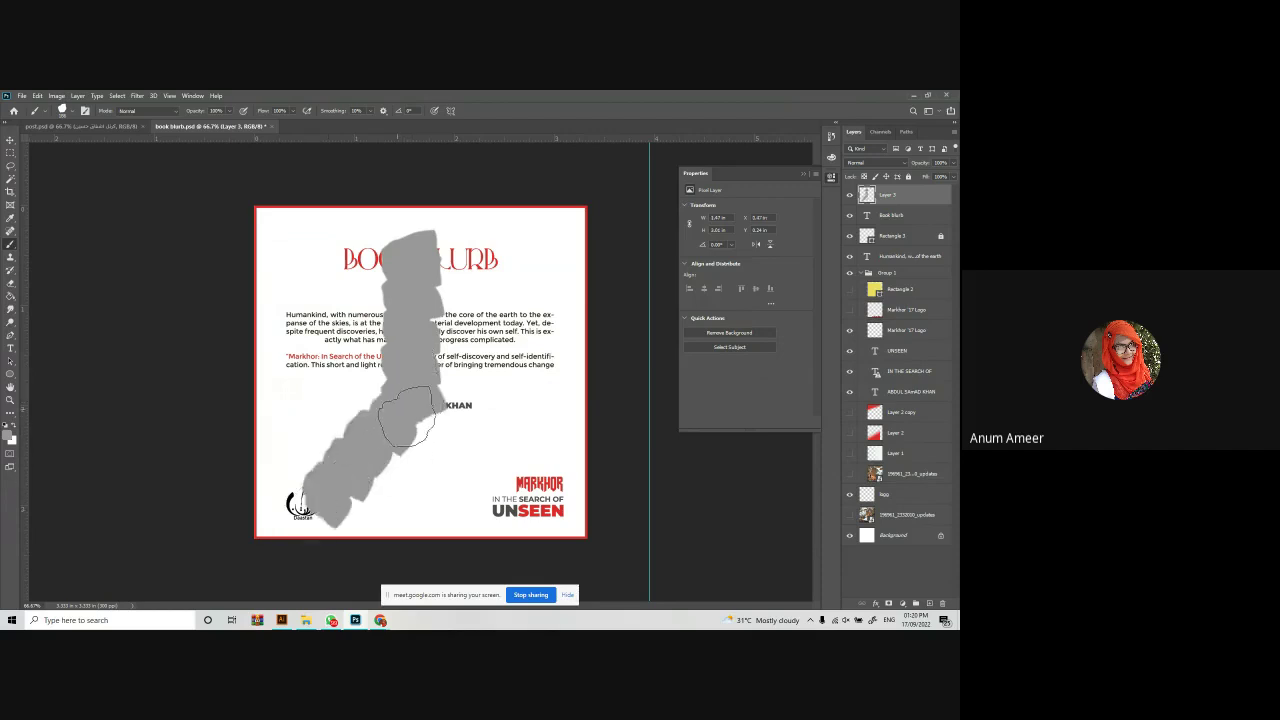
drag(406, 416, 548, 505)
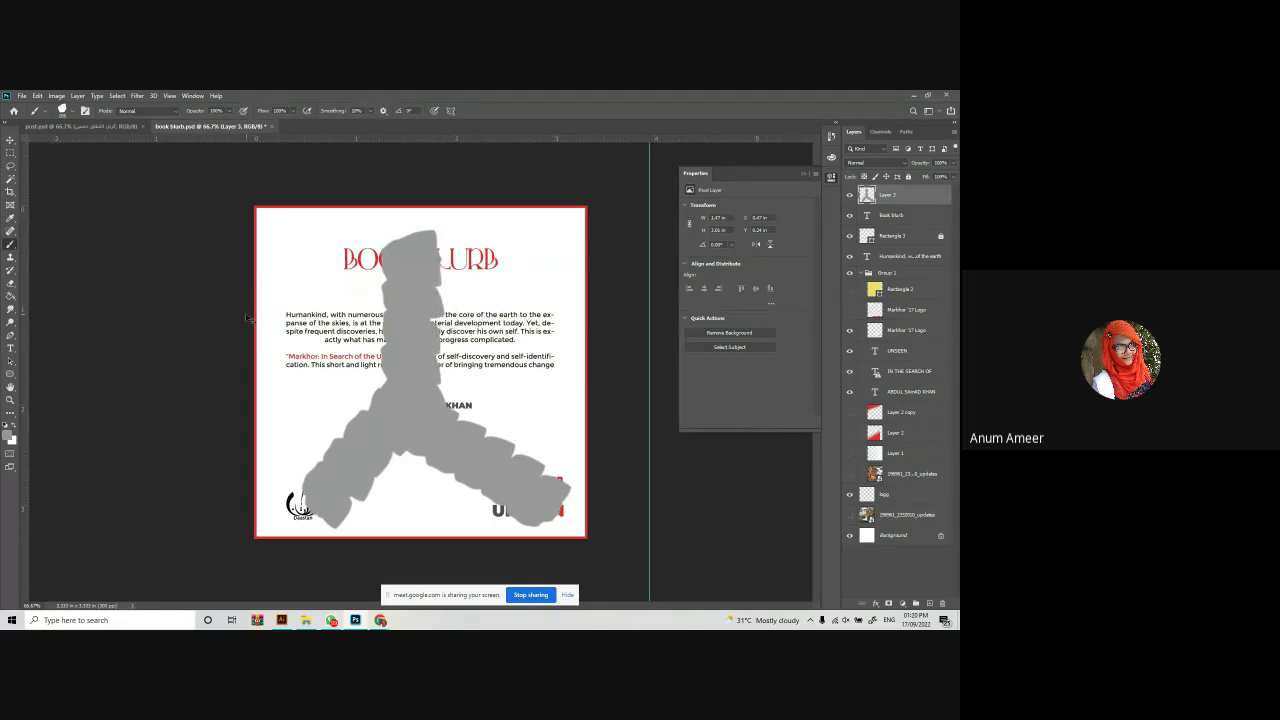
key(ctrl+z)
key(ctrl+z)
key(ctrl+z)
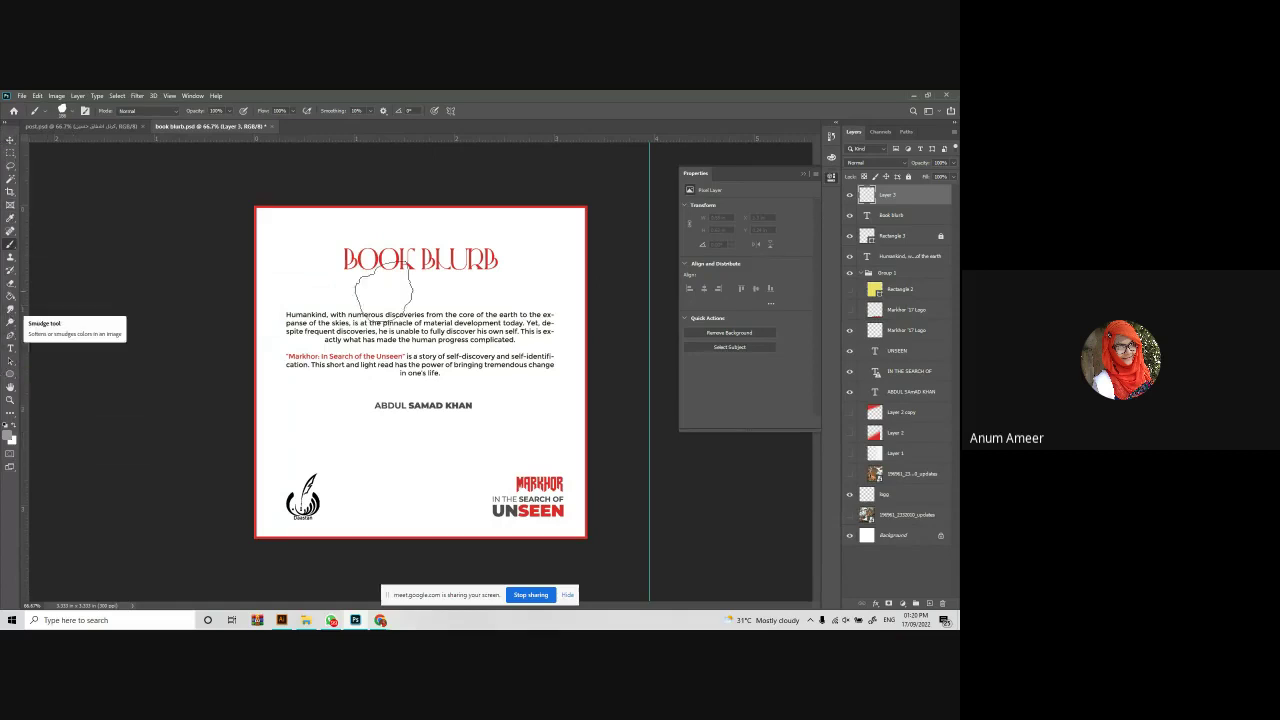
Select the Humankind body paragraph with the Move tool, and show the post.psd document with the Urdu text.
click(11, 140)
click(440, 326)
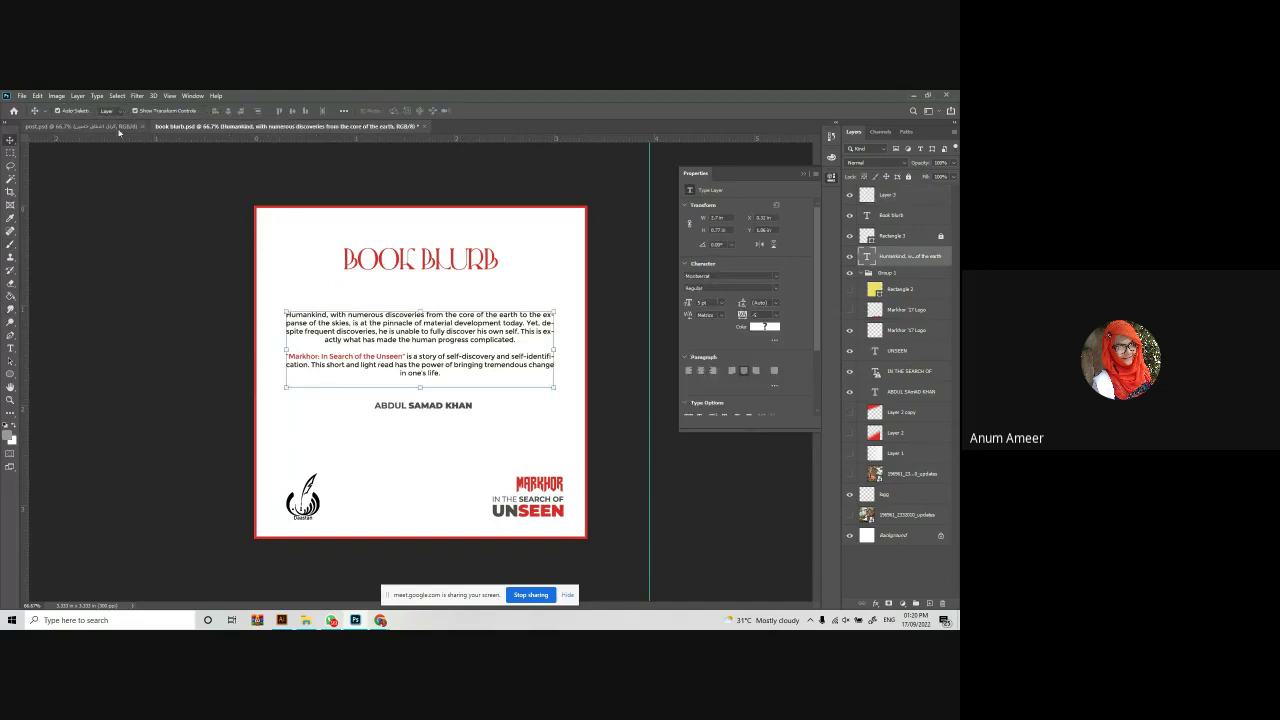
click(80, 126)
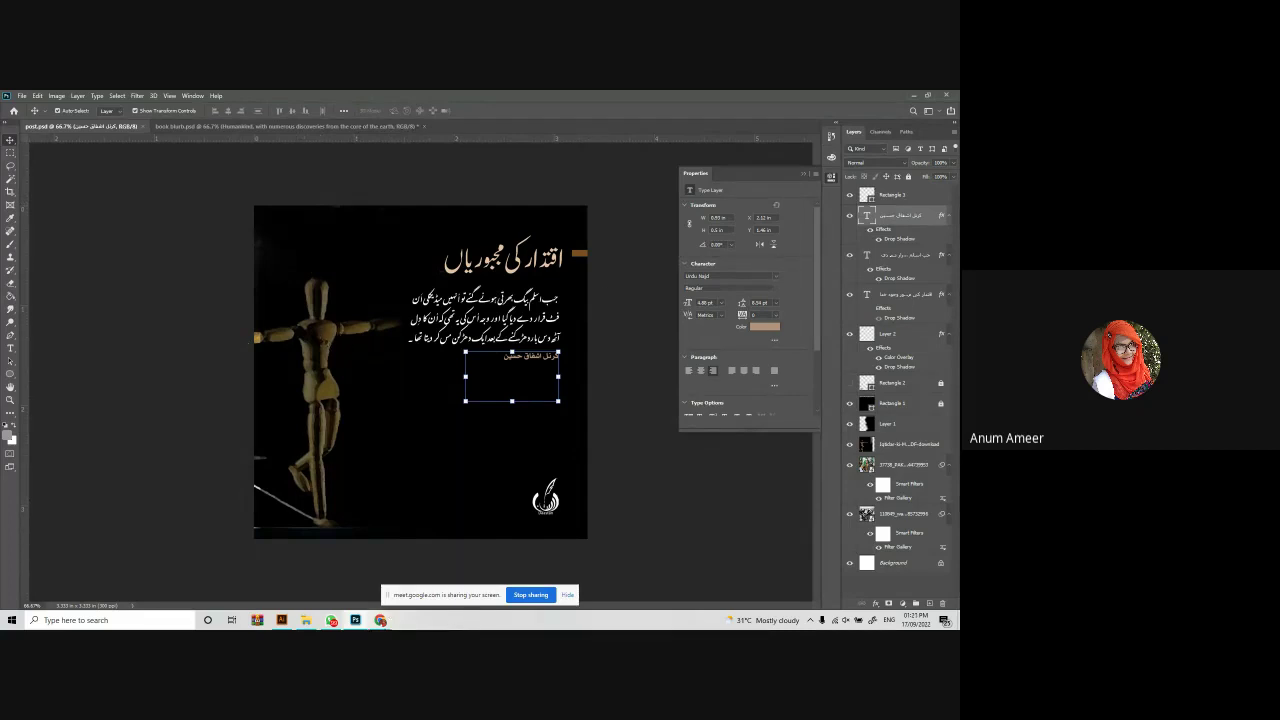
Switch to Chrome, return to the Pinterest fb poster results, and open the medical health square flyer pin.
mouse_move(380, 618)
click(339, 588)
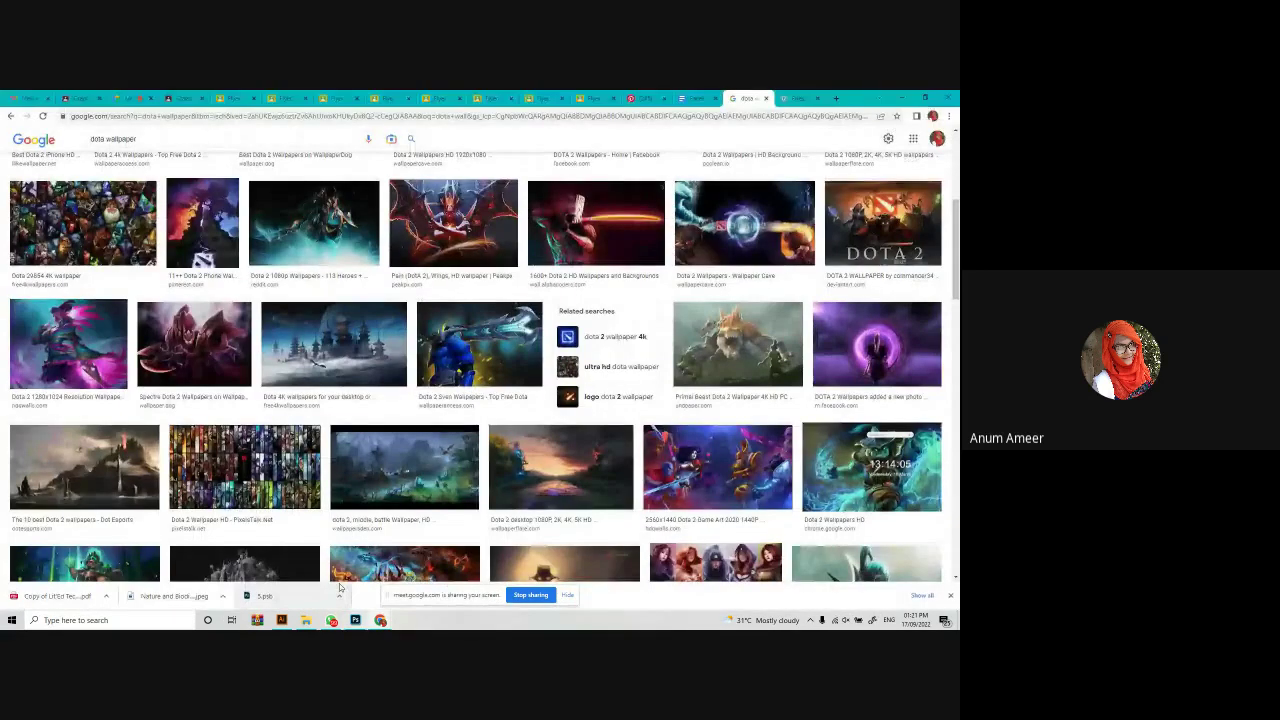
click(548, 98)
click(600, 98)
click(648, 98)
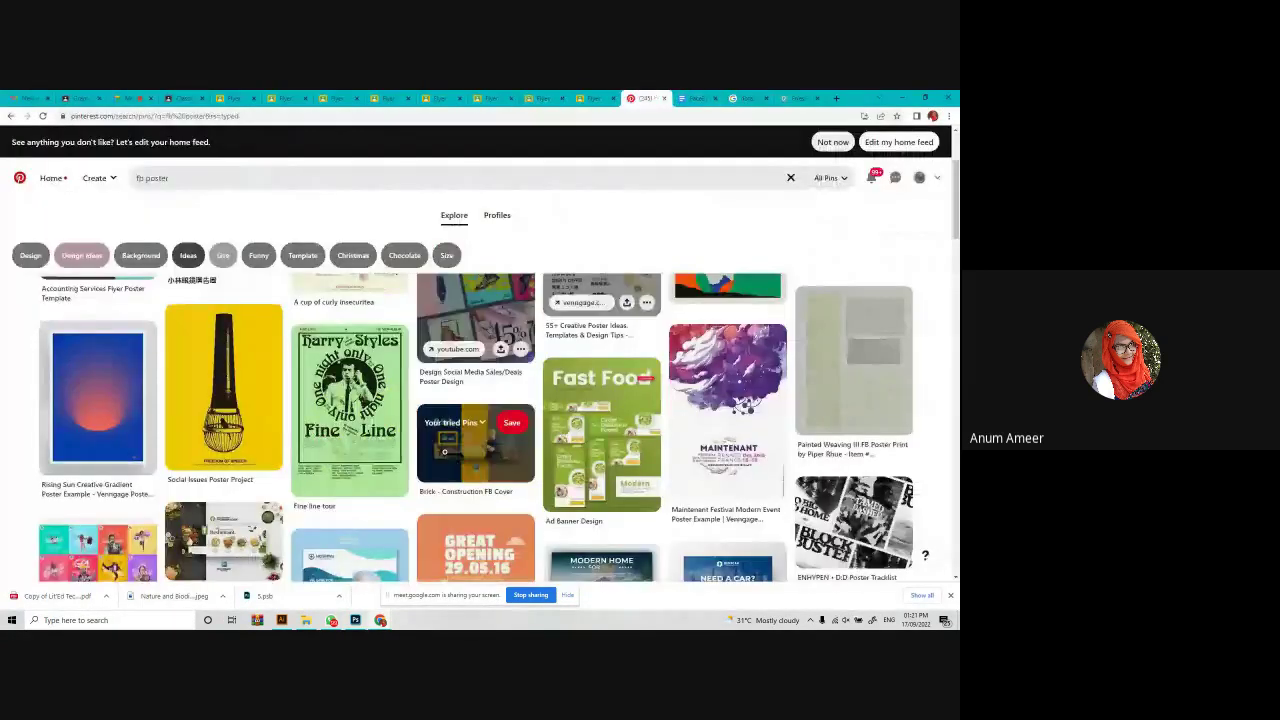
scroll(356, 458, down, 3)
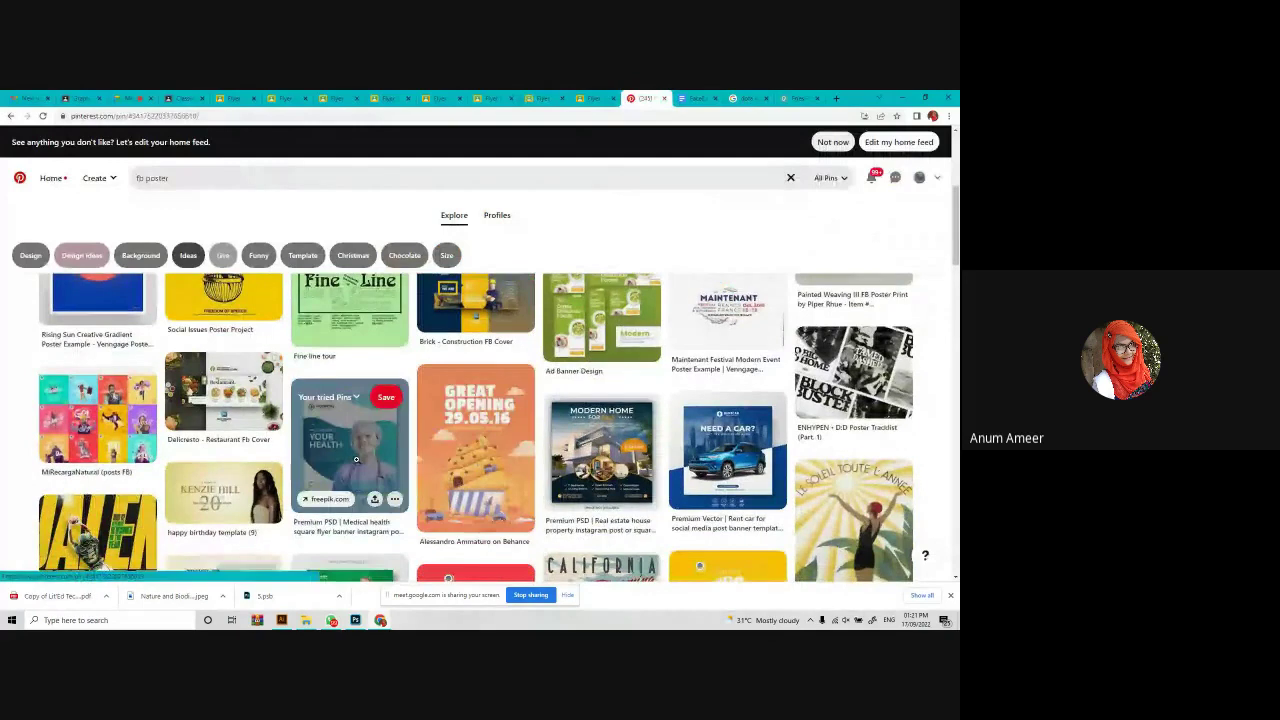
click(356, 458)
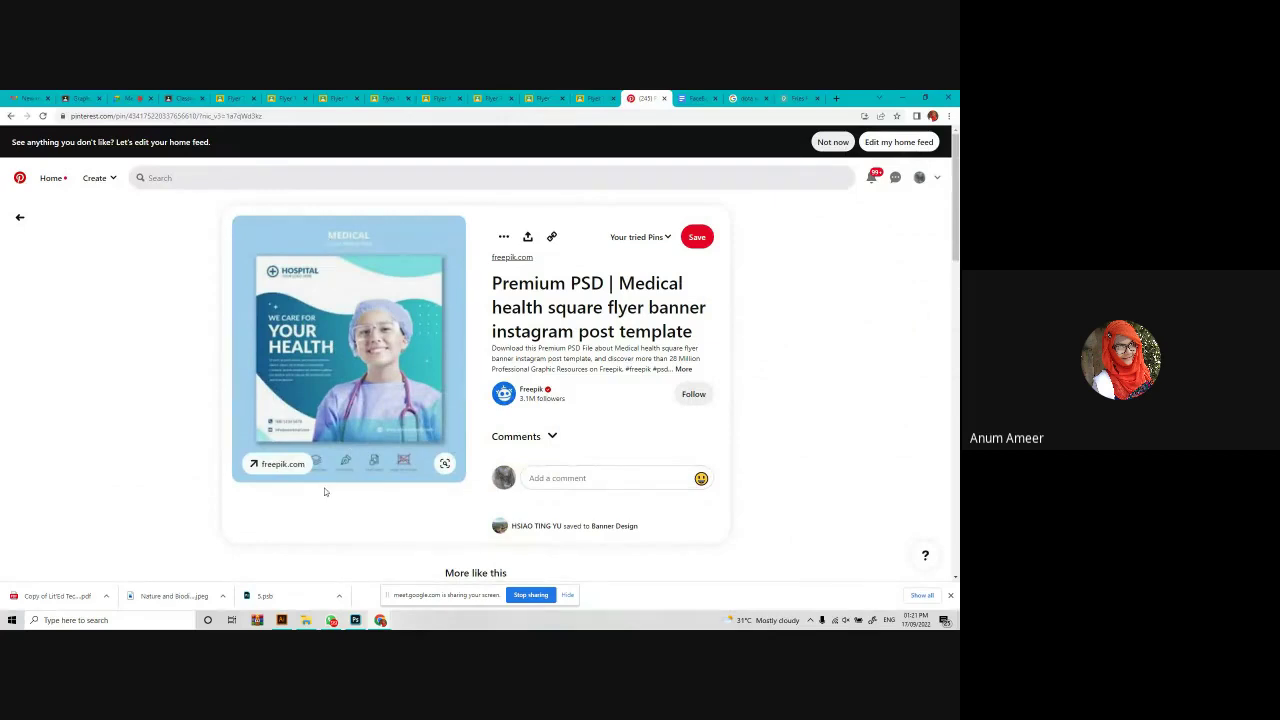
Open the related medical health square banner pin and browse the similar healthcare designs.
scroll(470, 450, down, 3)
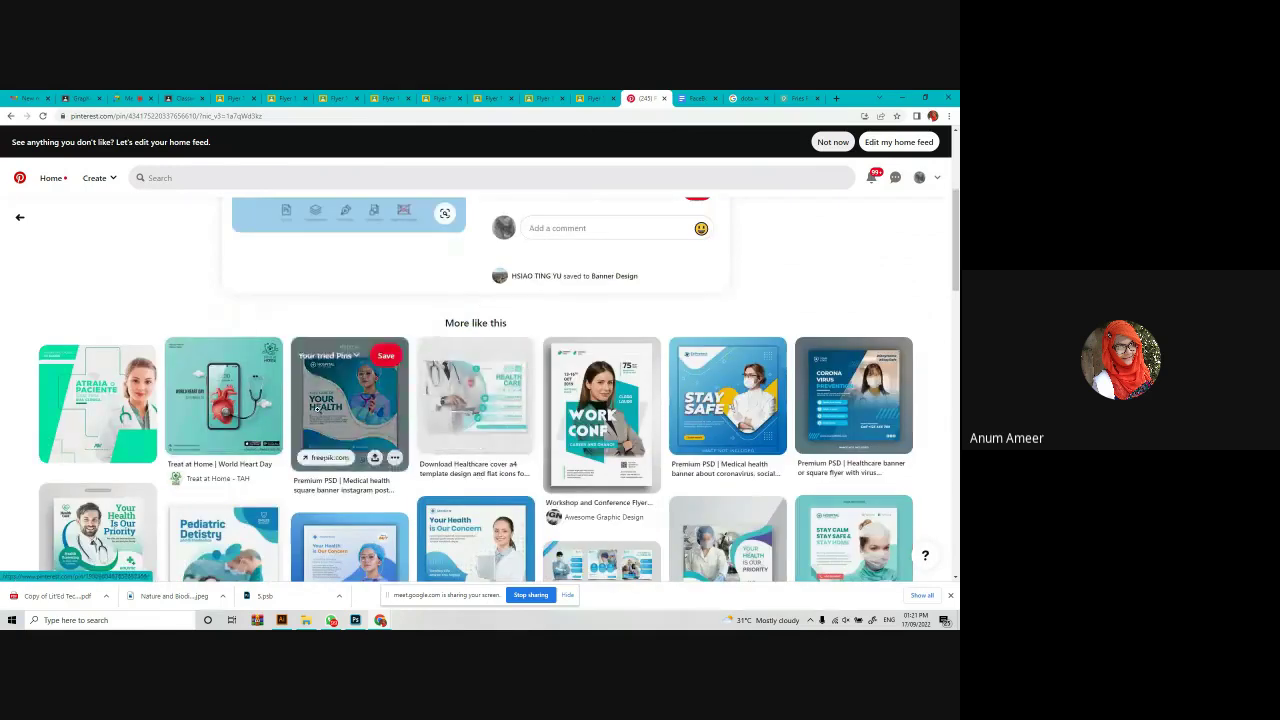
click(335, 405)
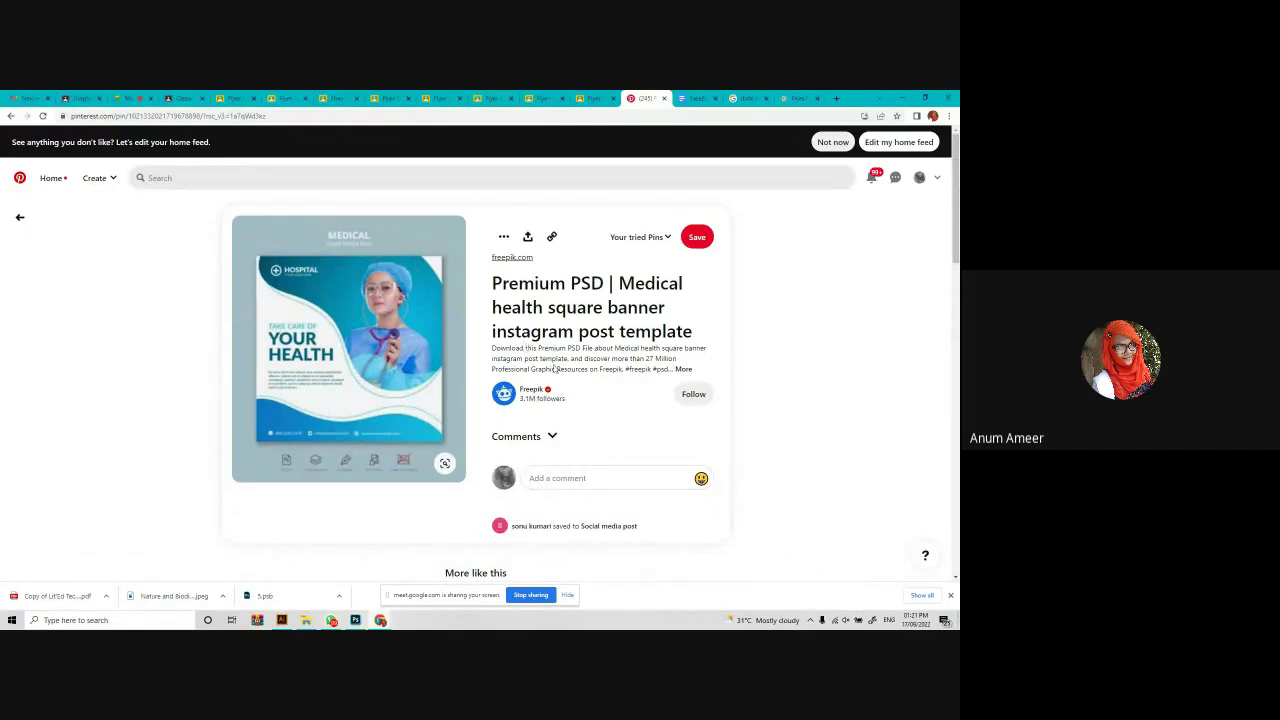
scroll(551, 400, down, 2)
scroll(551, 402, down, 2)
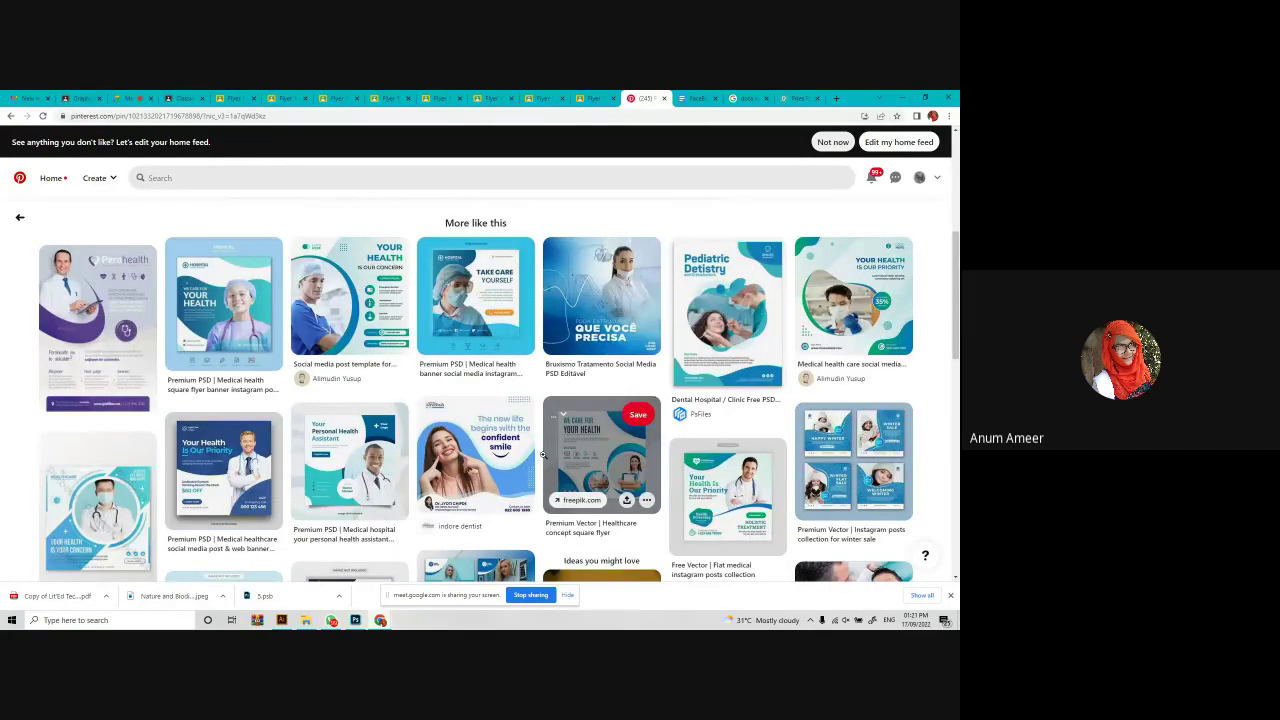
scroll(542, 455, down, 3)
Open the green corporate business social media post pin and browse its related marketing designs.
click(320, 459)
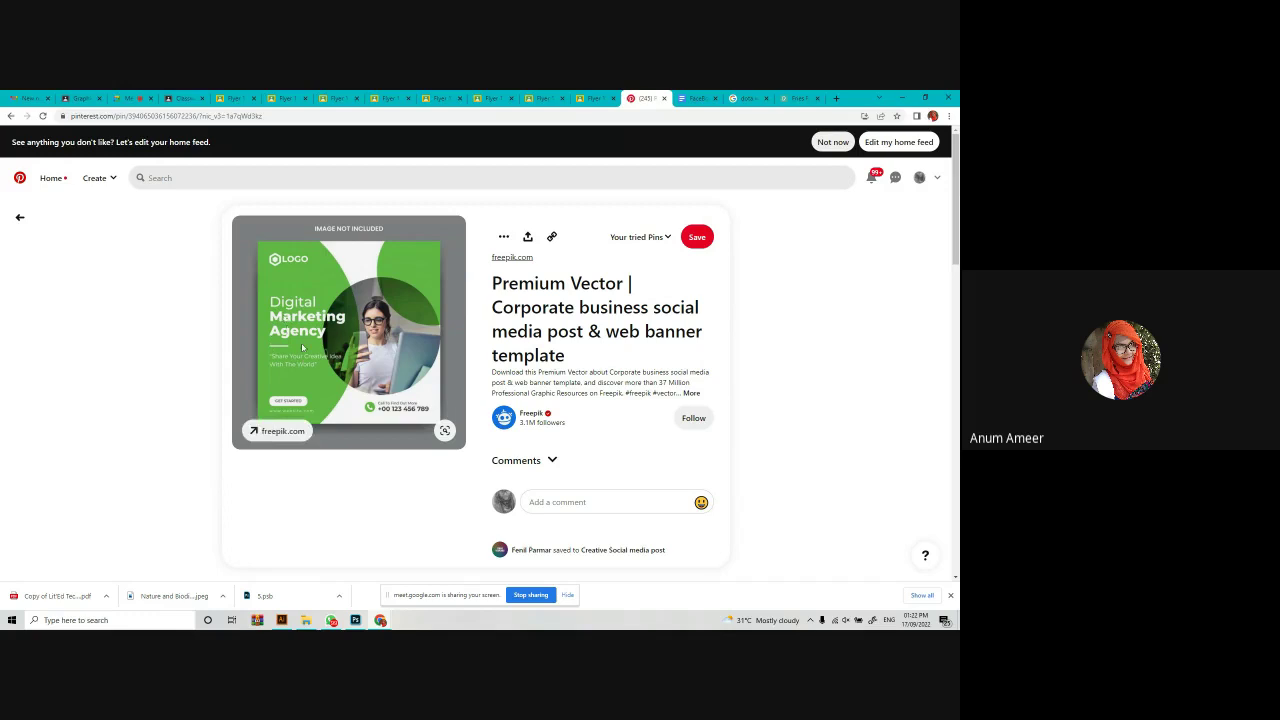
scroll(416, 489, down, 4)
scroll(416, 489, down, 5)
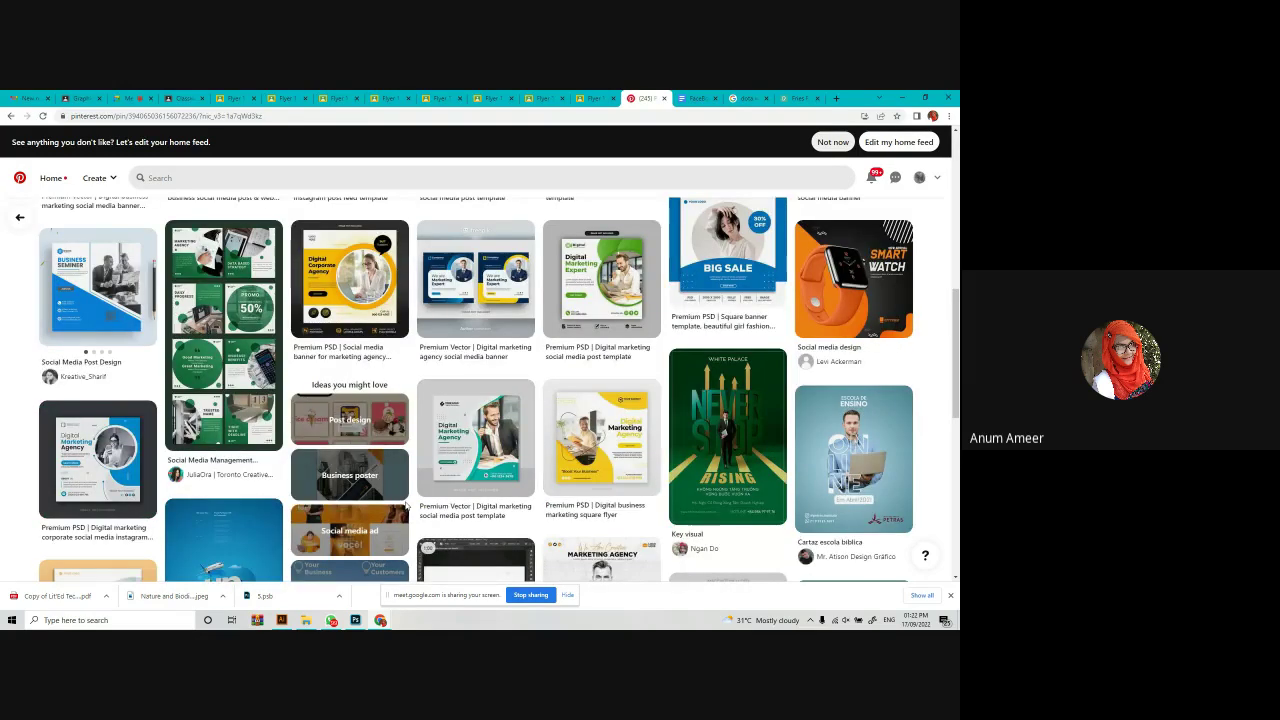
View the digital business marketing square flyer and the business promotion banner pins, including their related designs.
click(601, 437)
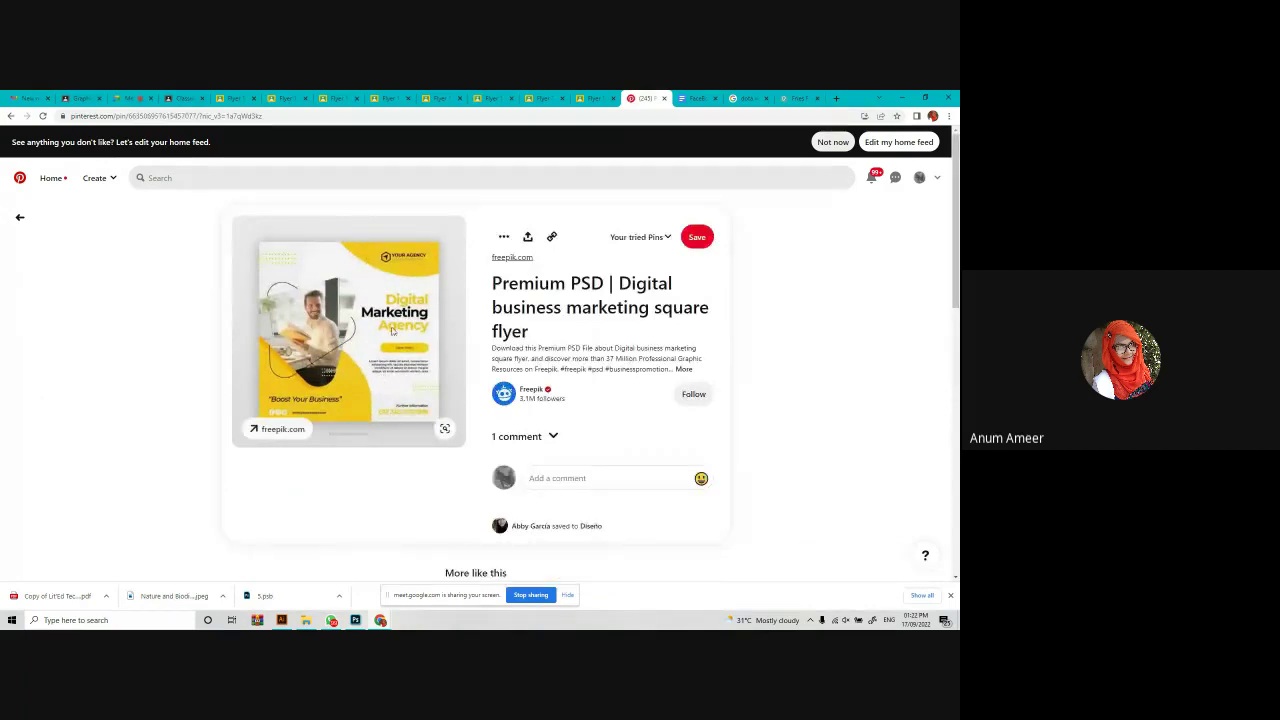
scroll(426, 396, down, 5)
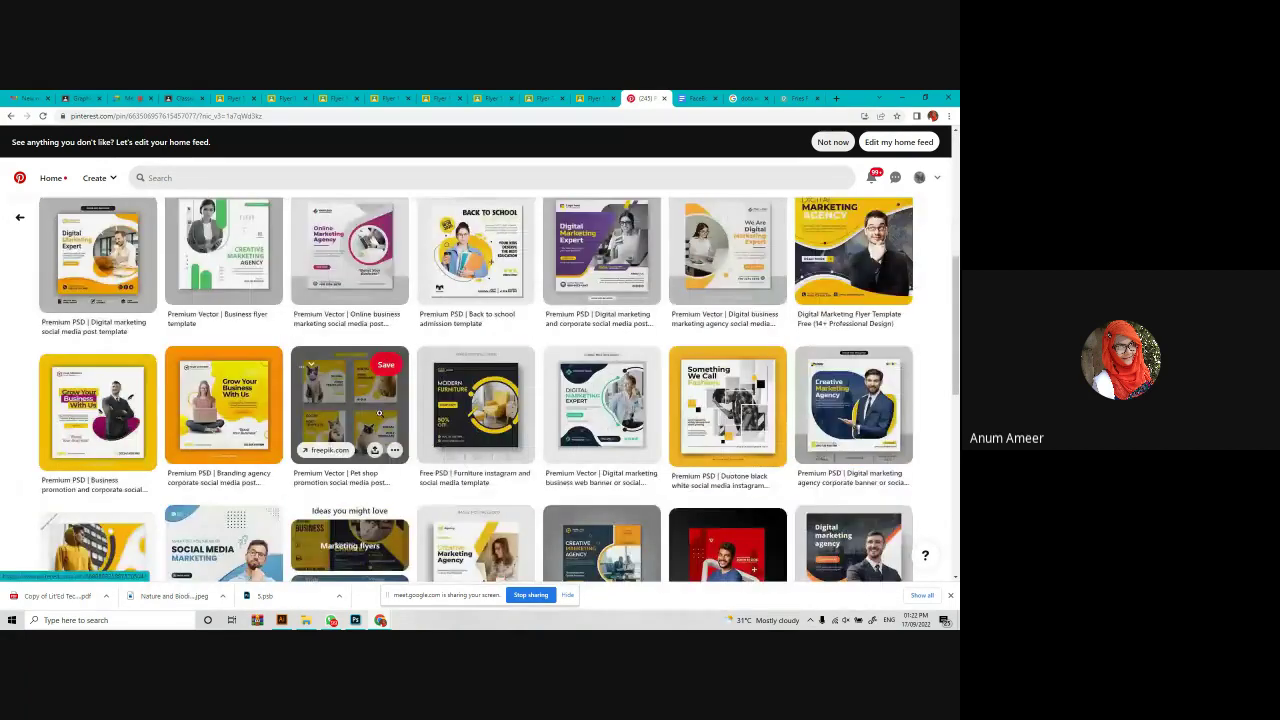
click(86, 414)
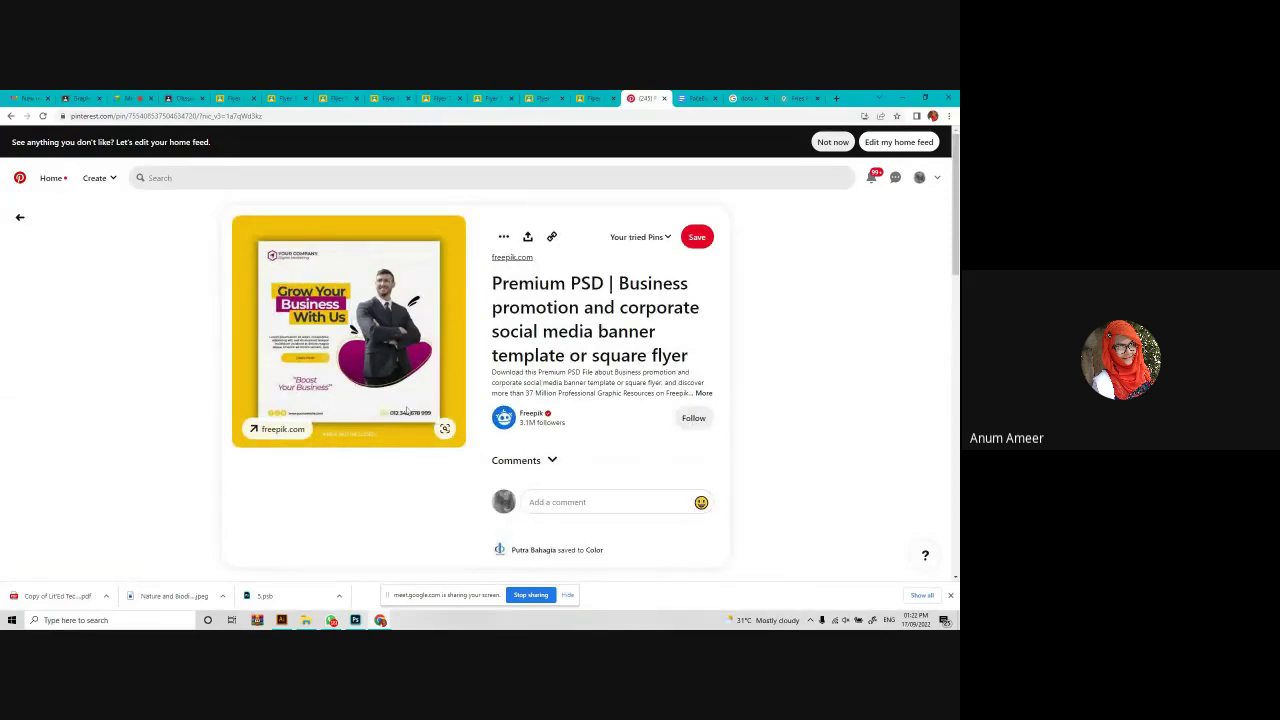
scroll(402, 411, down, 10)
Revisit the FaceBook POSTER document and review the briefs from Restaurant/Food to Wedding.
click(697, 98)
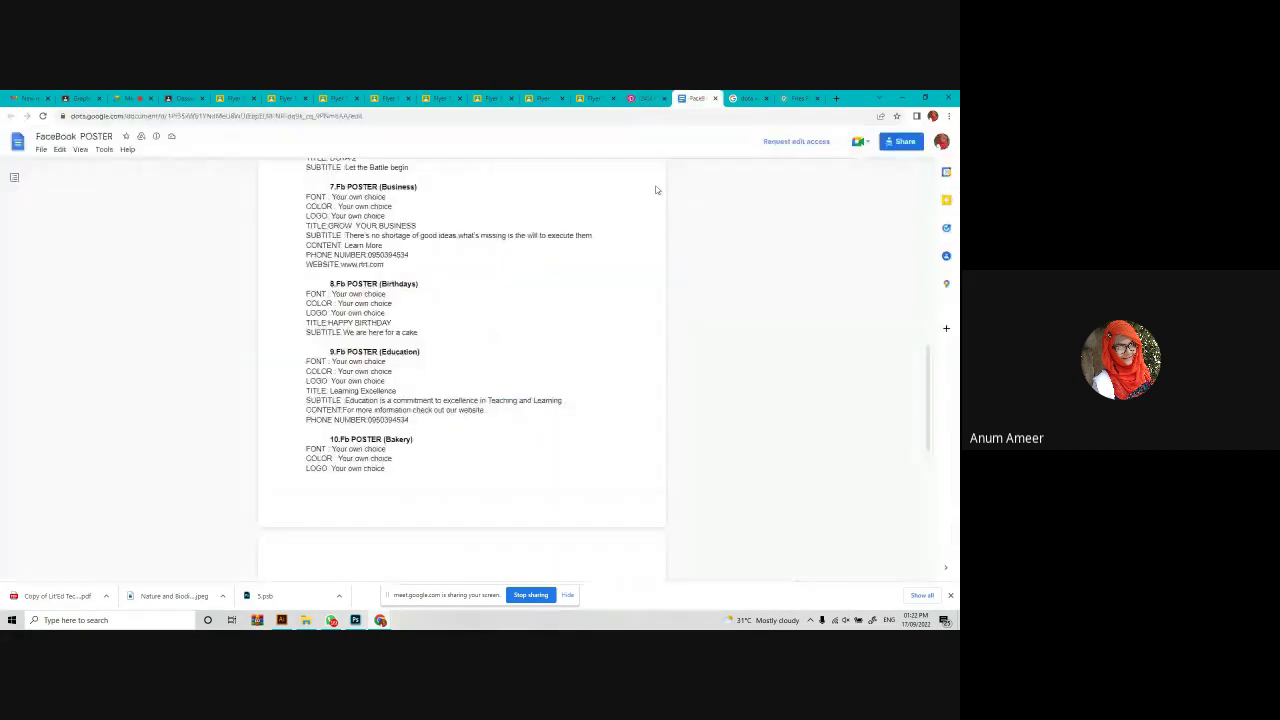
scroll(404, 423, up, 2)
scroll(396, 430, up, 8)
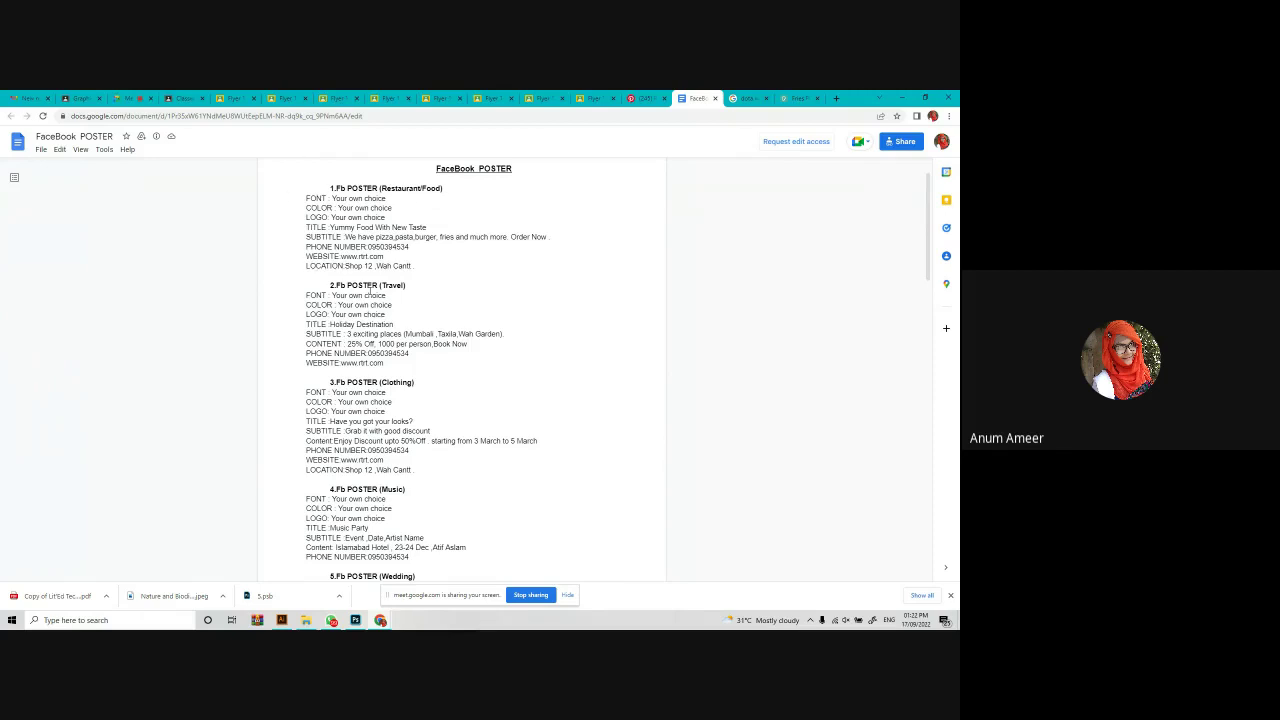
scroll(370, 296, down, 3)
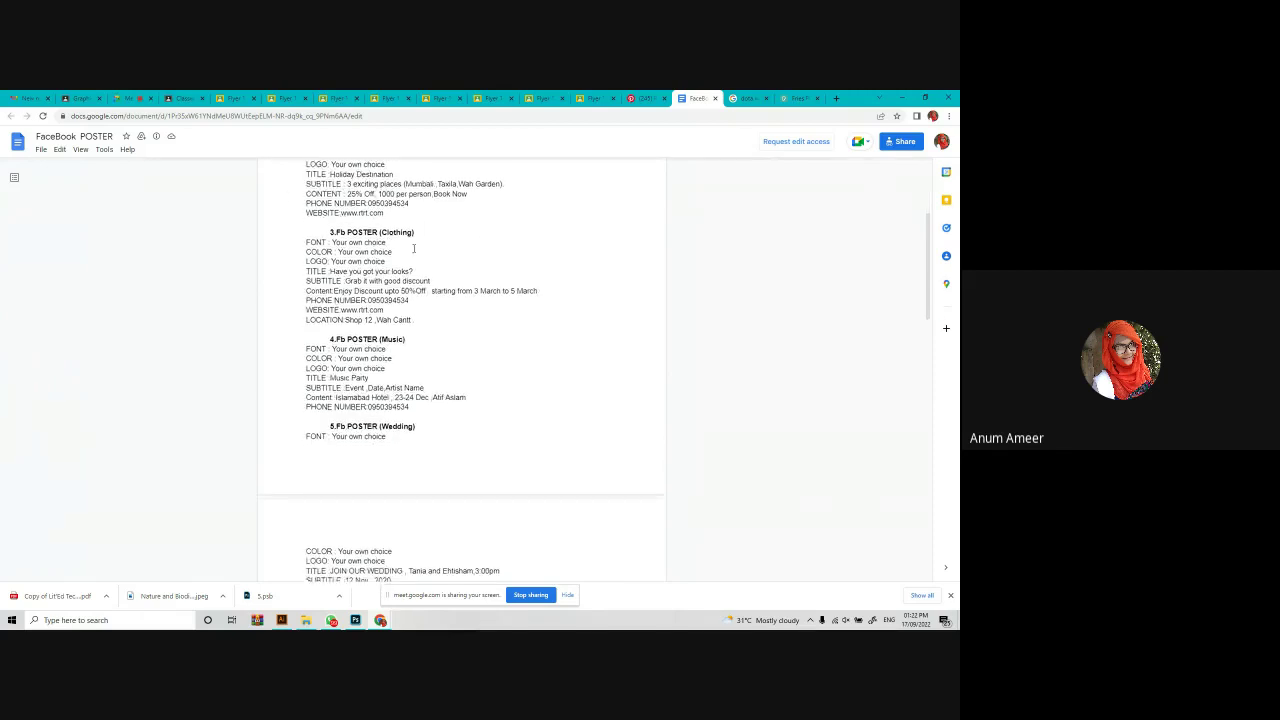
Switch to Pinterest and search for "clothing fb poster".
click(645, 98)
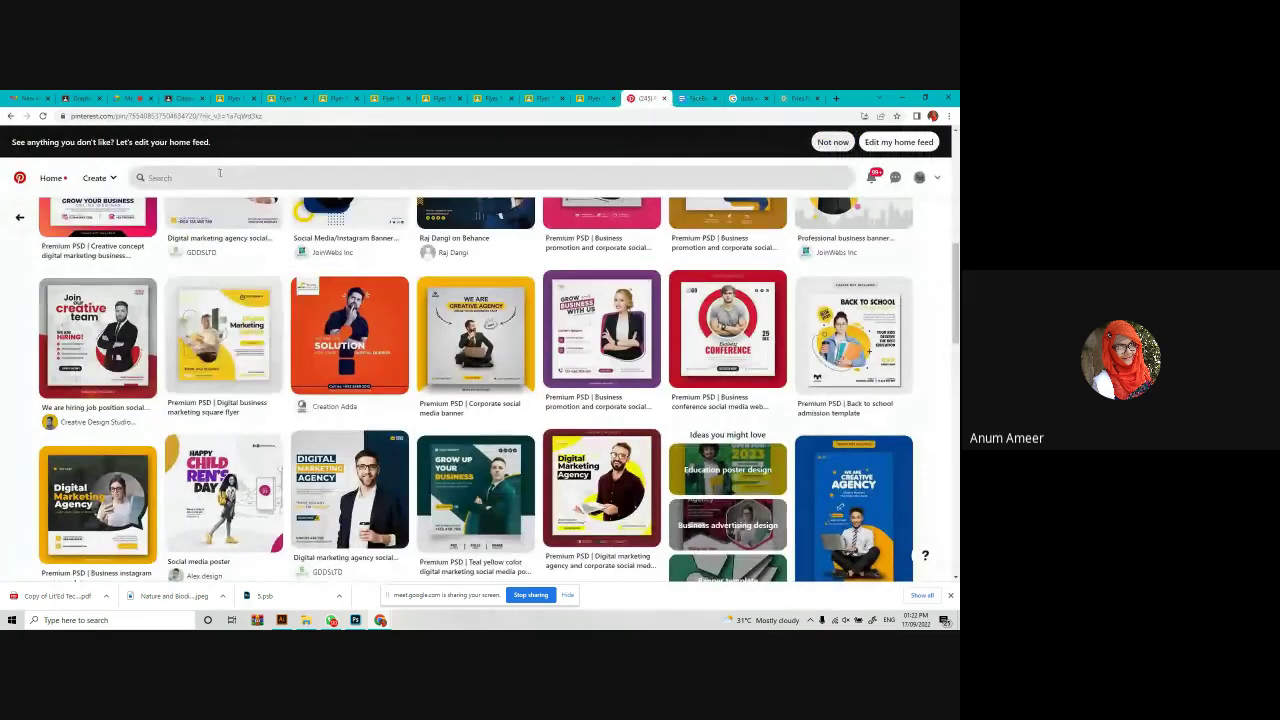
click(216, 177)
text(clothing)
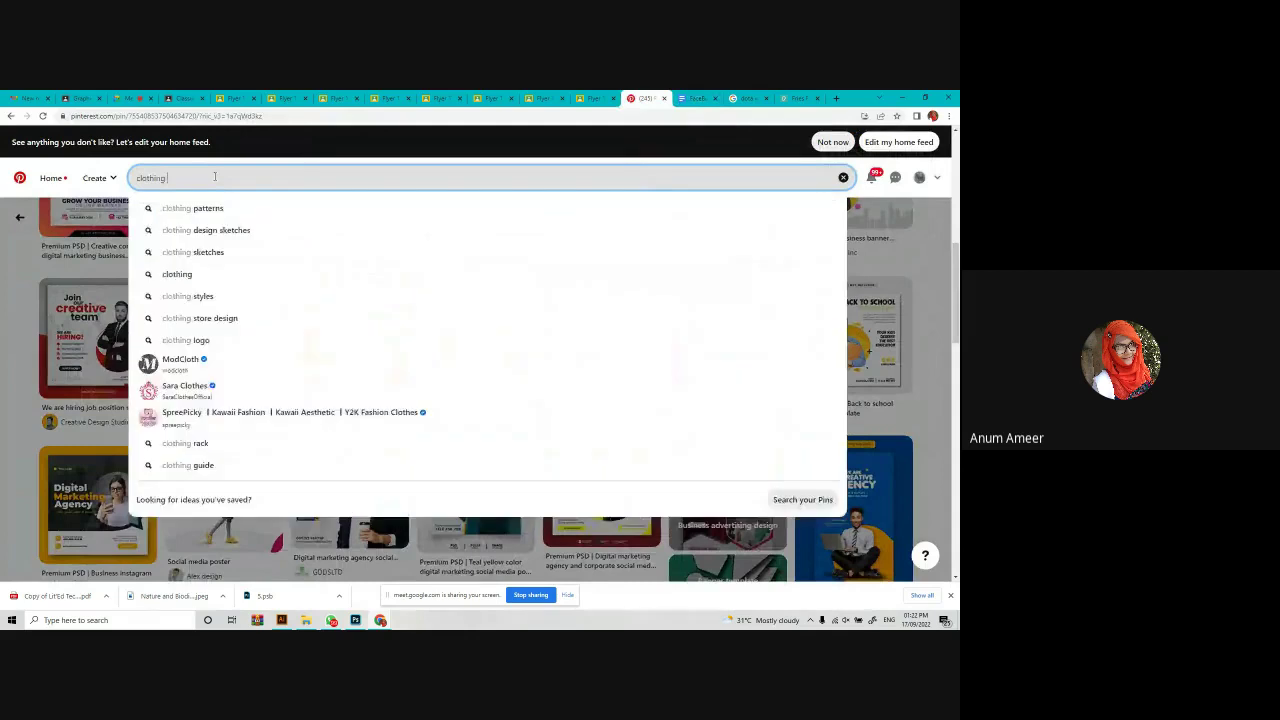
text(ps)
key(BackSpace)
key(BackSpace)
text(fly)
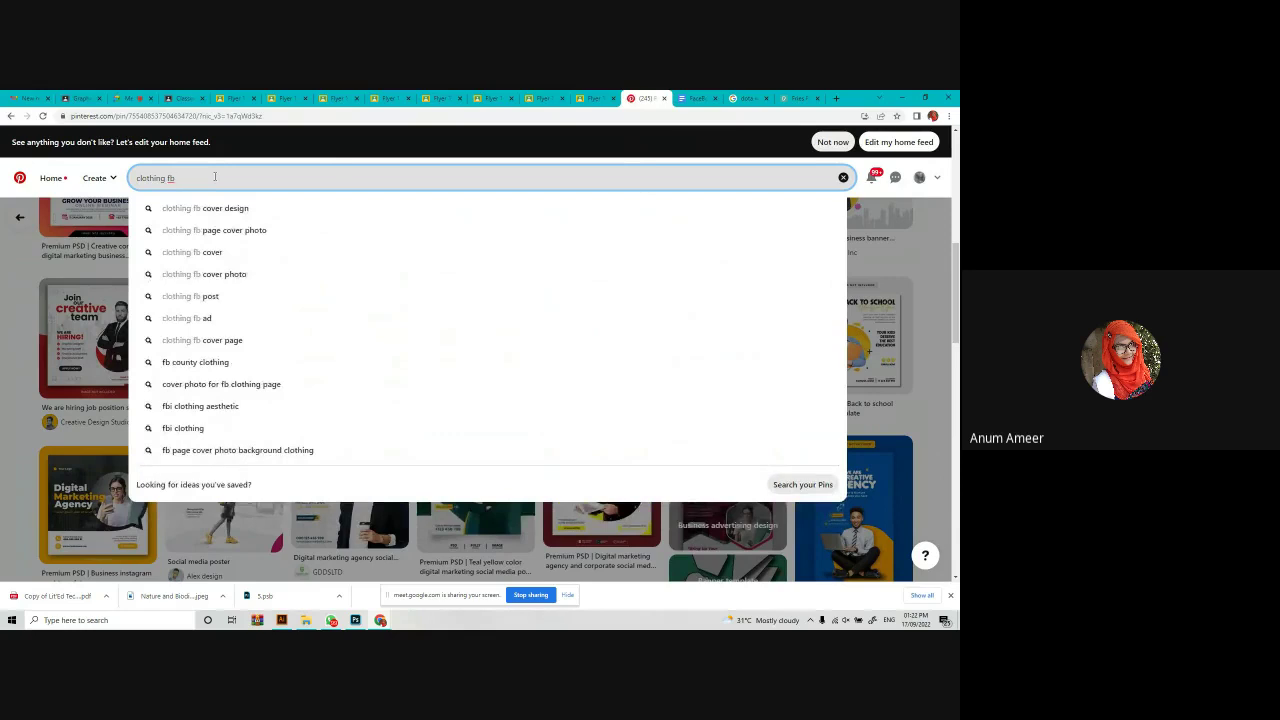
text( poster)
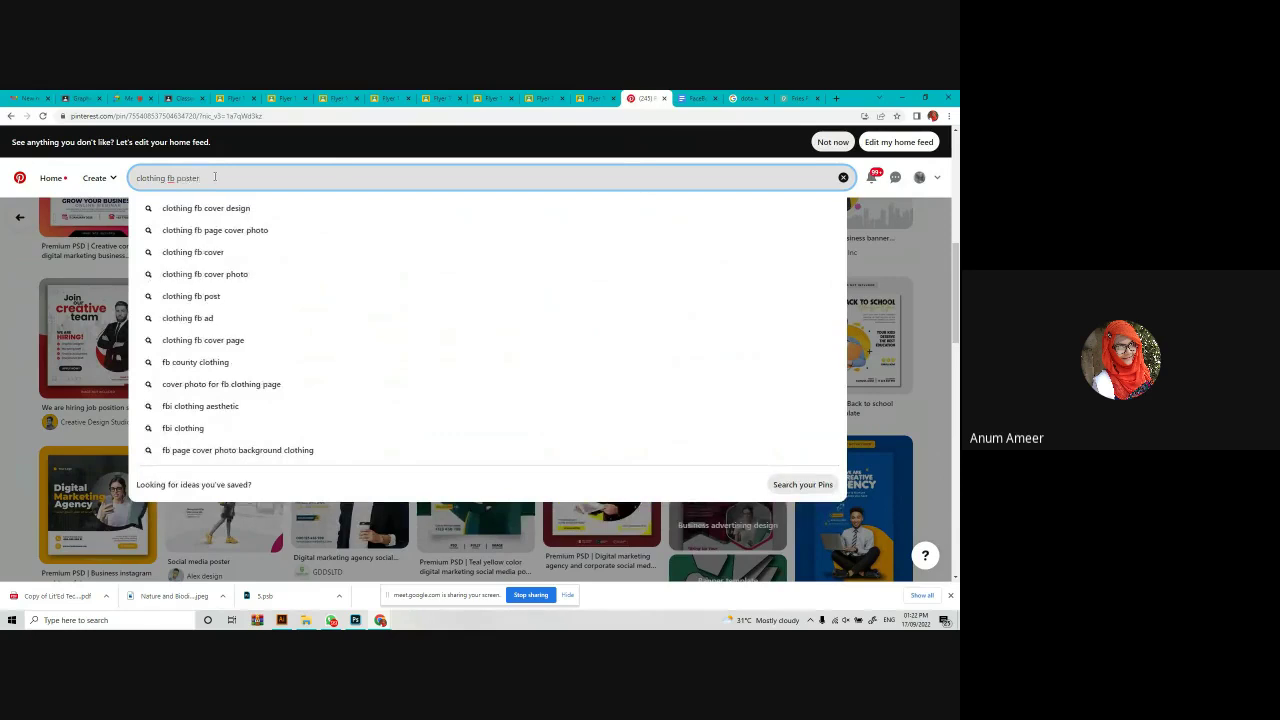
key(Return)
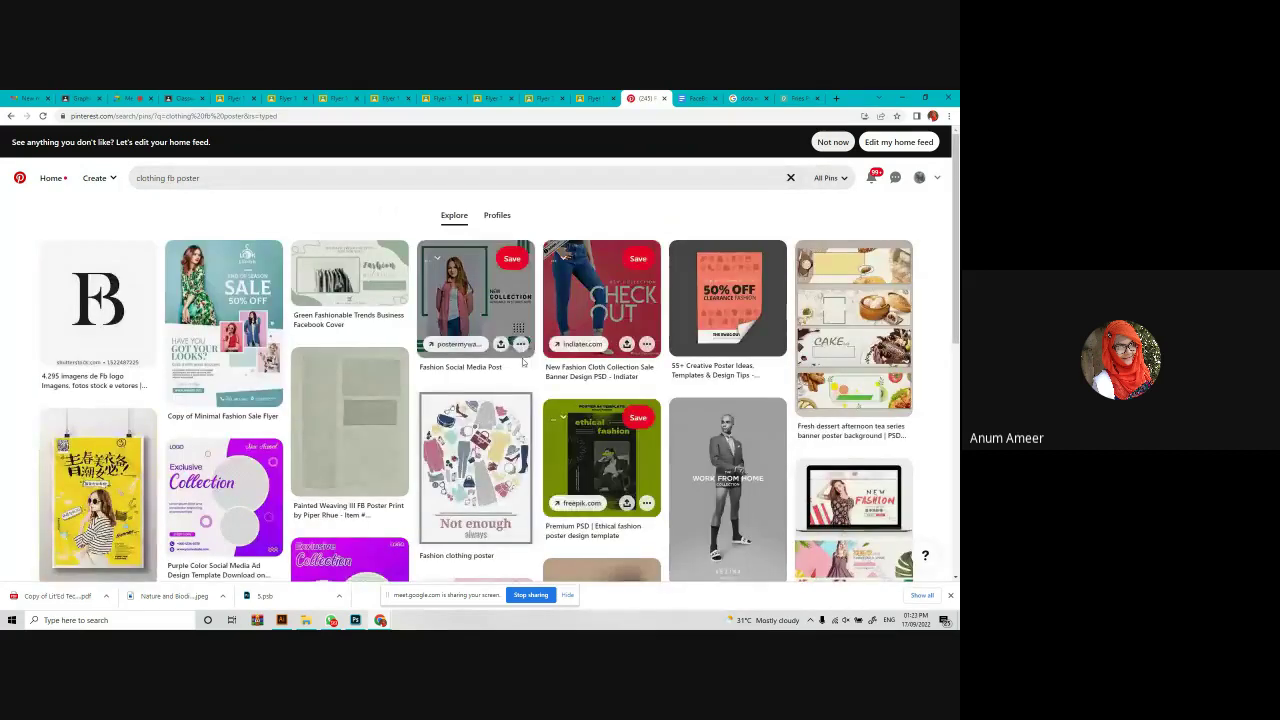
Open the Fashion Social Media Post pin and browse its related clothing designs.
click(498, 319)
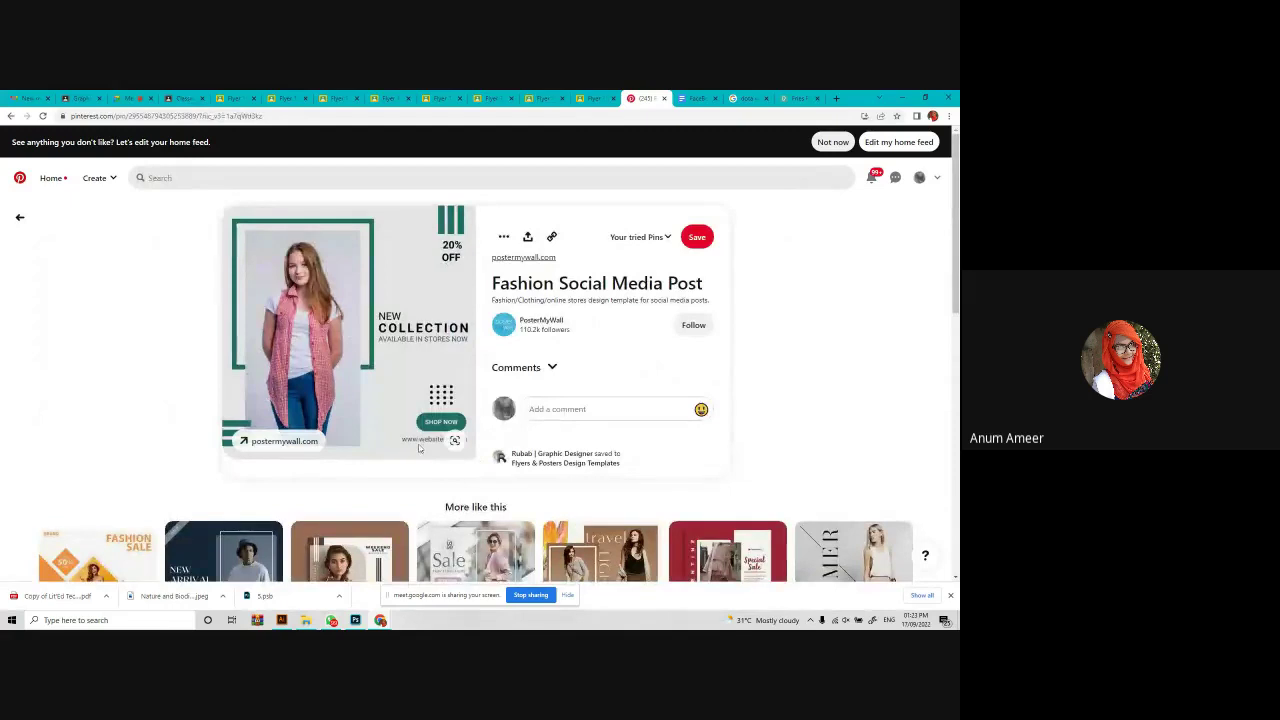
scroll(419, 448, down, 2)
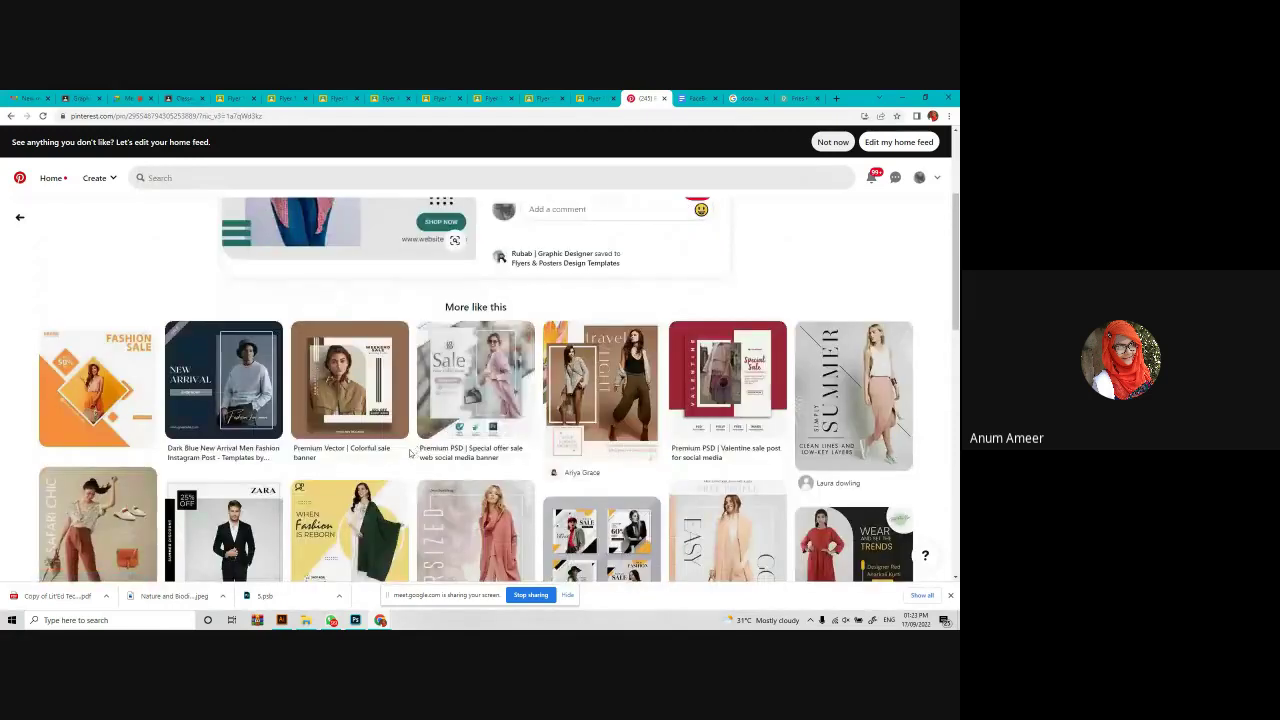
scroll(409, 453, down, 1)
scroll(540, 451, down, 1)
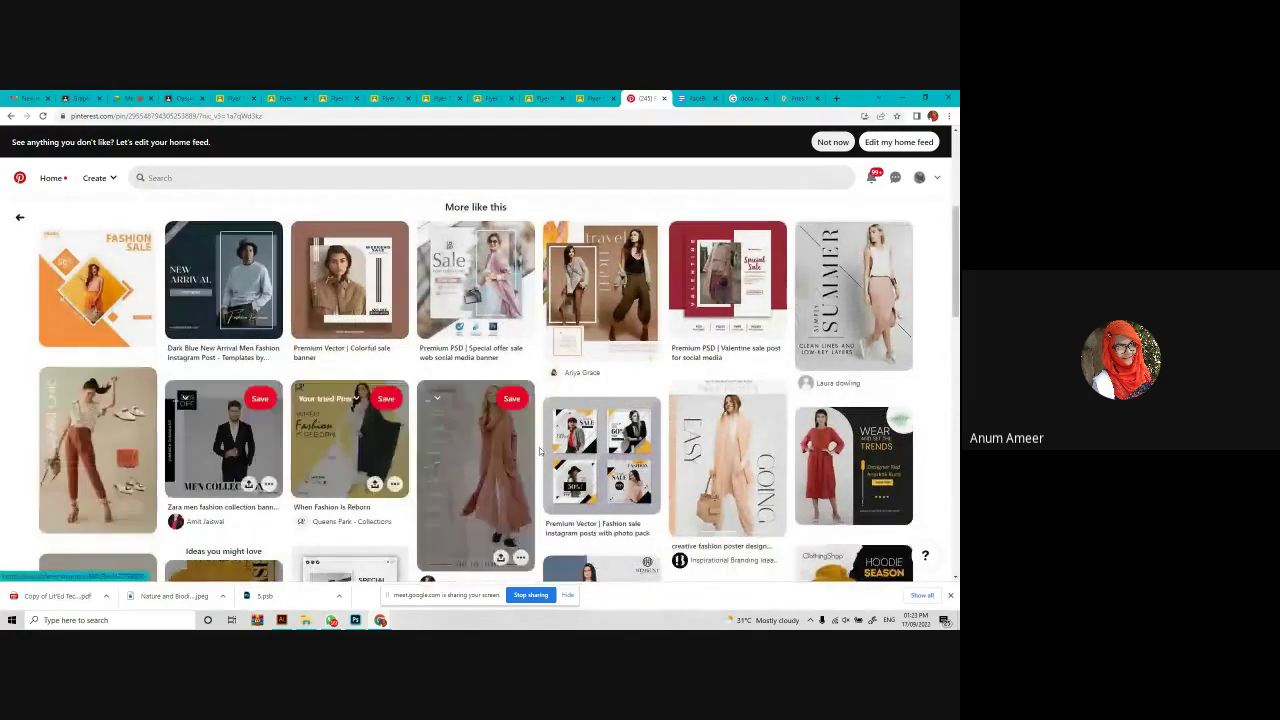
View the dark blue men fashion, elegant cut square line fashion and Labour Day poster pins, including their related designs.
click(240, 320)
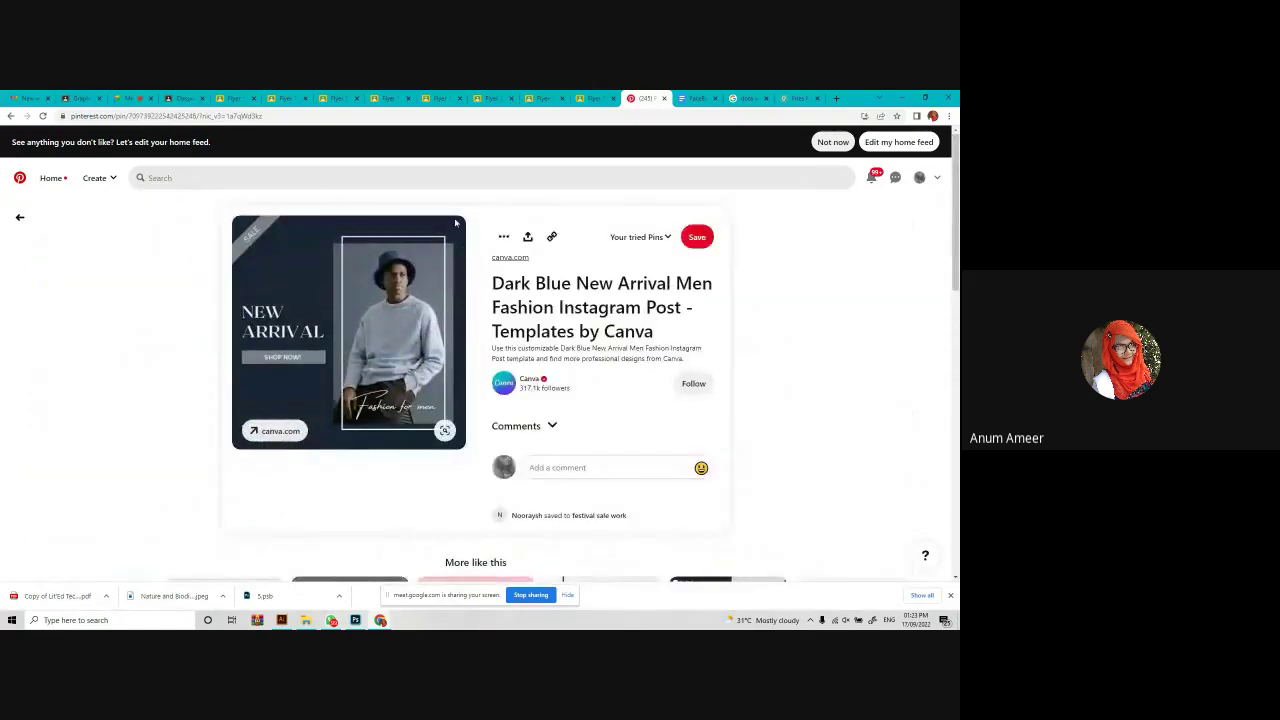
scroll(213, 265, down, 3)
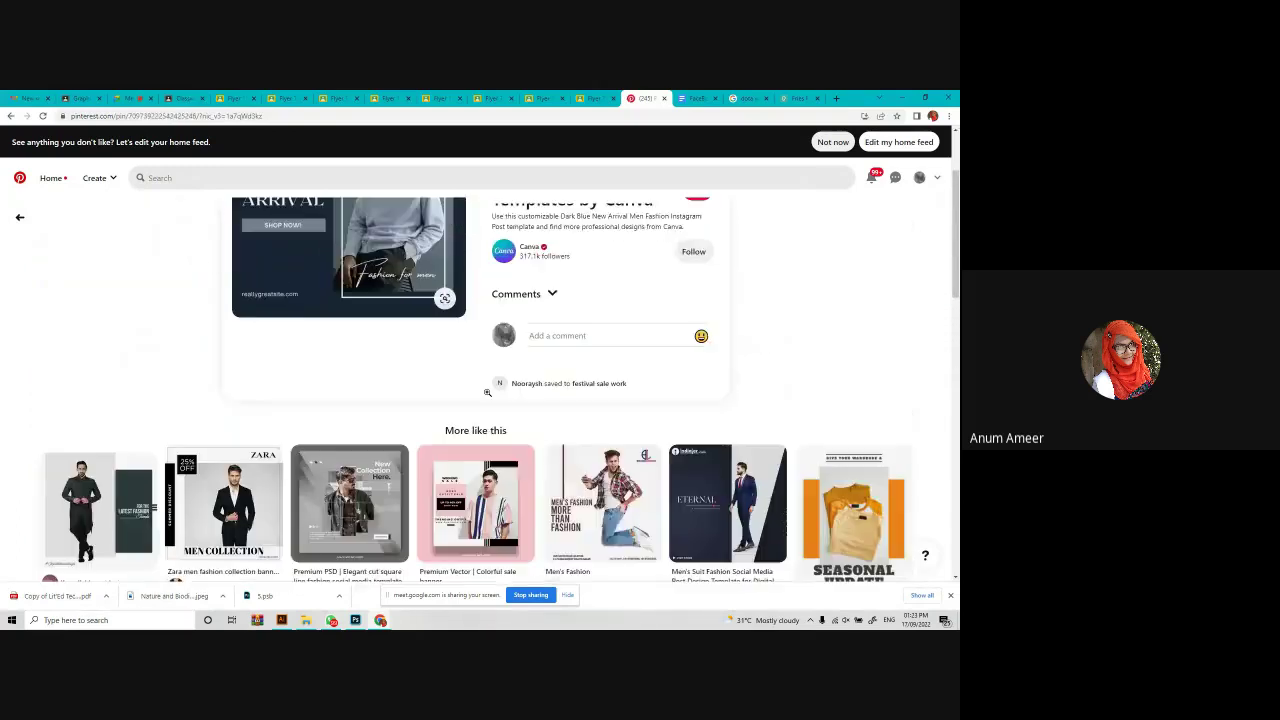
click(361, 405)
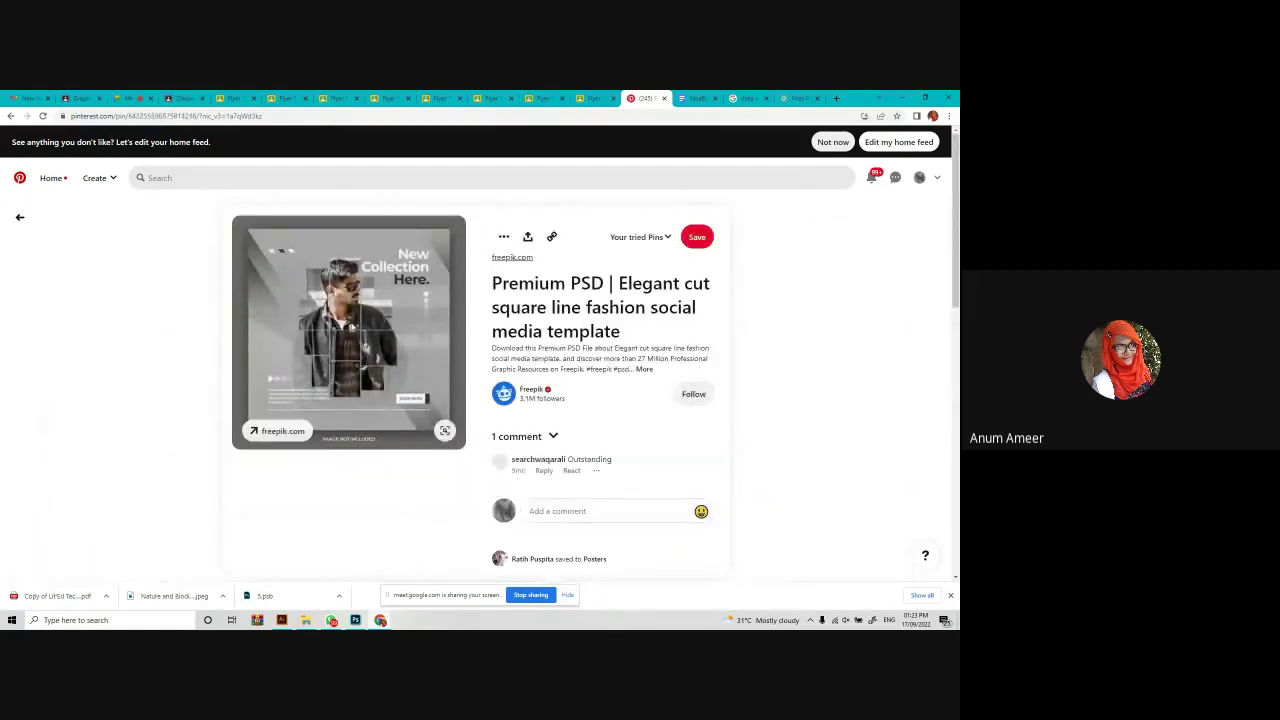
scroll(351, 326, down, 3)
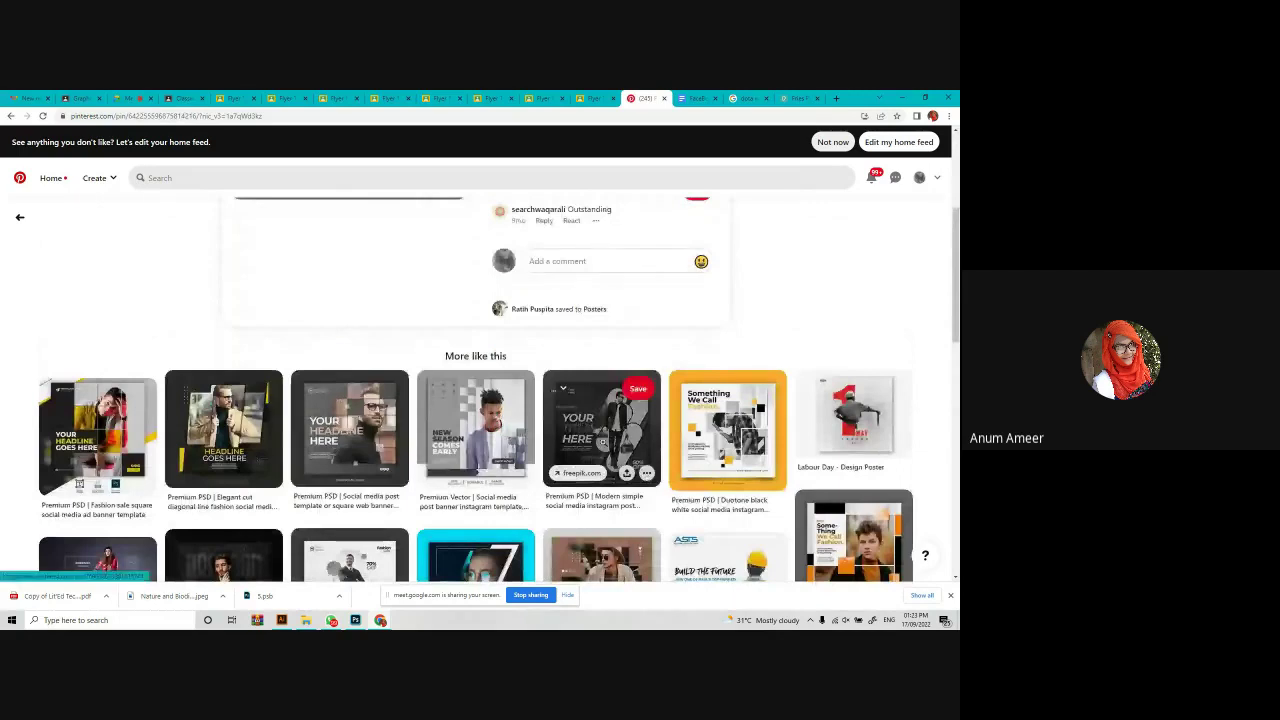
click(845, 420)
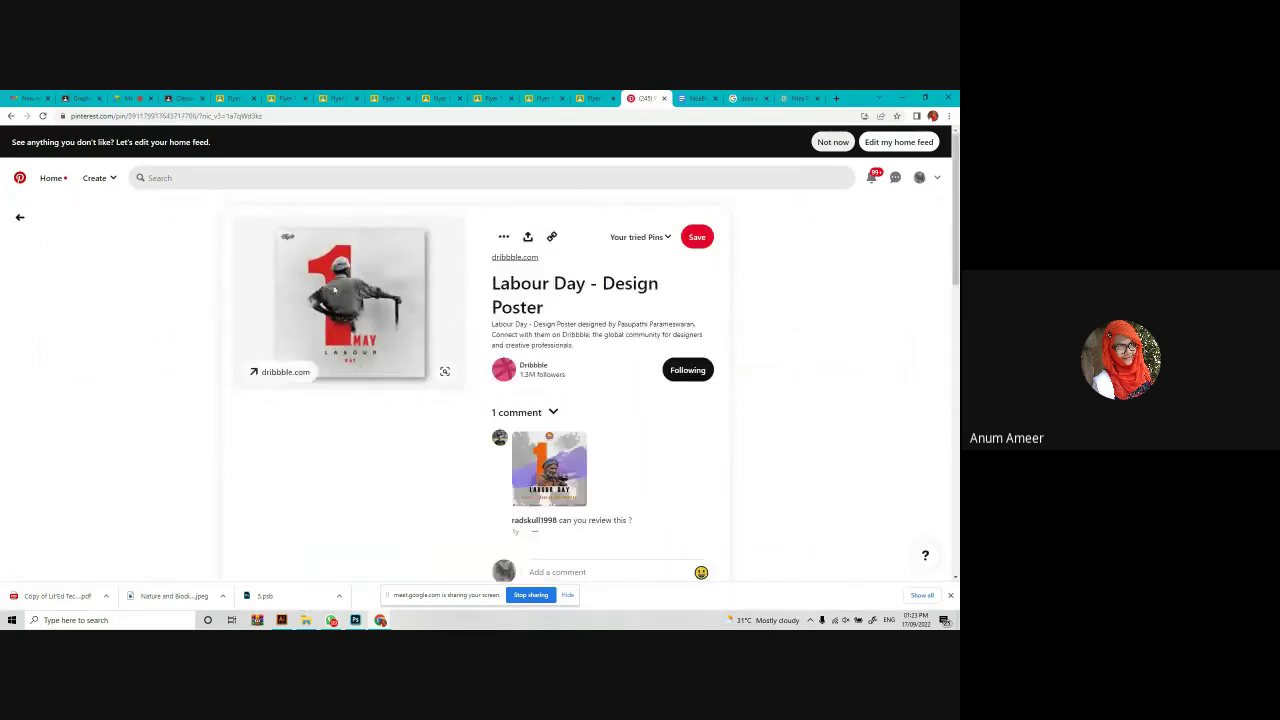
scroll(367, 366, down, 3)
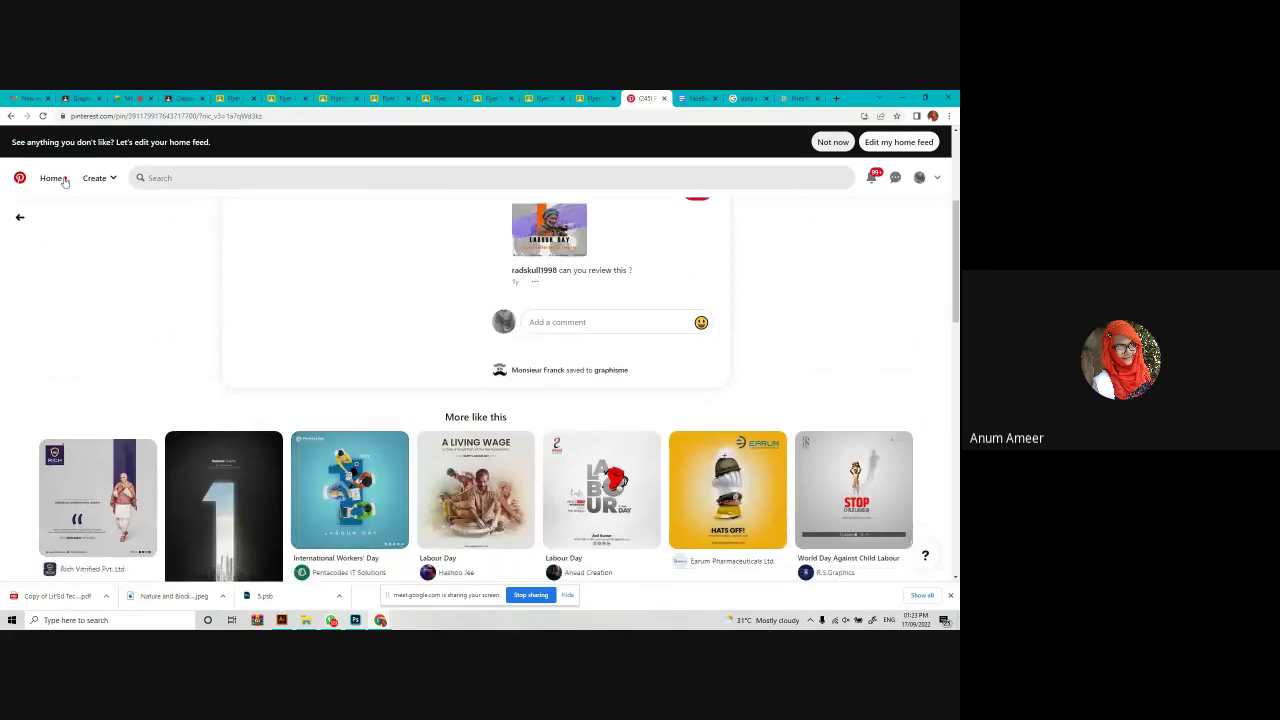
Return to the Fashion Social Media Post pin and look further through its related designs.
click(8, 103)
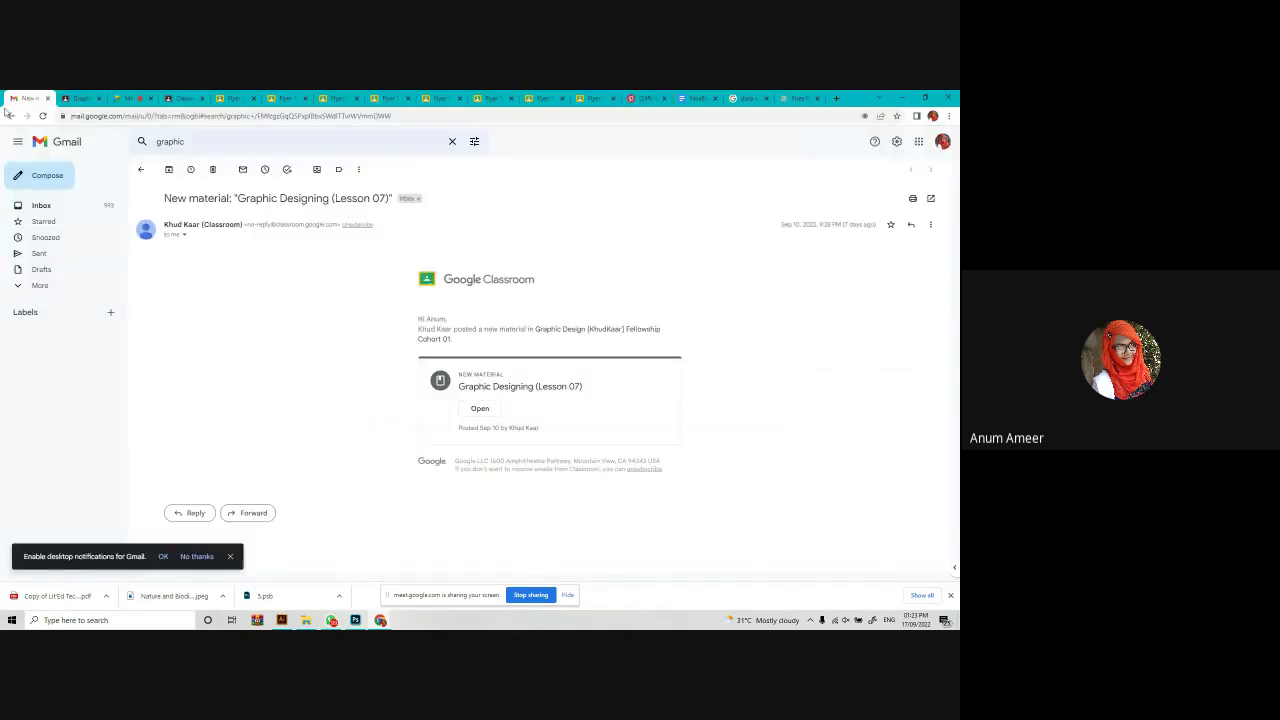
click(643, 99)
click(9, 117)
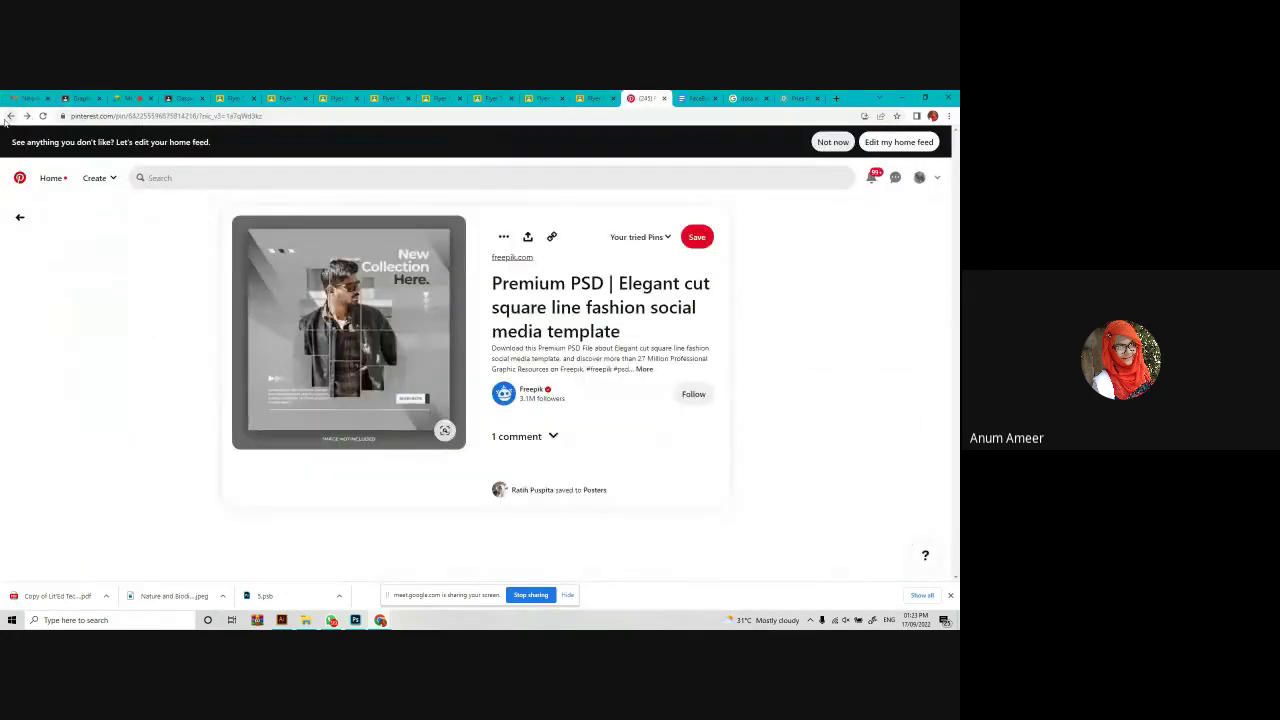
click(9, 117)
click(9, 117)
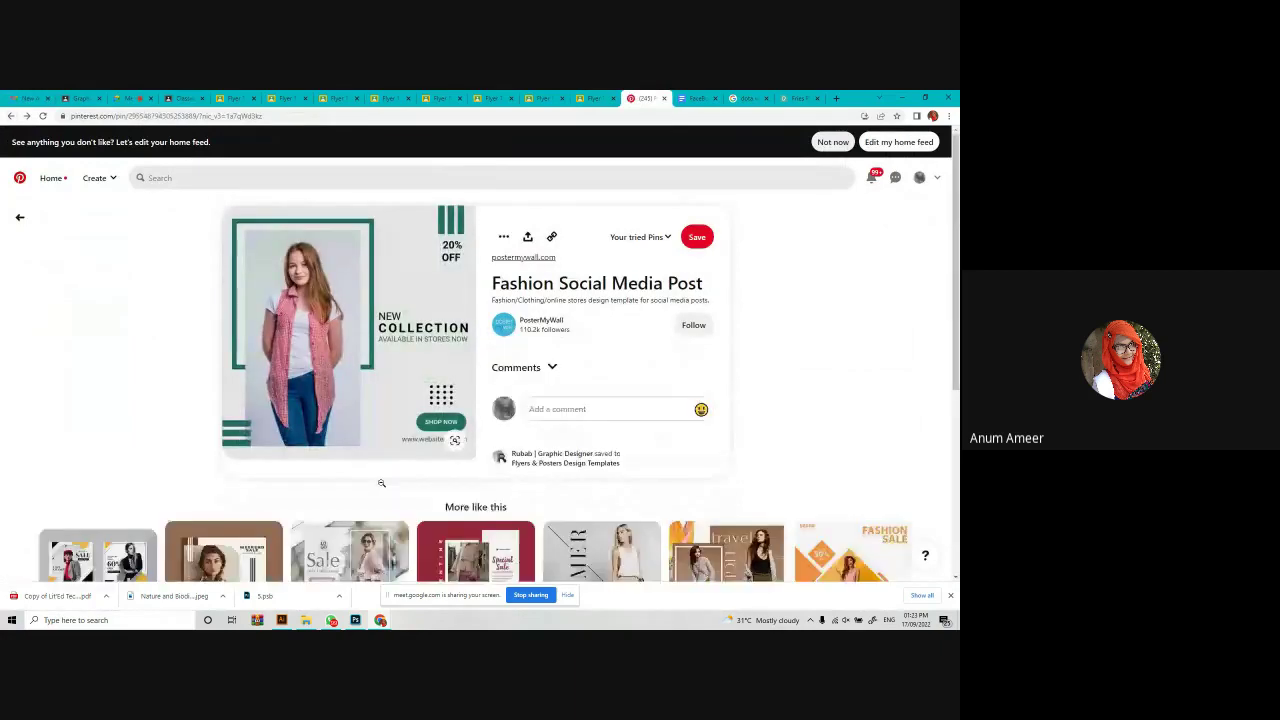
scroll(380, 470, down, 5)
scroll(336, 464, down, 3)
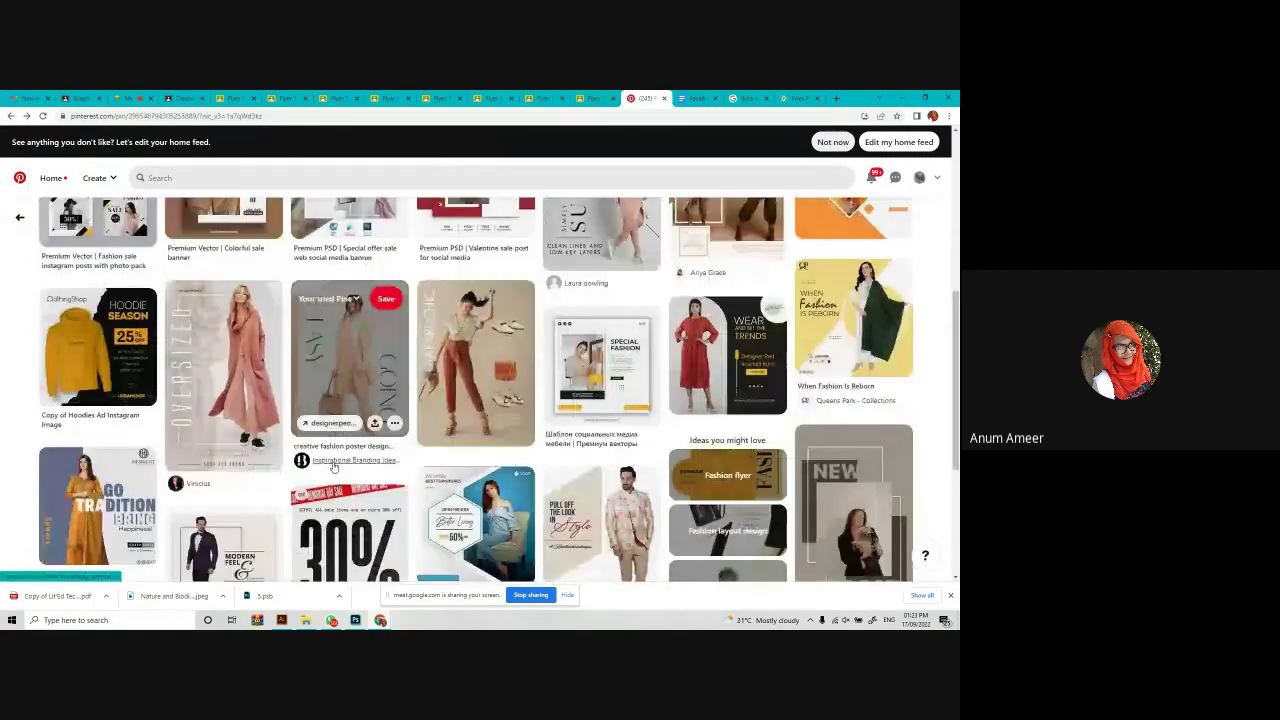
View the Safari Chic and swissotel Quality poster pins and browse the designs related to them.
click(468, 408)
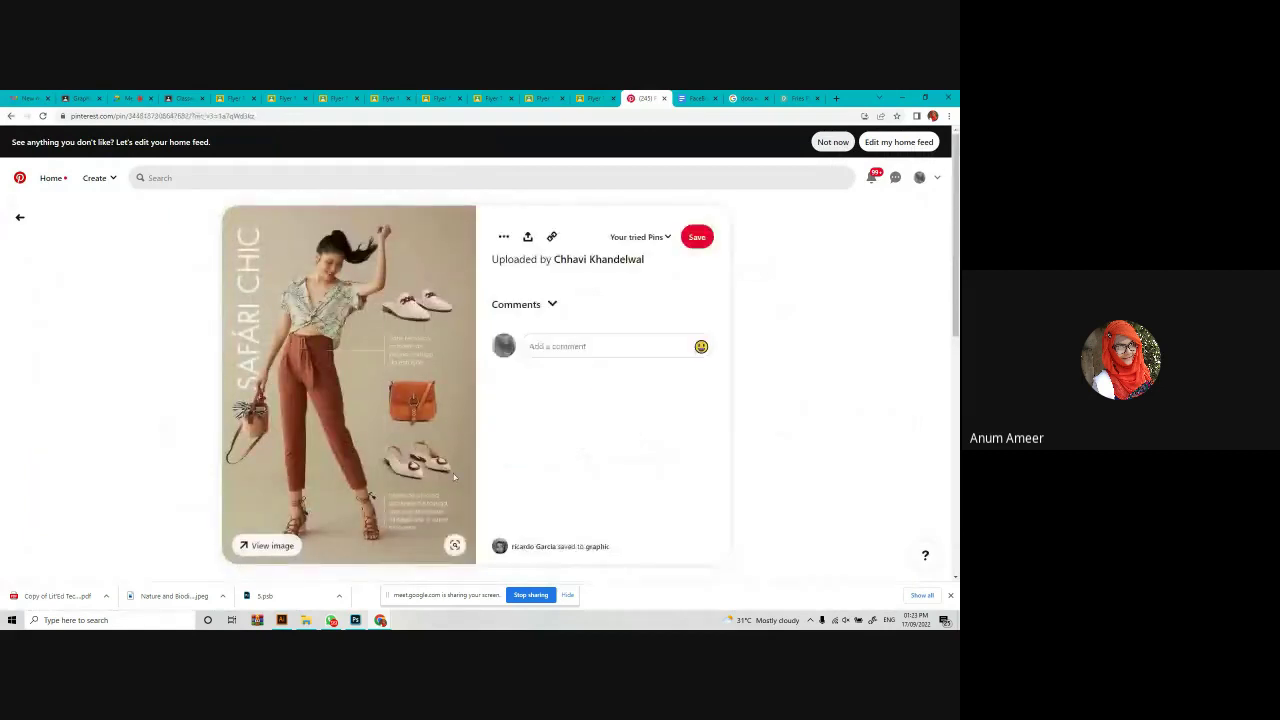
scroll(454, 477, down, 5)
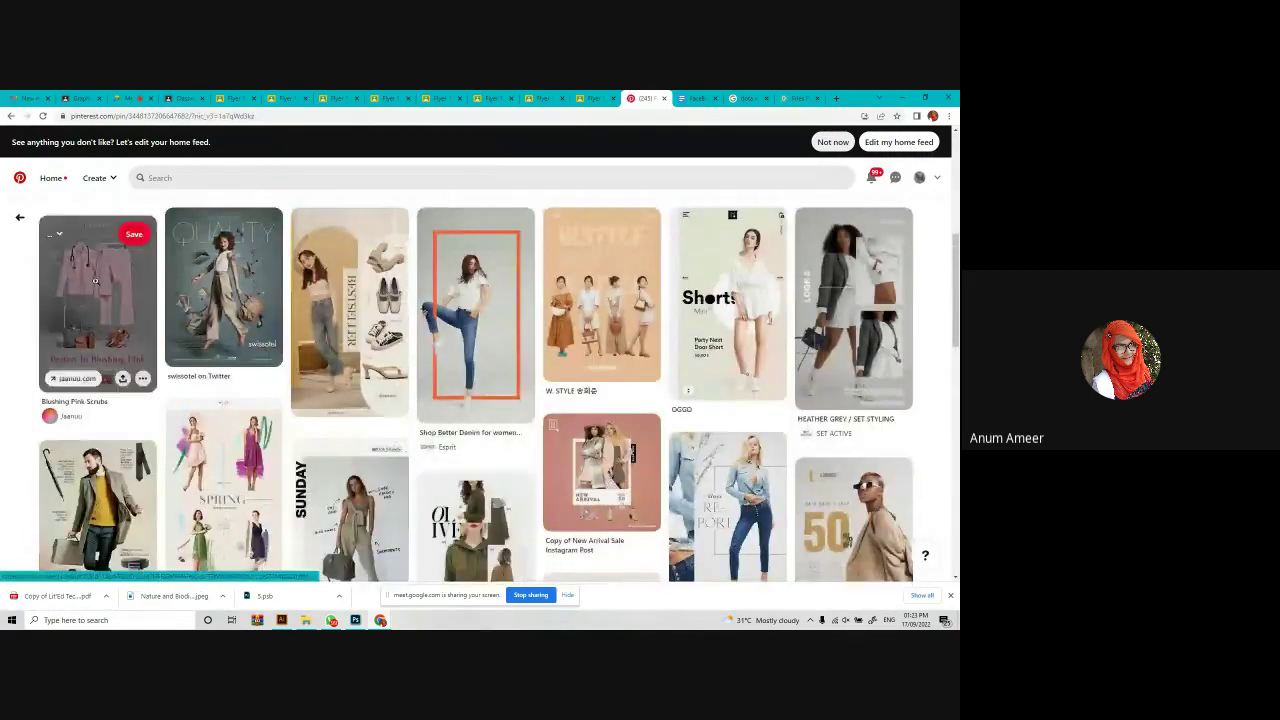
click(223, 287)
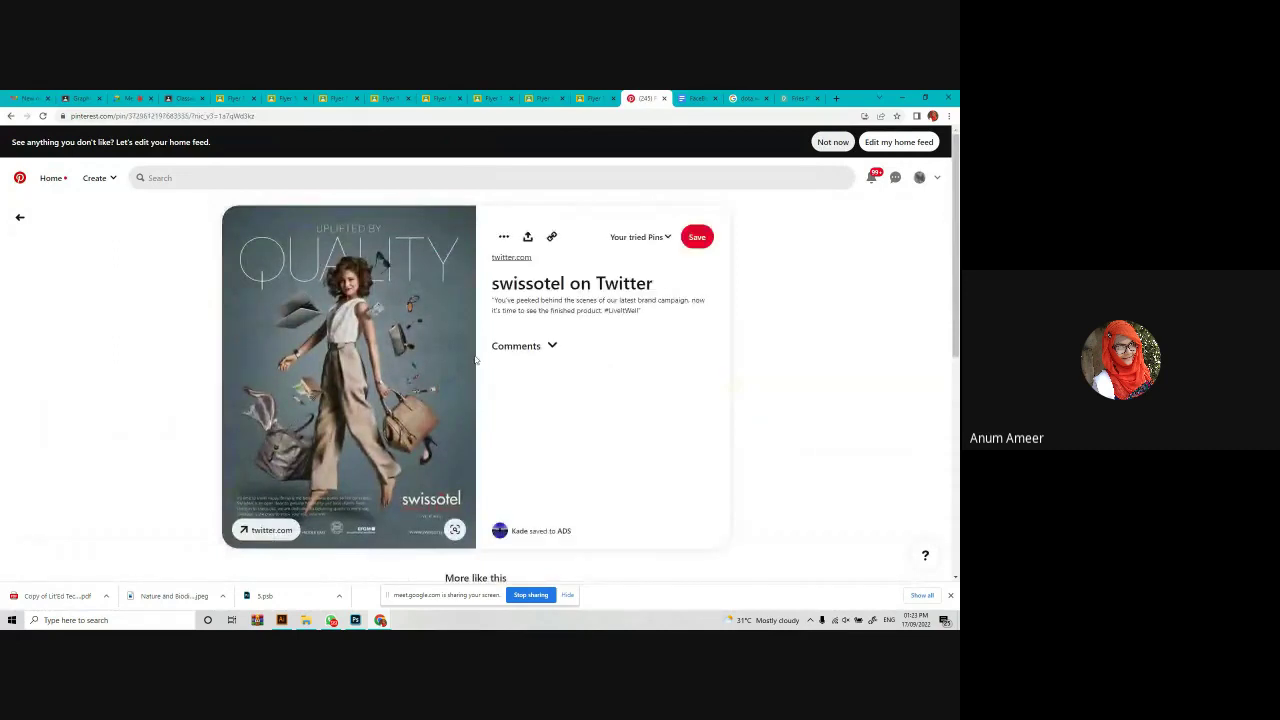
scroll(465, 358, down, 3)
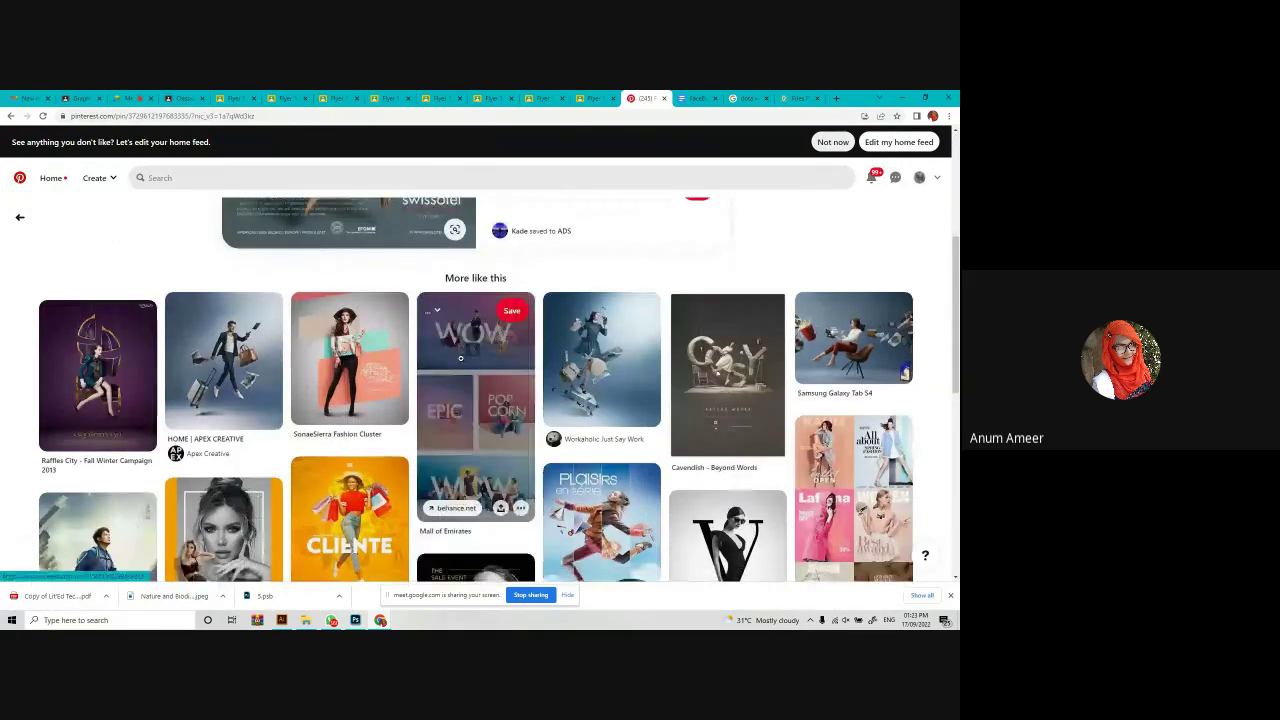
scroll(460, 357, down, 2)
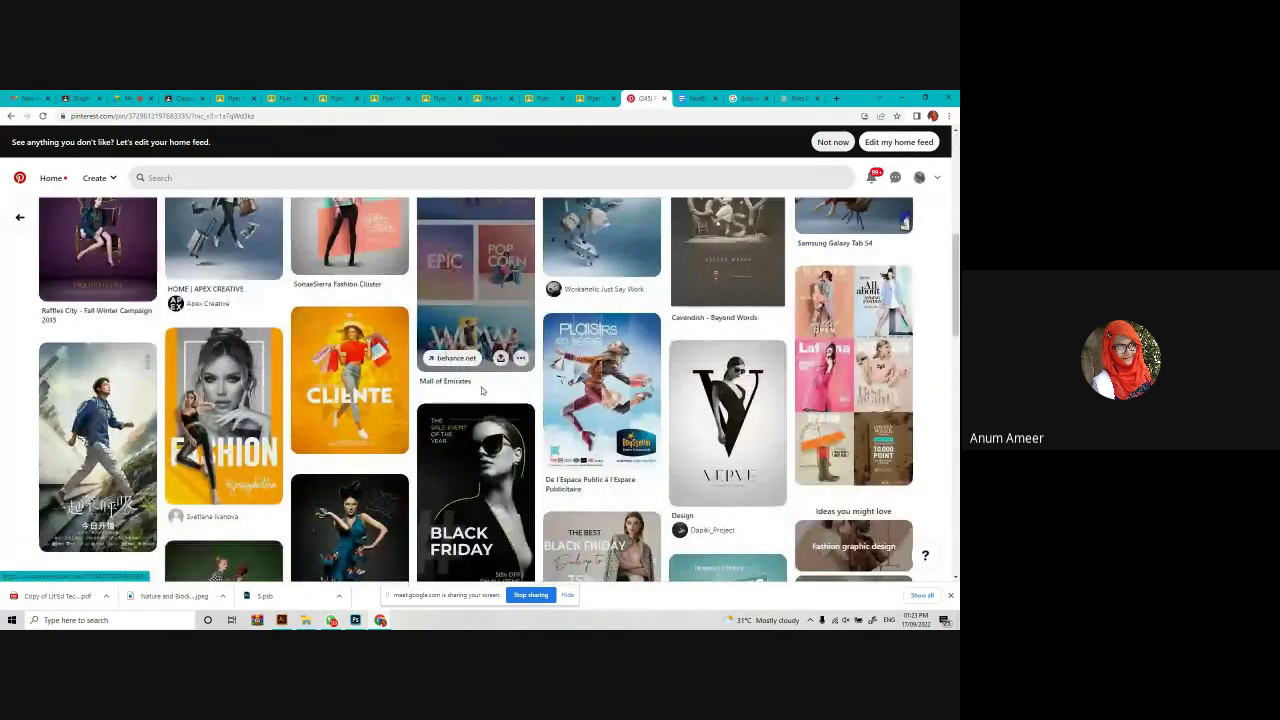
scroll(75, 553, down, 2)
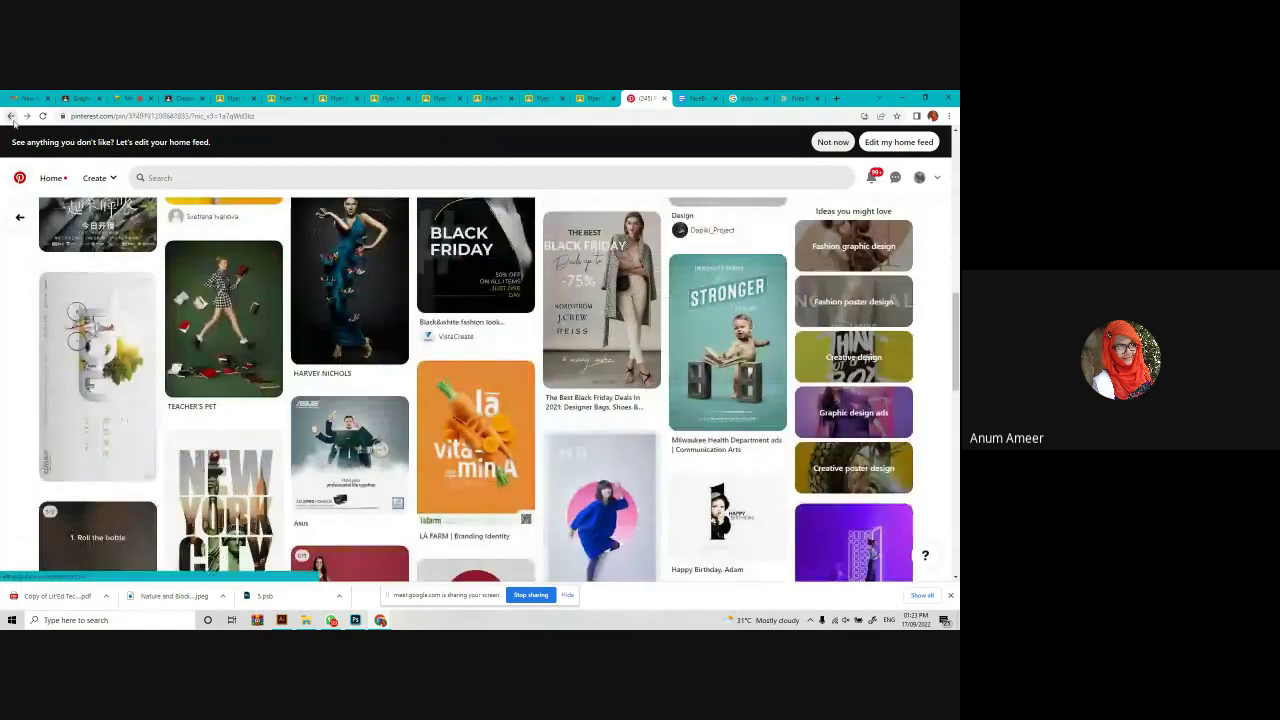
Go back to the clothing fb poster results and view the New Fashion Cloth Collection Sale and related H&M sale pins.
click(11, 116)
click(11, 116)
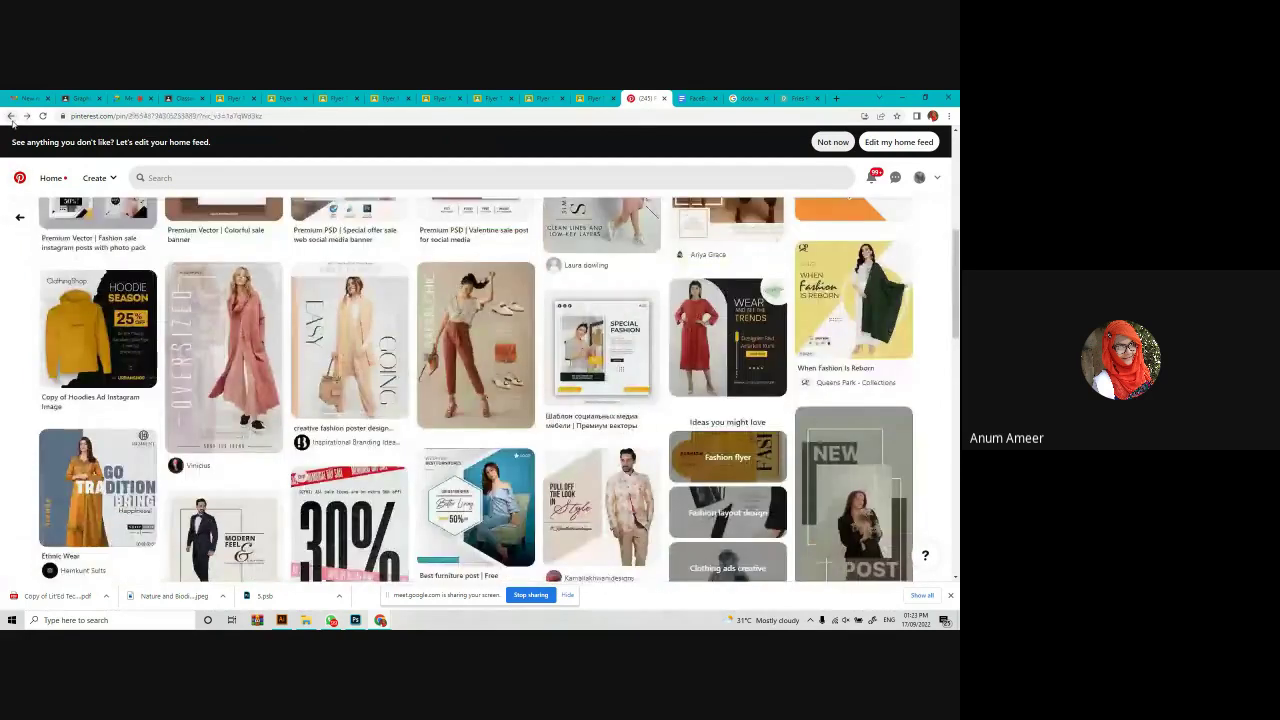
click(11, 116)
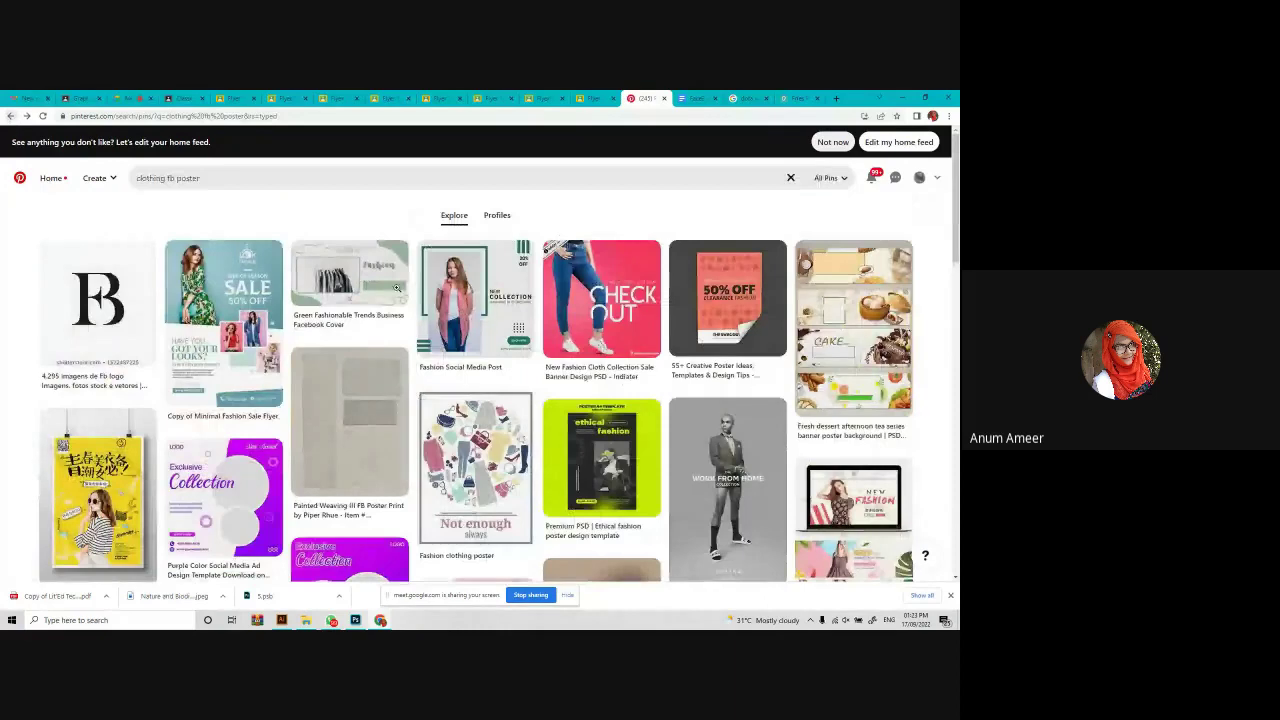
click(592, 285)
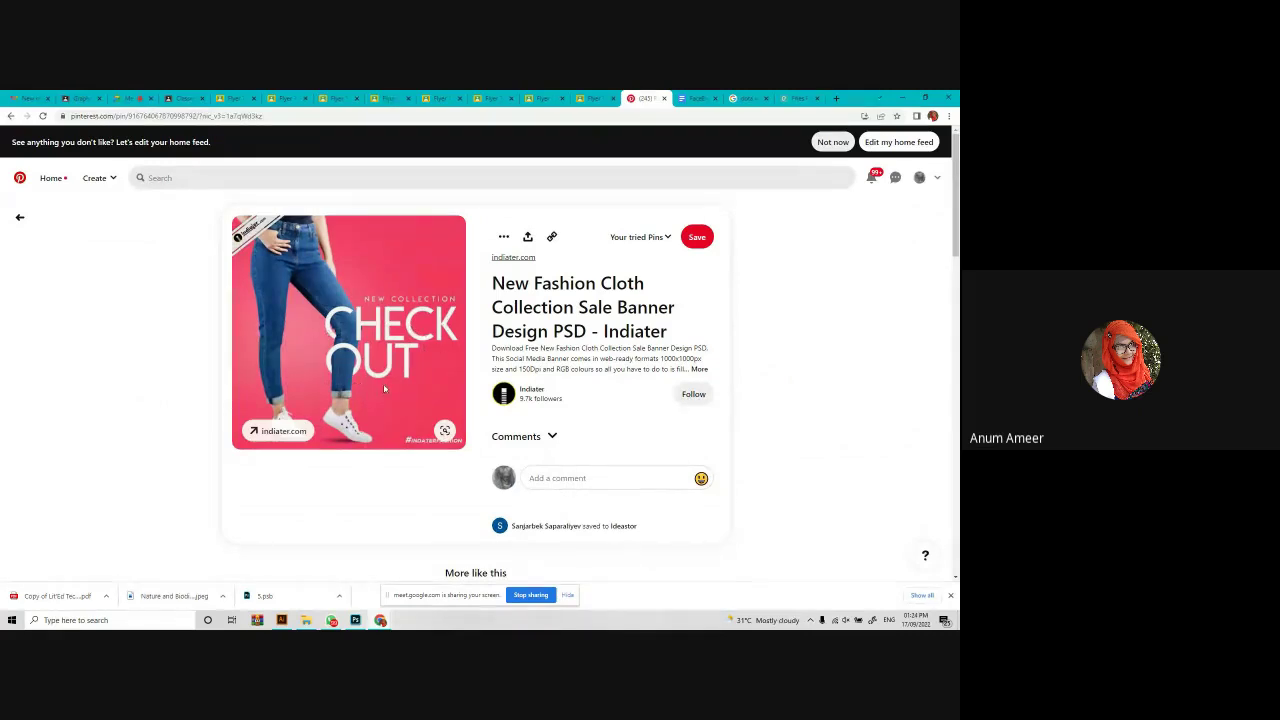
scroll(384, 389, down, 1)
scroll(383, 383, down, 3)
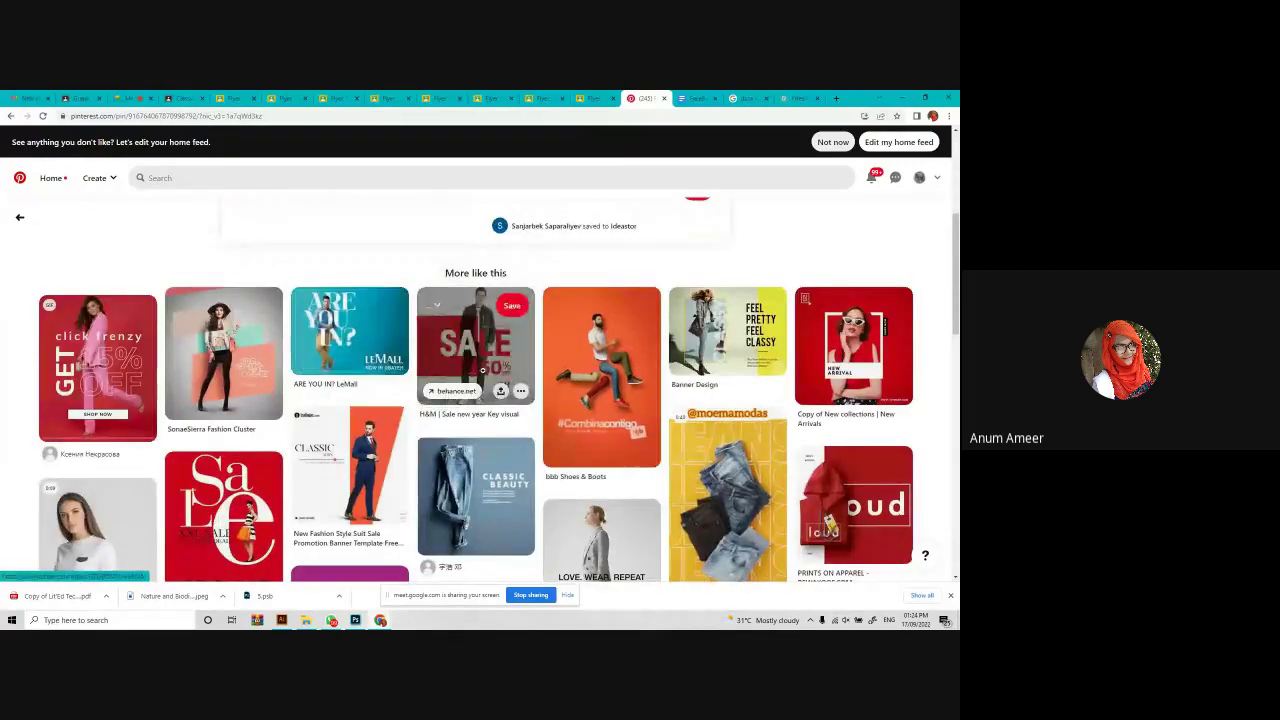
click(448, 351)
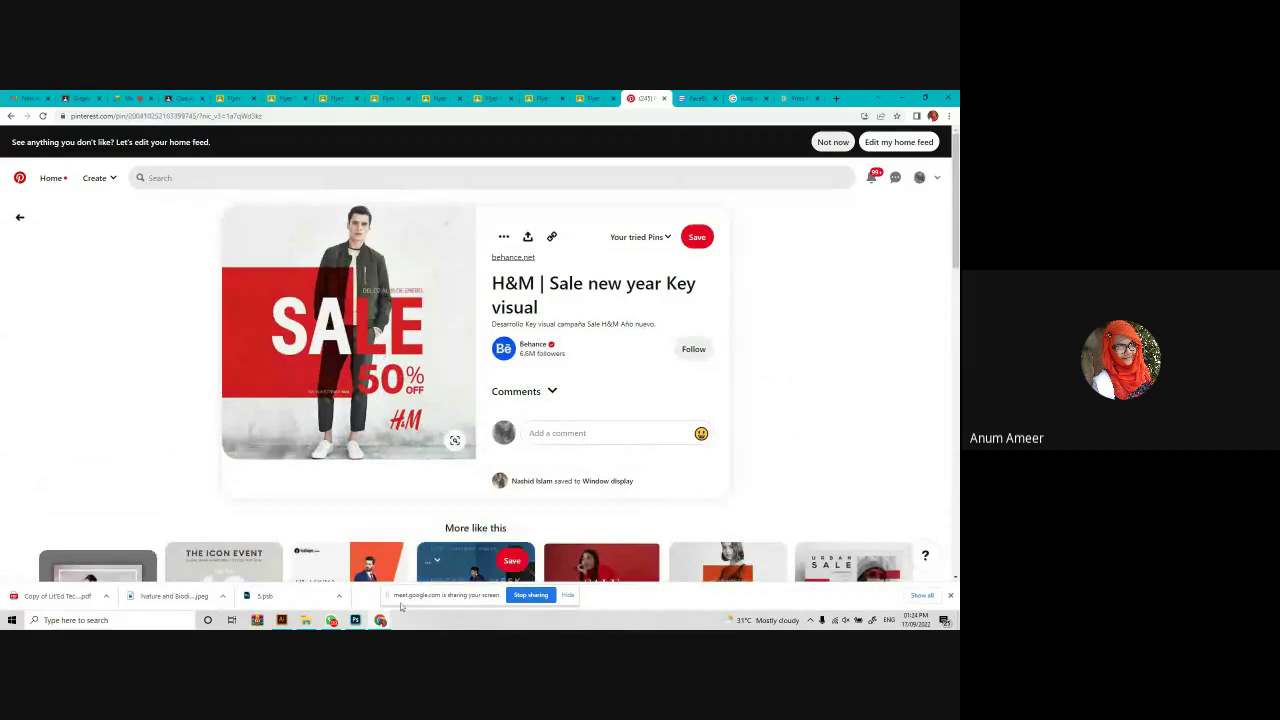
Check the student's fashion magazine cover in WhatsApp, and return to the H&M sale pin in Chrome to browse its related designs.
key(alt+Tab)
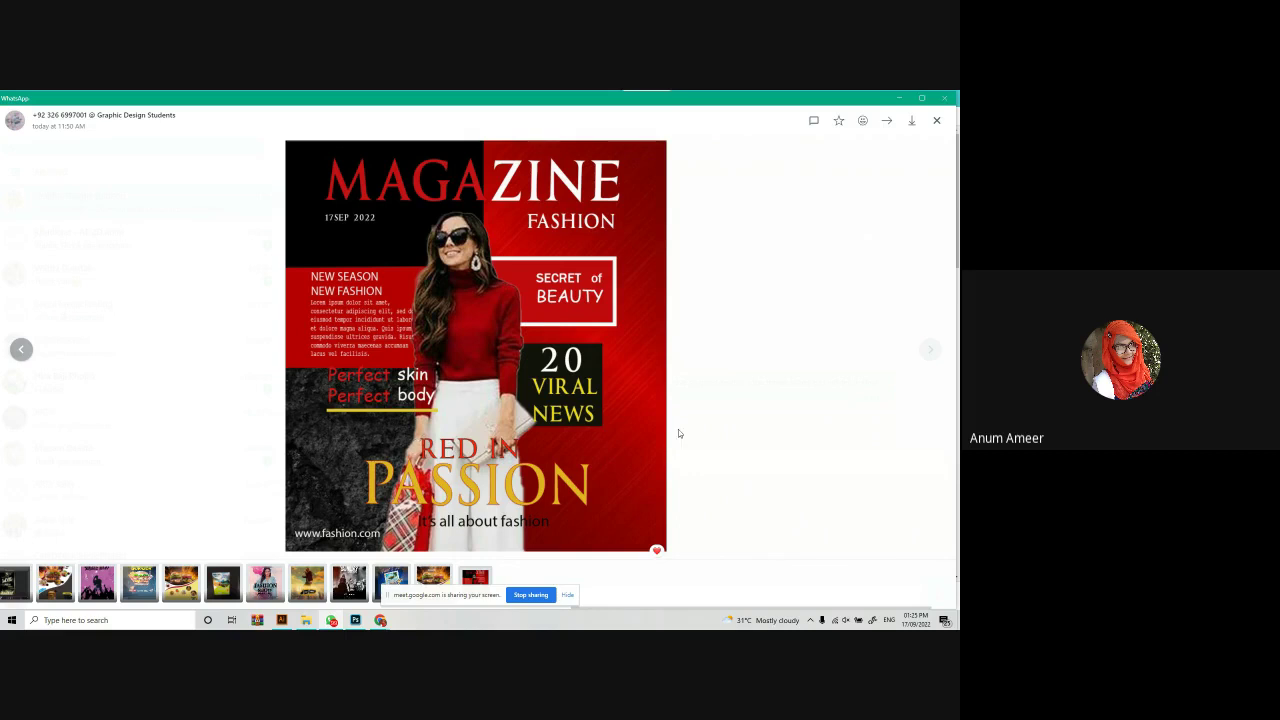
mouse_move(378, 620)
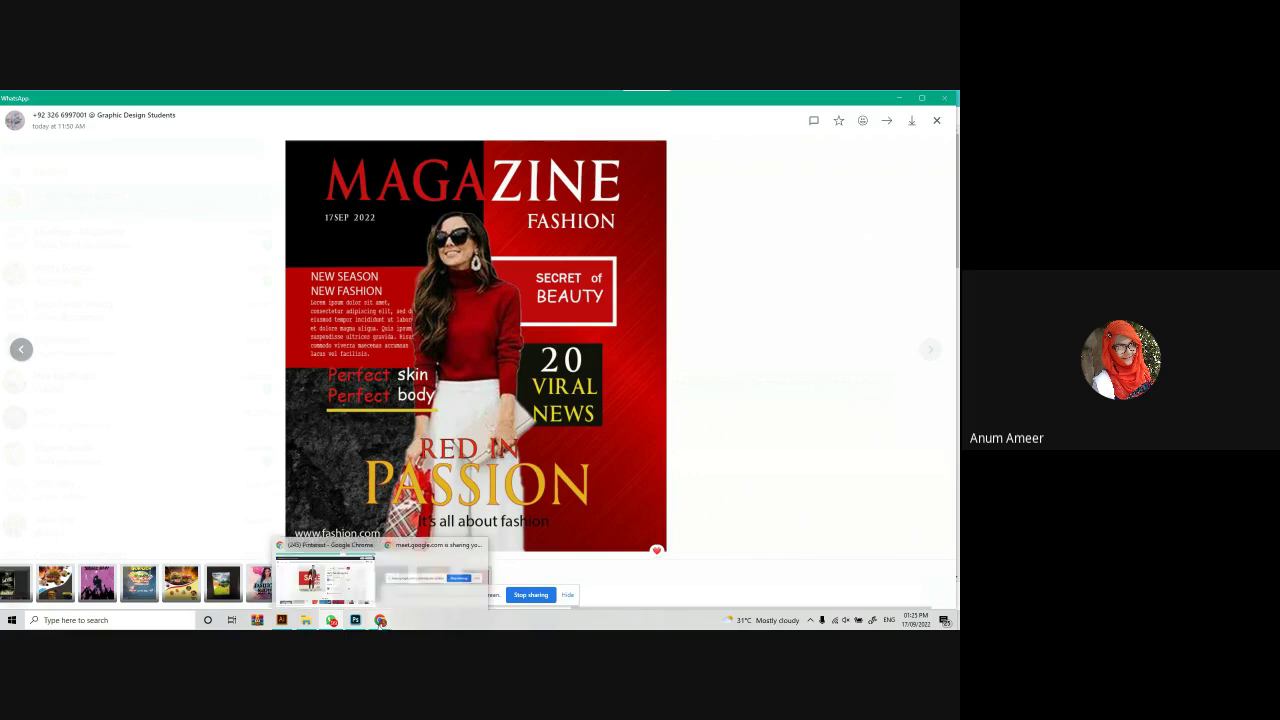
click(325, 575)
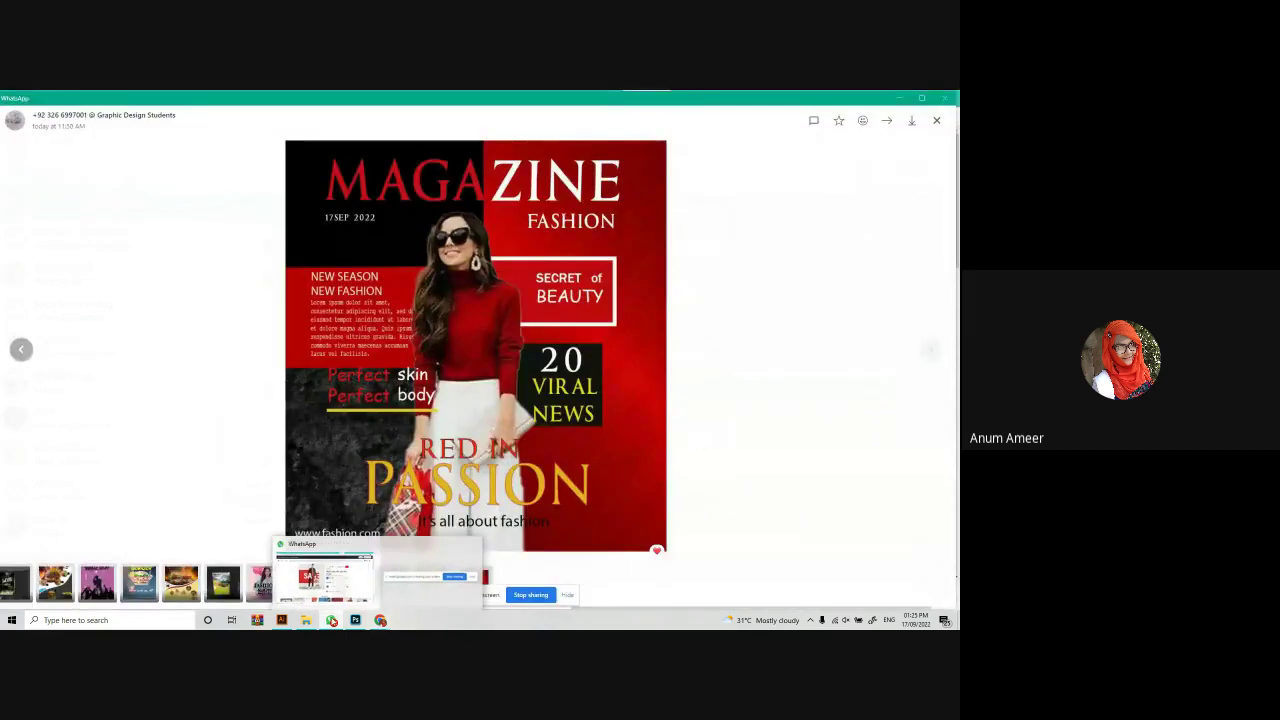
click(325, 575)
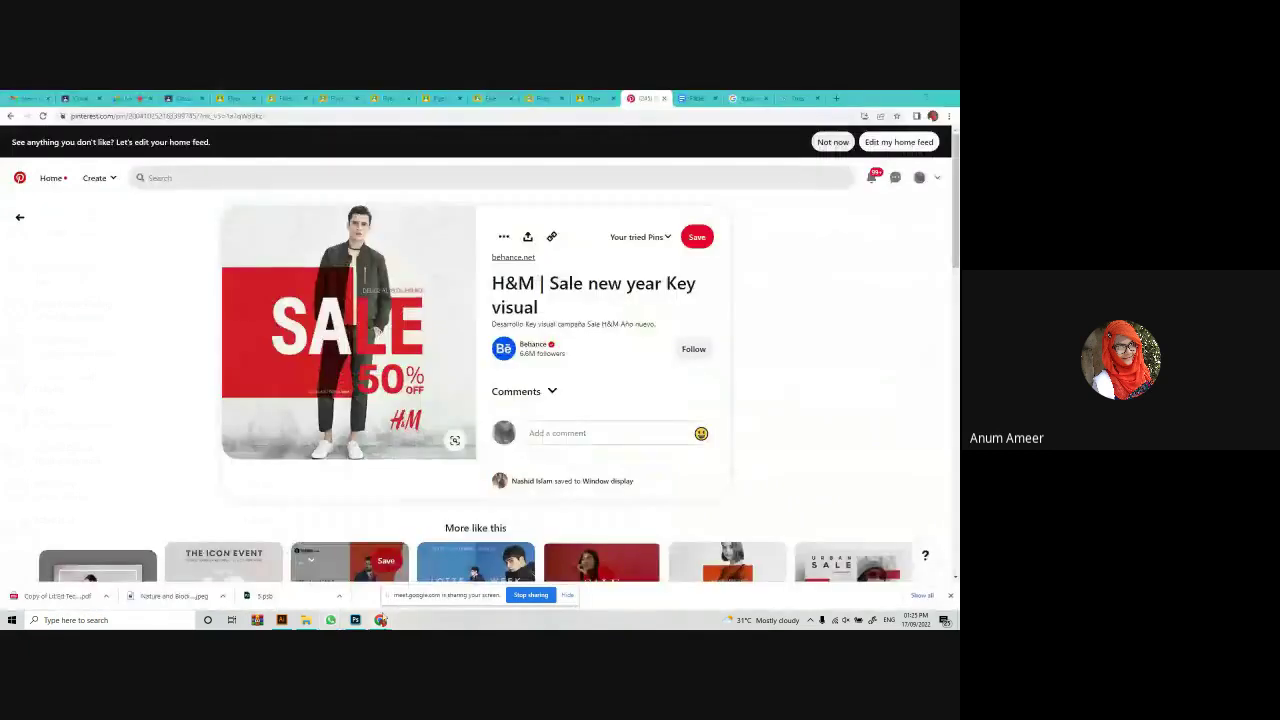
scroll(405, 437, down, 3)
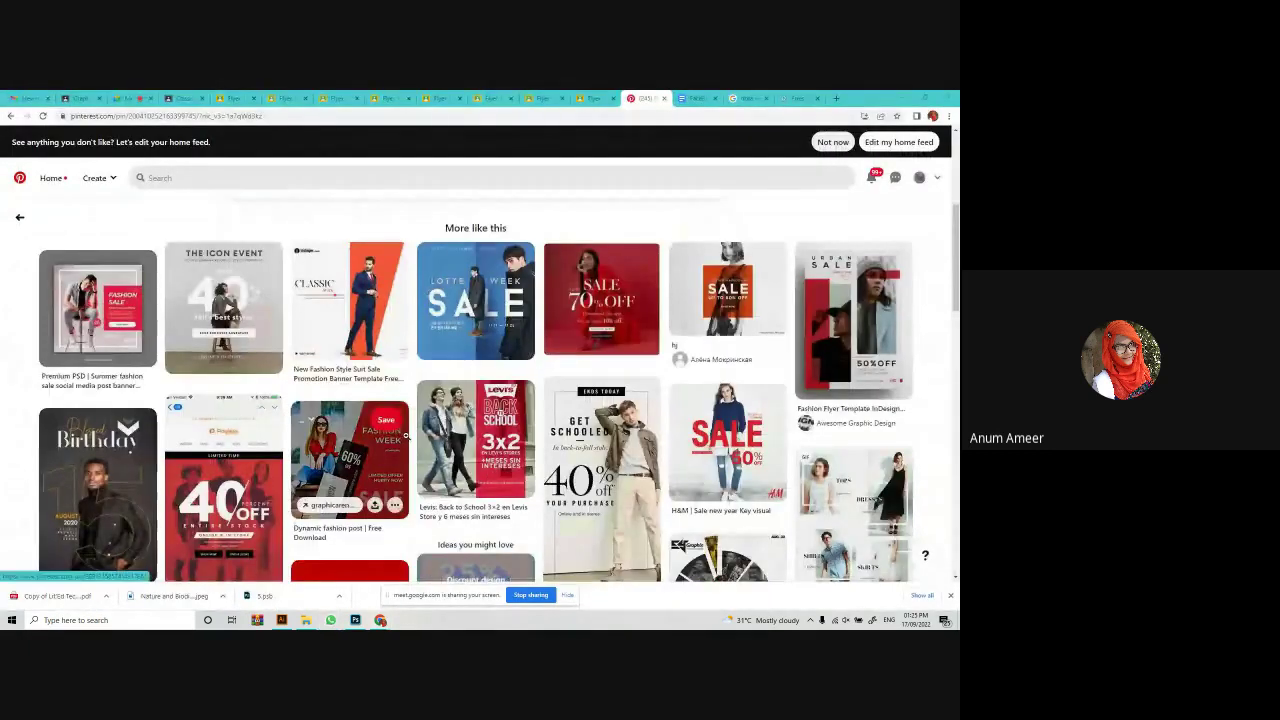
scroll(405, 436, down, 2)
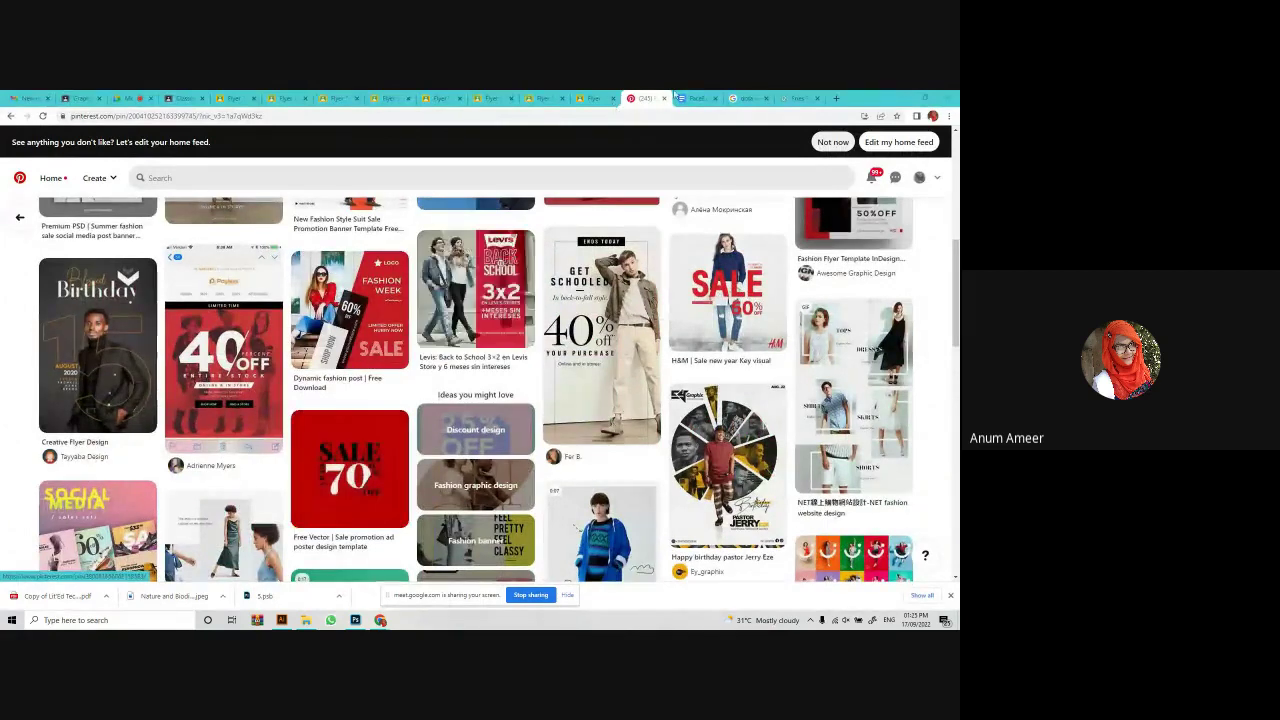
Check the clothing brief in the FaceBook POSTER document and return to the H&M sale pin to view its design.
click(678, 97)
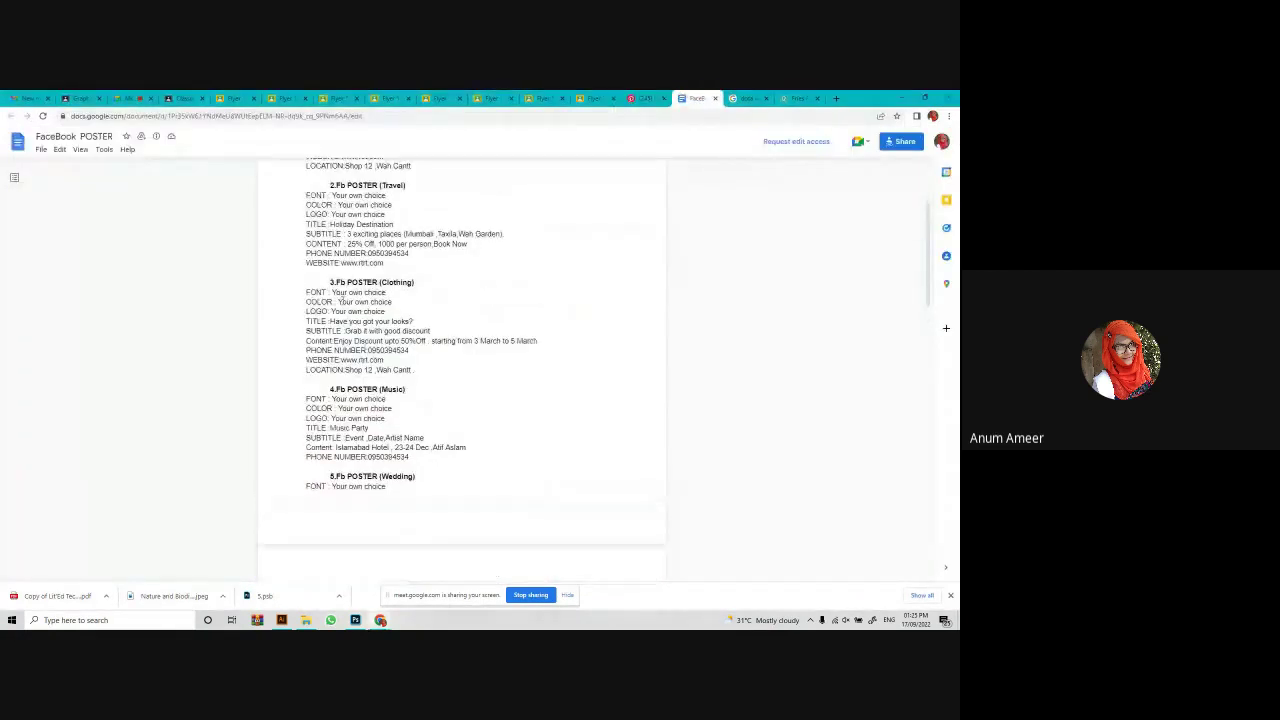
click(645, 97)
scroll(375, 370, up, 5)
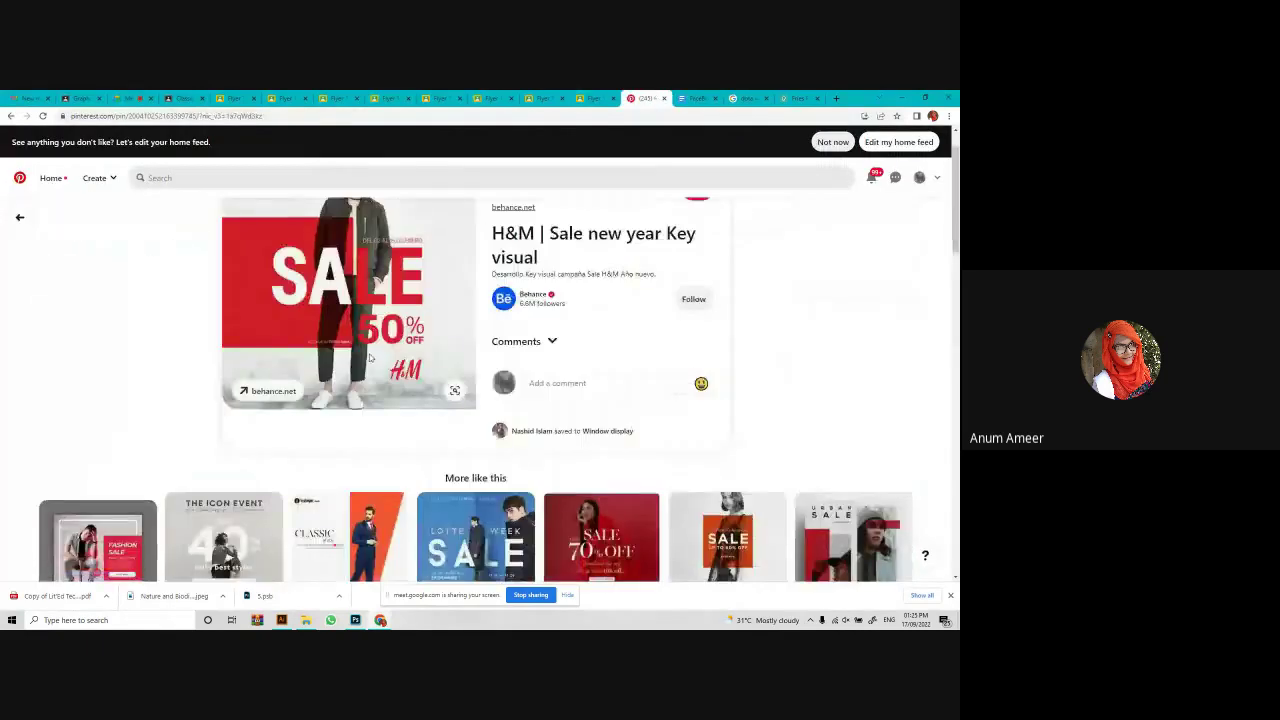
scroll(375, 370, up, 1)
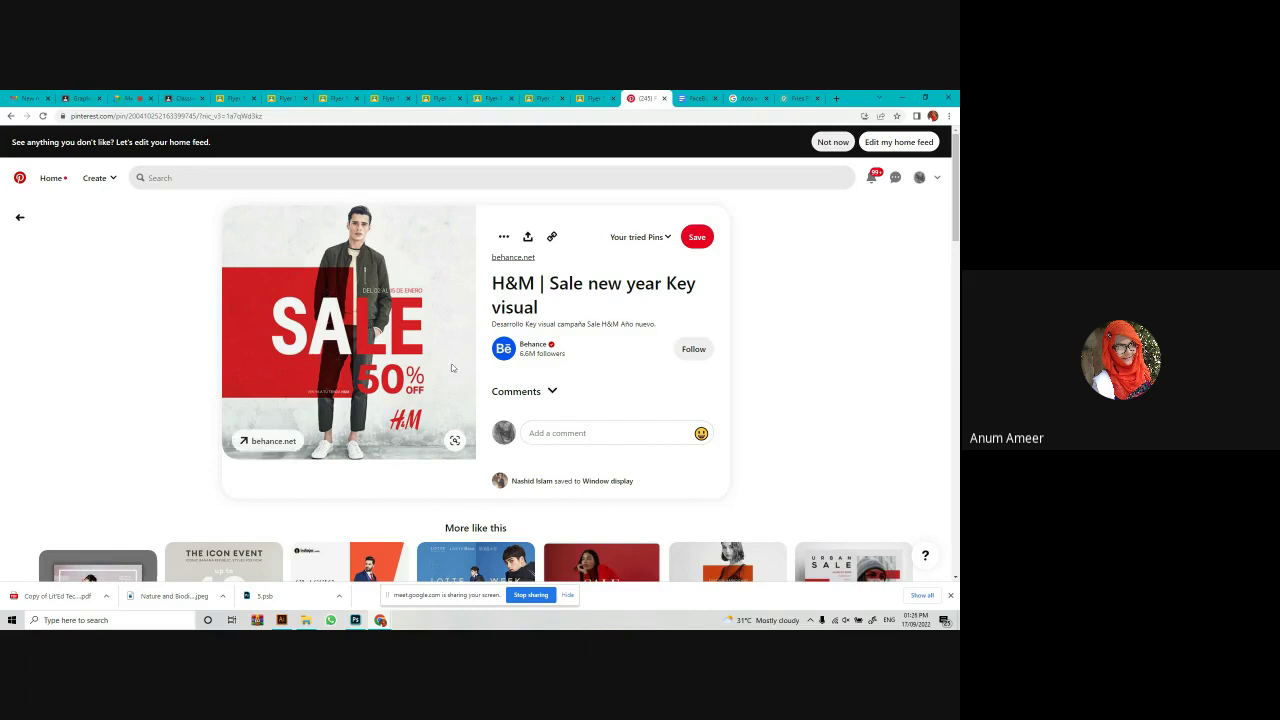
Search Pexels for boy photos and look through the first results.
click(801, 99)
drag(215, 146, 146, 150)
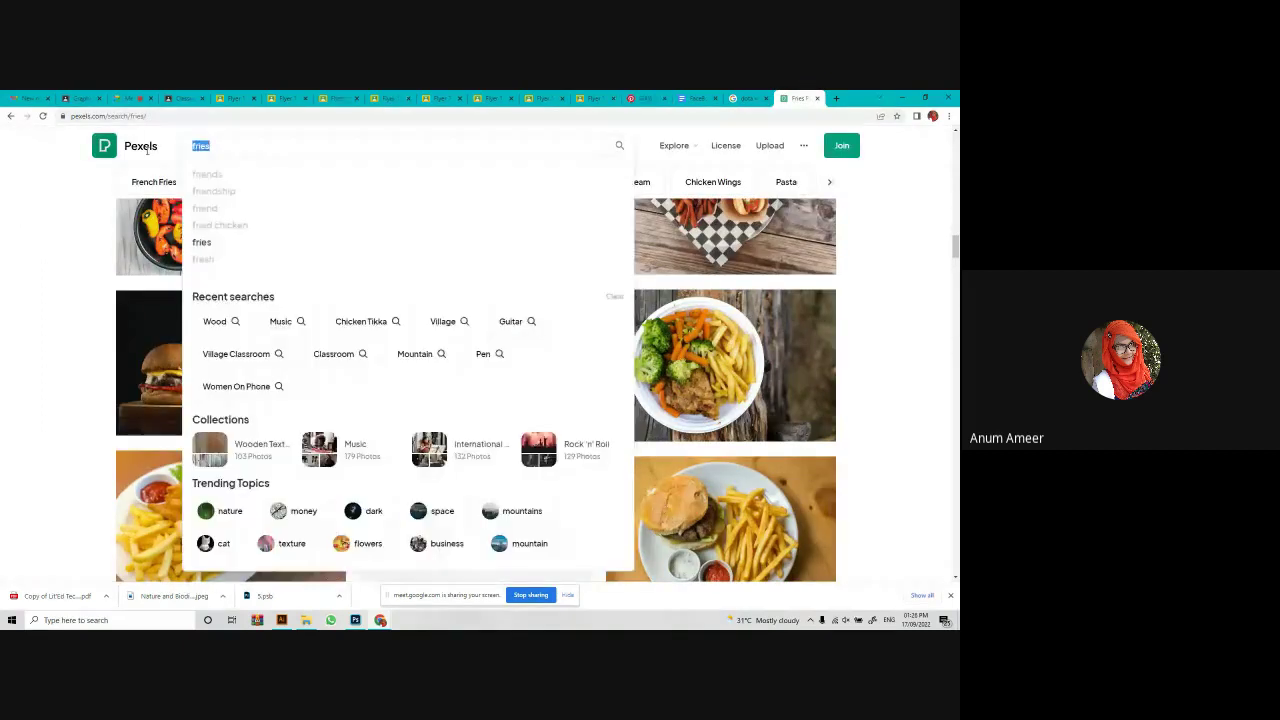
key(BackSpace)
text(boy)
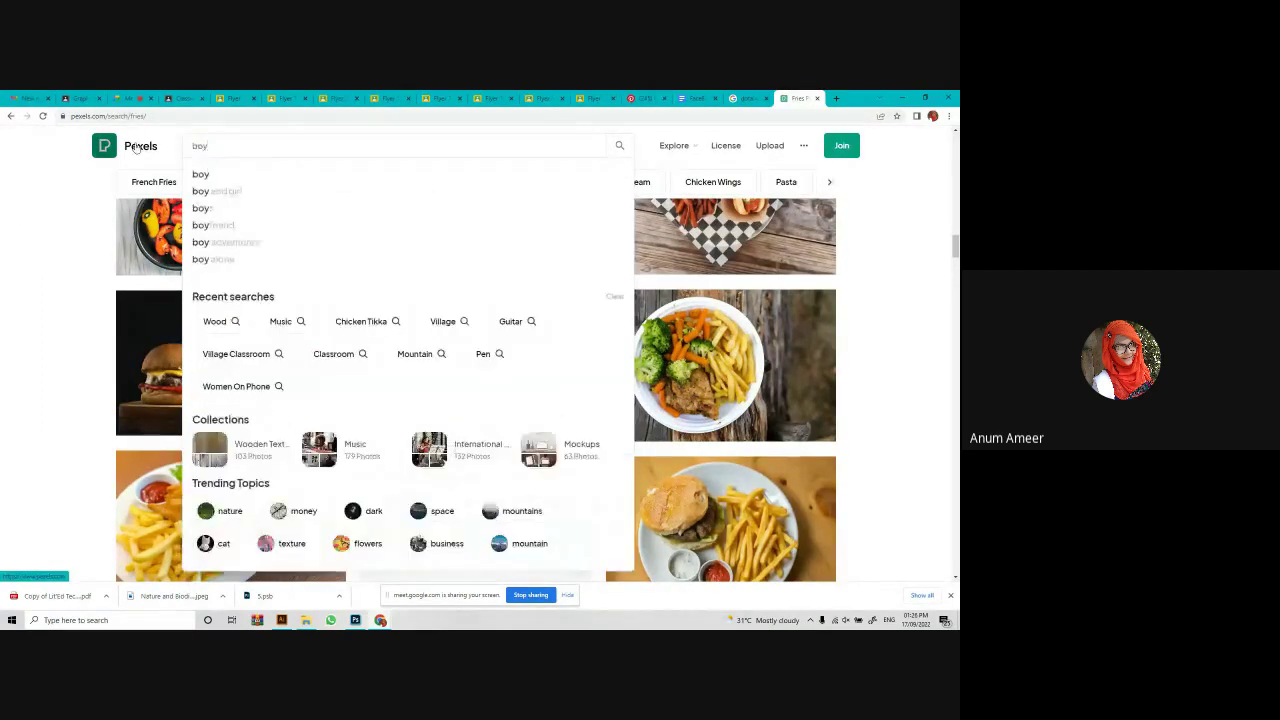
key(Return)
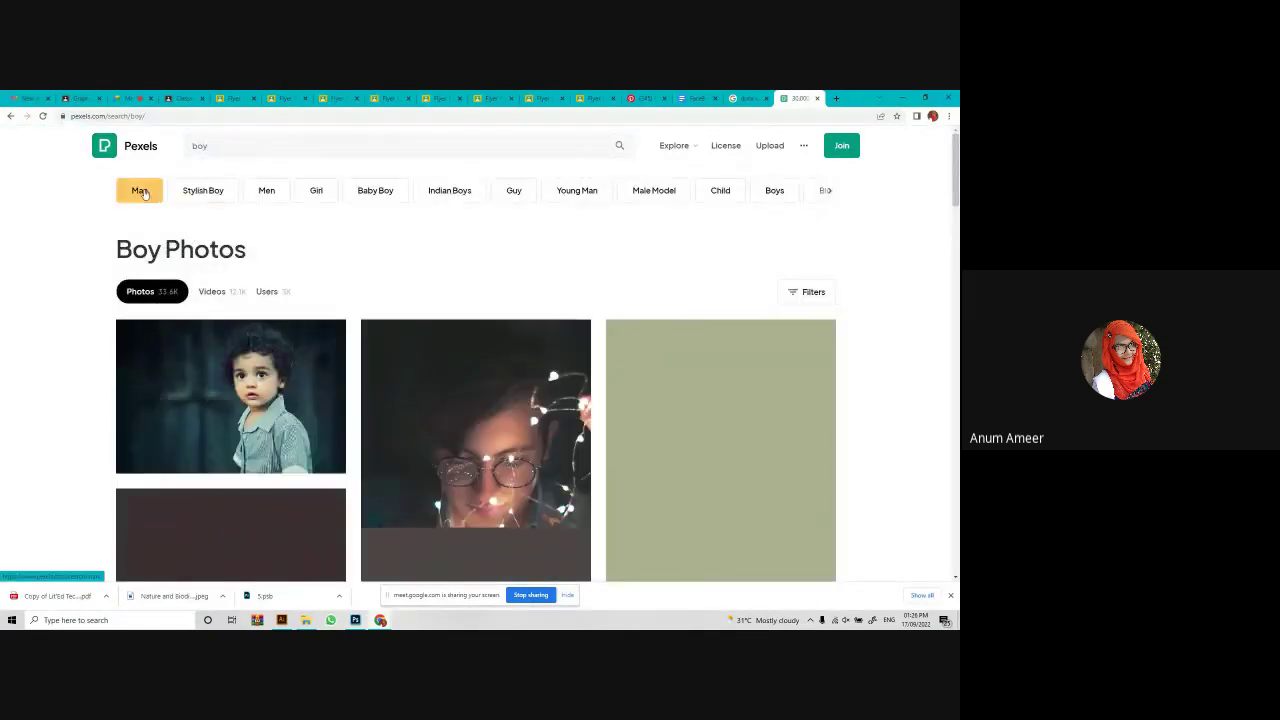
scroll(166, 217, down, 3)
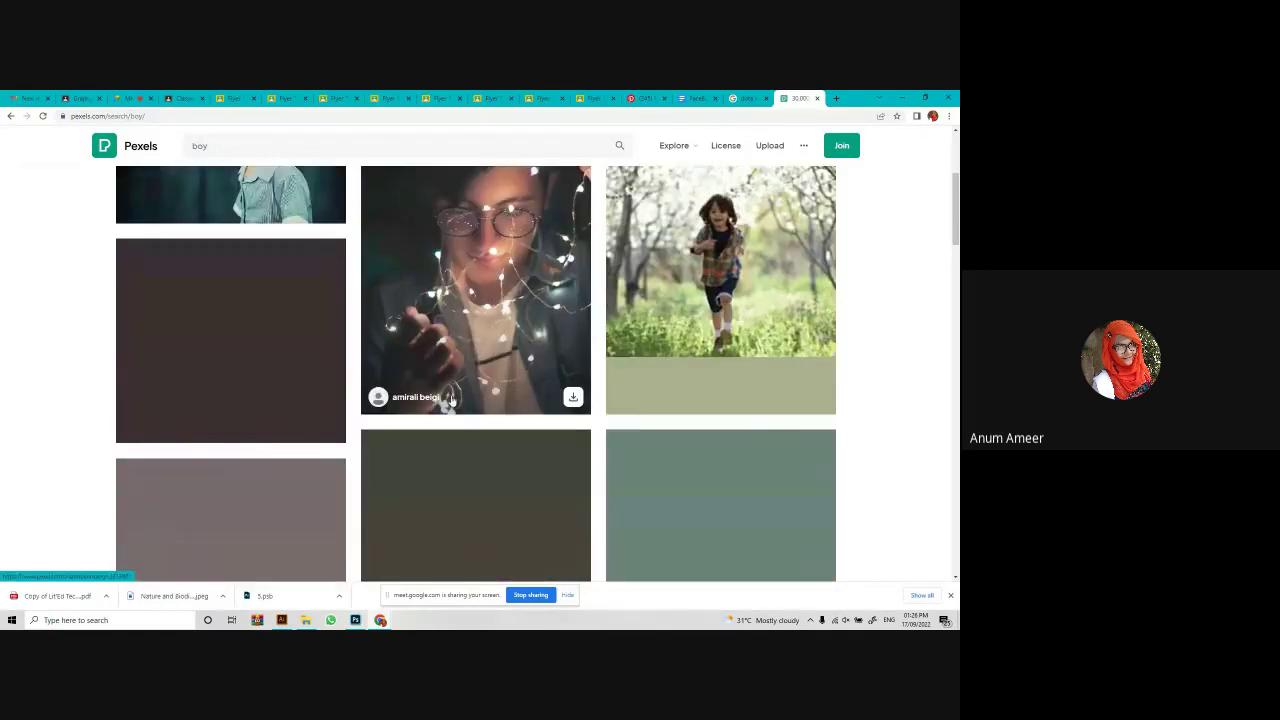
scroll(449, 398, up, 3)
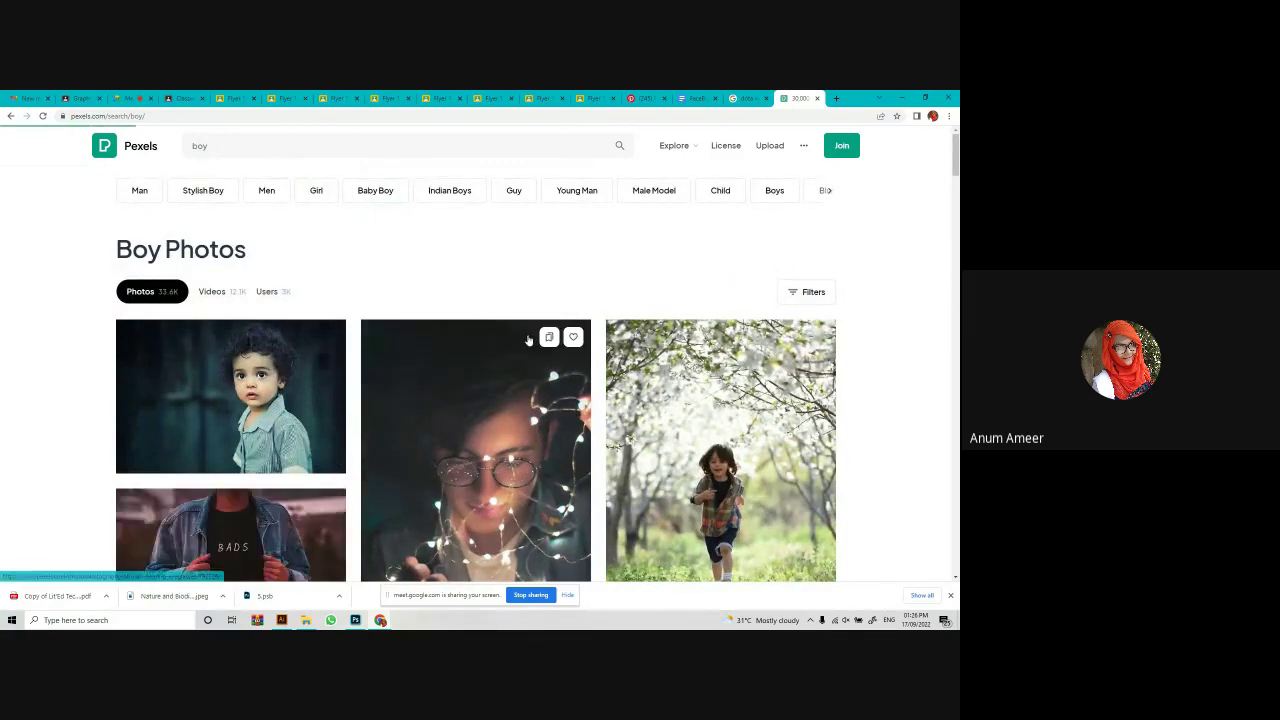
Browse the related man photos on Pexels for models suitable for the clothing poster.
scroll(514, 351, down, 3)
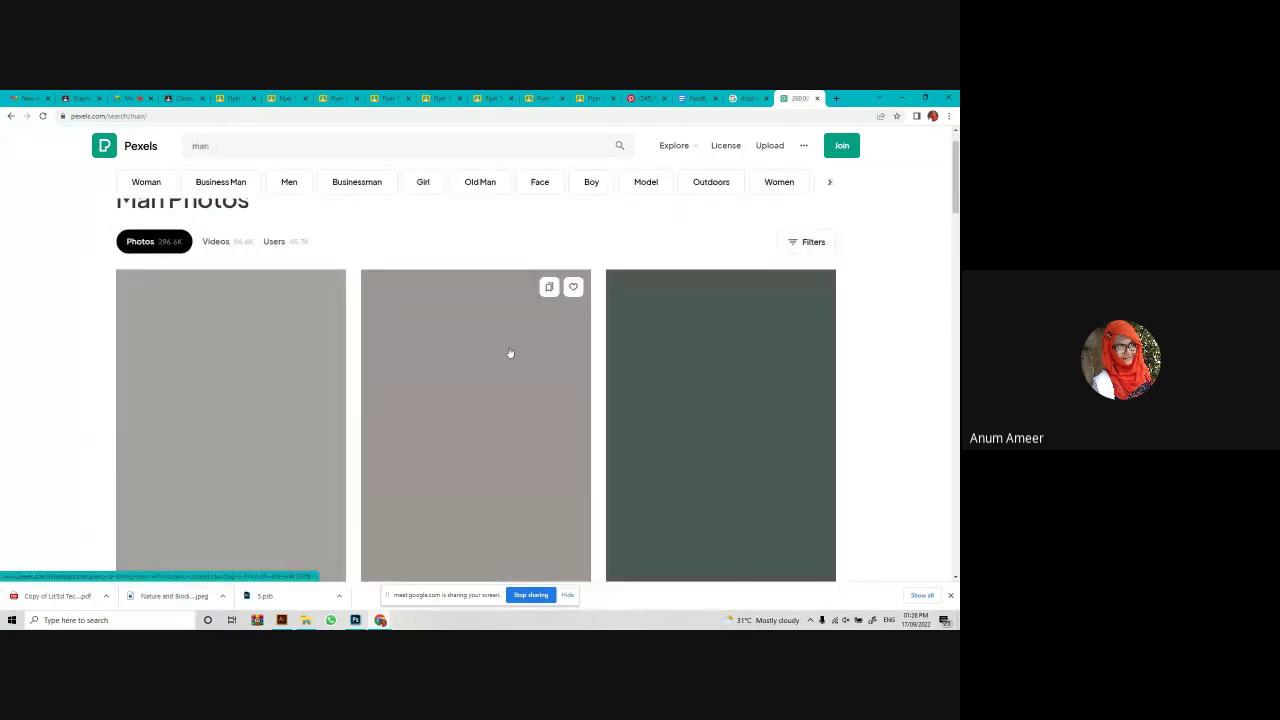
scroll(510, 352, down, 3)
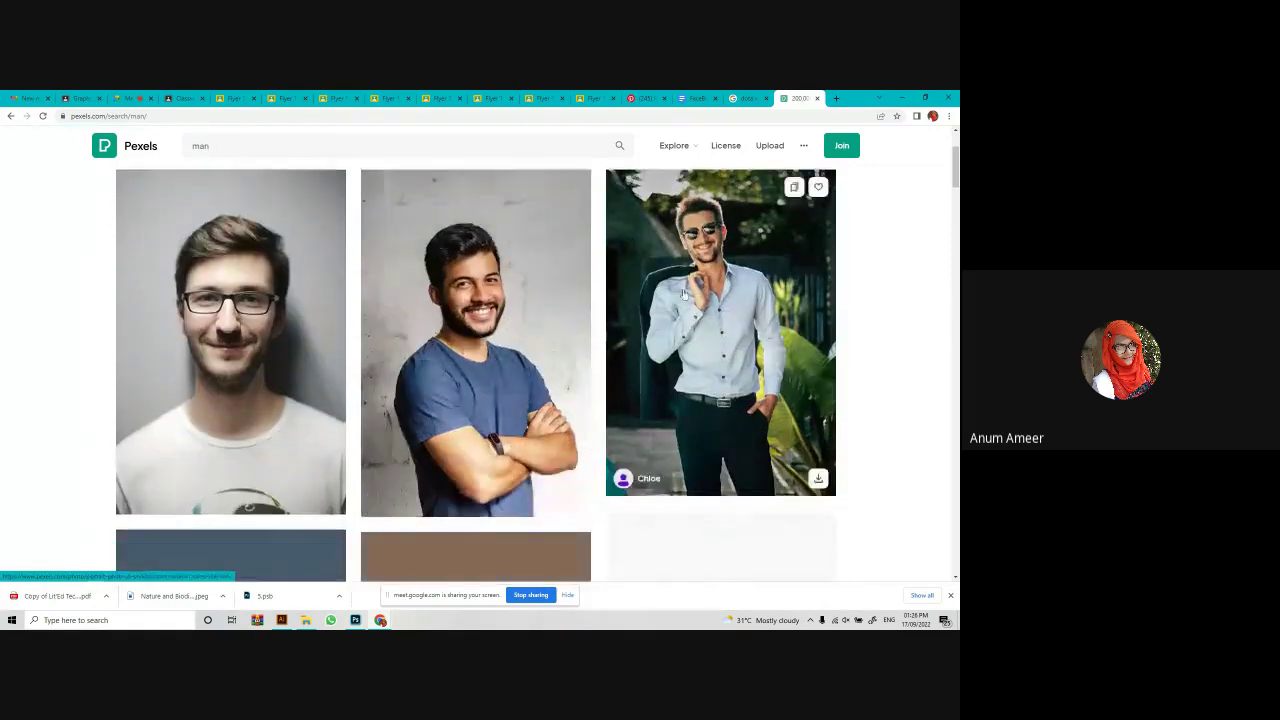
scroll(512, 390, up, 4)
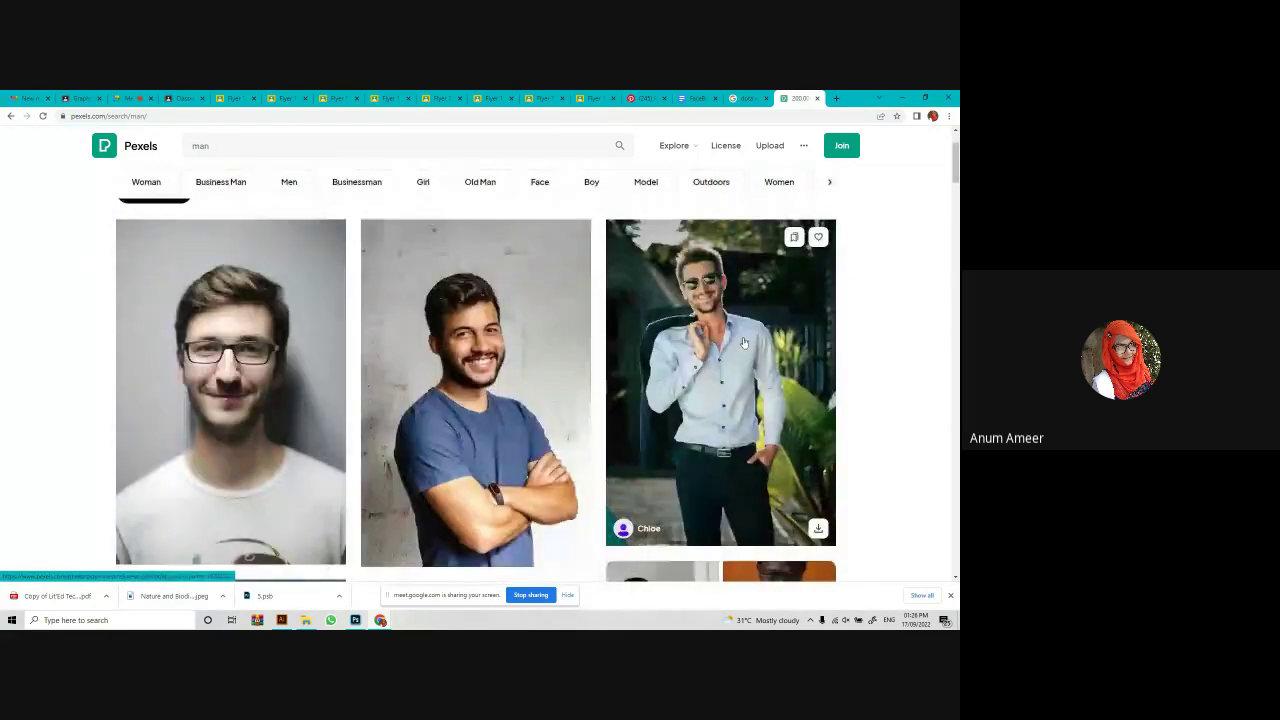
scroll(512, 390, down, 3)
scroll(700, 320, up, 3)
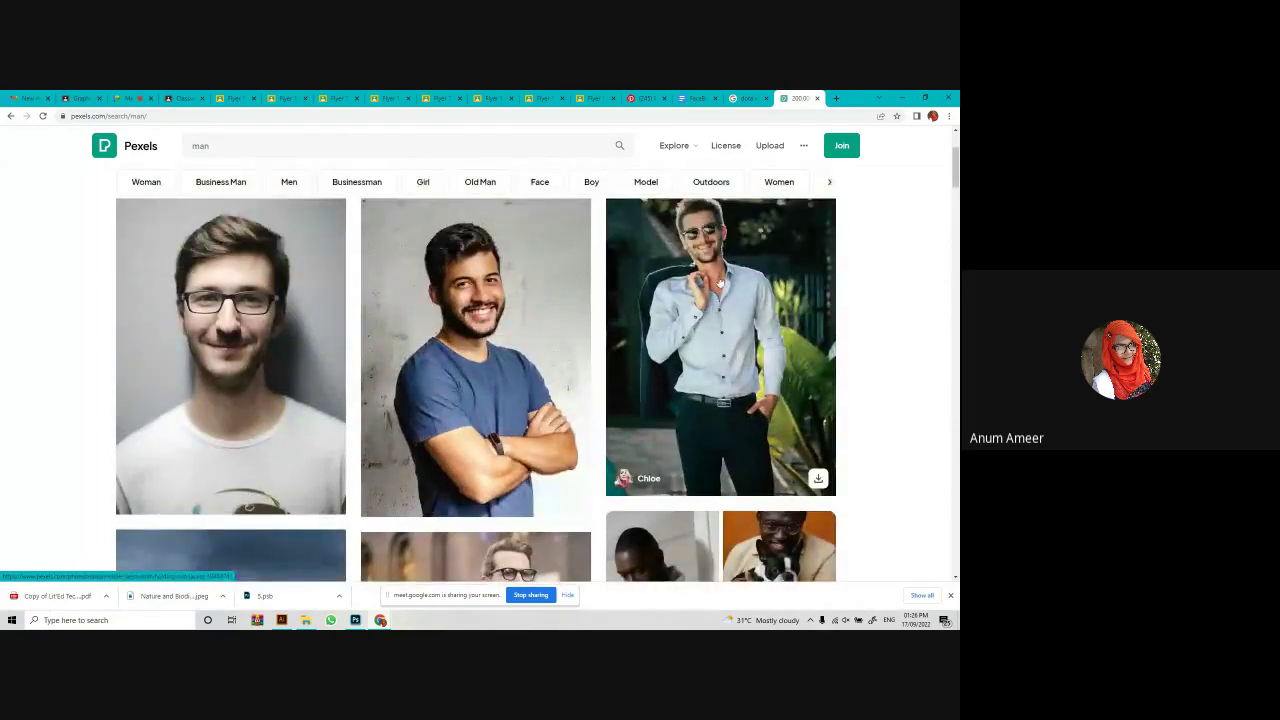
scroll(718, 305, up, 1)
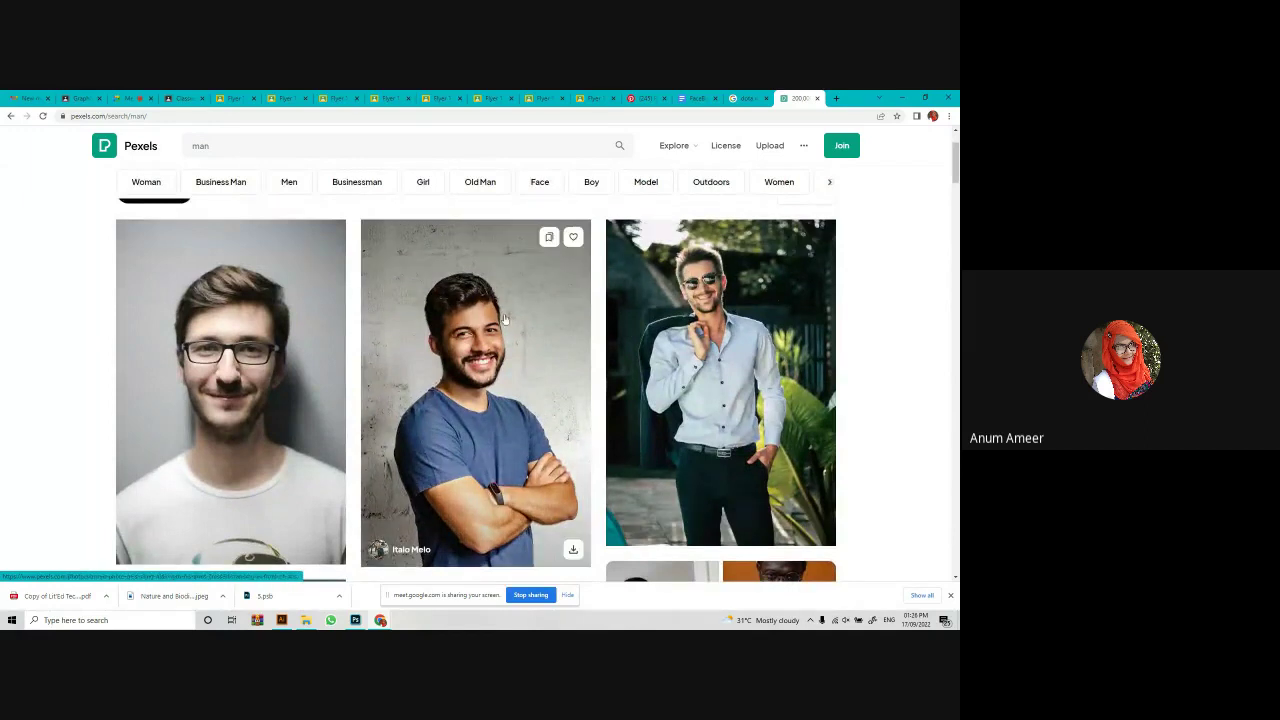
scroll(488, 521, down, 6)
scroll(488, 521, down, 4)
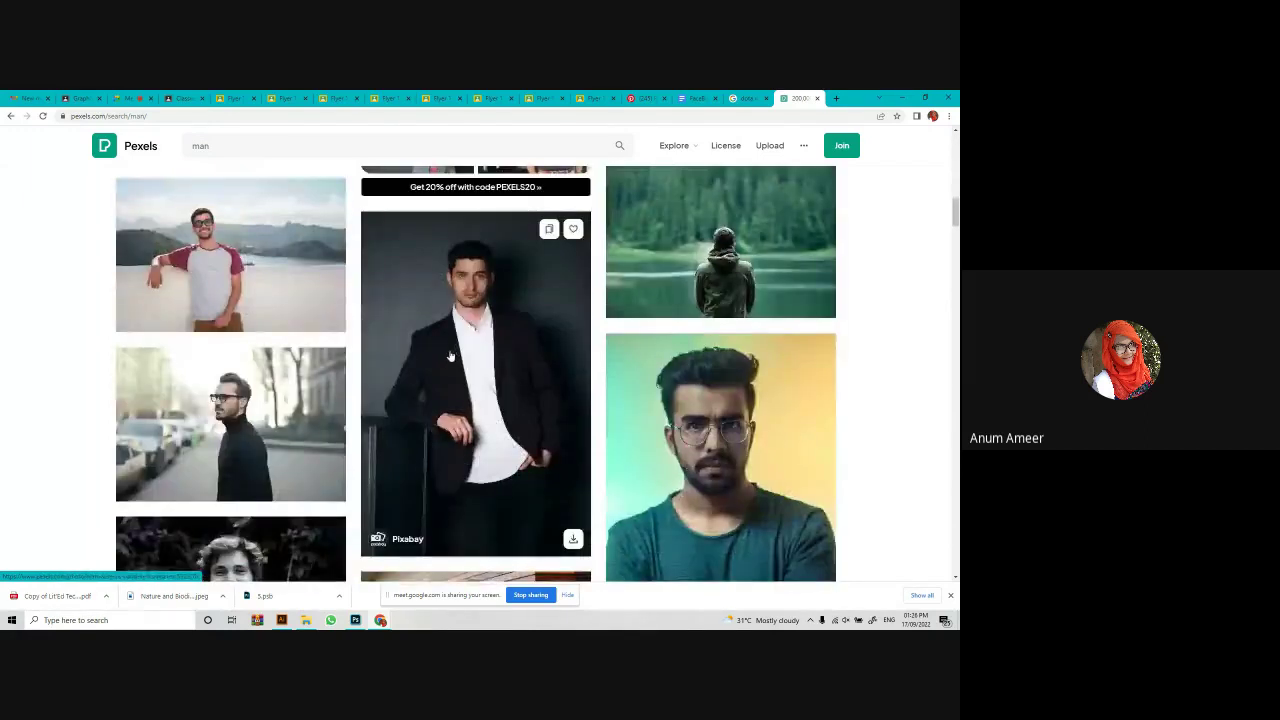
Go back to the FaceBook POSTER document and read on through the music, wedding and games briefs.
click(690, 99)
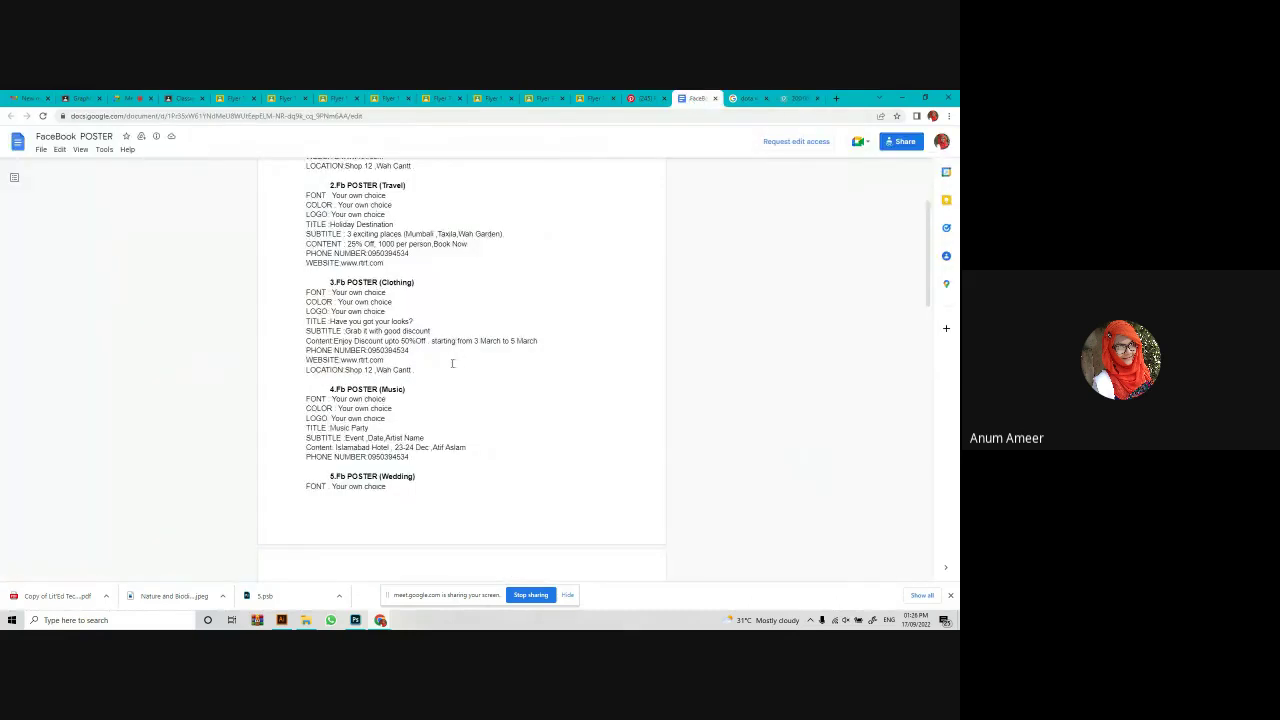
scroll(440, 363, down, 3)
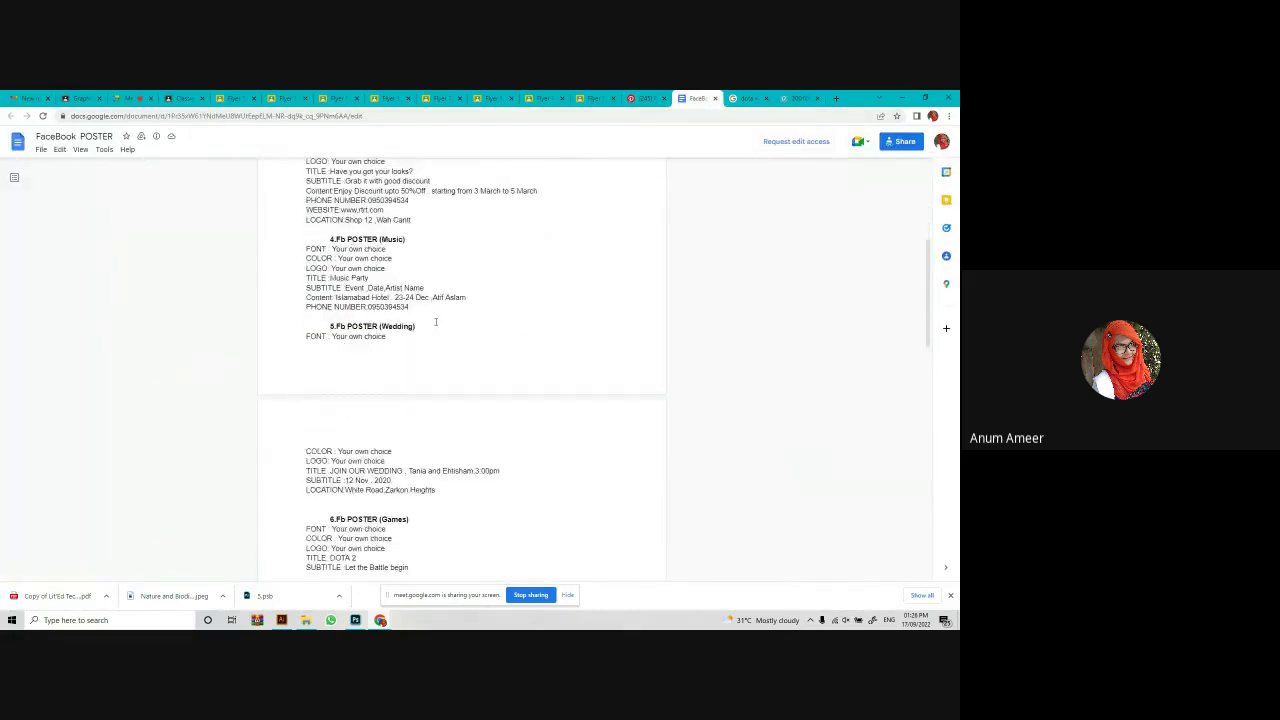
scroll(310, 355, down, 3)
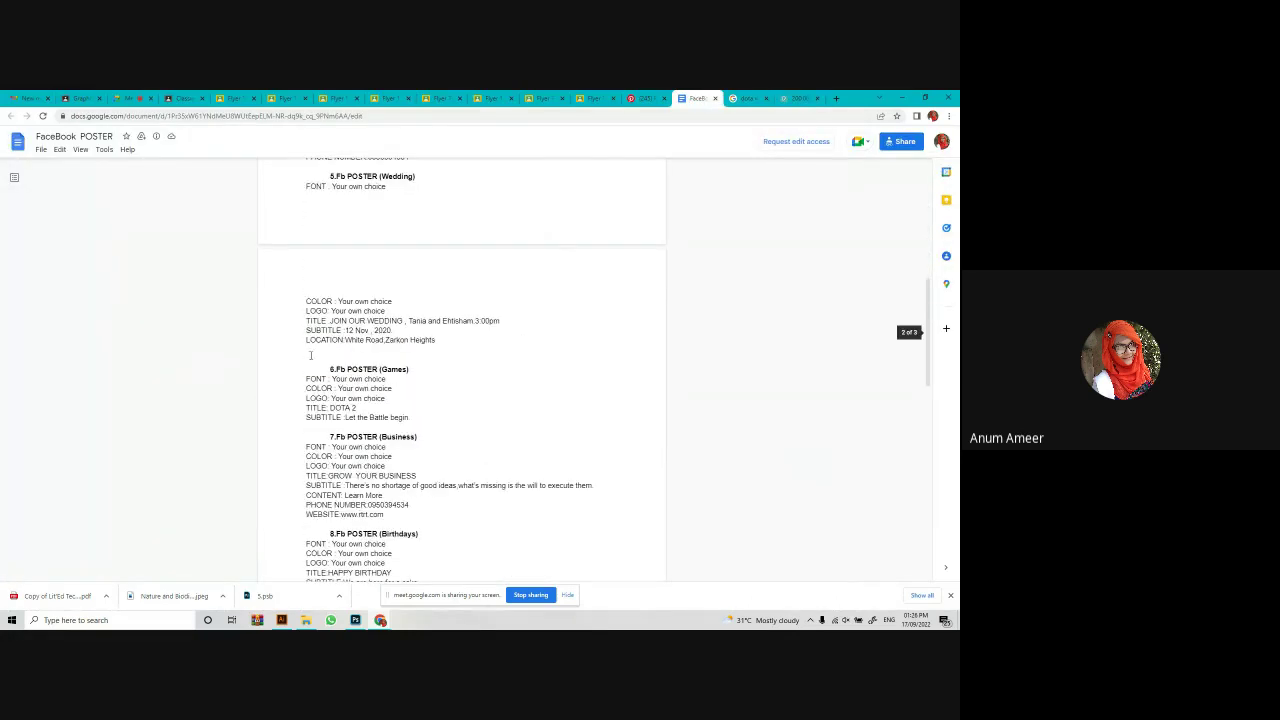
View the red Dota 2 image in the dota wallpaper results and open its WallpaperAccess source page.
click(750, 97)
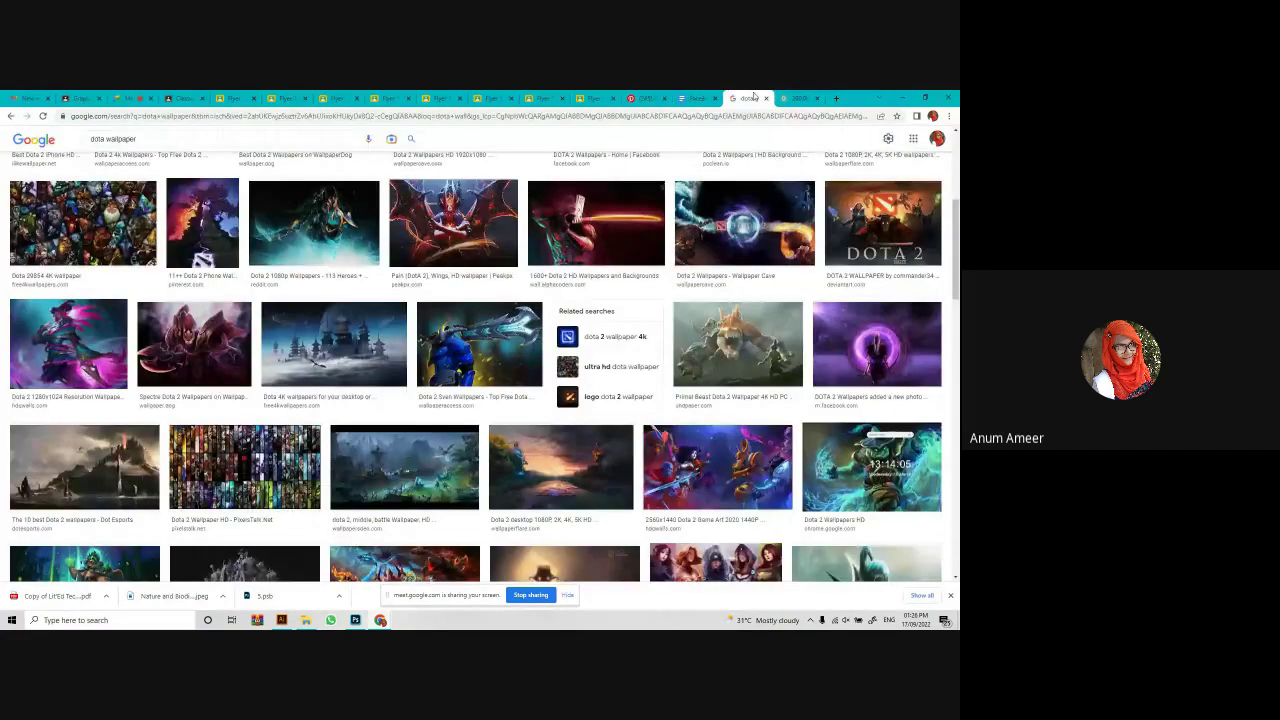
scroll(308, 392, up, 1)
scroll(450, 415, up, 3)
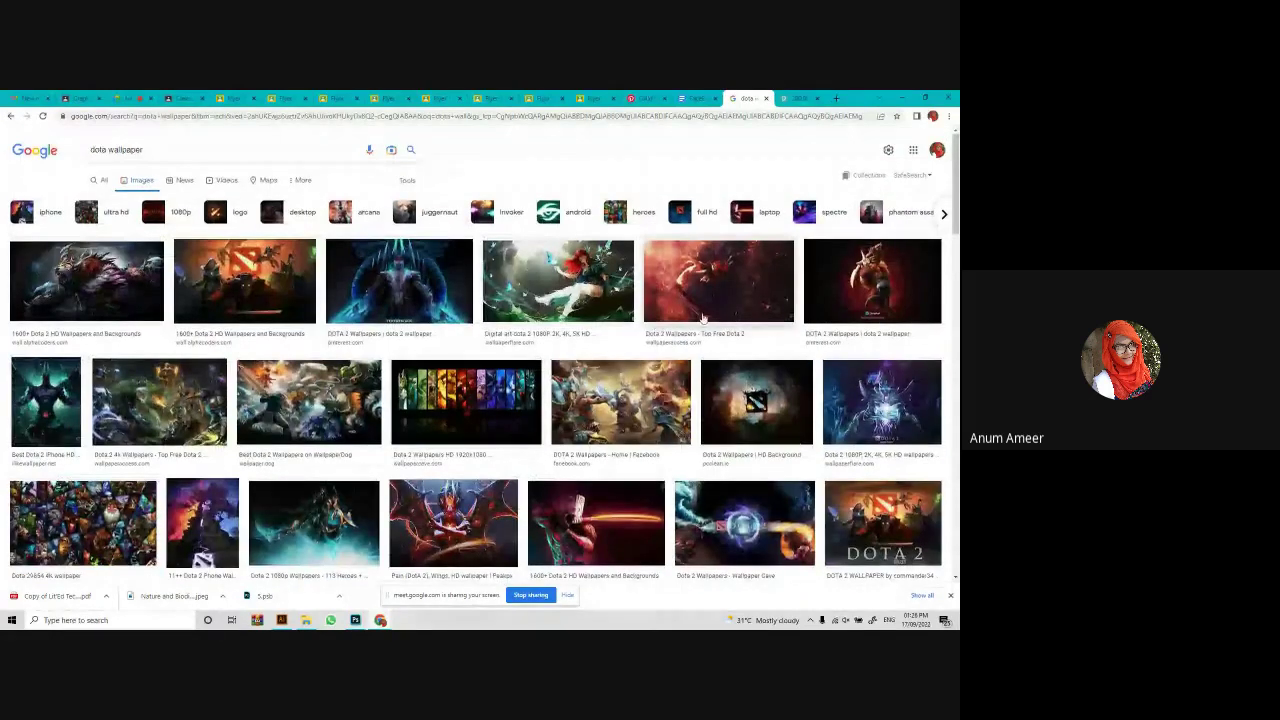
click(699, 304)
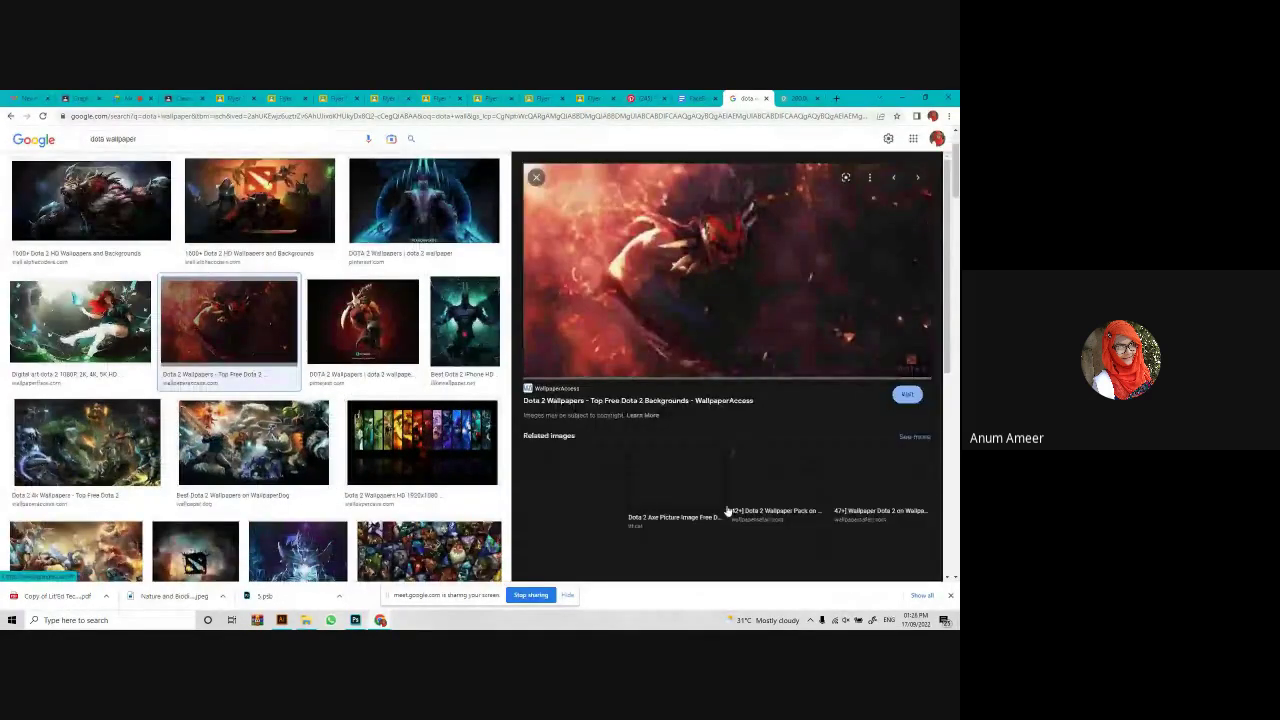
click(550, 396)
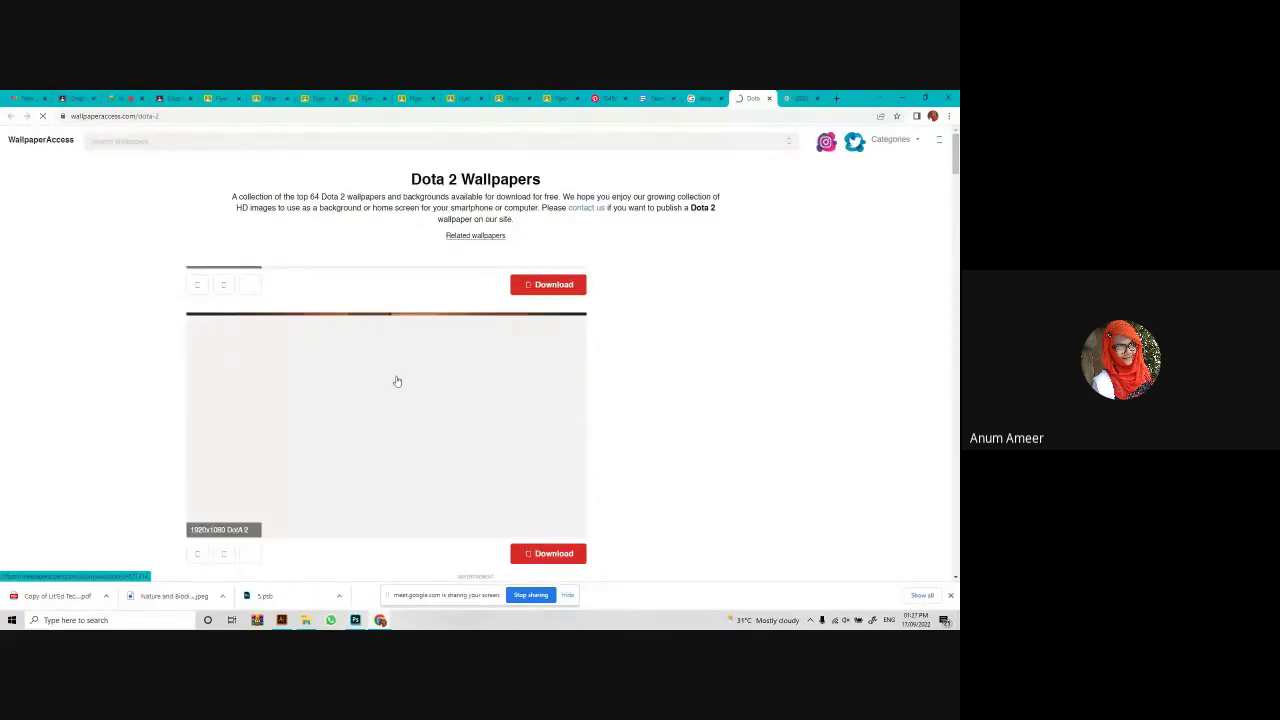
Browse the Dota 2 wallpapers and open the download options for the 1280x800 wallpaper of the masked figure in flames.
scroll(395, 385, down, 5)
scroll(393, 388, down, 4)
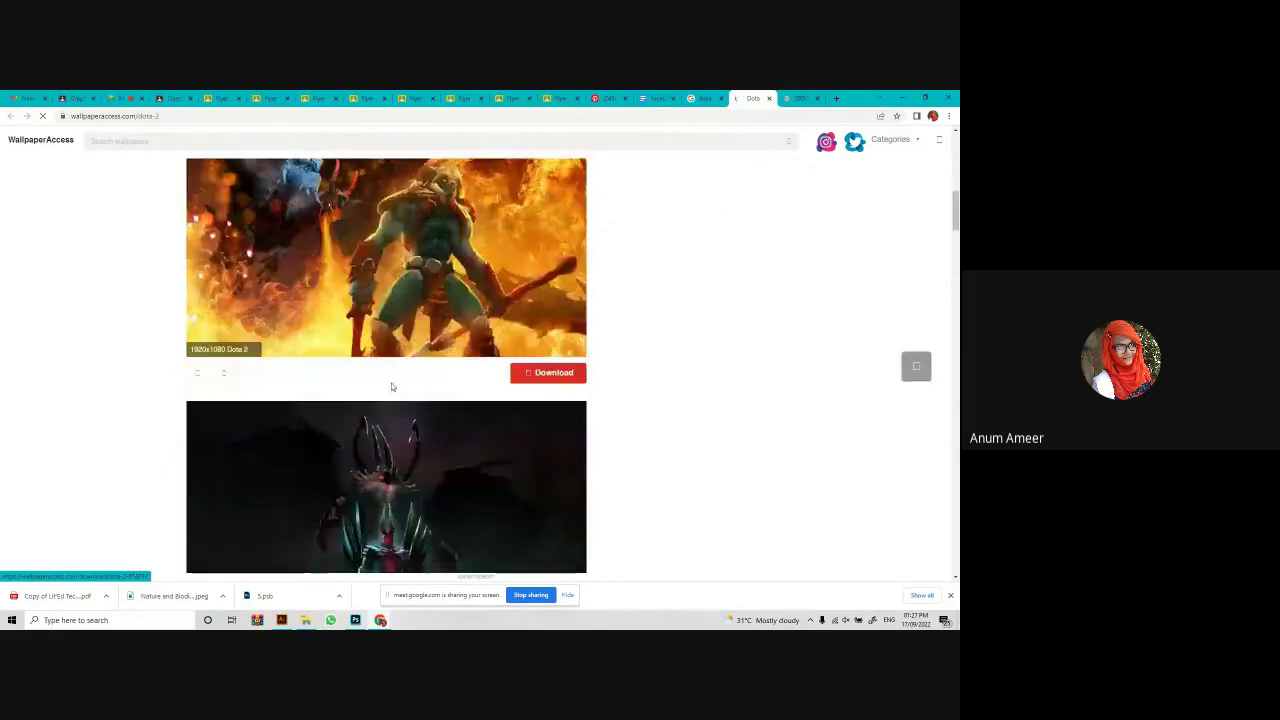
scroll(437, 391, down, 4)
scroll(441, 377, down, 8)
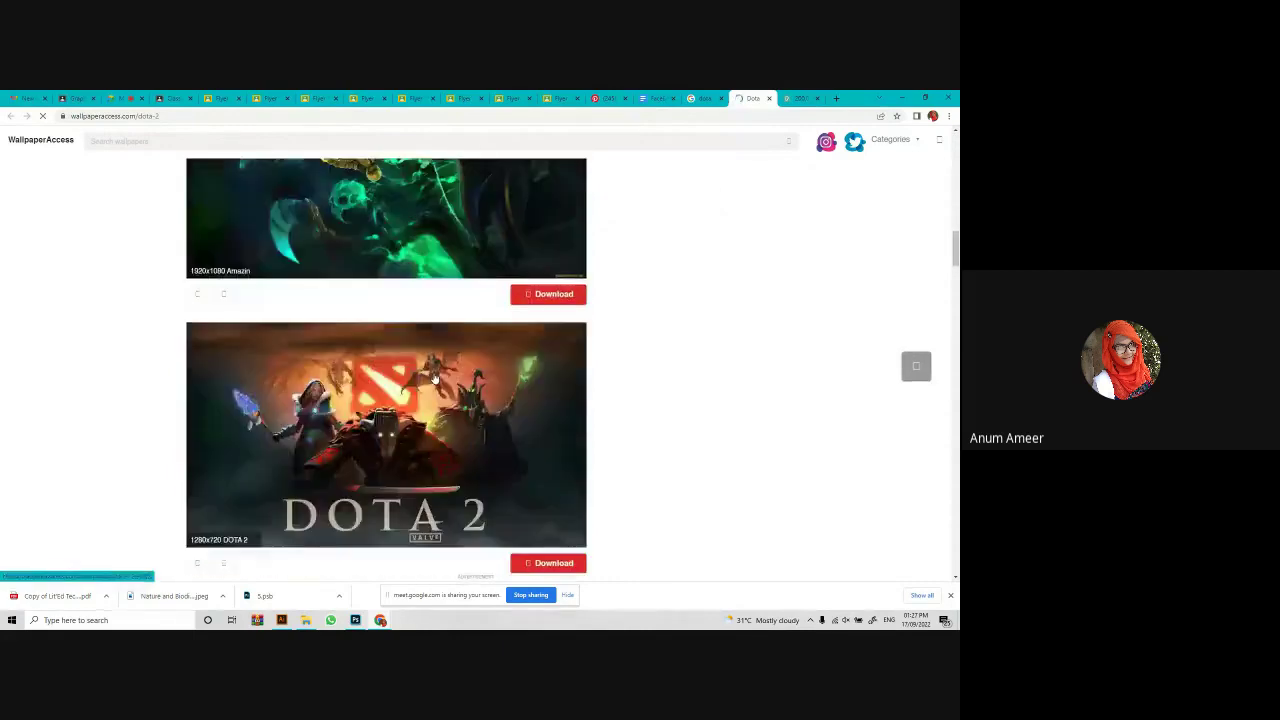
scroll(428, 382, down, 8)
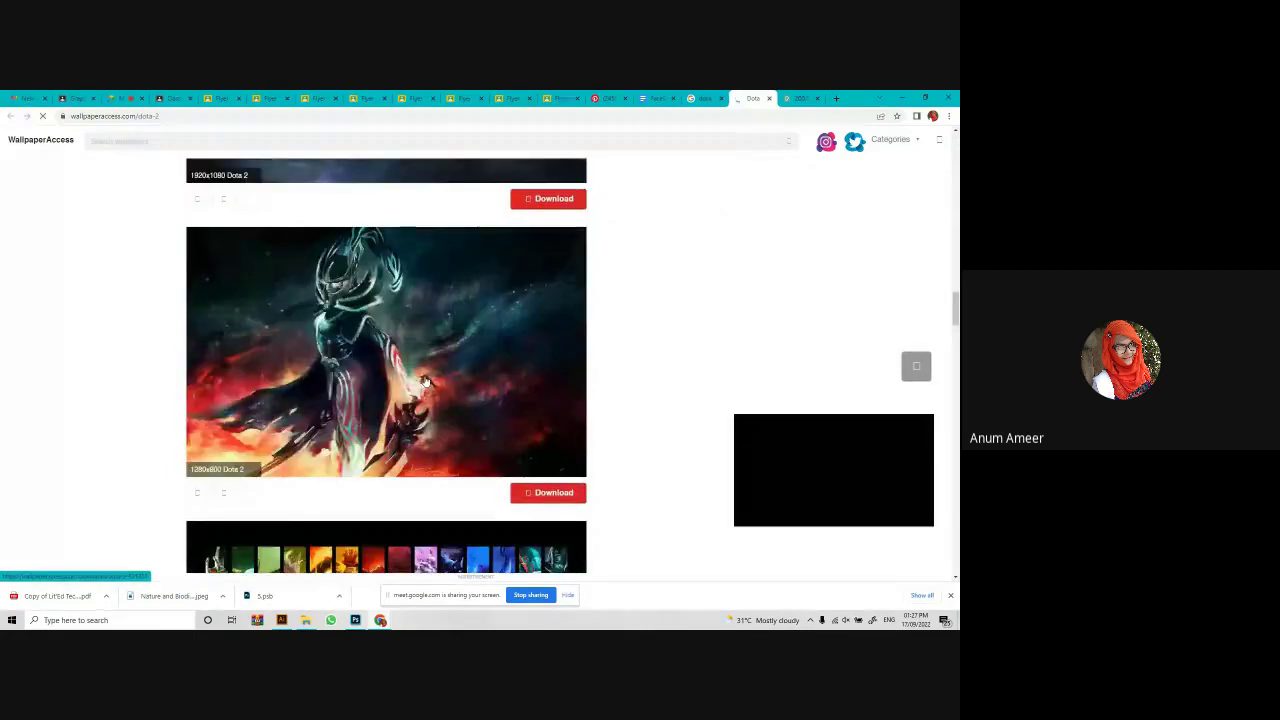
scroll(420, 388, up, 10)
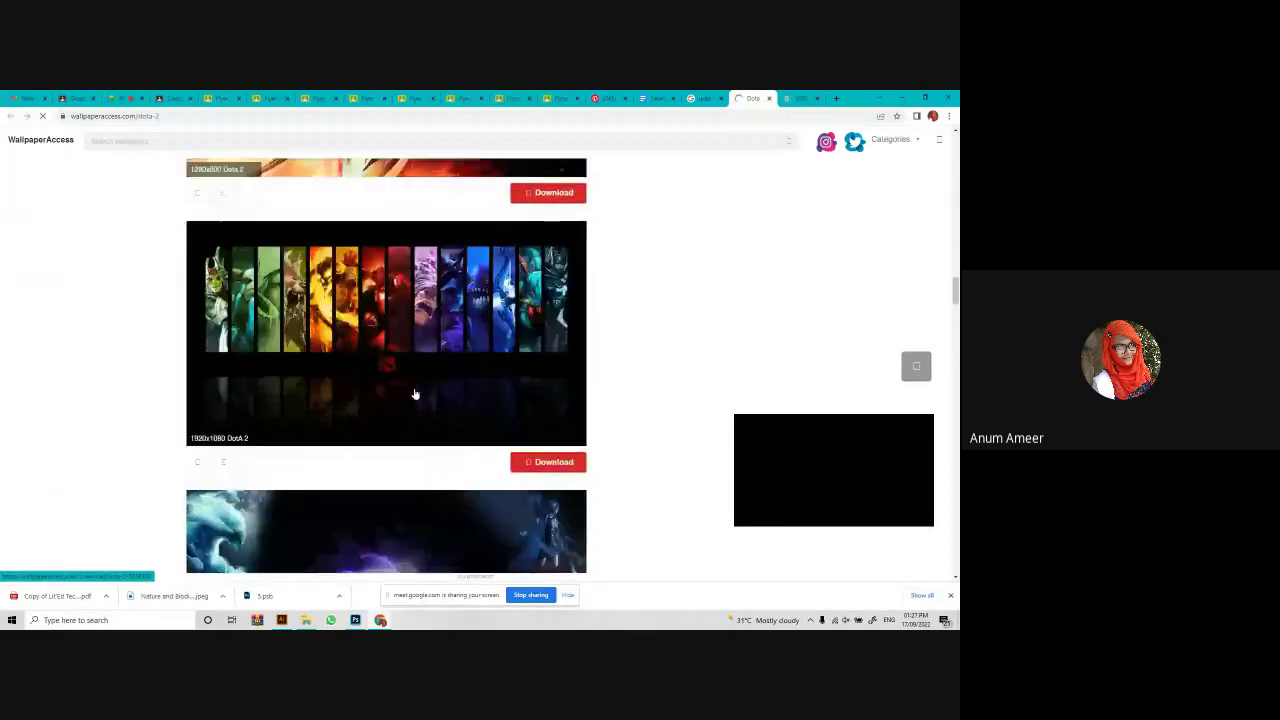
scroll(422, 383, down, 2)
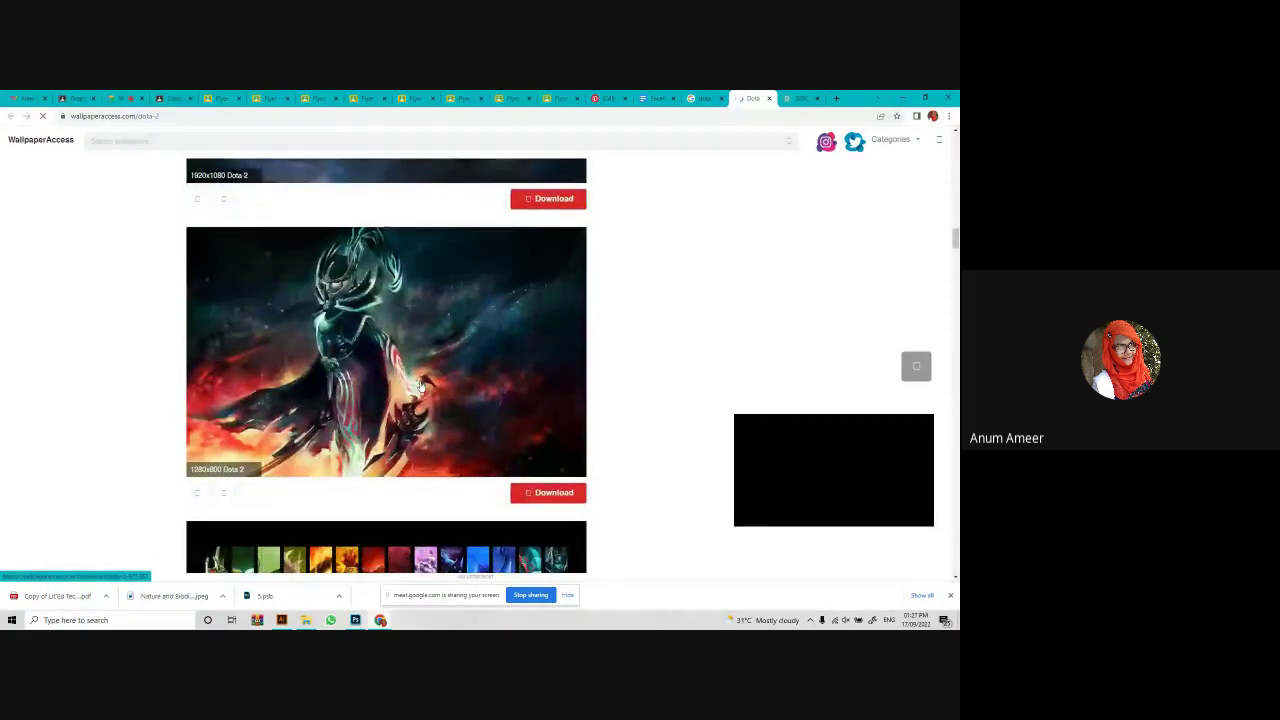
click(558, 492)
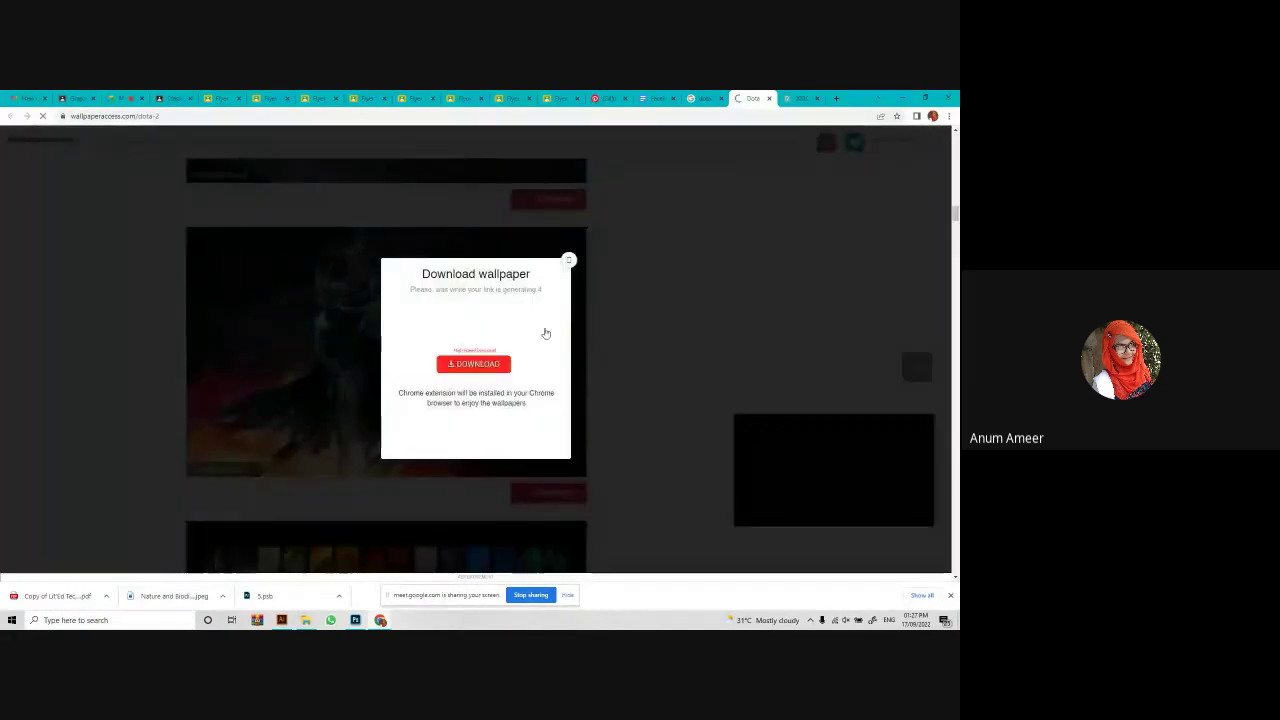
Try to get the wallpaper through the high-speed download offer and its external download page.
click(488, 366)
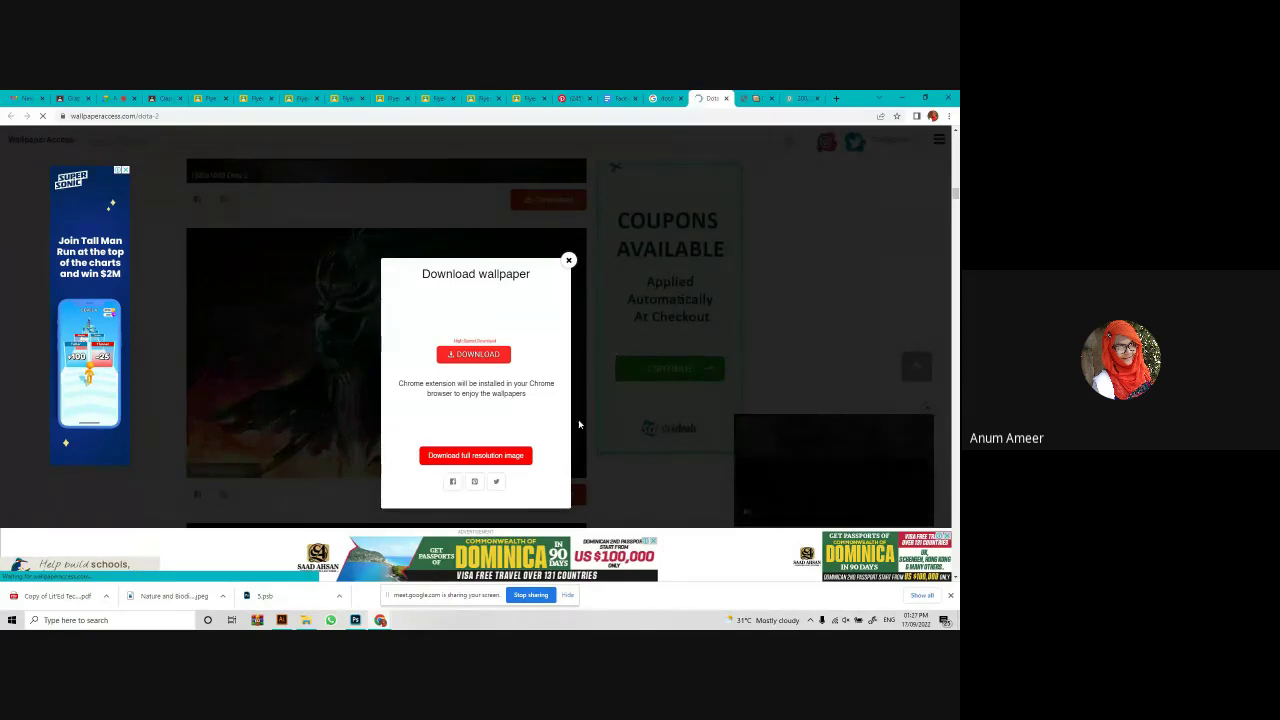
click(494, 365)
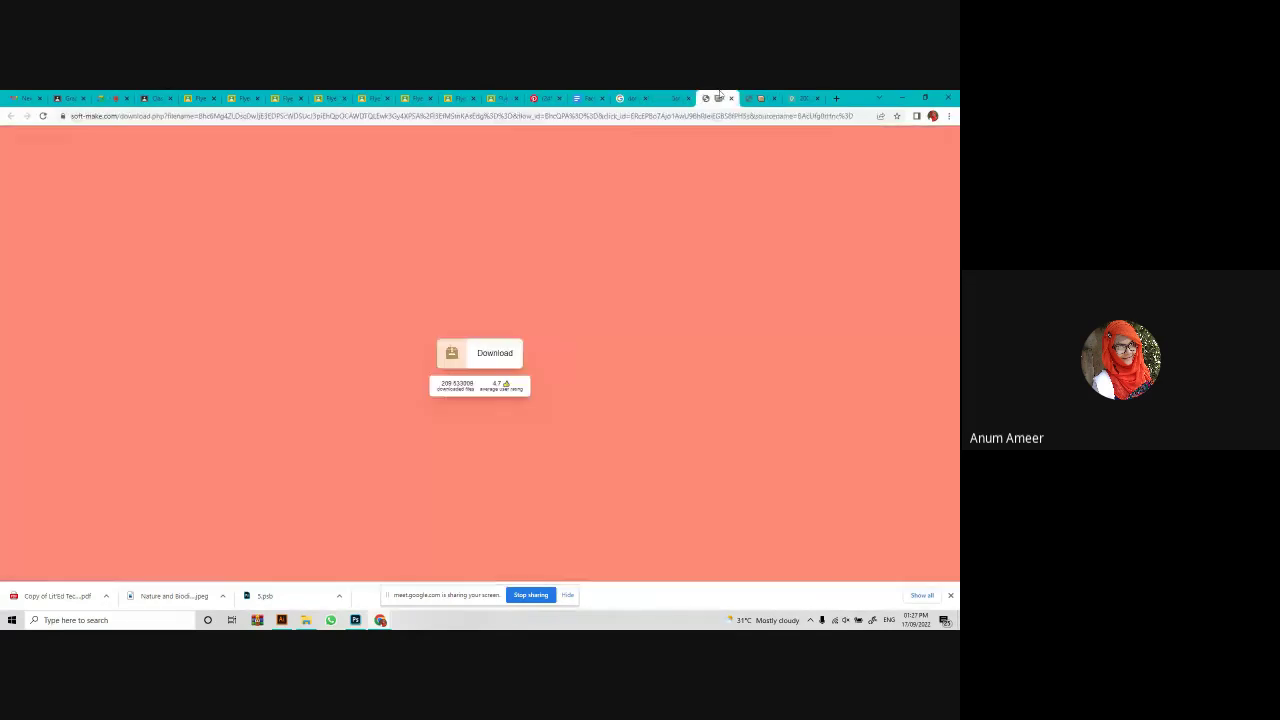
click(490, 353)
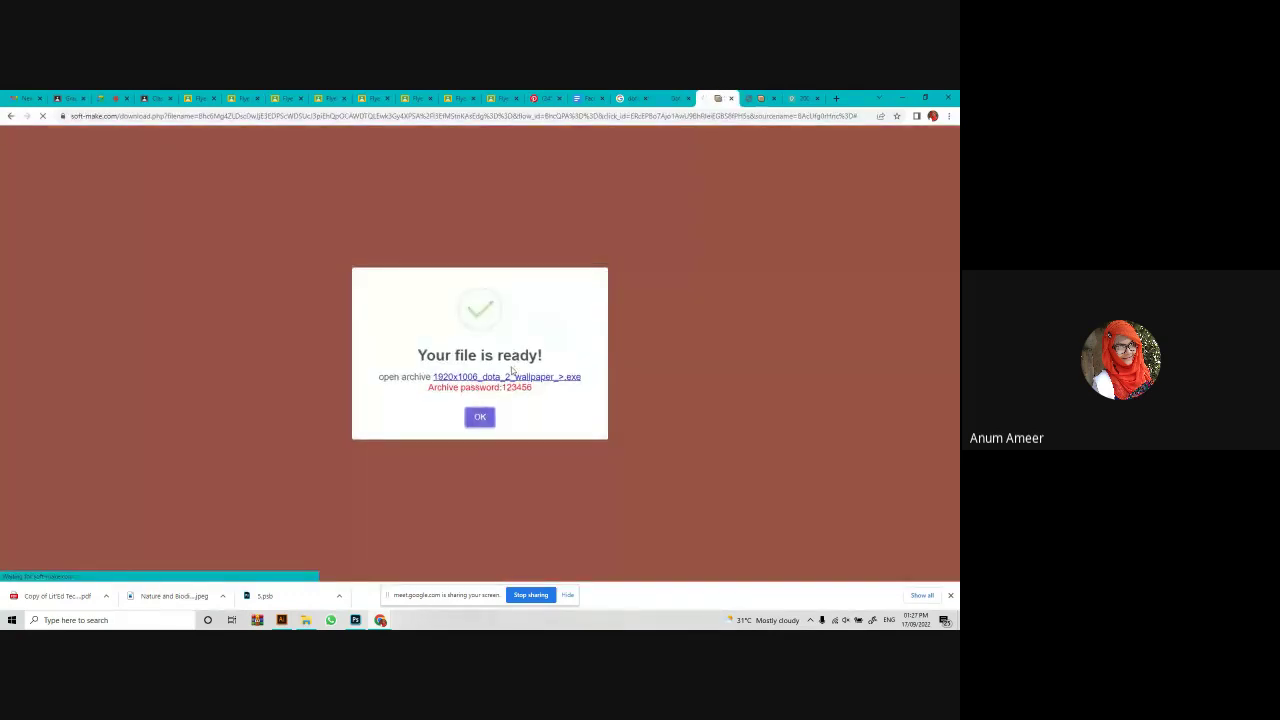
click(486, 418)
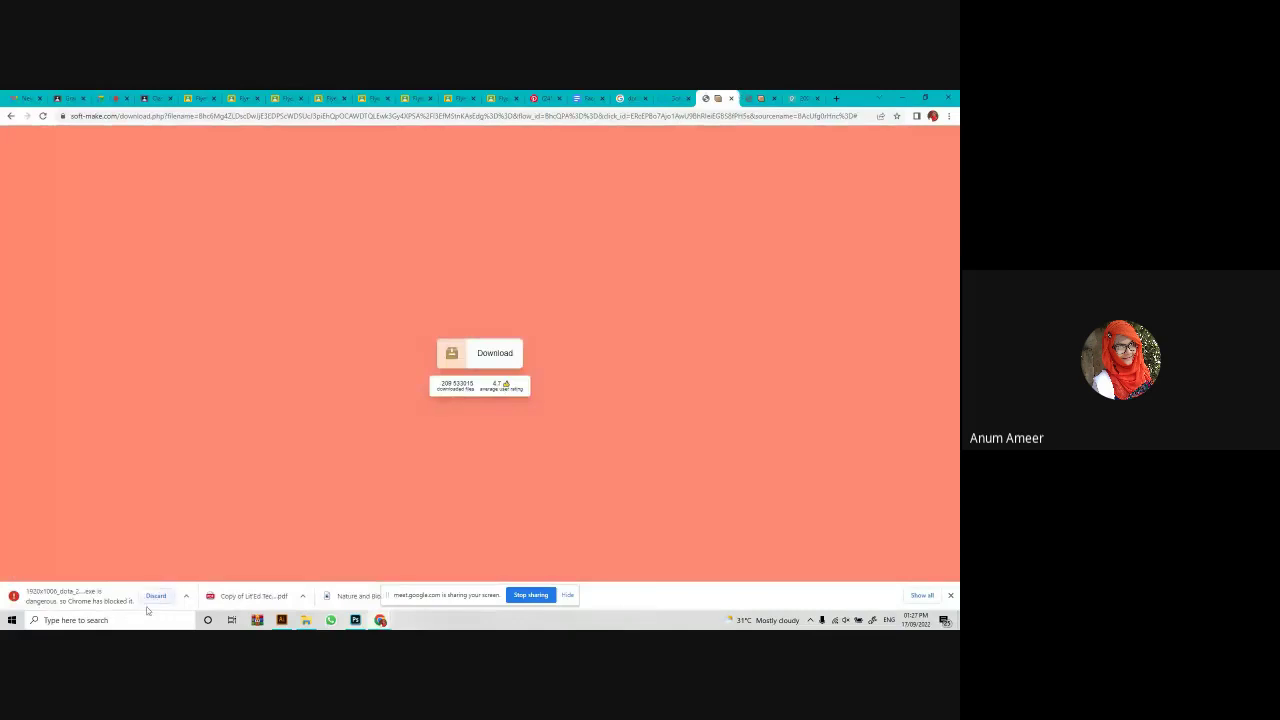
Download the full-resolution wallpaper image from WallpaperAccess, dismissing the ad, and switch to Photoshop.
click(672, 98)
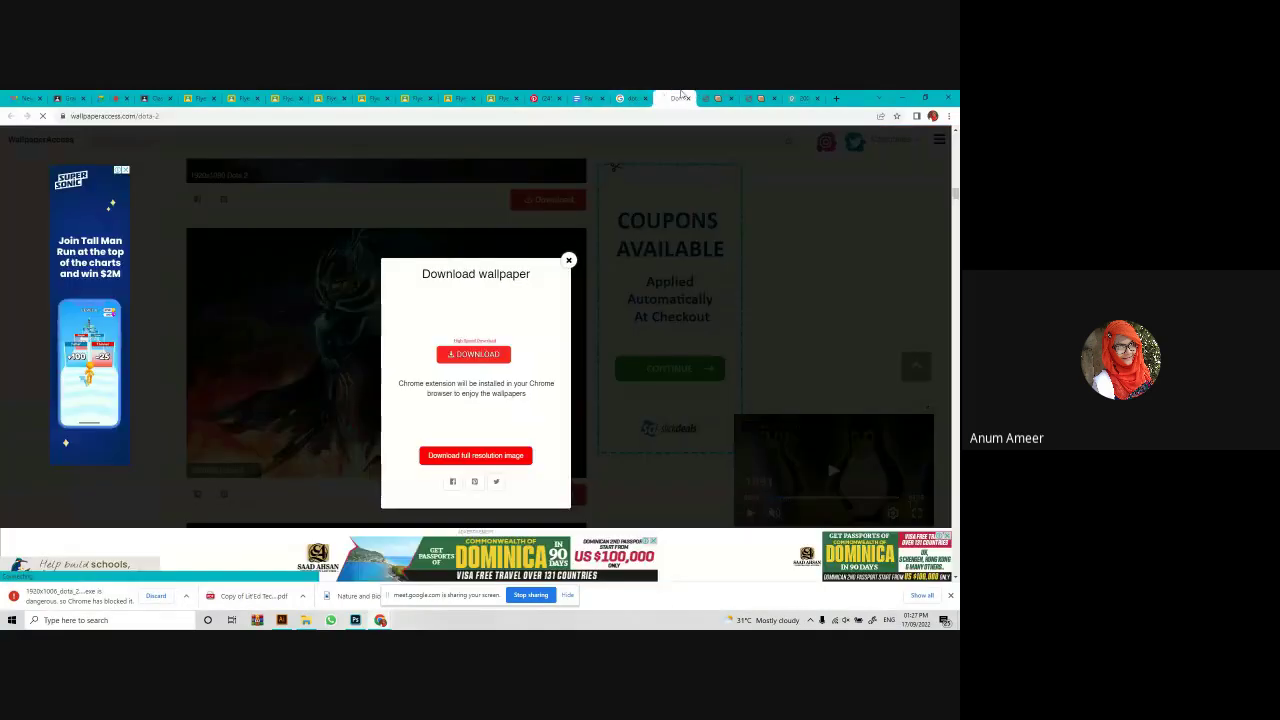
click(465, 458)
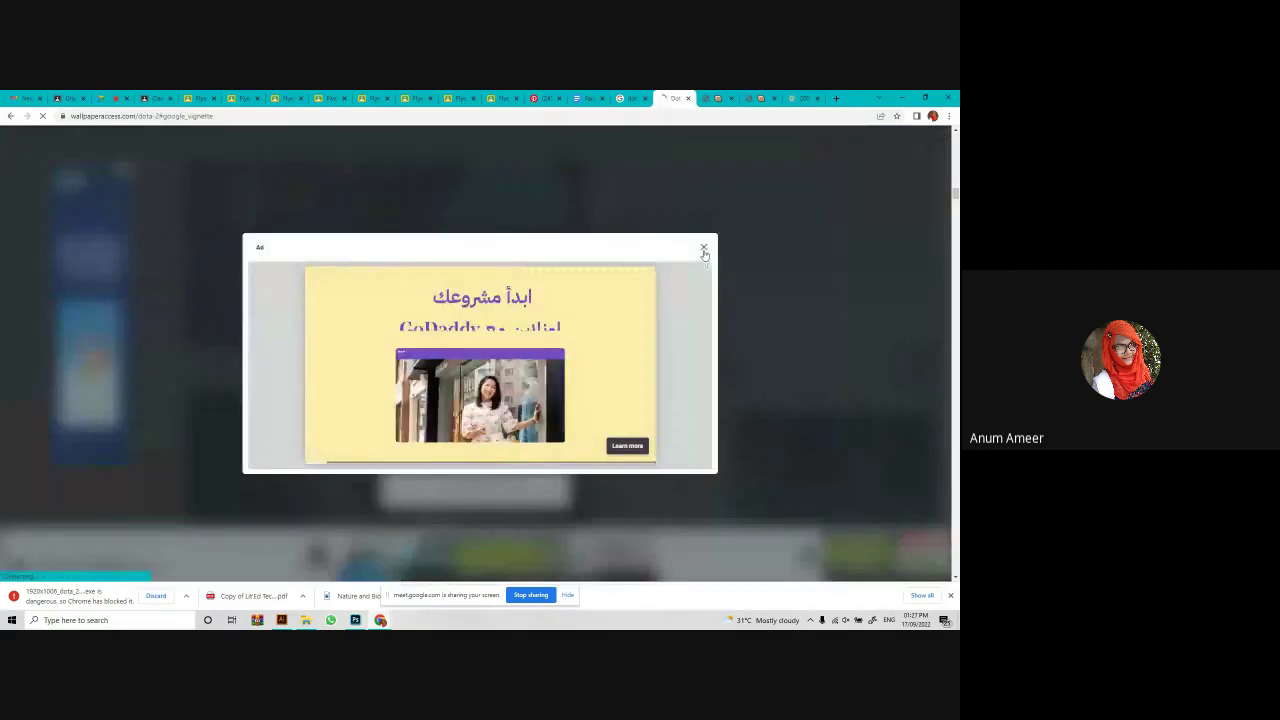
click(704, 250)
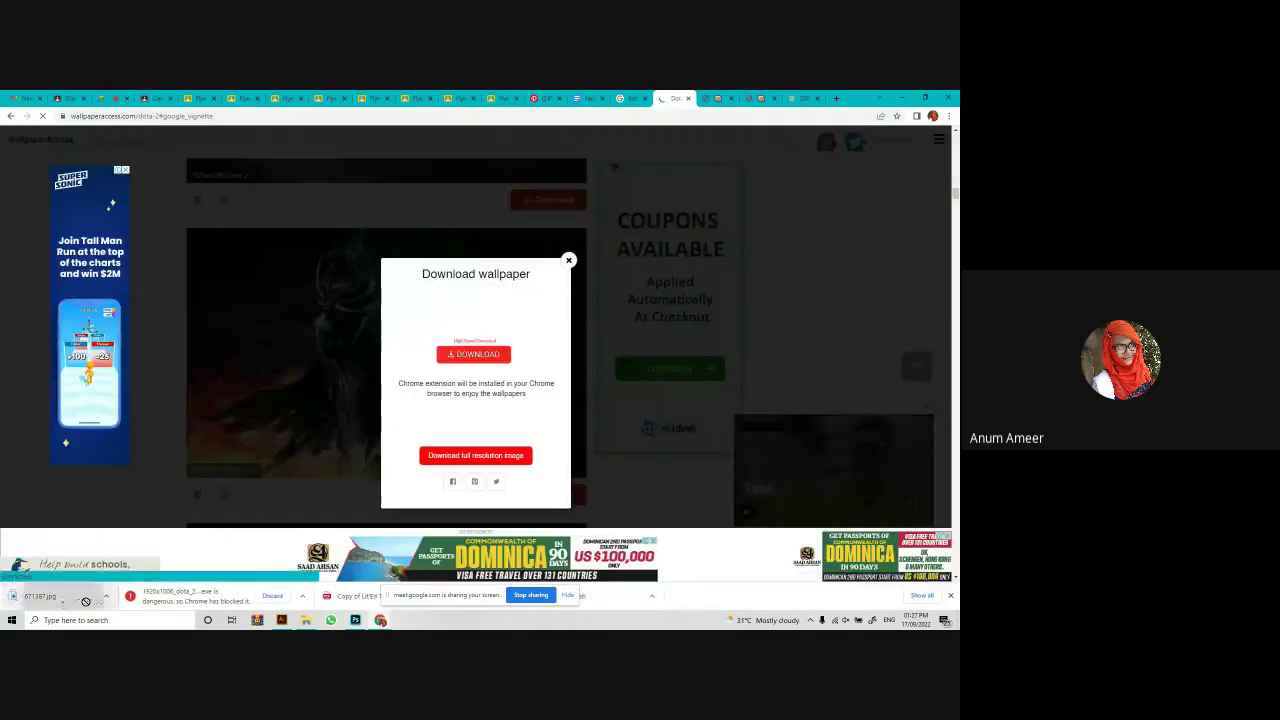
click(355, 620)
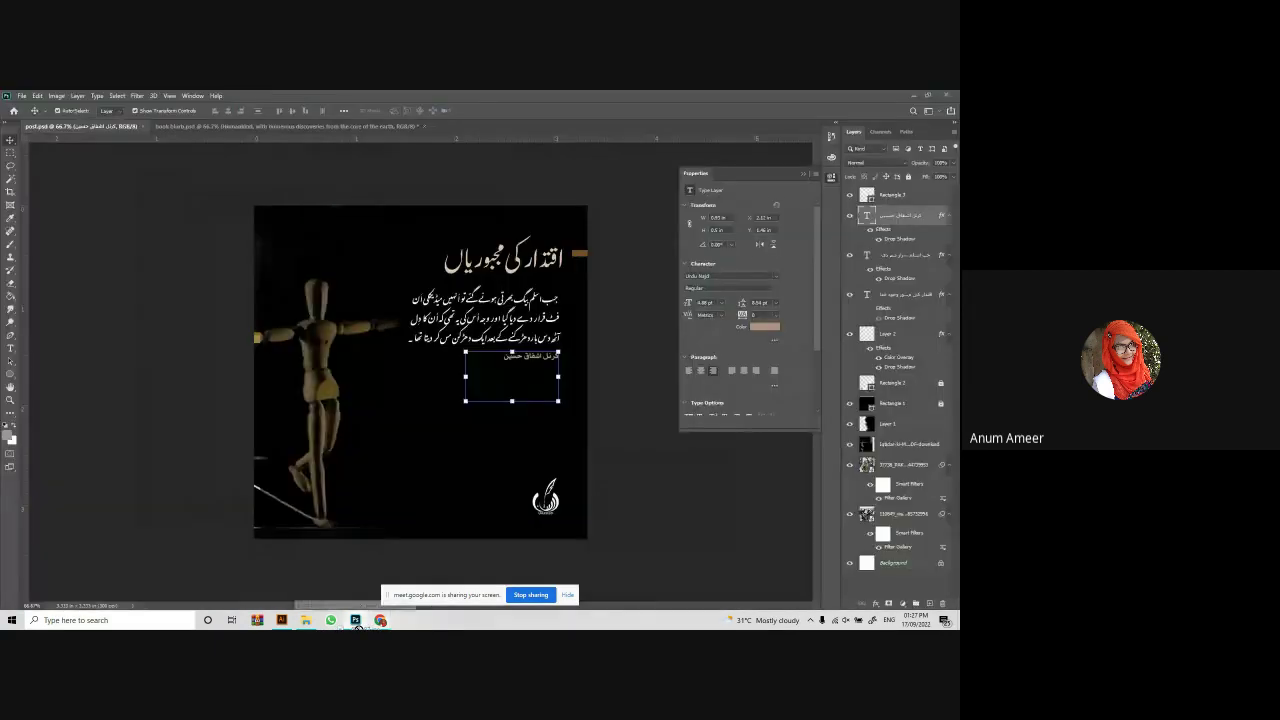
click(282, 126)
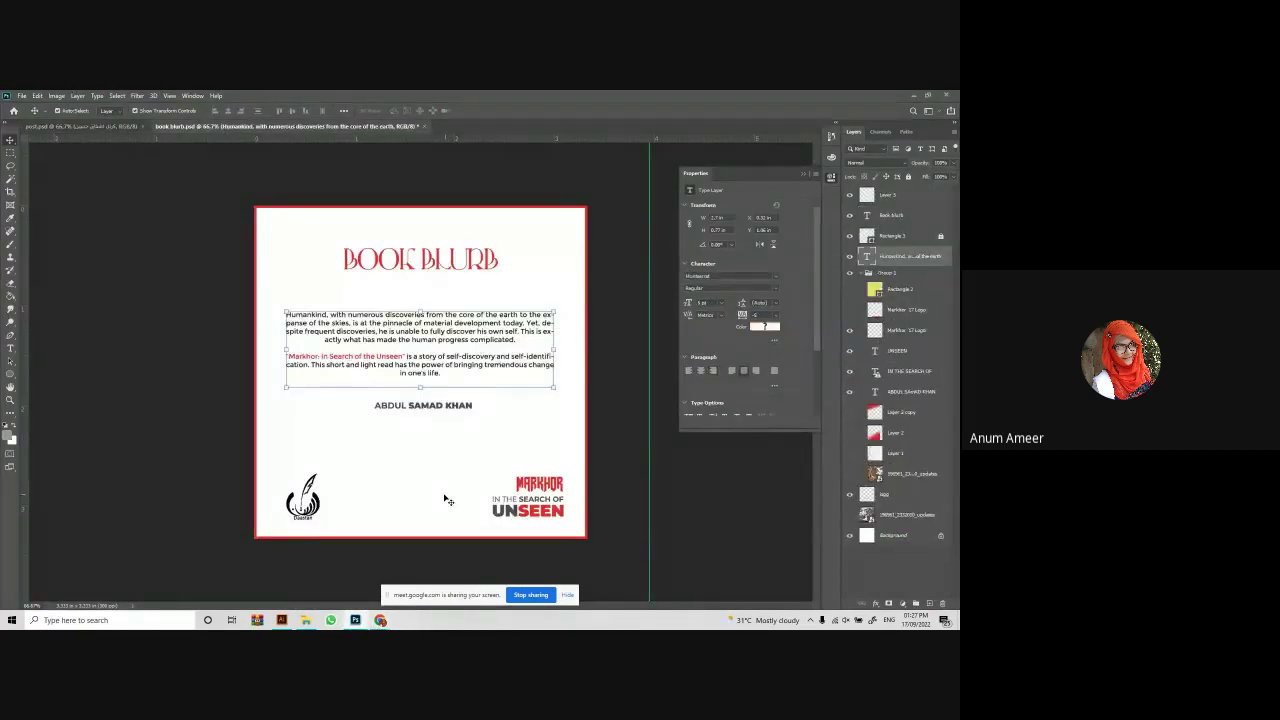
click(380, 620)
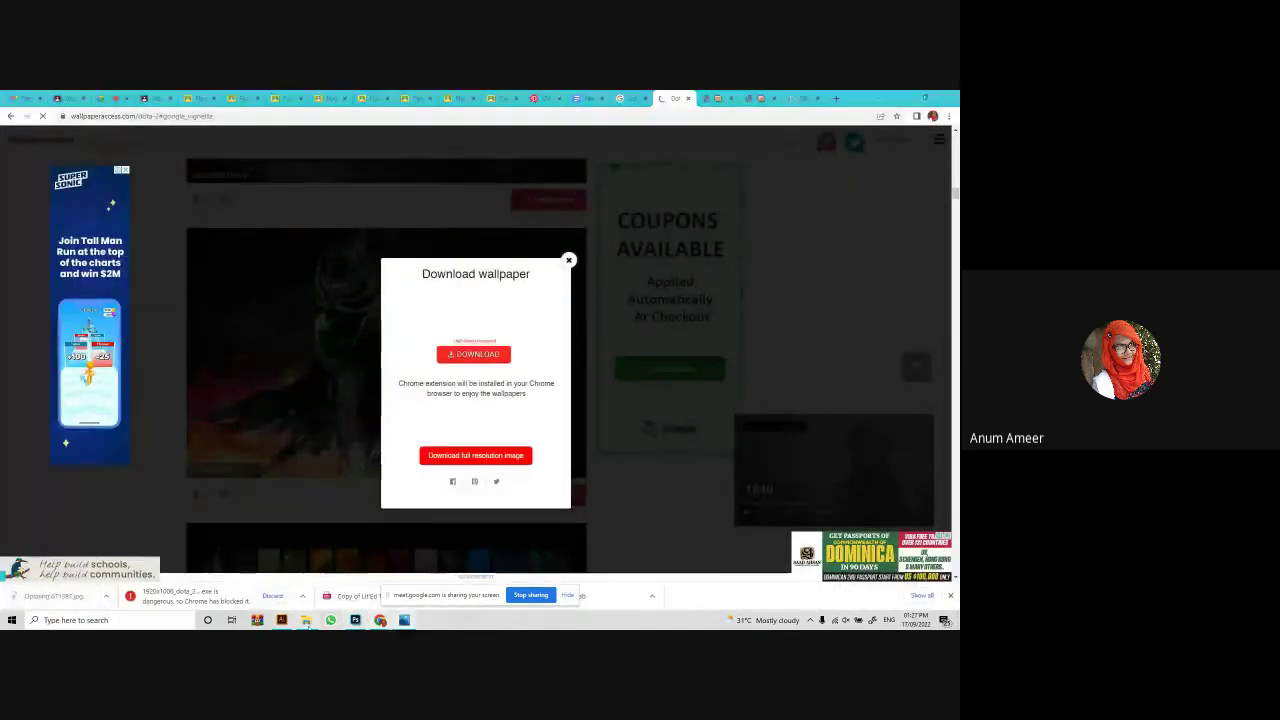
click(355, 620)
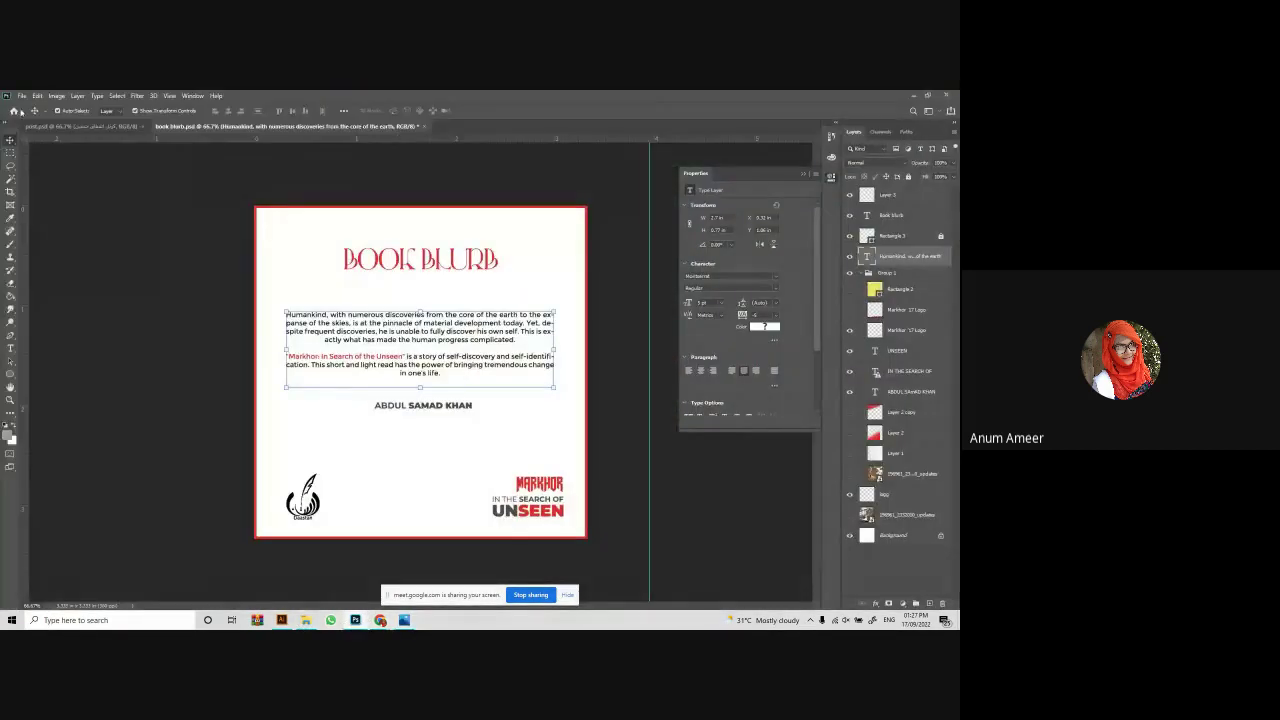
Create a new 1000 × 1000 pixel document in RGB Color mode with a white background.
click(22, 95)
click(30, 105)
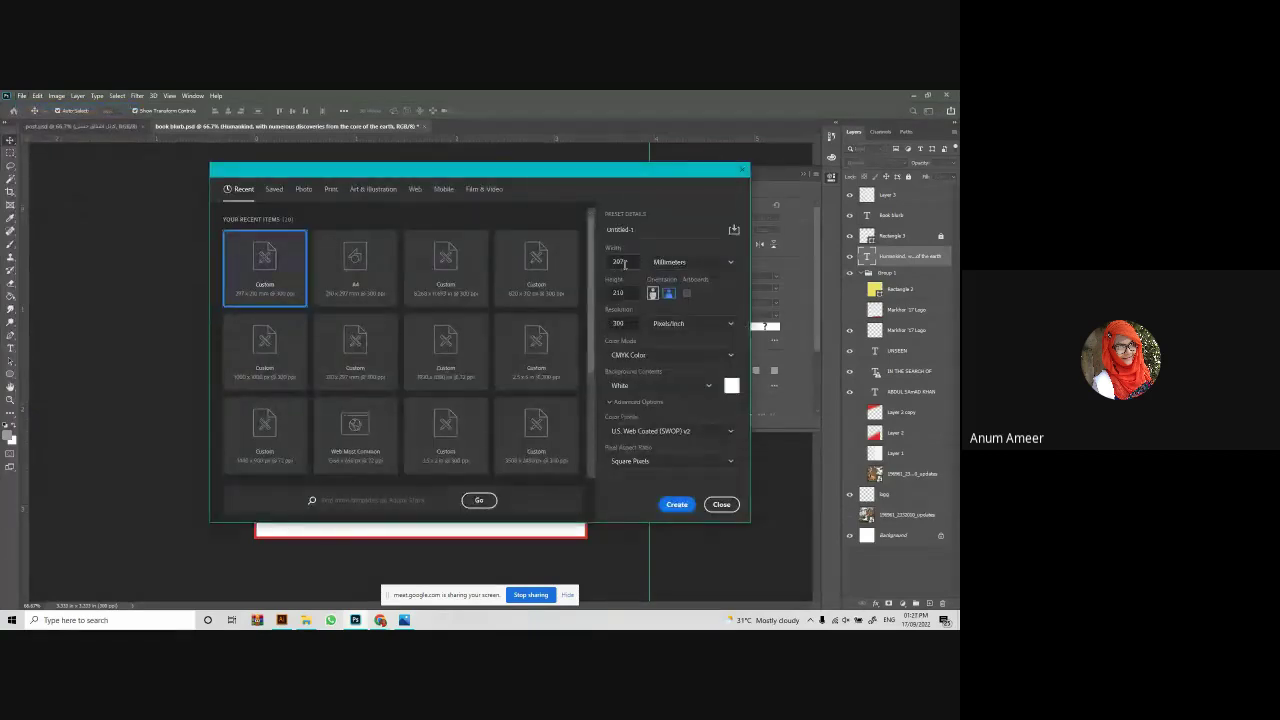
click(672, 261)
click(662, 281)
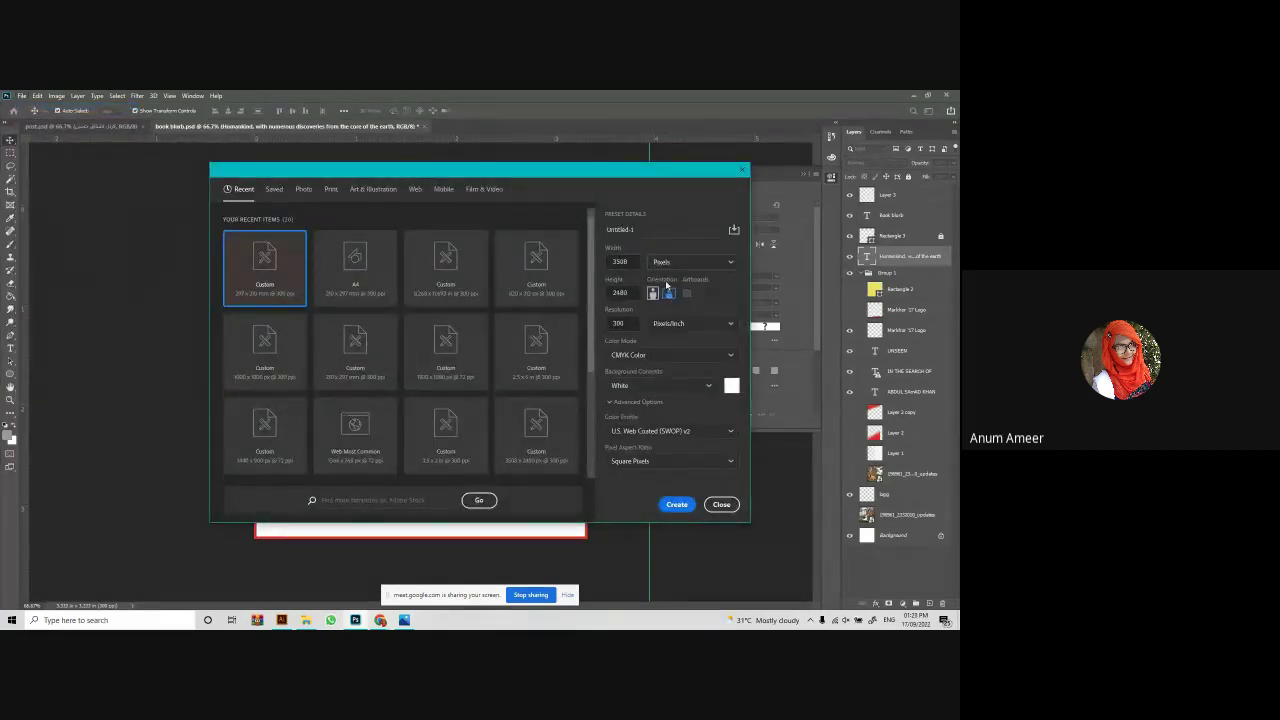
drag(632, 264, 596, 264)
text(1000)
drag(632, 292, 593, 292)
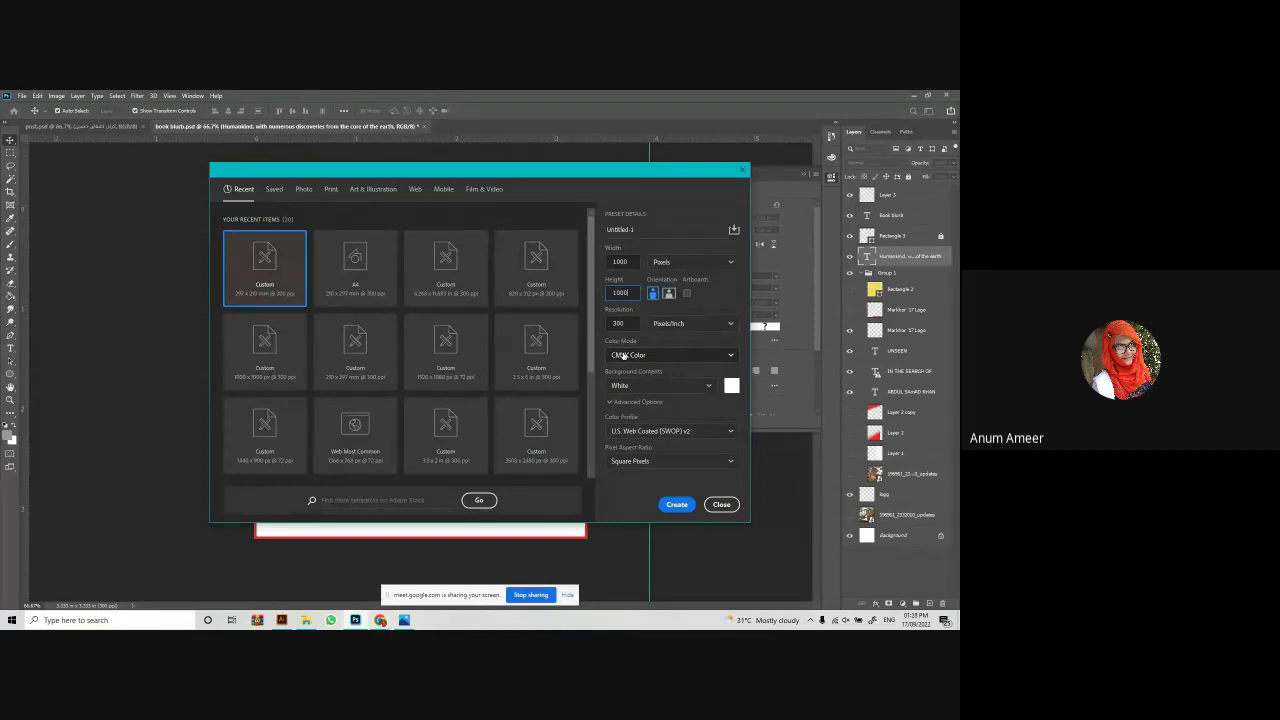
click(622, 355)
click(624, 413)
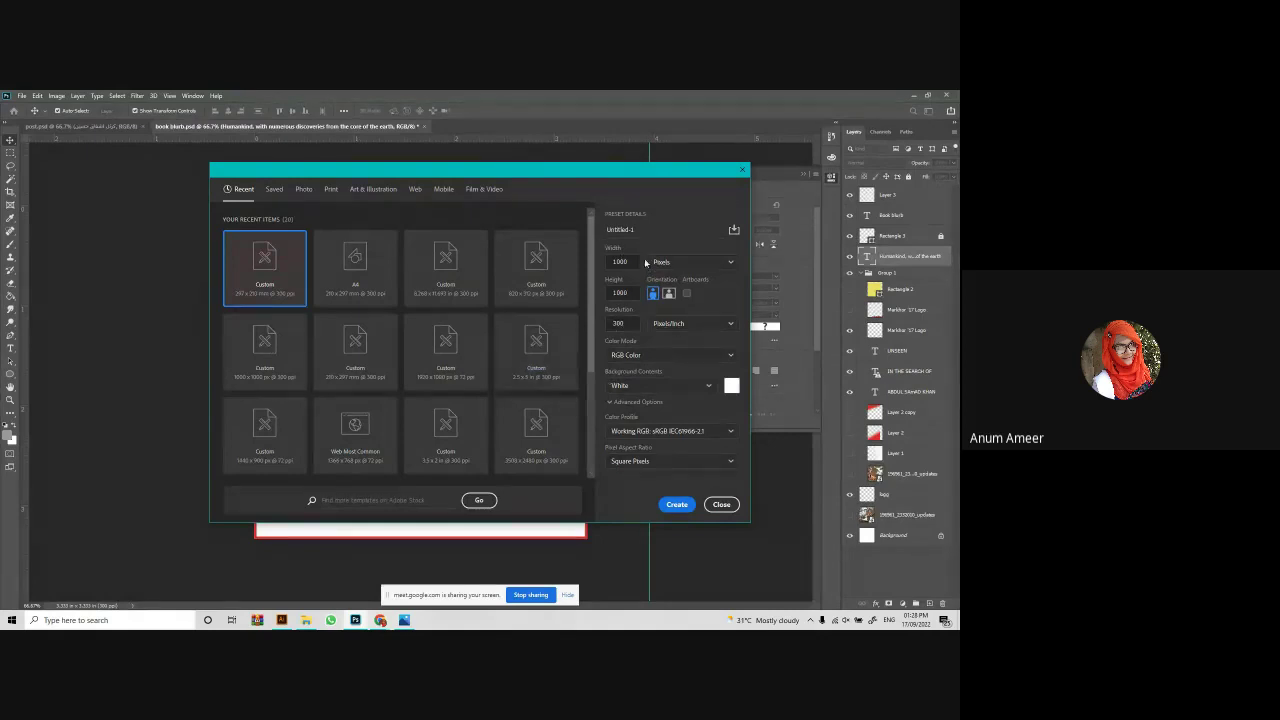
click(676, 504)
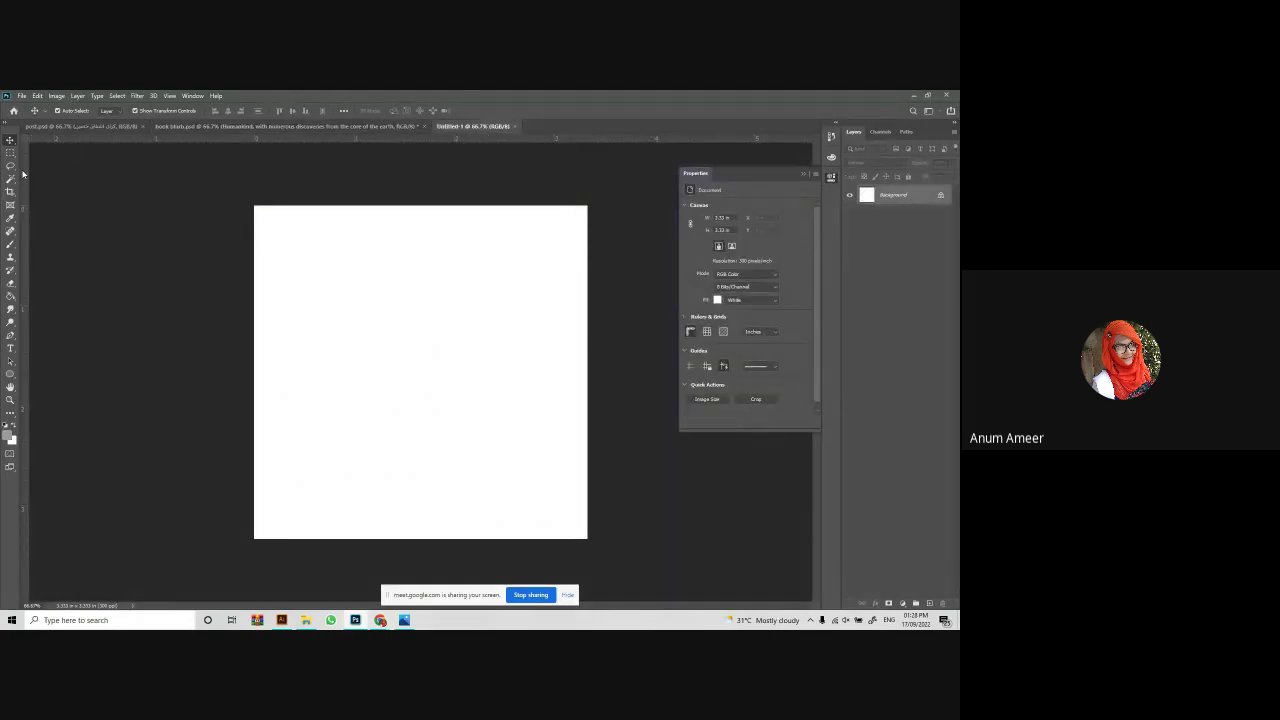
Place two vertical and two horizontal guides just inside the canvas edges as margins, nudging the lower guide slightly inward.
drag(22, 169, 265, 223)
drag(515, 141, 514, 221)
drag(22, 400, 578, 414)
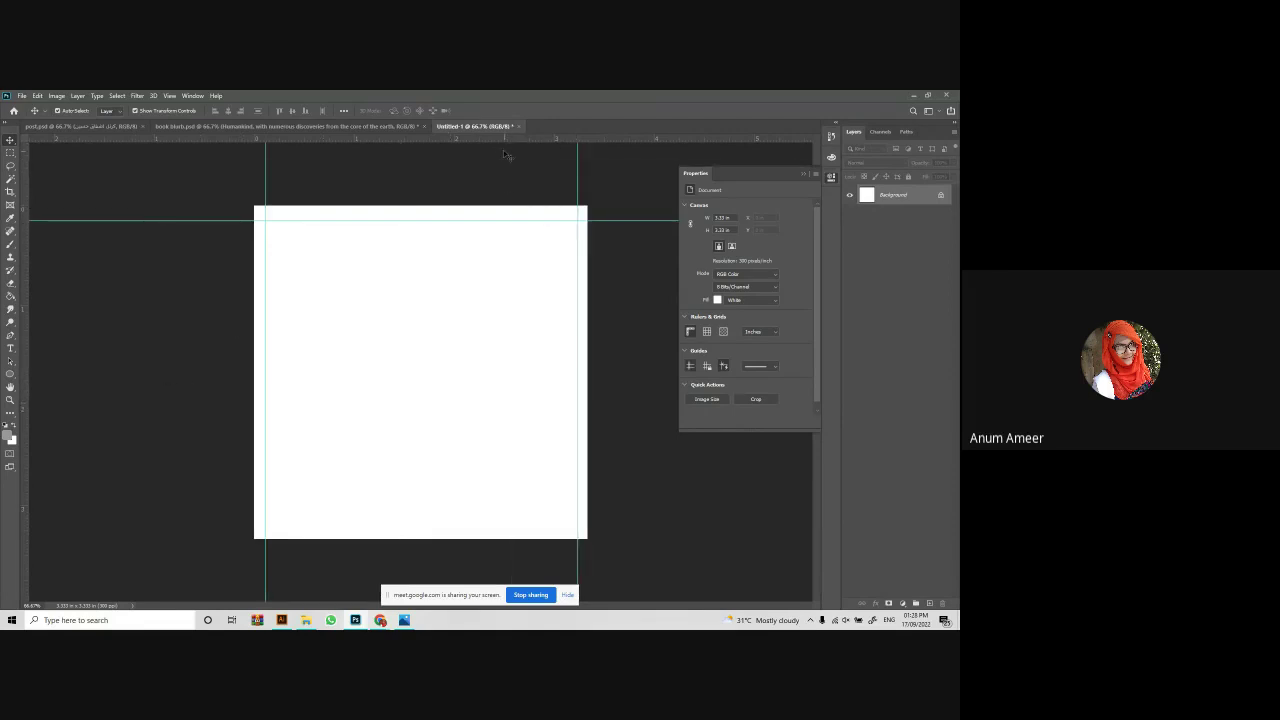
drag(500, 138, 503, 530)
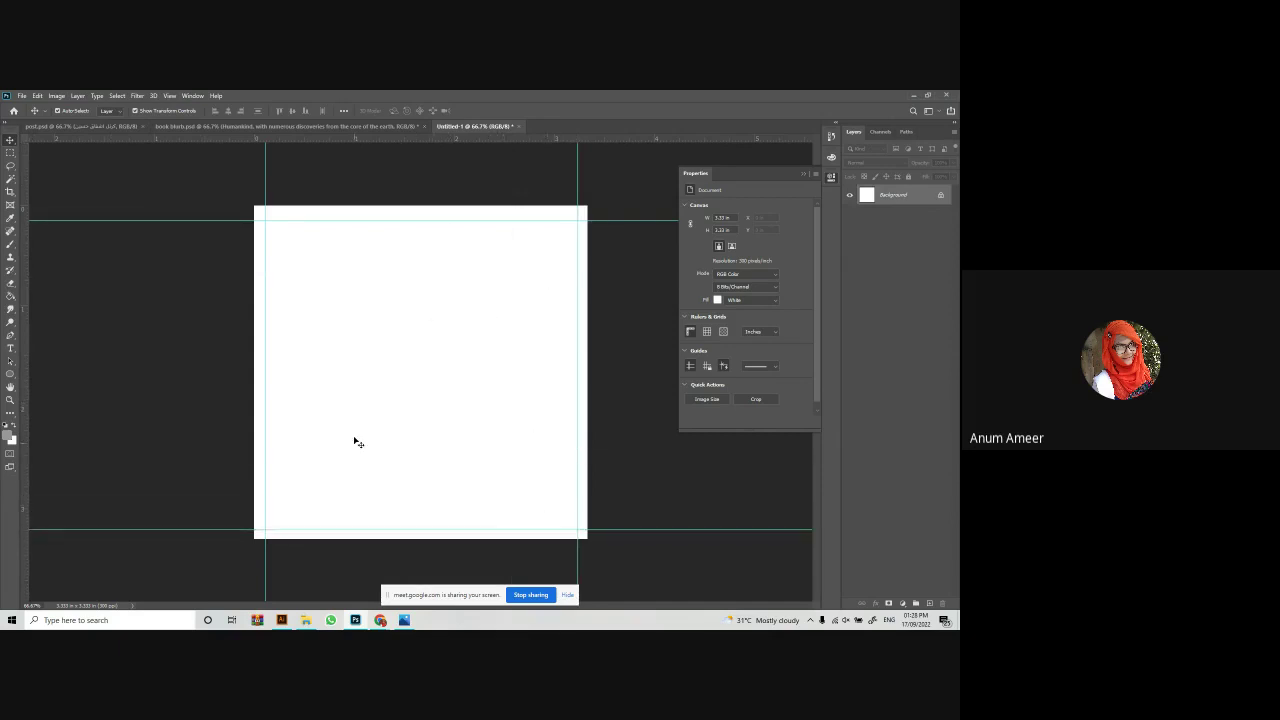
drag(410, 531, 408, 522)
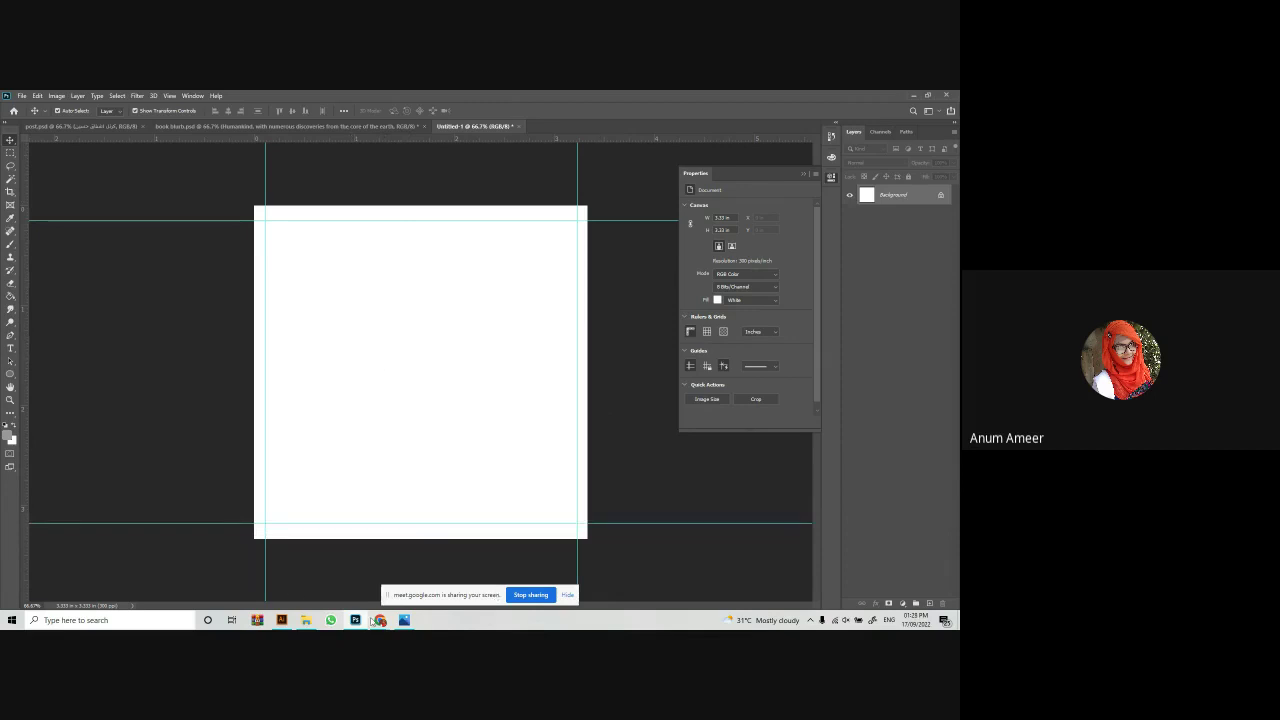
Bring the downloaded Dota 2 wallpaper from the browser into the new square document.
click(312, 623)
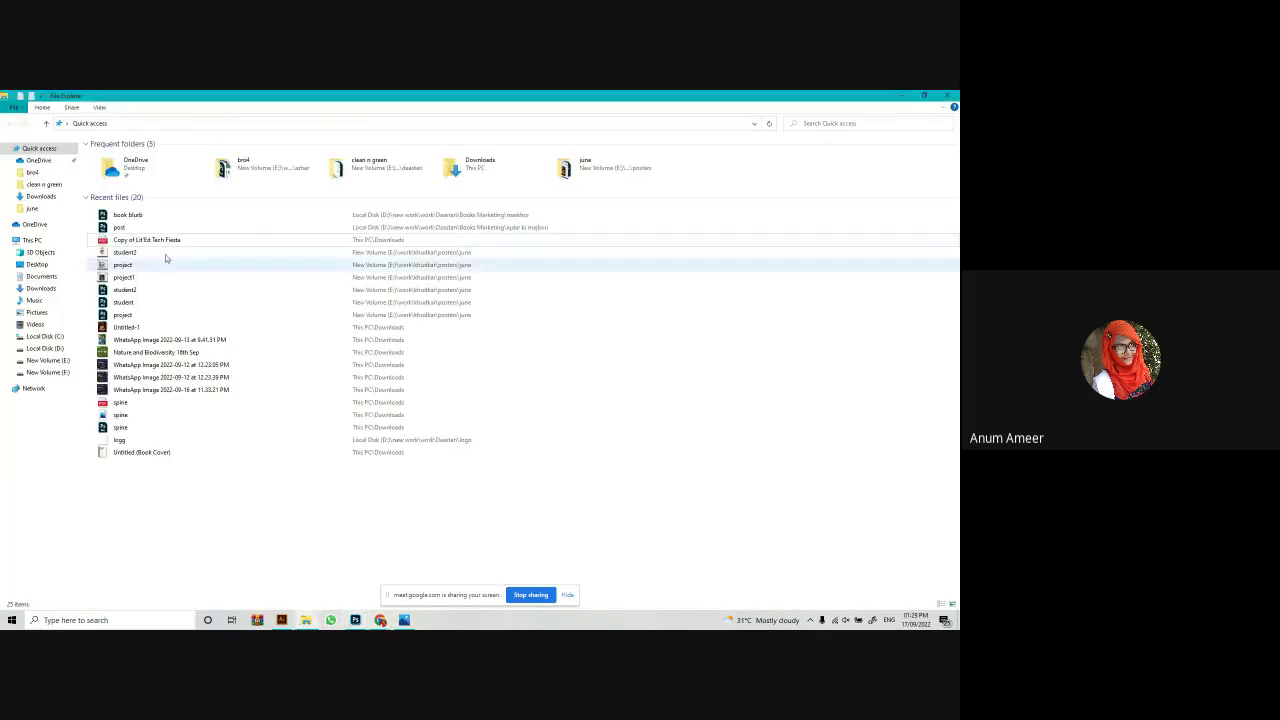
mouse_move(380, 620)
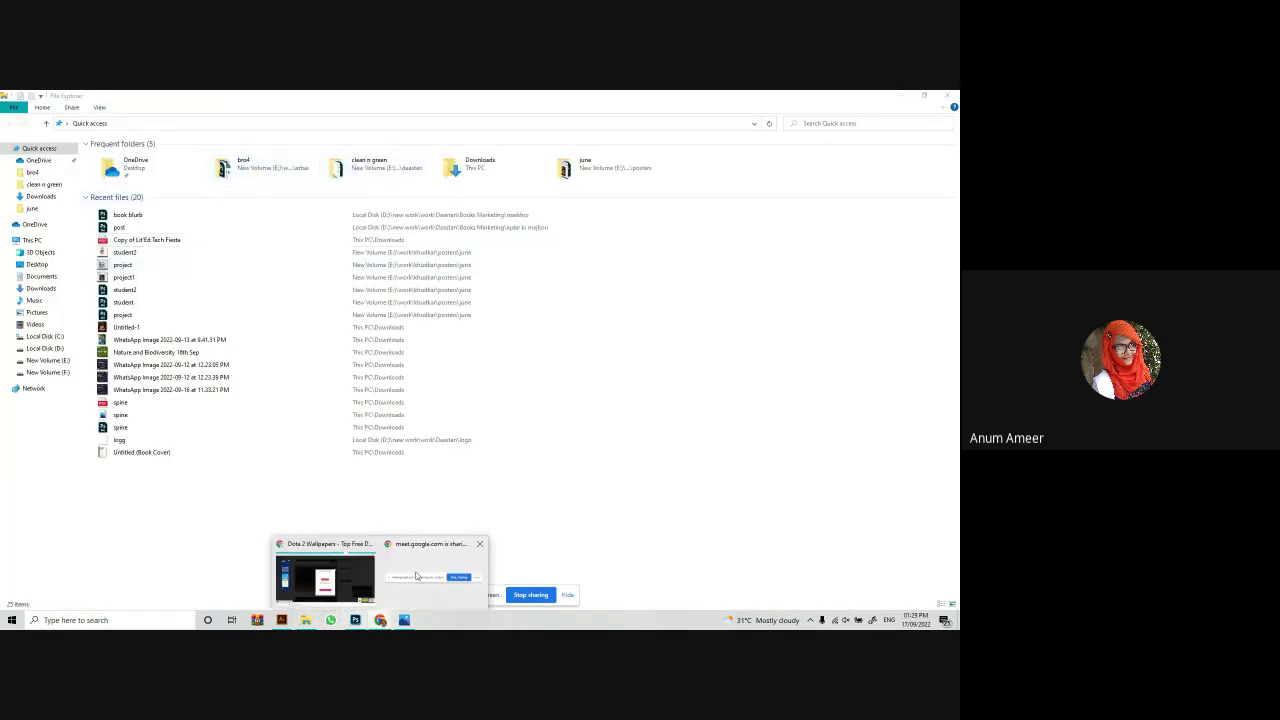
click(320, 570)
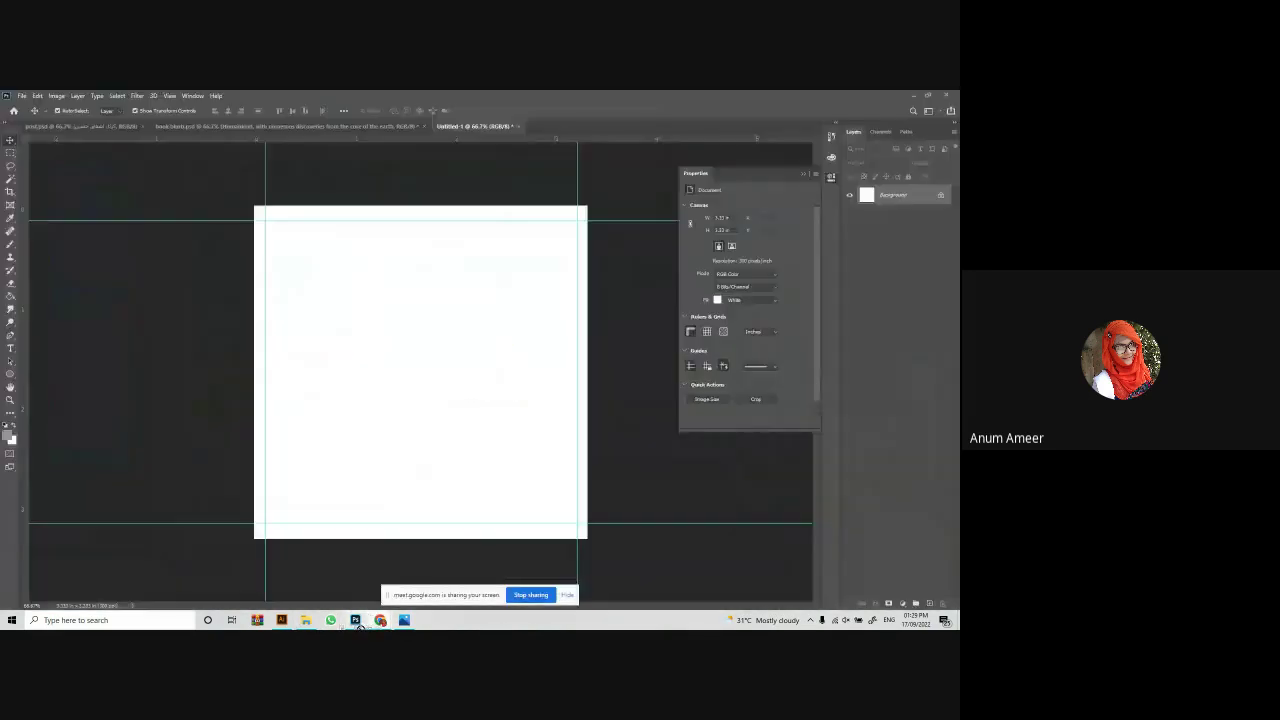
click(355, 620)
drag(423, 410, 424, 411)
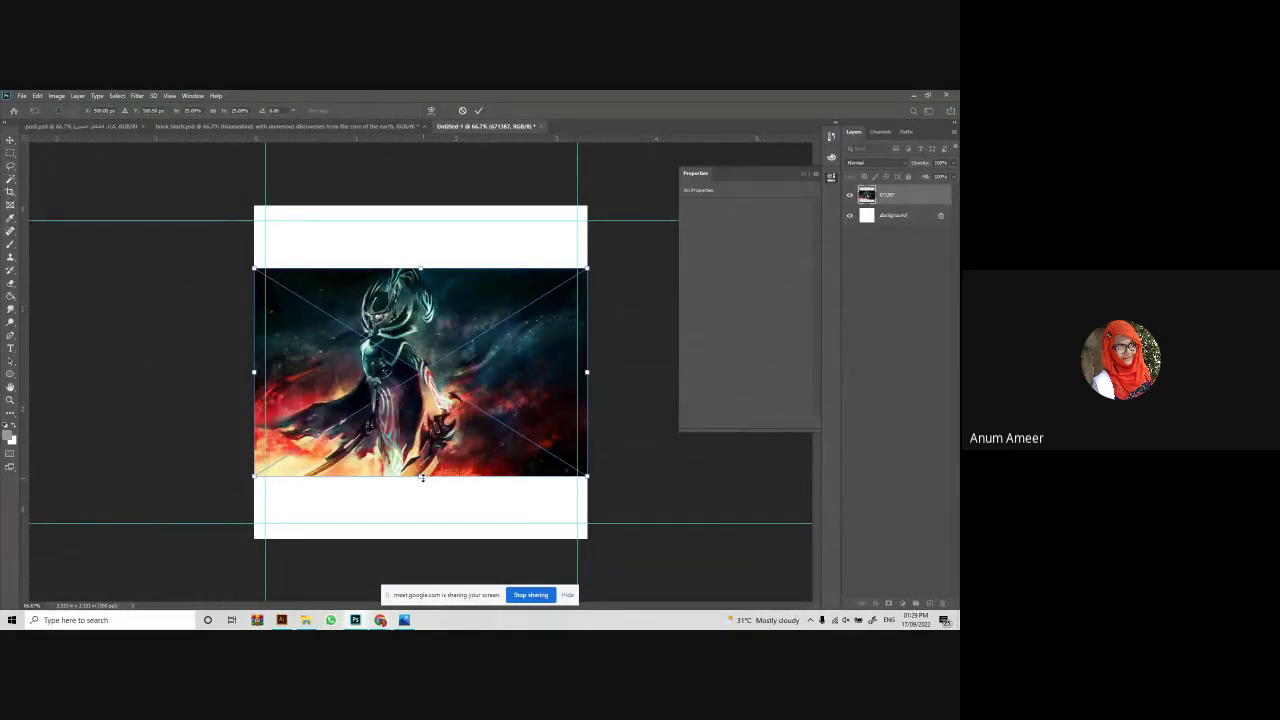
Enlarge and reposition the placed wallpaper so it covers the whole canvas, and commit the placement.
drag(423, 477, 503, 480)
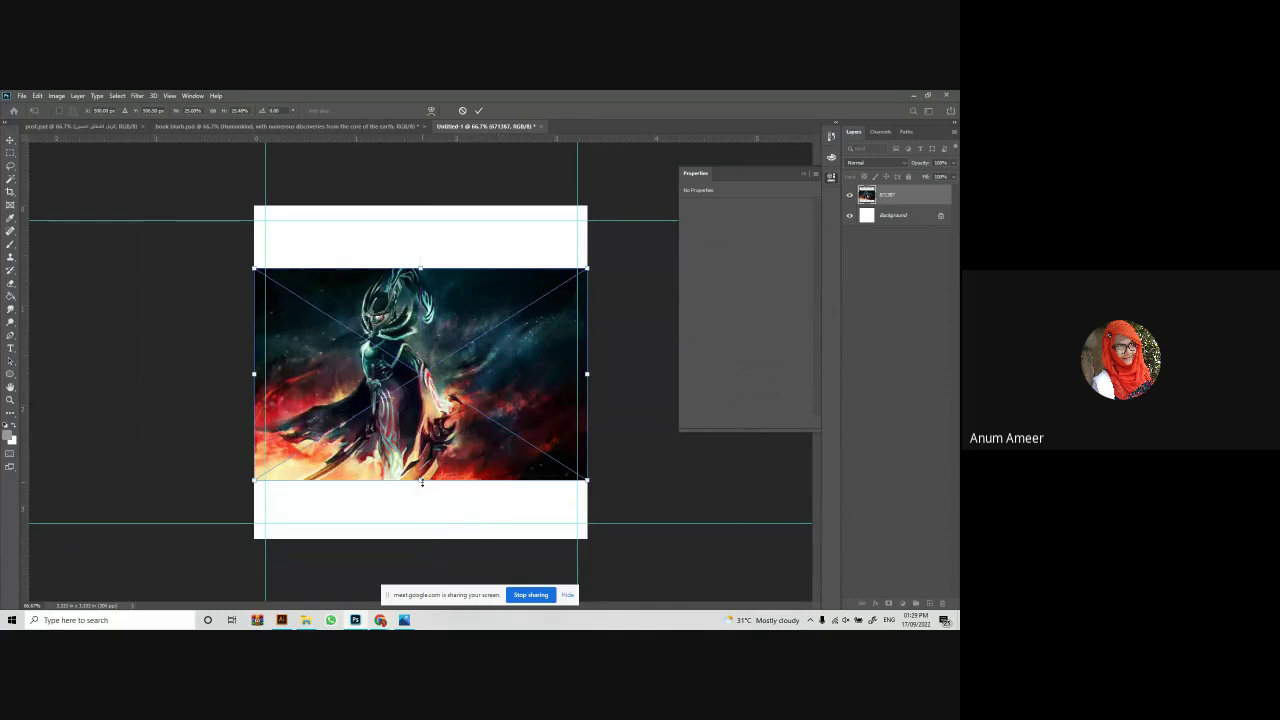
drag(421, 482, 397, 405)
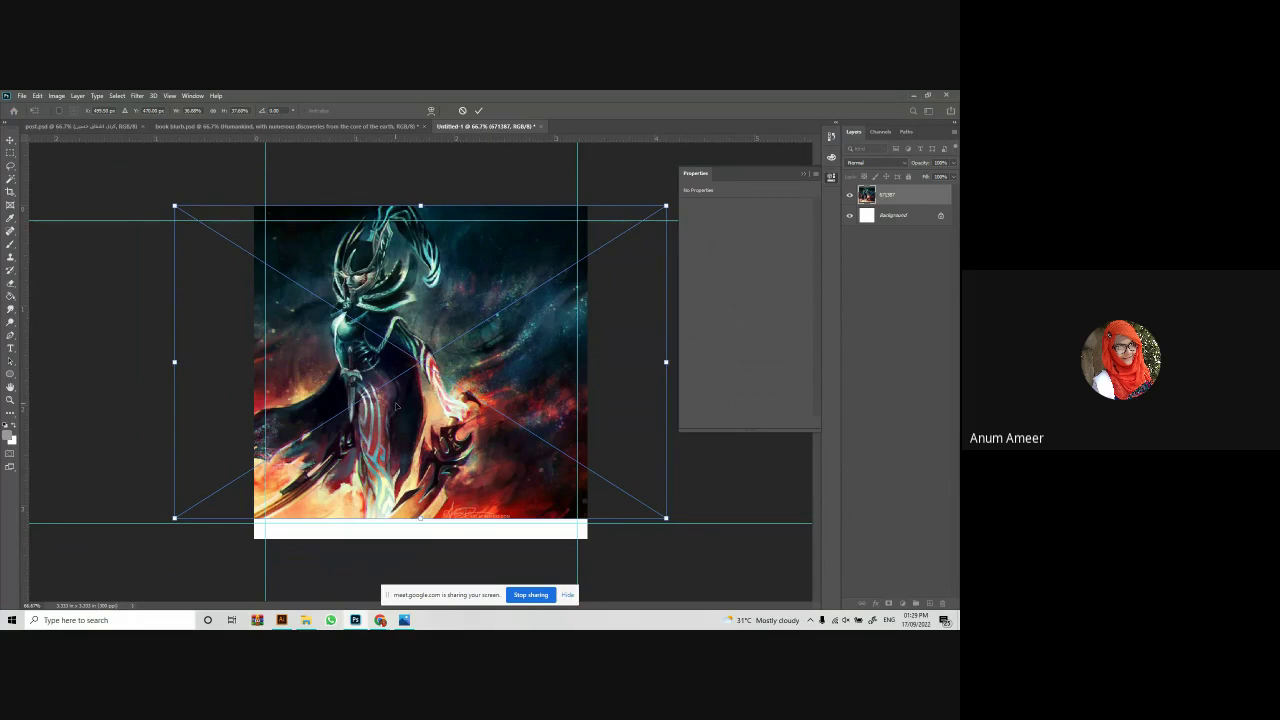
drag(407, 505, 448, 470)
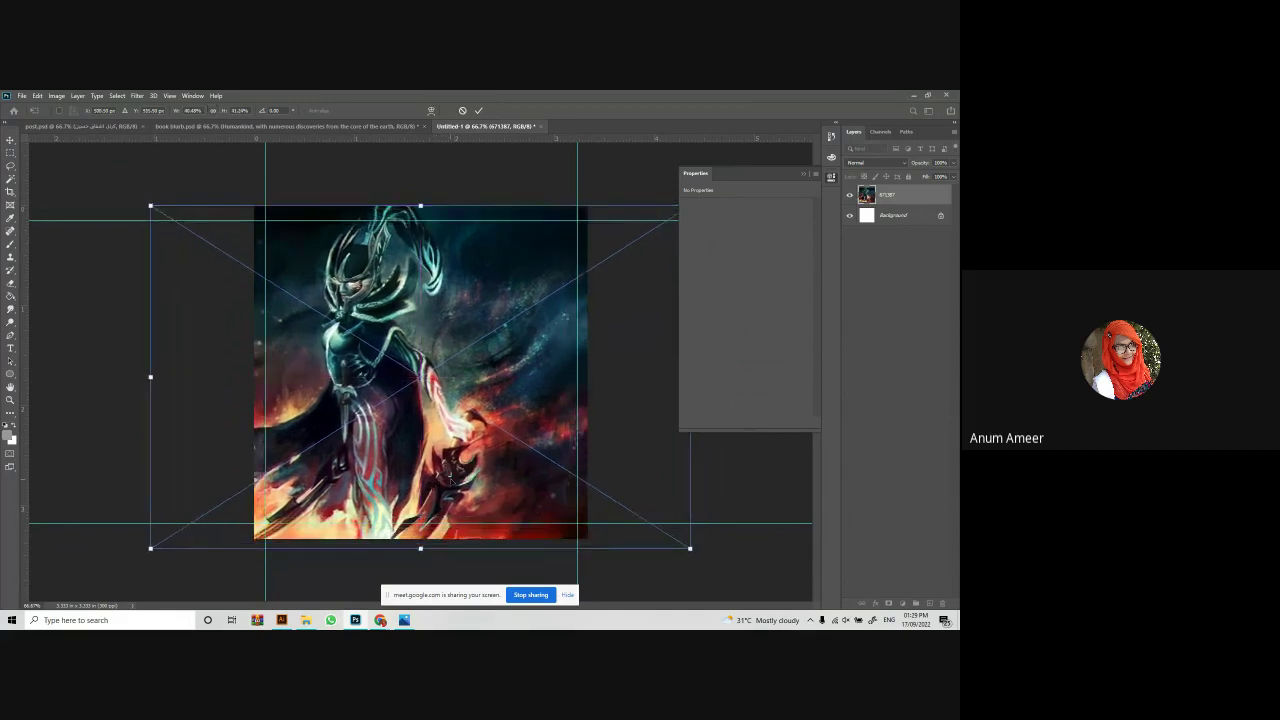
click(478, 110)
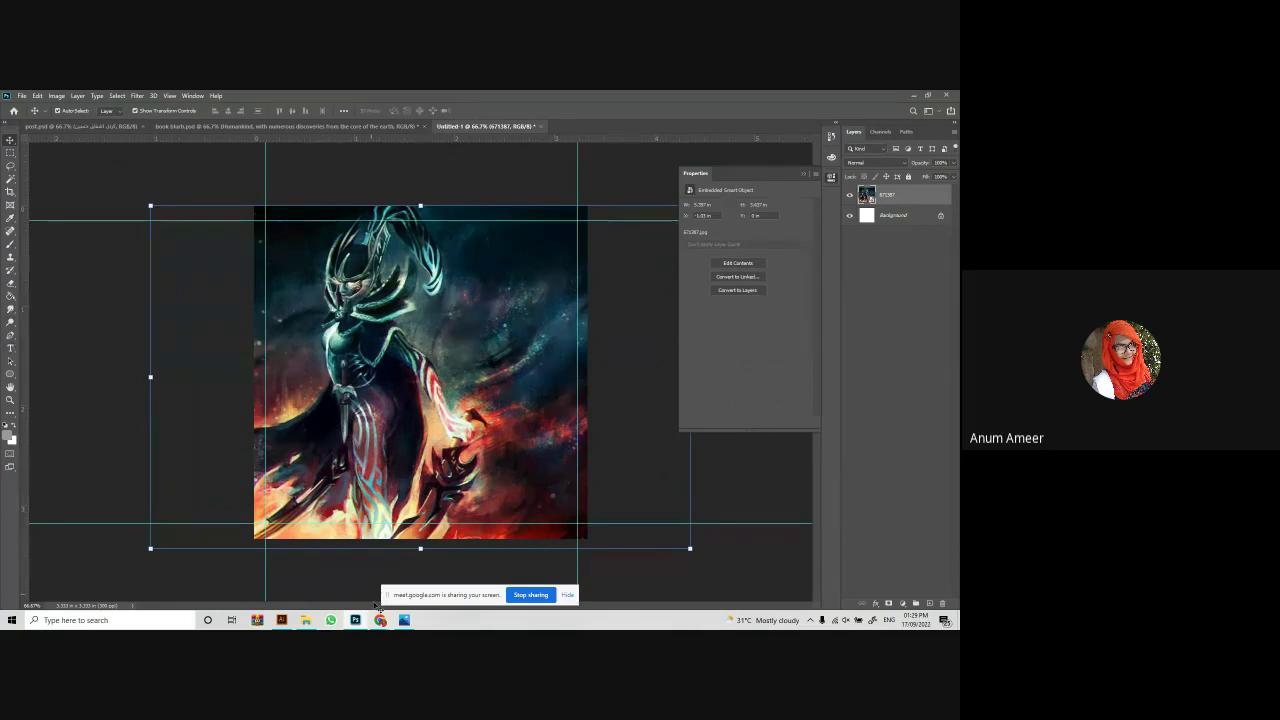
Copy the subtitle "Let the Battle begin" from the Games poster brief in Google Docs and return to Photoshop.
mouse_move(380, 618)
click(326, 572)
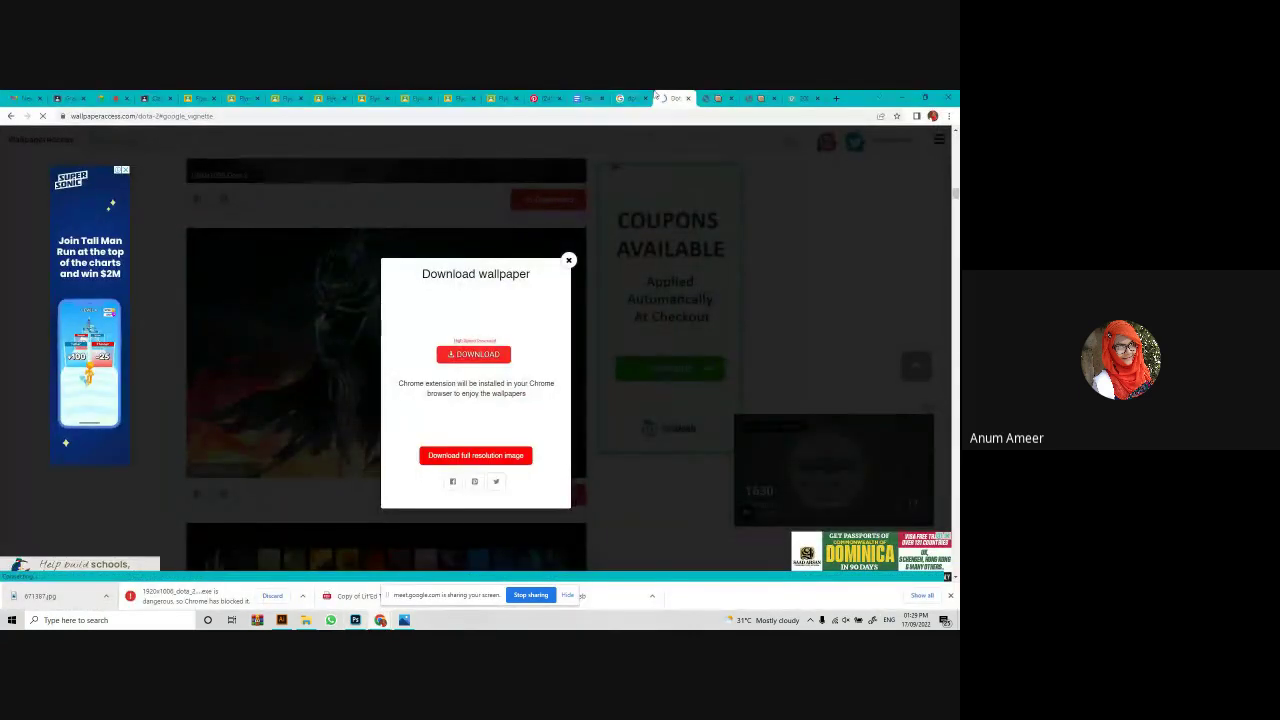
click(580, 97)
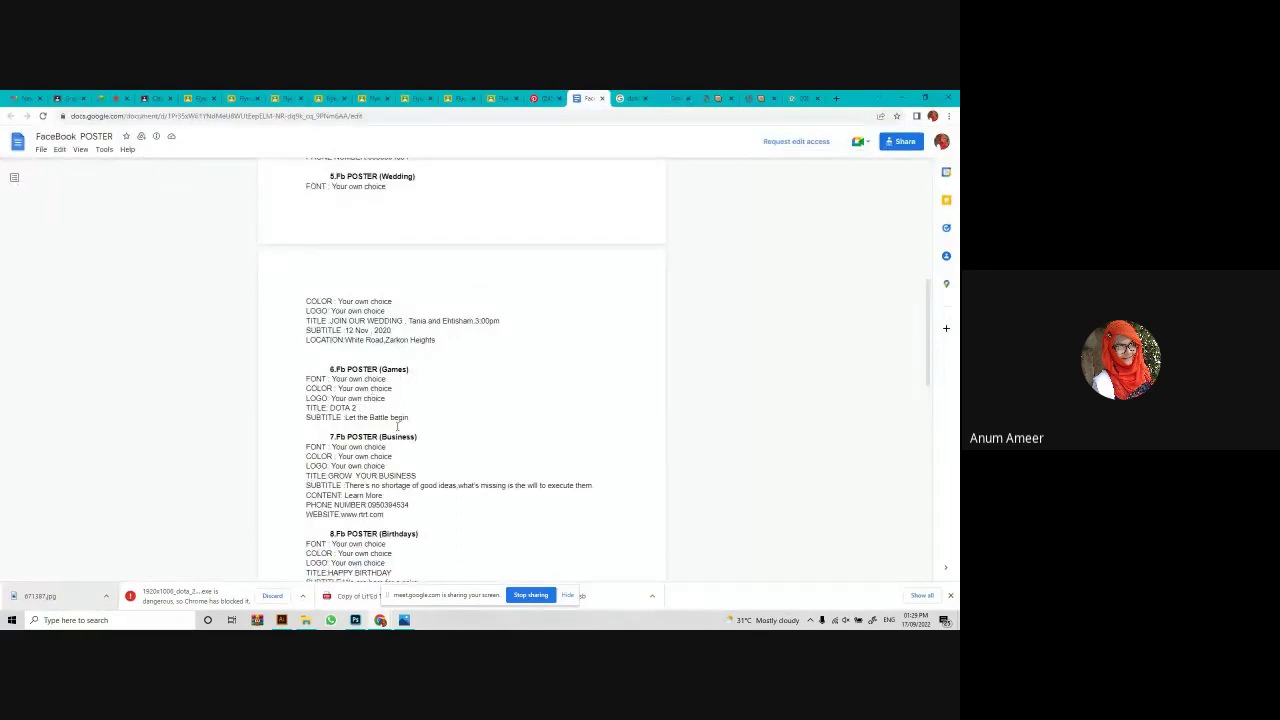
drag(412, 417, 349, 417)
click(356, 620)
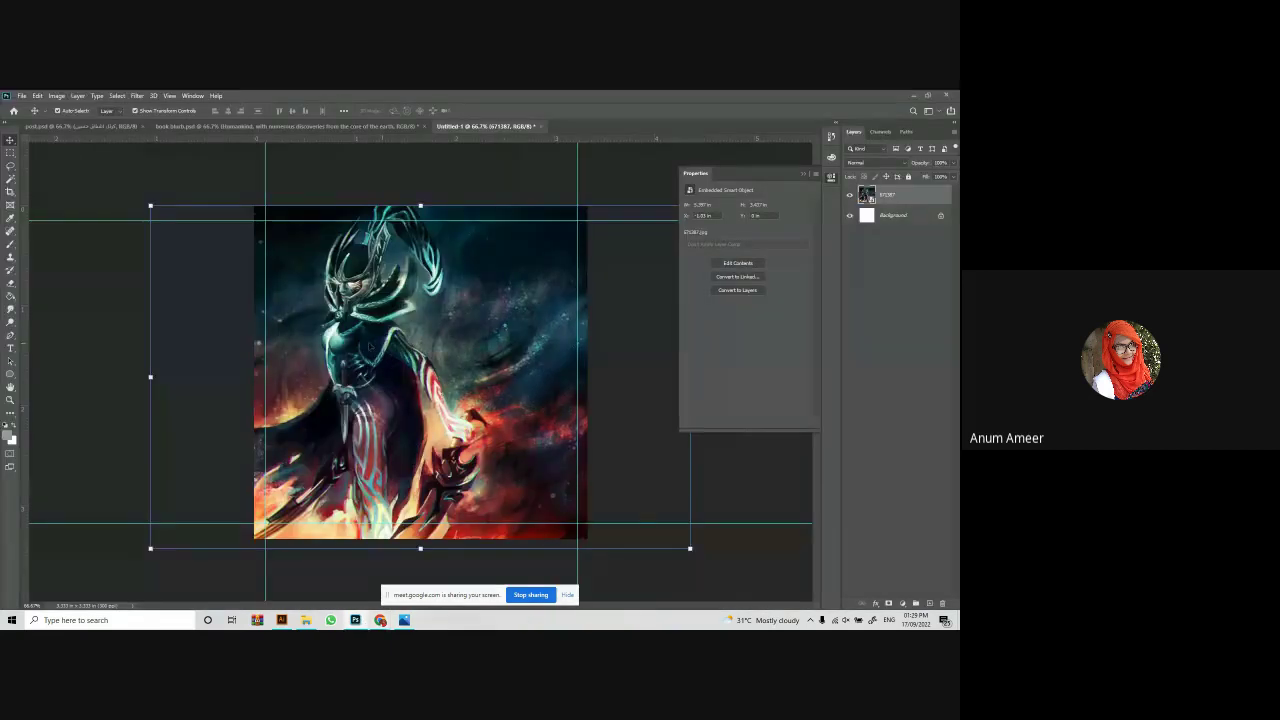
Lock the wallpaper layer and add a text box about 2.3 in wide across the figure reading "Let the Battle begin".
click(907, 177)
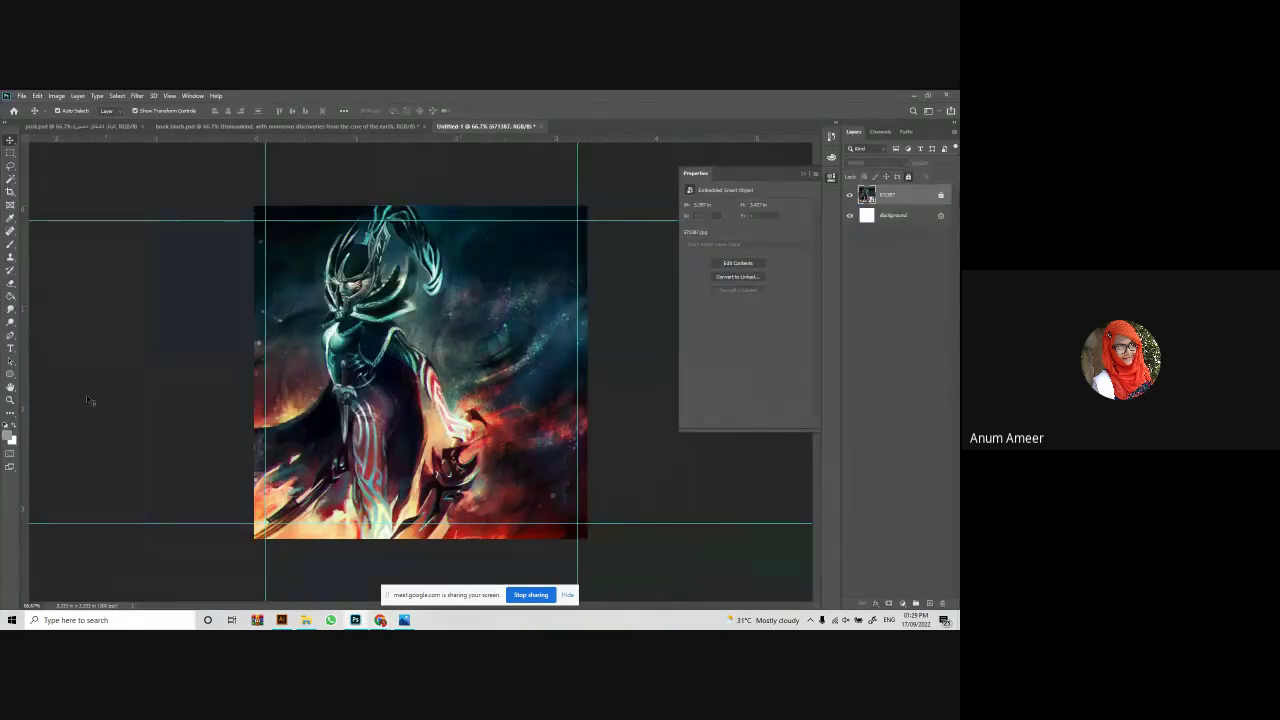
click(10, 348)
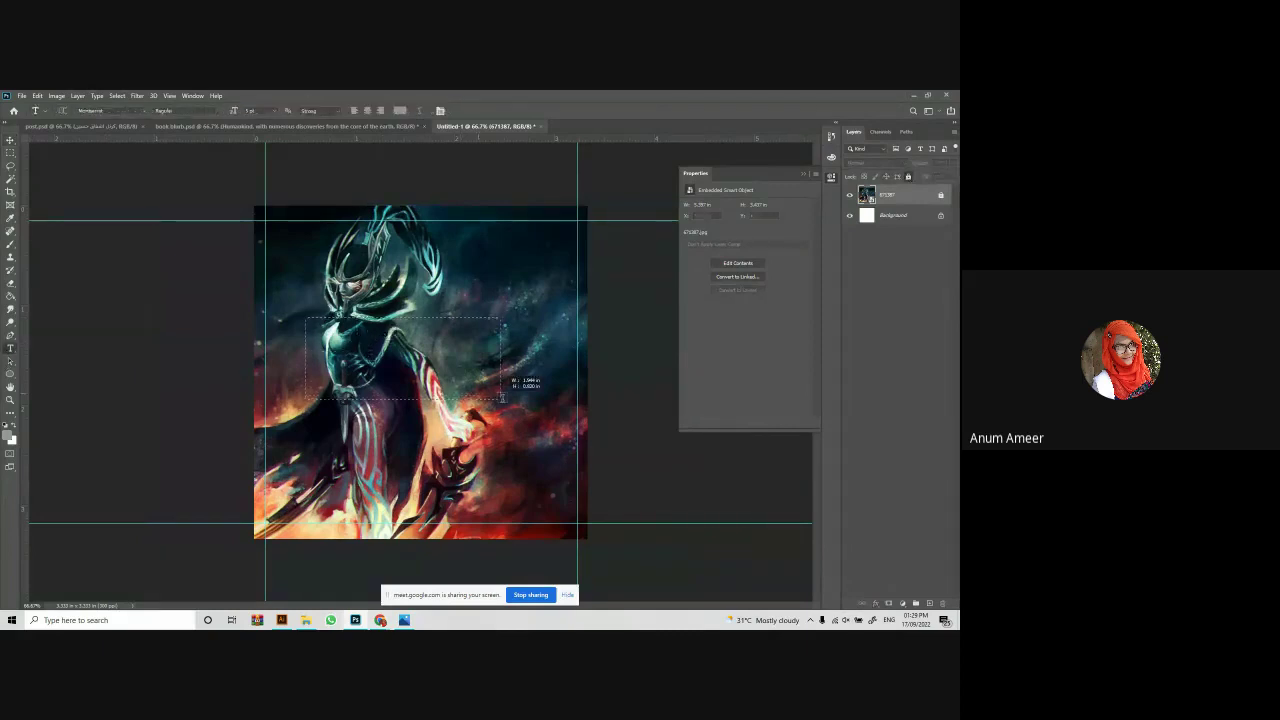
drag(535, 398, 305, 318)
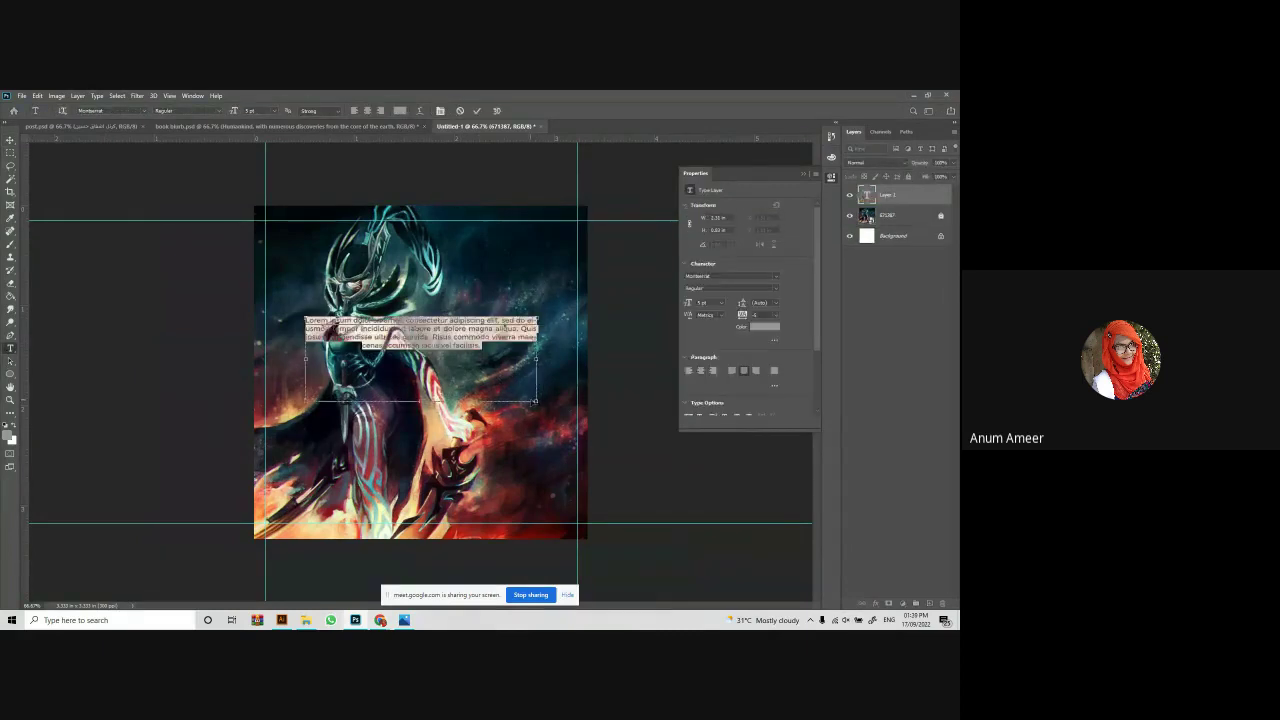
text(Let the Battle Begin!)
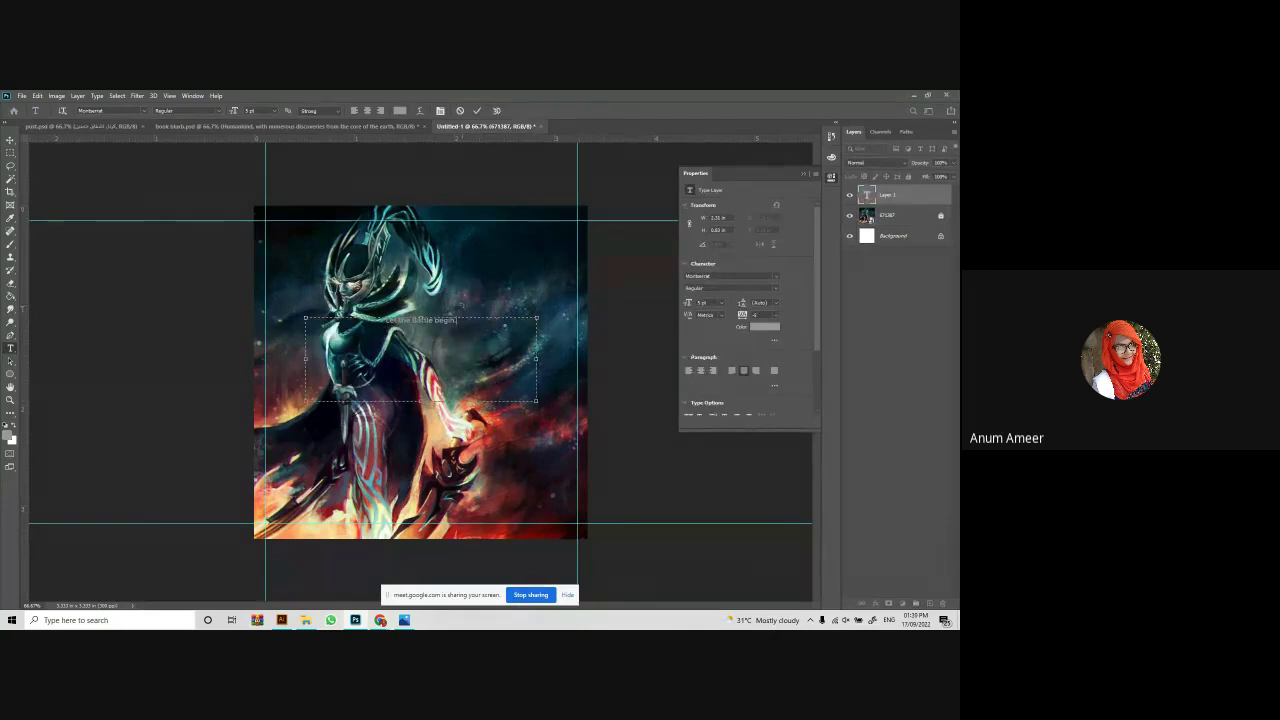
click(477, 110)
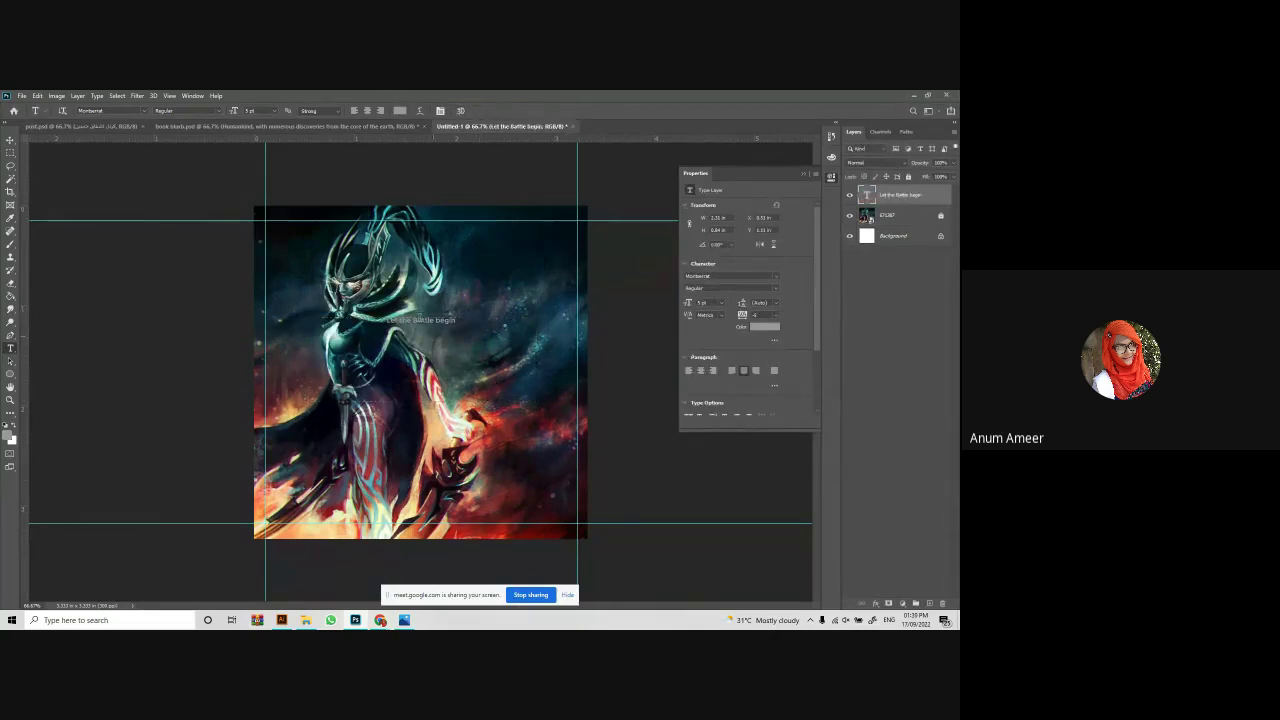
Move the subtitle down to the right of the figure's torso and recheck the Games poster brief in Google Docs.
click(9, 141)
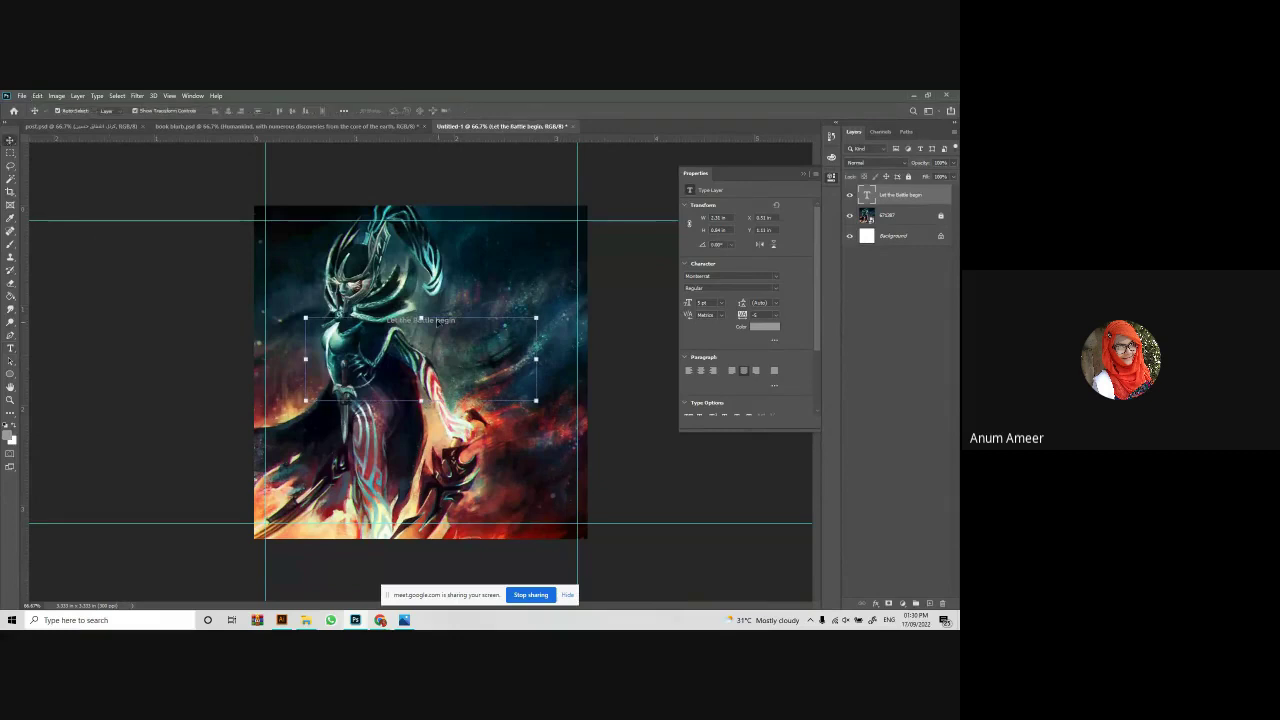
drag(437, 323, 483, 363)
mouse_move(380, 620)
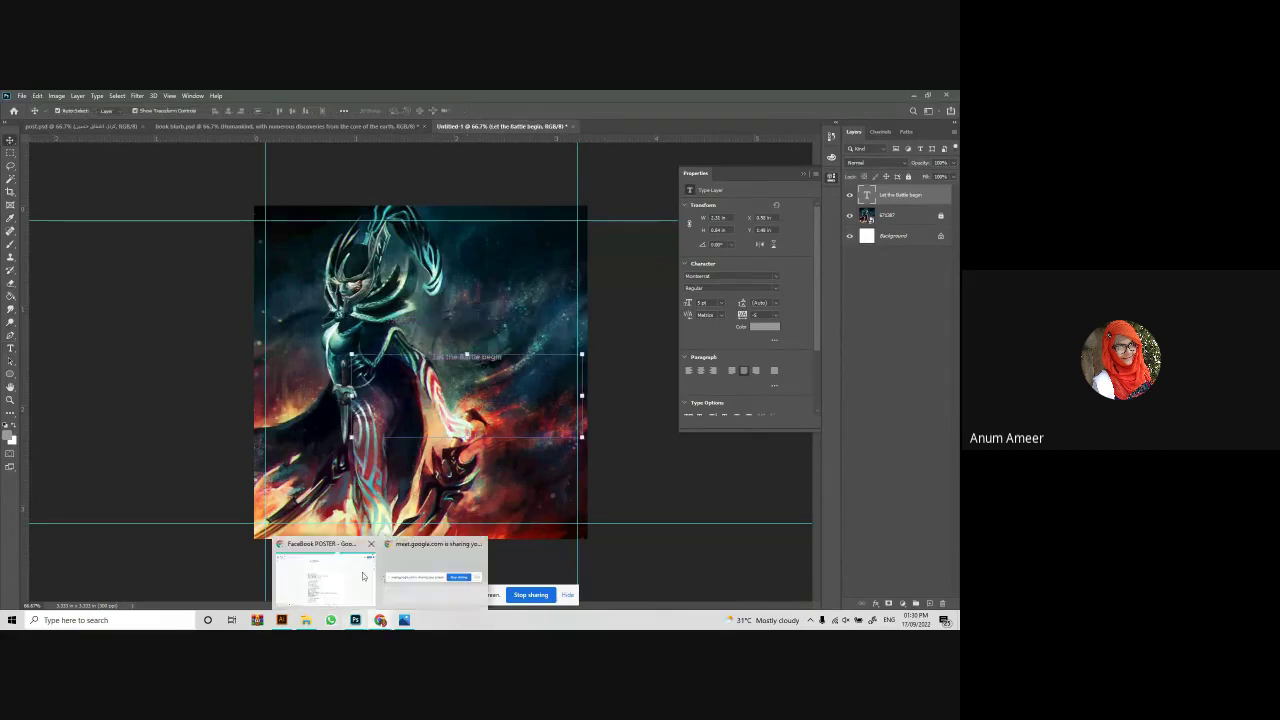
click(318, 556)
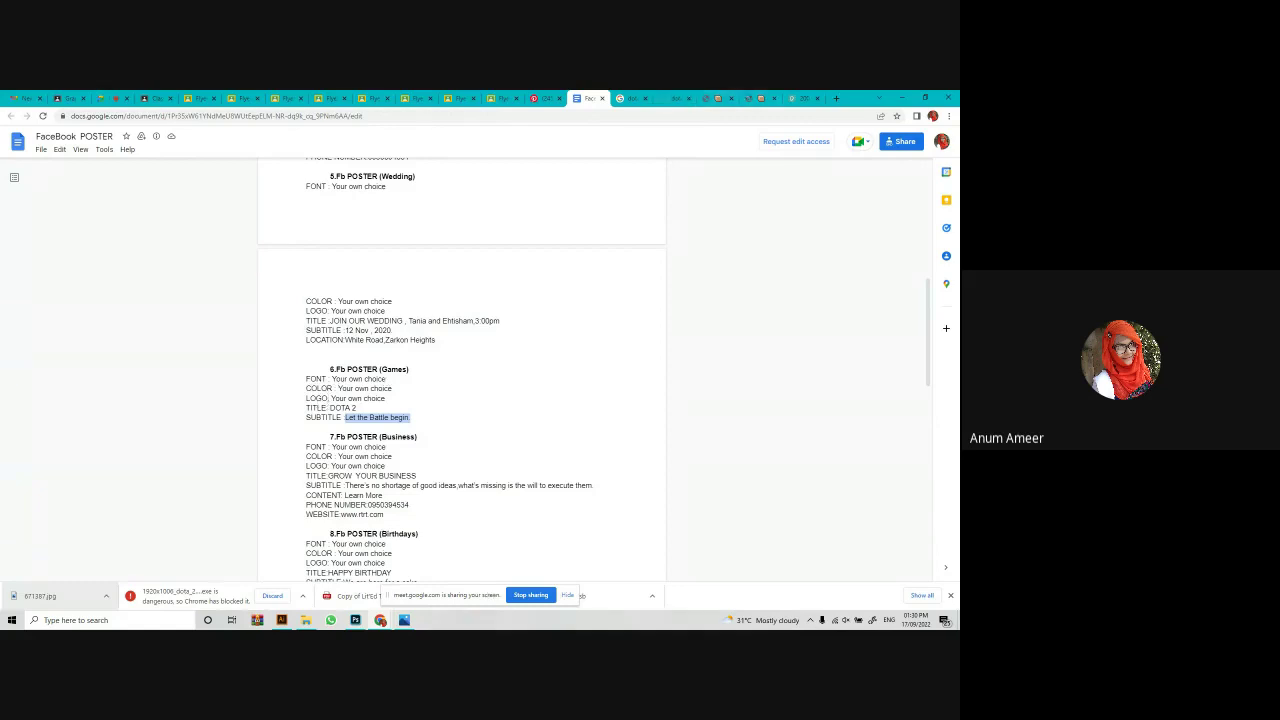
click(355, 620)
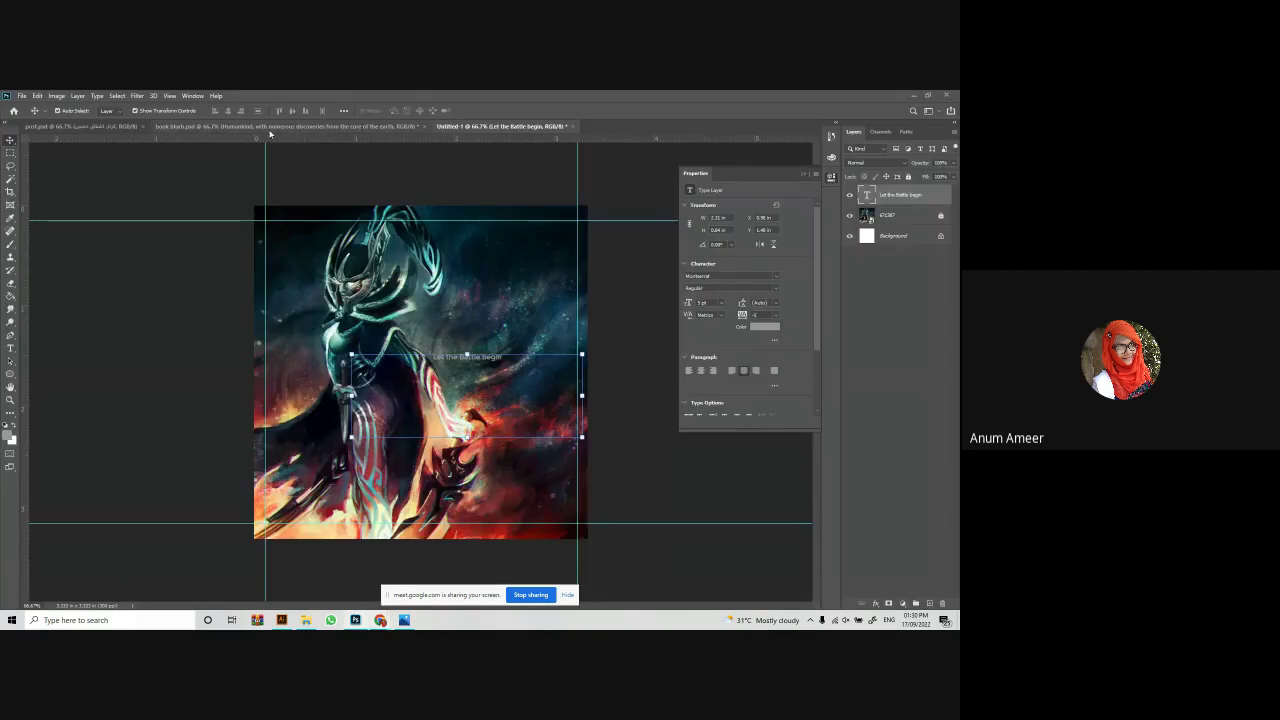
Copy the feather logo from the book blurb document onto the poster's lower left and set its blending mode to Normal.
click(285, 126)
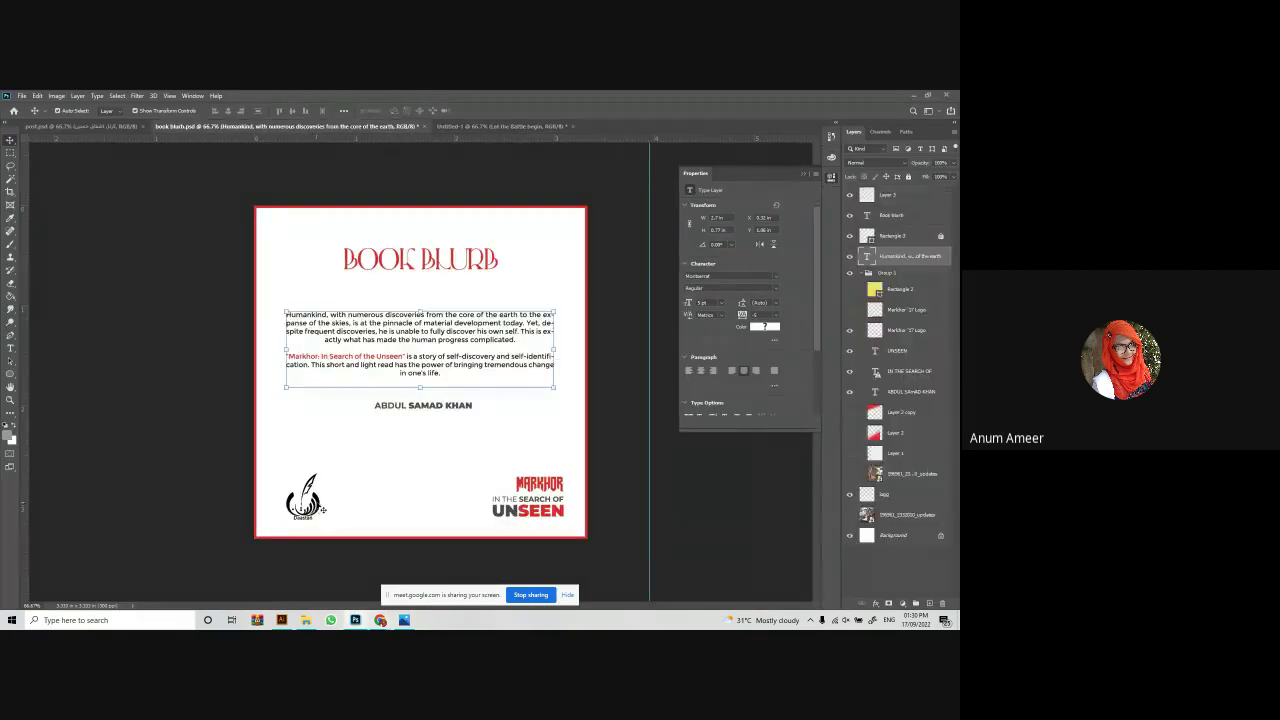
drag(318, 508, 314, 482)
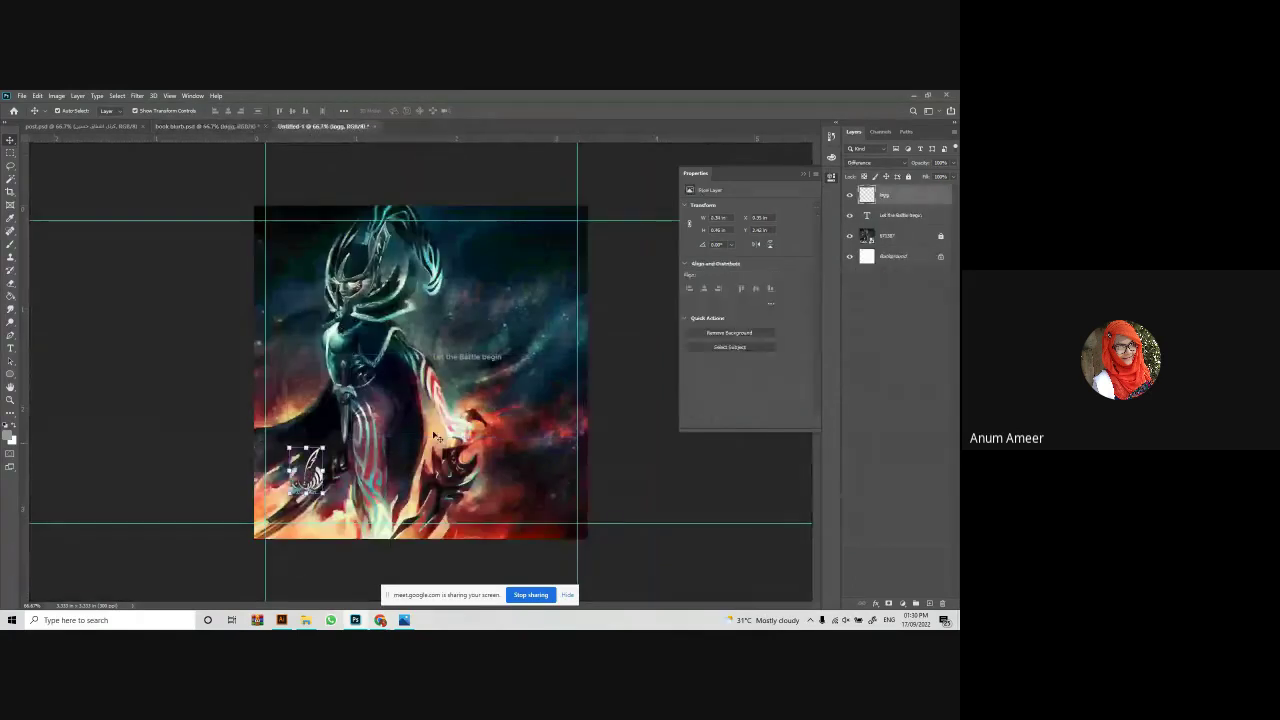
click(857, 164)
key(Escape)
click(864, 162)
click(860, 170)
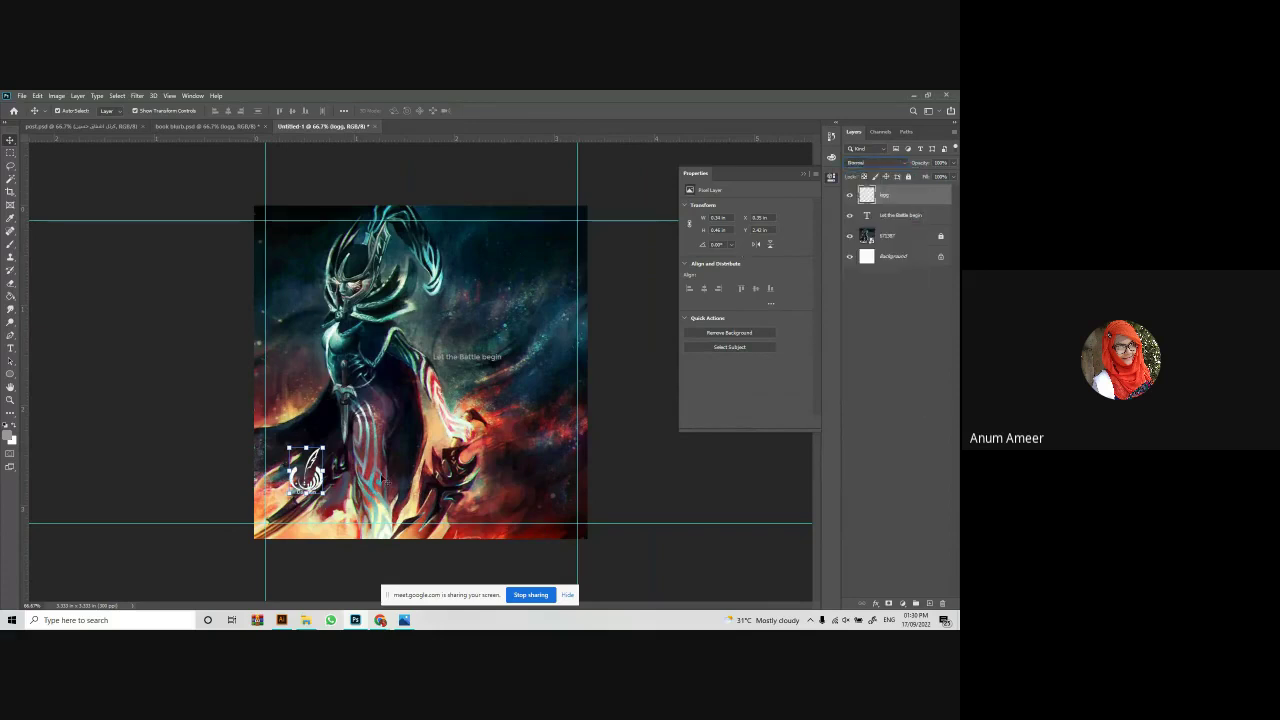
Copy the title "DOTA 2" from the Games poster brief in Google Docs and return to Photoshop.
click(306, 621)
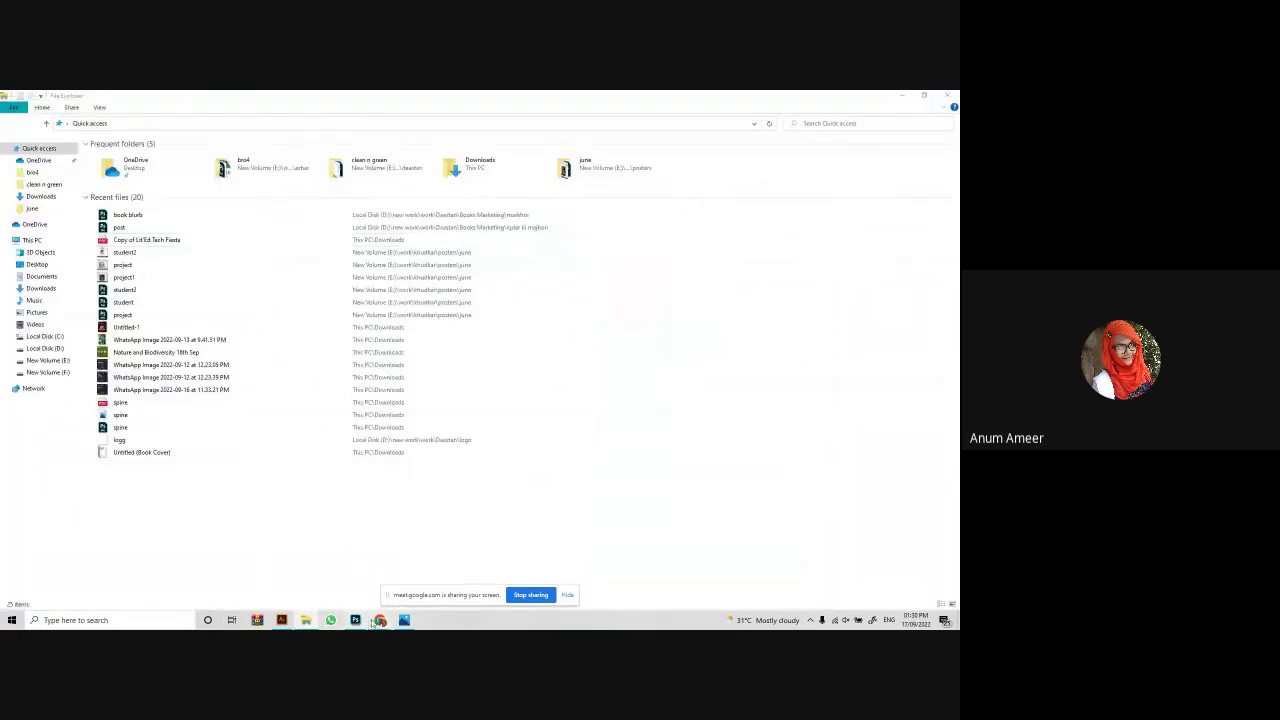
mouse_move(380, 620)
click(329, 575)
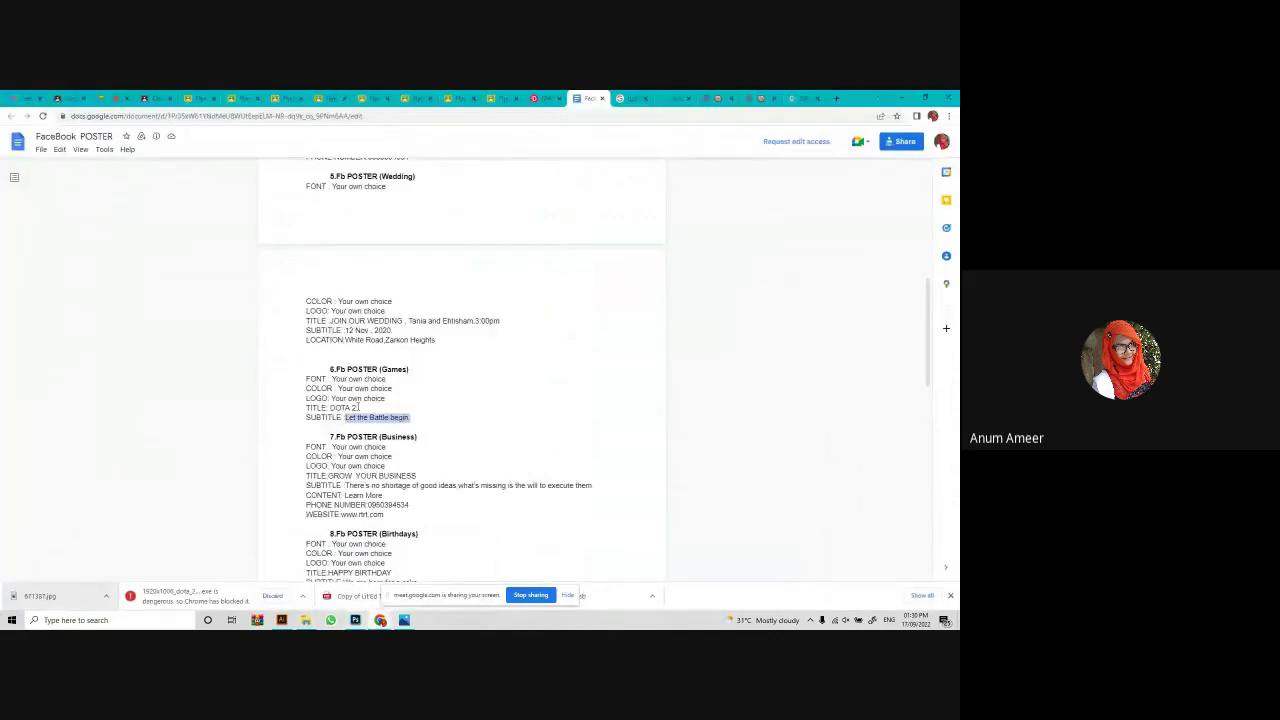
drag(357, 408, 338, 408)
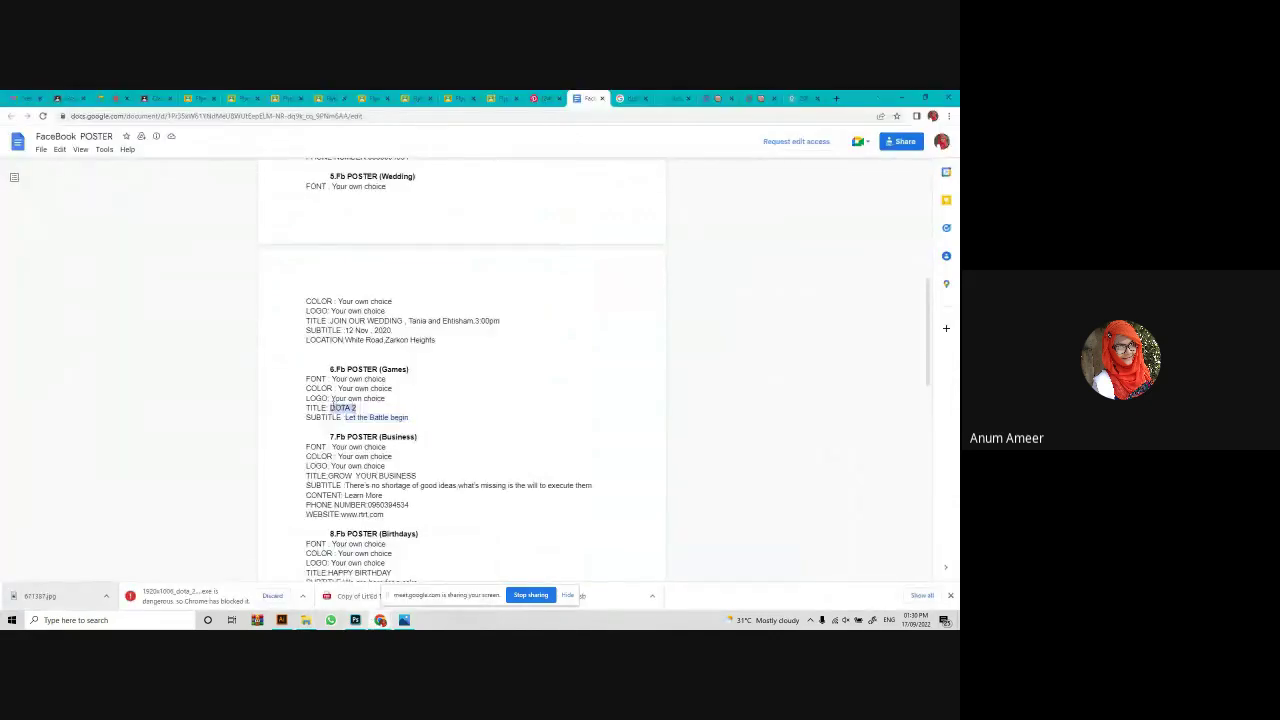
click(355, 620)
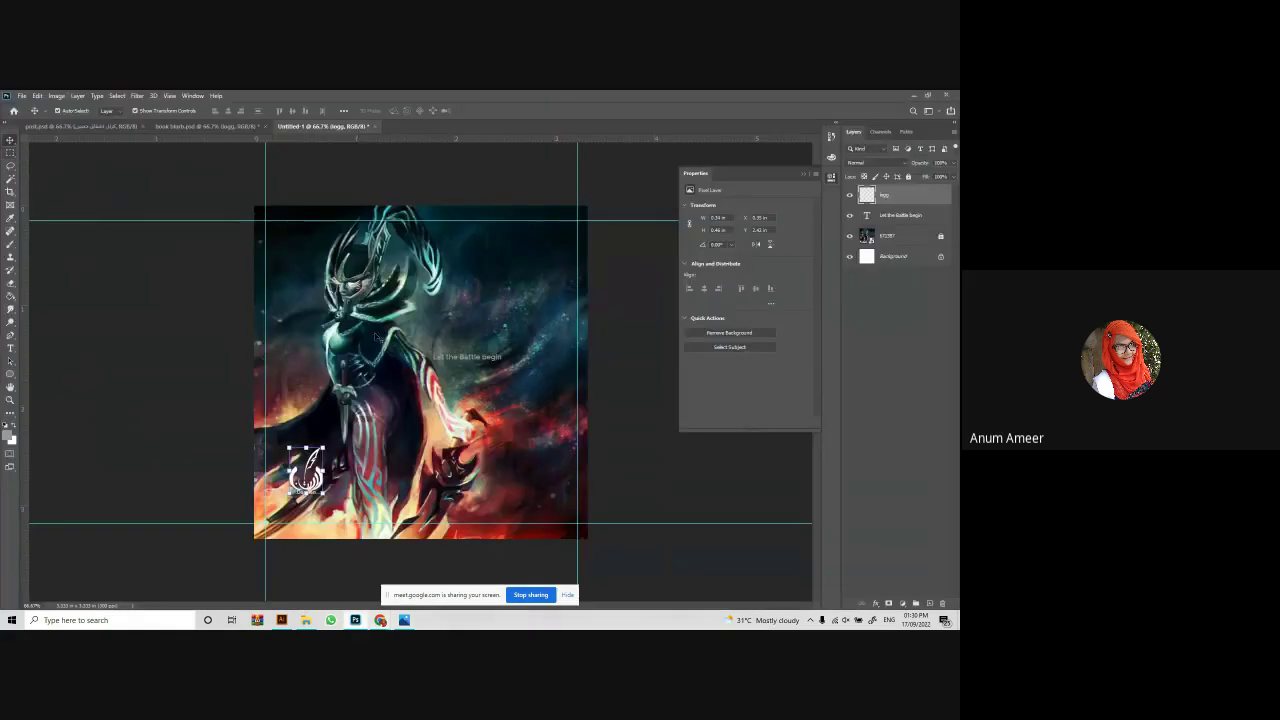
Duplicate the "Let the Battle begin" text, place the copy below the original and replace its wording with "DOTA 2".
click(468, 357)
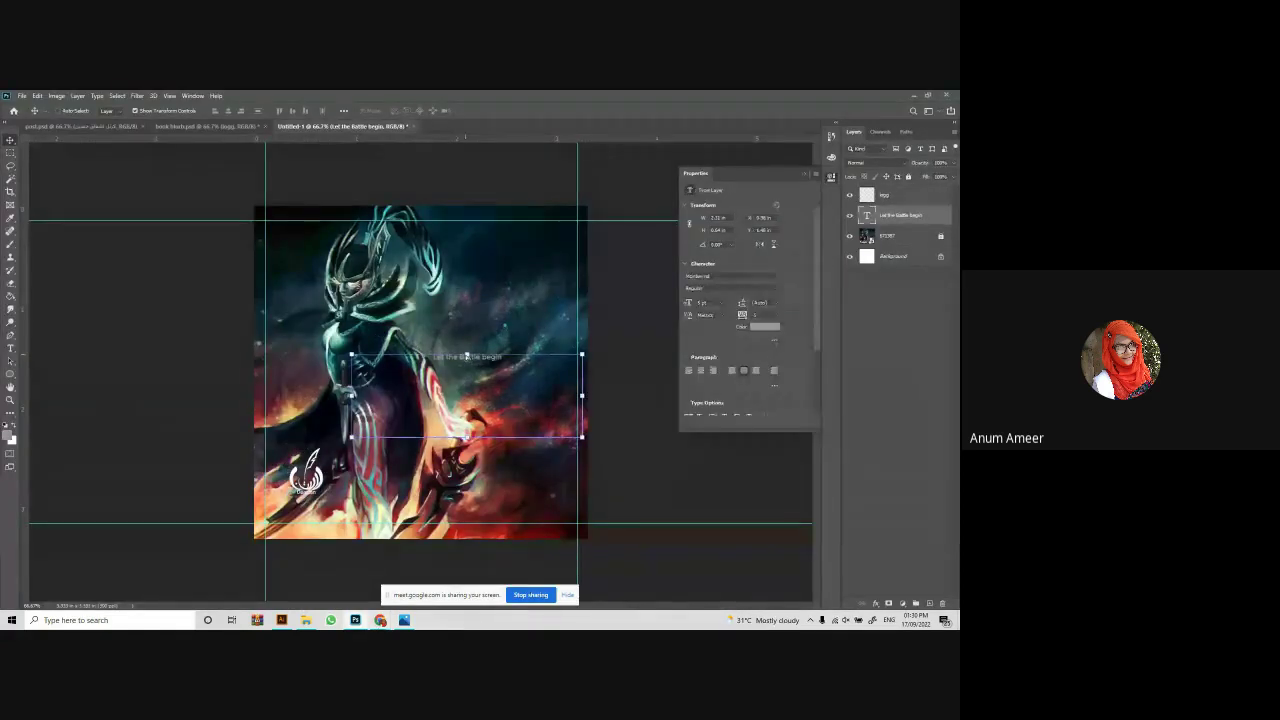
key(ctrl+j)
drag(468, 357, 497, 420)
click(497, 420)
click(497, 420)
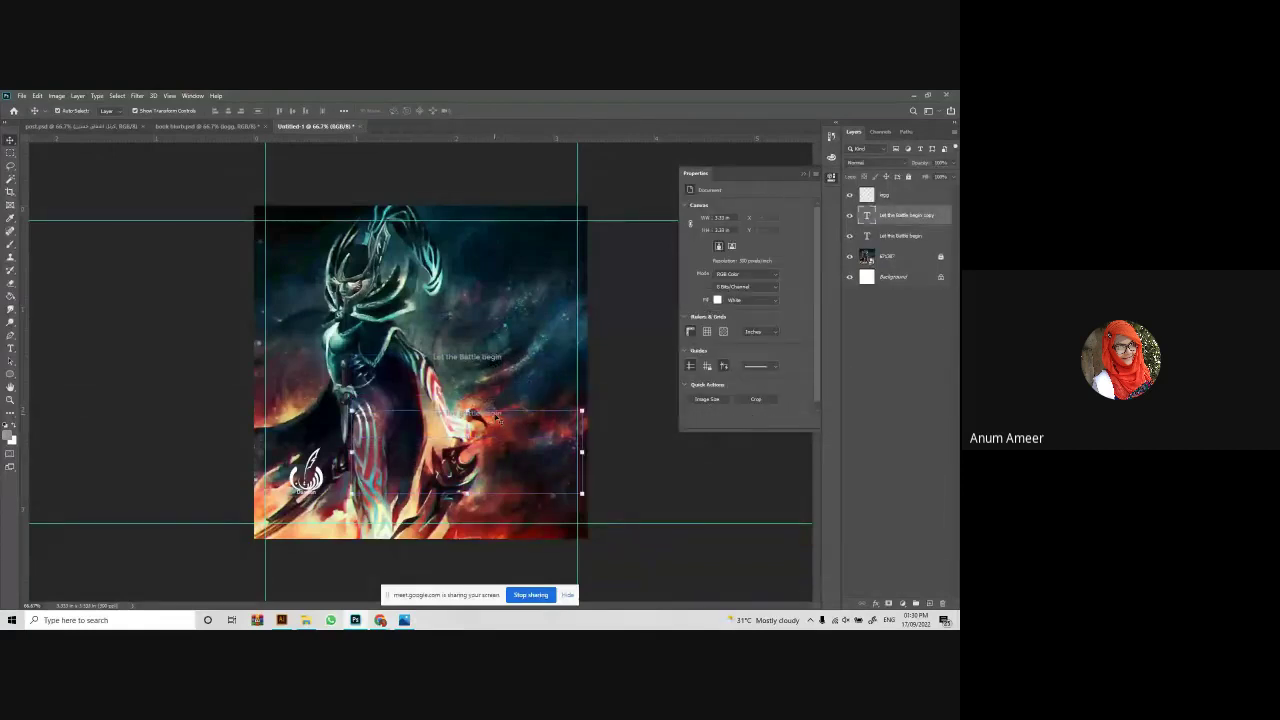
double_click(494, 421)
key(BackSpace)
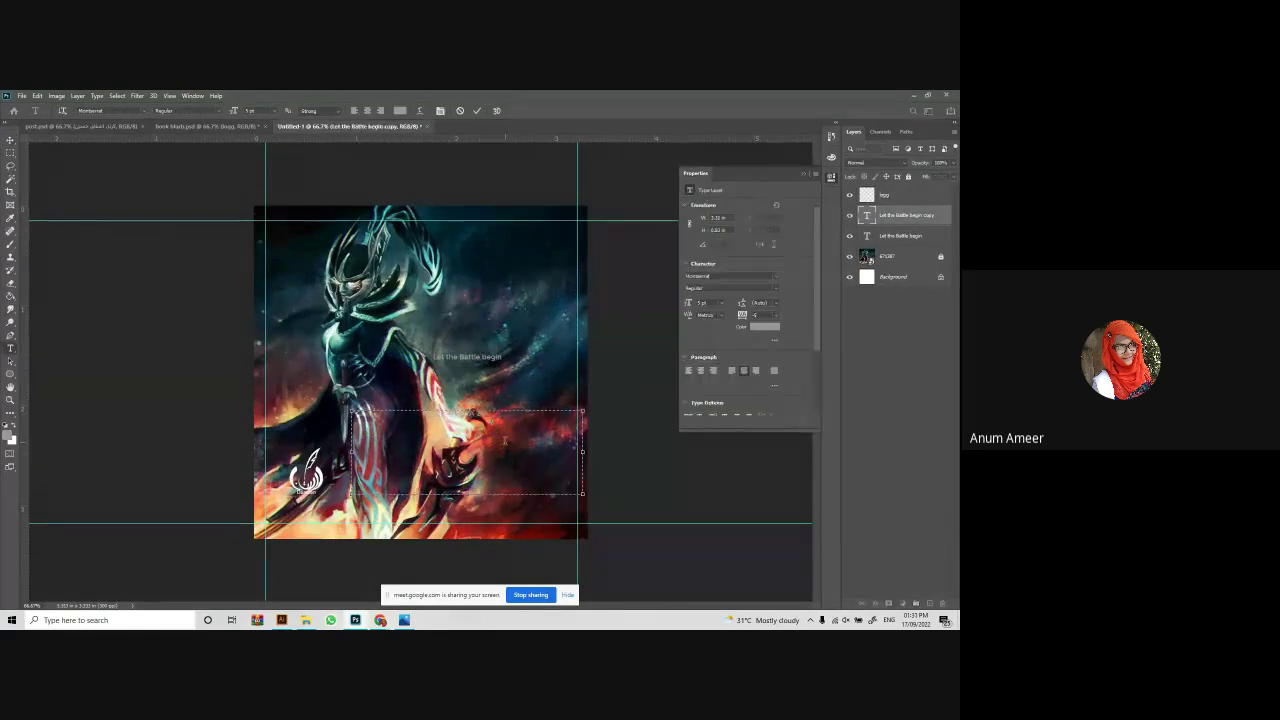
key(Escape)
key(v)
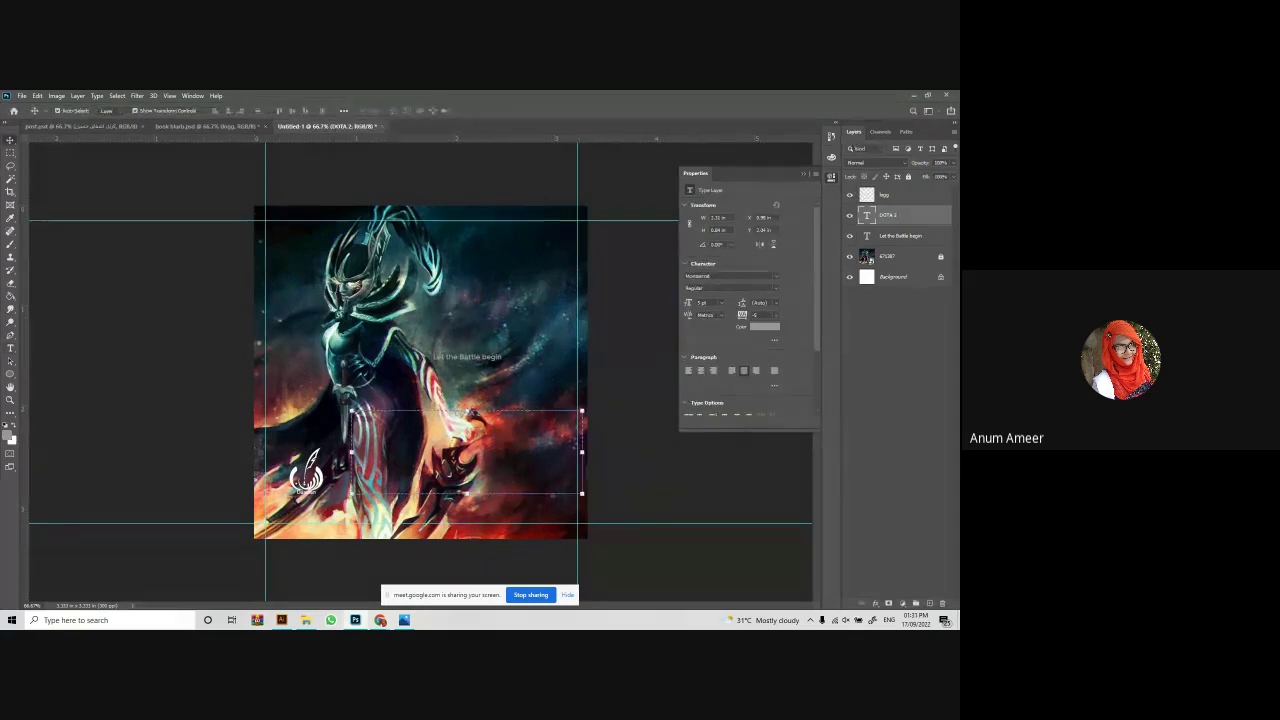
Switch to the browser and search Google Images for "dota logo".
click(381, 620)
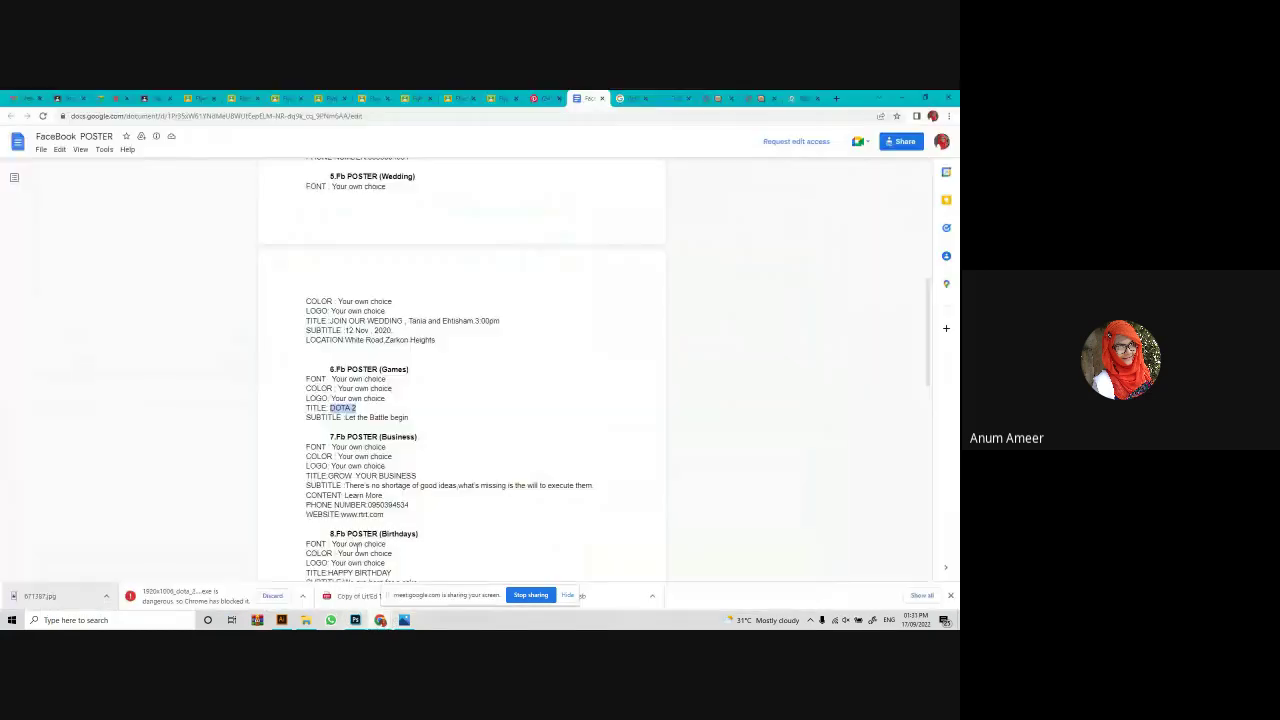
click(670, 98)
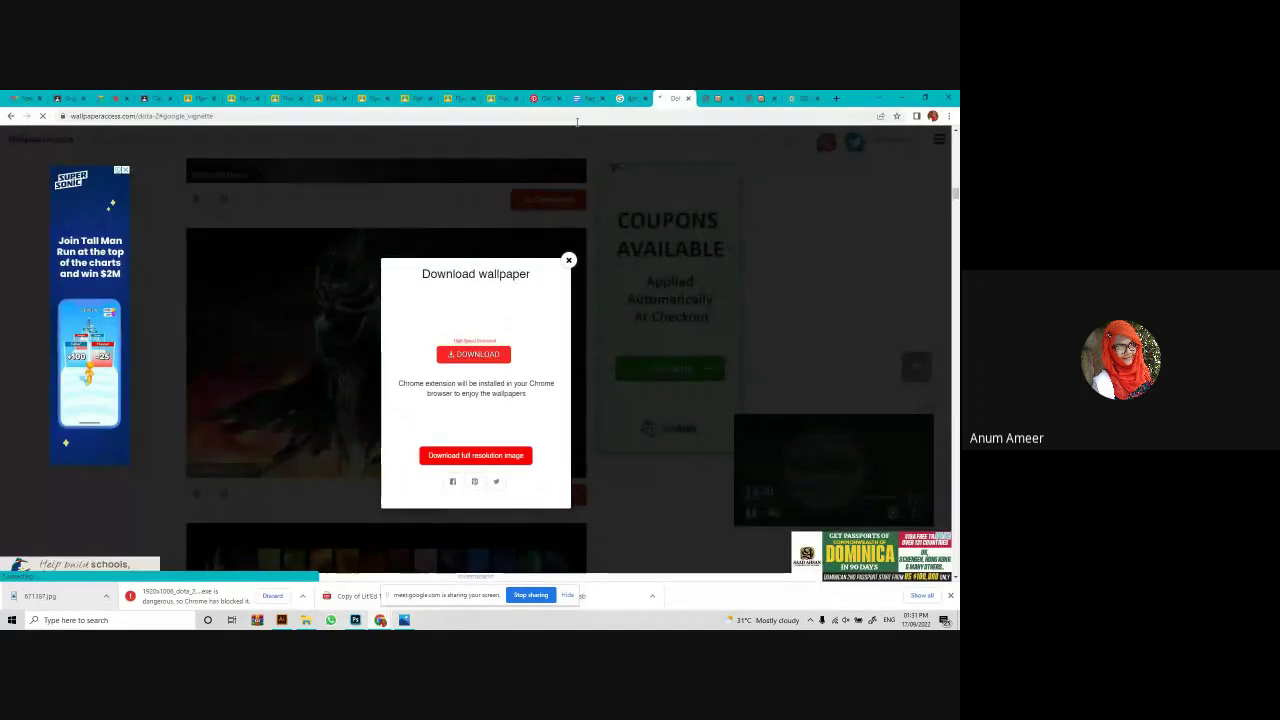
text(dota lo)
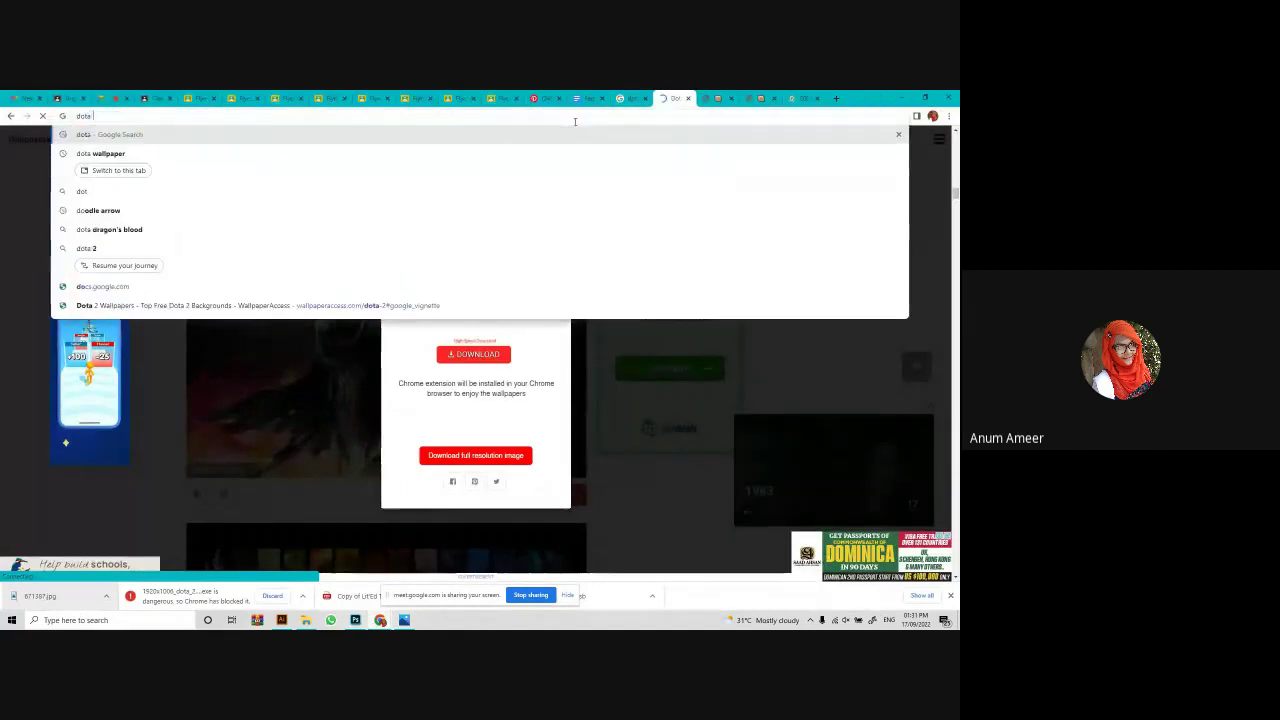
text(go)
key(Return)
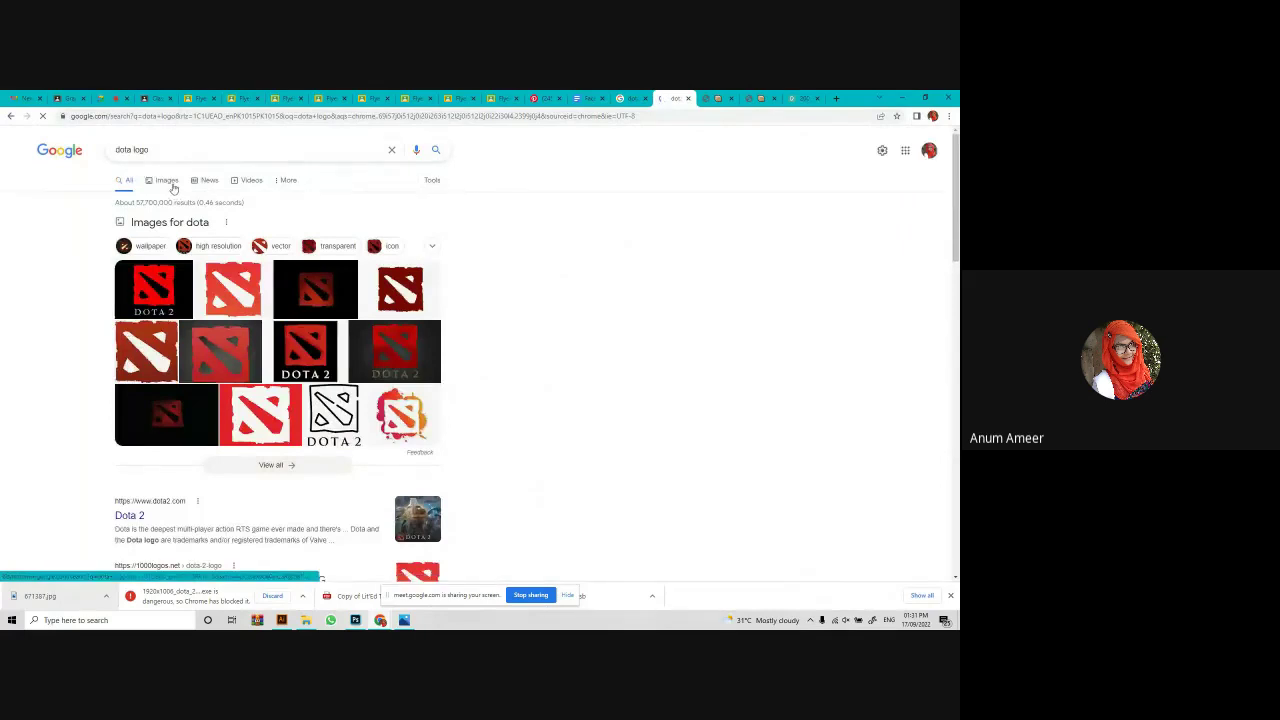
click(166, 181)
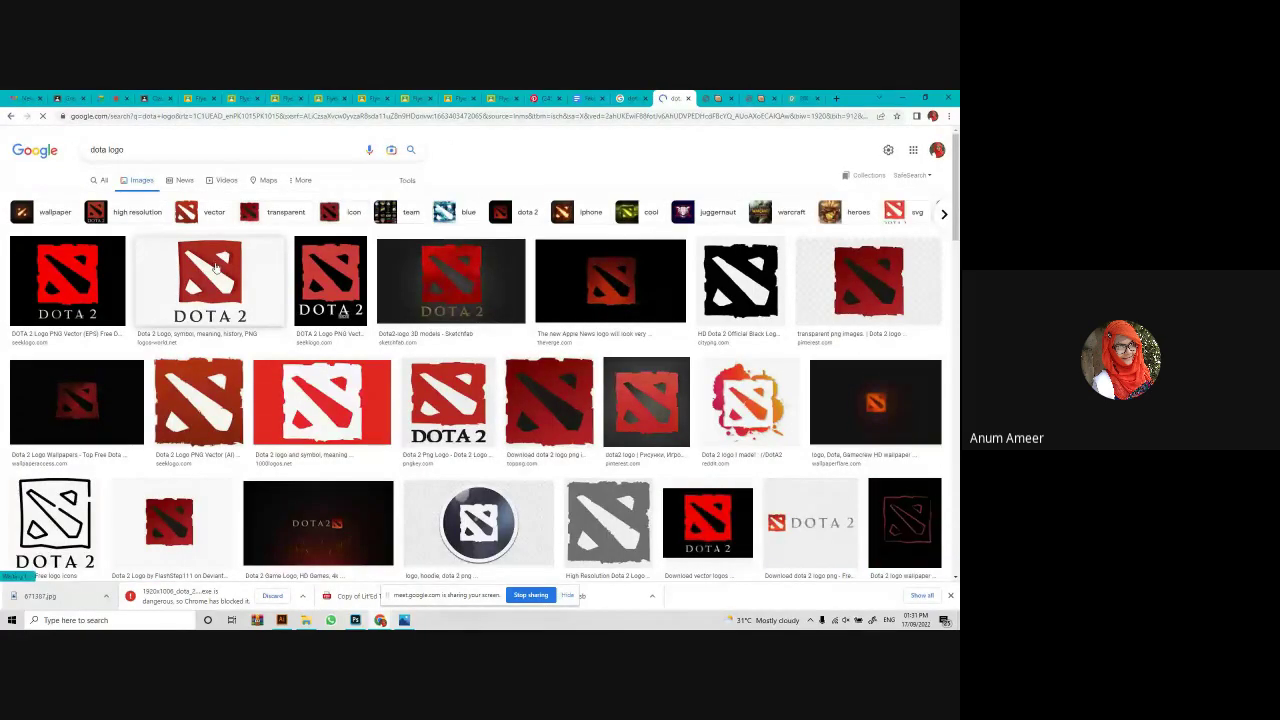
Save the red Dota 2 logo on the checkered background to Downloads and place it on the poster in Photoshop.
click(877, 296)
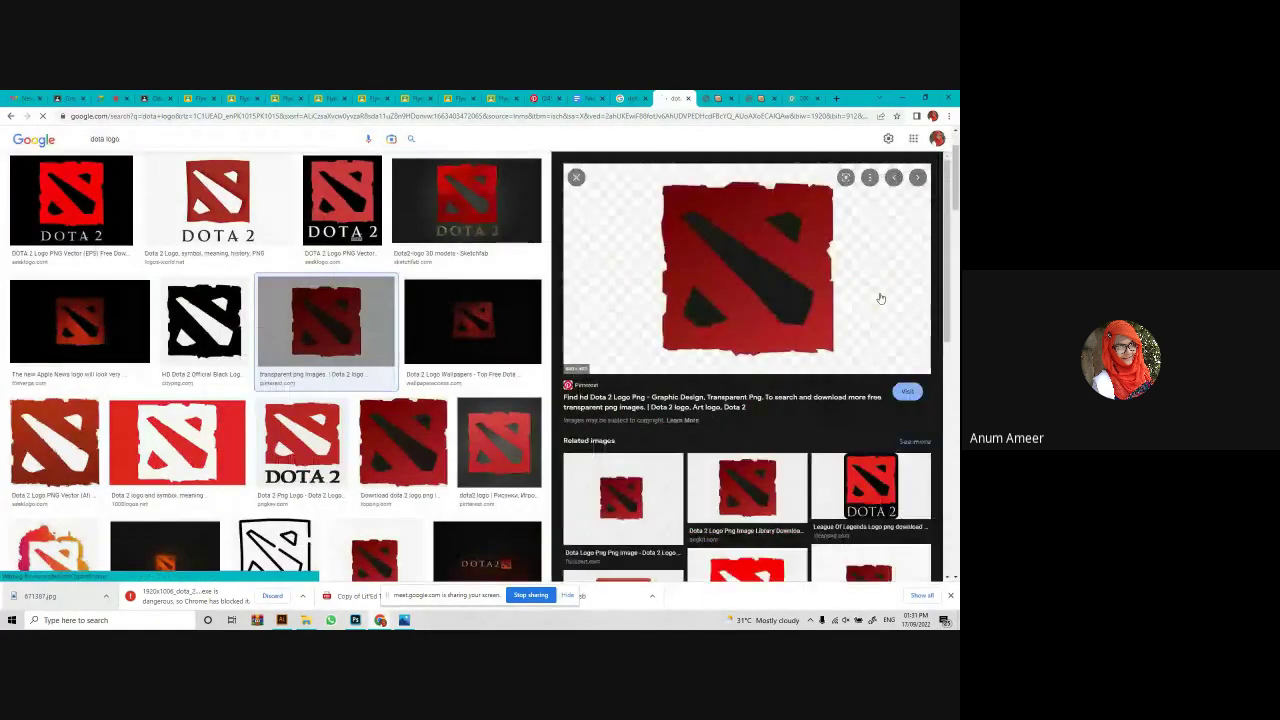
right_click(897, 291)
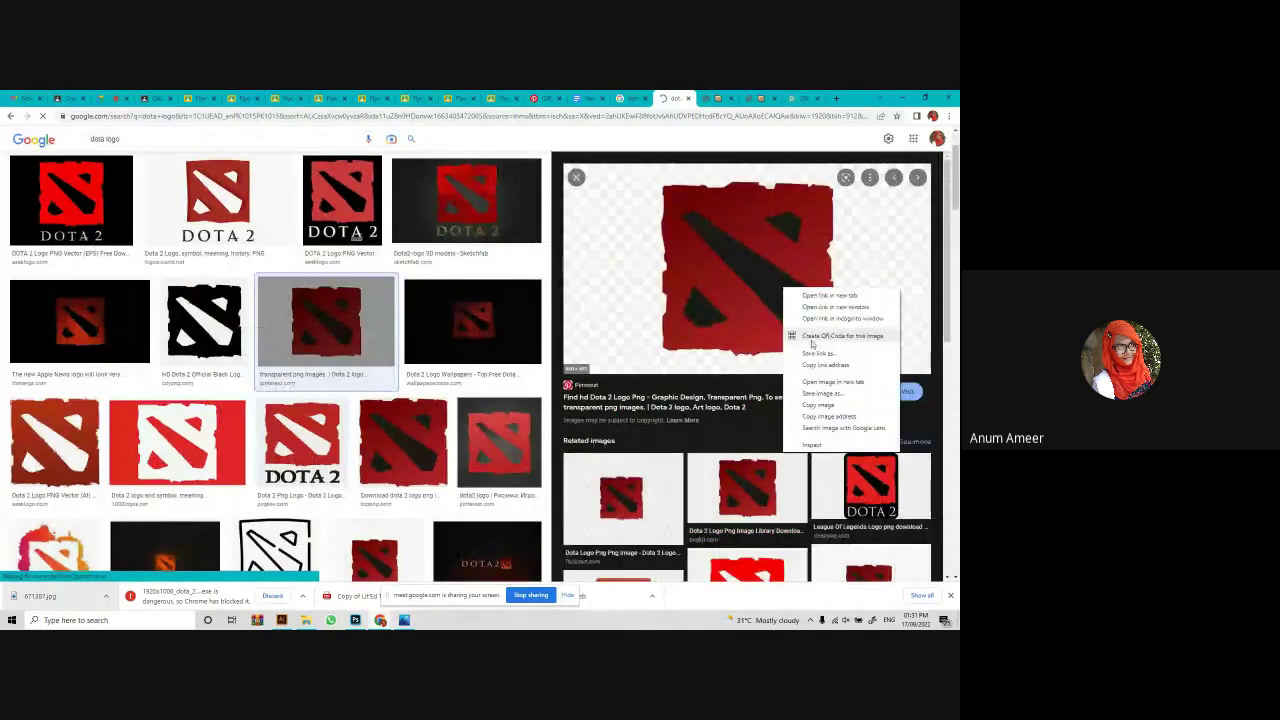
click(817, 394)
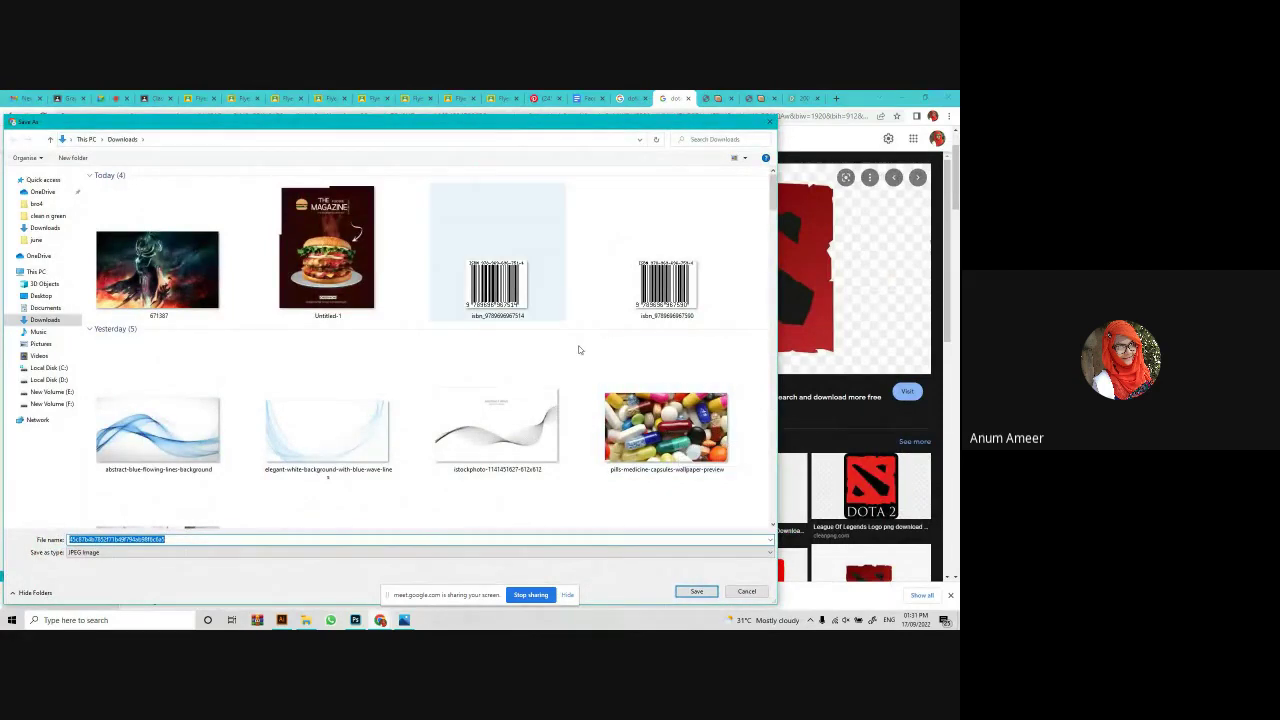
click(705, 593)
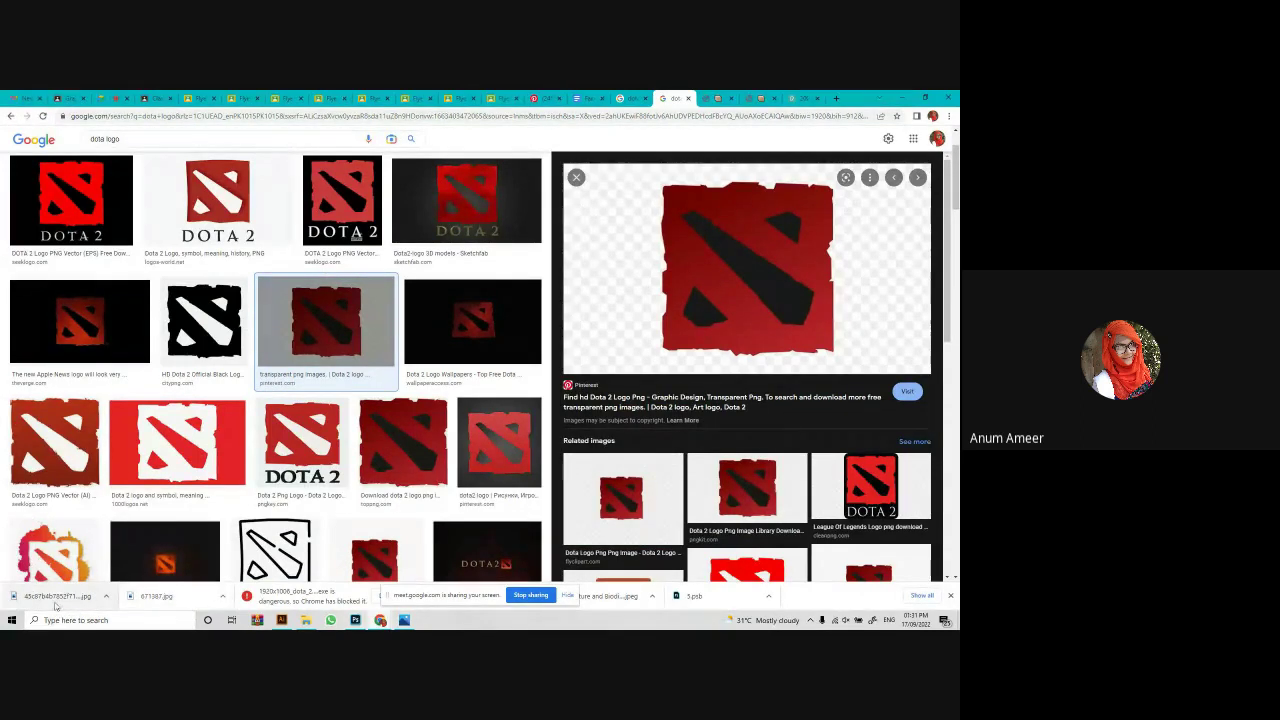
drag(355, 622, 420, 372)
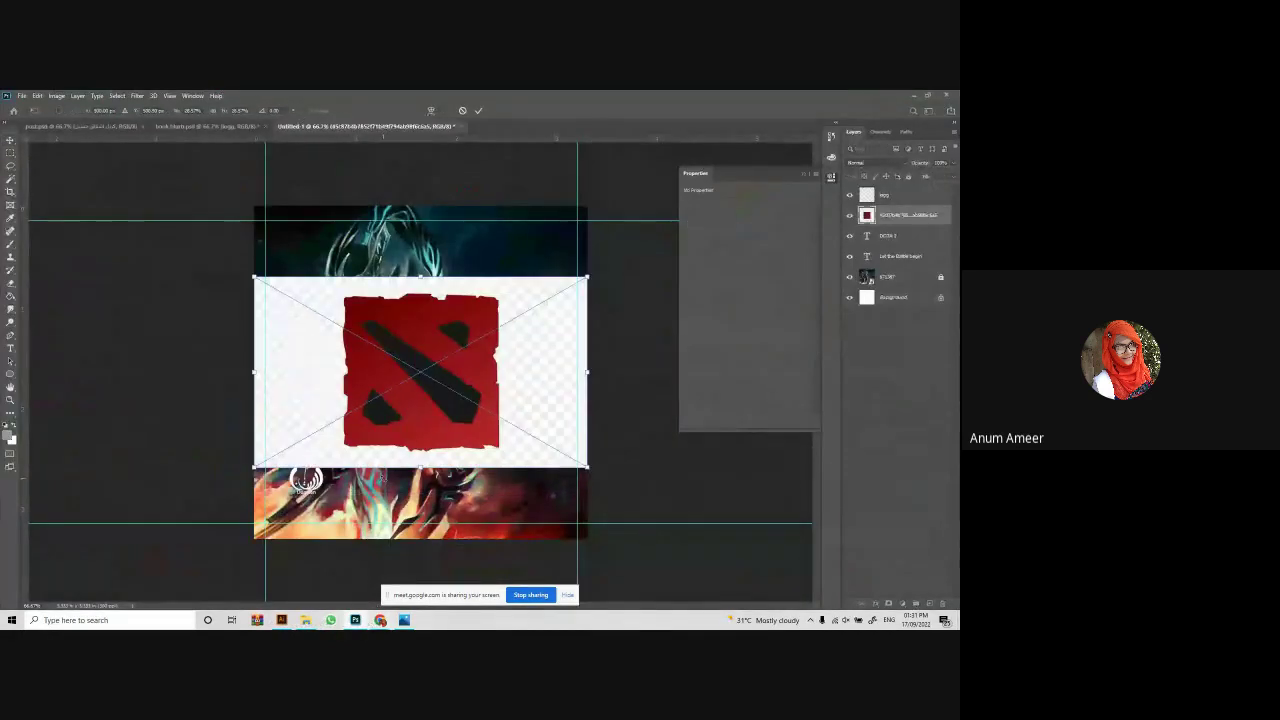
click(478, 111)
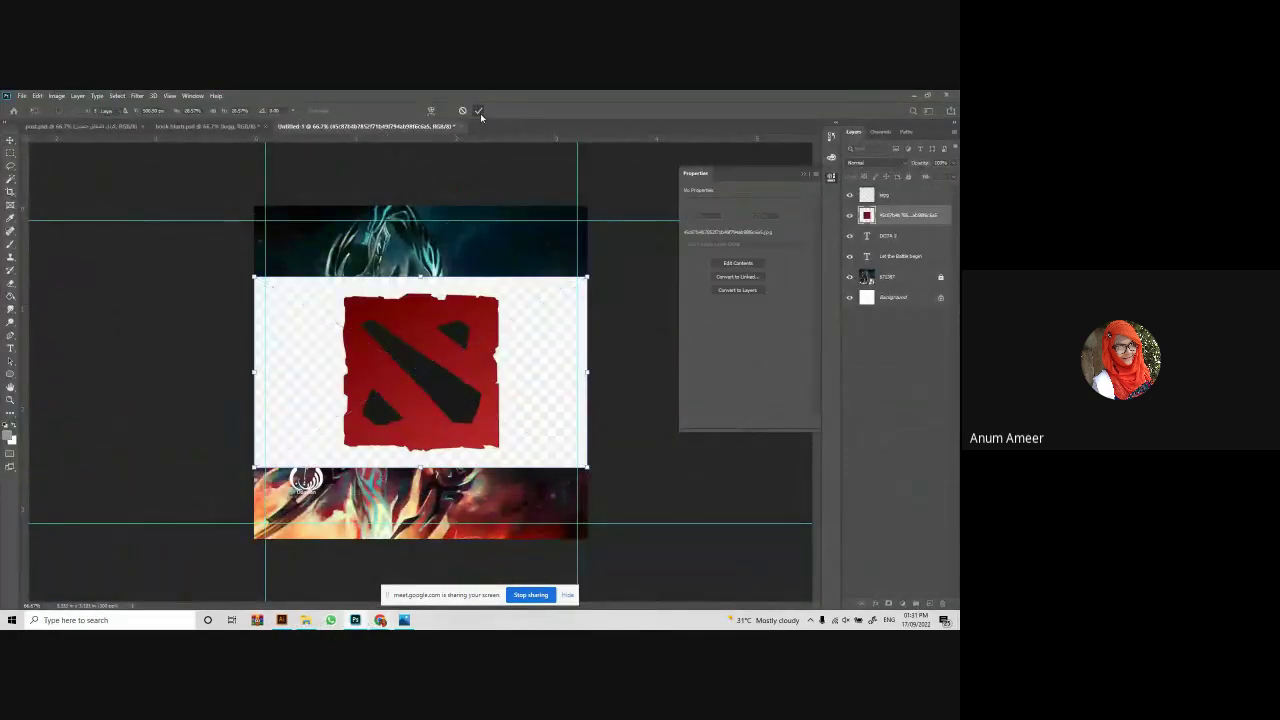
Select the red Dota logo in the placed image with Select Subject and invert the selection.
click(48, 97)
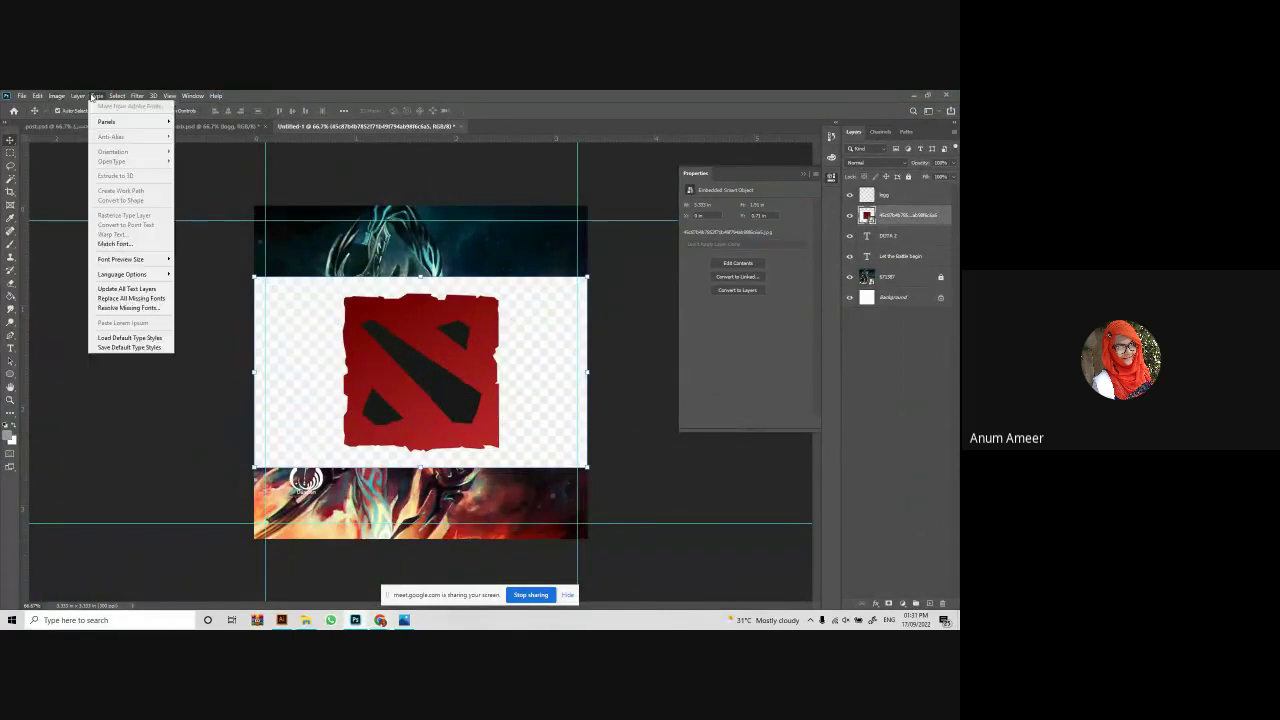
mouse_move(63, 96)
mouse_move(117, 96)
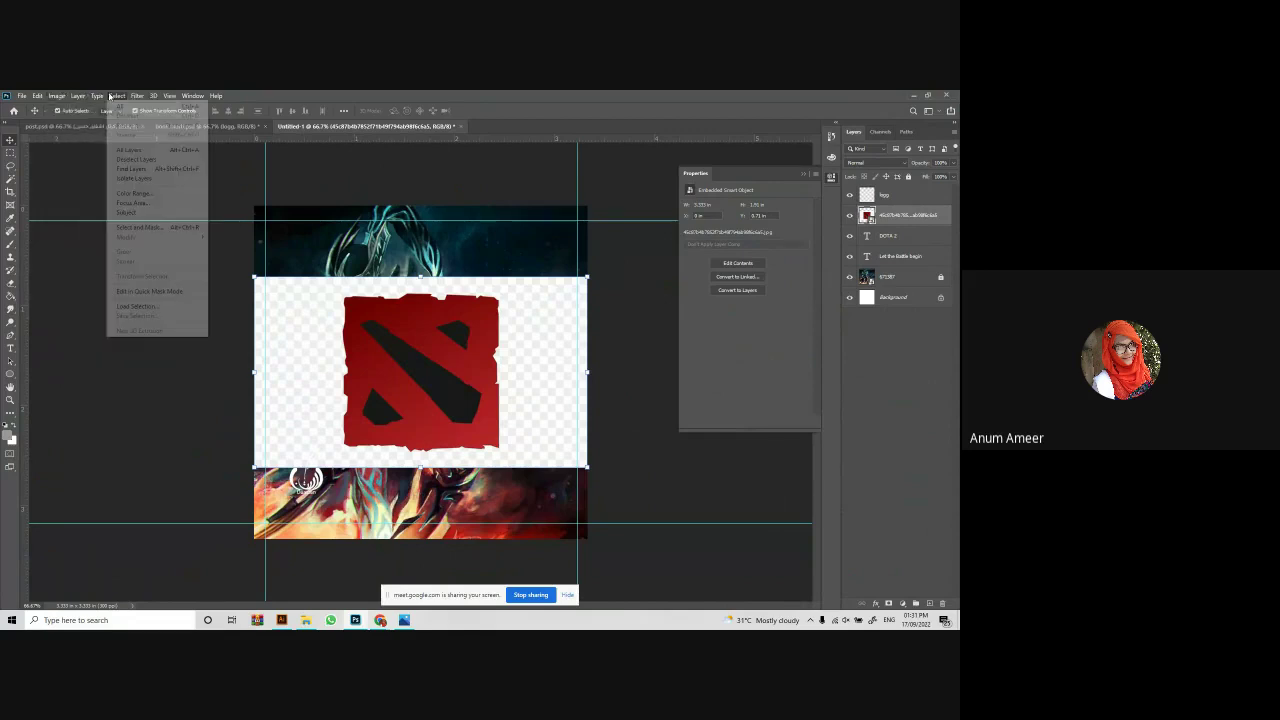
click(133, 213)
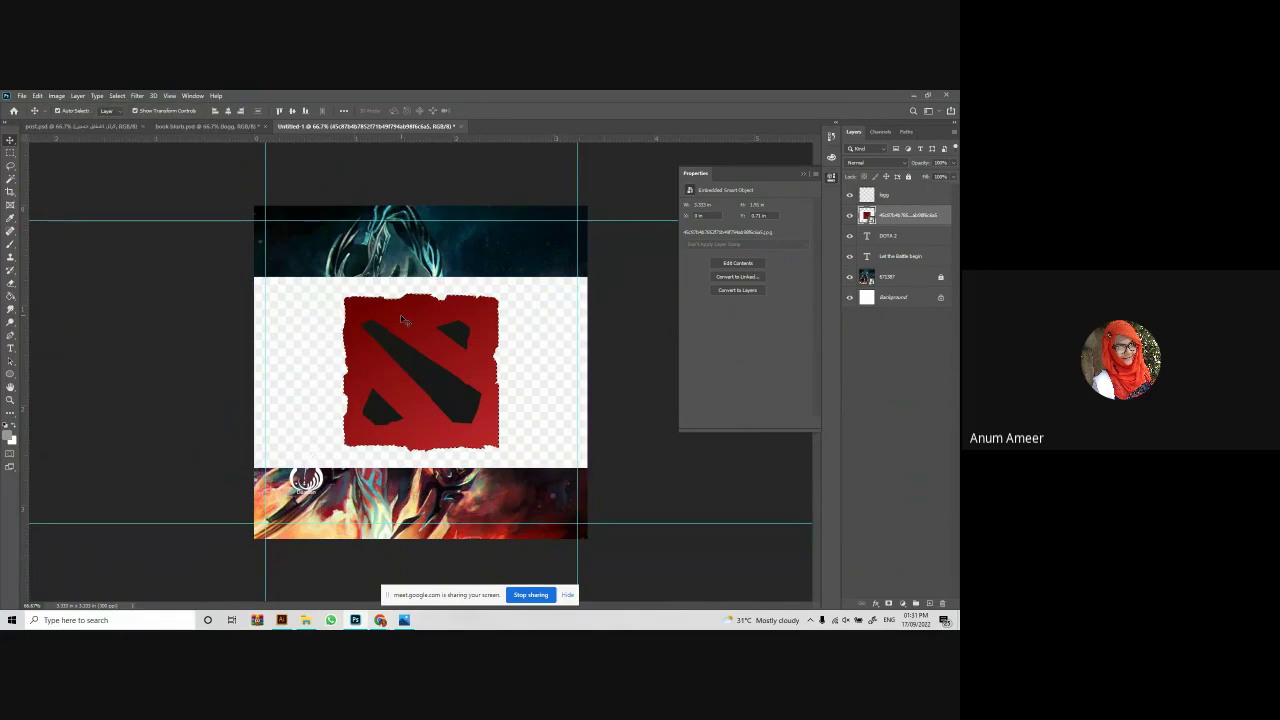
click(117, 96)
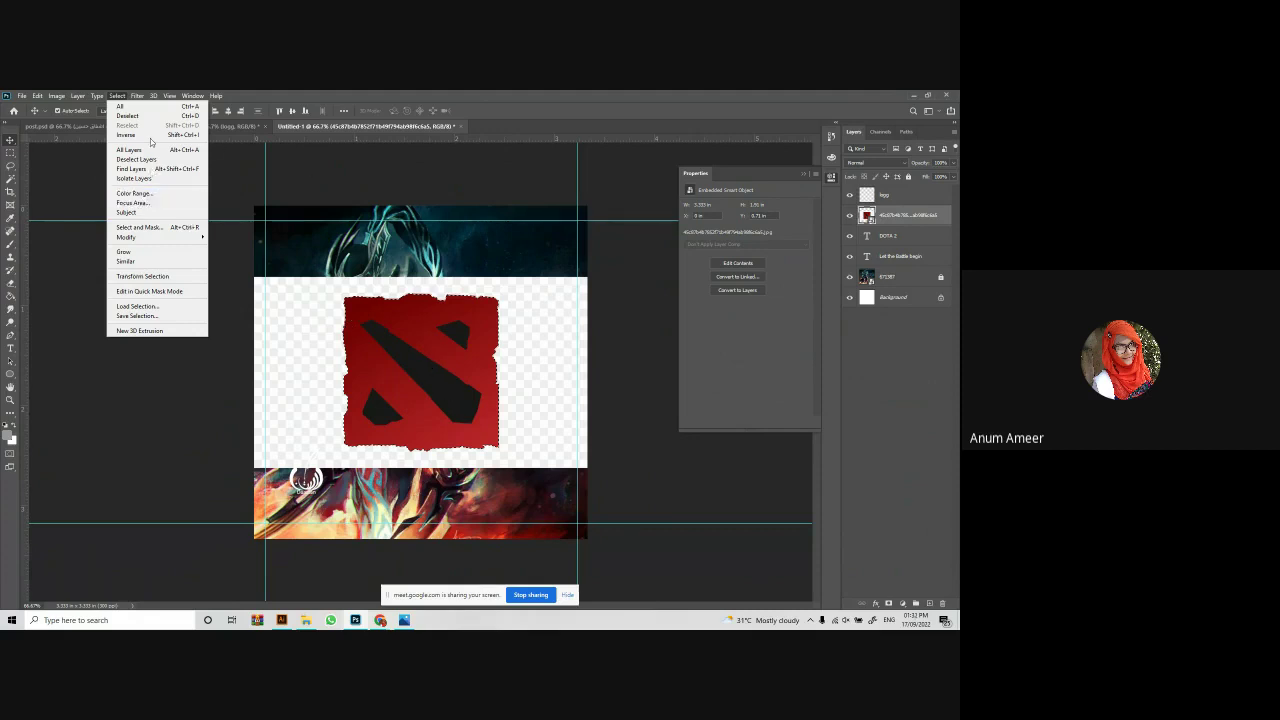
click(121, 106)
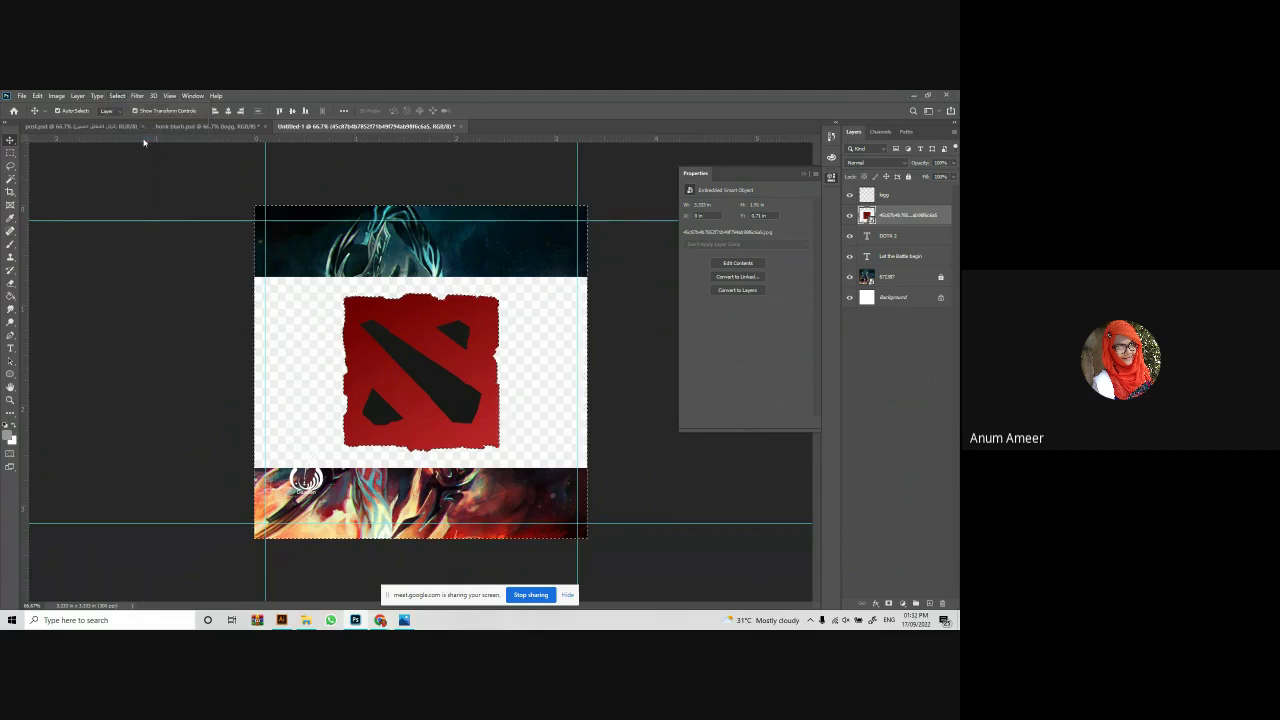
Rasterize the placed logo image, erase the white checkered background around the red logo and clear the selection.
key(b)
click(296, 344)
click(466, 294)
mouse_move(440, 280)
mouse_down()
mouse_move(425, 398)
mouse_move(560, 445)
mouse_move(525, 370)
mouse_move(532, 464)
mouse_move(581, 503)
mouse_up()
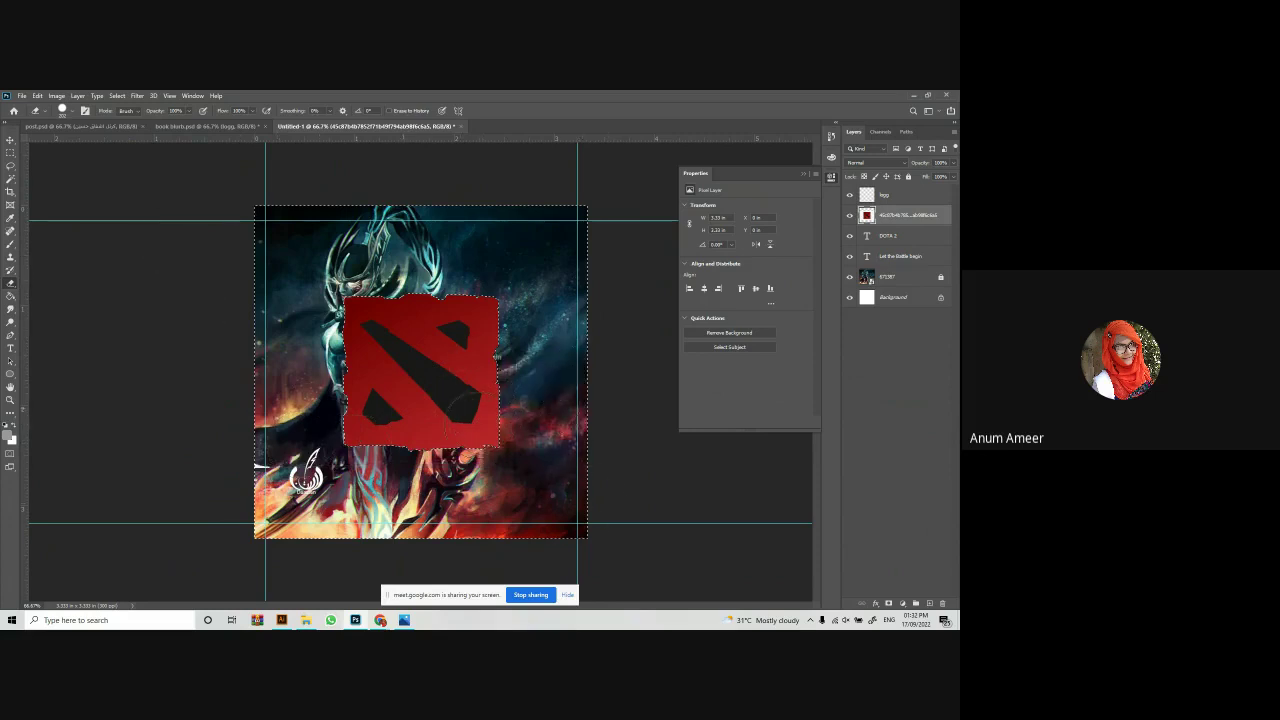
key(ctrl+d)
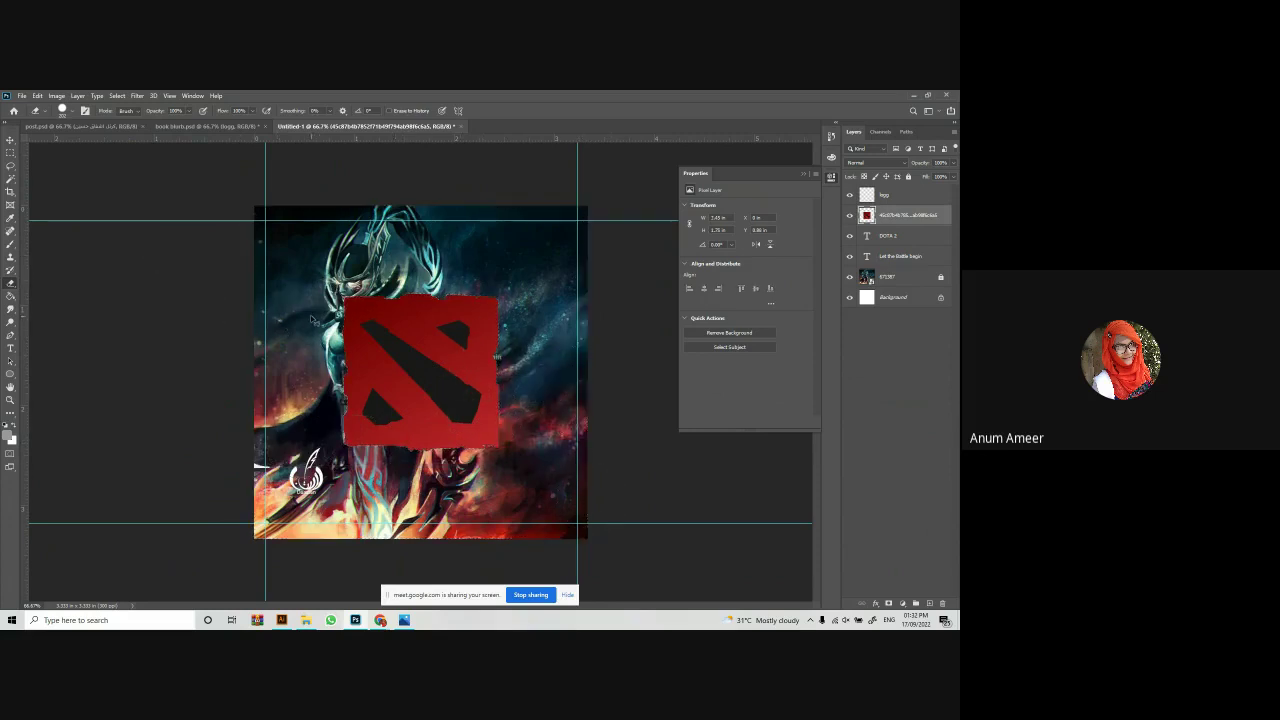
Scale the Dota logo layer down to about 0.62 in wide and position it above the subtitle.
click(10, 140)
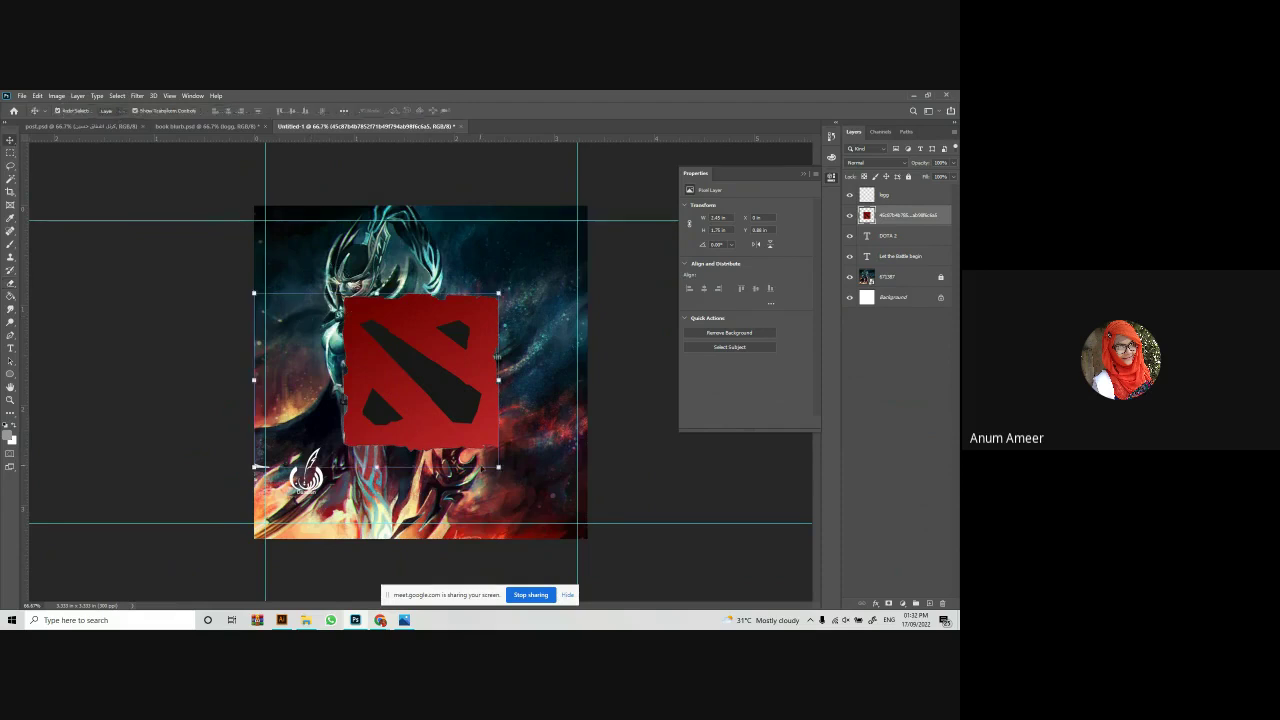
drag(255, 467, 497, 300)
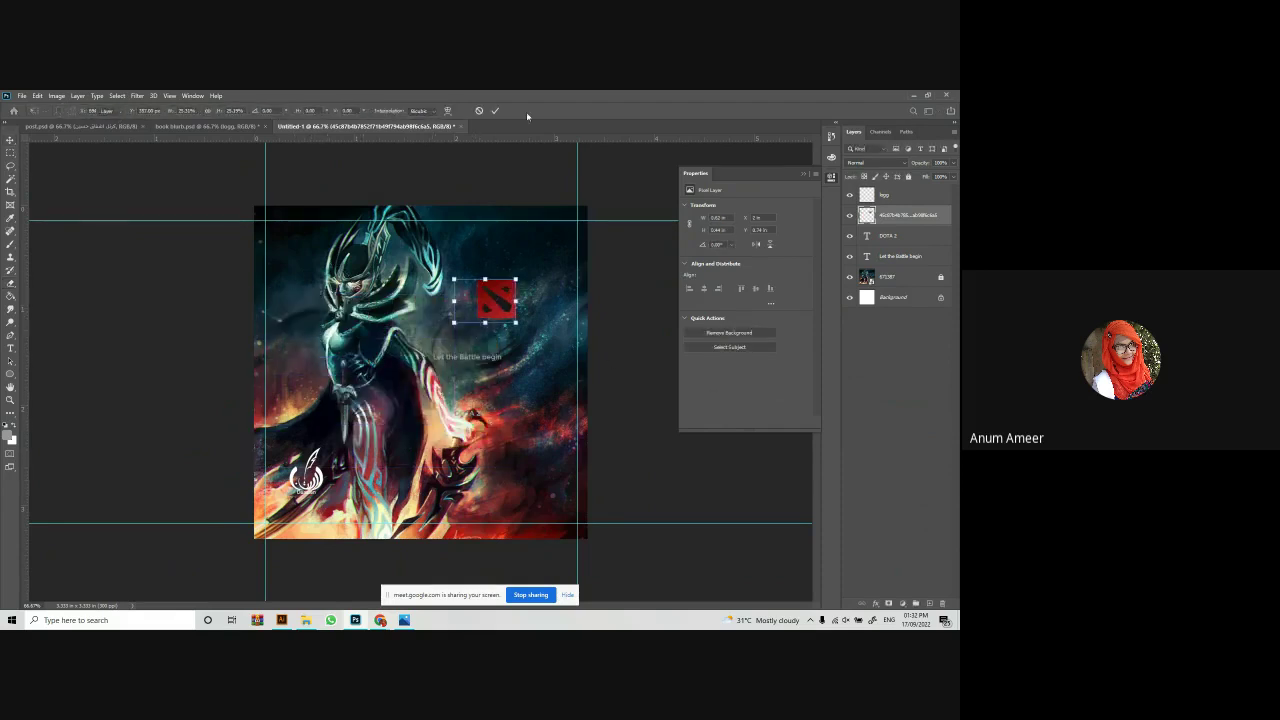
click(494, 110)
click(551, 343)
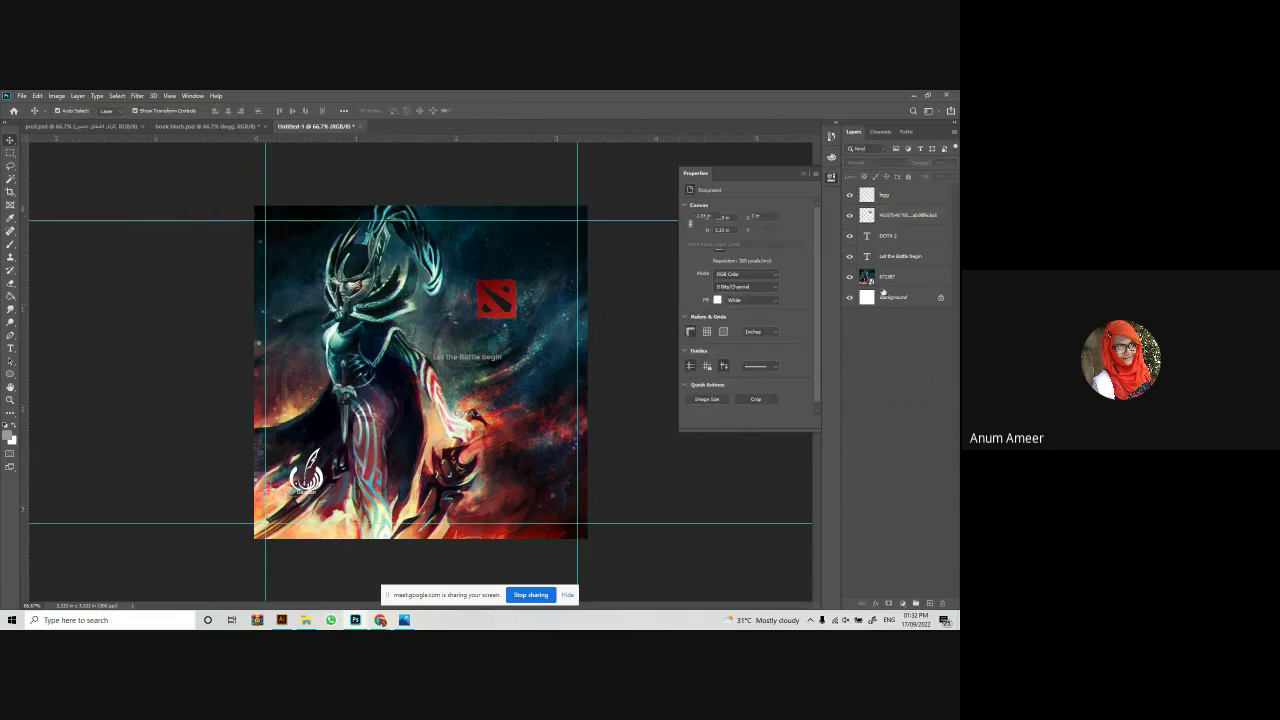
Unlock the wallpaper layer, shift the wallpaper slightly left and flip it horizontally.
drag(322, 347, 350, 347)
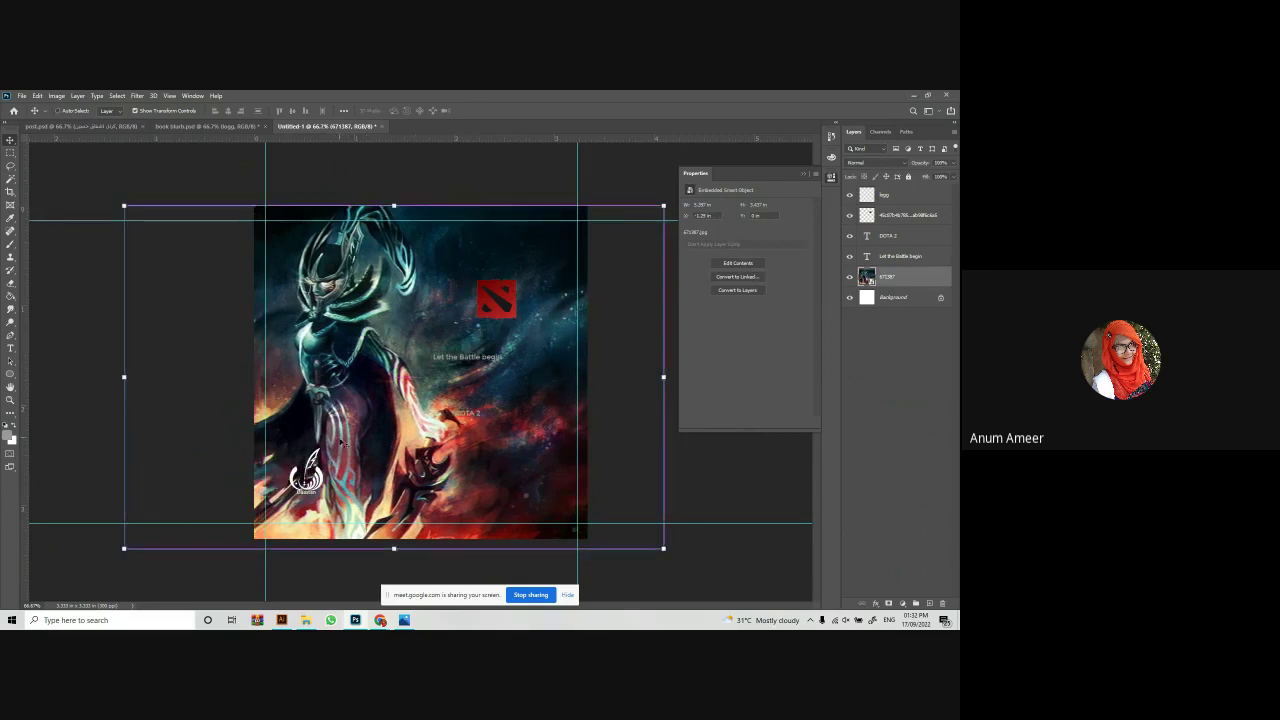
key(ctrl+t)
right_click(358, 401)
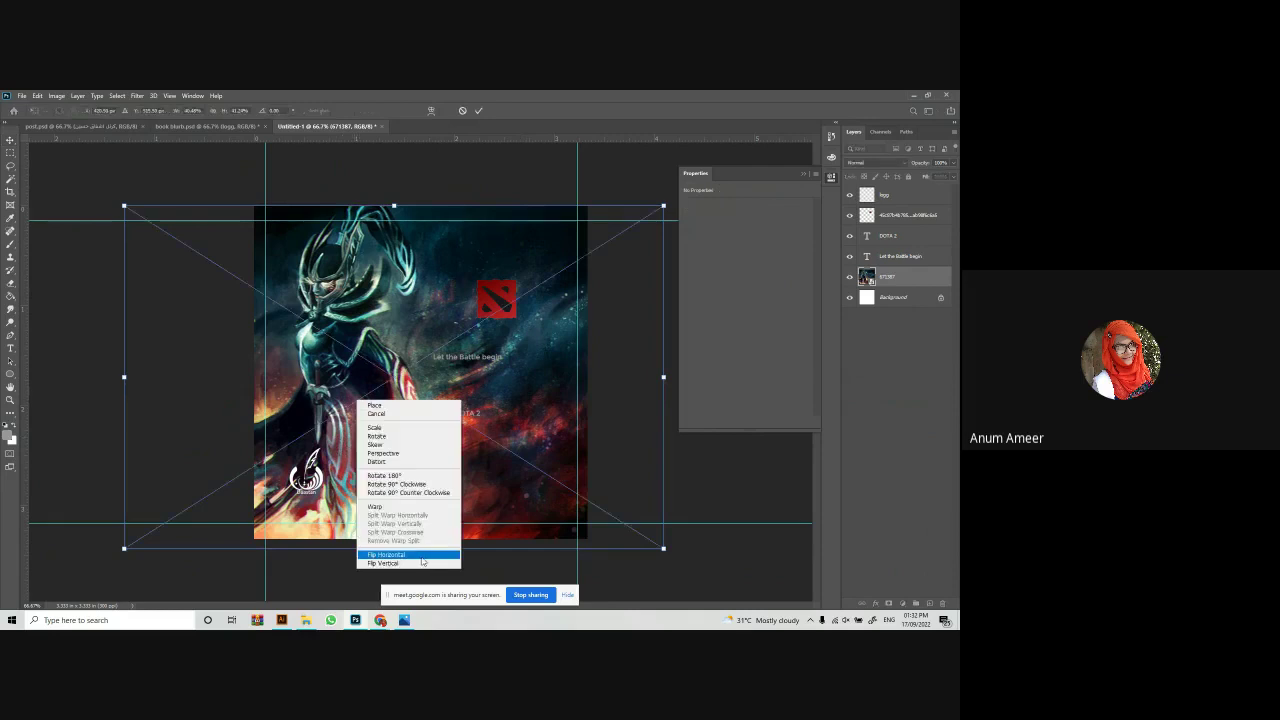
click(424, 555)
Move the flipped wallpaper left to align with the canvas's right edge and enlarge it slightly to cover the poster.
drag(608, 330, 555, 336)
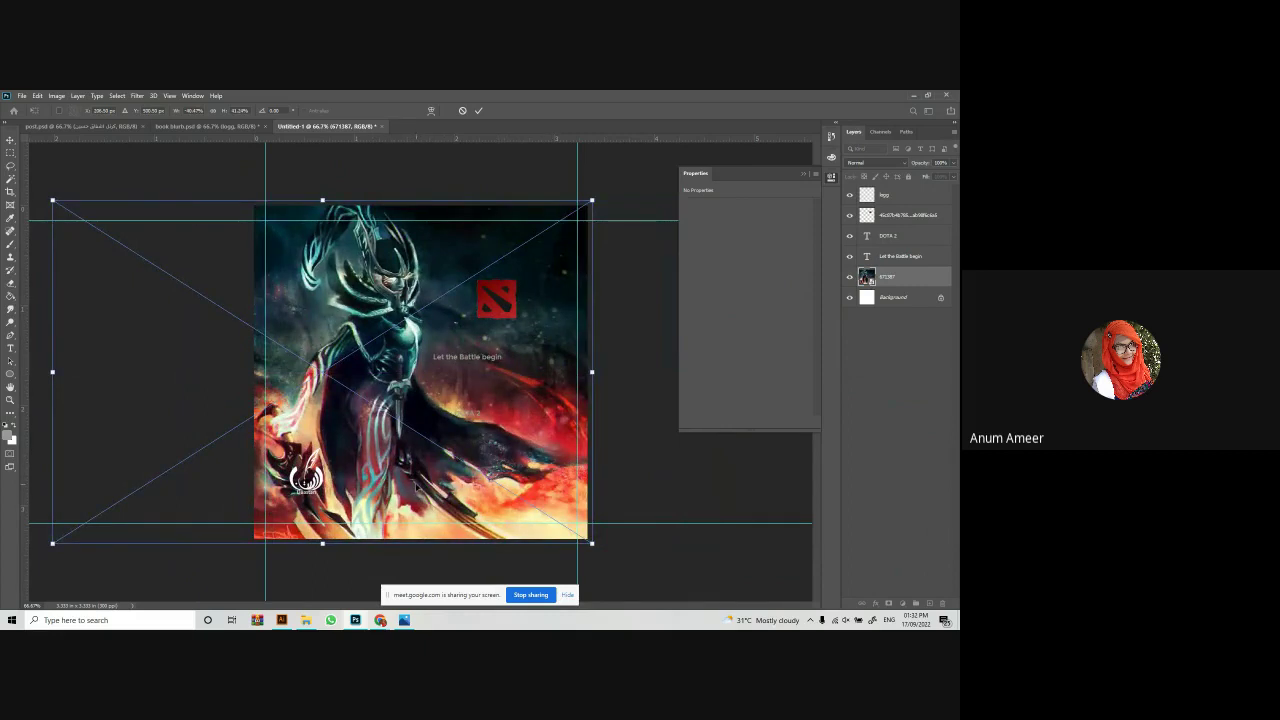
drag(592, 545, 606, 553)
drag(487, 503, 463, 481)
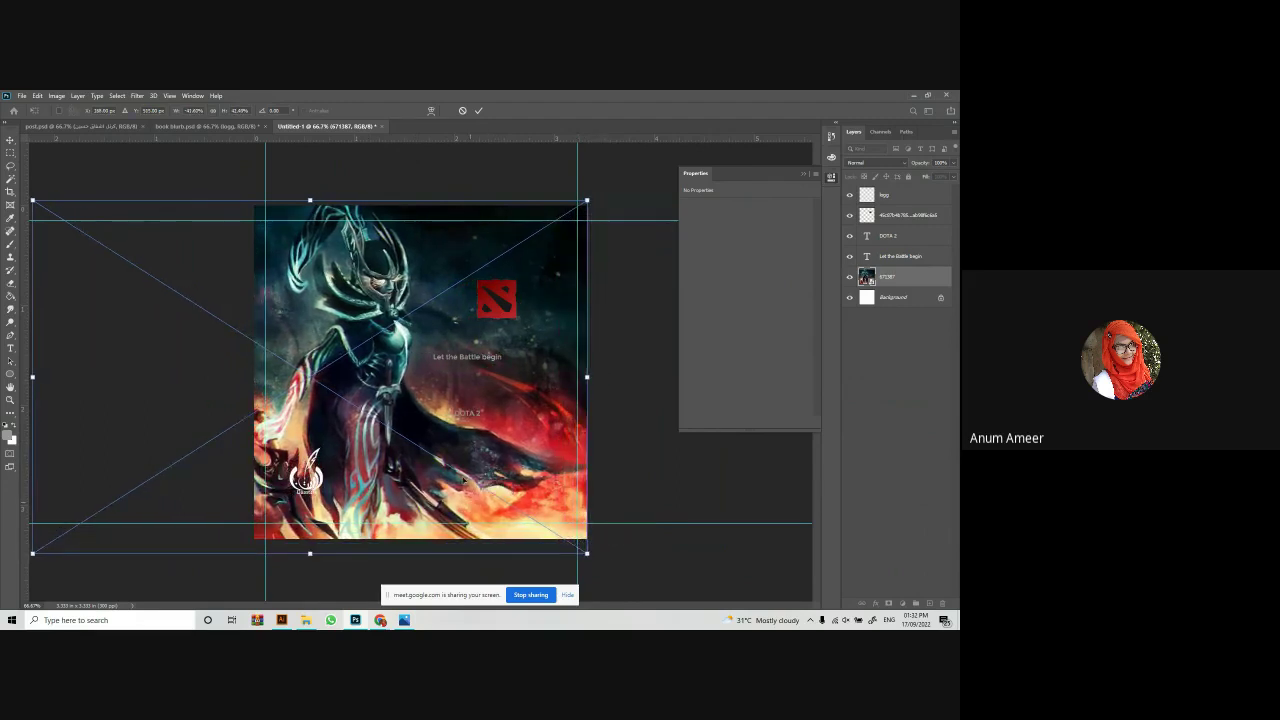
click(478, 110)
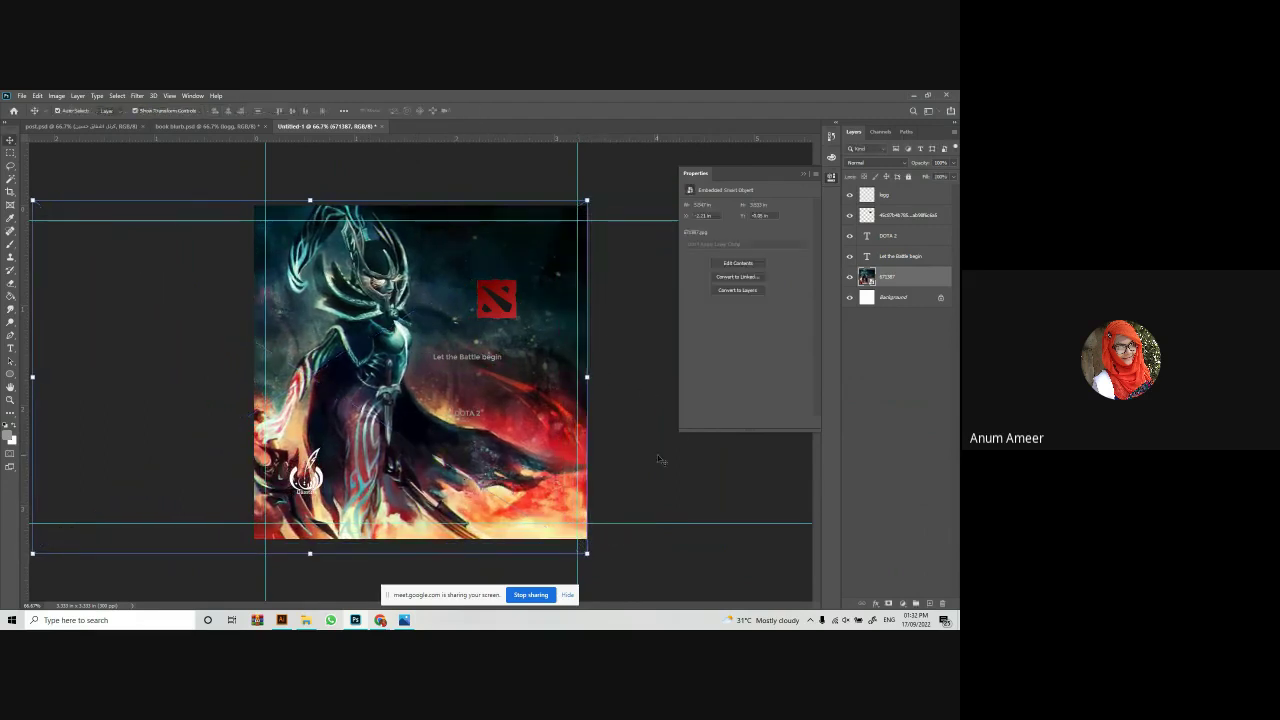
Move the white quill logo from the poster's lower-left area to below the text lines and shift the red Dota logo slightly up.
click(482, 362)
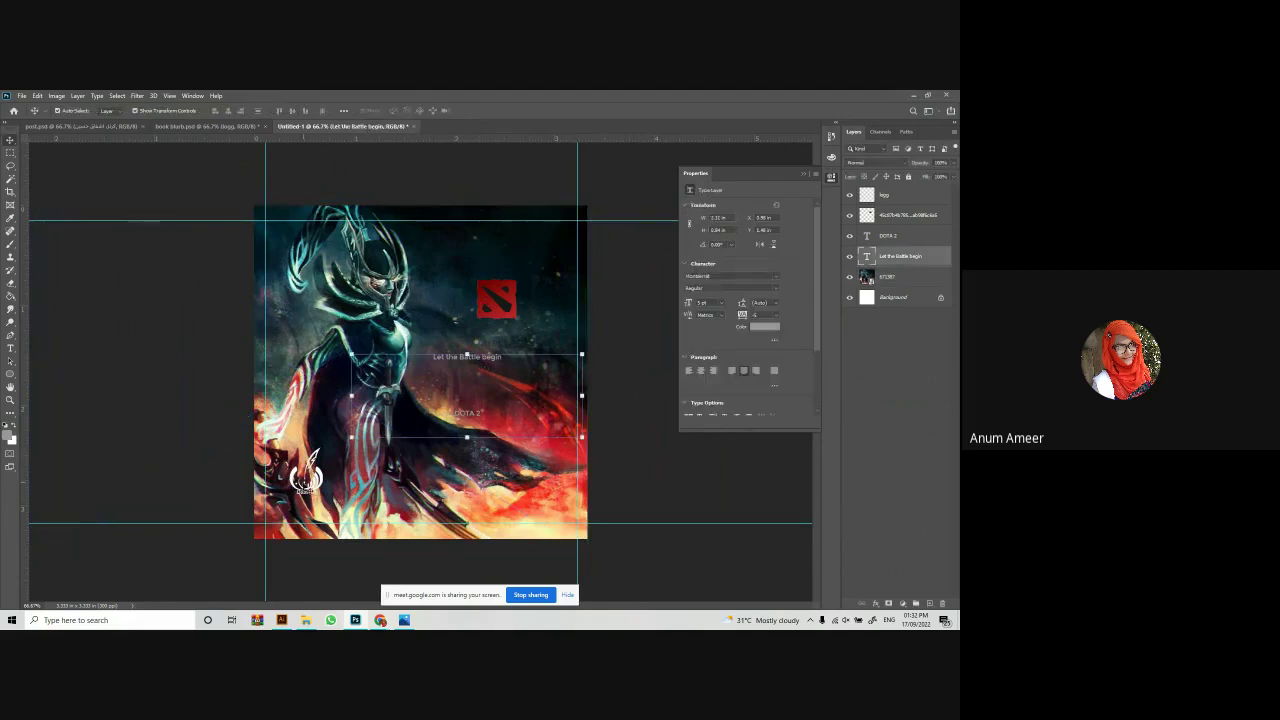
click(305, 470)
drag(310, 460, 508, 484)
click(676, 494)
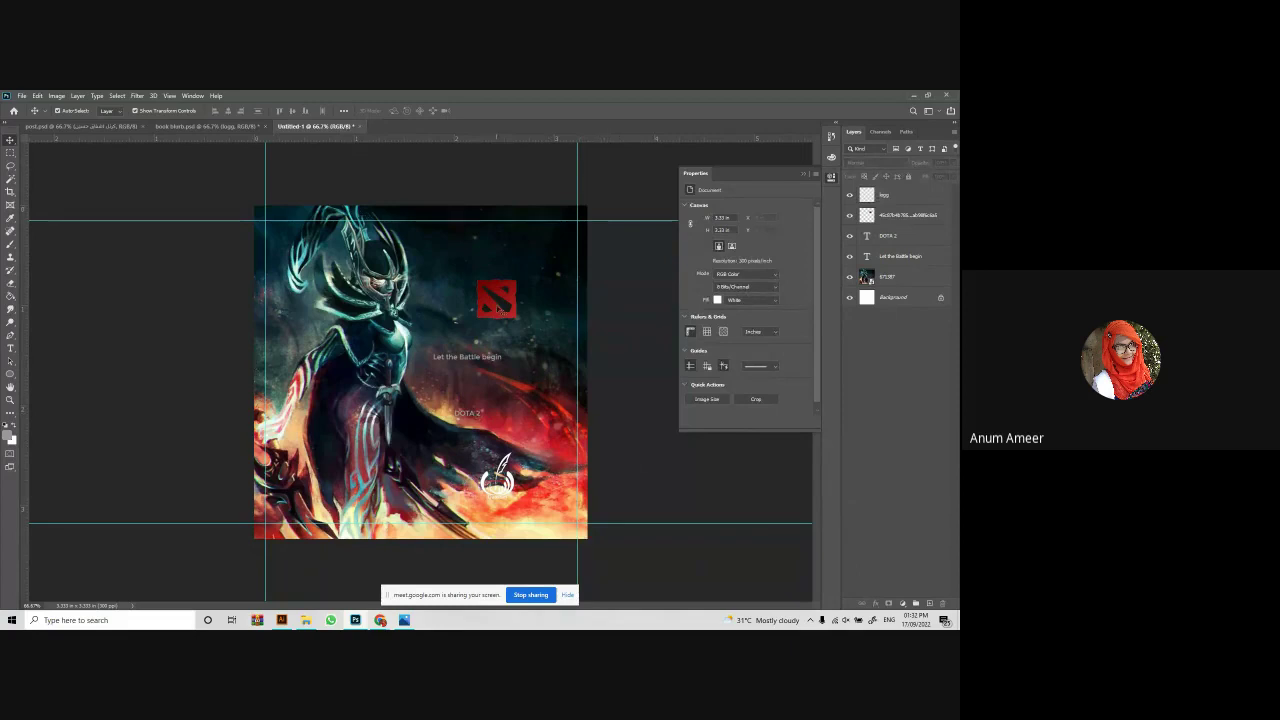
drag(493, 302, 493, 274)
click(697, 485)
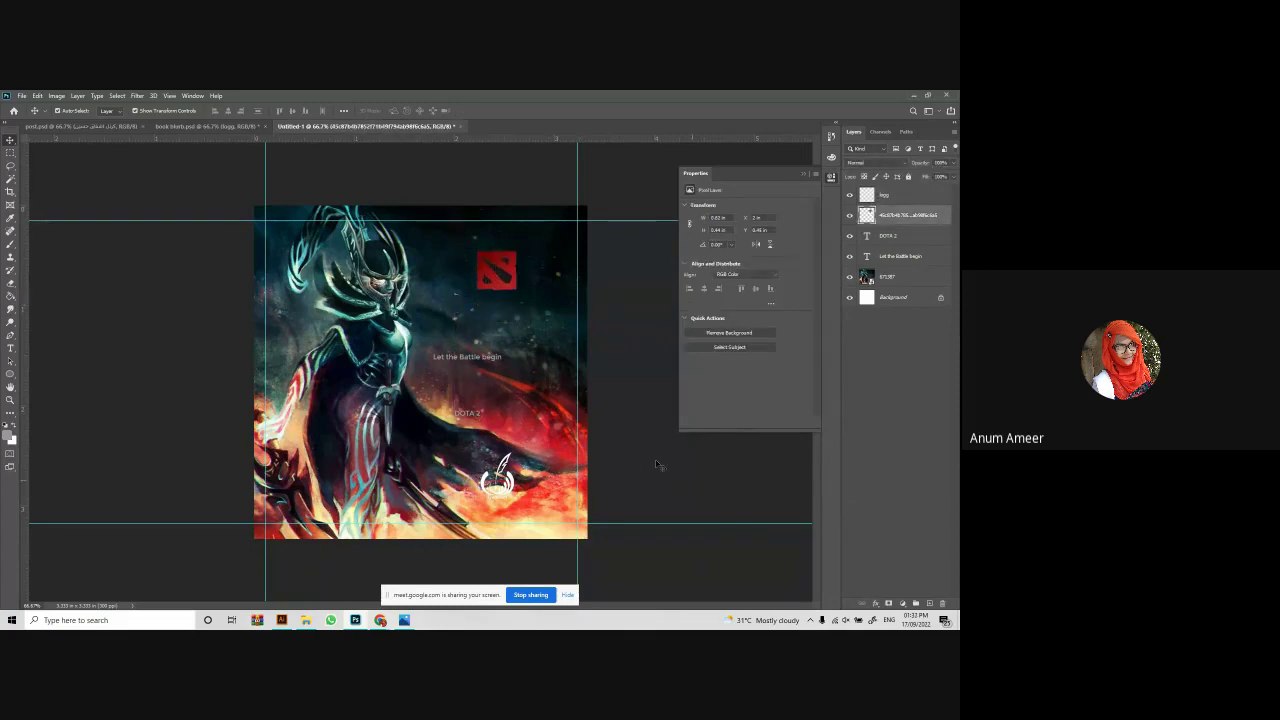
Recolor the "Let the Battle begin" text to a very pale green-white, sampling the wallpaper for its hue.
click(495, 366)
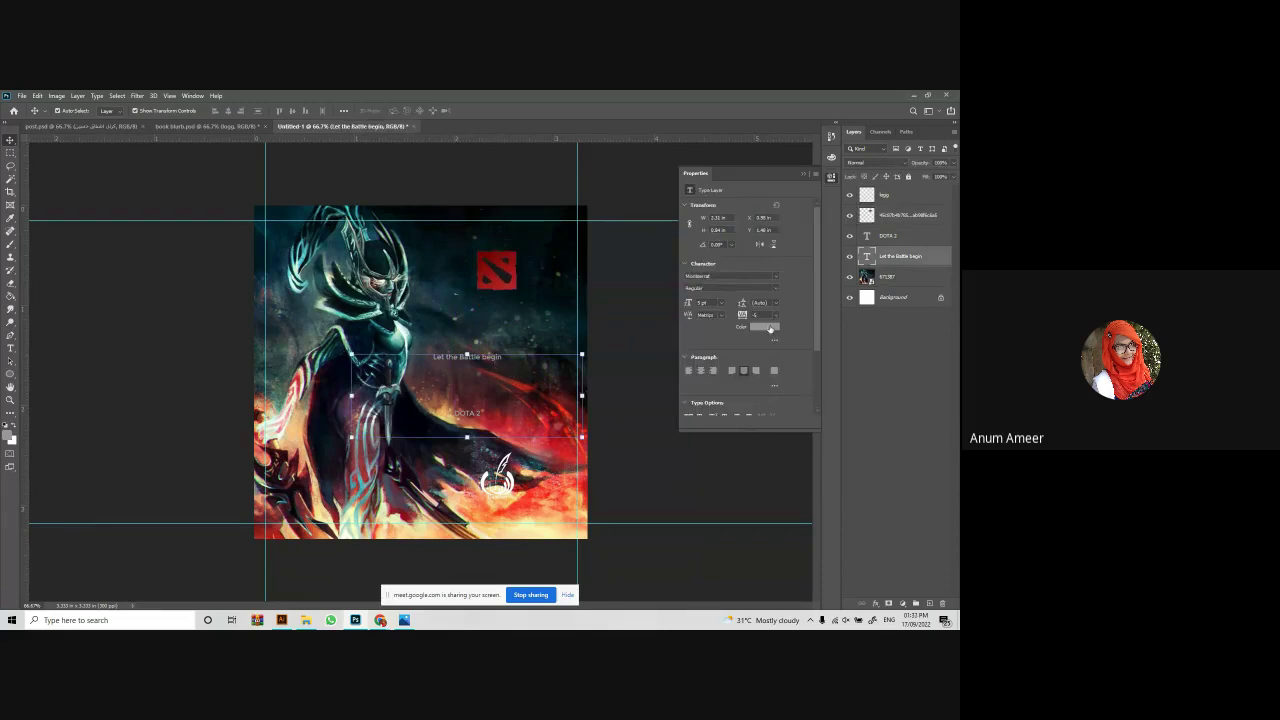
click(770, 325)
click(527, 498)
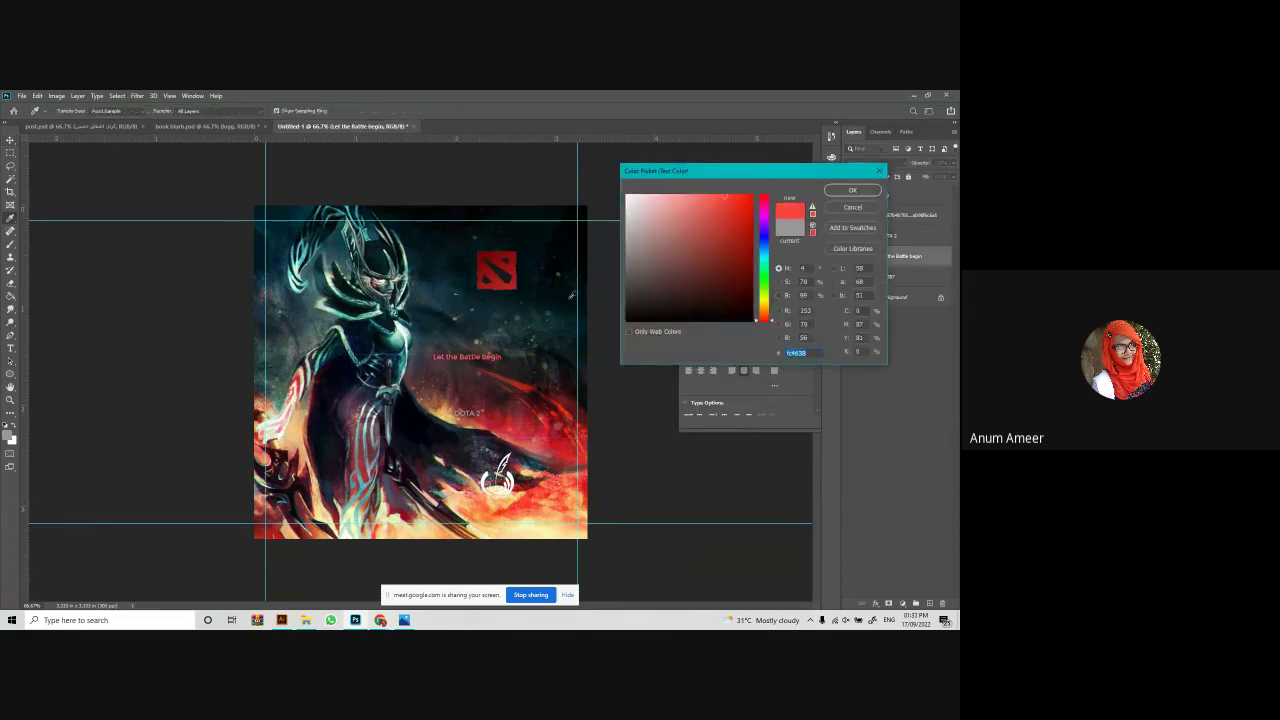
drag(435, 335, 400, 325)
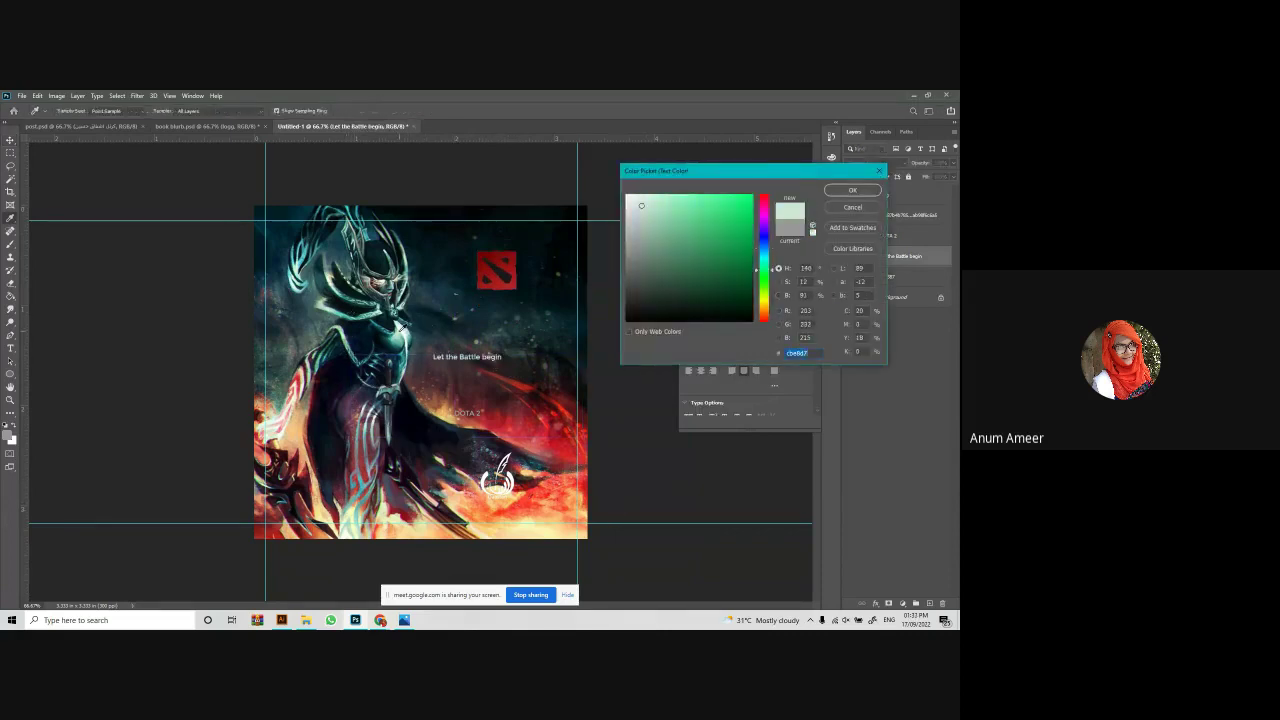
click(636, 197)
click(850, 191)
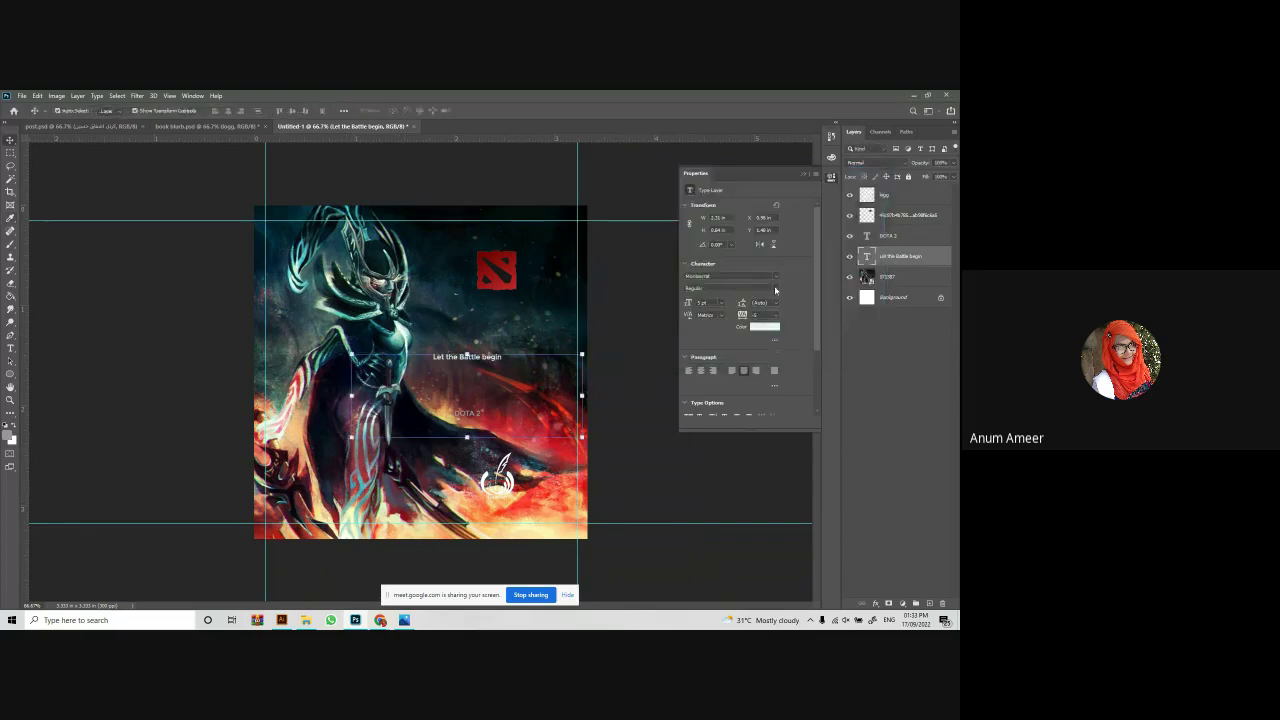
Browse the fonts for the "Let the Battle begin" text and apply Road Rage.
click(775, 277)
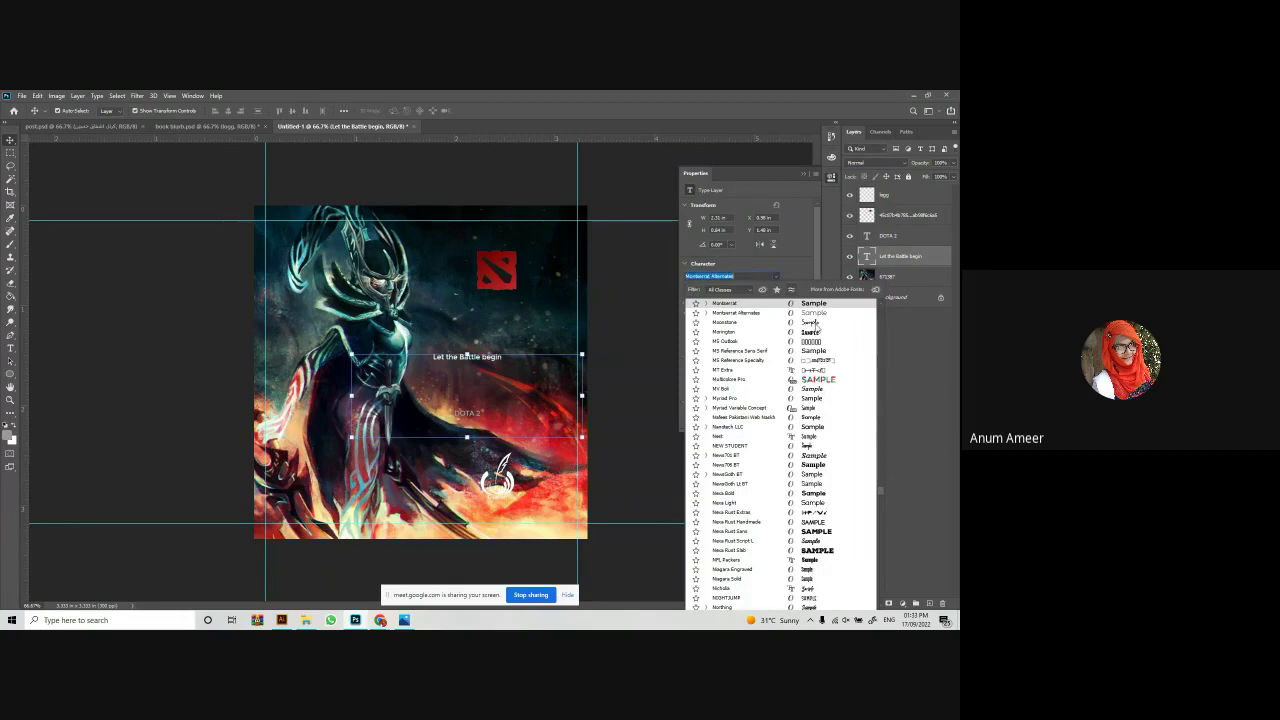
scroll(815, 326, down, 1)
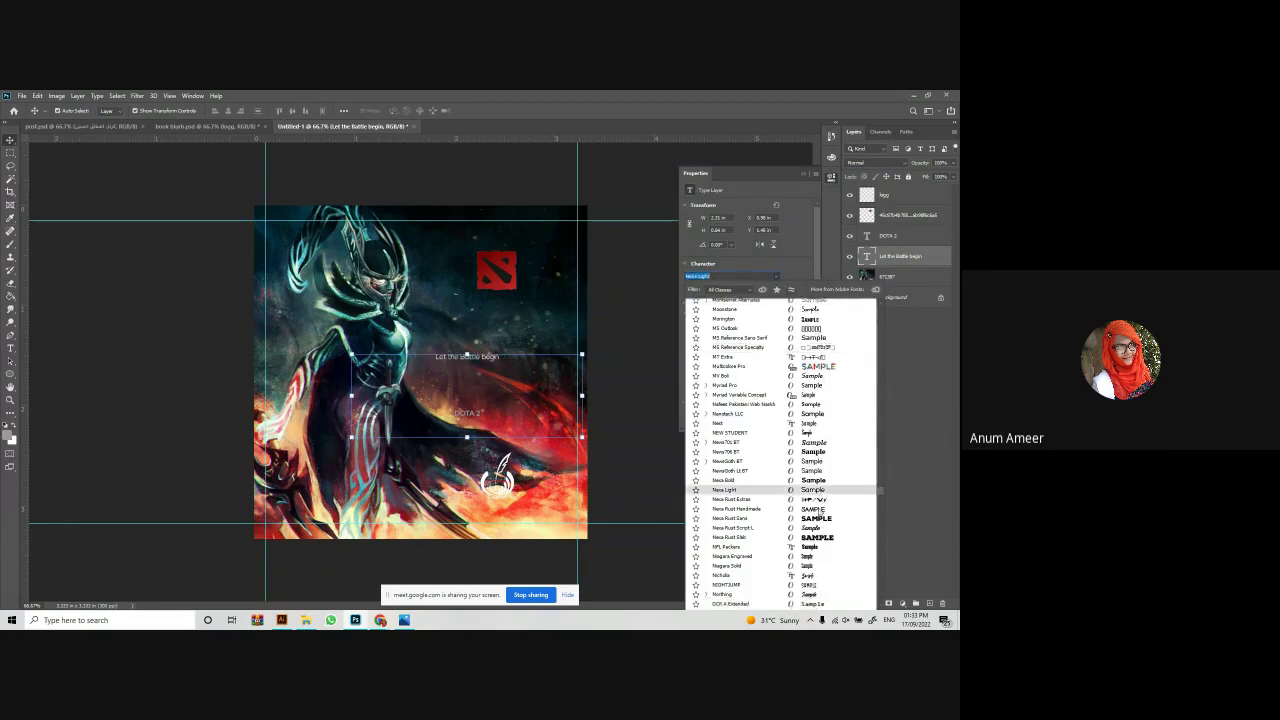
scroll(818, 515, down, 4)
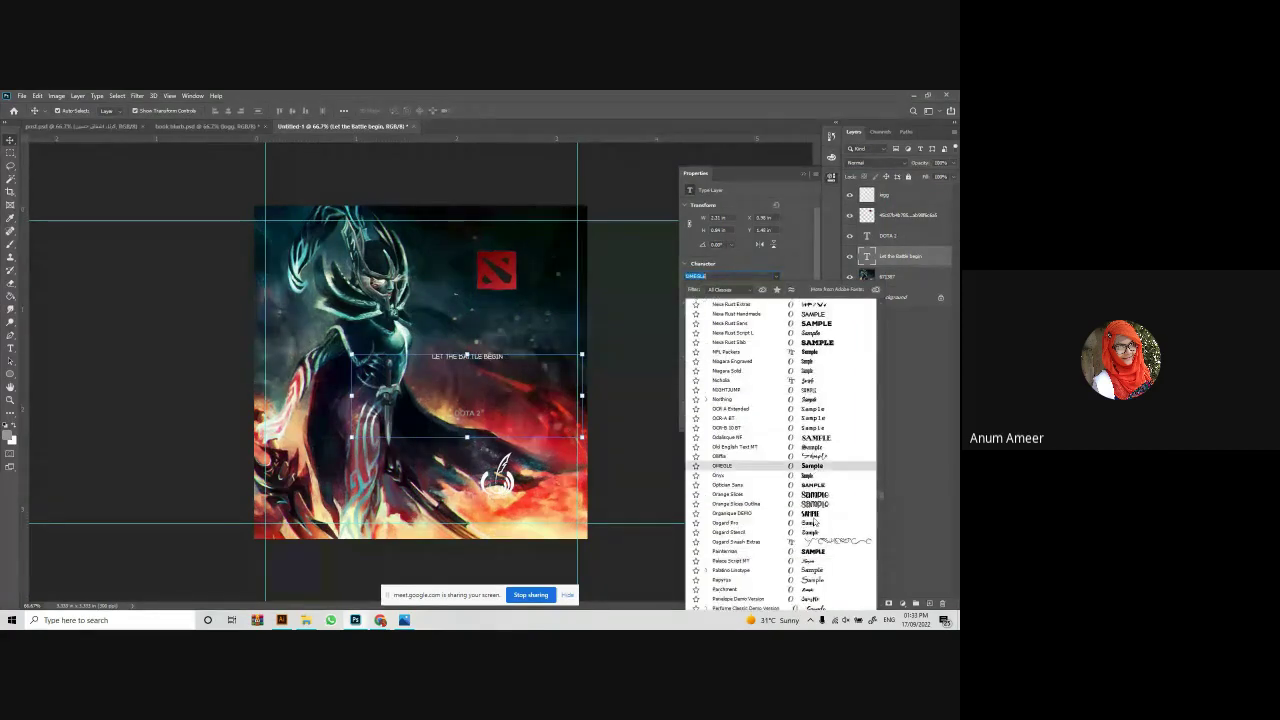
scroll(815, 521, down, 4)
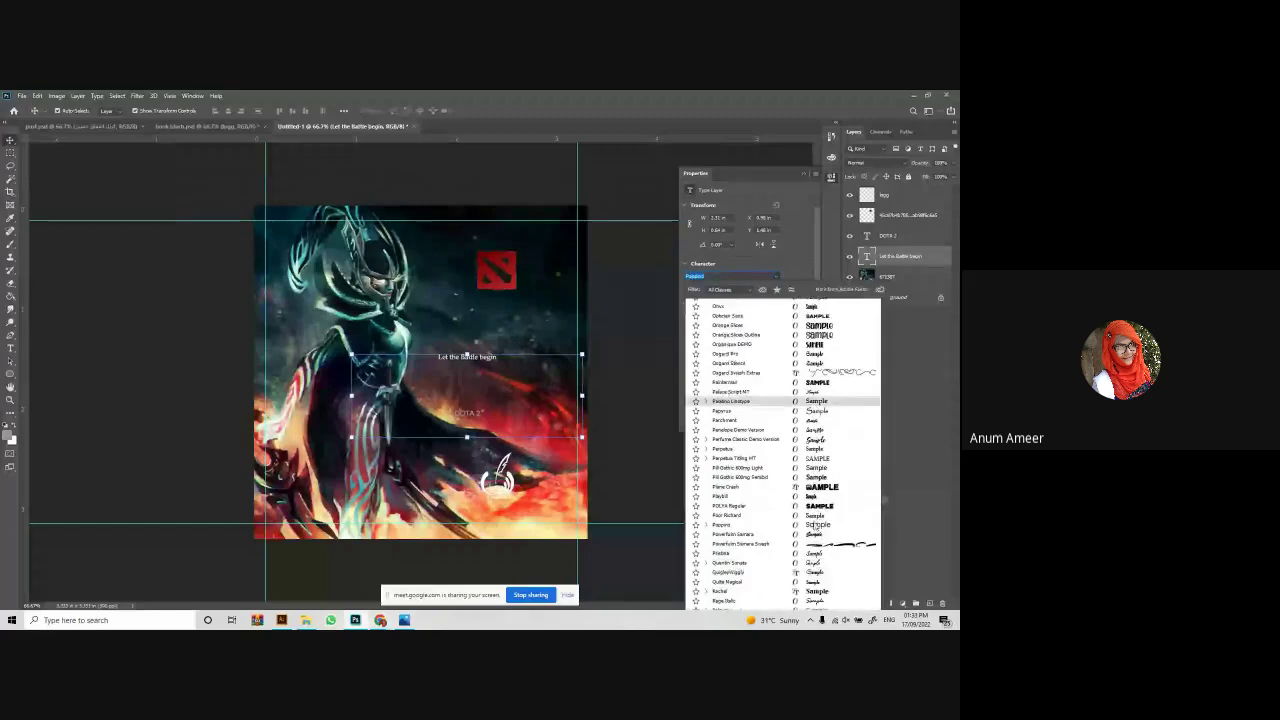
scroll(822, 535, down, 1)
scroll(825, 546, down, 4)
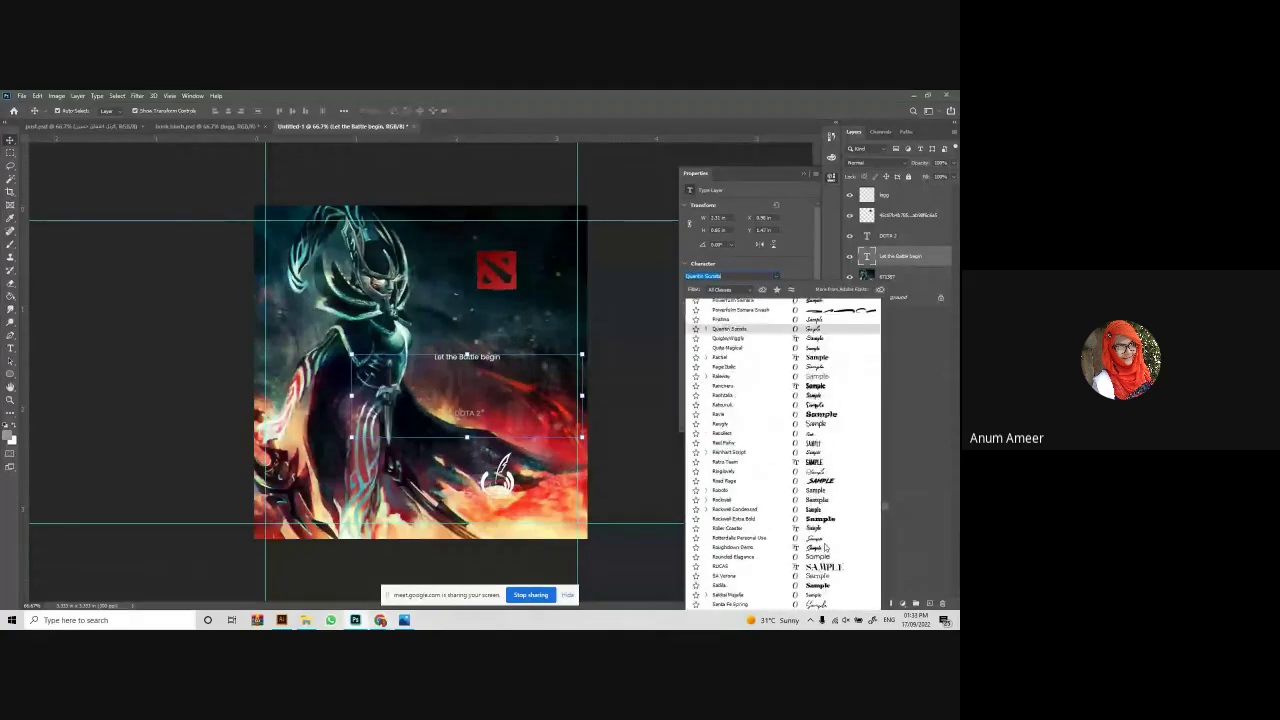
click(822, 481)
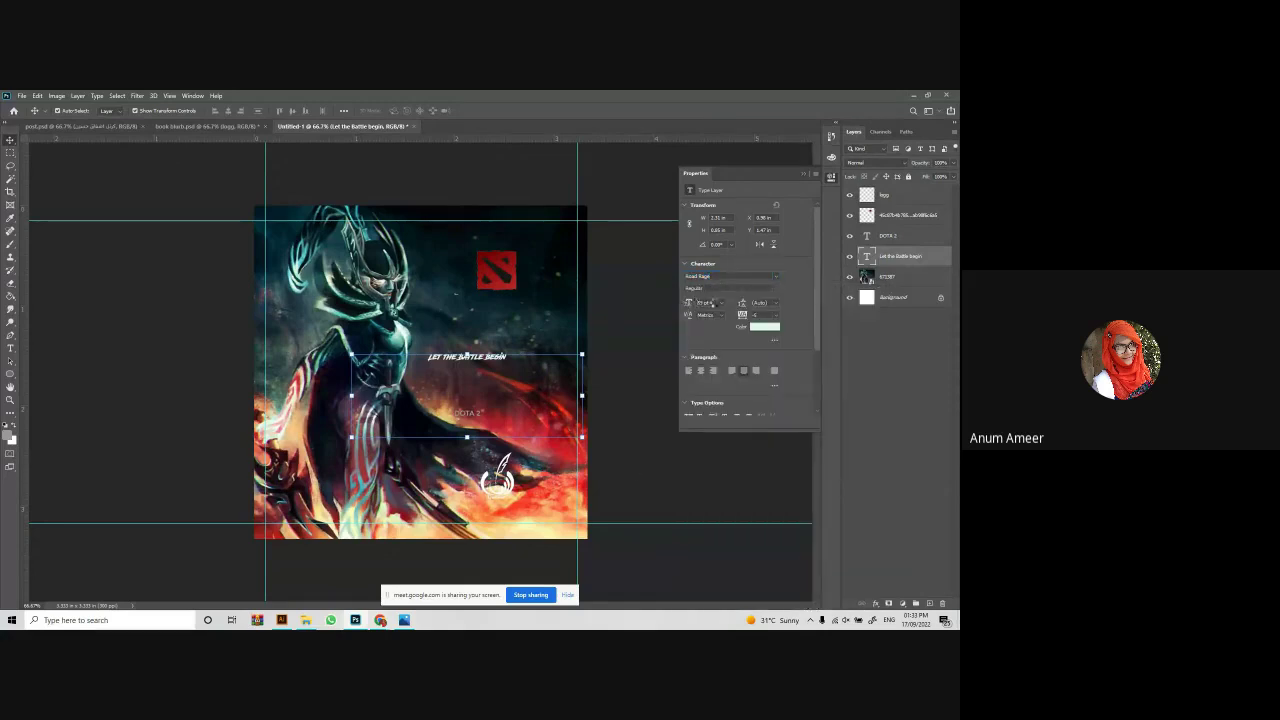
Try large sizes on the "Let the Battle begin" text, then set it to 12 pt with tracking 0.
text(60)
key(Return)
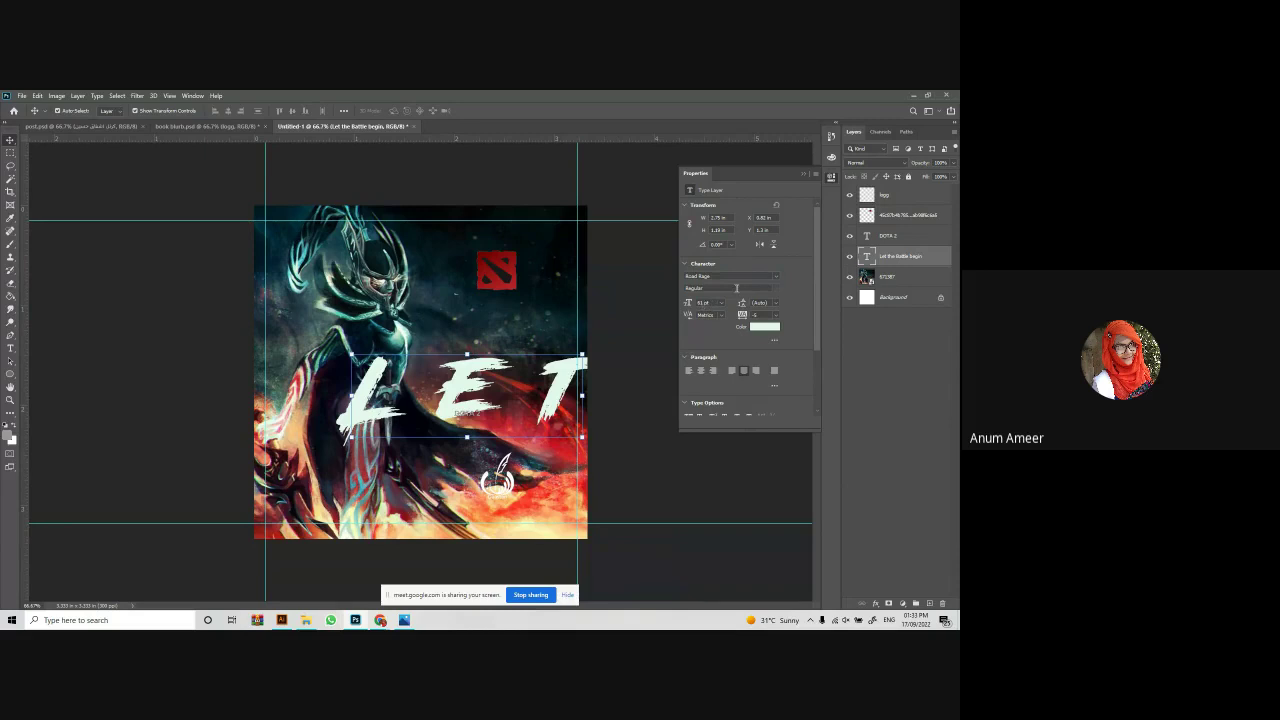
drag(692, 303, 675, 306)
click(776, 315)
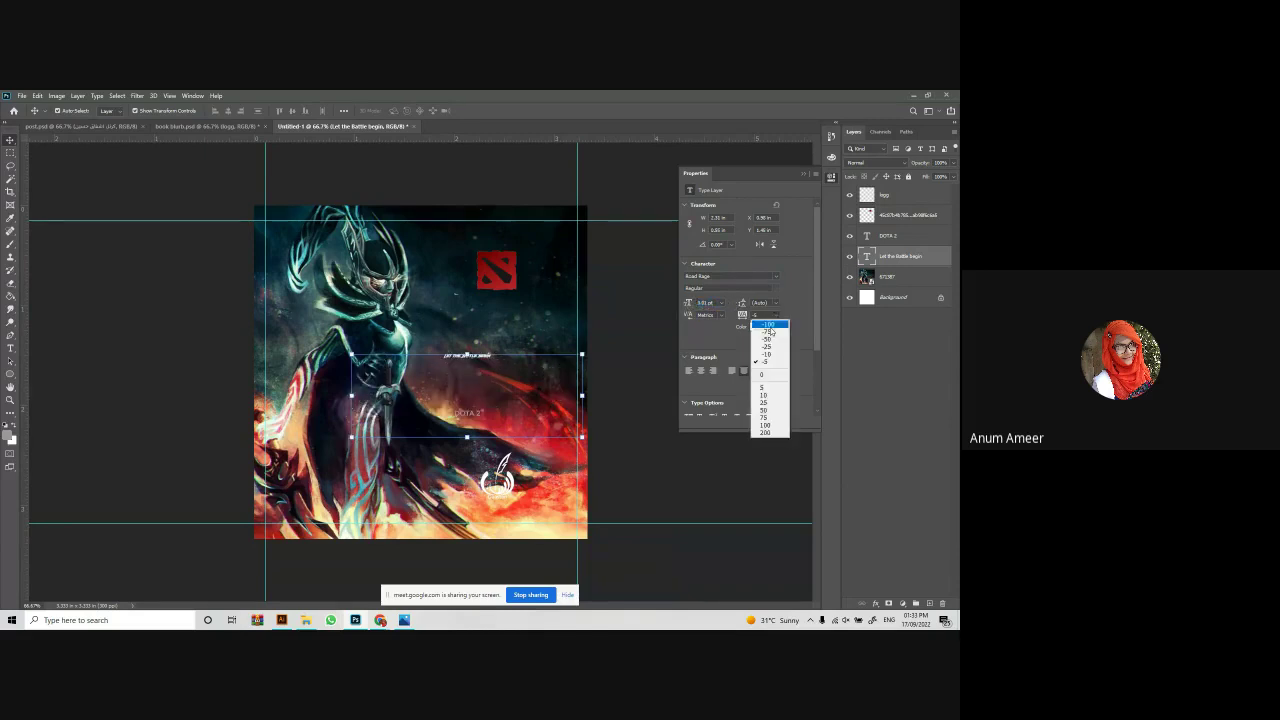
click(772, 376)
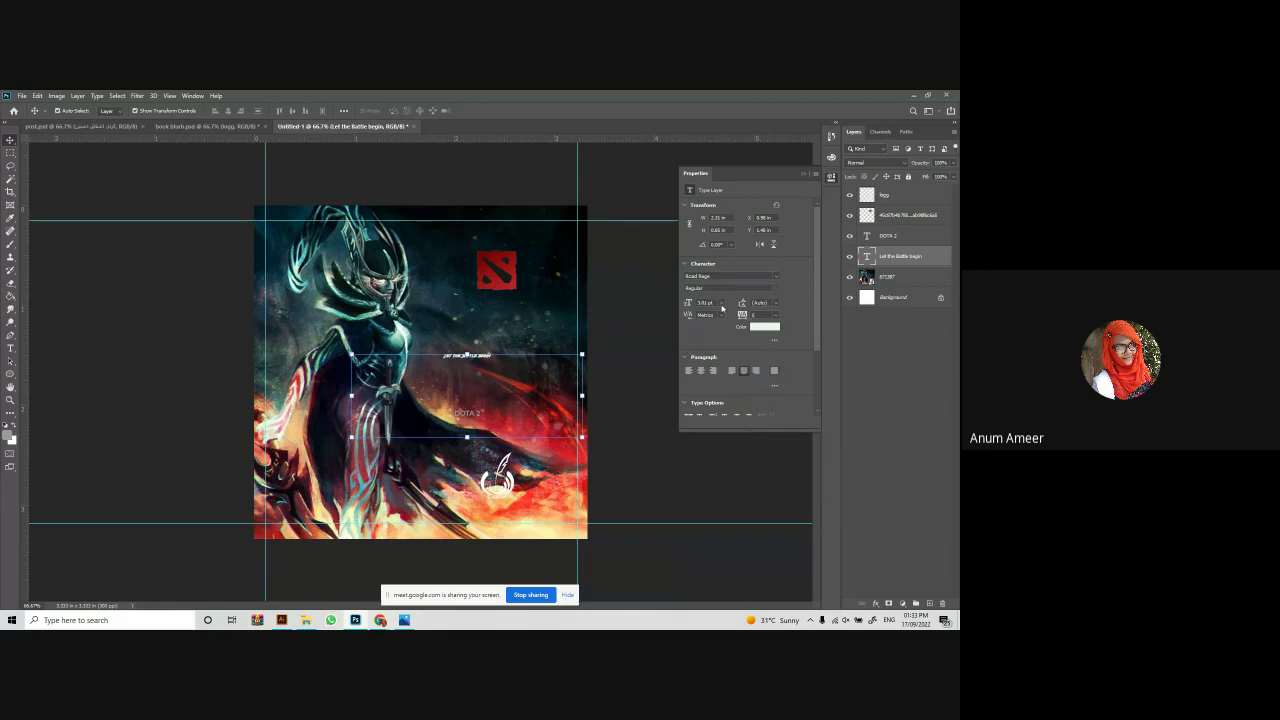
click(721, 303)
click(718, 428)
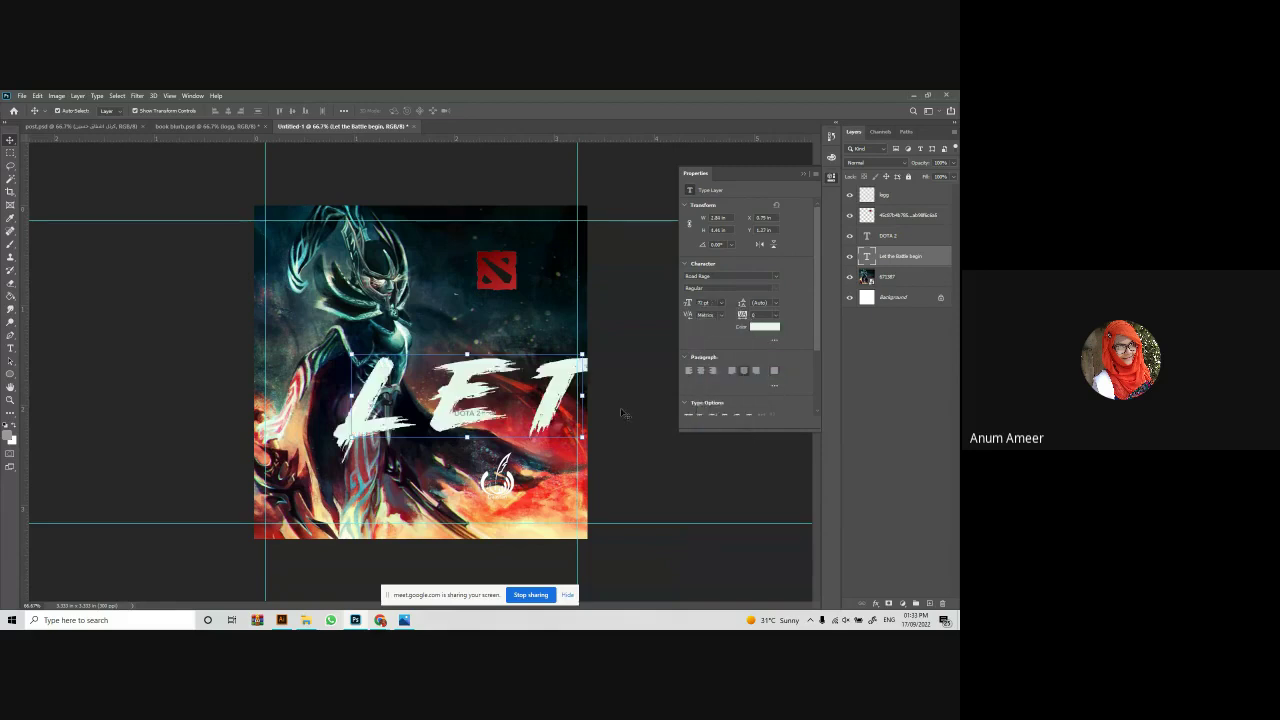
click(721, 303)
click(718, 363)
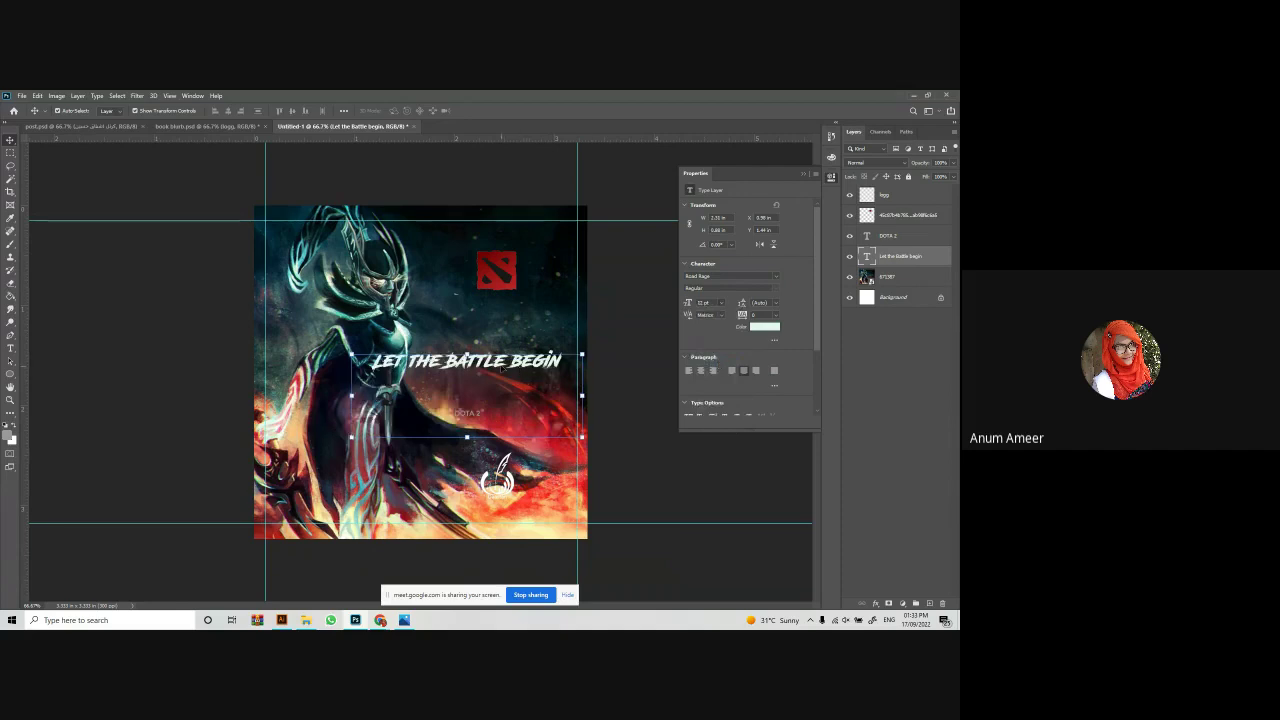
Break the text into two lines after "Let the" and shrink its text box to about 1.9 in wide.
double_click(866, 256)
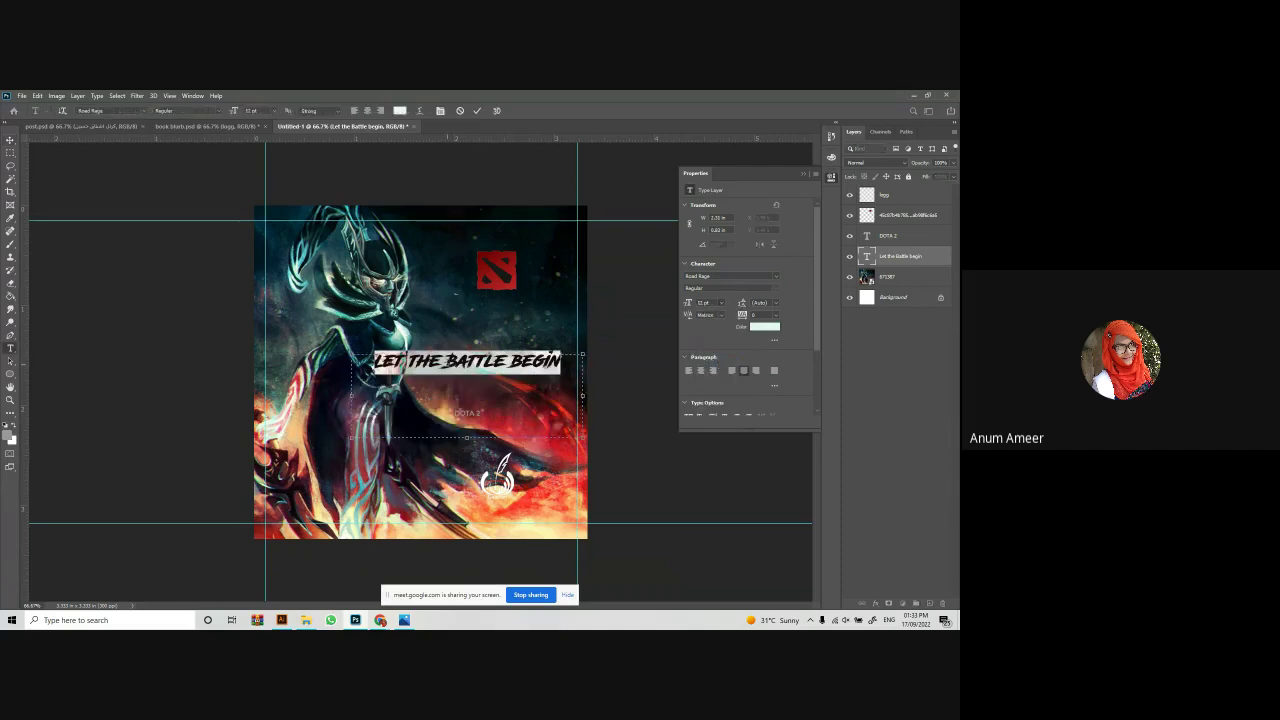
click(447, 361)
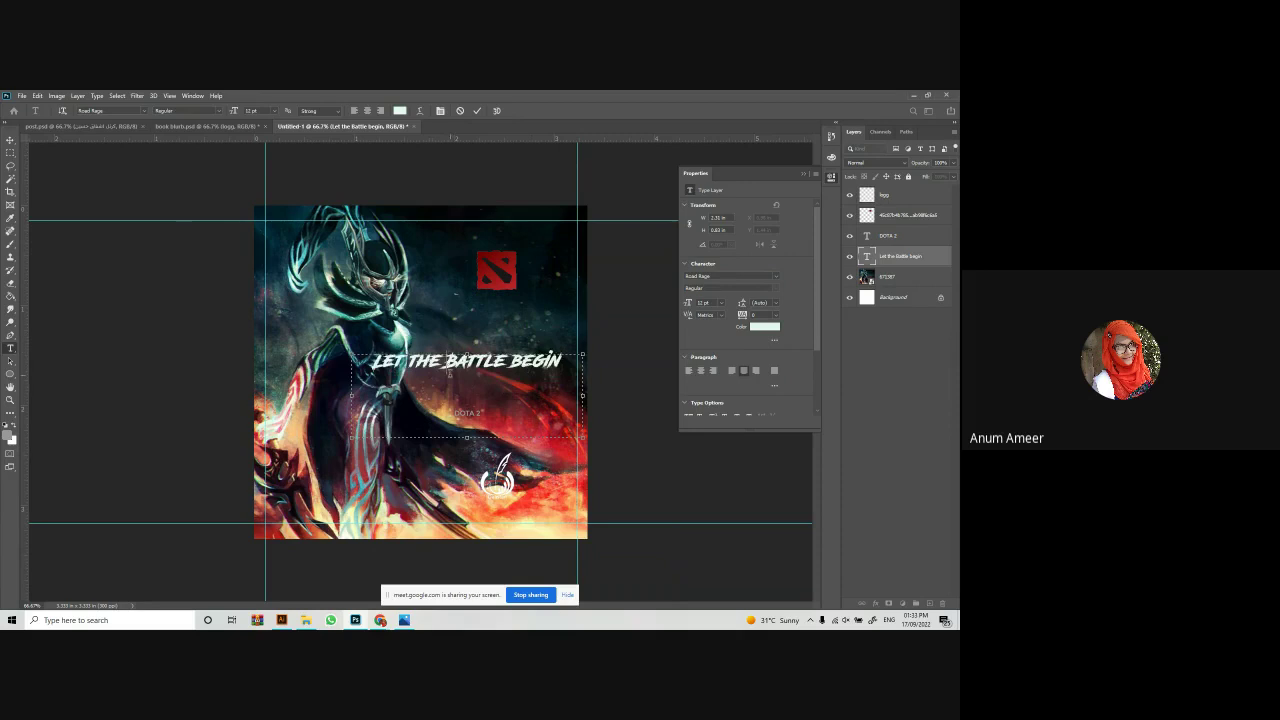
key(Return)
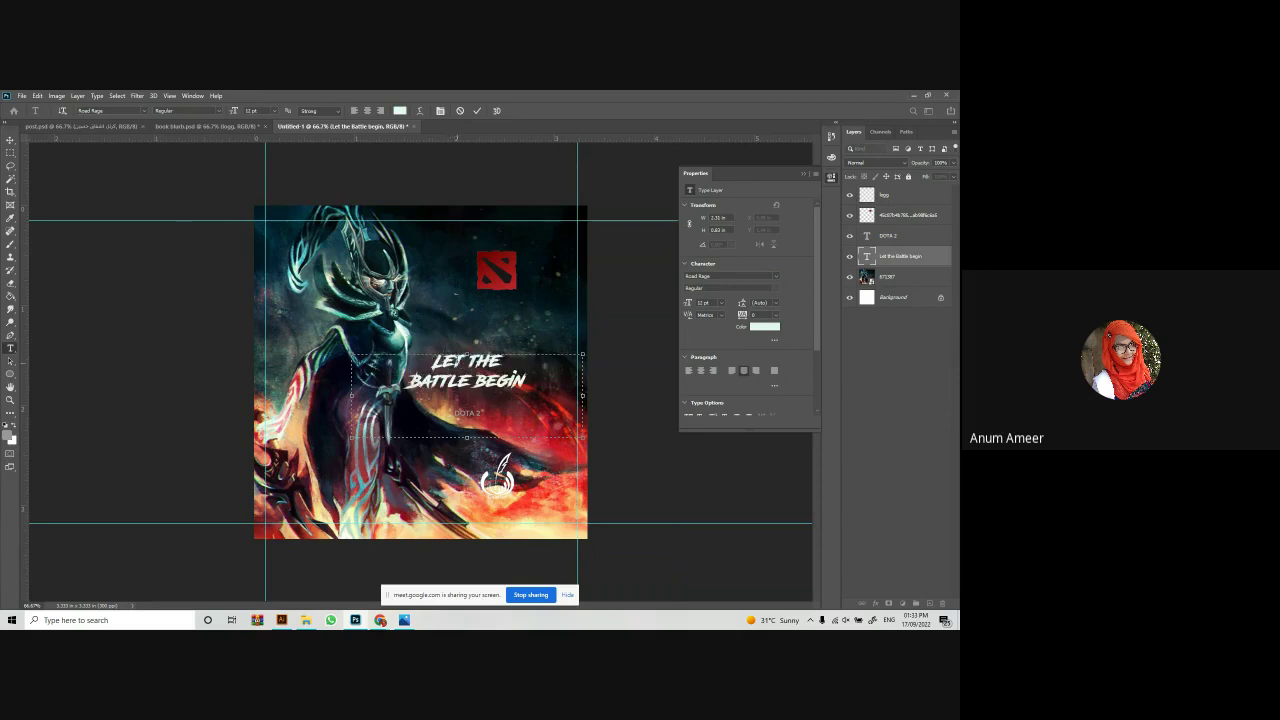
drag(467, 437, 467, 397)
drag(562, 375, 537, 375)
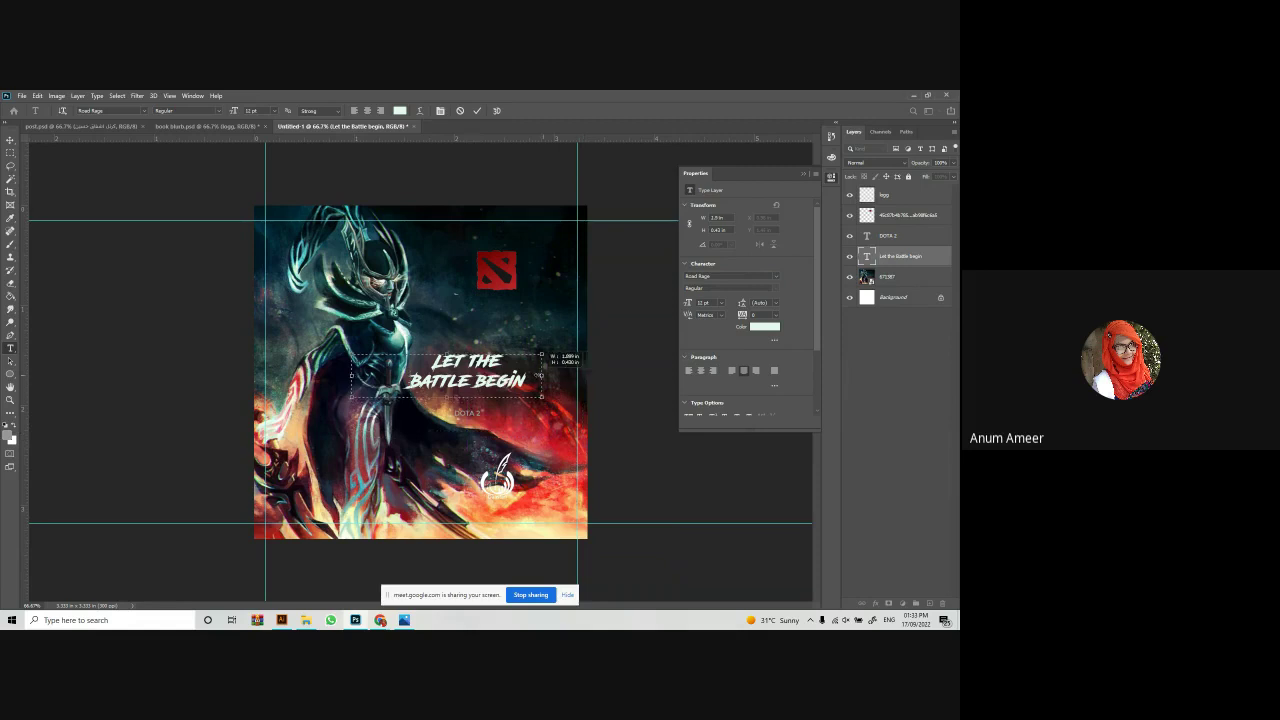
click(477, 110)
Enlarge the two-line "Let the Battle begin" text and move it lower, then shift the white logo toward the poster's lower-right corner.
key(ctrl+t)
drag(442, 398, 439, 433)
drag(234, 465, 347, 438)
drag(498, 424, 493, 434)
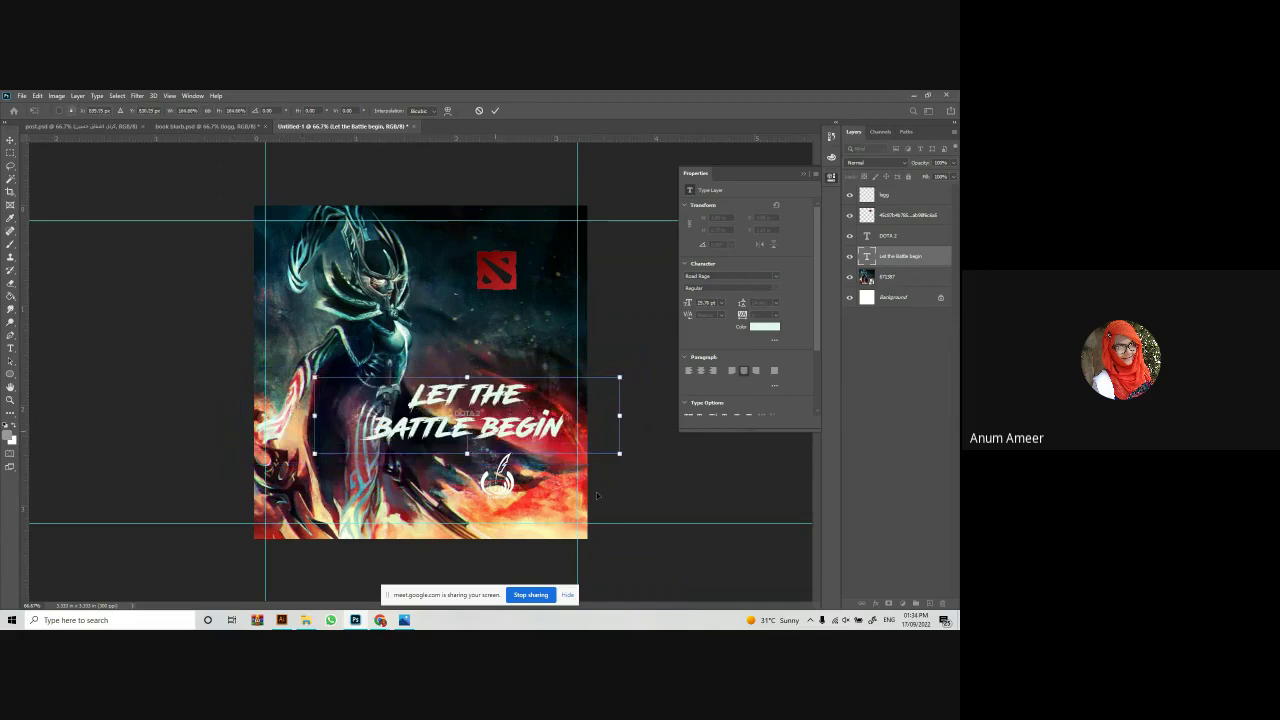
click(499, 112)
drag(512, 480, 563, 493)
click(465, 425)
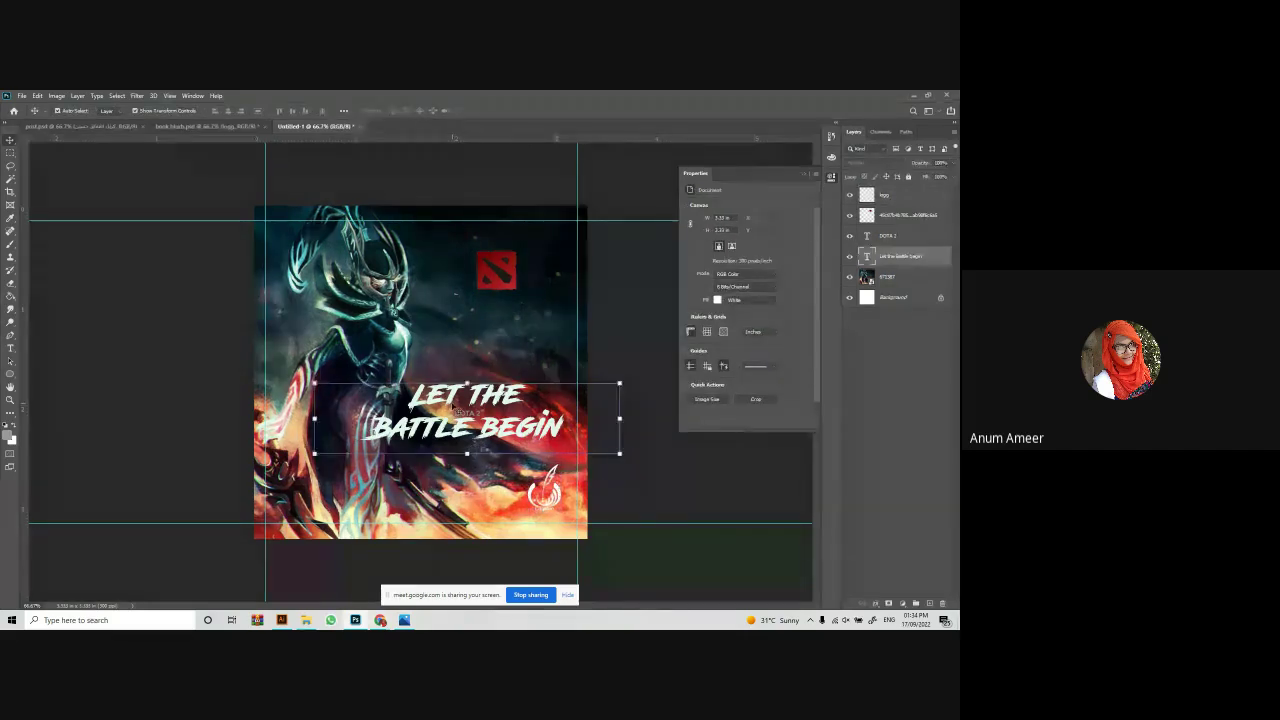
Enlarge the red Dota logo layer to about 2.52 in wide and place it over the warrior's upper body.
click(496, 272)
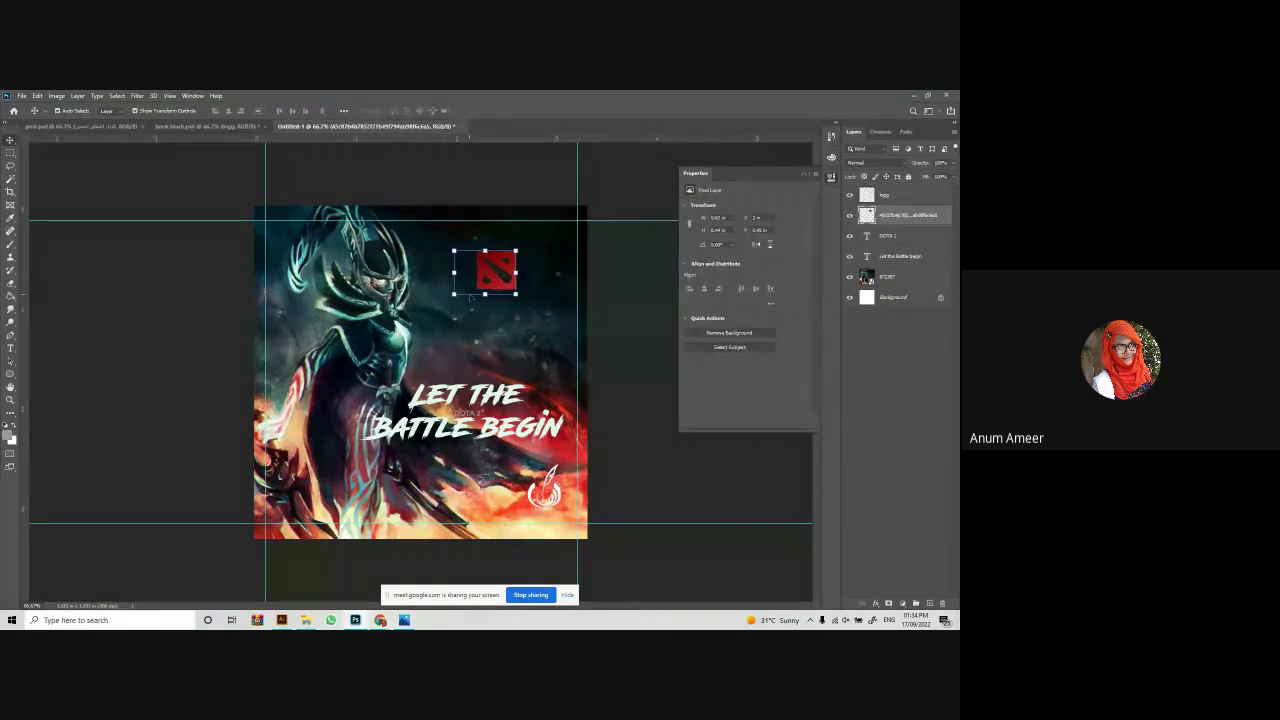
drag(454, 293, 357, 414)
drag(390, 326, 322, 347)
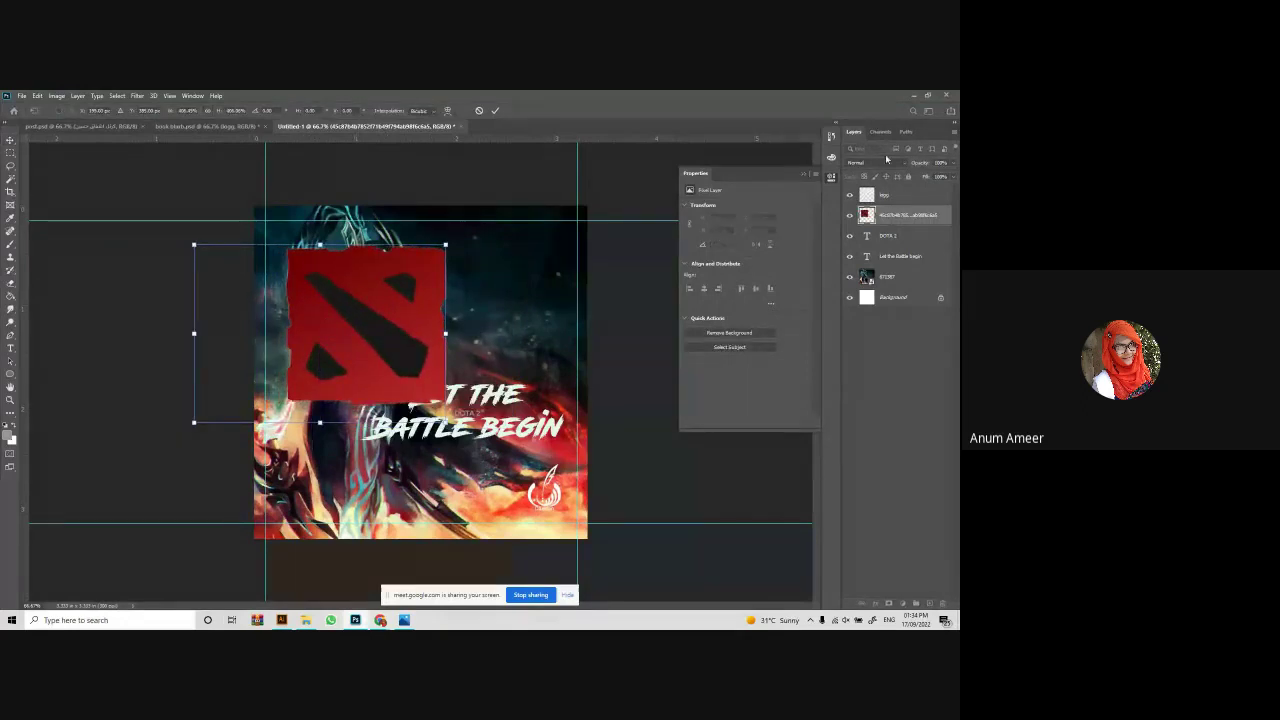
click(880, 162)
click(632, 156)
click(876, 162)
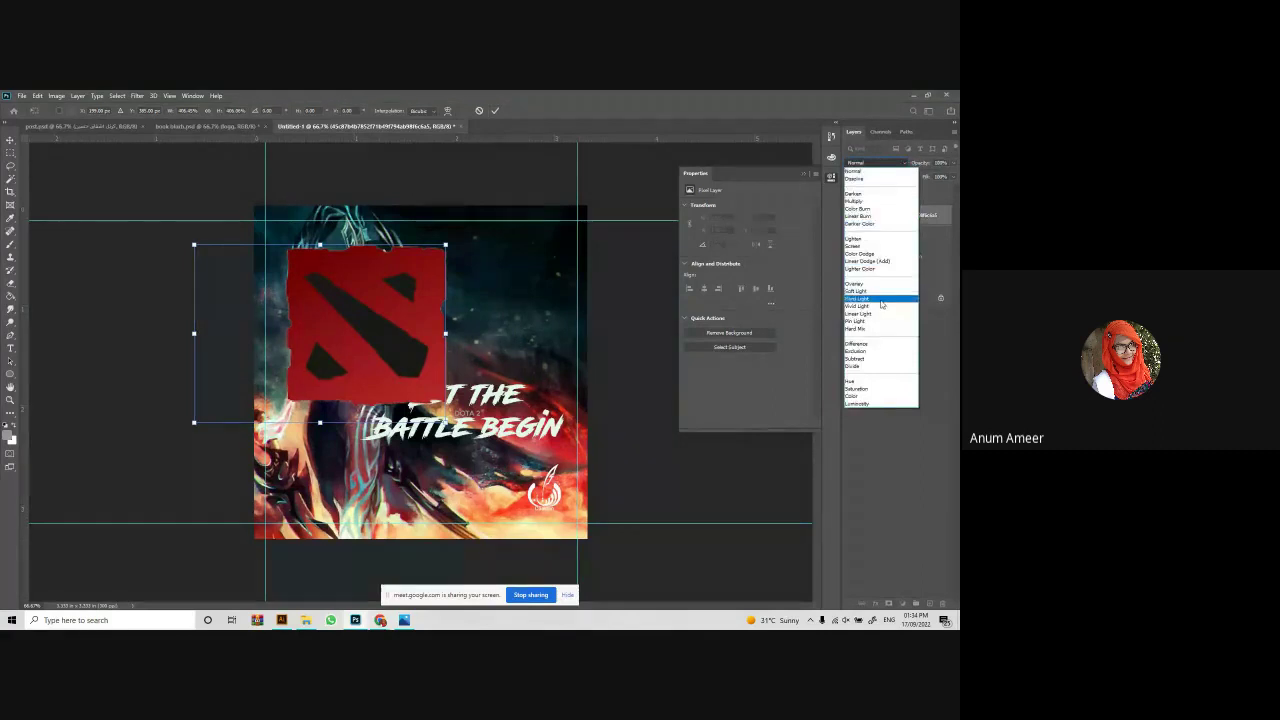
click(493, 113)
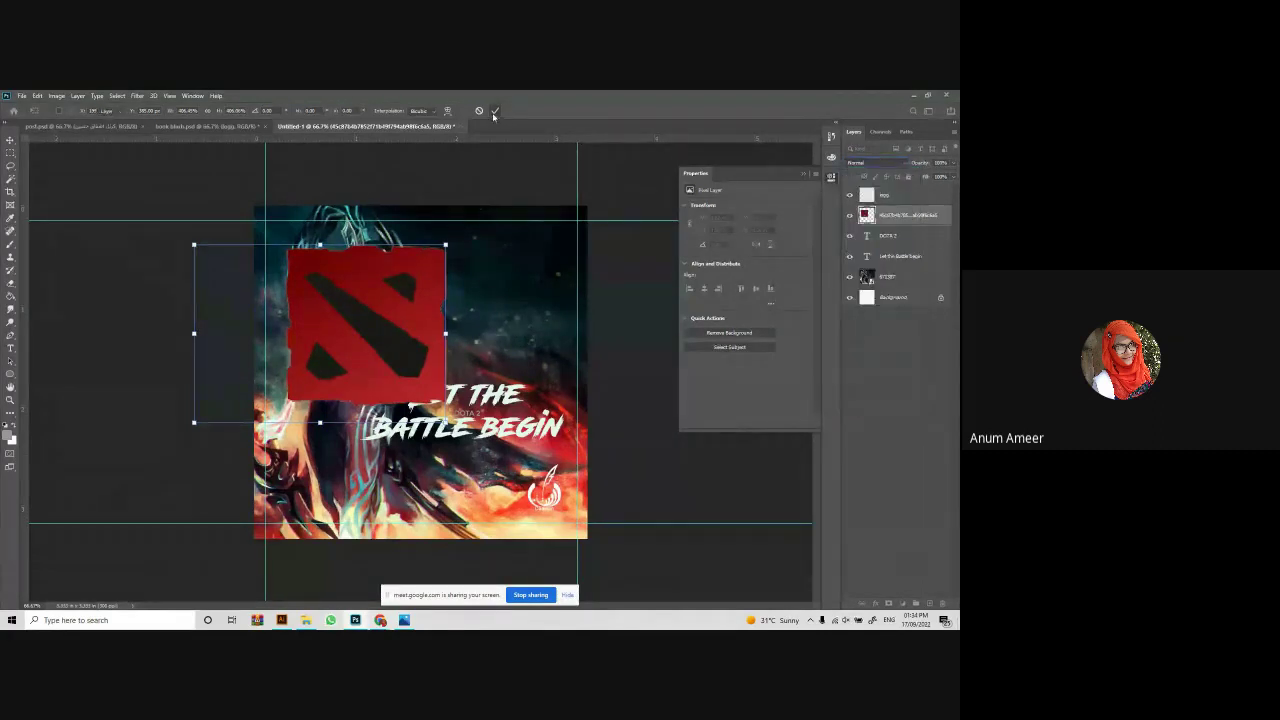
Preview blend modes down to Luminosity on the enlarged Dota logo, keep Normal and hide the logo layer.
click(876, 162)
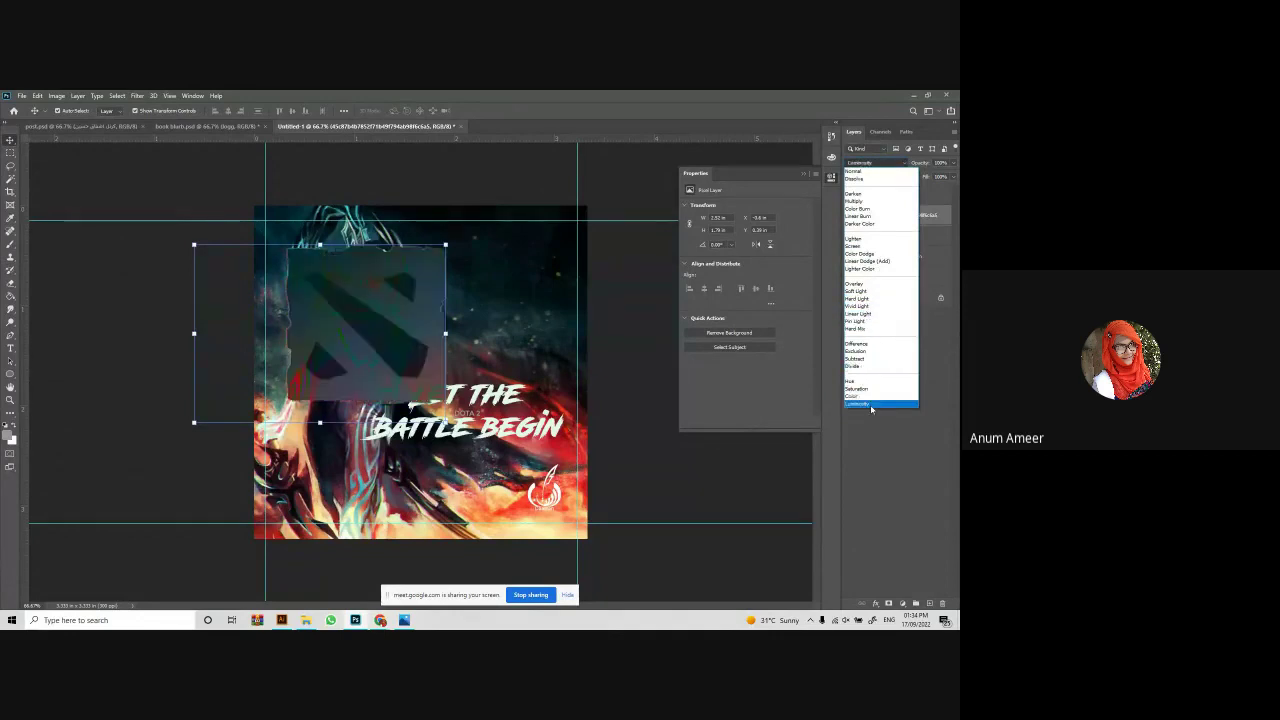
click(854, 171)
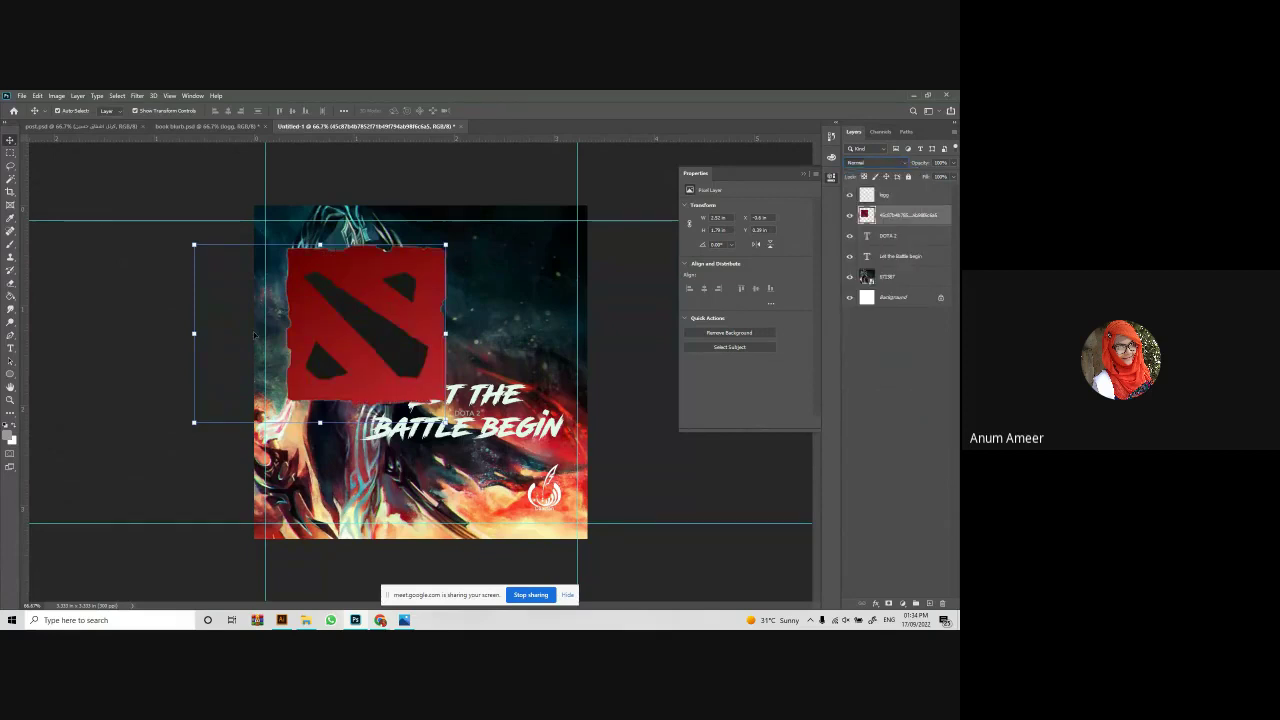
click(850, 215)
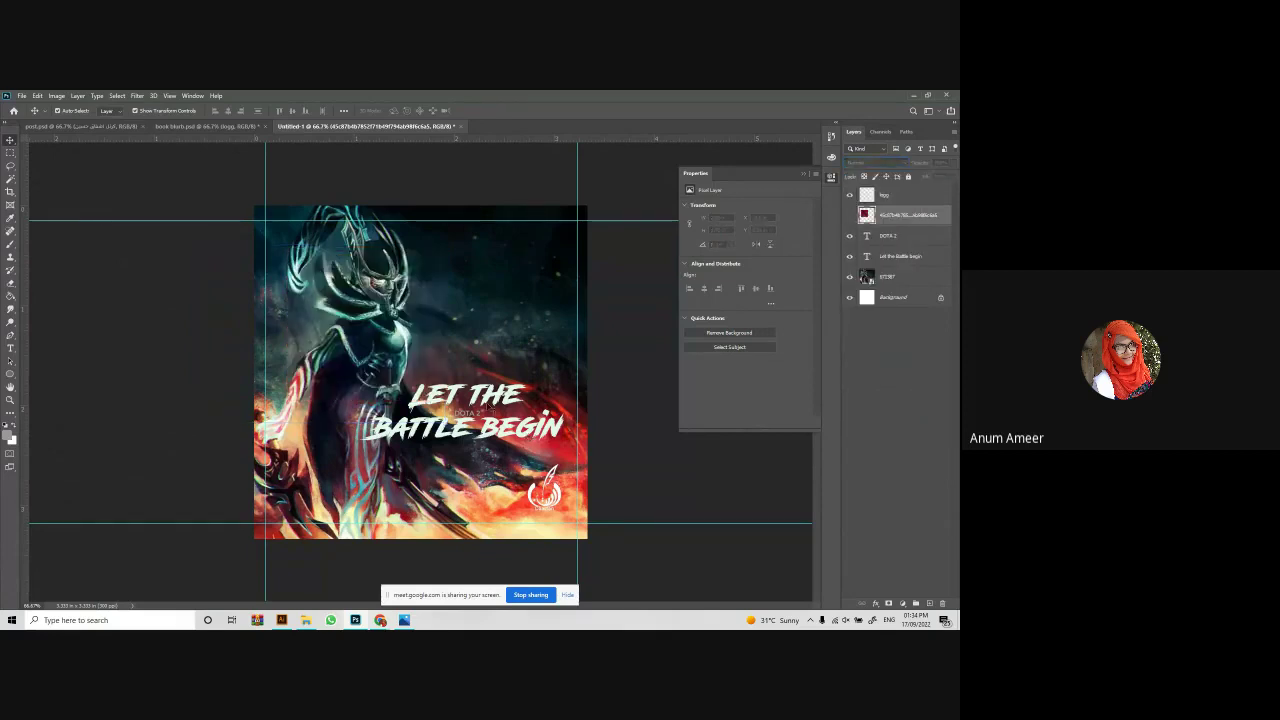
Move the DOTA 2 text up above the "Let the Battle begin" lines.
click(530, 432)
click(485, 420)
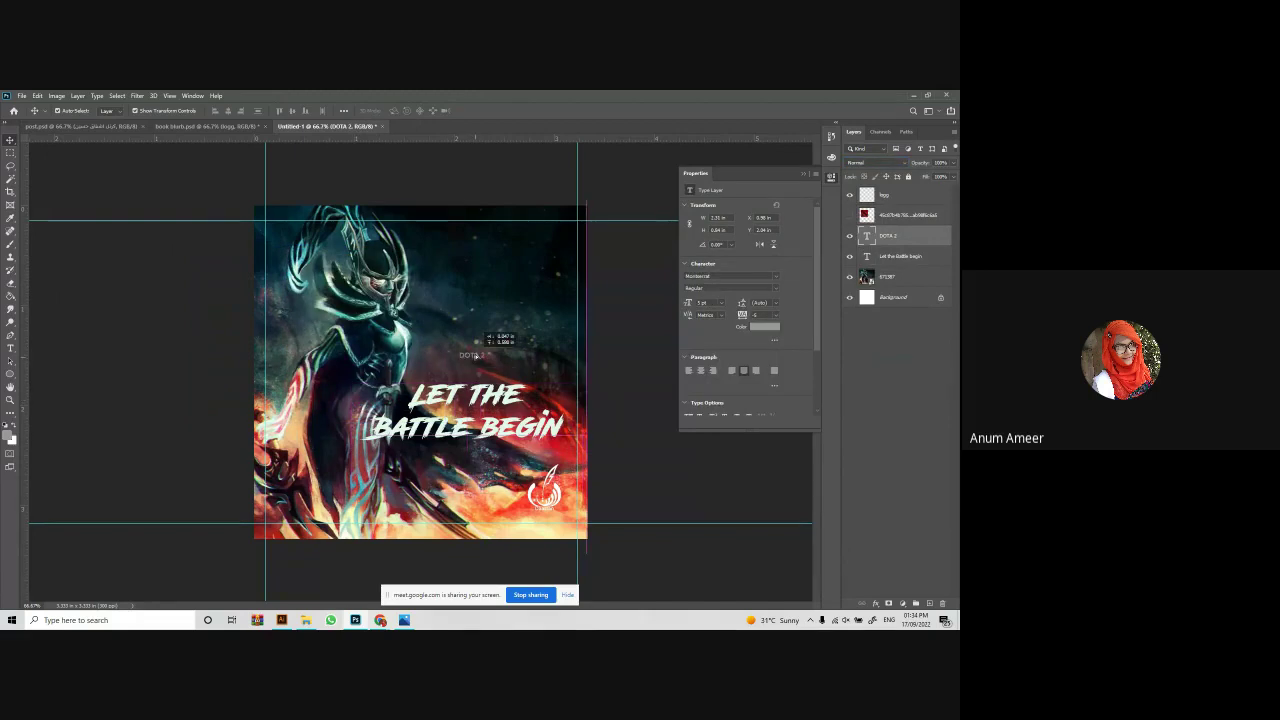
drag(468, 420, 473, 351)
Change the font of the DOTA 2 text from the poster to Bebas after browsing the available typefaces.
click(777, 282)
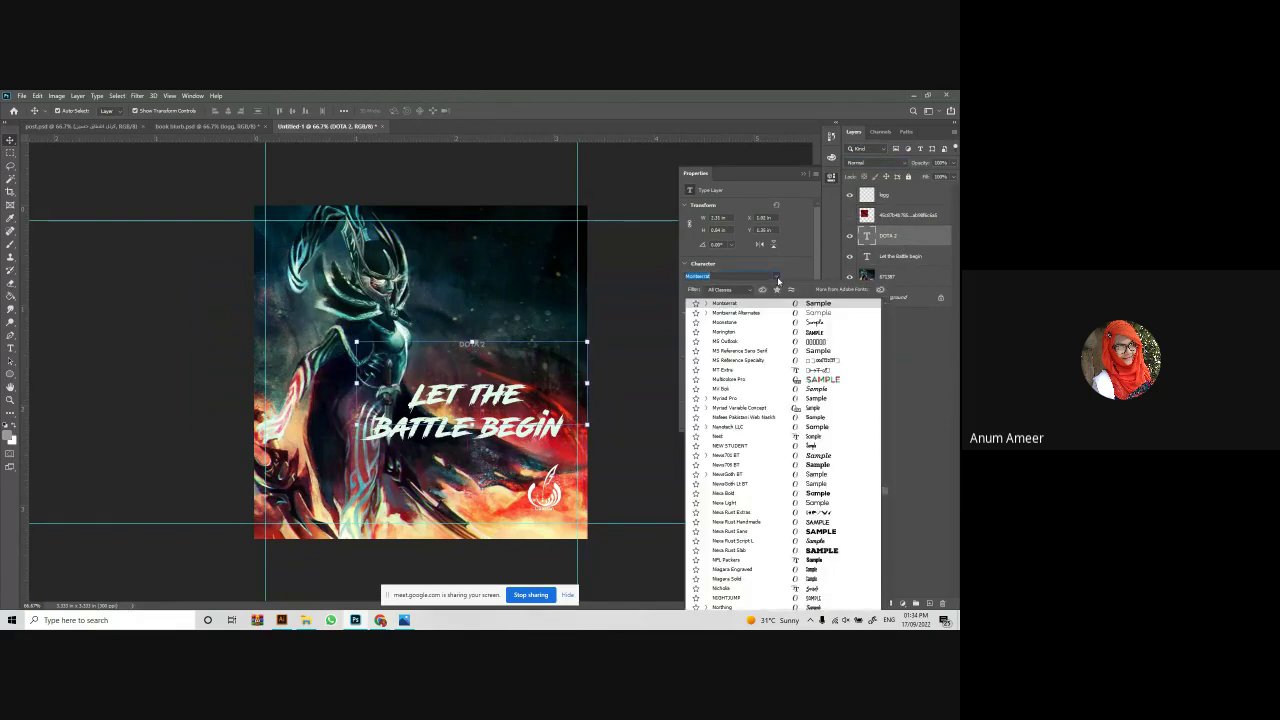
scroll(832, 545, down, 7)
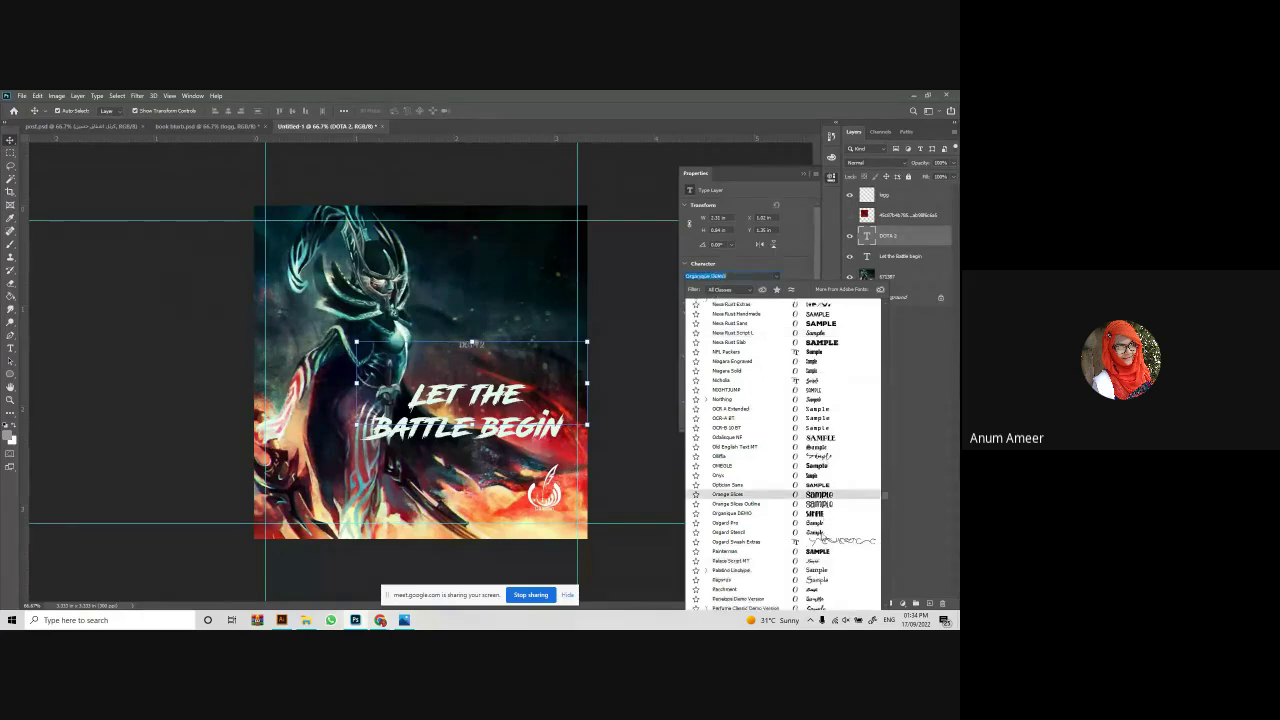
scroll(824, 517, down, 3)
scroll(829, 580, down, 1)
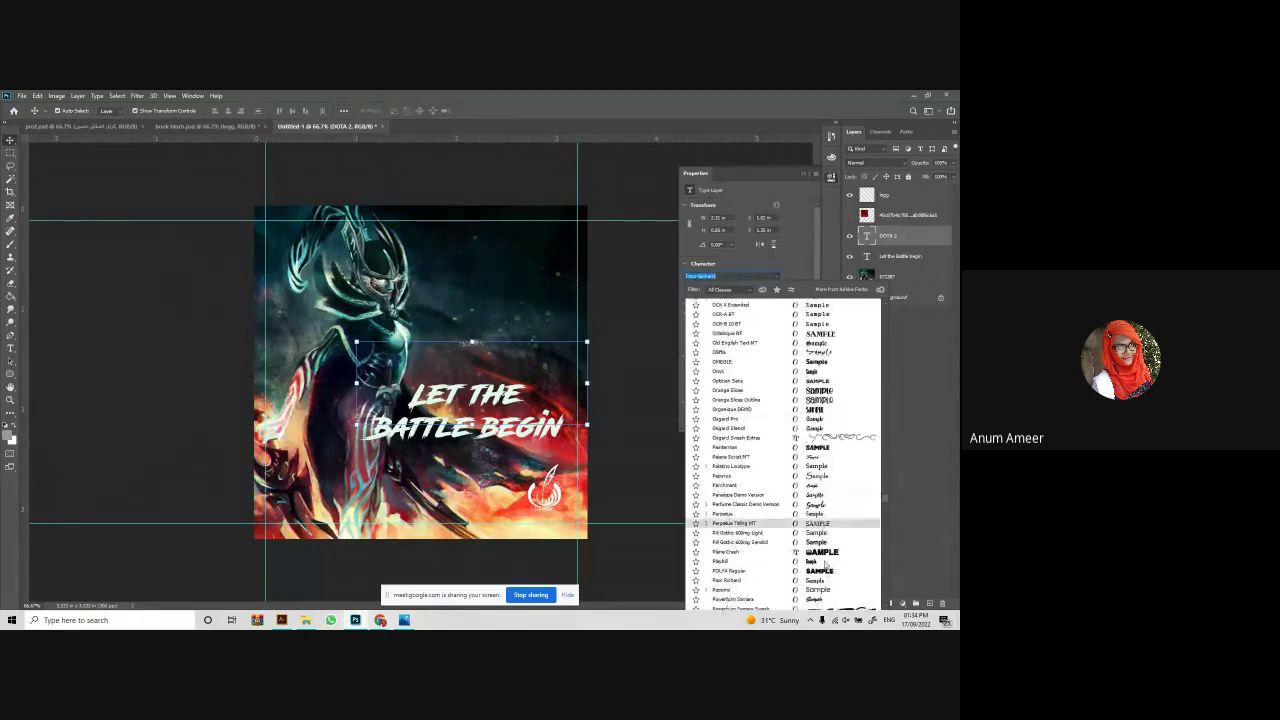
scroll(826, 566, down, 4)
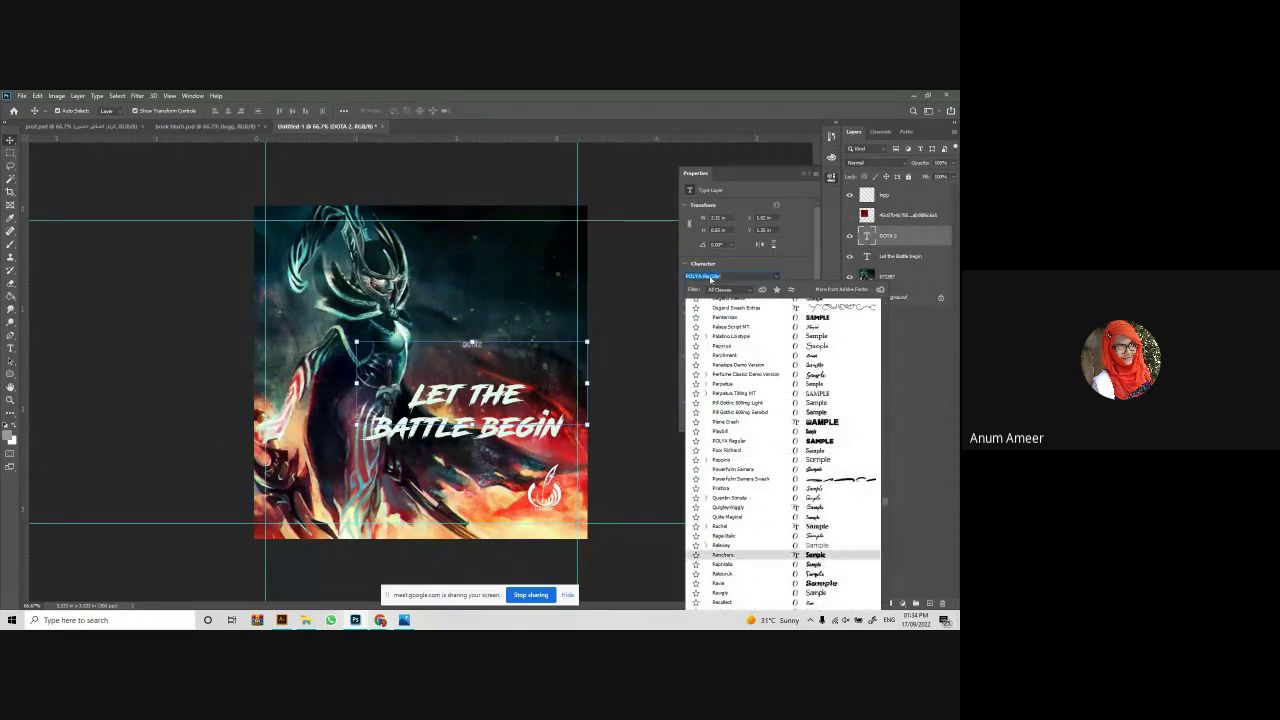
key(BackSpace)
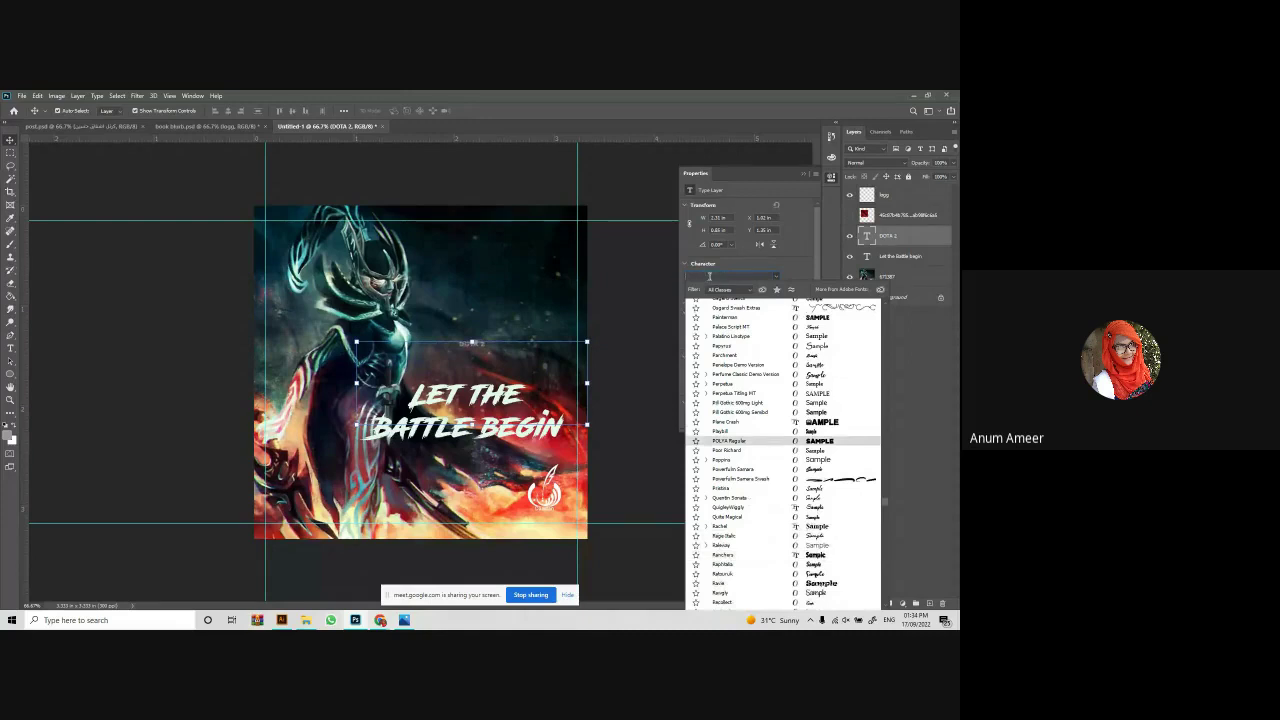
text(be)
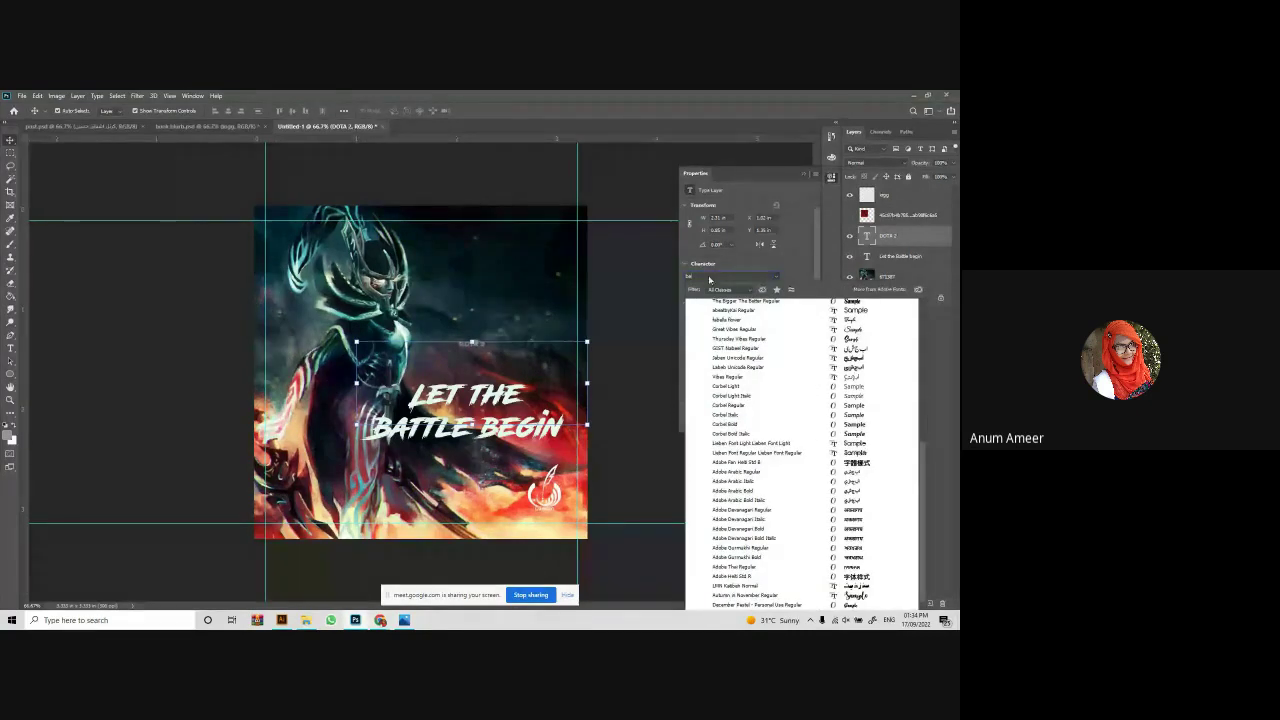
text(bas)
click(852, 314)
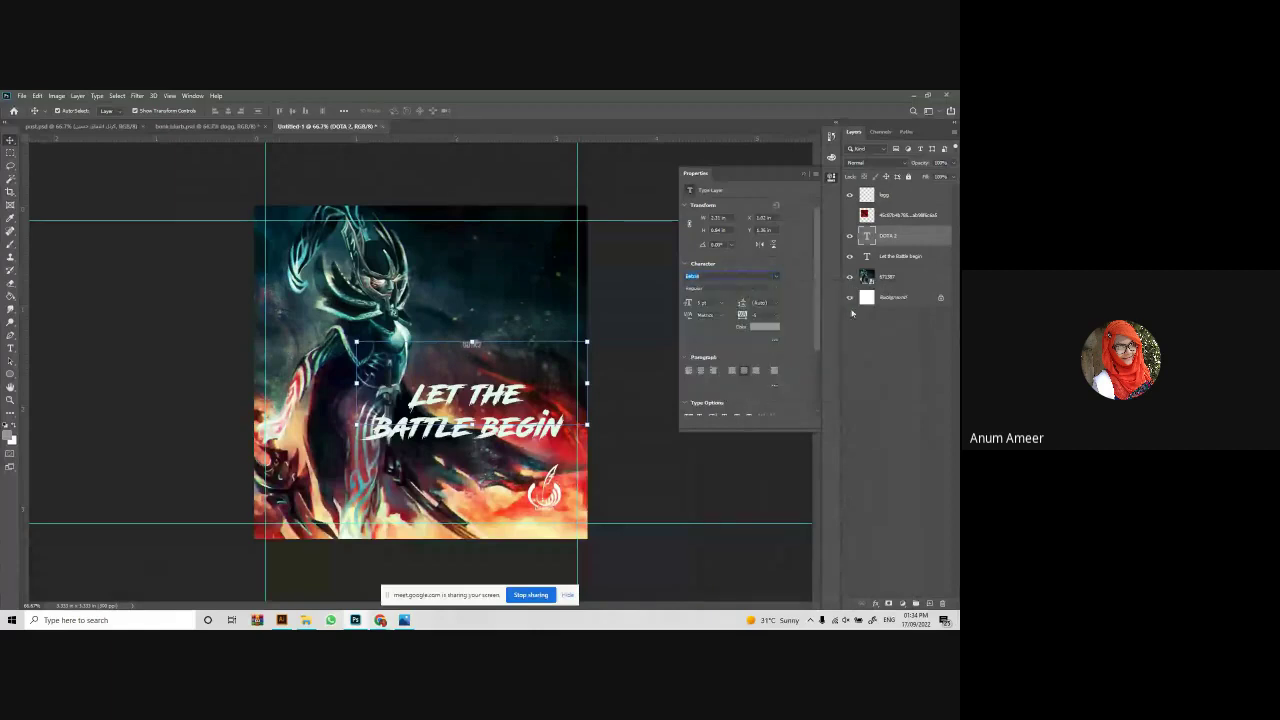
Make the DOTA 2 text white at 36 pt and move it up to the poster's upper area beside the warrior's head.
click(764, 326)
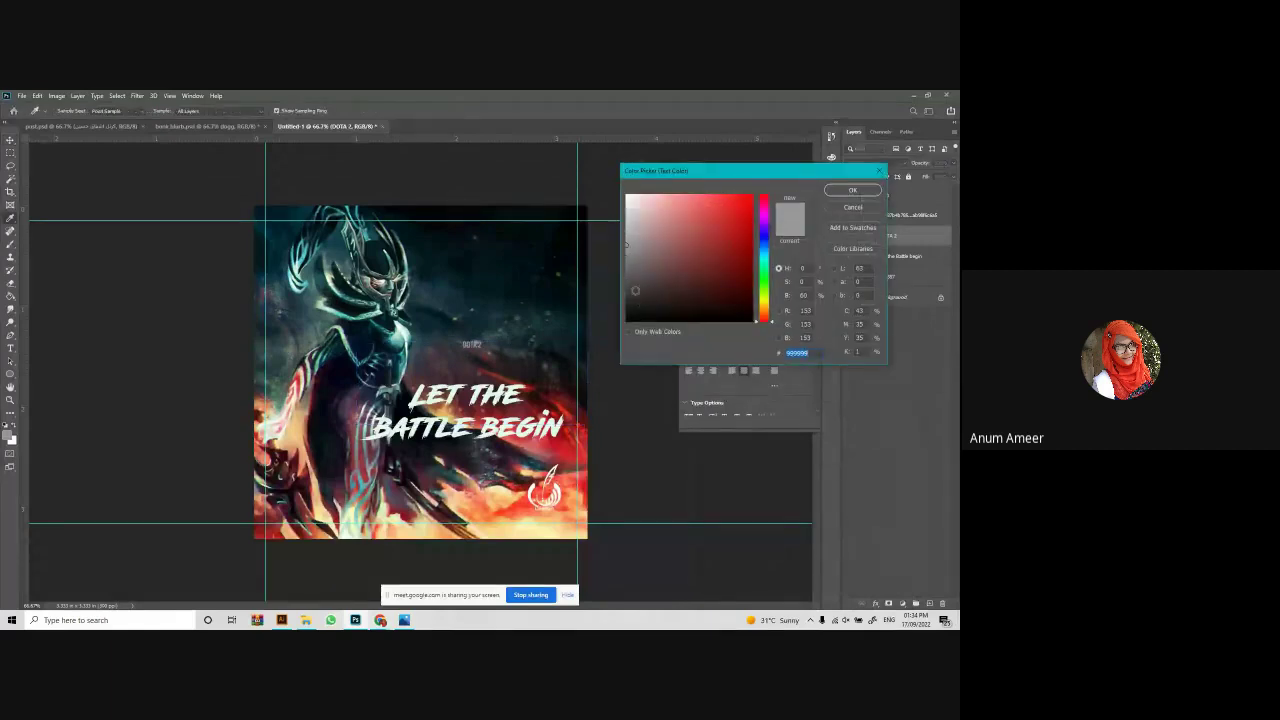
click(627, 196)
click(851, 191)
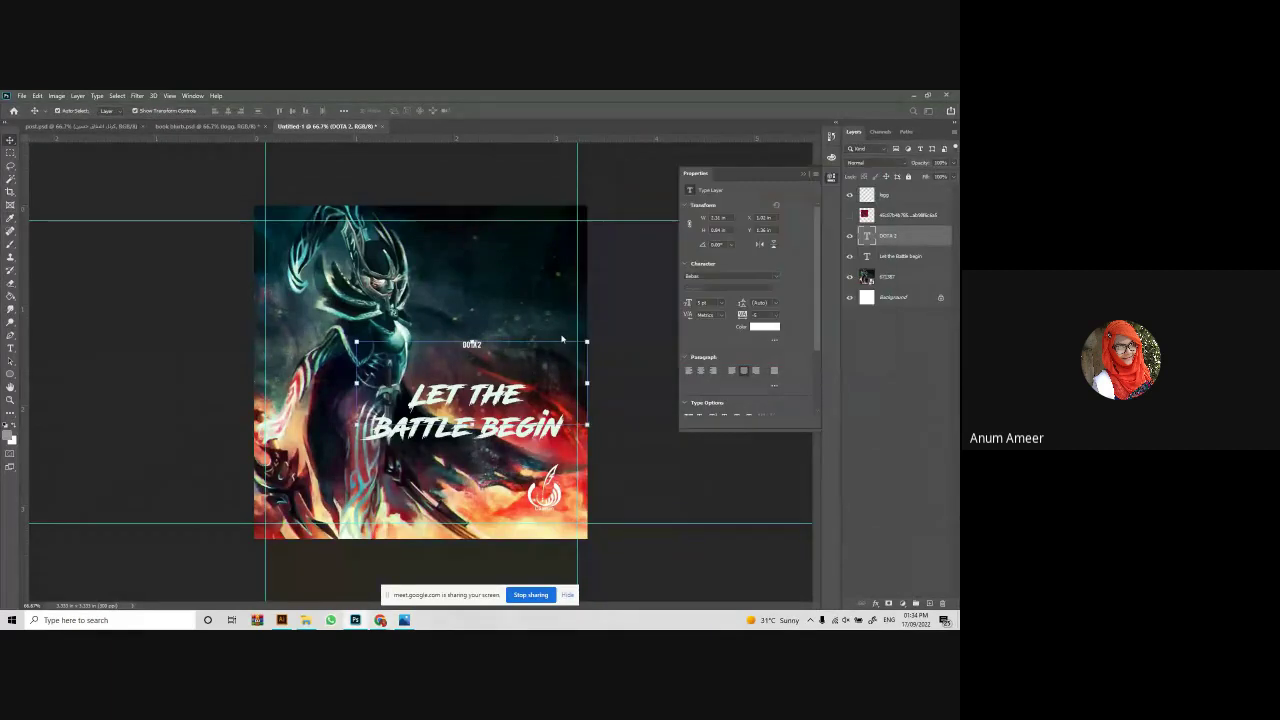
click(722, 302)
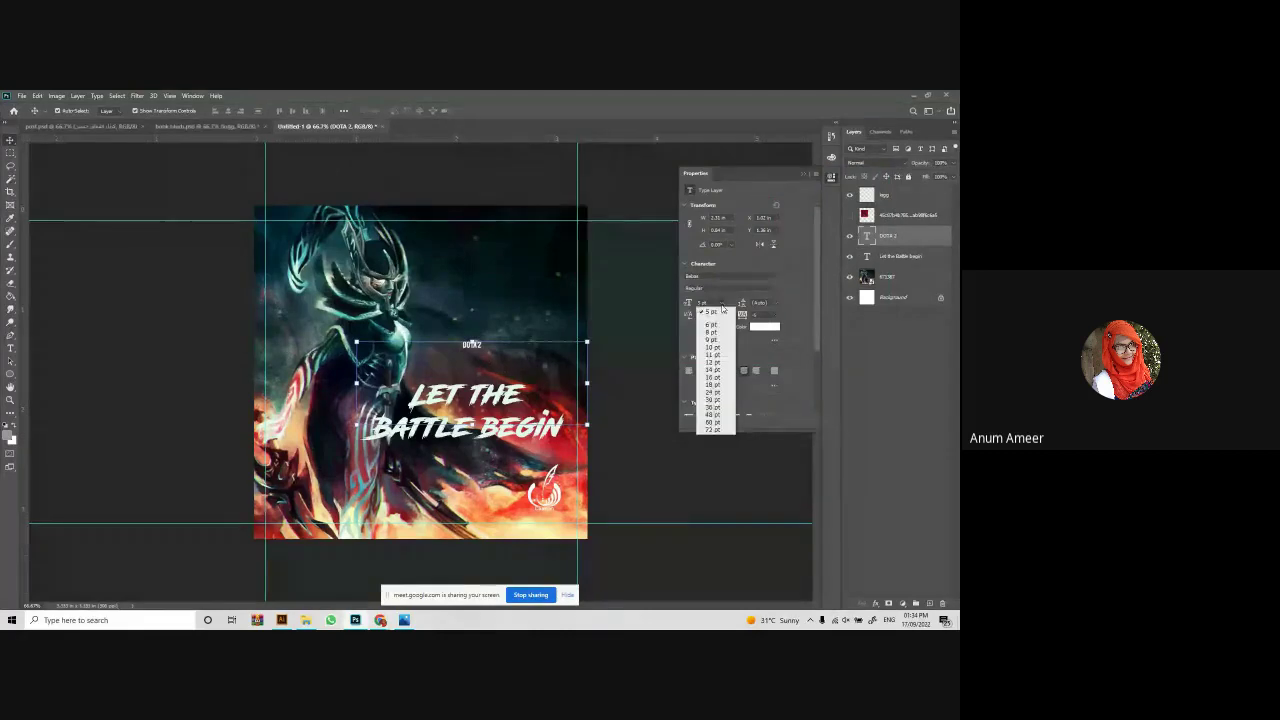
click(712, 409)
drag(484, 360, 484, 266)
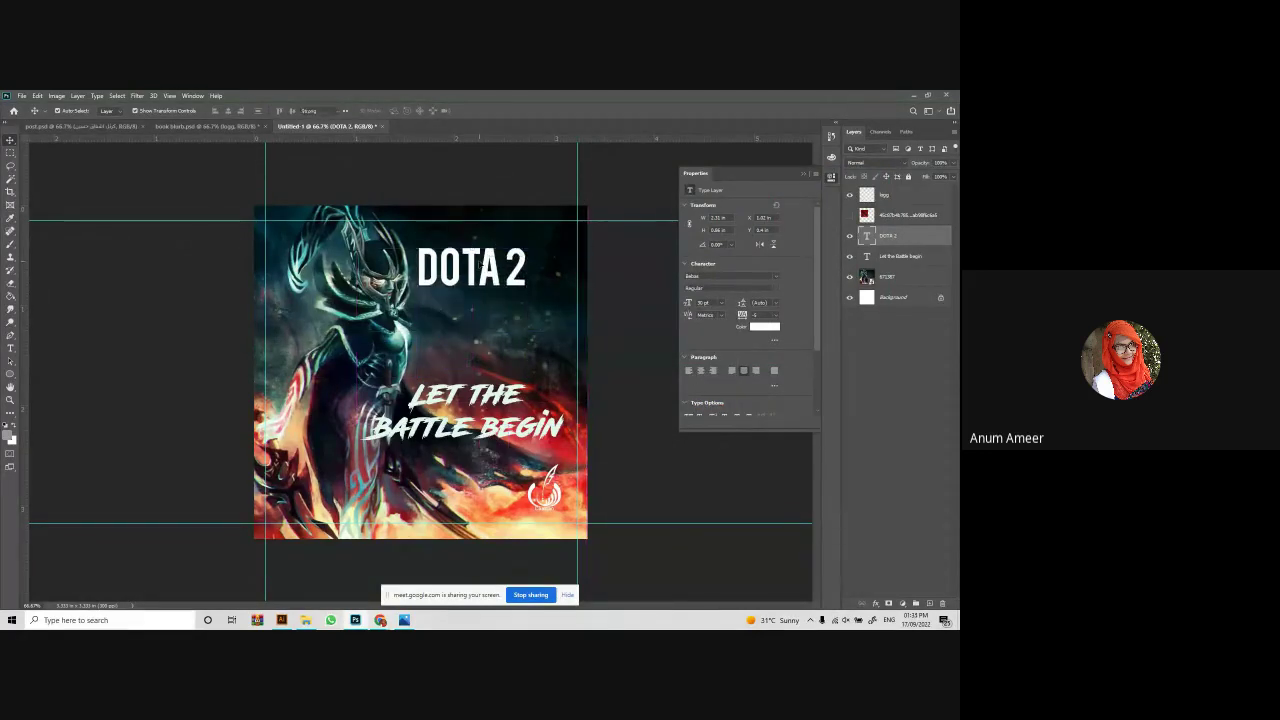
Narrow the DOTA 2 text box to about 1.29 in and move the title back beside the warrior's head.
double_click(484, 266)
drag(587, 268, 486, 268)
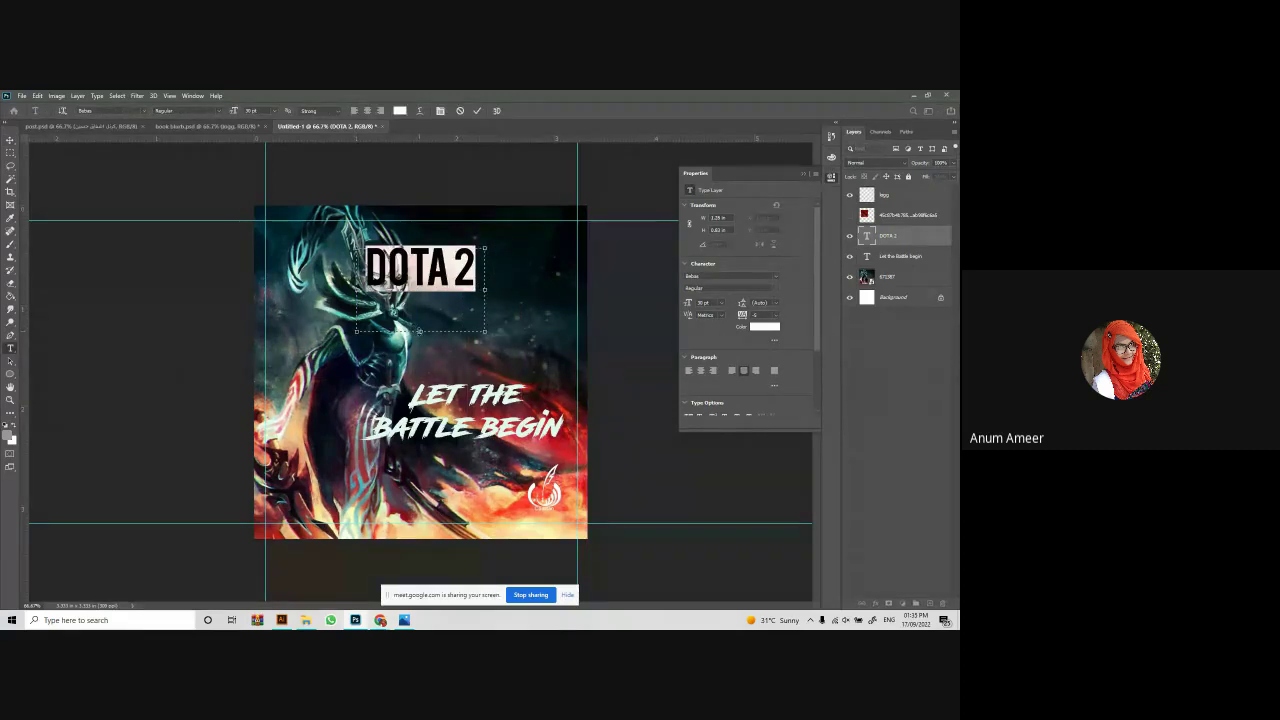
click(612, 278)
key(v)
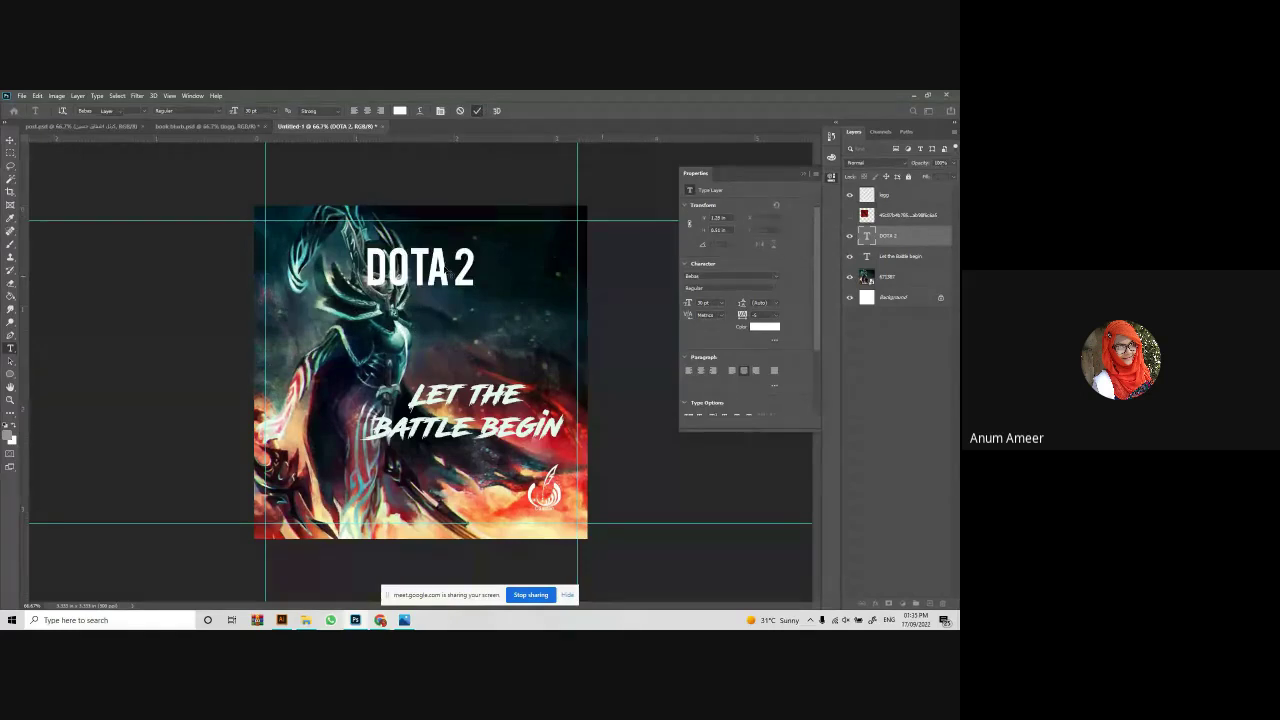
drag(420, 266, 489, 266)
Try moving the two-line "Let the Battle begin" text lower and right-justifying it against the poster's right guide.
drag(483, 380, 492, 410)
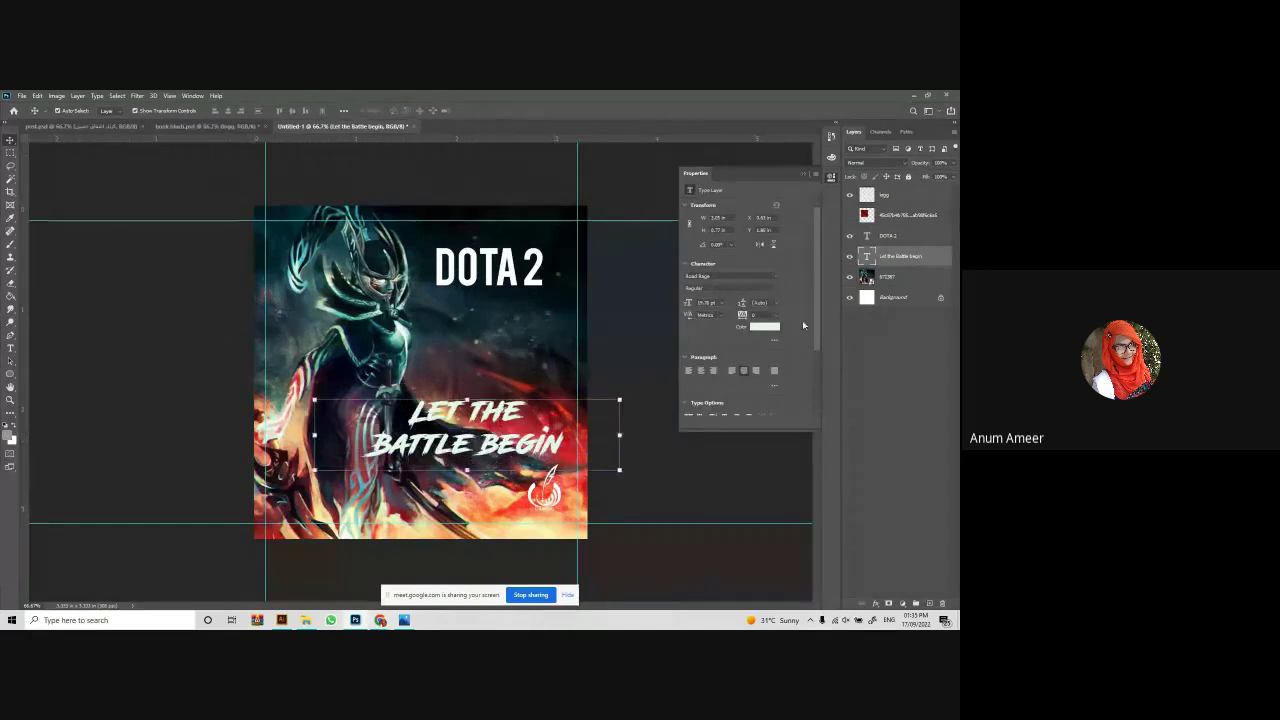
click(754, 370)
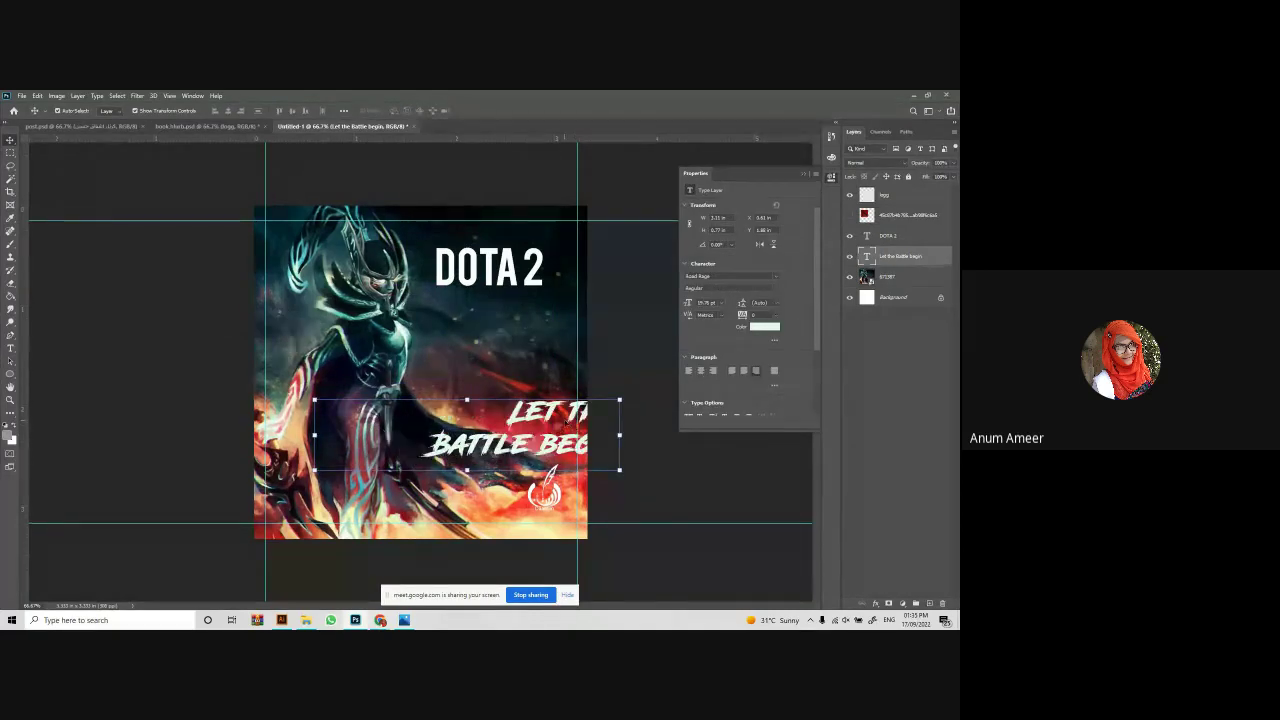
drag(575, 402, 519, 420)
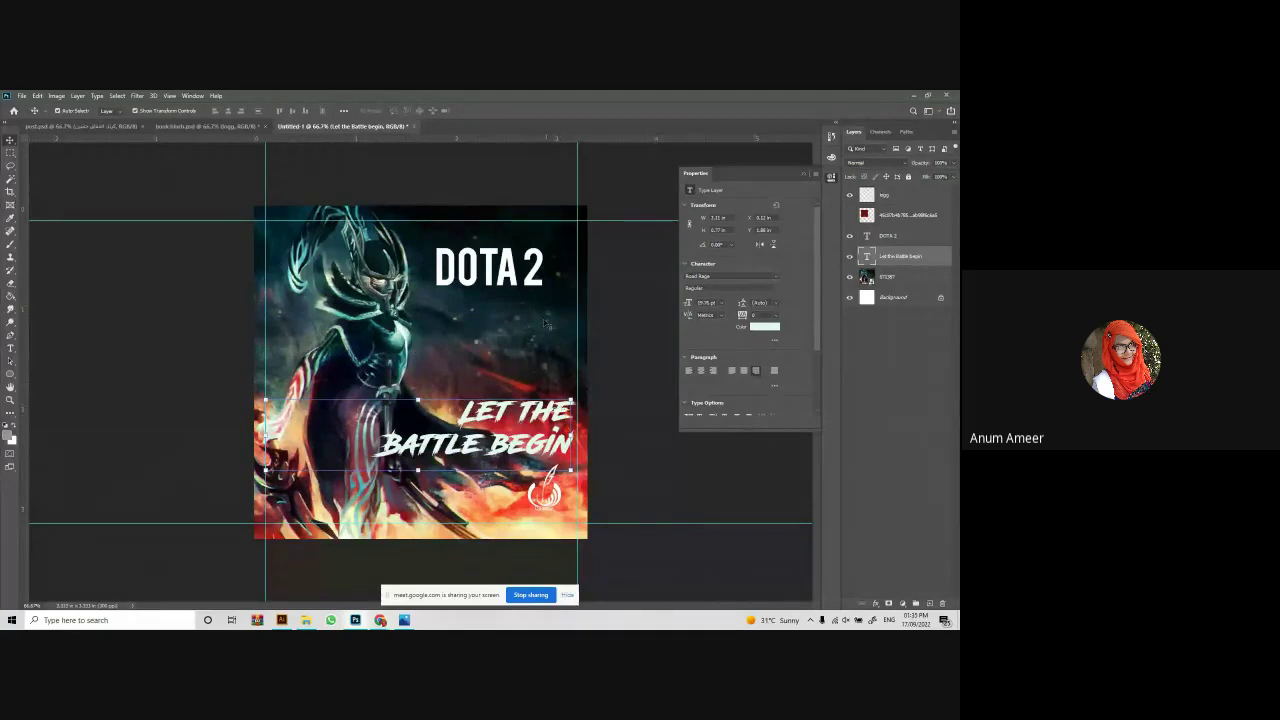
Centre the "Let the Battle begin" text and put "Begin" on a third line, extending the text box to fit it.
click(704, 370)
mouse_move(487, 410)
mouse_down()
mouse_move(425, 407)
mouse_move(500, 415)
mouse_up()
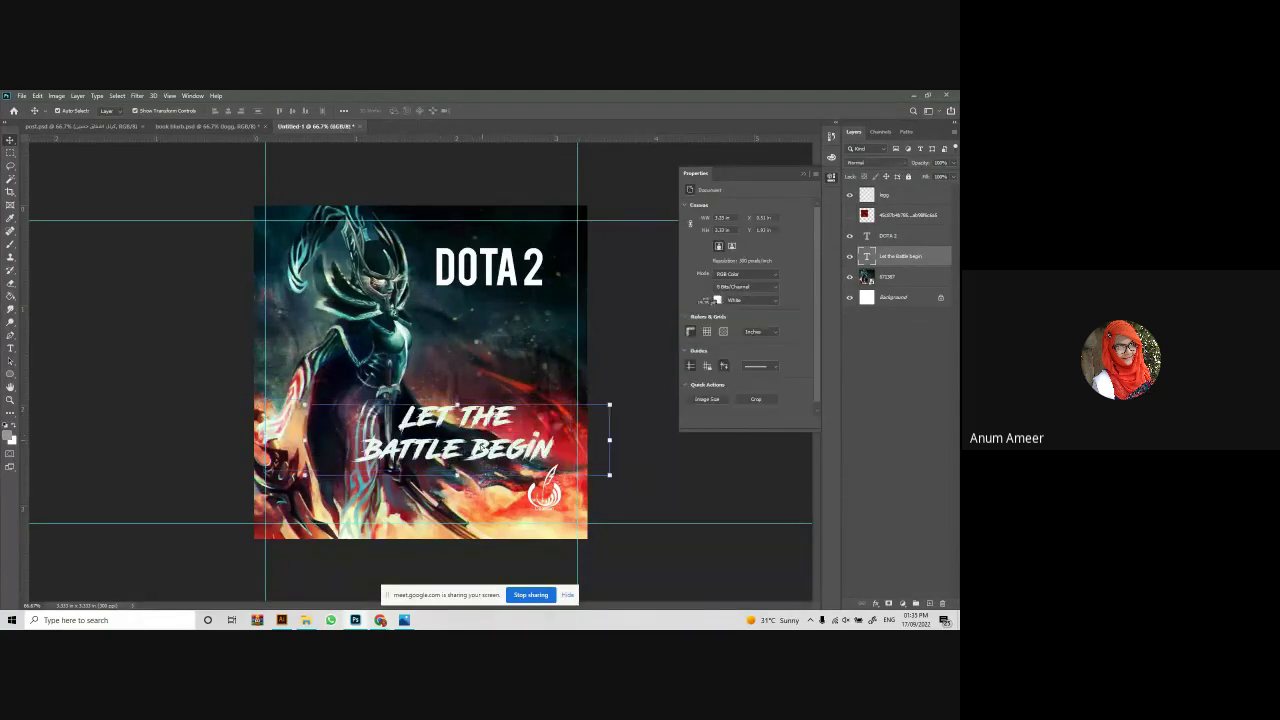
key(t)
click(470, 450)
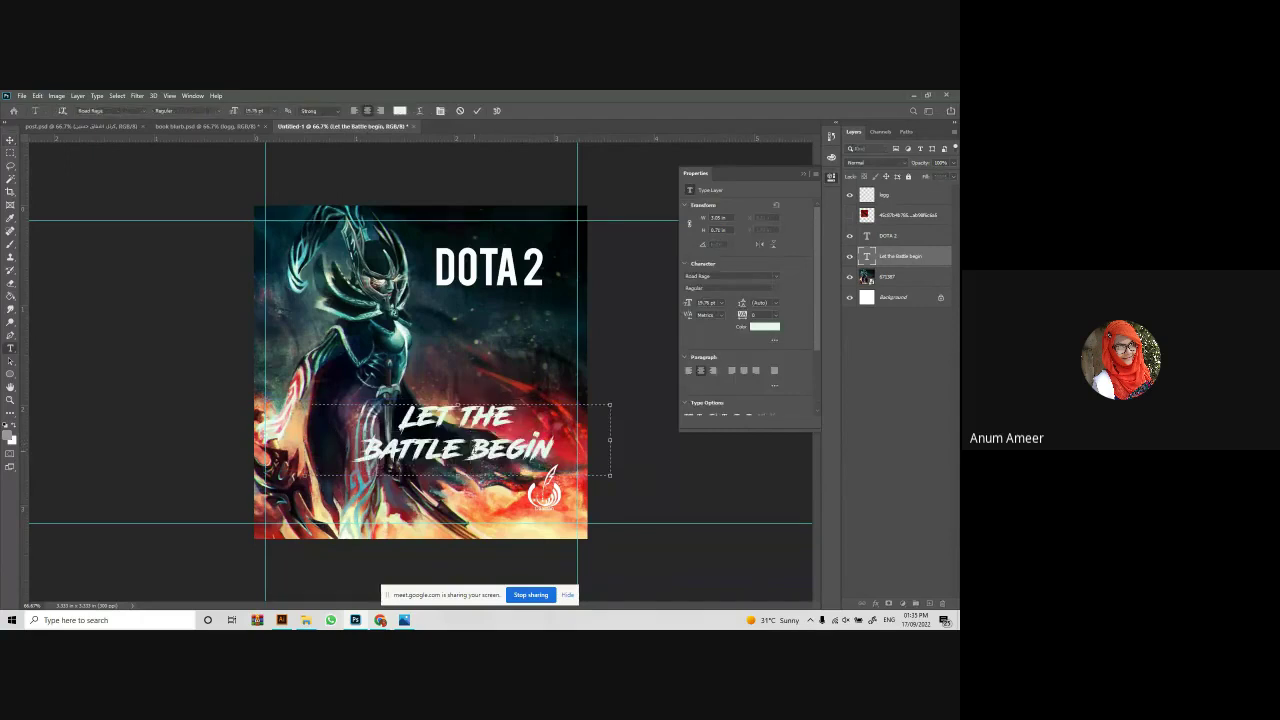
key(BackSpace)
key(BackSpace)
key(BackSpace)
key(BackSpace)
key(BackSpace)
key(BackSpace)
drag(457, 450, 476, 450)
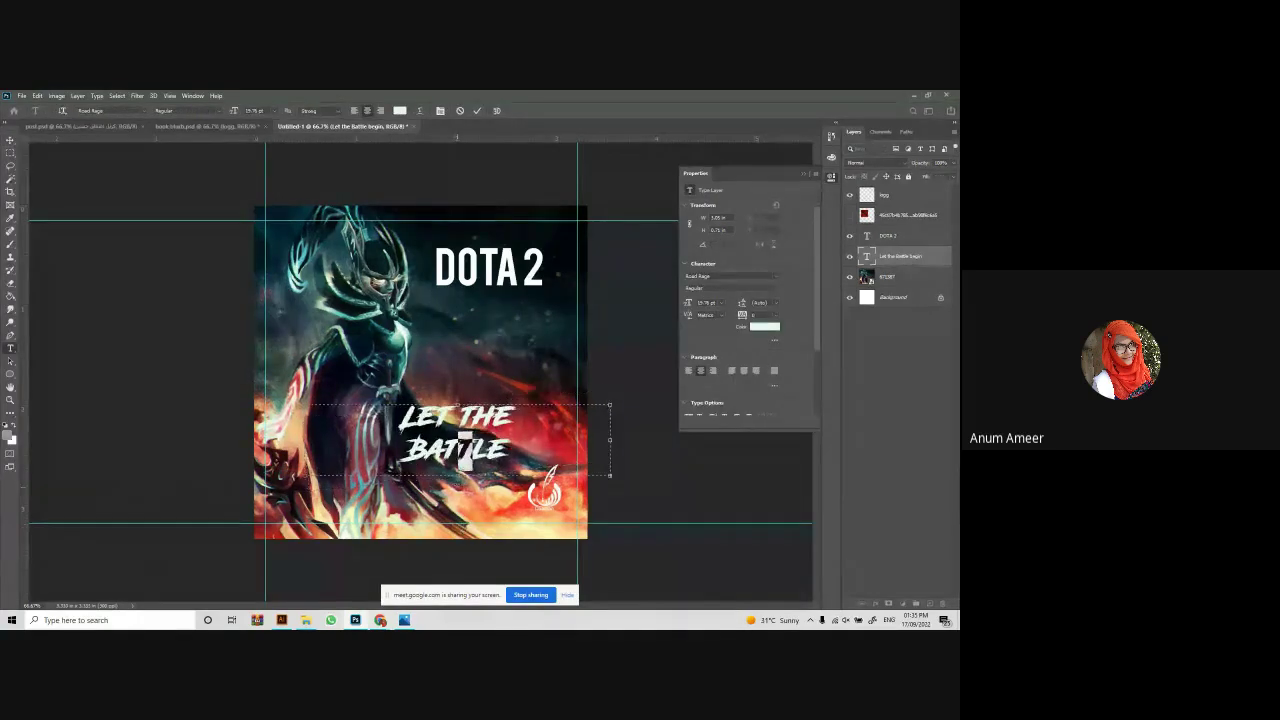
key(ctrl+z)
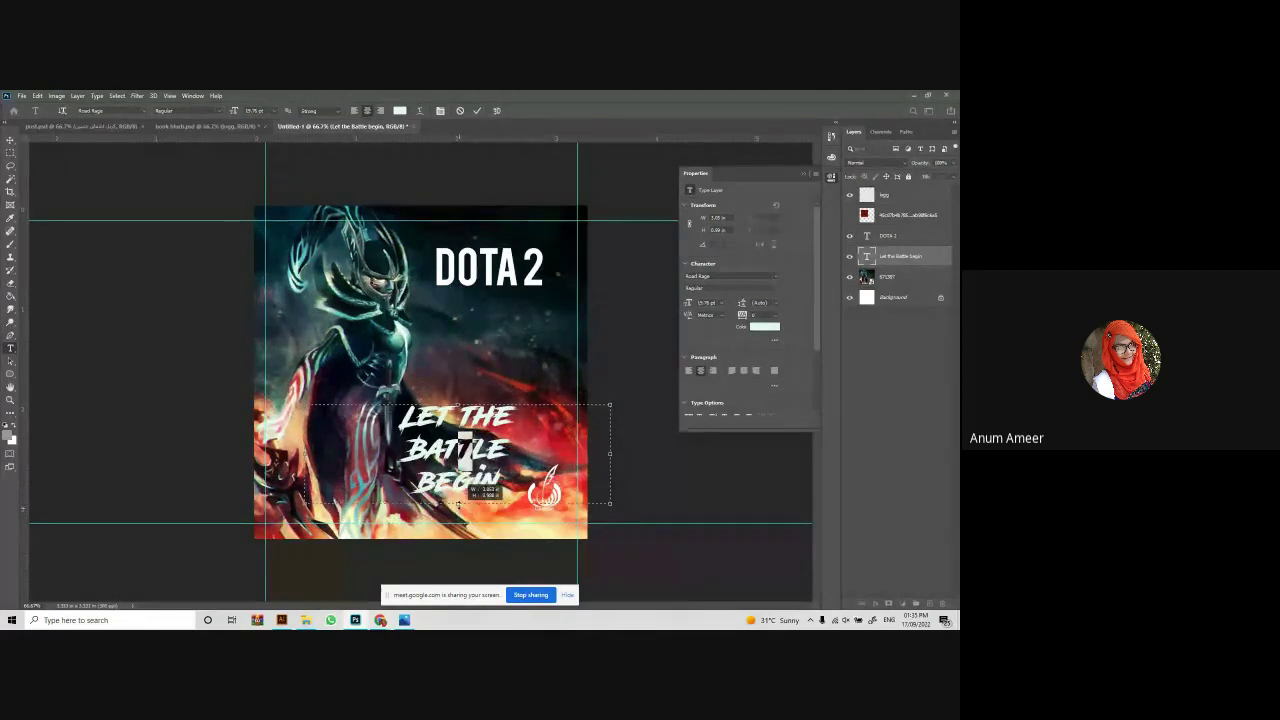
click(477, 110)
Move the three-line "Let the Battle begin" text up beneath the DOTA 2 title and scale it down slightly.
key(v)
drag(502, 438, 488, 366)
key(ctrl+t)
mouse_move(487, 417)
mouse_down()
mouse_move(487, 428)
mouse_move(487, 417)
mouse_up()
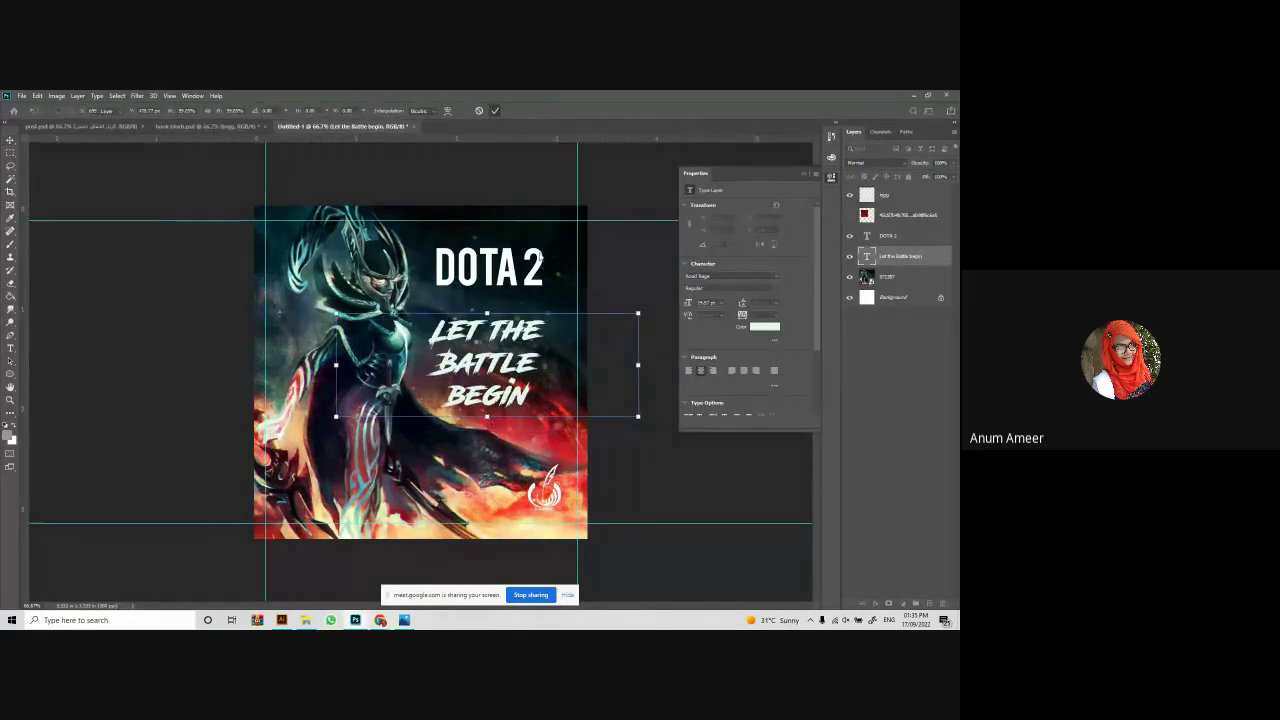
Move the white logo beneath the three-line text so it lines up with the text's centre.
click(557, 495)
drag(557, 495, 499, 492)
click(660, 495)
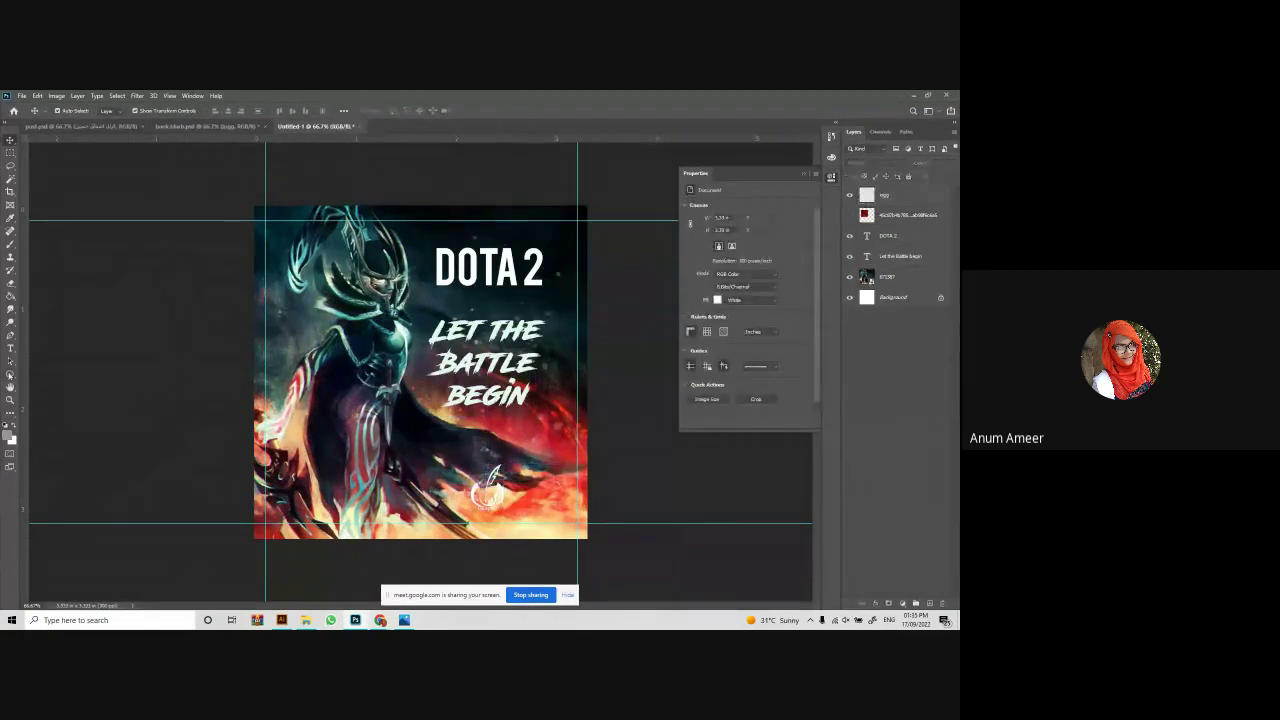
Draw a rectangle shape of about 1011 × 1014 px covering the whole poster.
right_click(10, 374)
click(55, 374)
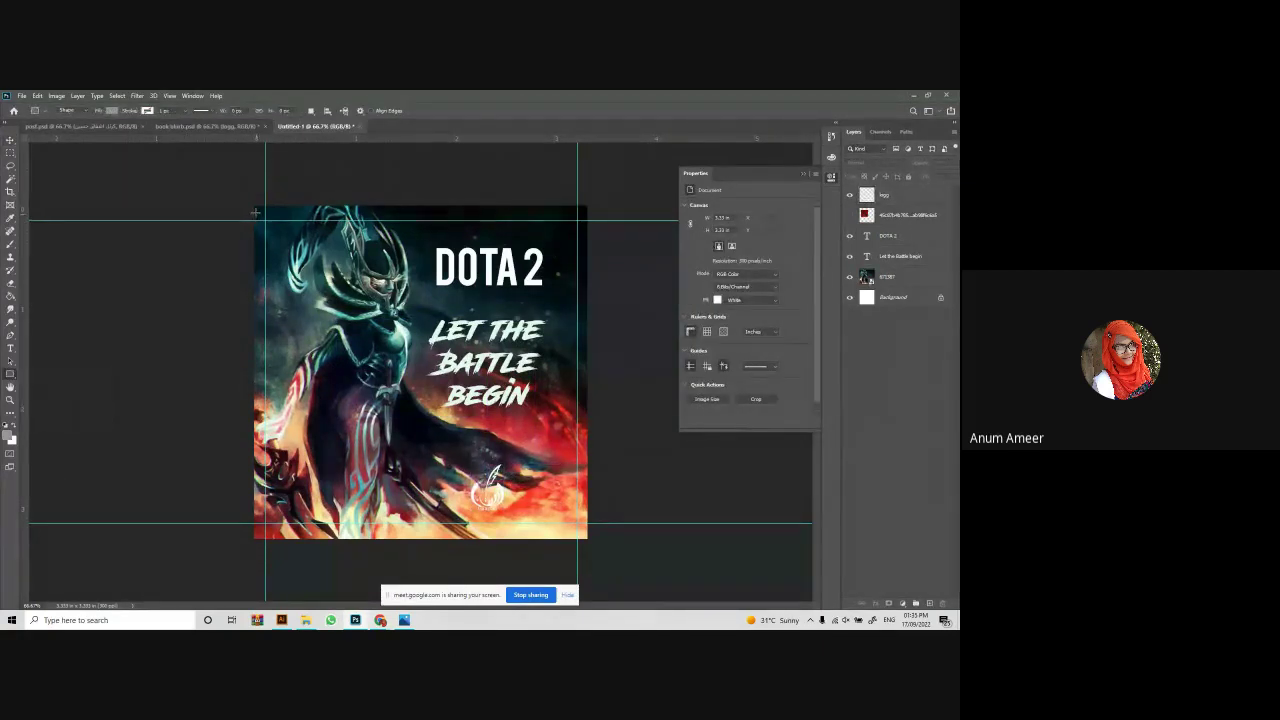
drag(255, 212, 588, 540)
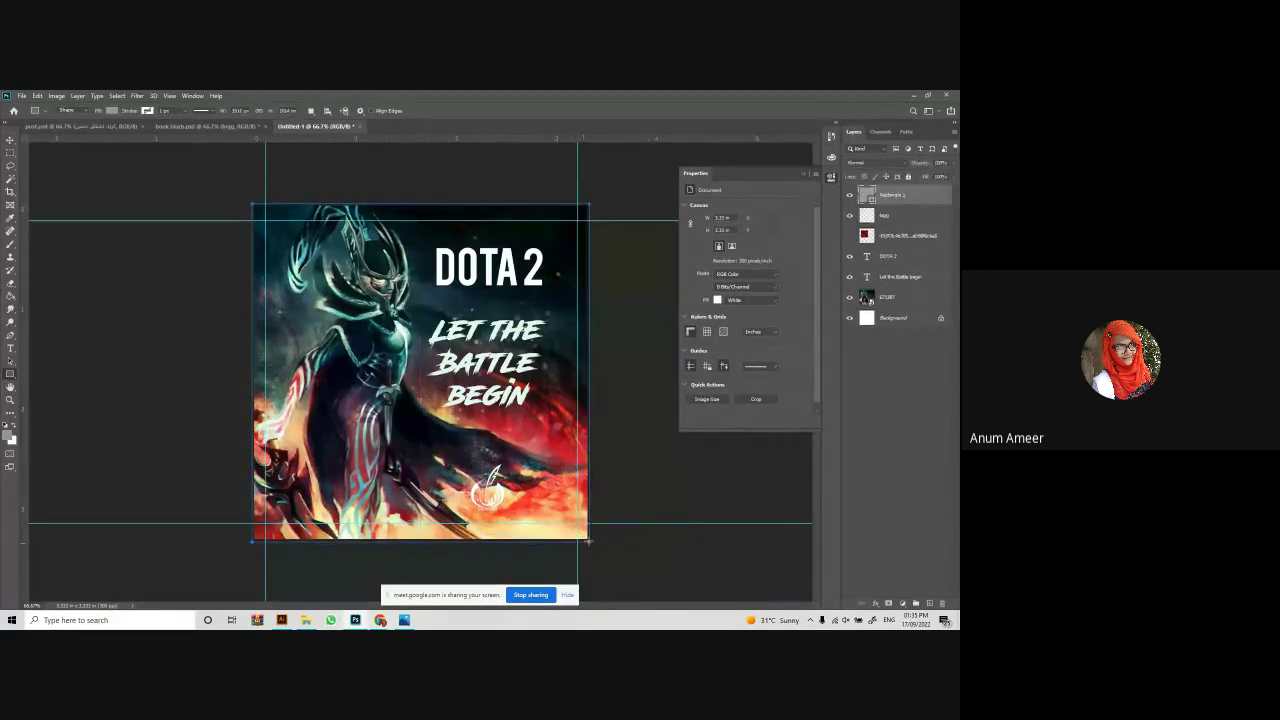
Fill the rectangle with a horizontal black-to-white linear gradient, reversed so that black falls on the poster's right side.
click(690, 237)
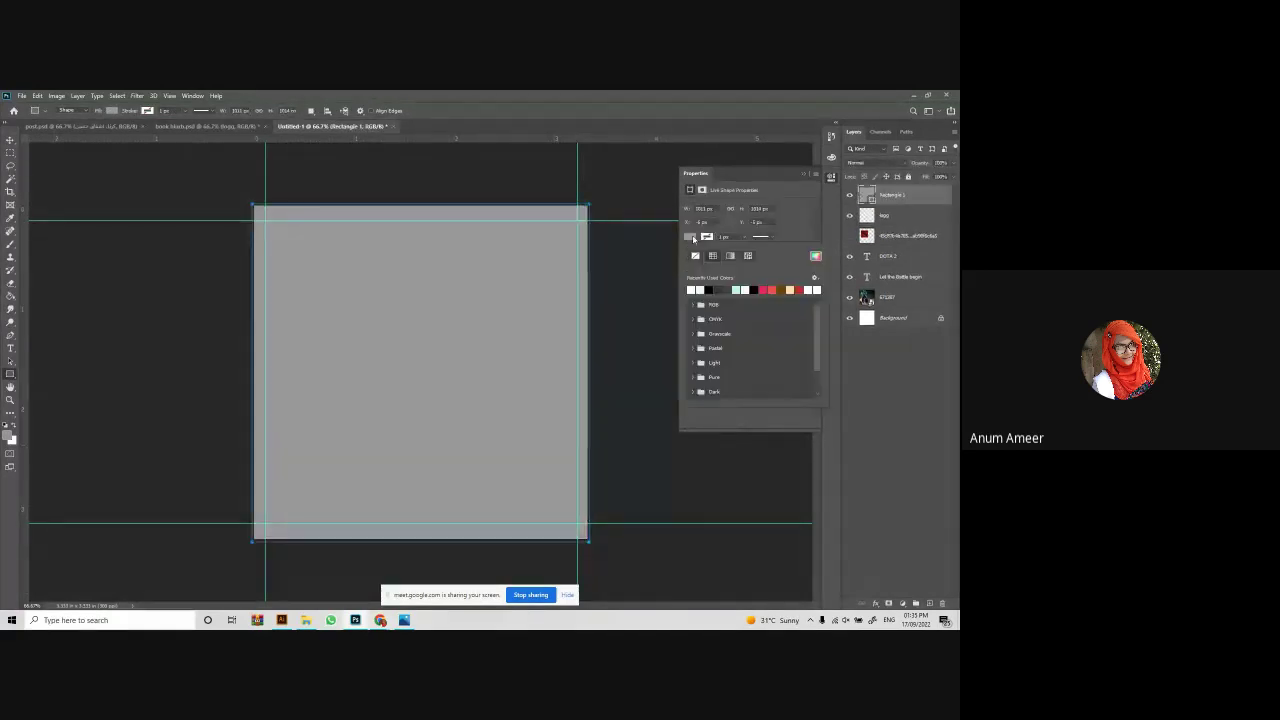
click(733, 256)
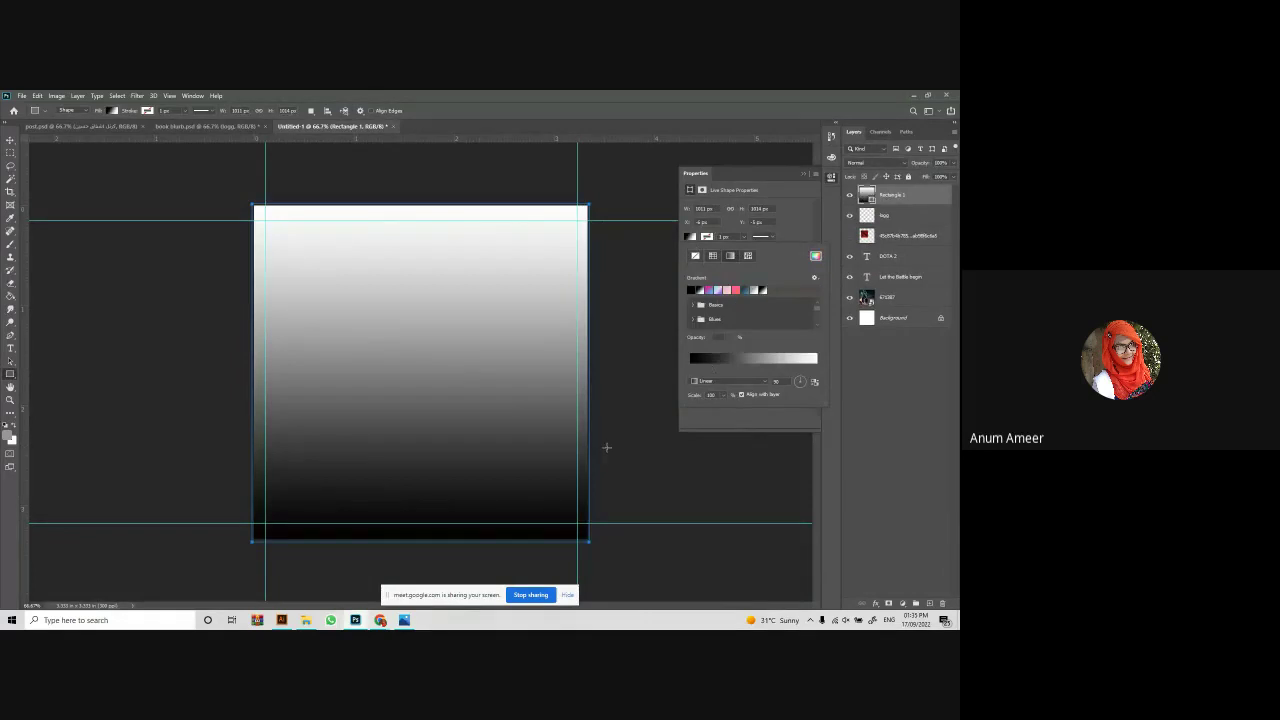
click(802, 381)
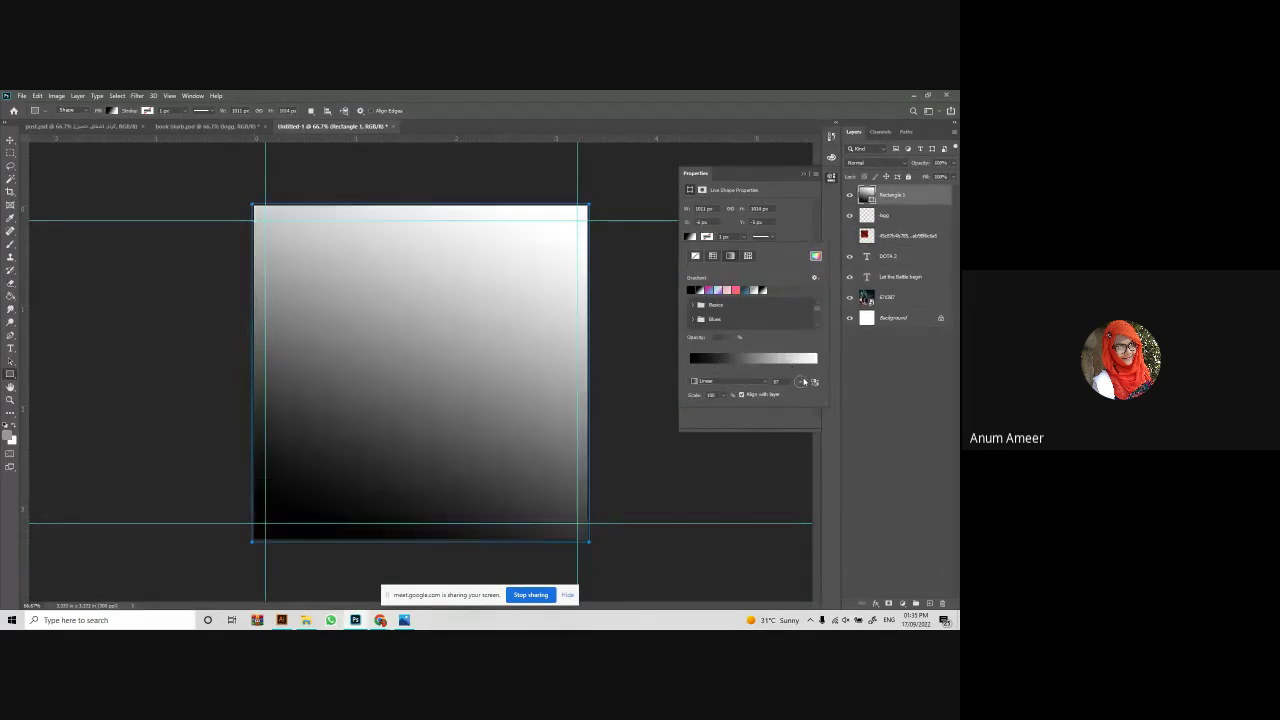
drag(803, 381, 808, 387)
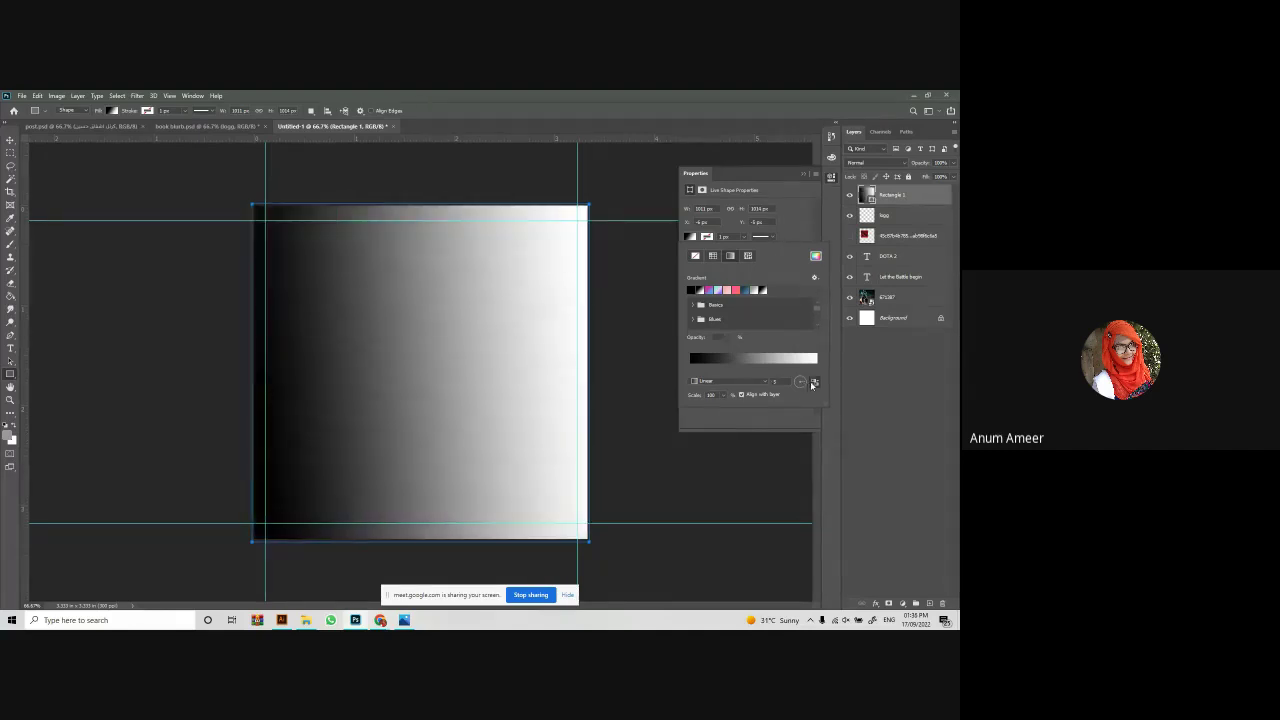
click(812, 385)
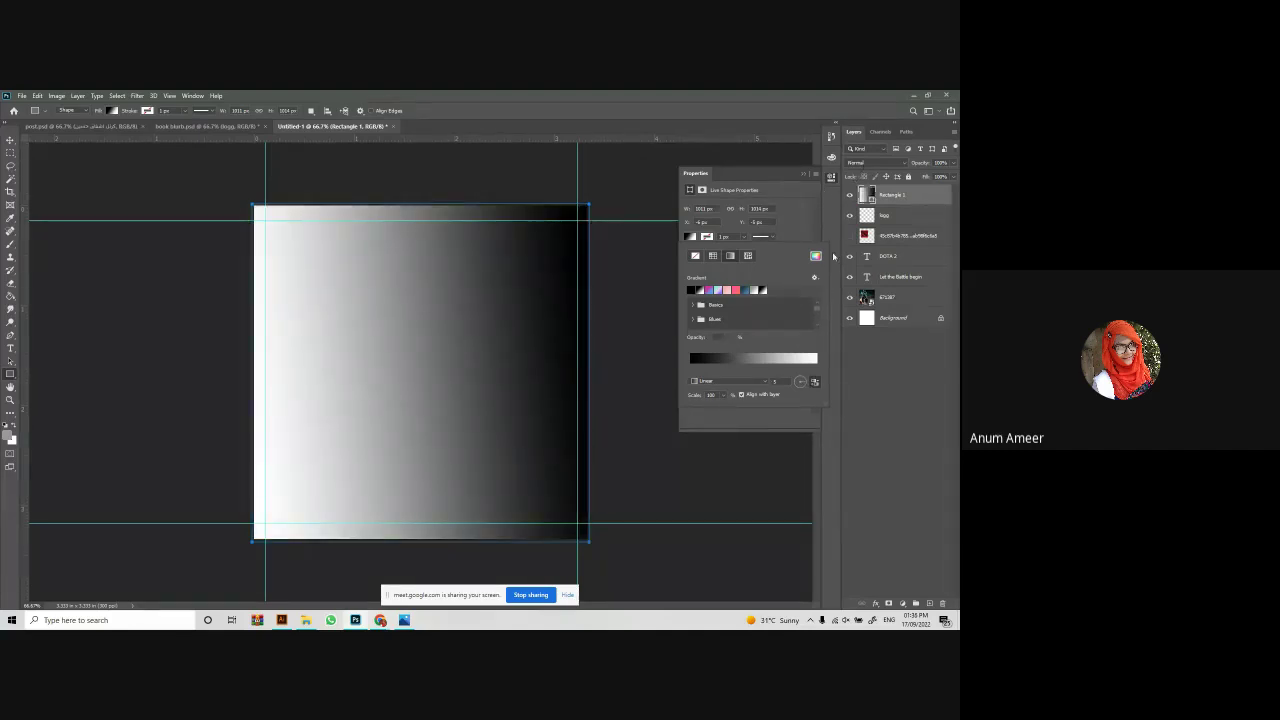
Cycle through the blend modes for the gradient rectangle, set it to Darken, and move its layer directly above the wallpaper, beneath the text layers.
click(875, 163)
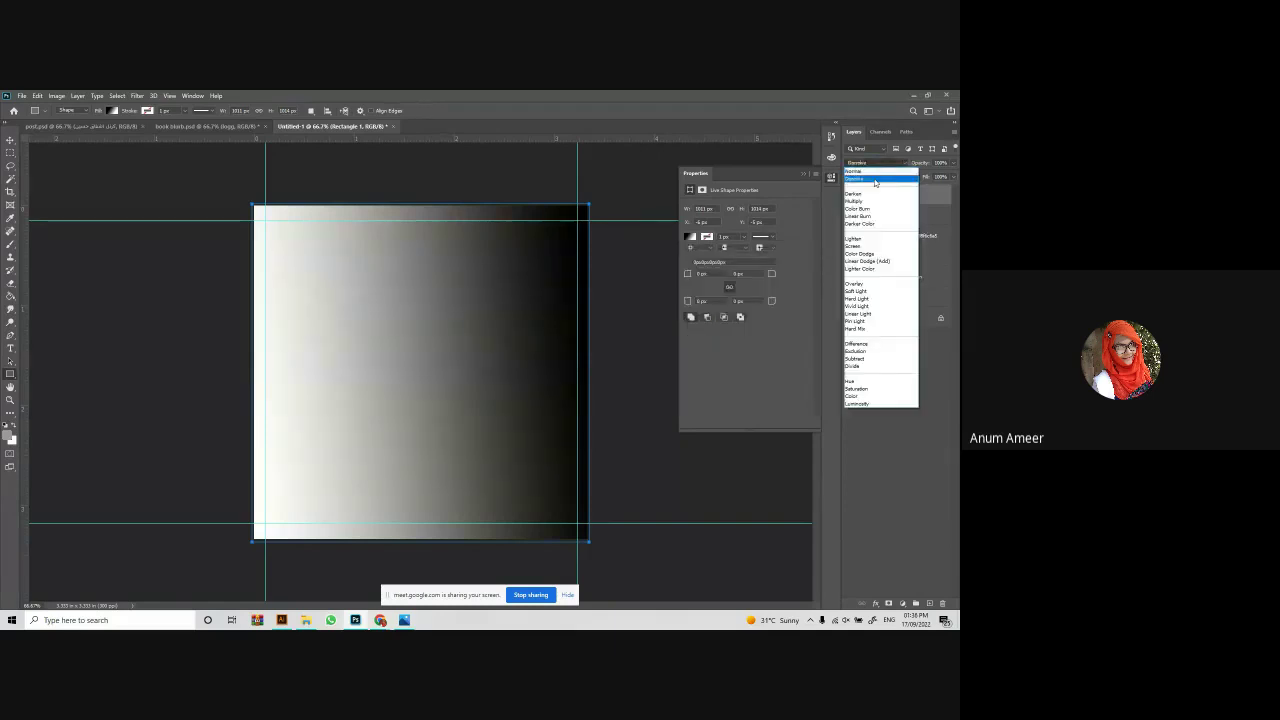
key(Down)
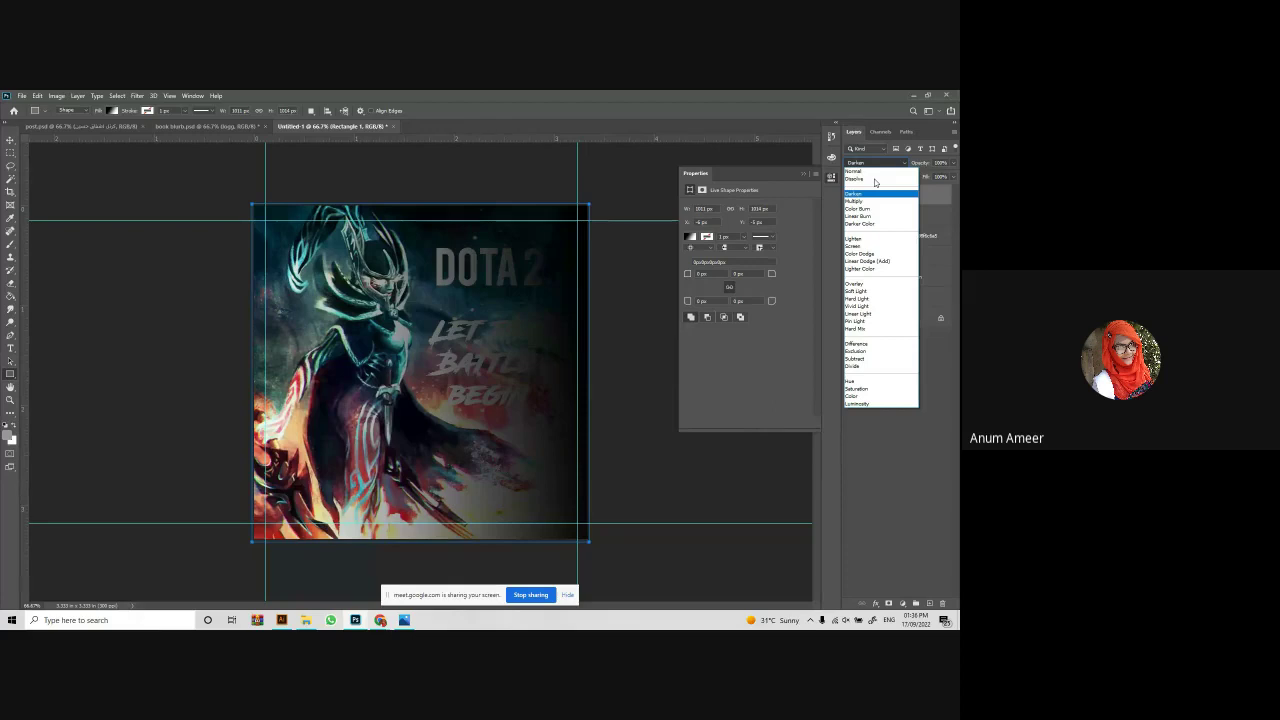
key(Down)
key(Down)
key(Down)
key(Down)
key(Down)
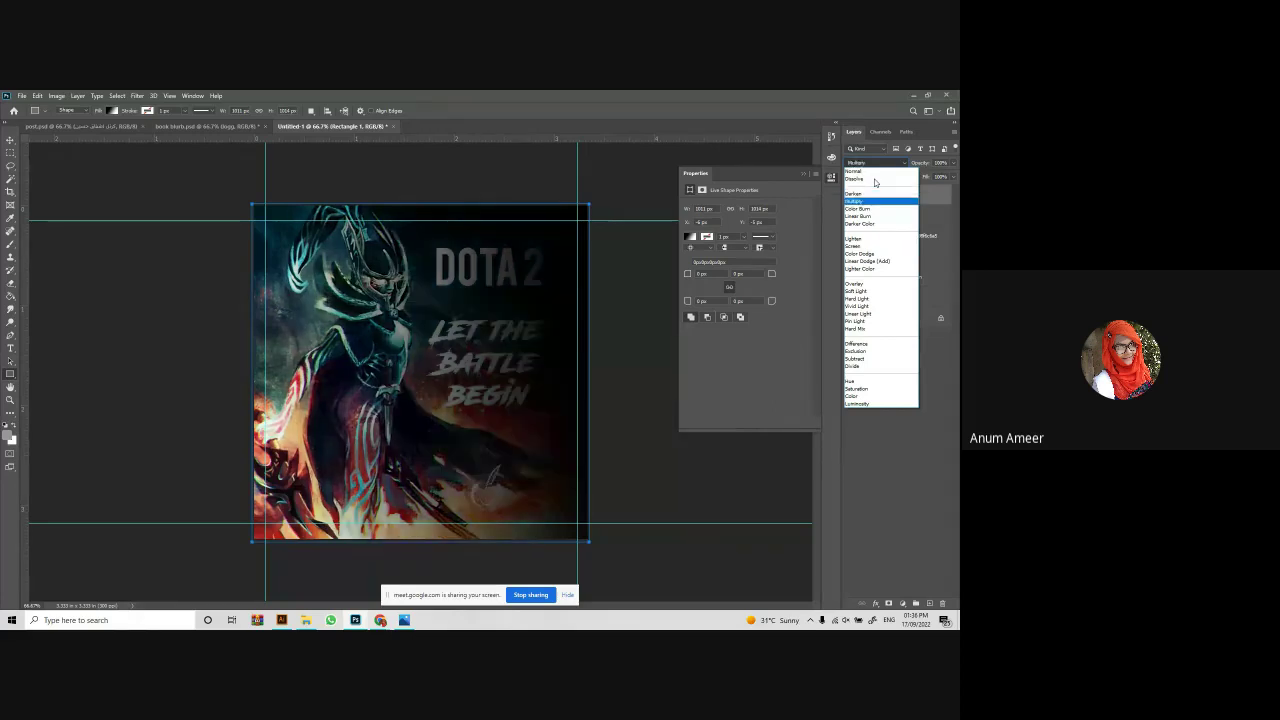
key(Down)
key(Down)
key(Down)
key(Down)
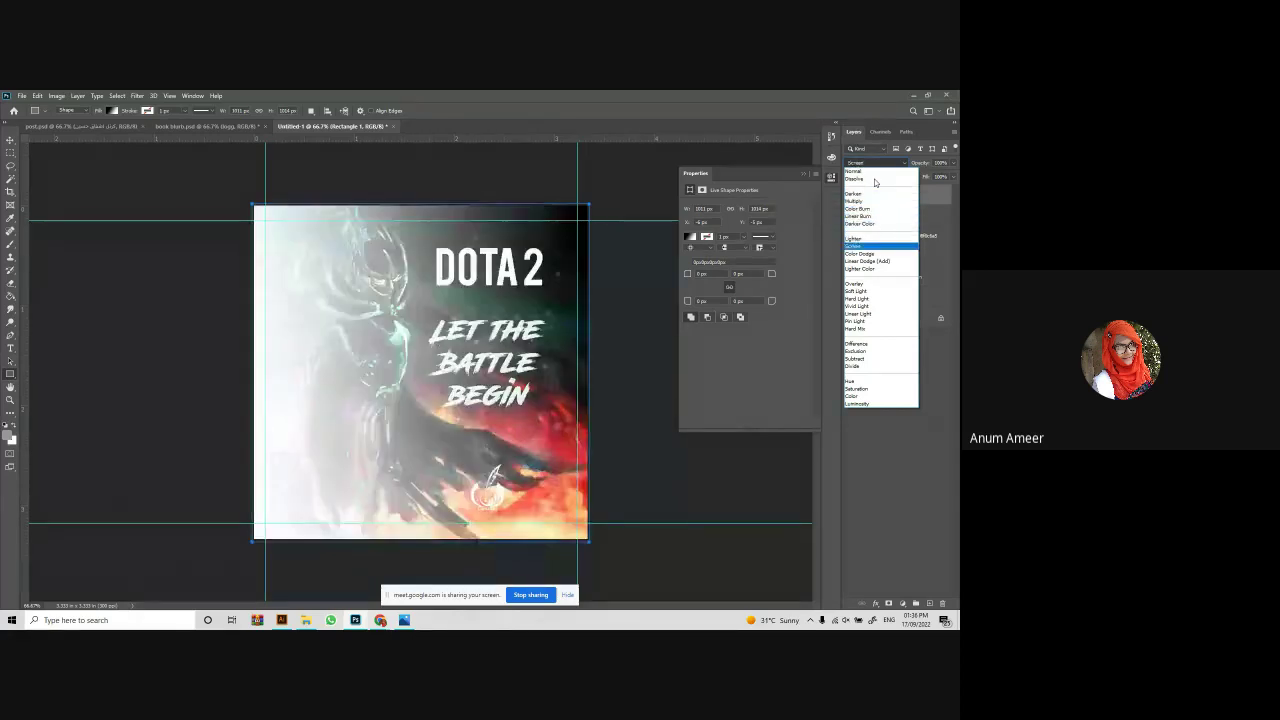
key(Down)
key(Down)
key(Down)
key(Down)
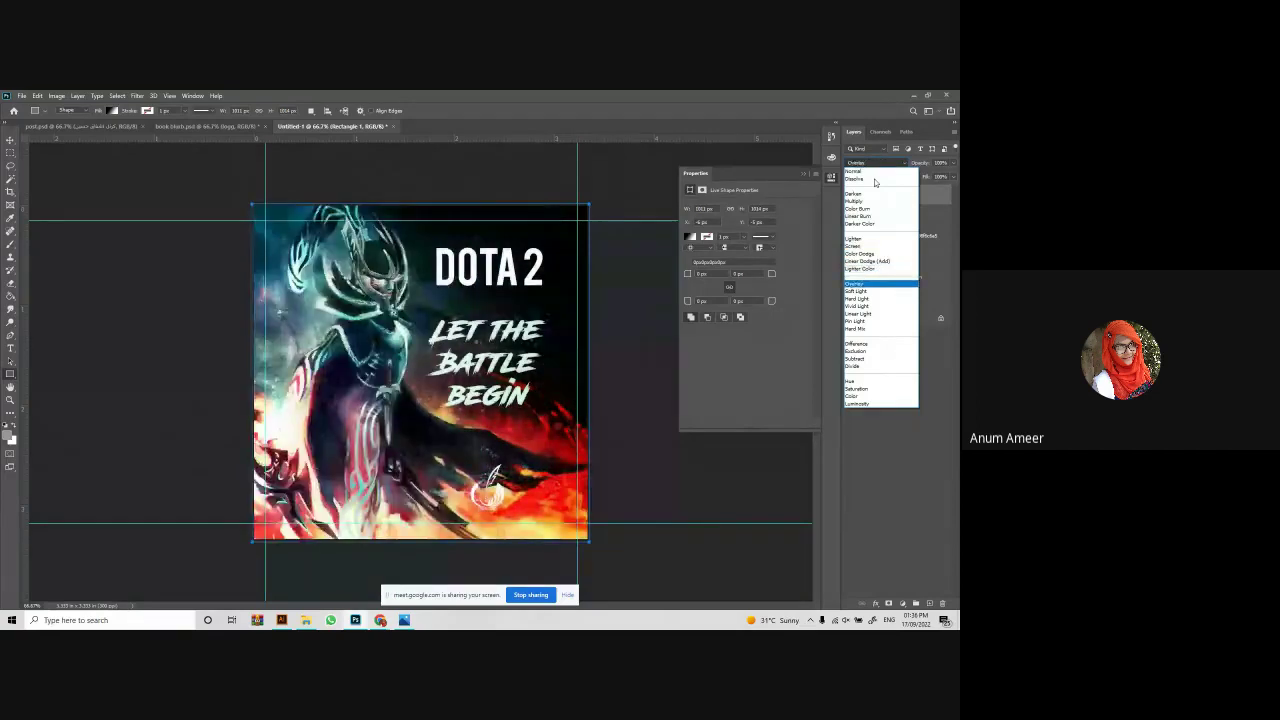
key(Down)
key(Down)
key(Down)
key(Down)
key(Down)
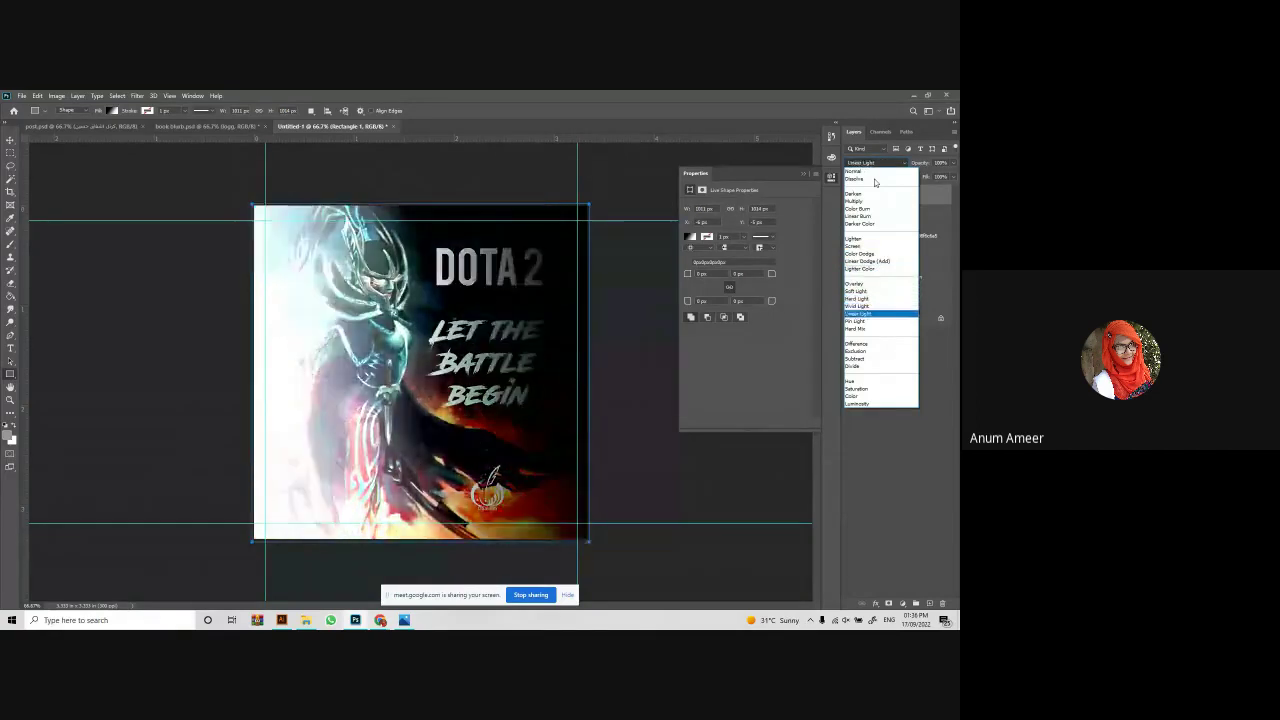
key(Down)
key(Down)
key(Down)
key(Down)
key(Down)
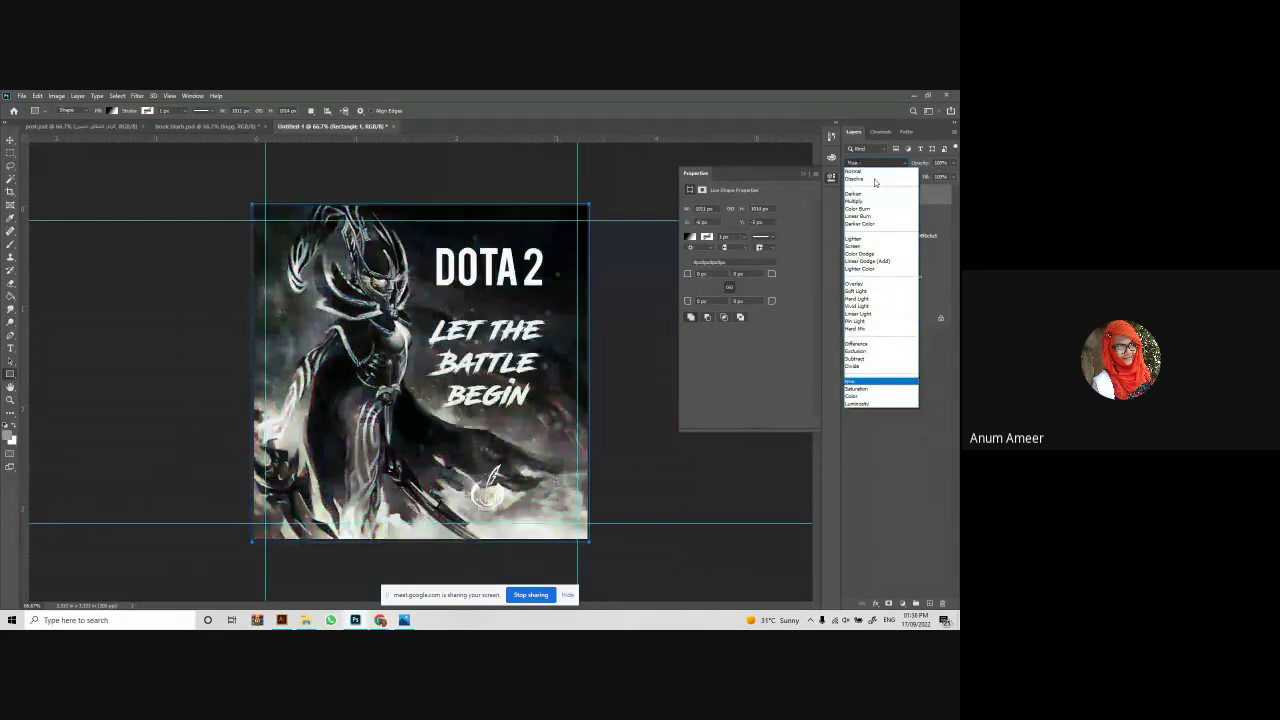
key(Up)
key(Up)
key(Up)
key(Up)
key(Up)
key(Up)
key(Up)
key(Up)
key(Up)
key(Up)
key(Up)
key(Up)
key(Up)
key(Up)
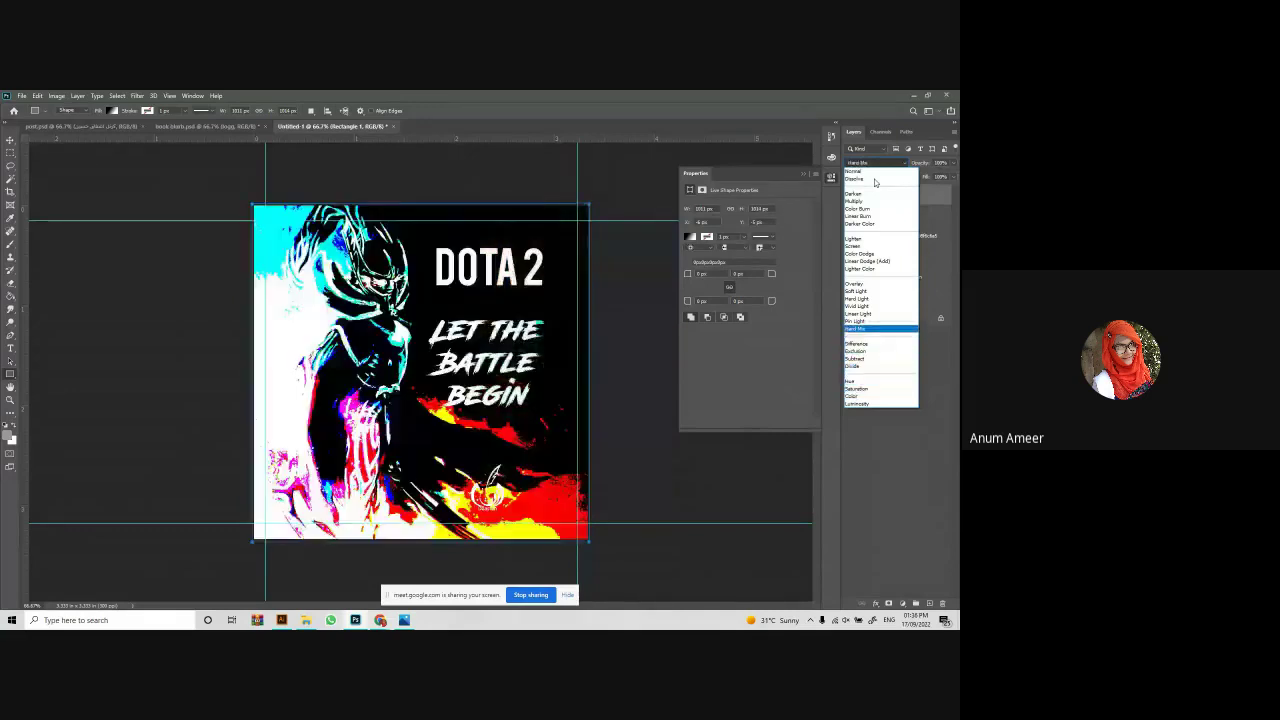
key(Up)
key(Up)
key(Up)
key(Up)
key(Up)
key(Up)
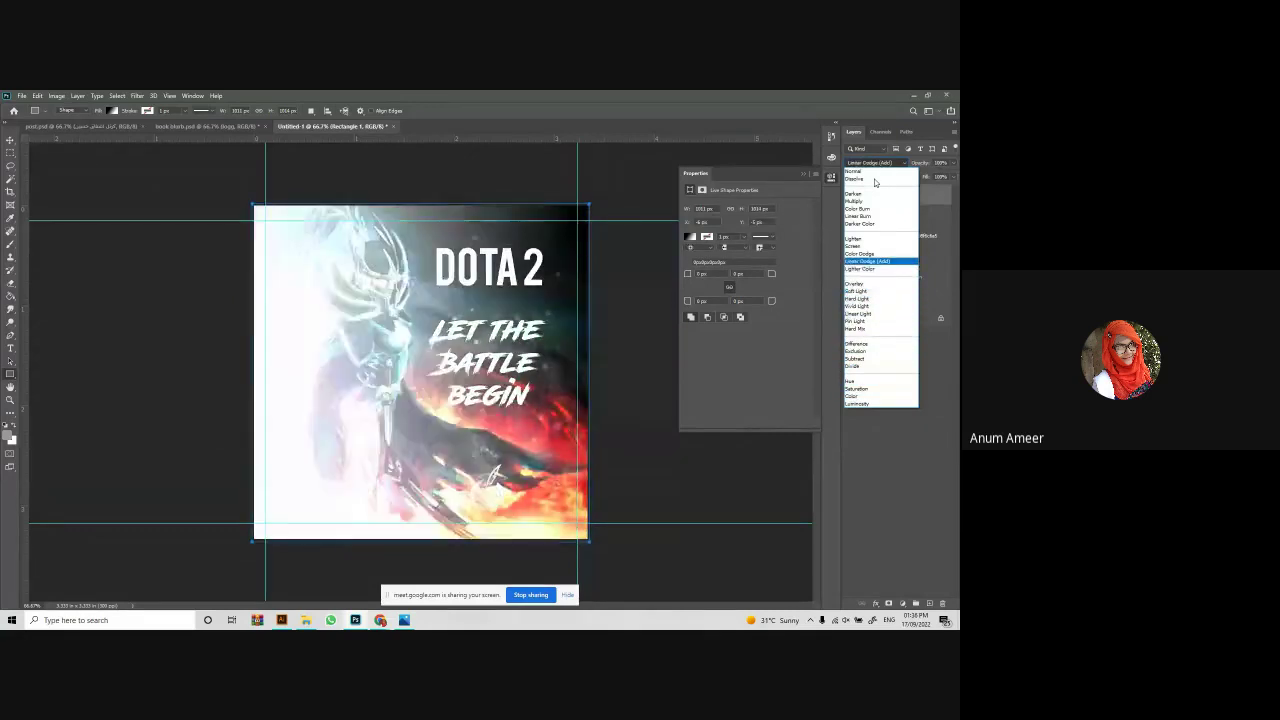
key(Up)
key(Up)
key(Up)
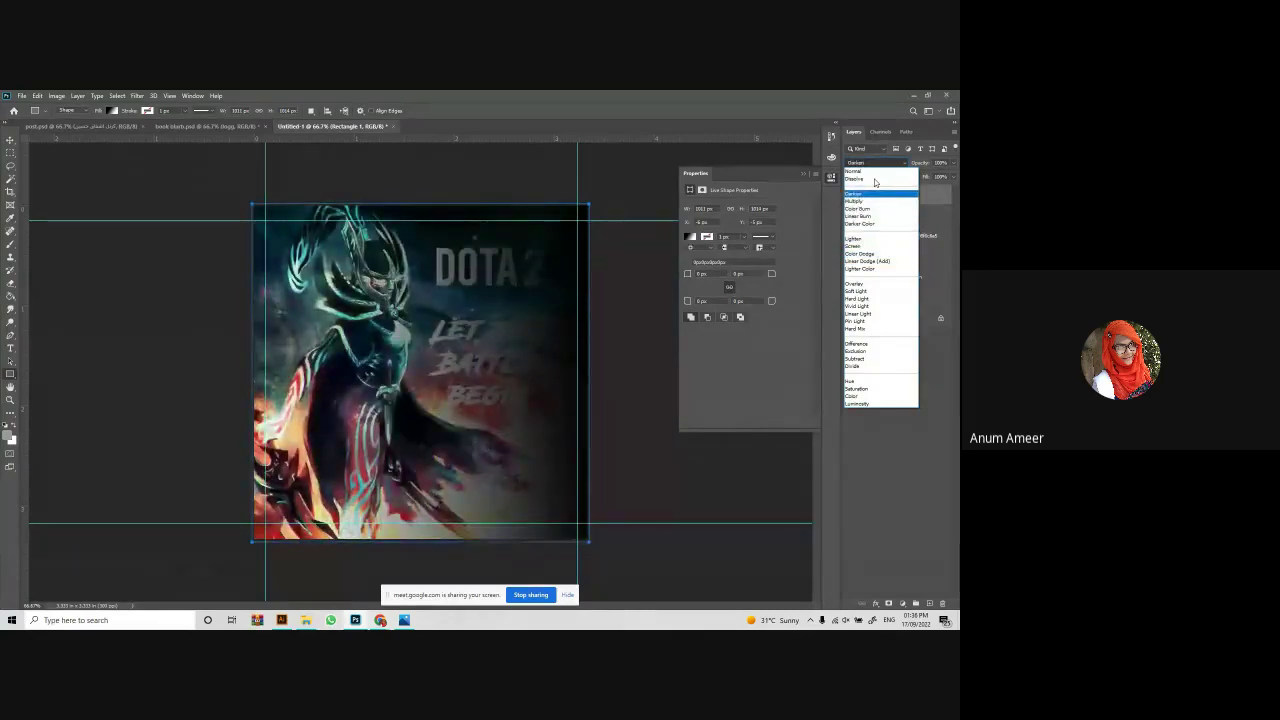
key(Return)
drag(920, 195, 905, 272)
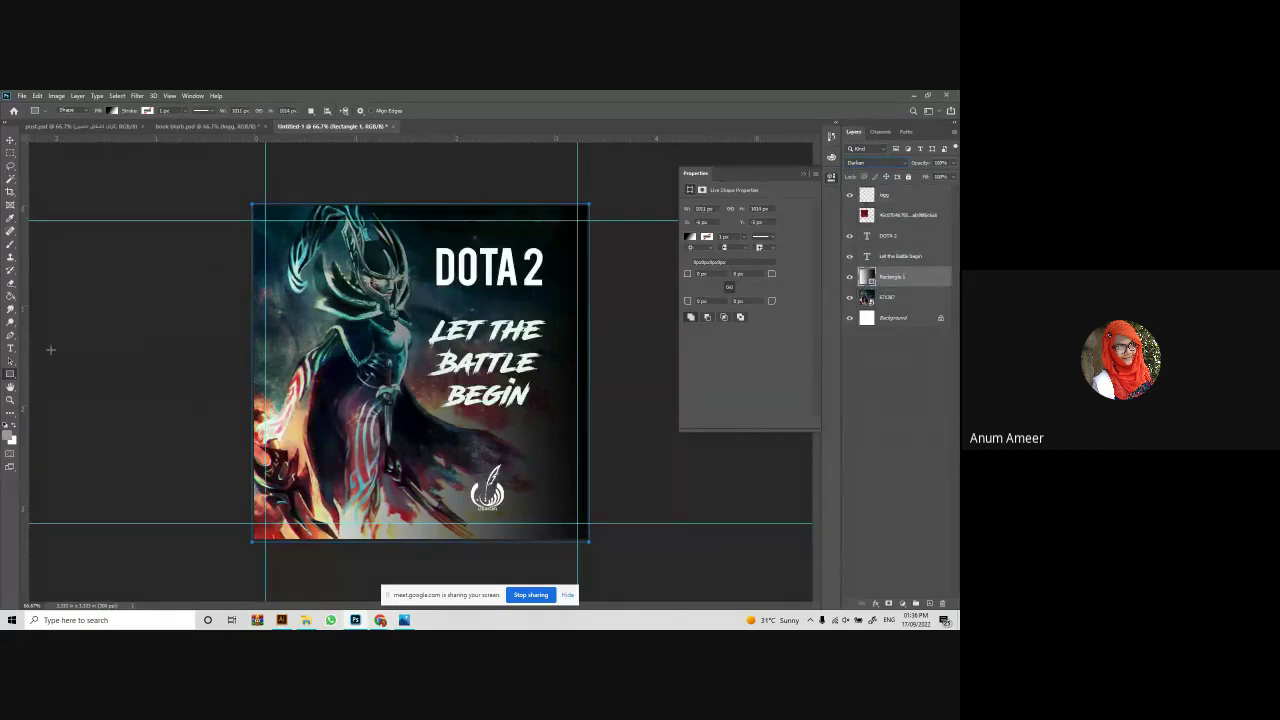
Rasterize the gradient rectangle and erase it over the character's head and upper body with the hard round Eraser.
click(10, 284)
click(327, 290)
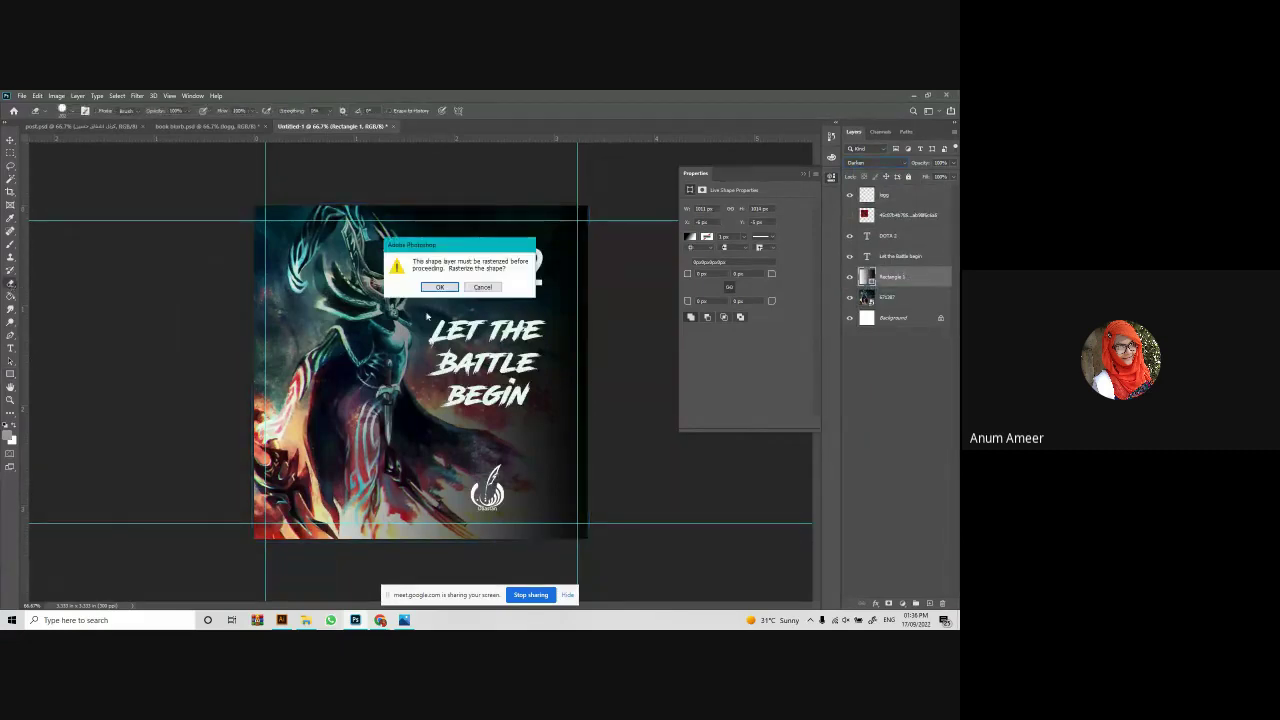
key(Return)
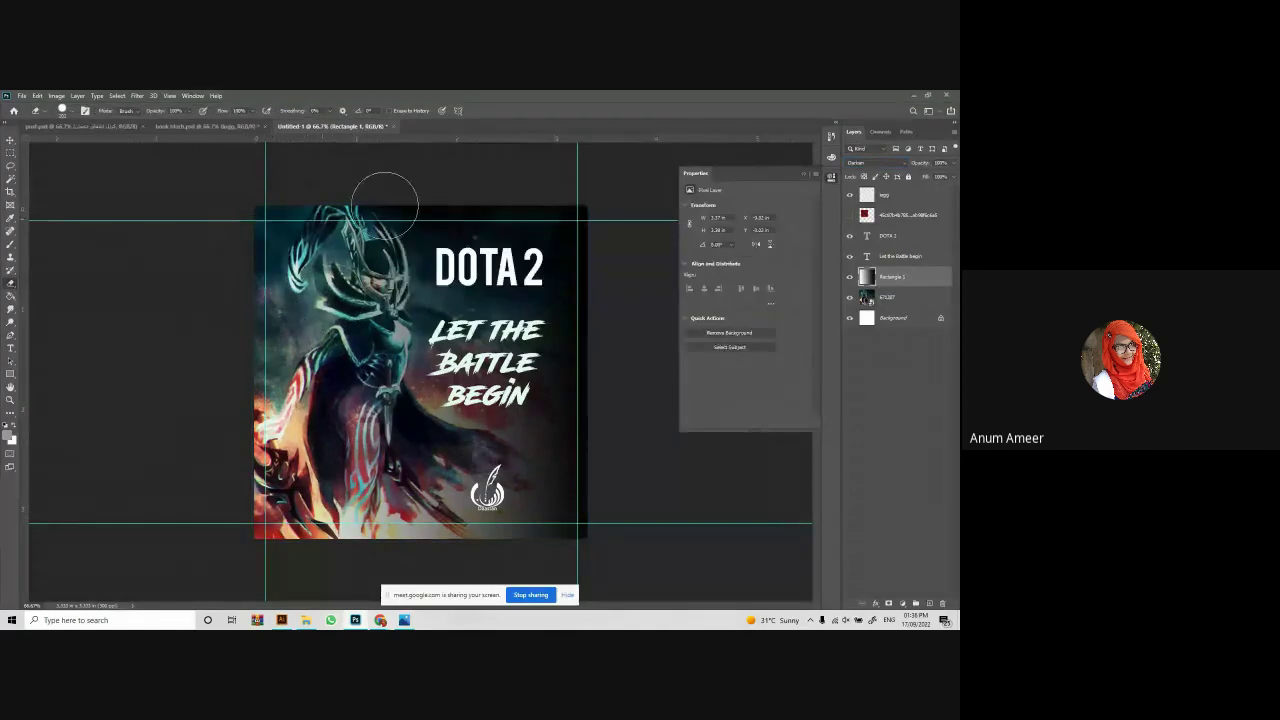
mouse_move(386, 200)
mouse_down()
mouse_move(340, 264)
mouse_move(340, 297)
mouse_move(365, 258)
mouse_move(336, 323)
mouse_move(372, 255)
mouse_move(365, 300)
mouse_up()
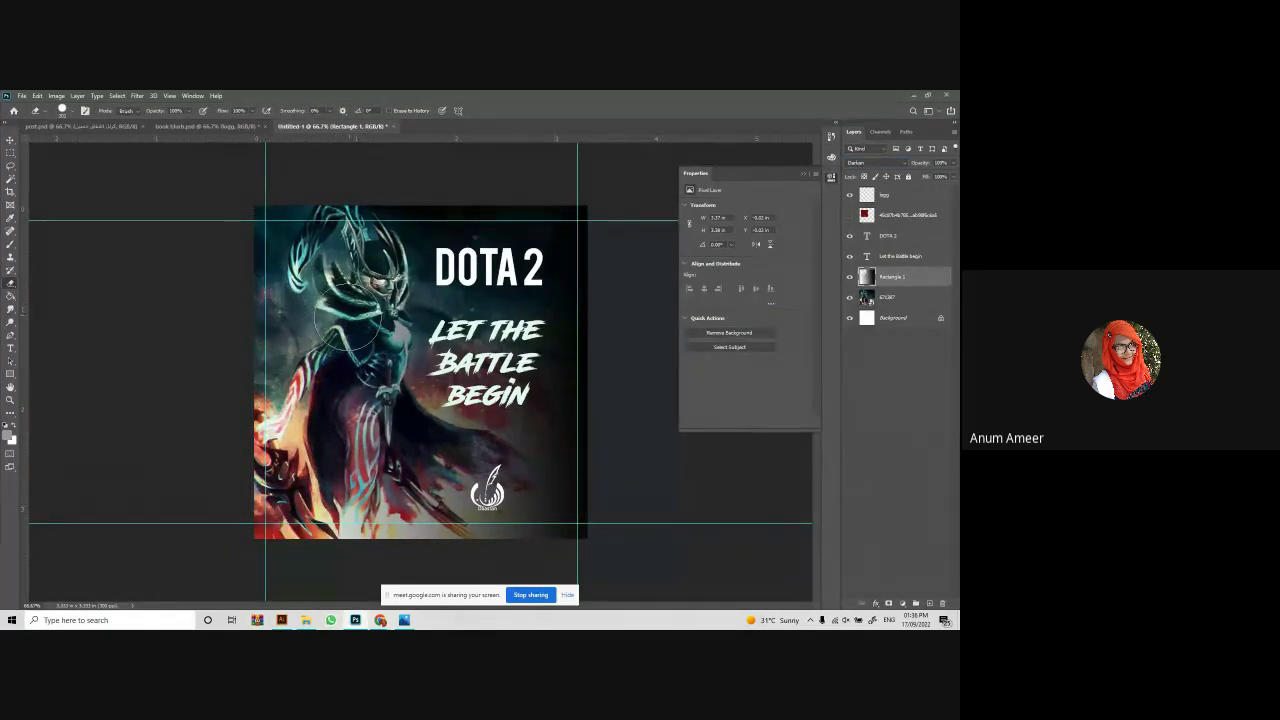
Switch the Eraser to the Soft Round brush and erase the gradient over the character's body down to the poster's lower edge.
click(73, 110)
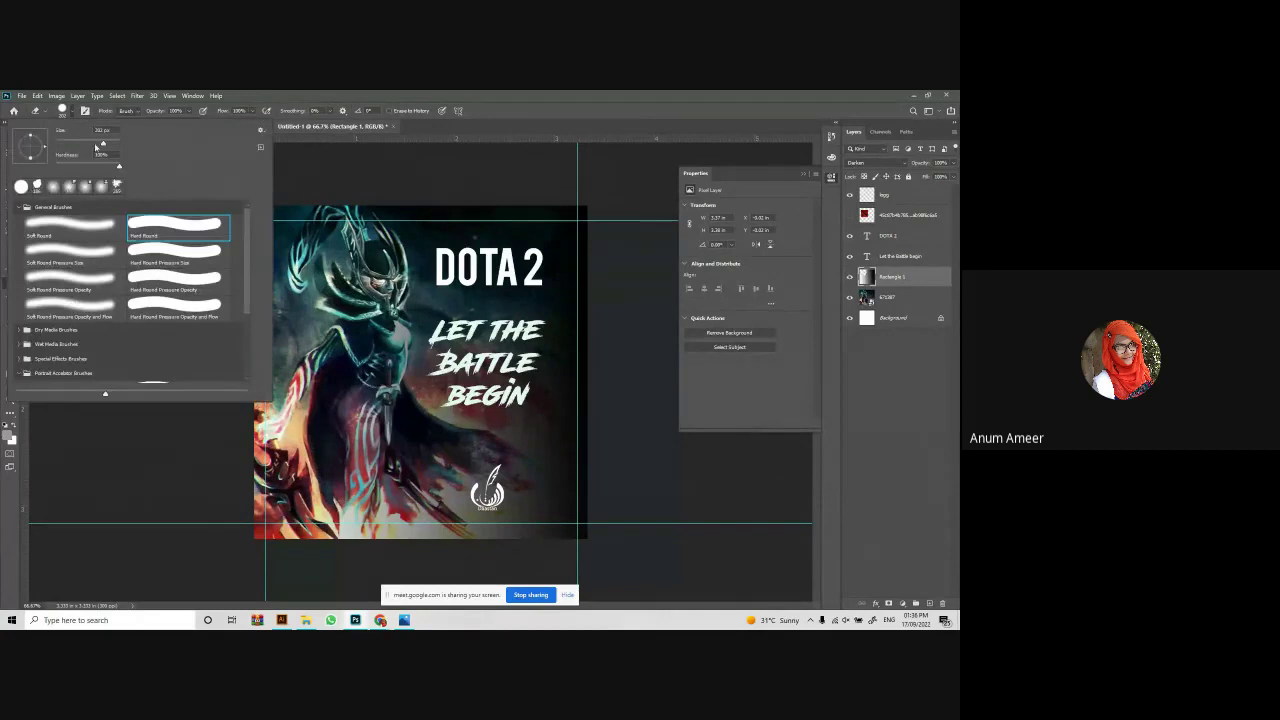
click(74, 228)
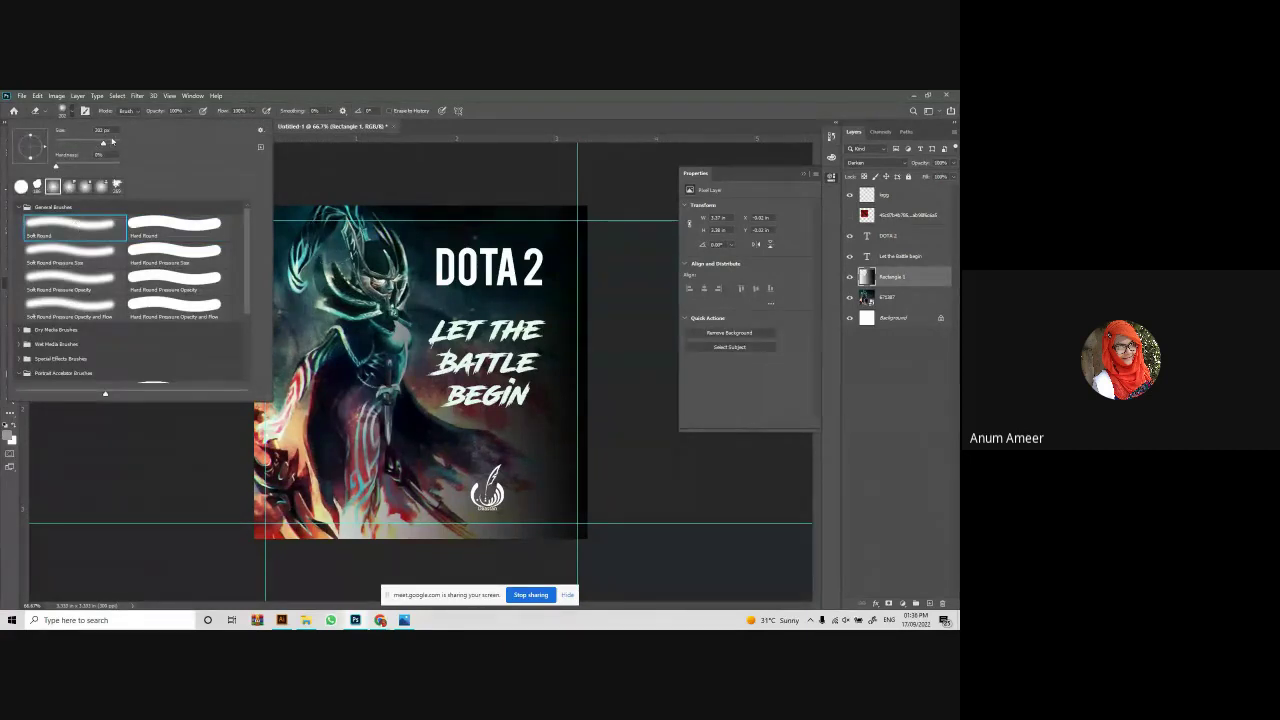
click(310, 245)
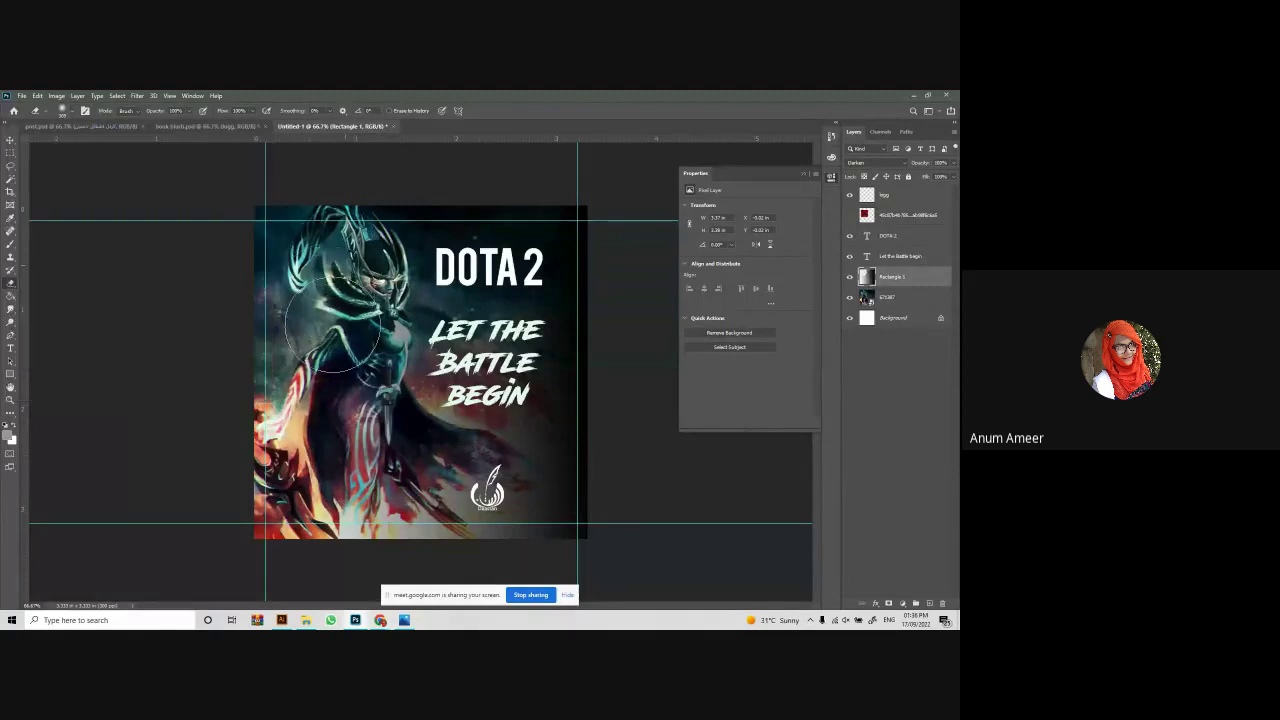
mouse_move(341, 353)
mouse_down()
mouse_move(277, 428)
mouse_move(334, 471)
mouse_move(329, 491)
mouse_move(386, 478)
mouse_up()
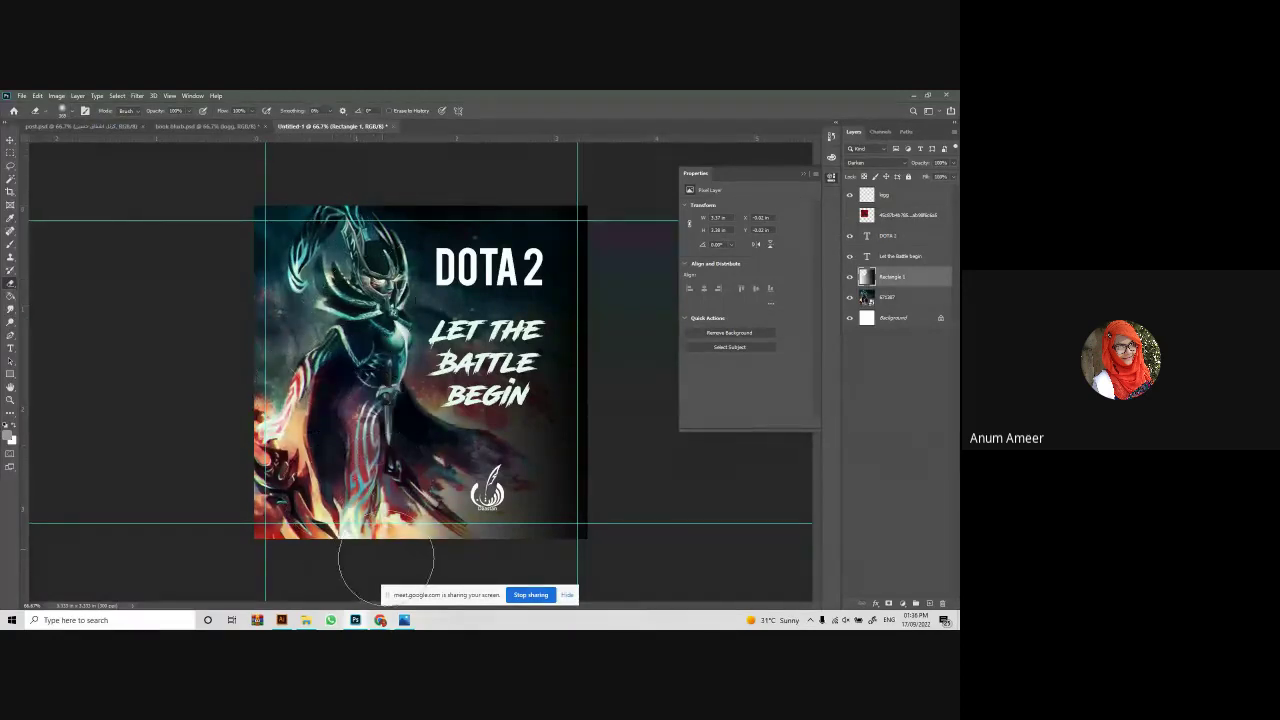
Select the DOTA 2 title text with the Move tool.
click(10, 140)
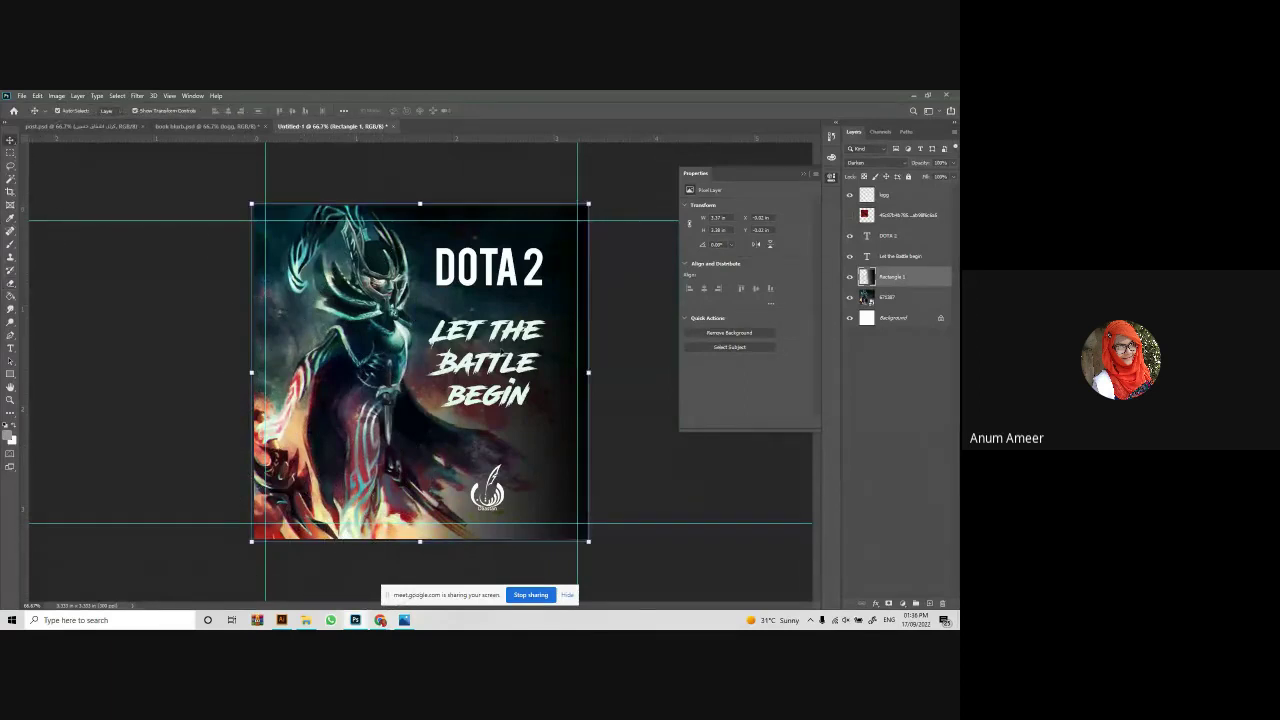
click(490, 268)
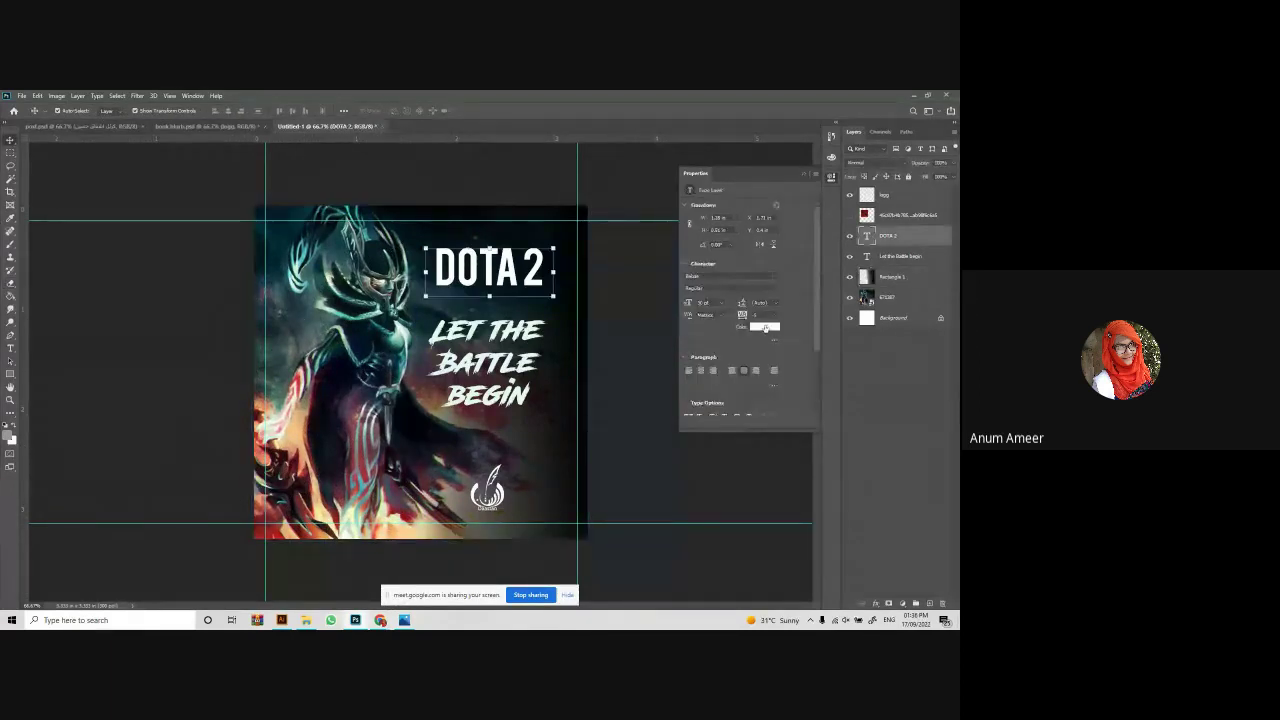
Recolour the DOTA 2 title text red (c82727) and duplicate its layer.
click(765, 327)
click(728, 221)
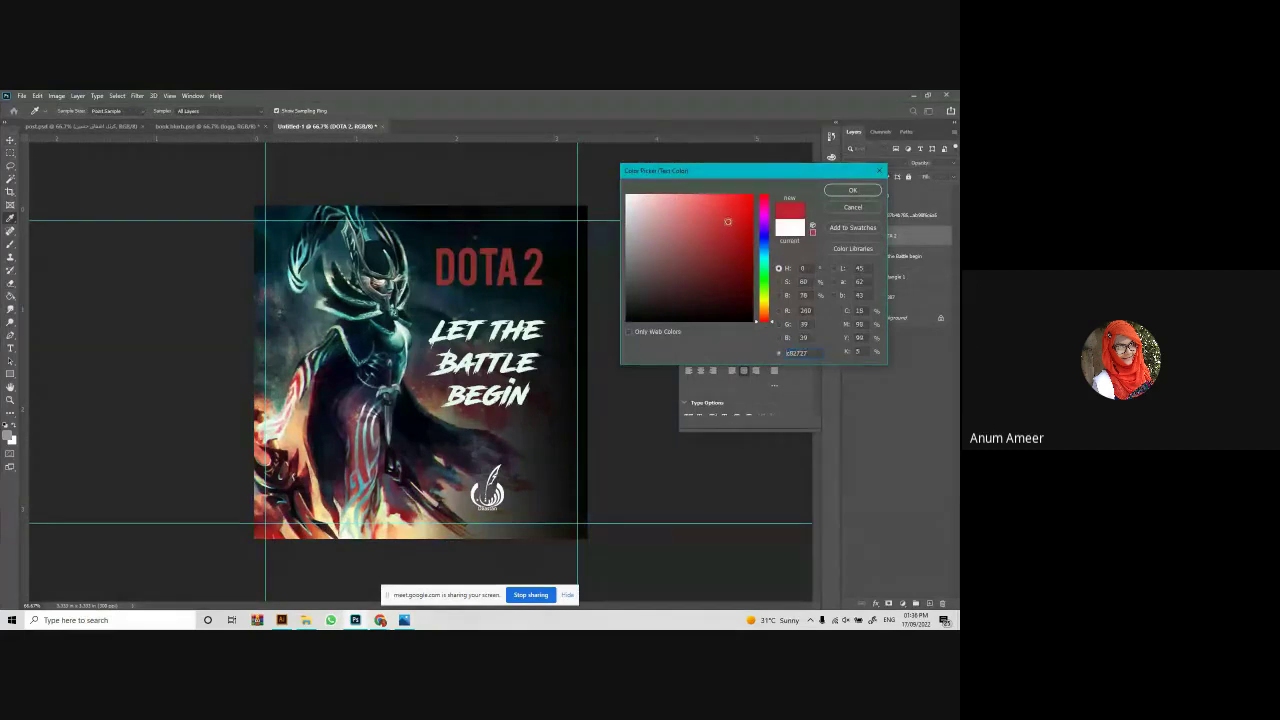
click(852, 190)
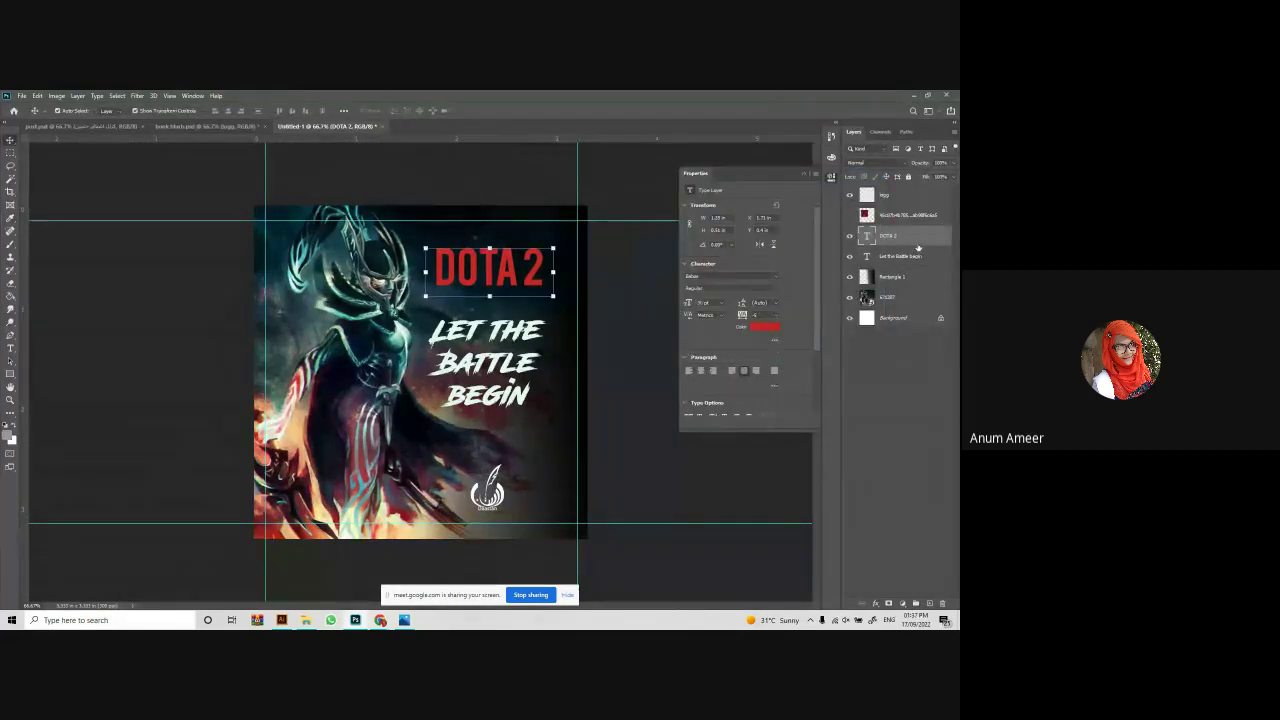
key(ctrl+j)
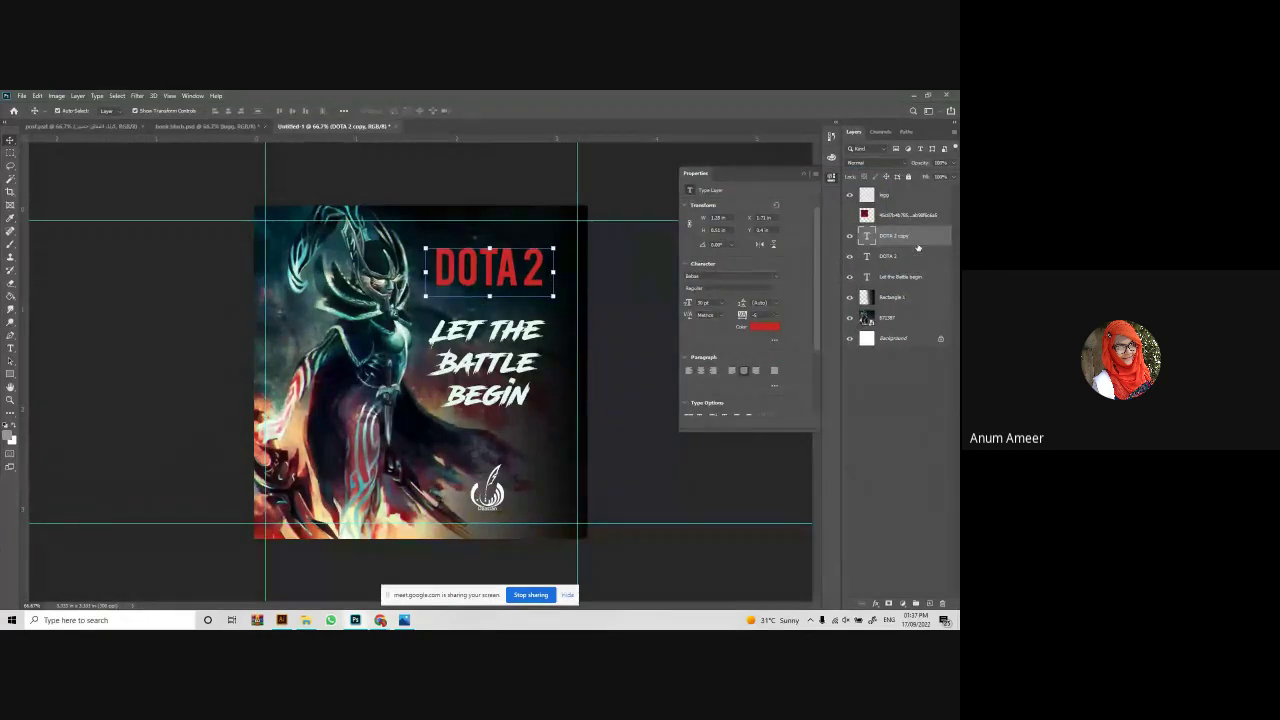
key(shift+Left)
key(shift+Left)
key(shift+Left)
key(shift+Left)
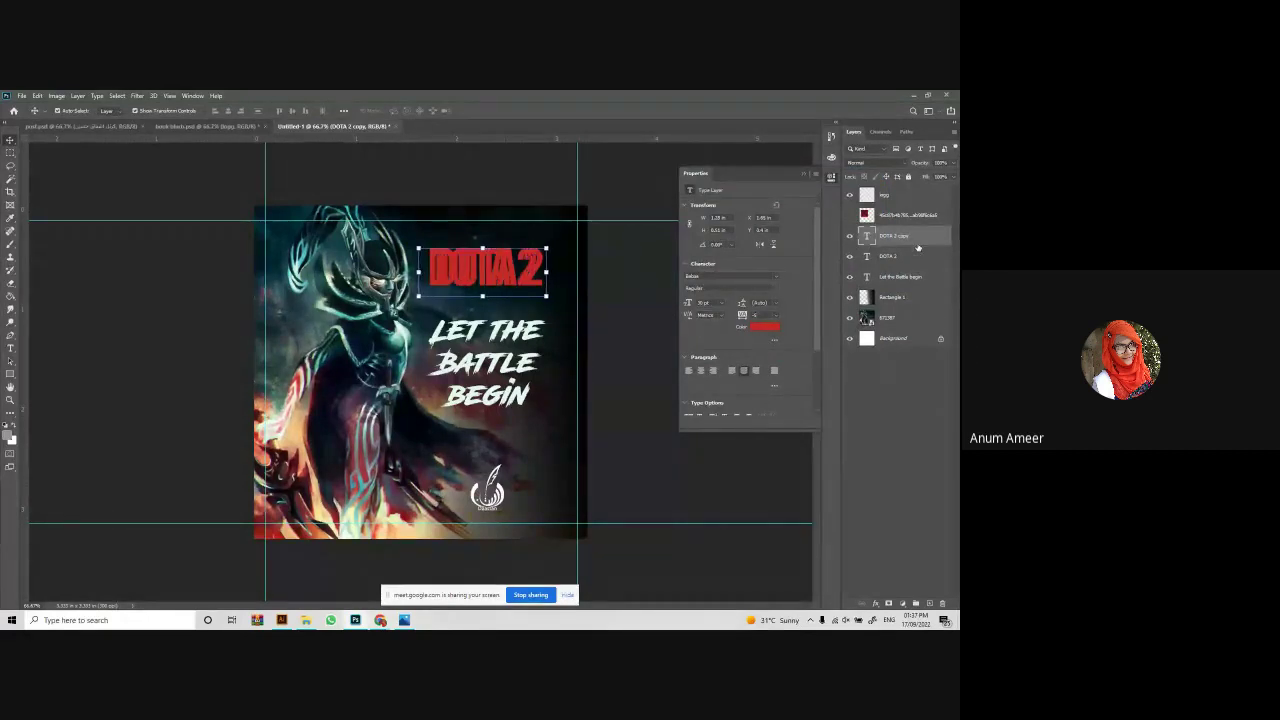
key(ctrl+z)
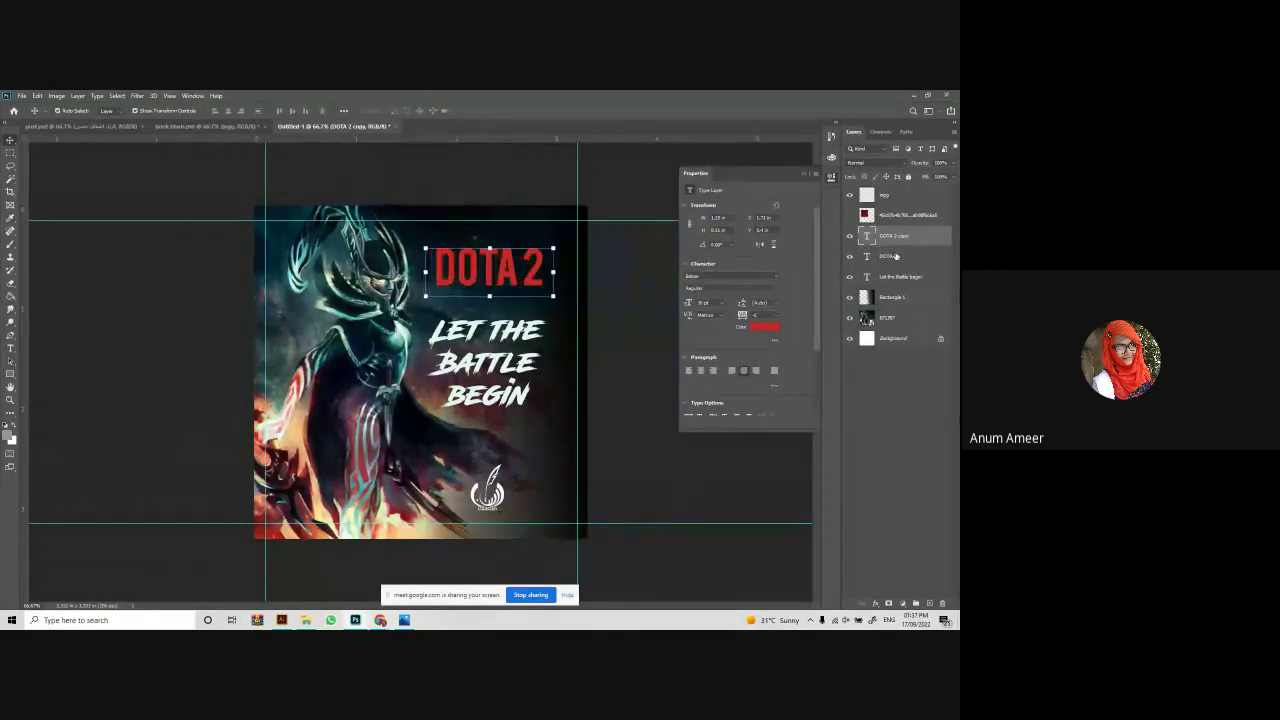
Shift the original DOTA 2 layer beneath the copy slightly left to create an offset behind the title.
click(894, 256)
key(shift+Left)
key(shift+Left)
key(shift+Left)
key(shift+Left)
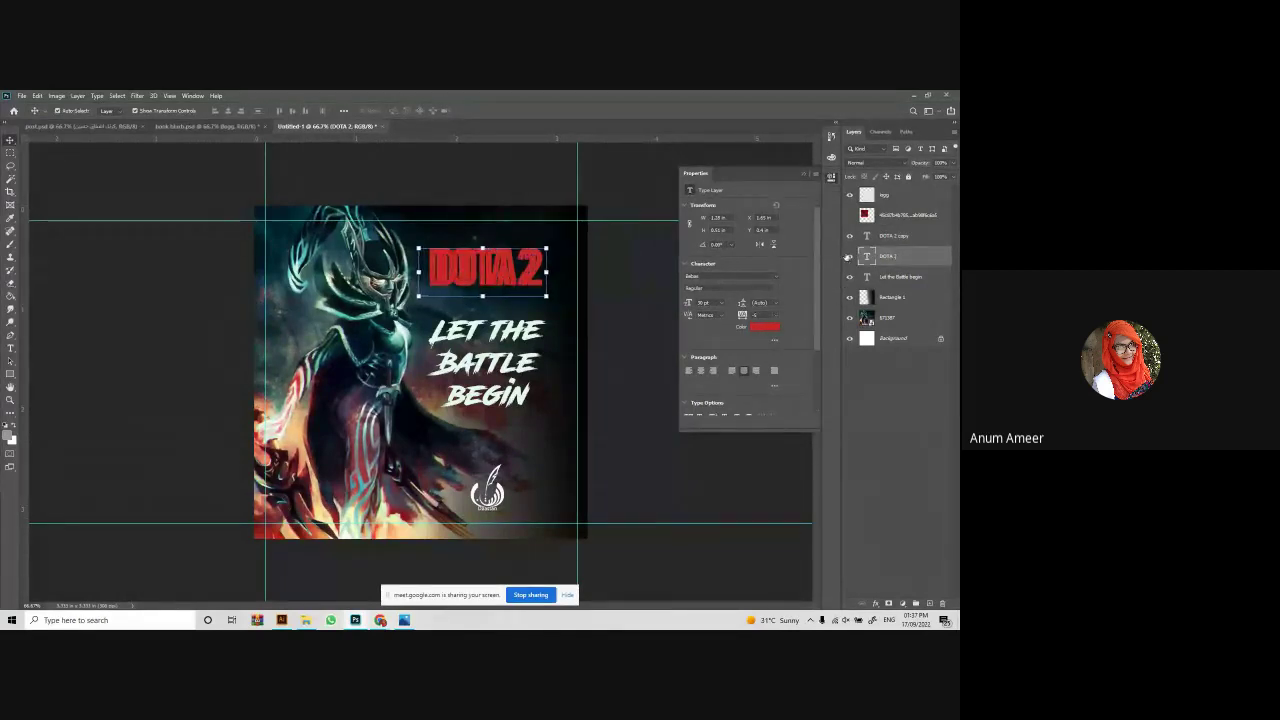
Recolour the offset lower DOTA 2 text with a dark shade sampled from the character artwork.
click(773, 330)
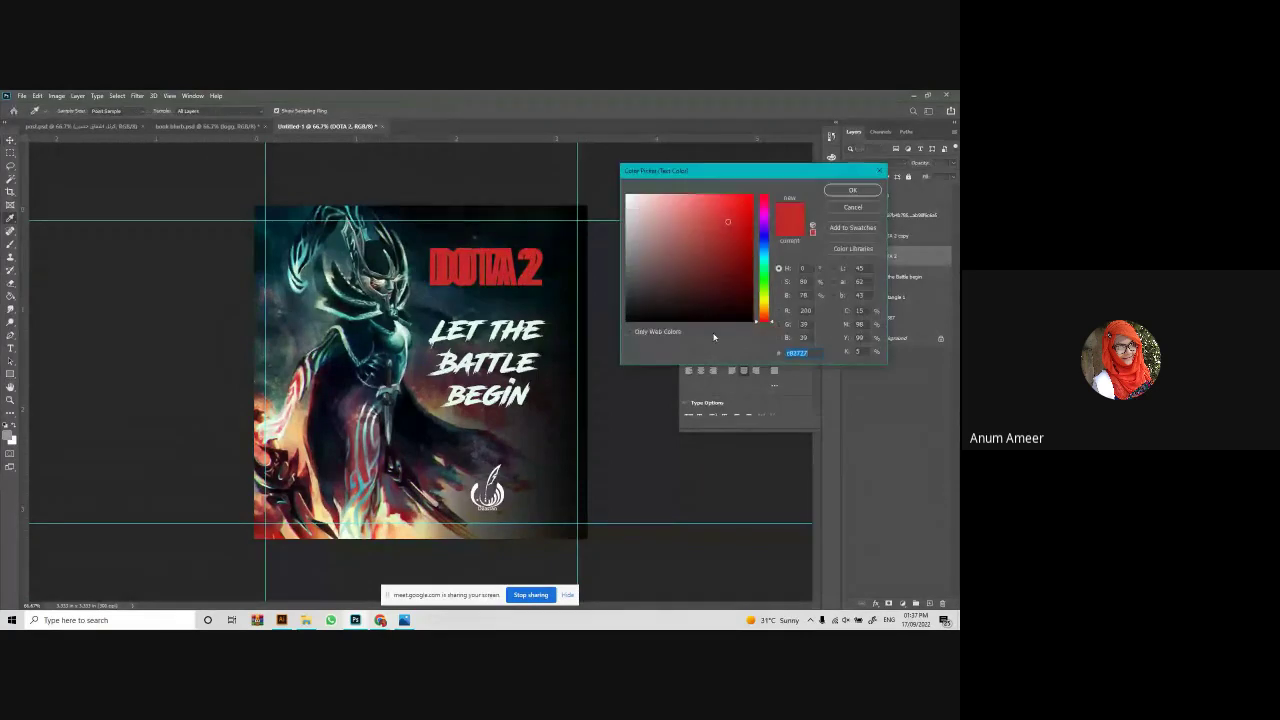
text(ffffff)
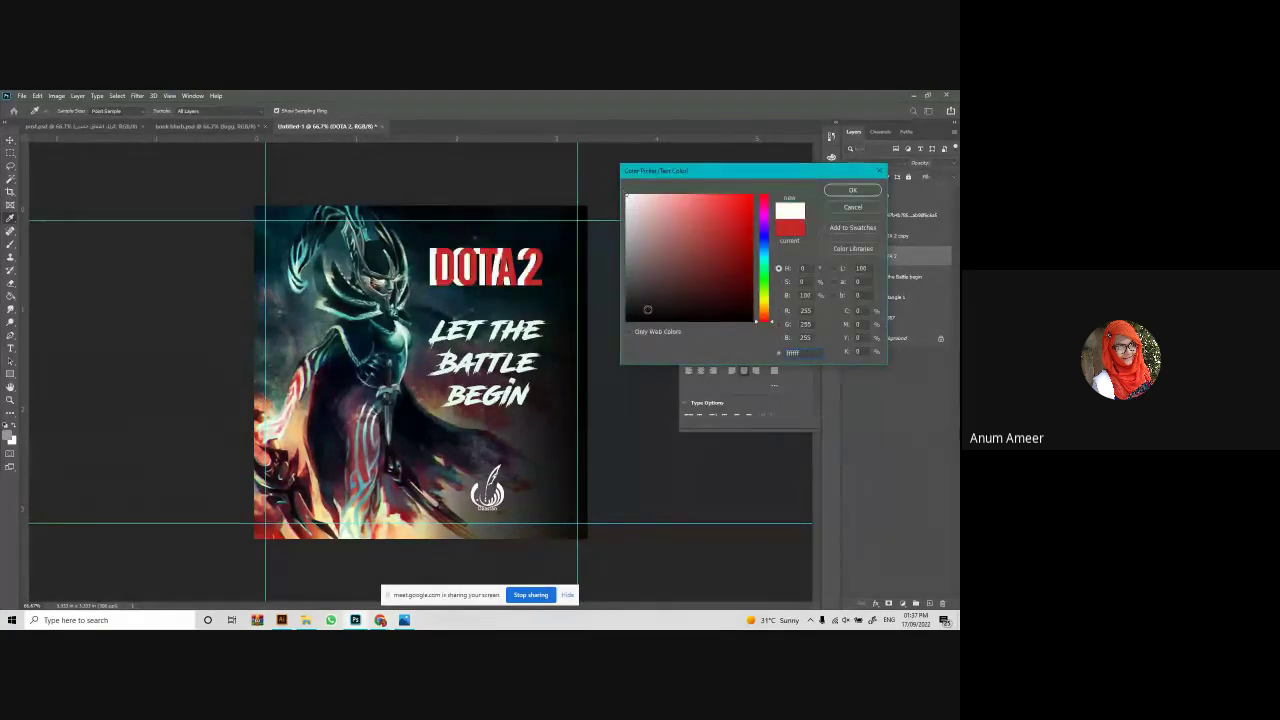
click(433, 425)
click(425, 530)
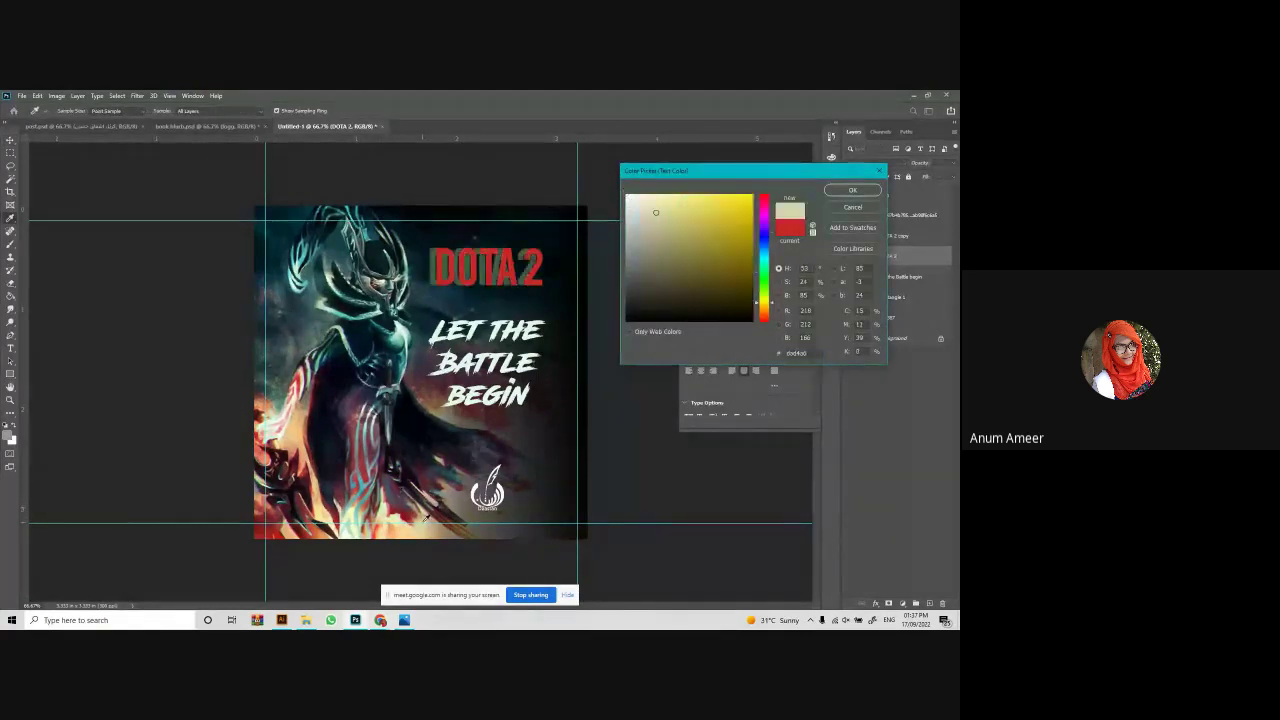
drag(425, 530, 327, 428)
click(852, 190)
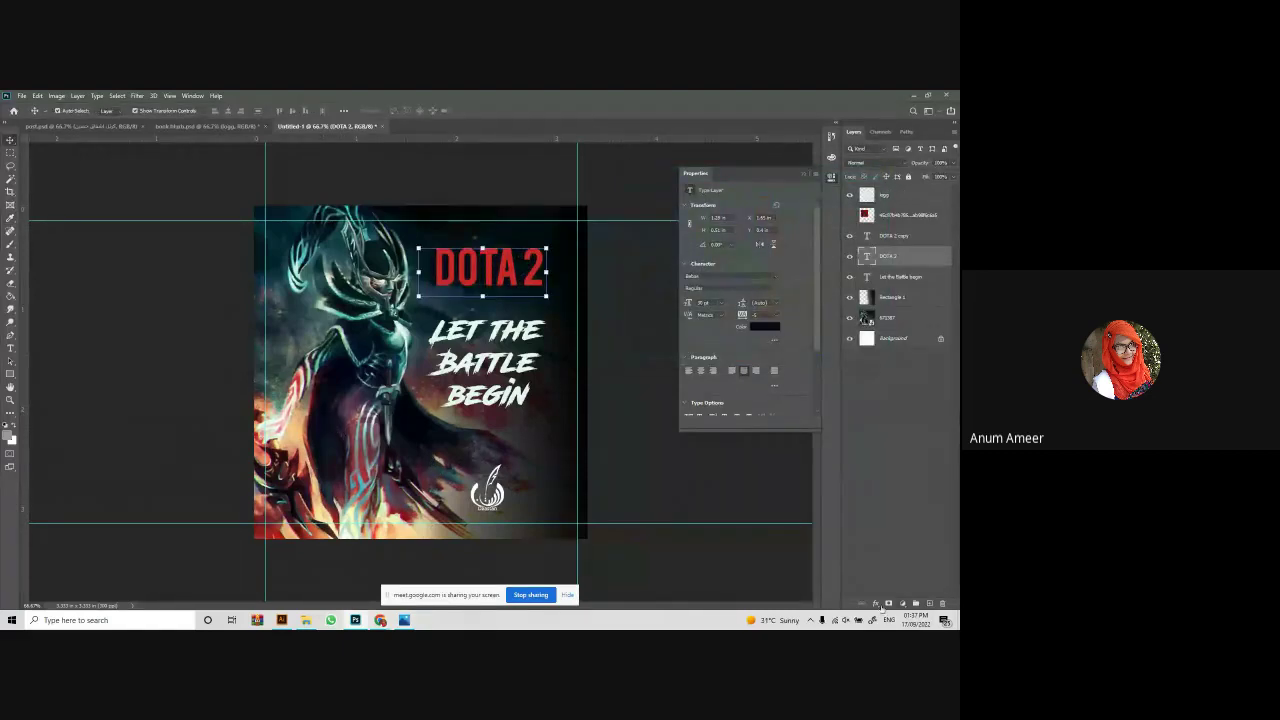
Add a Gradient Overlay to the lower DOTA 2 layer and try gradient presets from the Reds group, including Red_07.
click(876, 604)
click(888, 575)
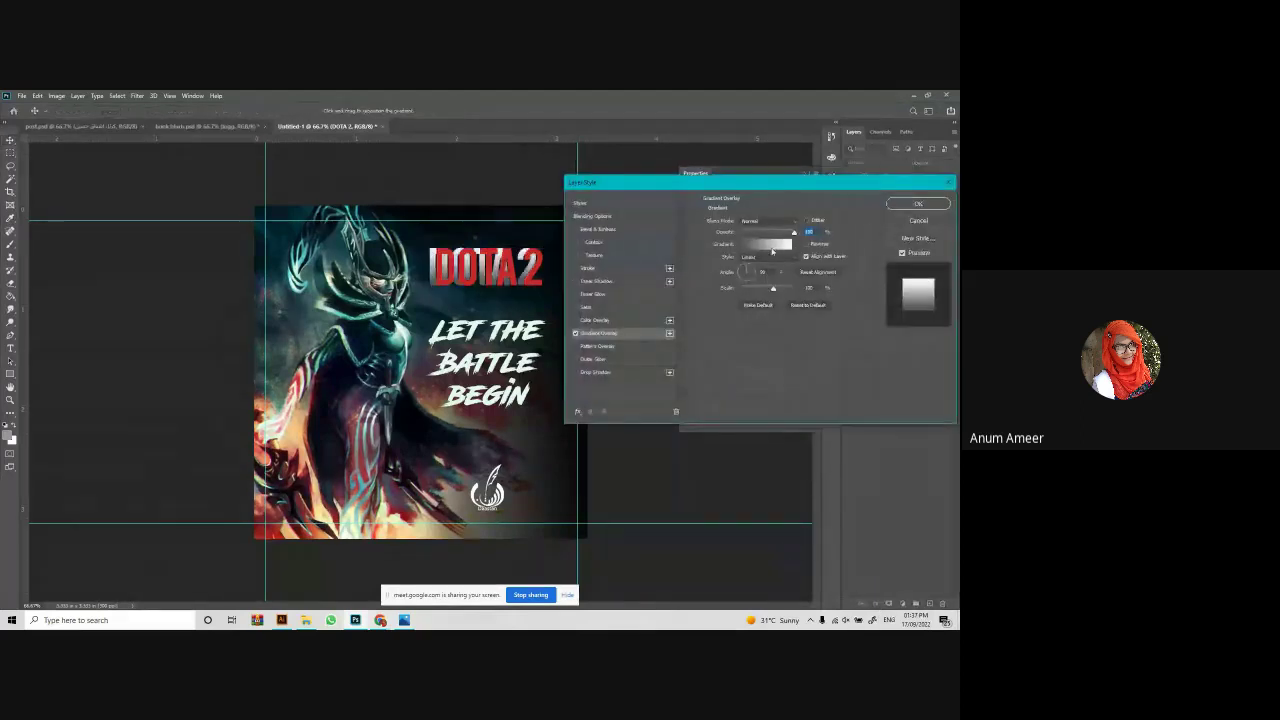
click(770, 245)
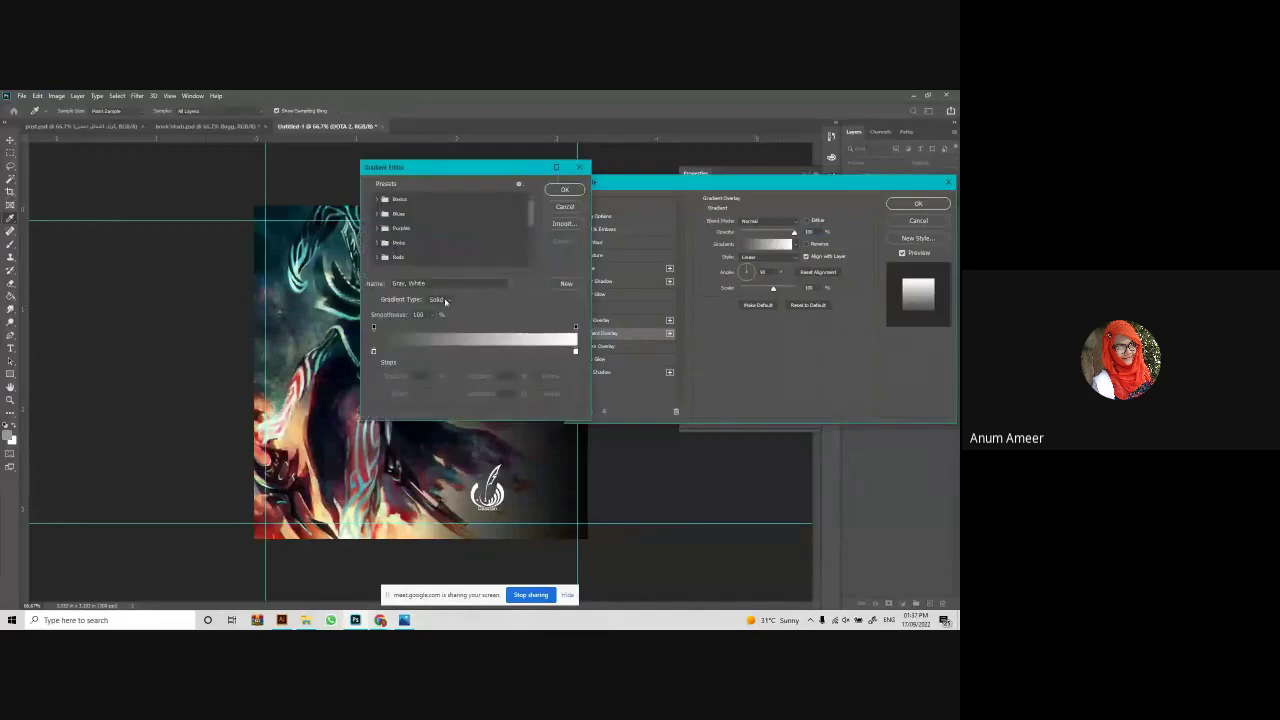
scroll(393, 220, down, 2)
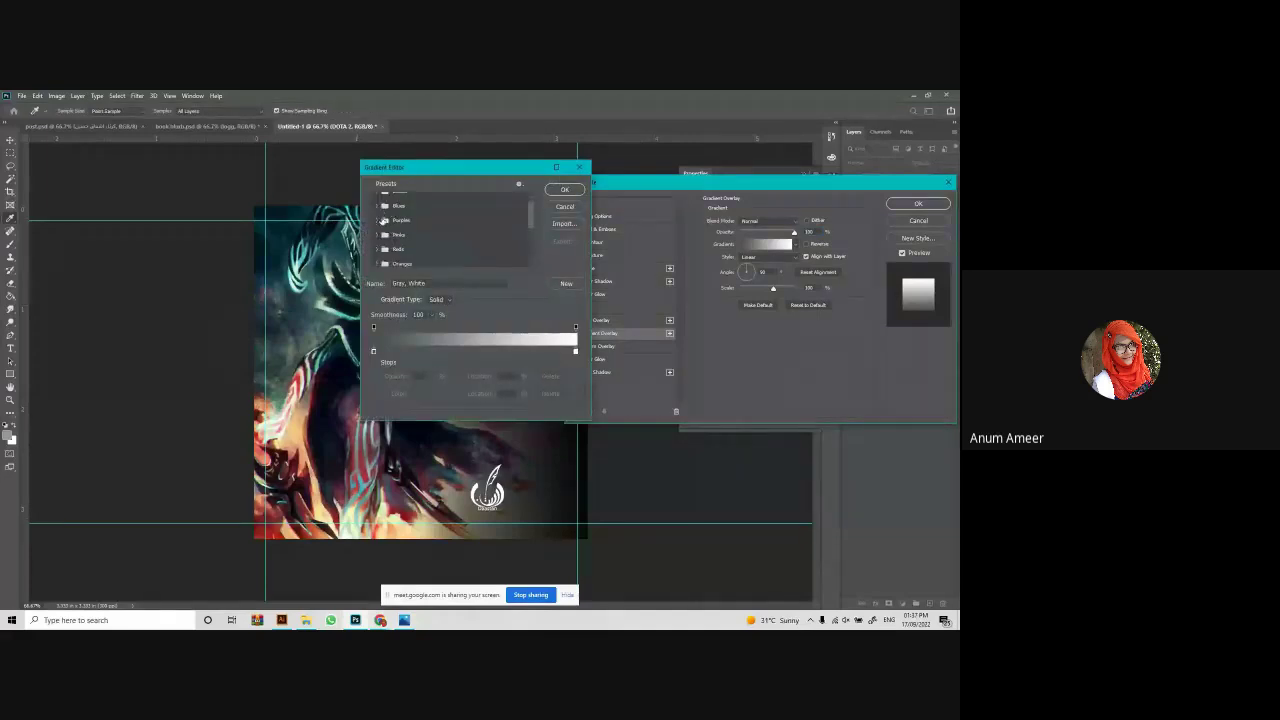
click(378, 233)
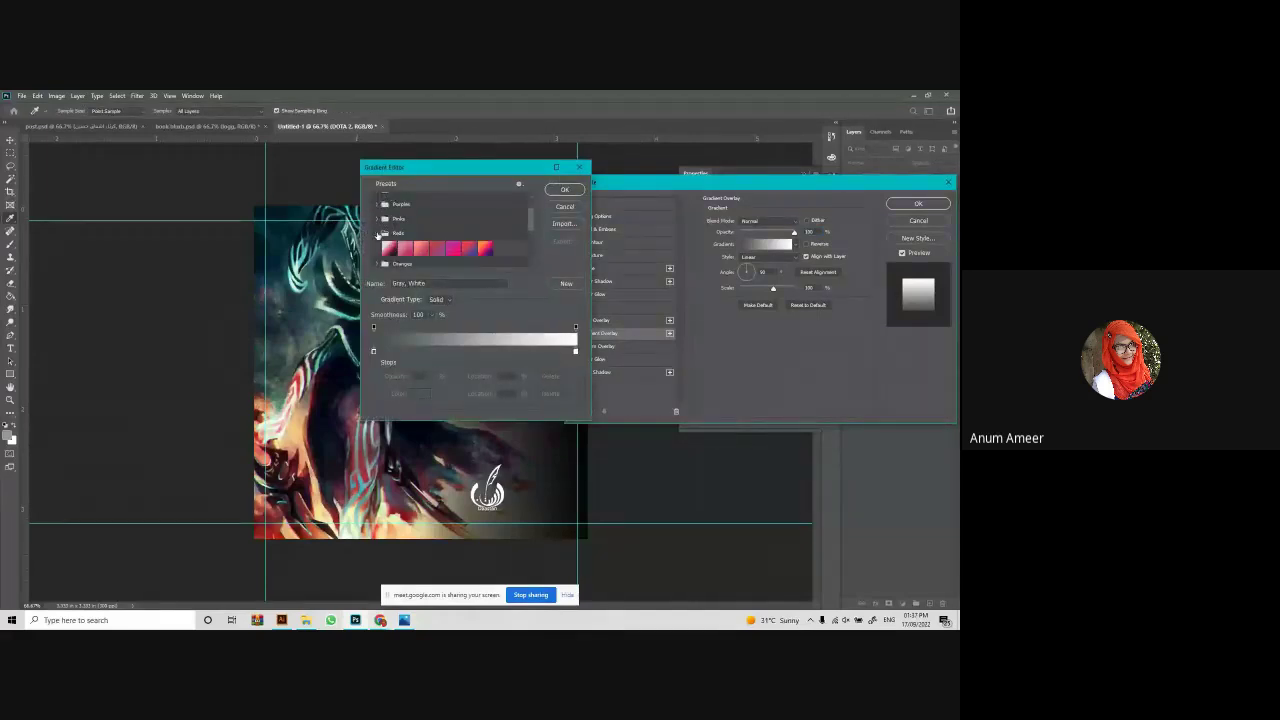
click(388, 249)
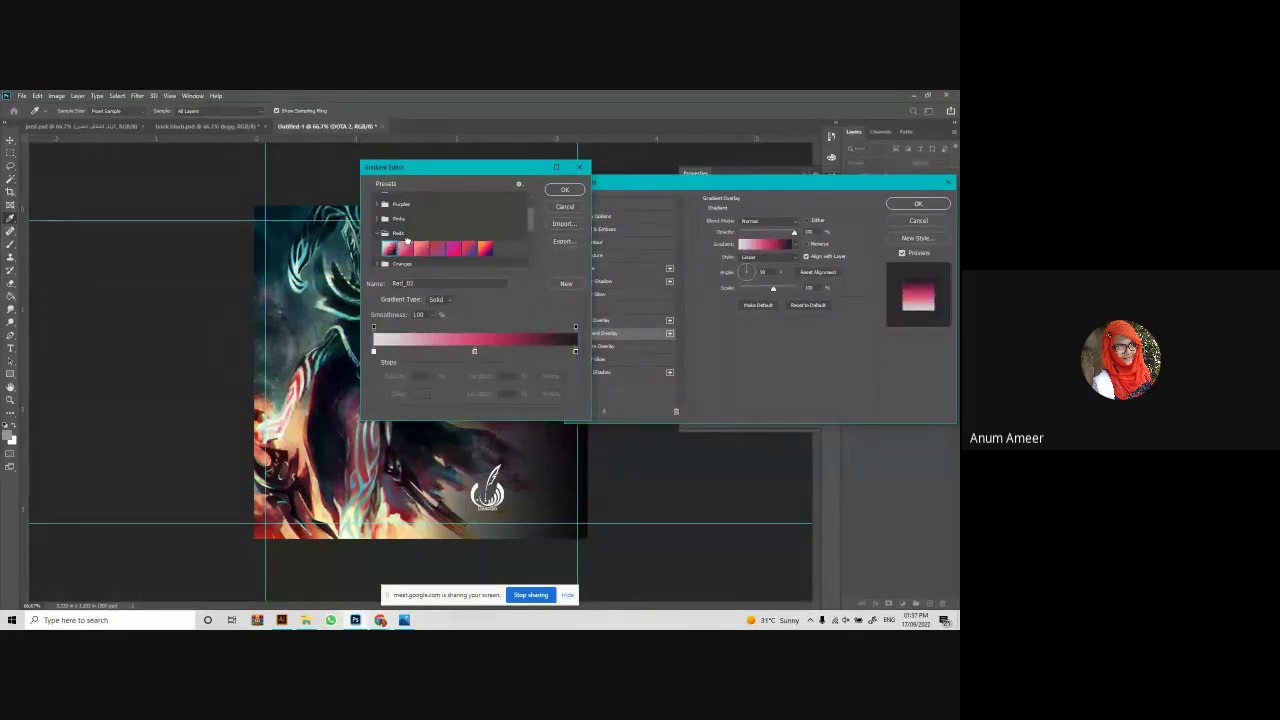
drag(500, 175, 685, 237)
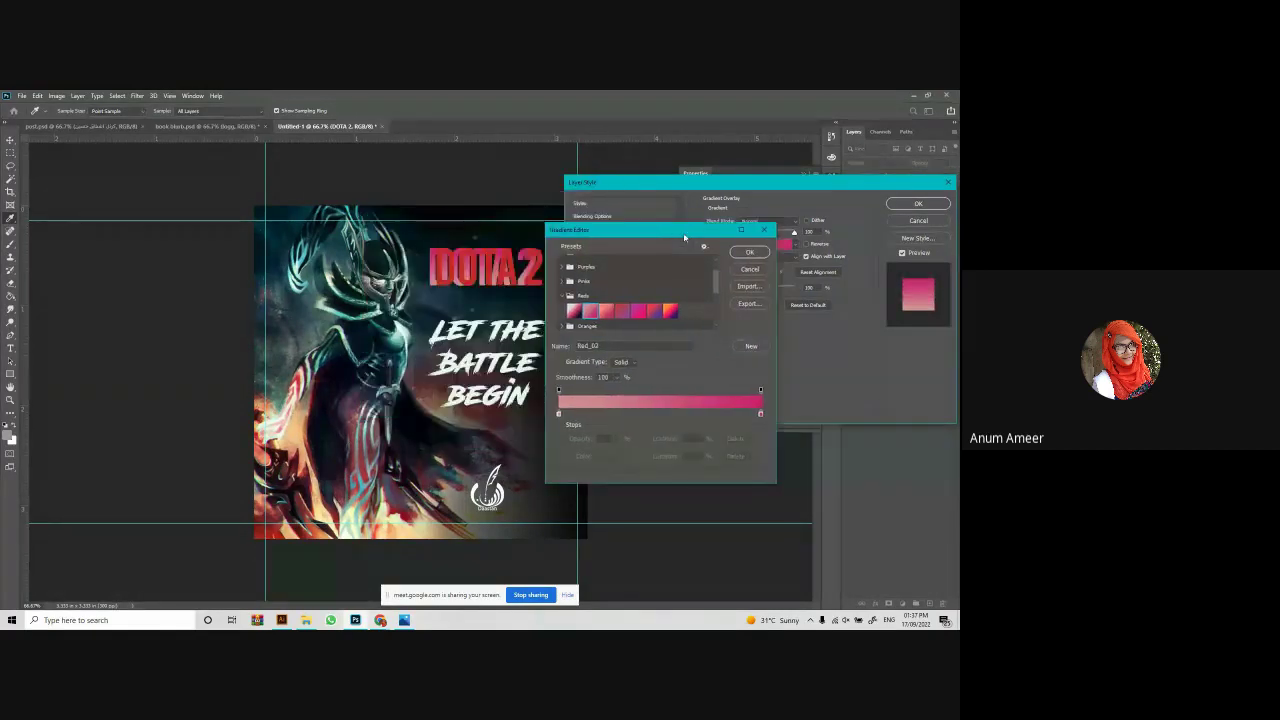
click(670, 313)
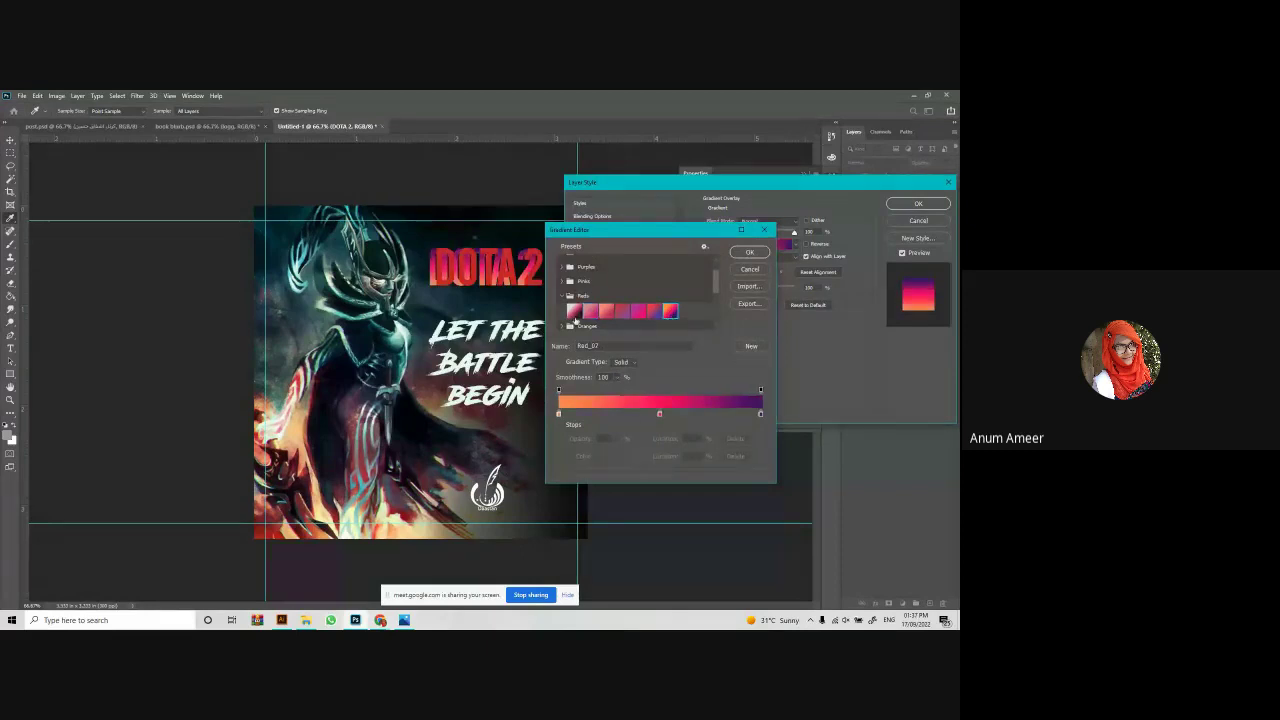
Compare presets in the Oranges group and apply the yellow-to-orange Orange_05 gradient to the overlay.
scroll(575, 318, down, 1)
scroll(566, 285, down, 2)
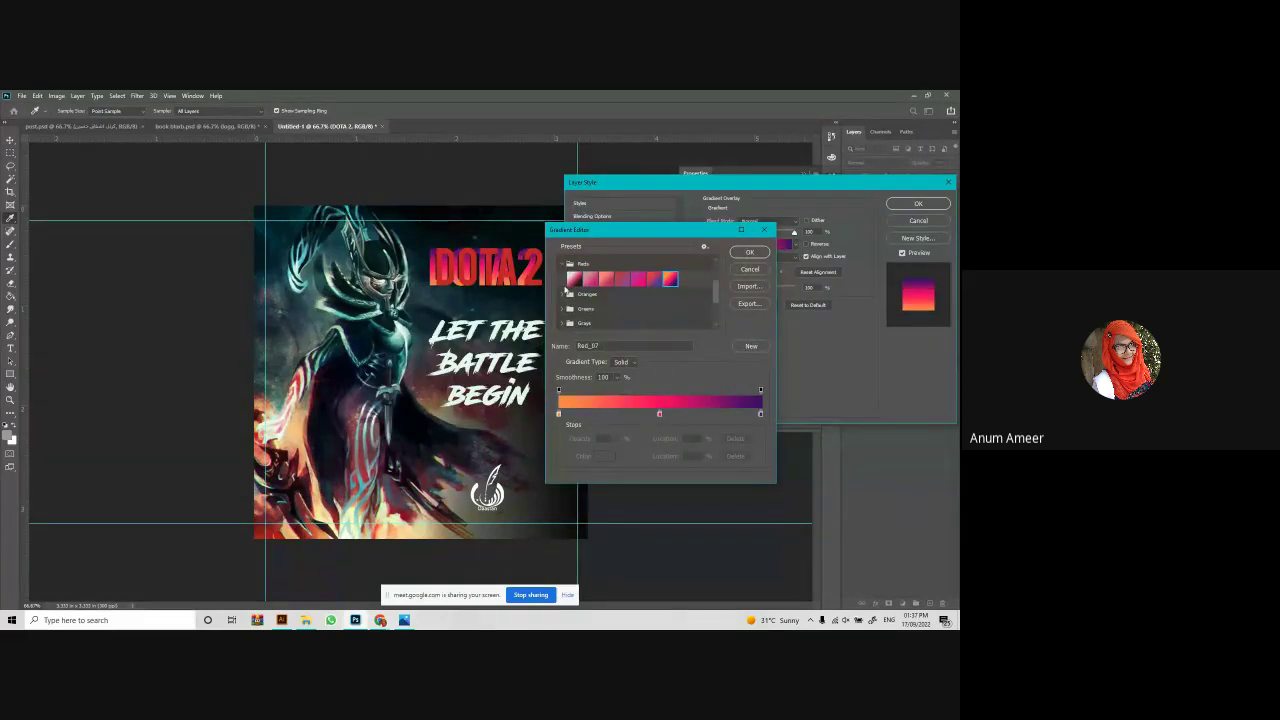
click(561, 295)
scroll(610, 298, down, 2)
click(636, 294)
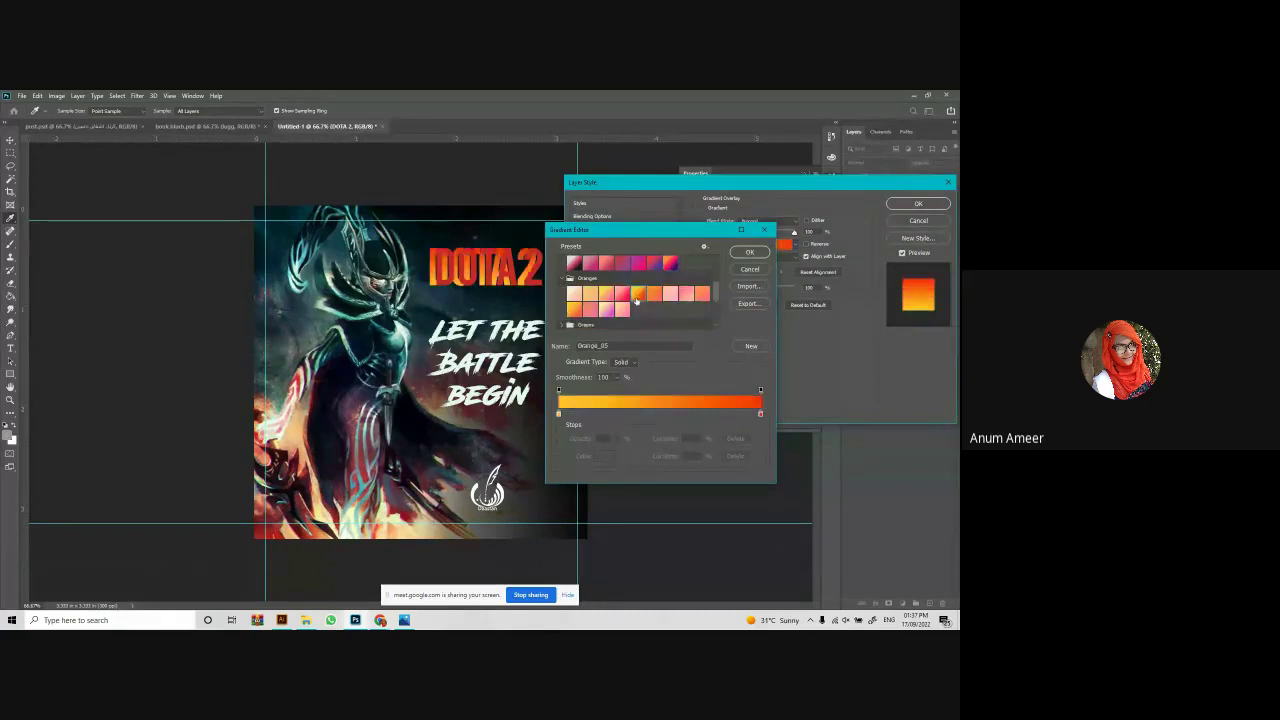
click(623, 294)
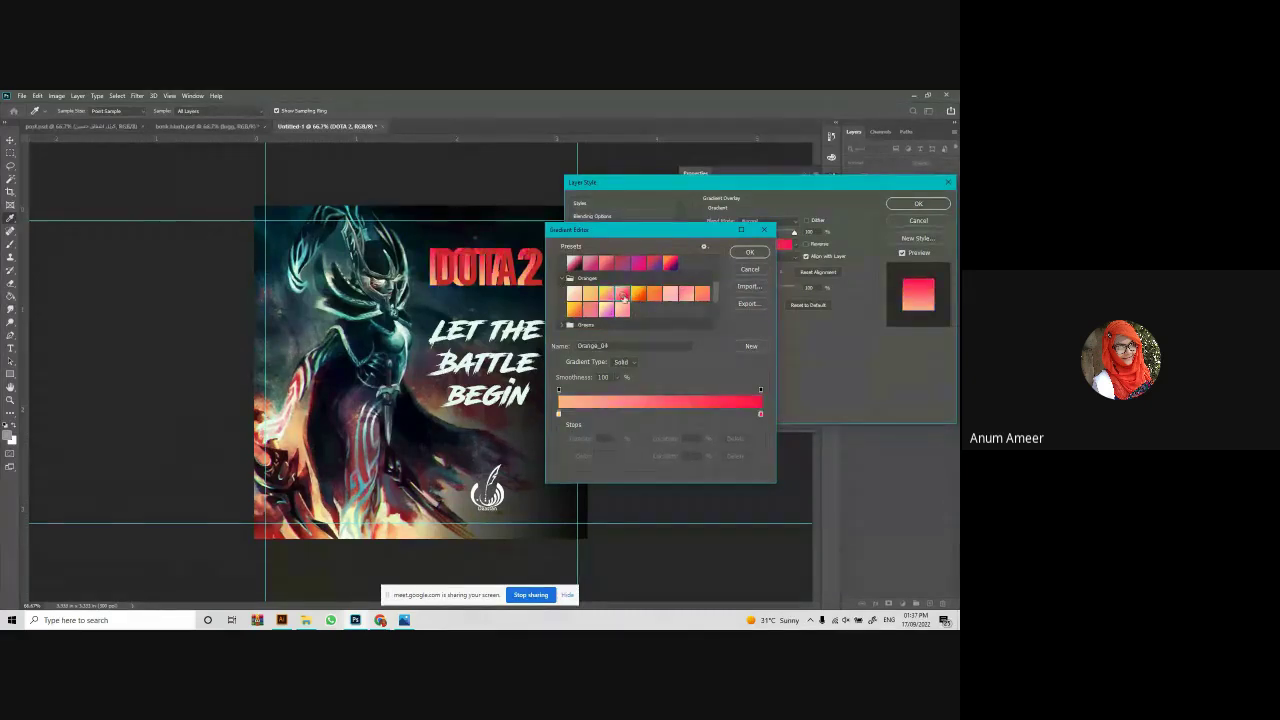
click(702, 293)
click(632, 292)
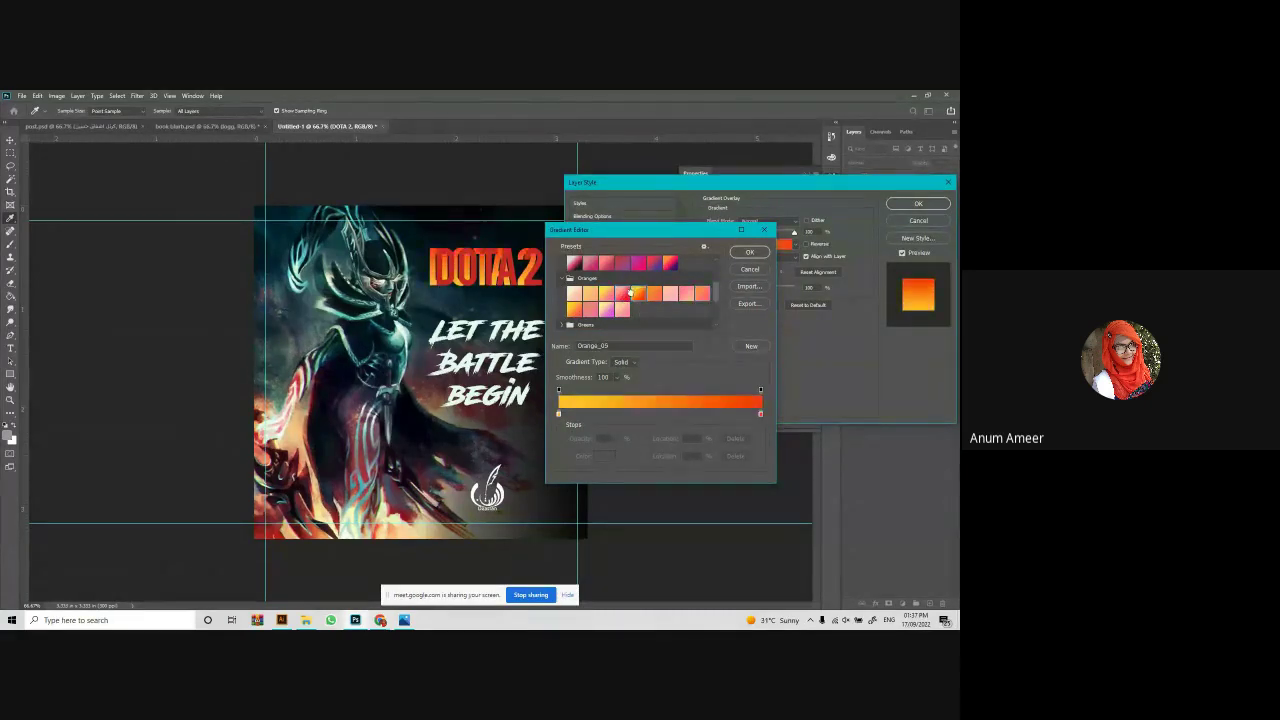
Try a blue-to-teal preset from the Greens group on the overlay and return to Orange_05.
scroll(582, 310, down, 3)
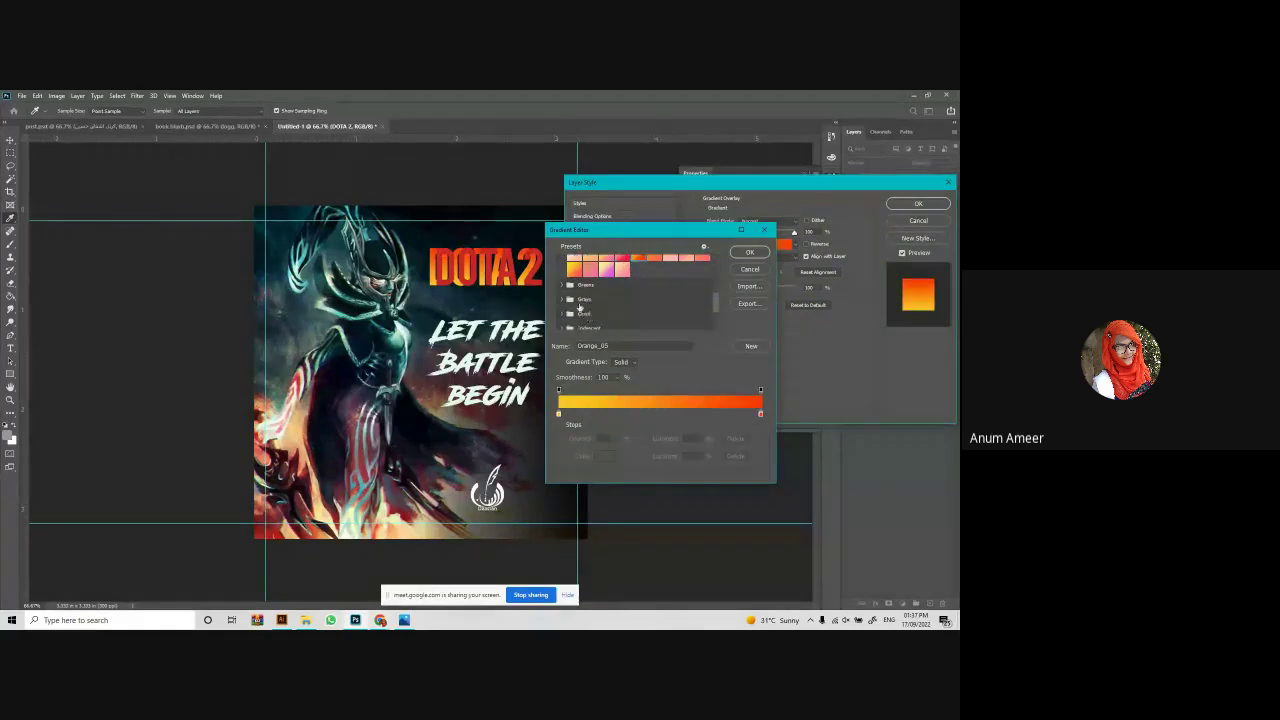
click(558, 300)
click(563, 286)
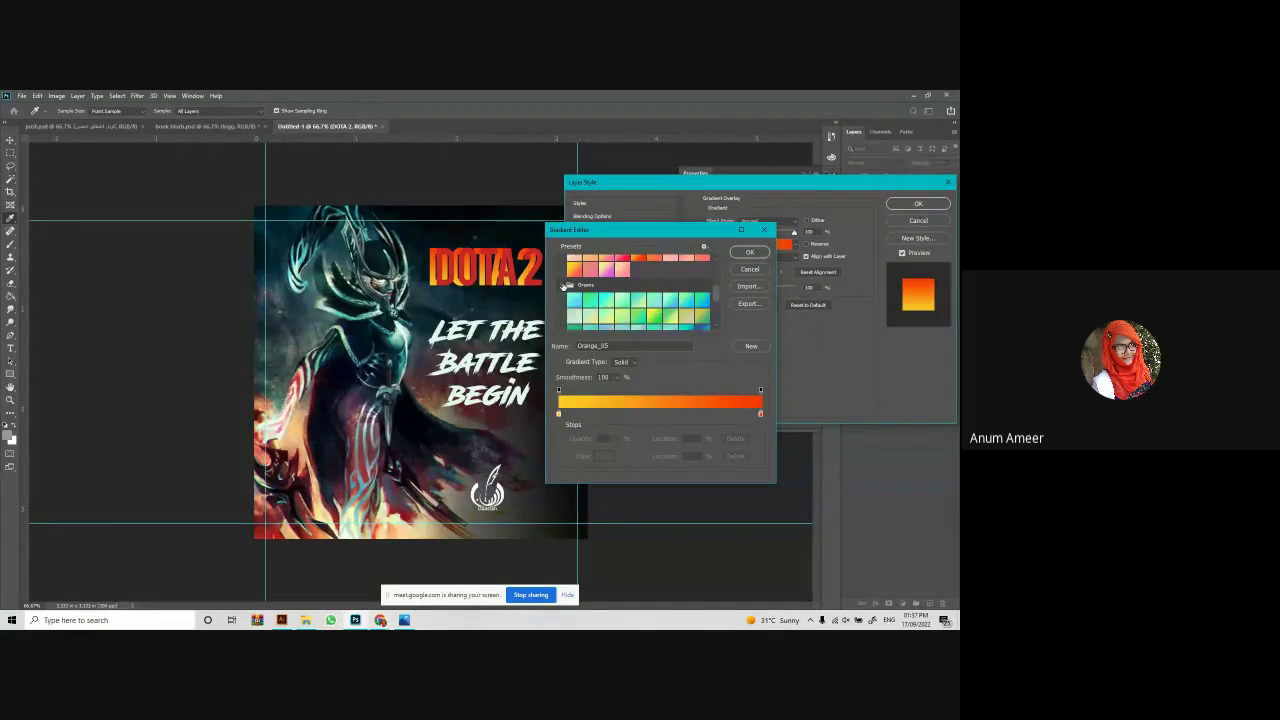
scroll(630, 295, down, 2)
click(700, 303)
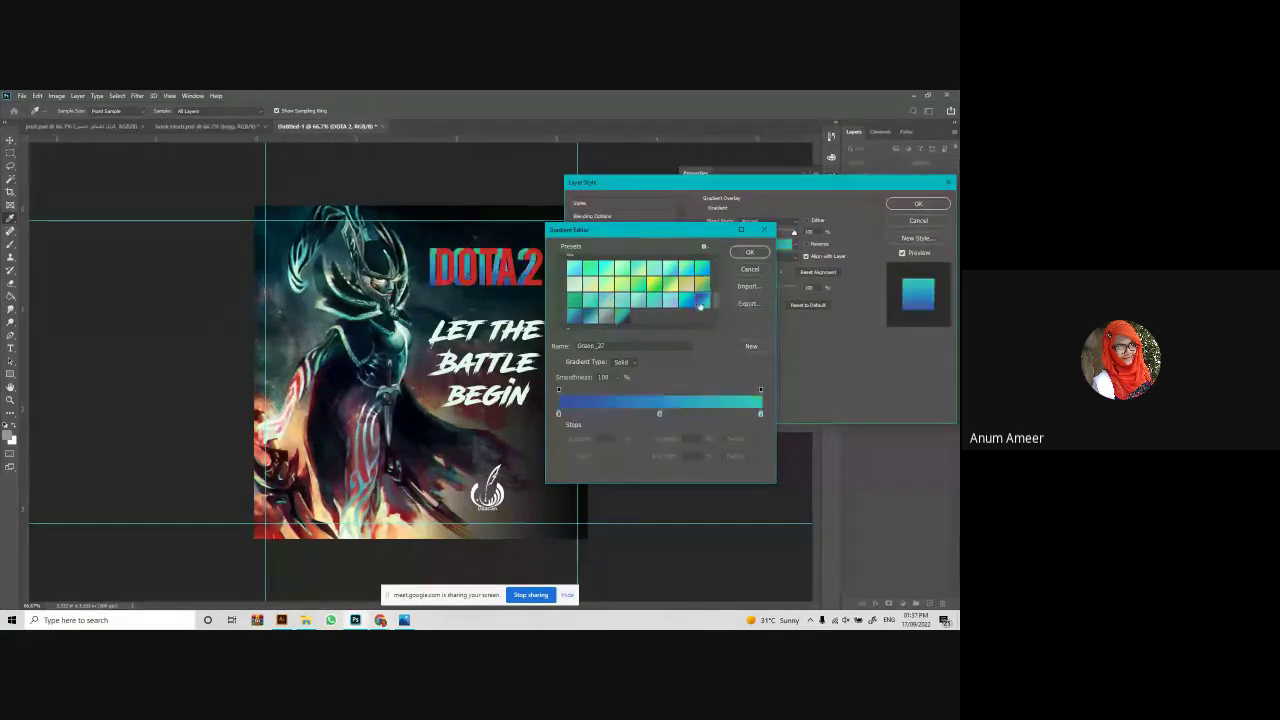
scroll(644, 300, up, 5)
click(639, 312)
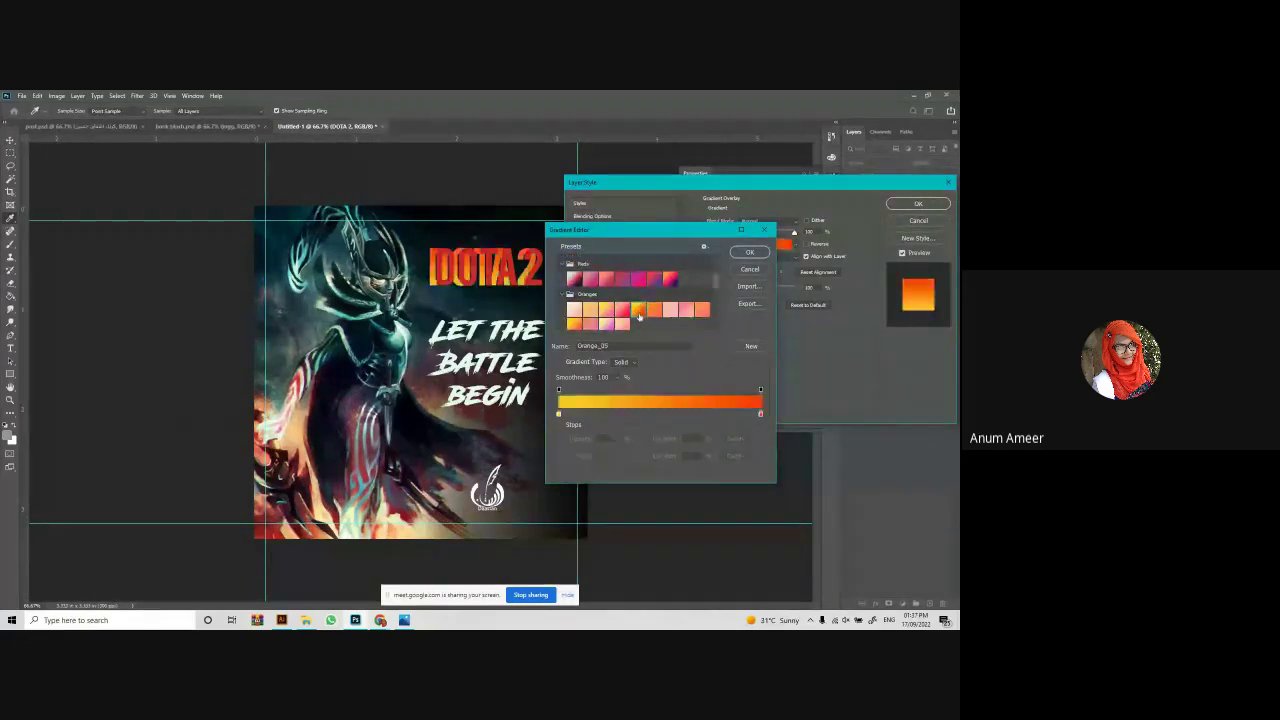
Change the gradient's yellow starting stop to a muted greyish pink and apply the Gradient Overlay.
click(559, 414)
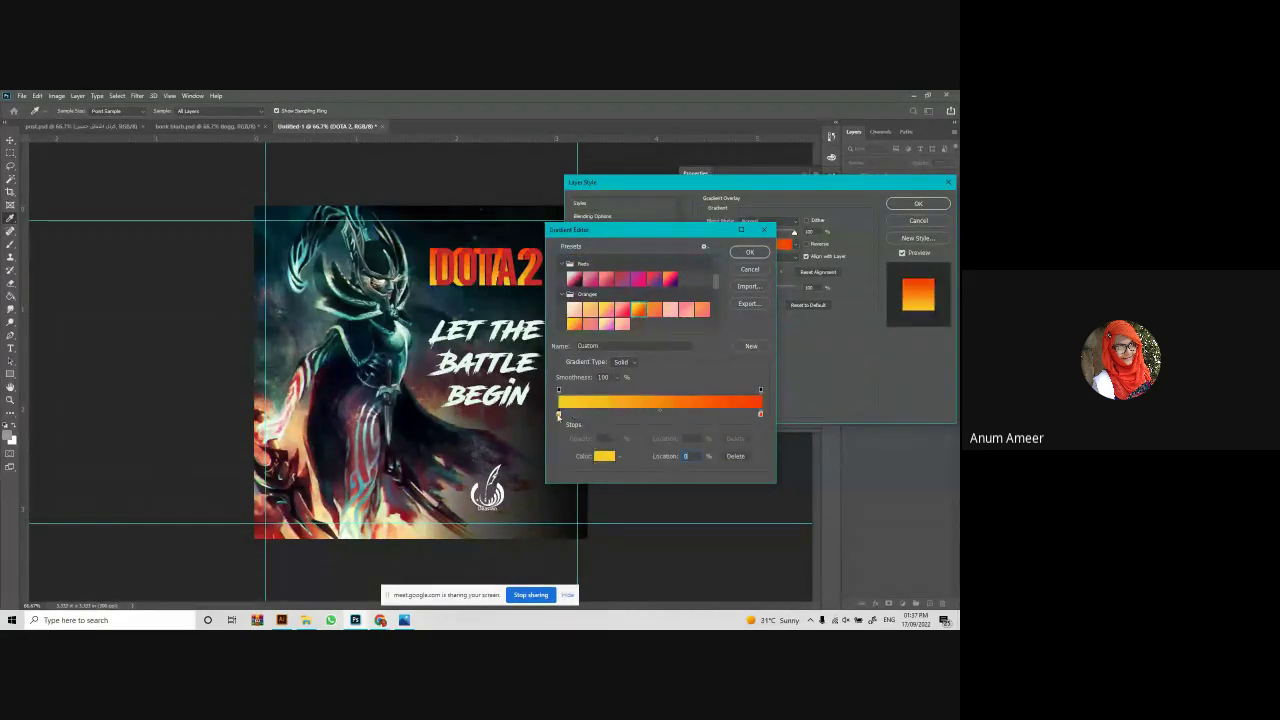
click(604, 456)
click(763, 201)
click(652, 256)
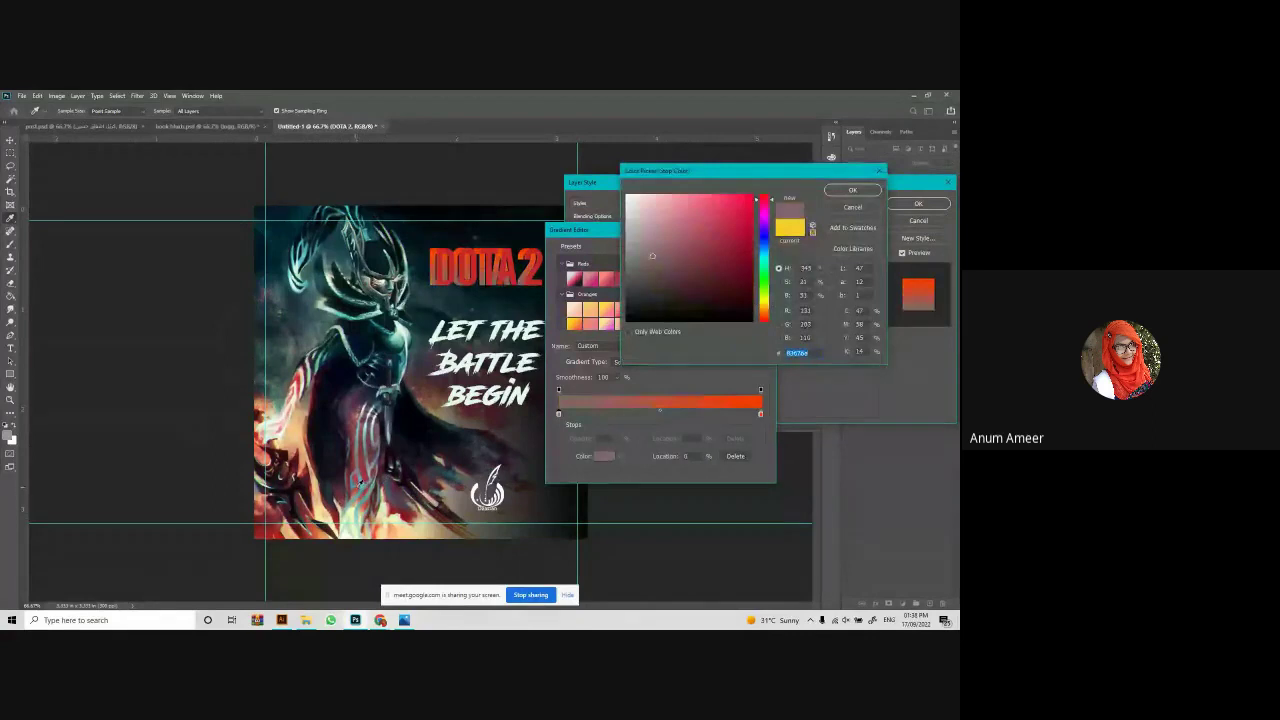
click(852, 190)
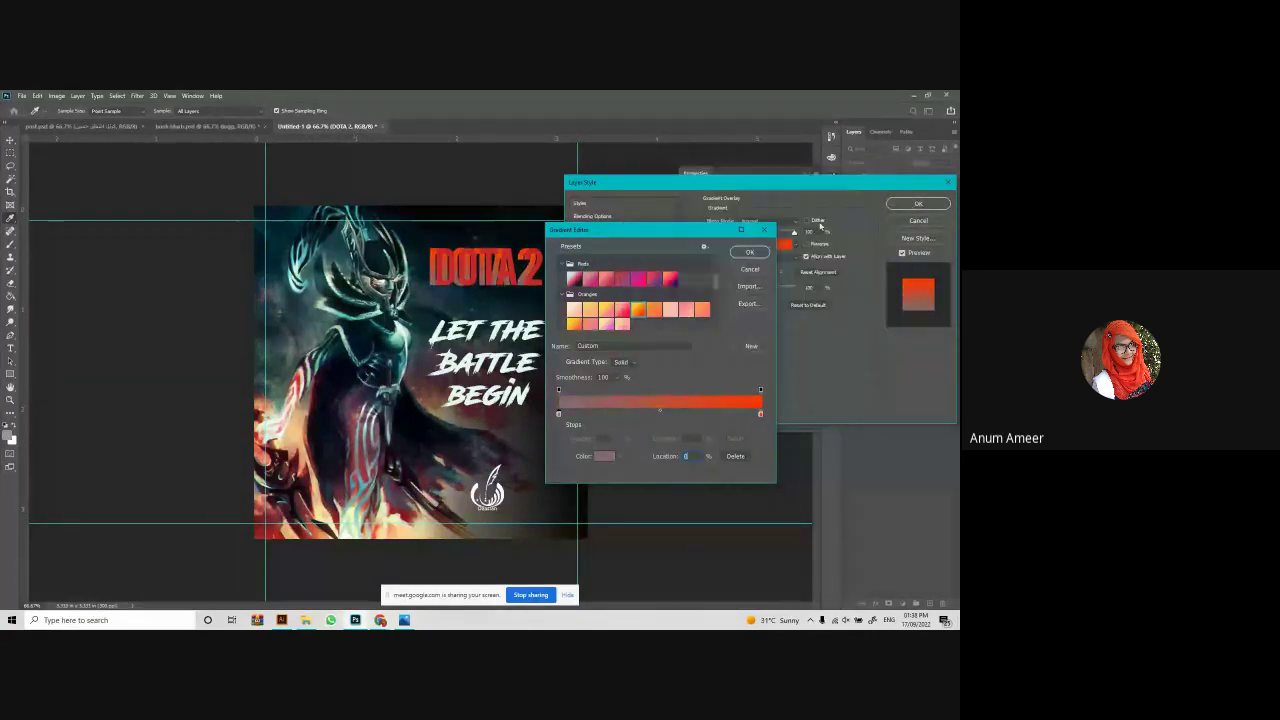
click(747, 252)
click(918, 203)
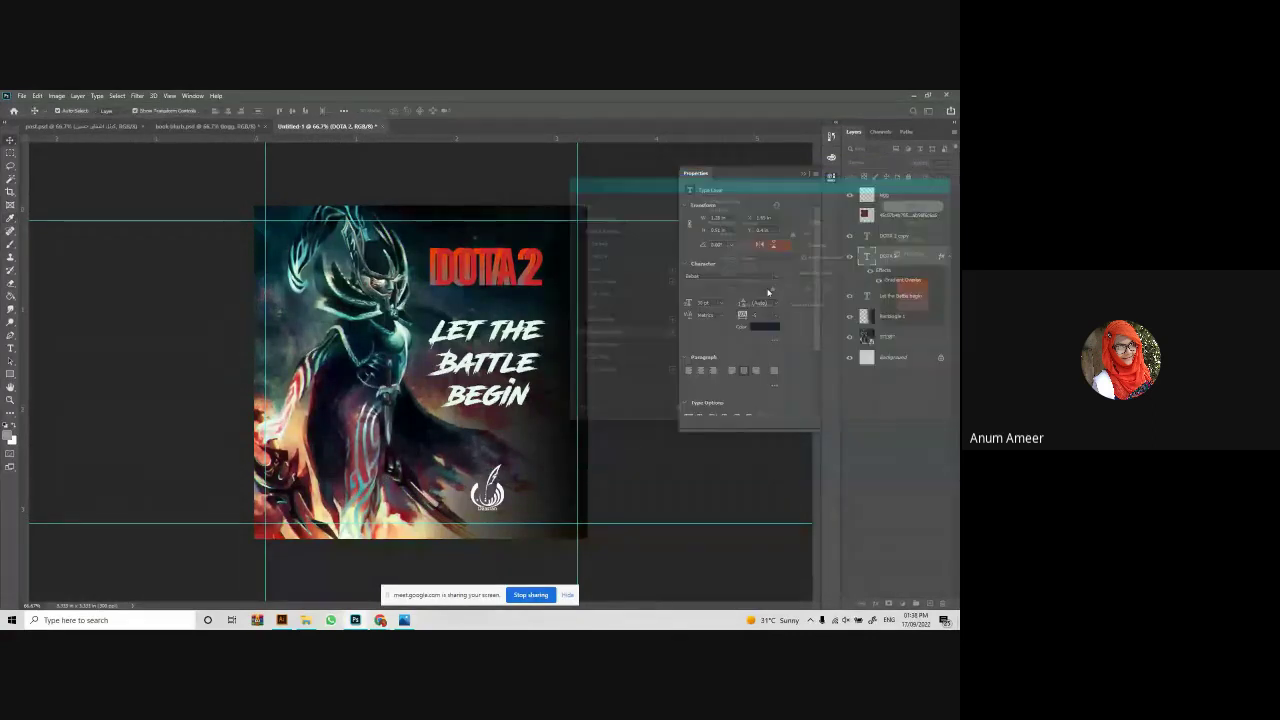
Recolour the DOTA 2 copy layer with a pale teal green sampled from the artwork, trying grey and dark samples first.
click(866, 236)
click(765, 326)
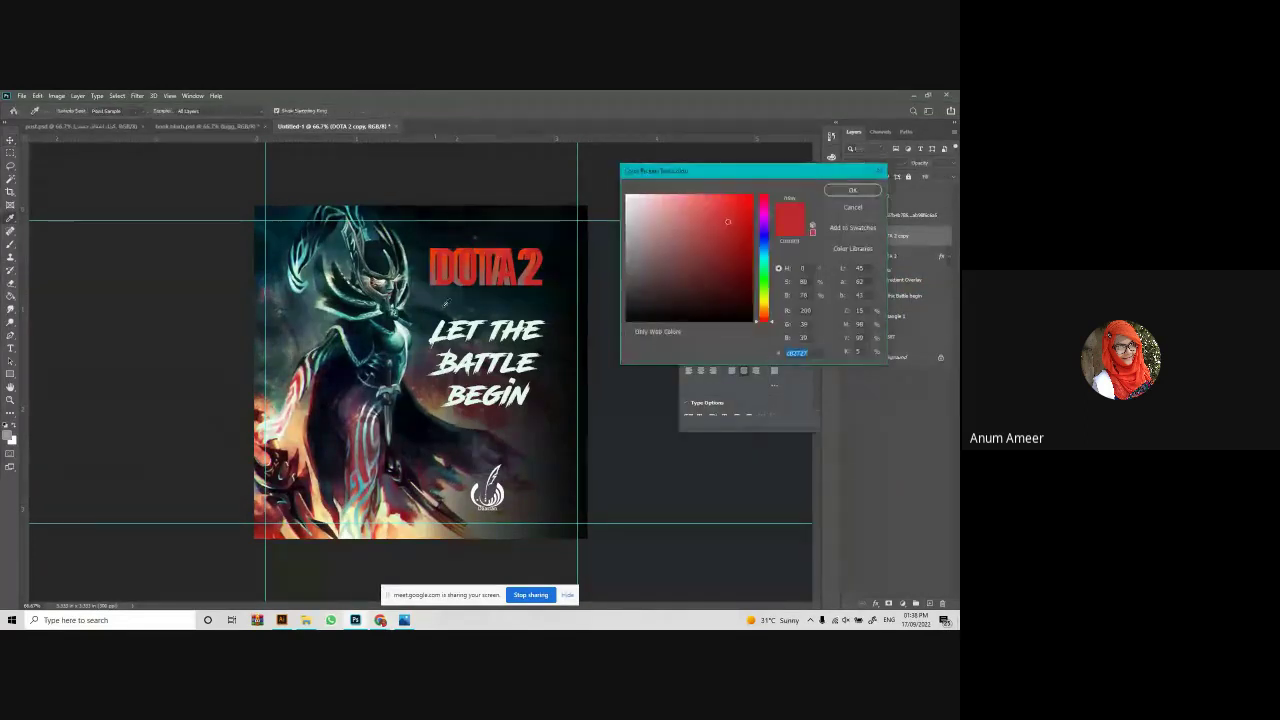
click(415, 348)
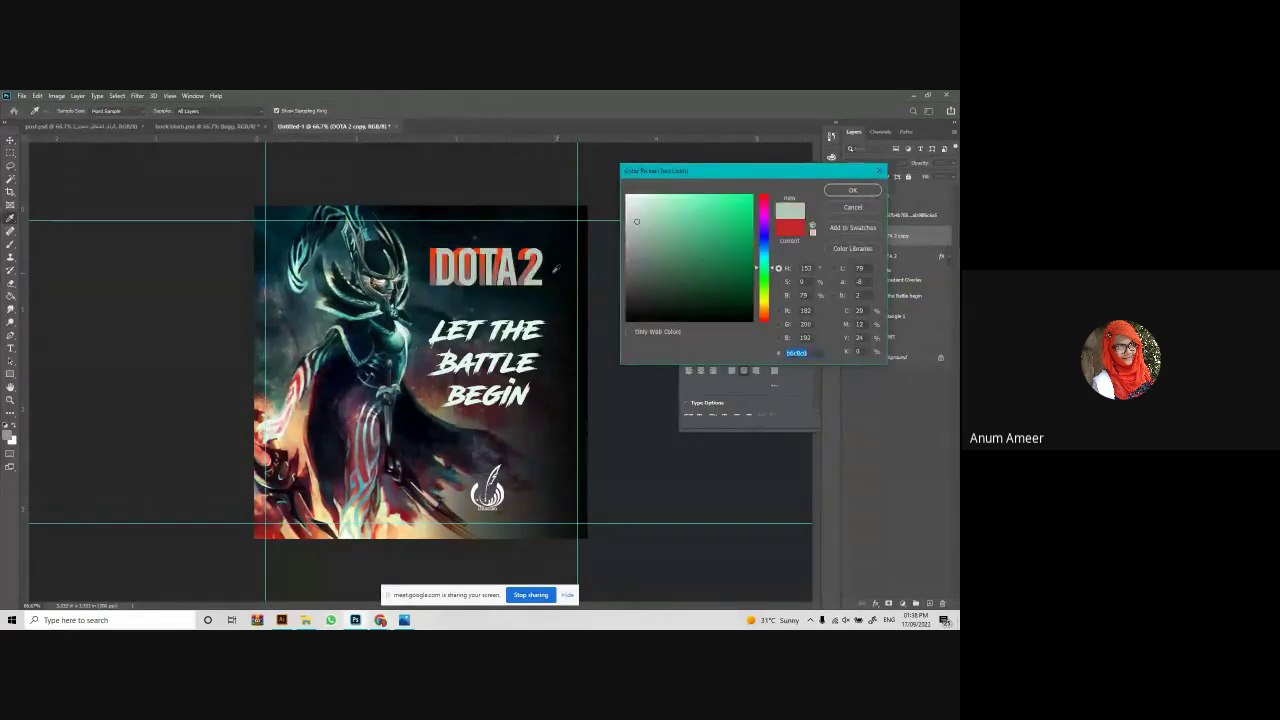
click(329, 295)
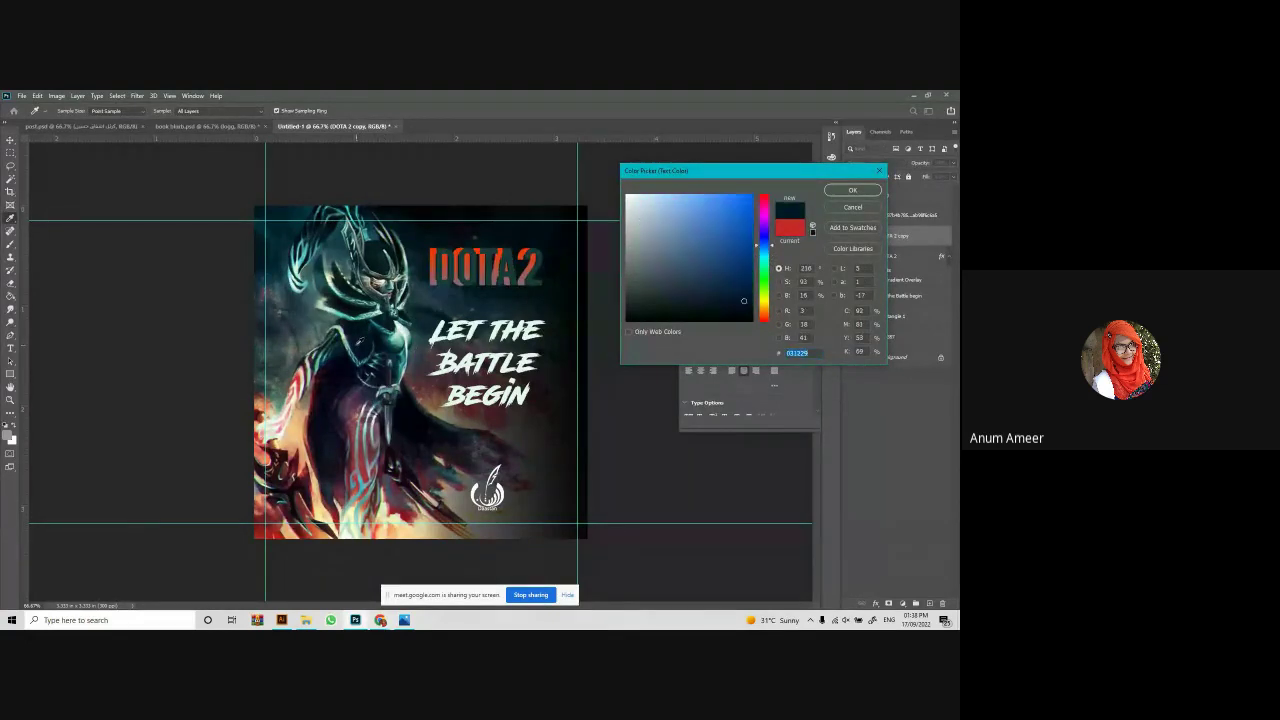
click(268, 367)
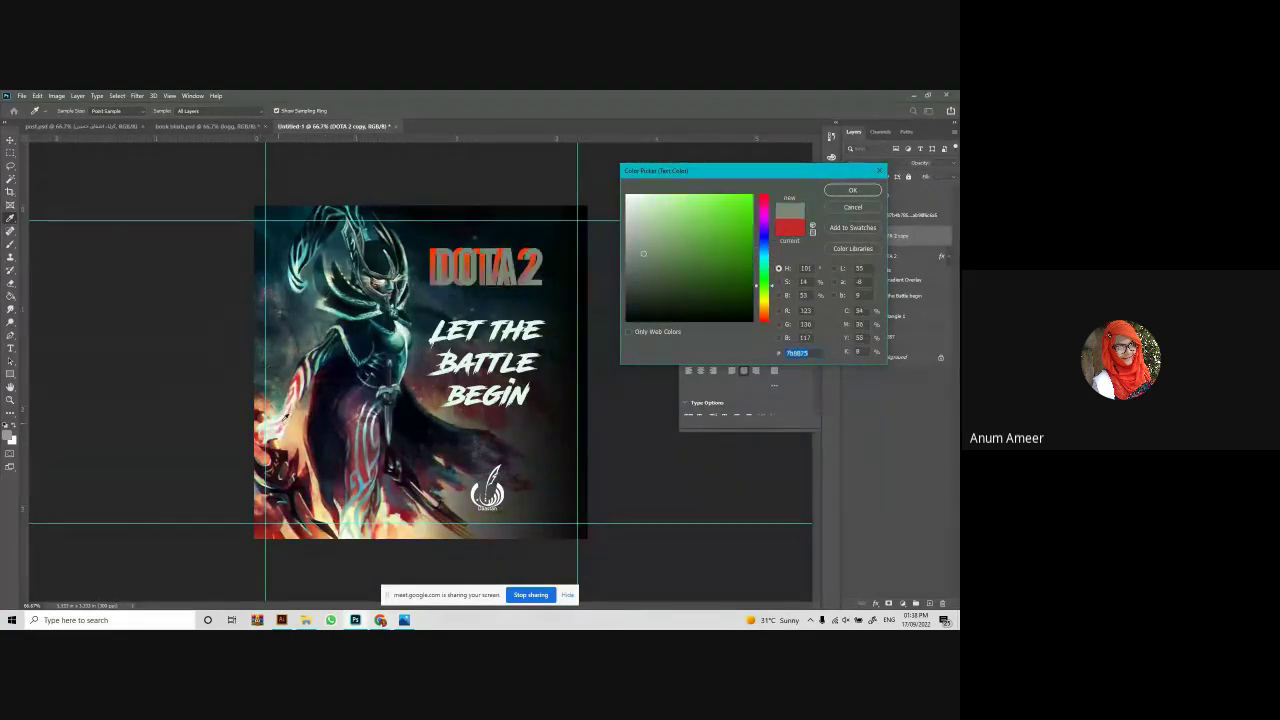
click(393, 326)
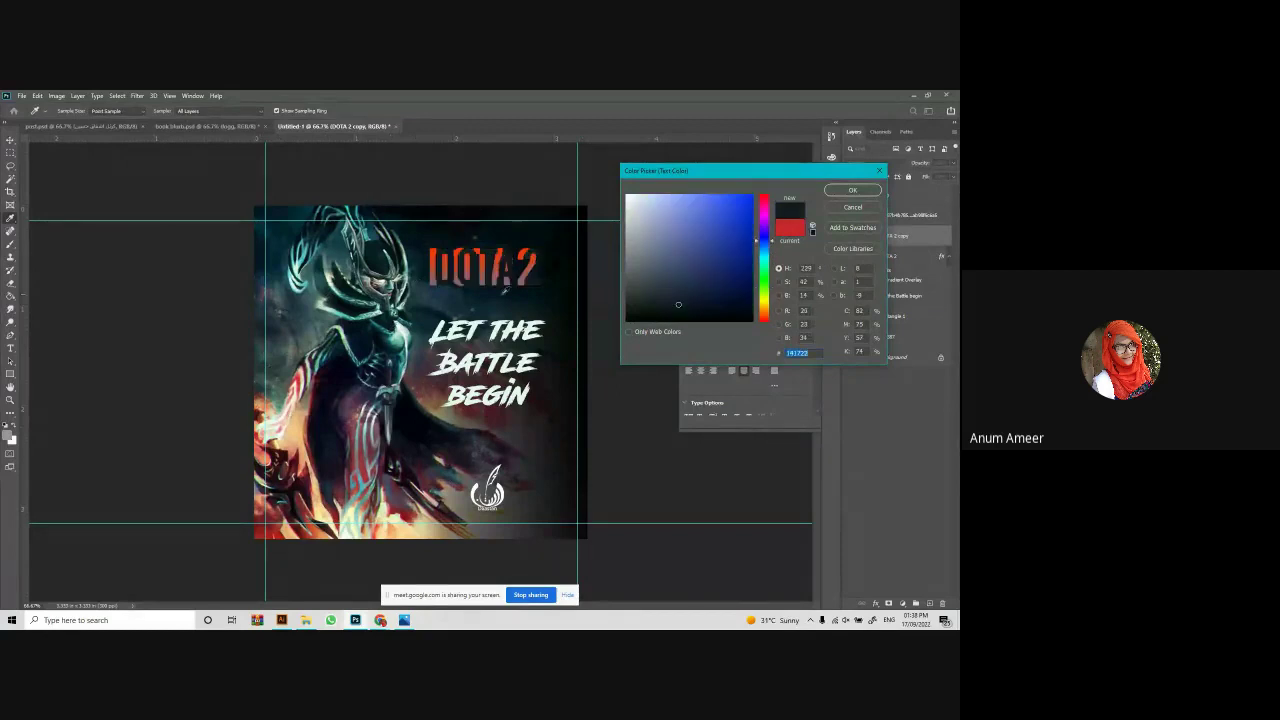
click(299, 264)
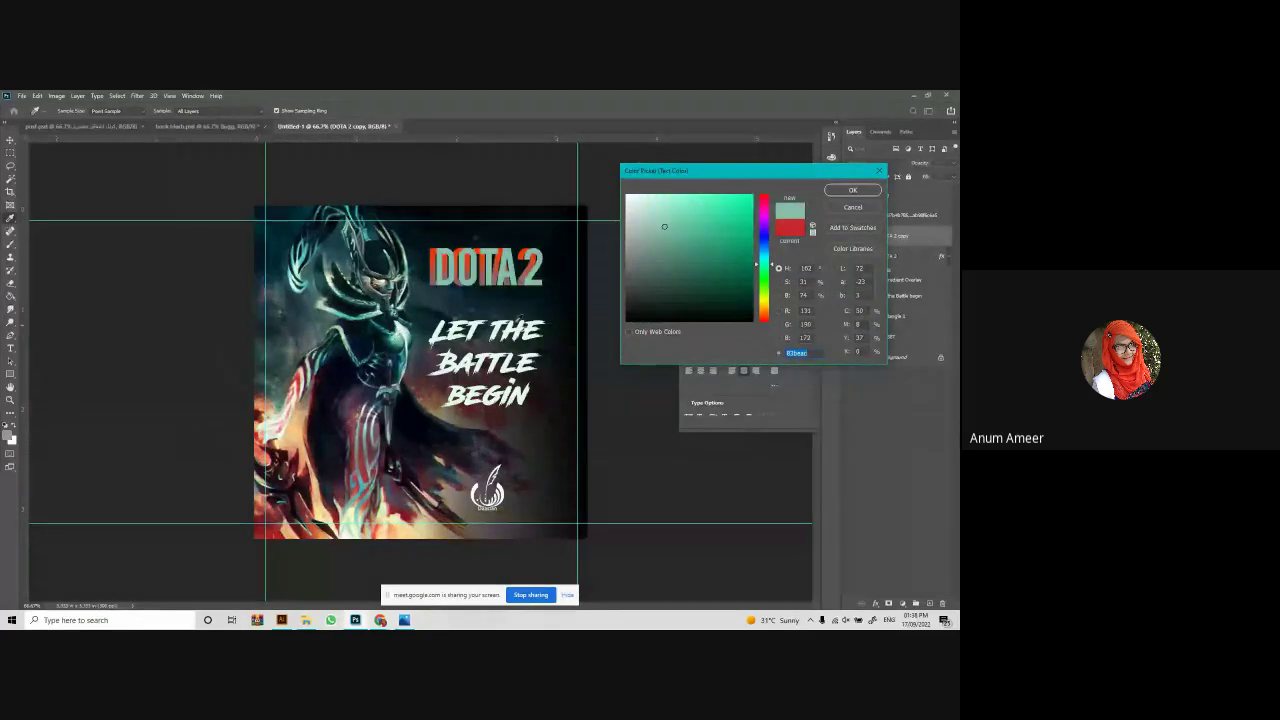
click(853, 190)
Place the teal DOTA 2 layer beneath the gradient one, nudge it left for an offset effect, and select both title layers.
drag(905, 278, 893, 284)
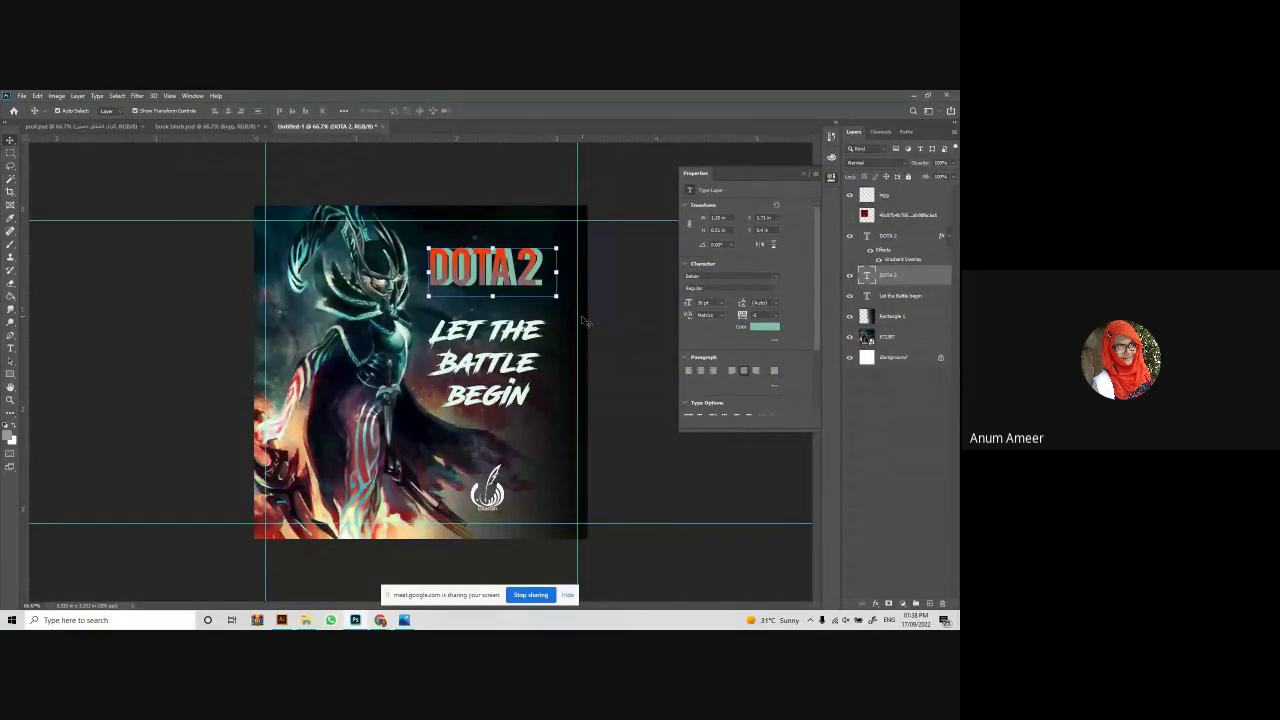
key(Left)
key(Left)
key(Left)
key(Left)
key(Left)
key(Left)
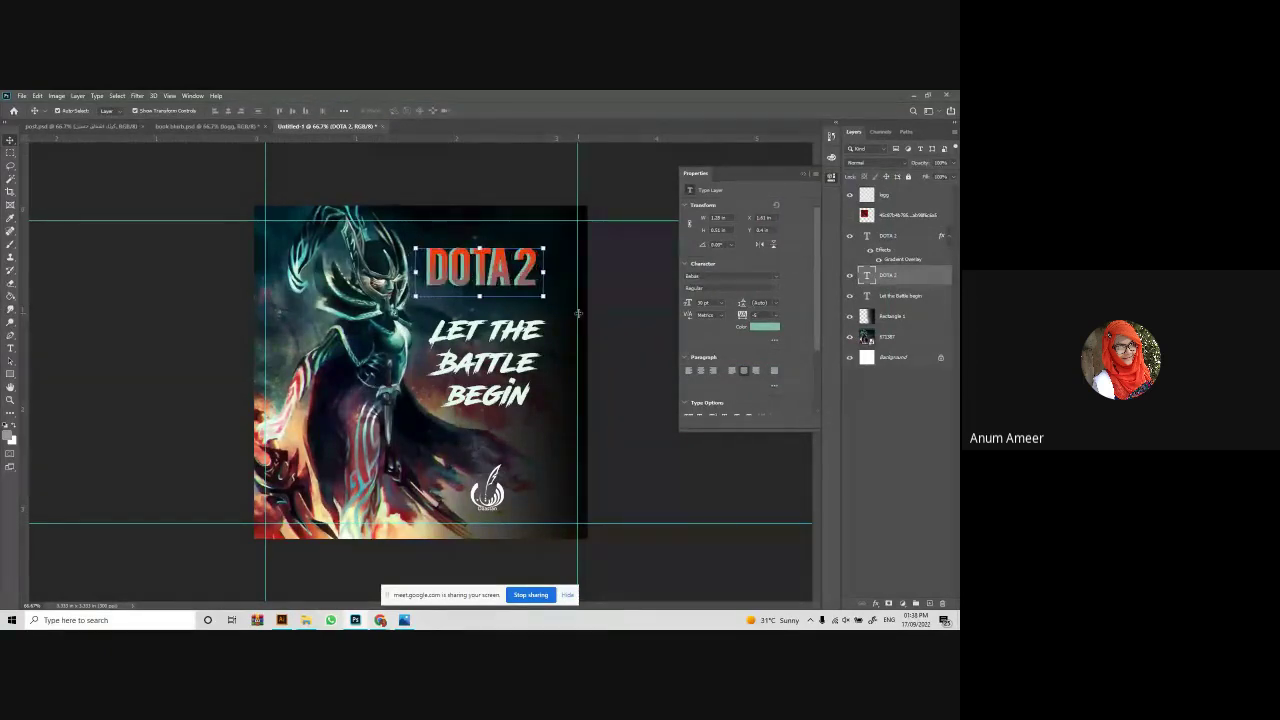
ctrl+click(887, 237)
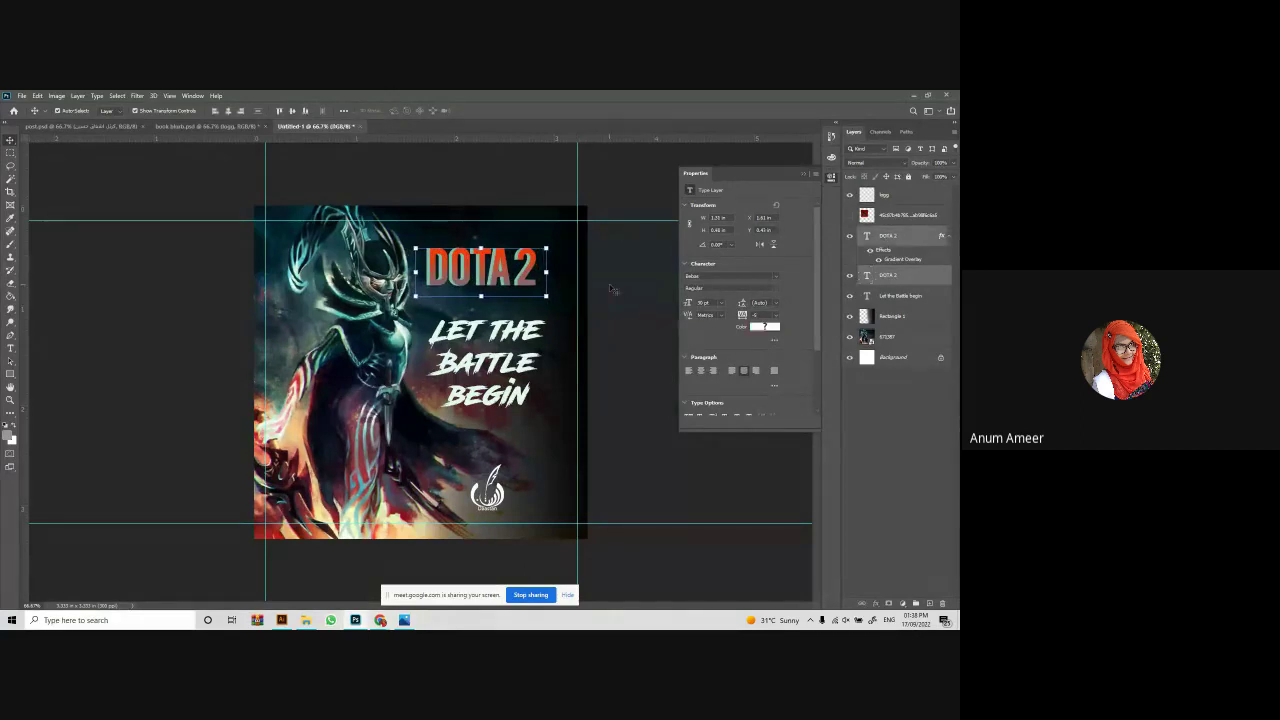
Recolour the "Let the Battle begin" tagline with a light beige sampled from the flames in the artwork.
click(500, 352)
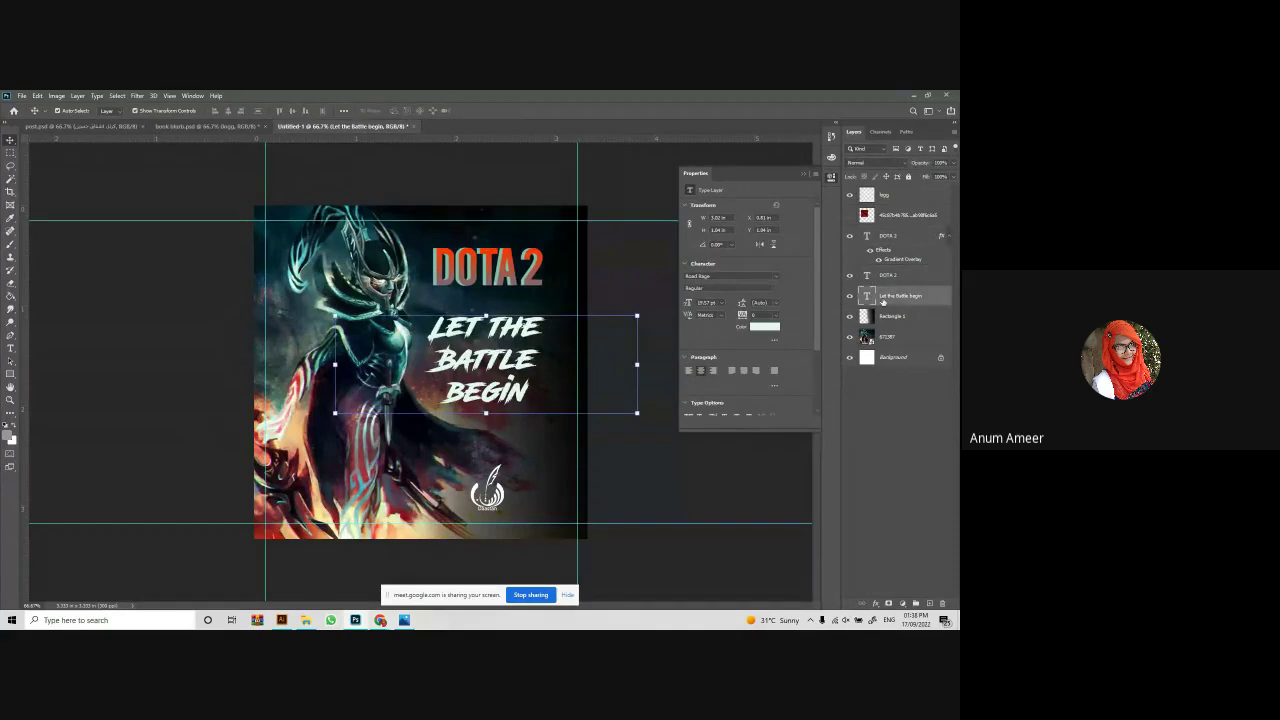
click(767, 327)
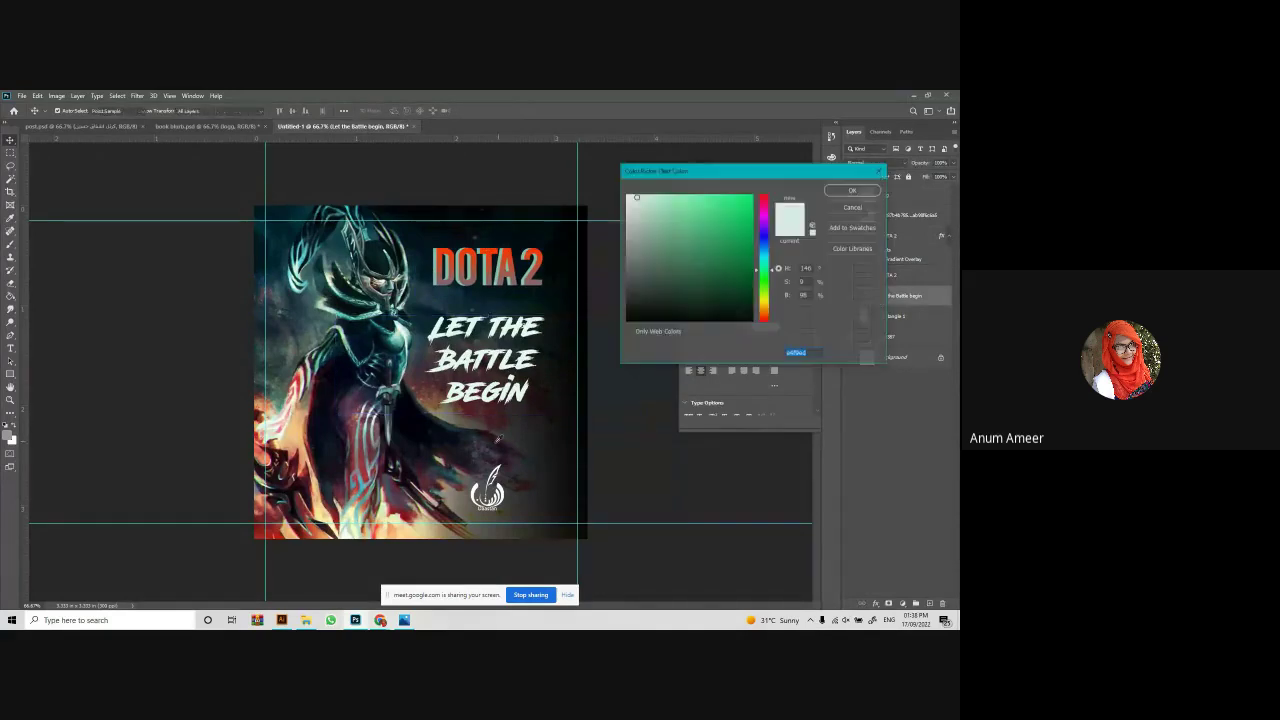
drag(381, 471, 330, 518)
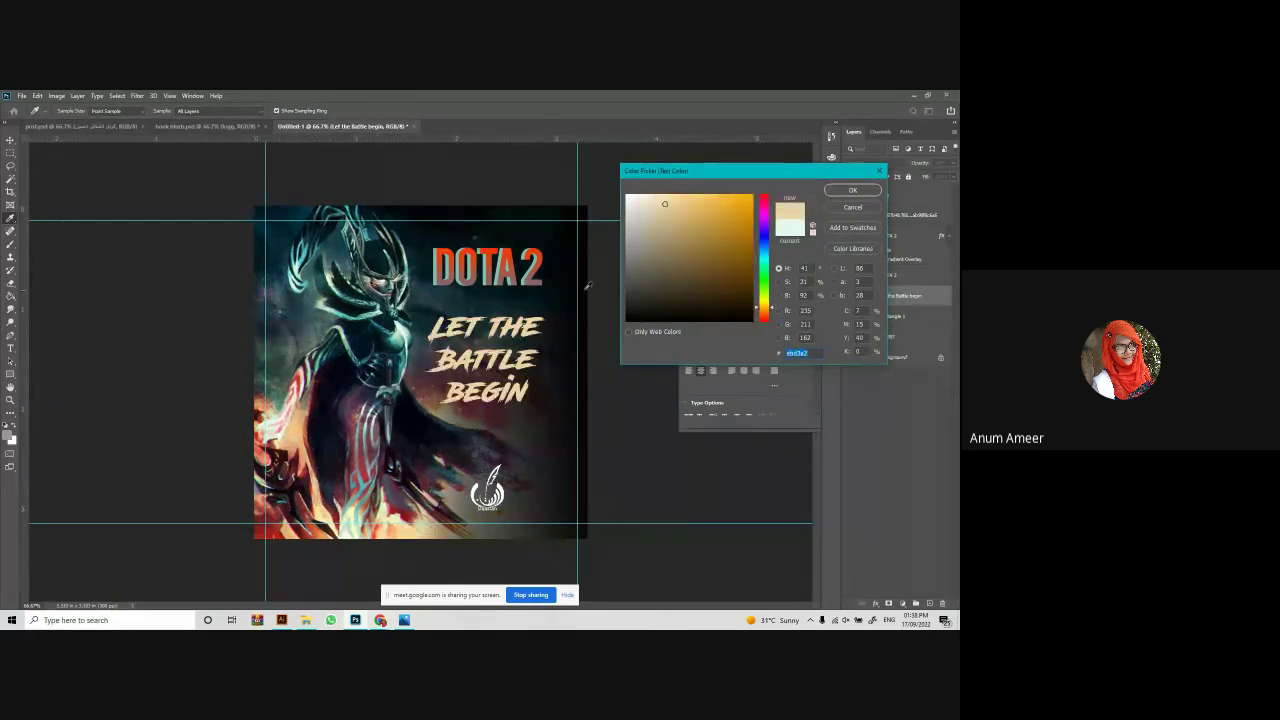
click(848, 190)
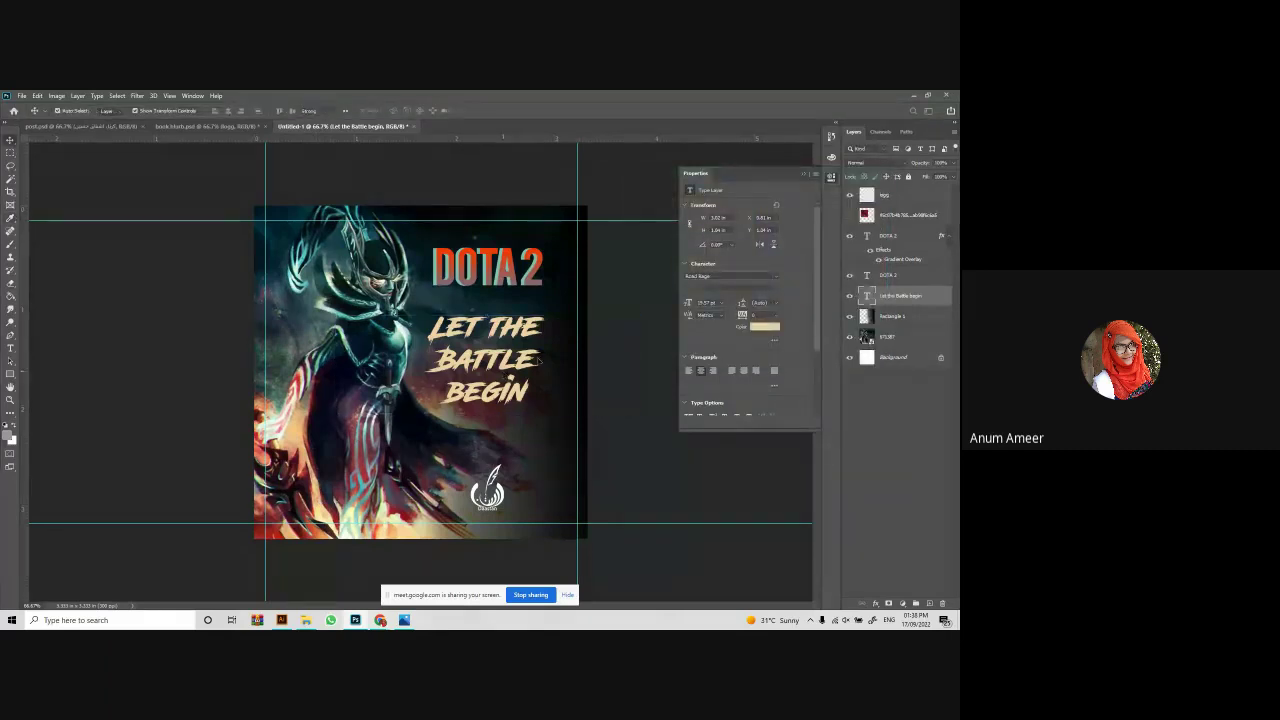
Try greyish and red colours sampled from the artwork on the word BATTLE, and cancel the colour change.
drag(536, 358, 423, 364)
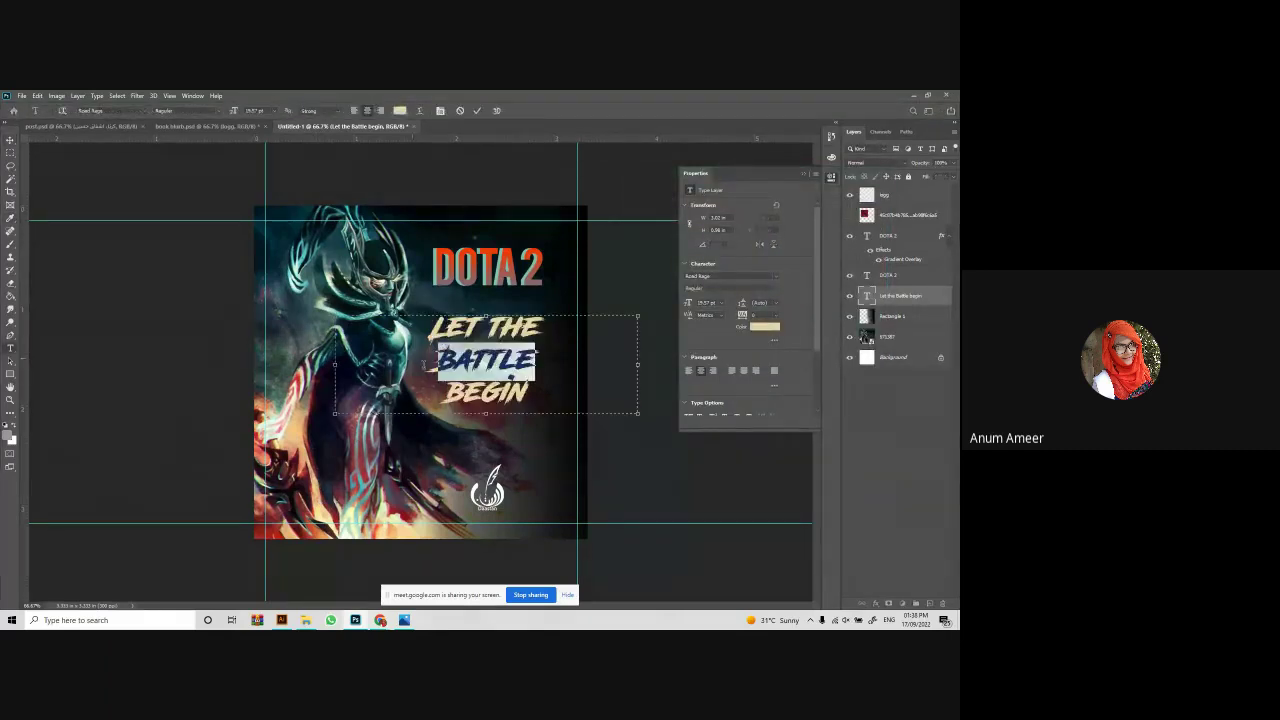
click(765, 326)
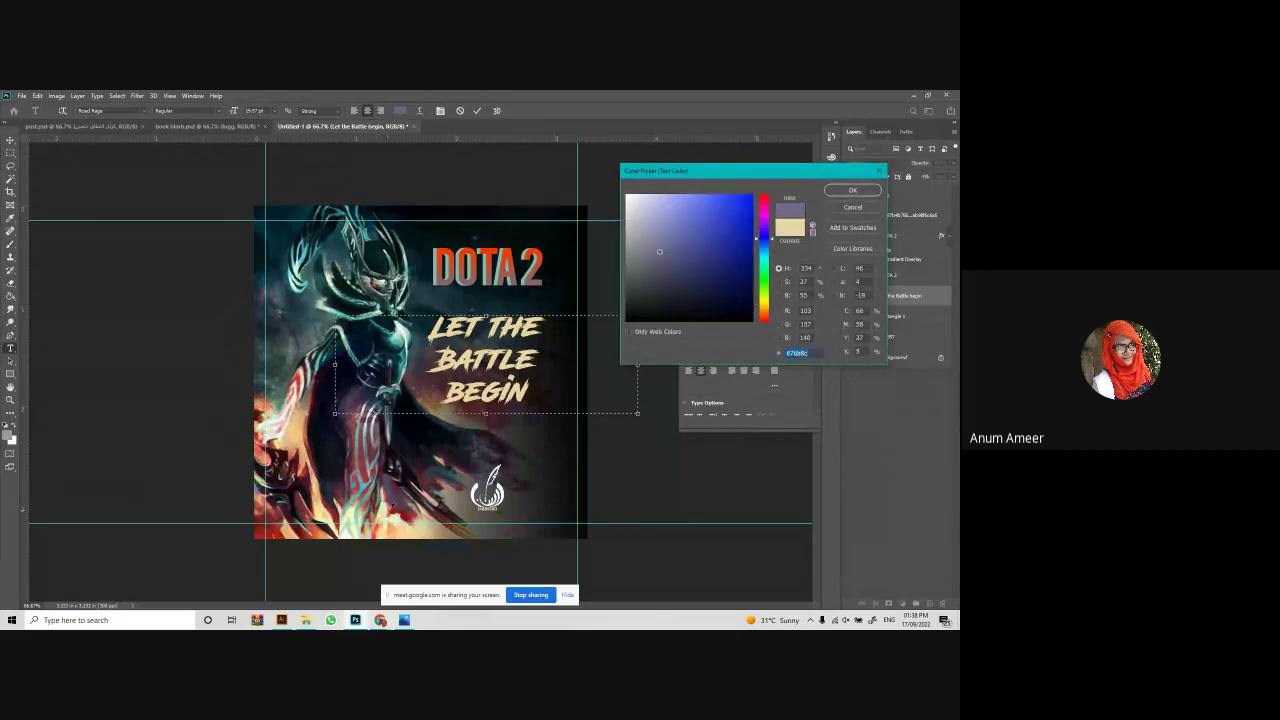
text(949ca7)
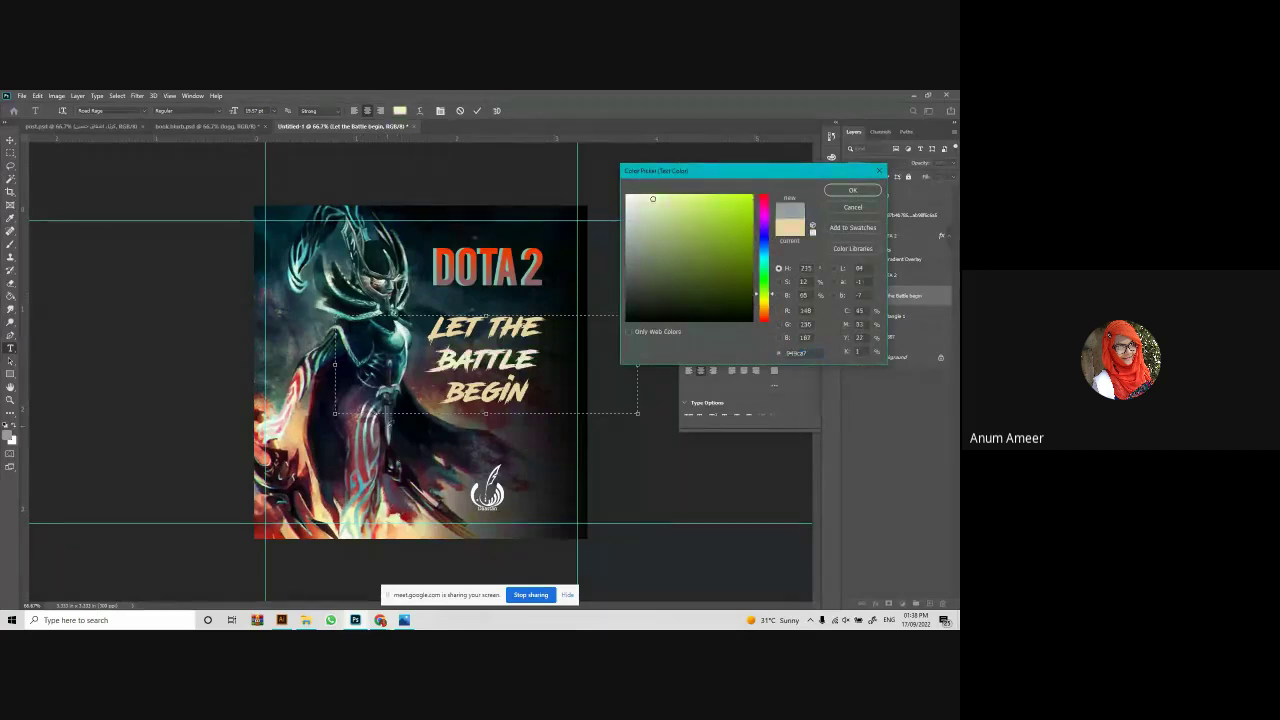
click(364, 423)
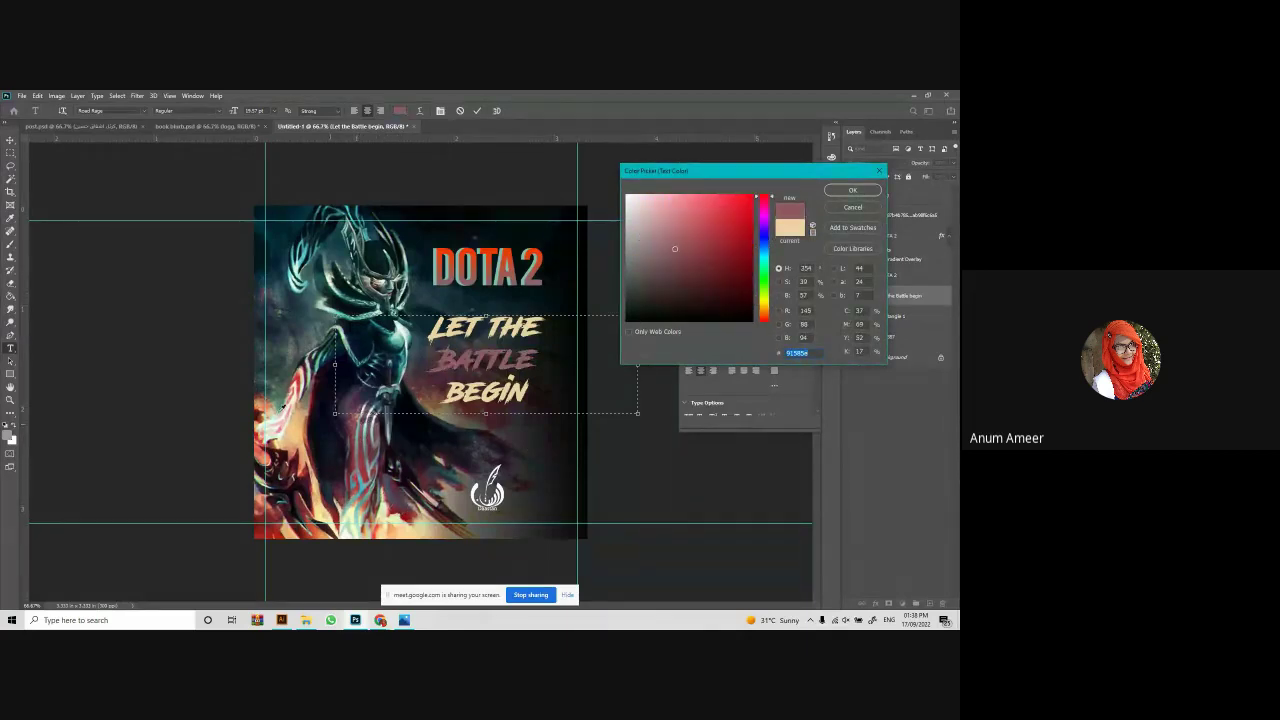
click(298, 374)
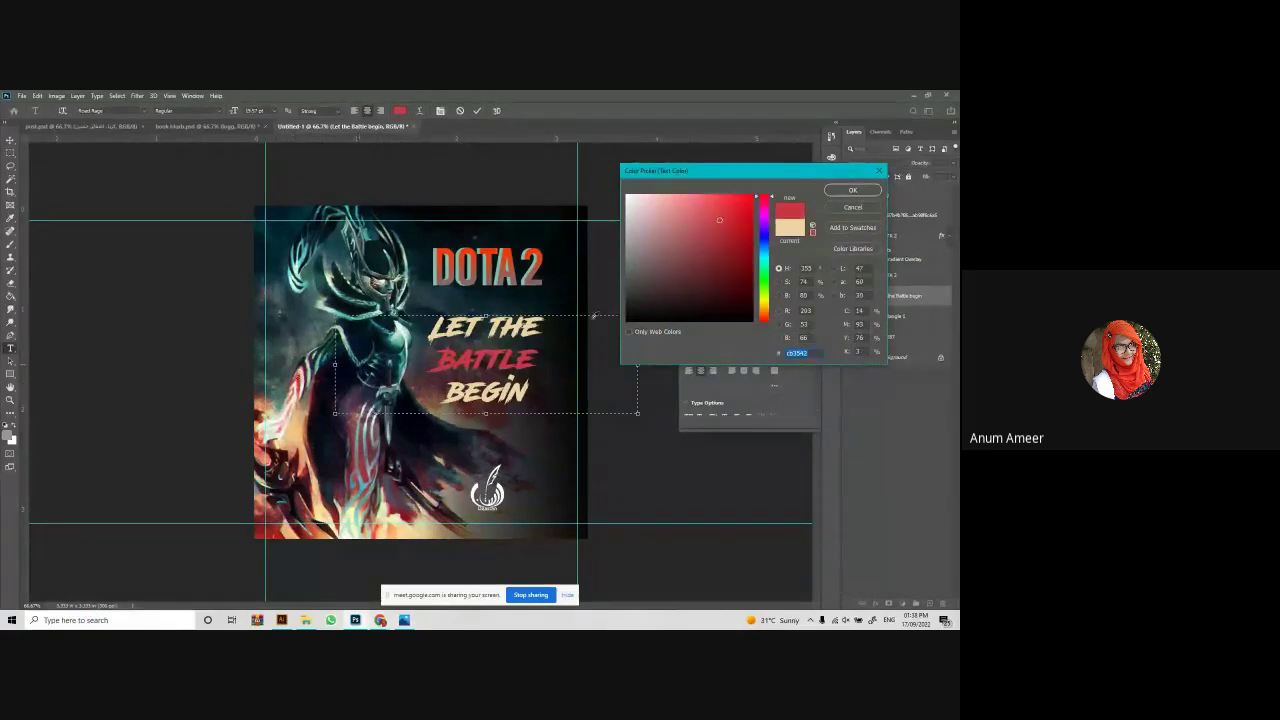
click(848, 207)
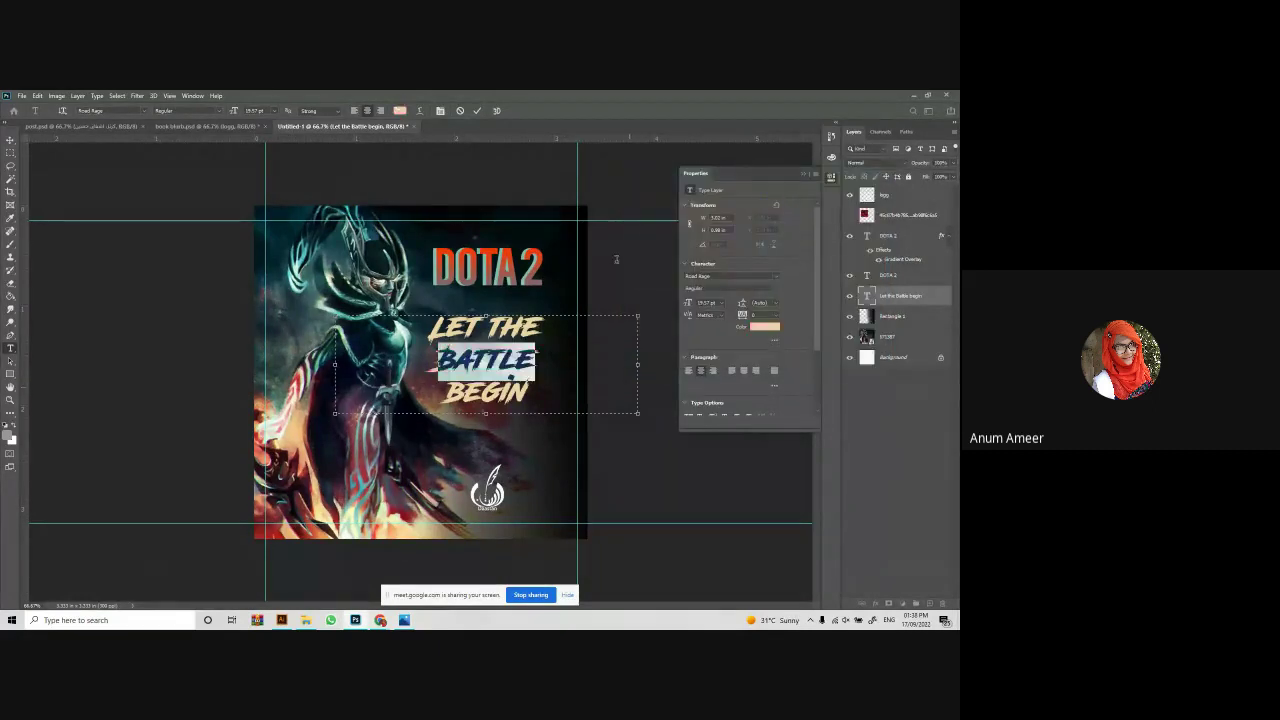
click(476, 110)
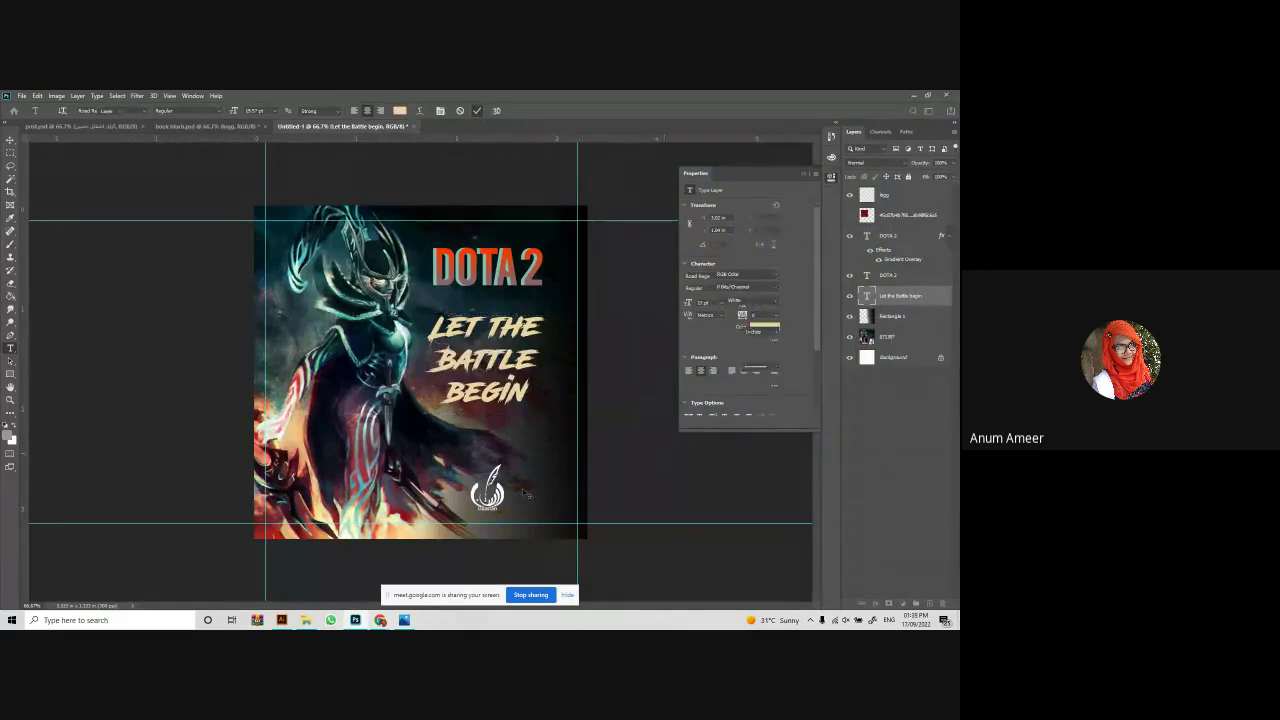
key(v)
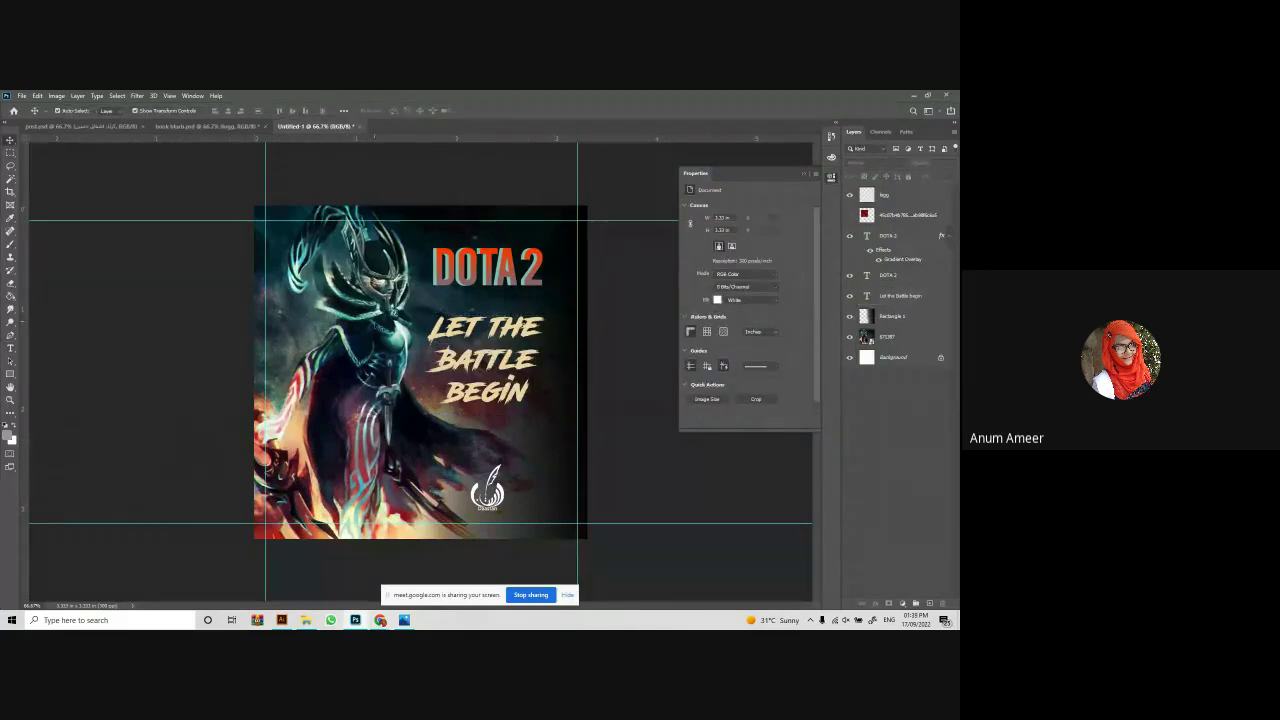
Switch to File Explorer and open the images folder inside Downloads.
click(303, 621)
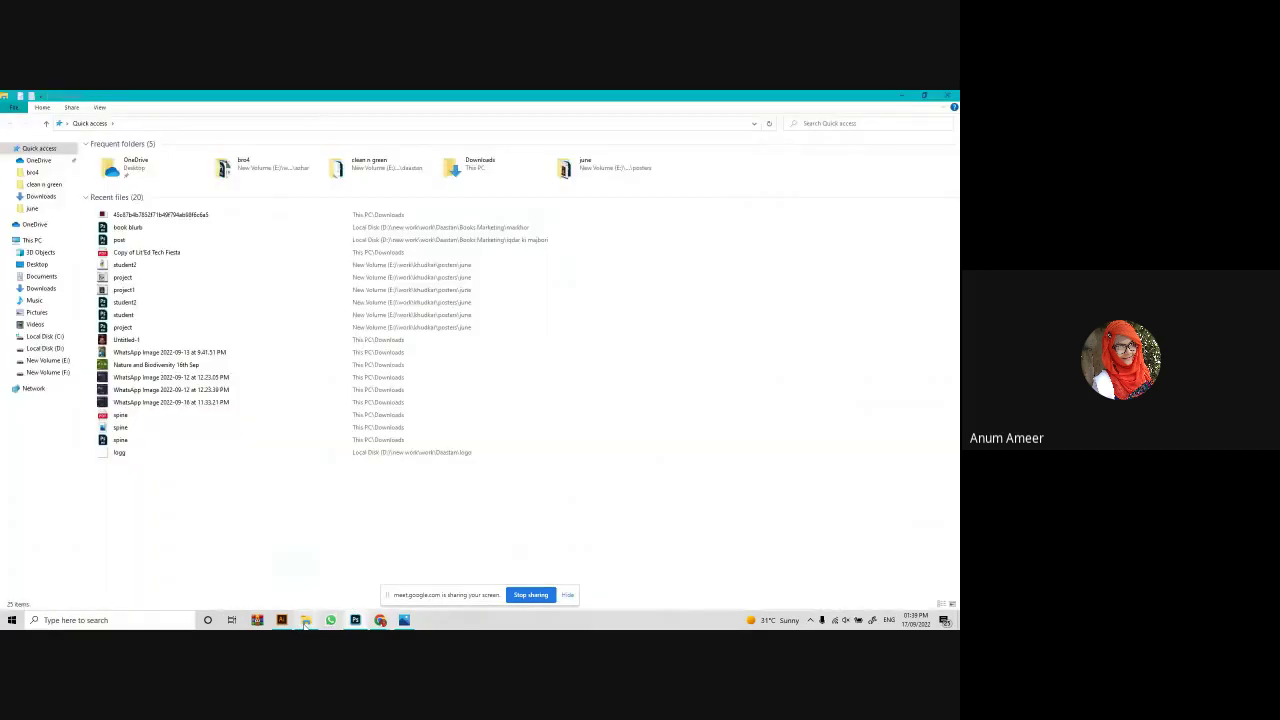
click(473, 168)
double_click(473, 168)
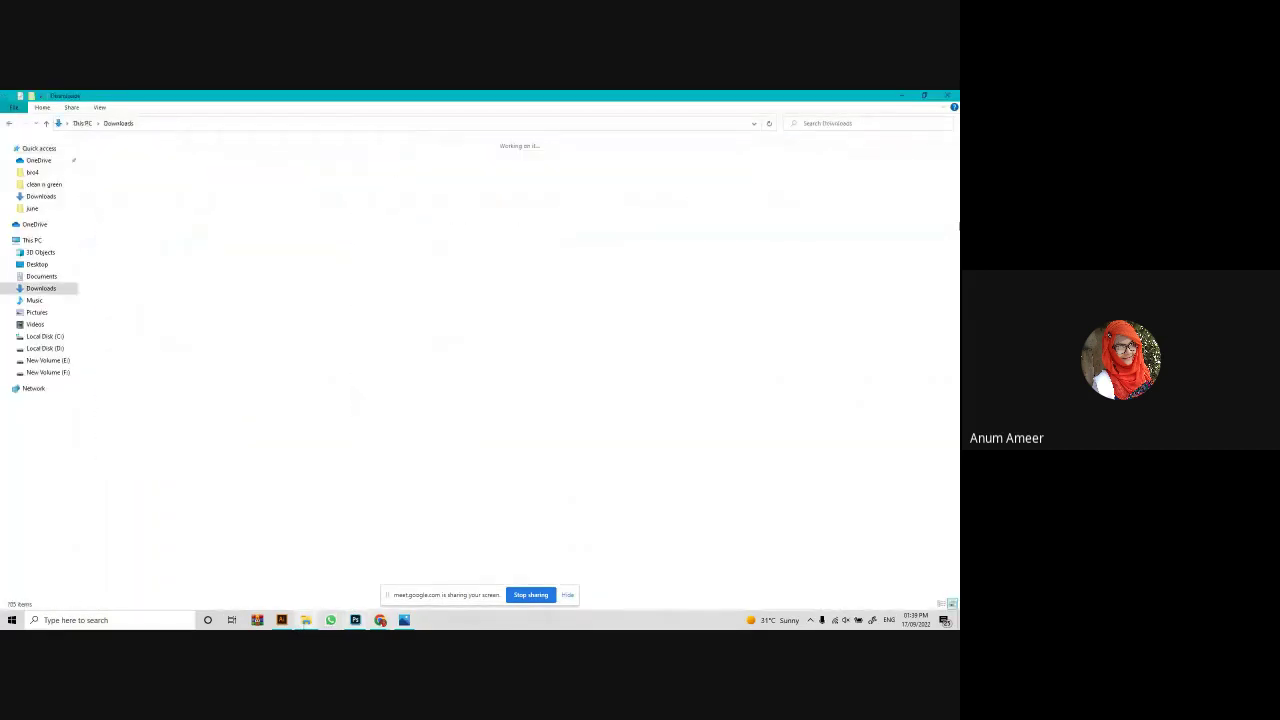
scroll(848, 580, down, 3)
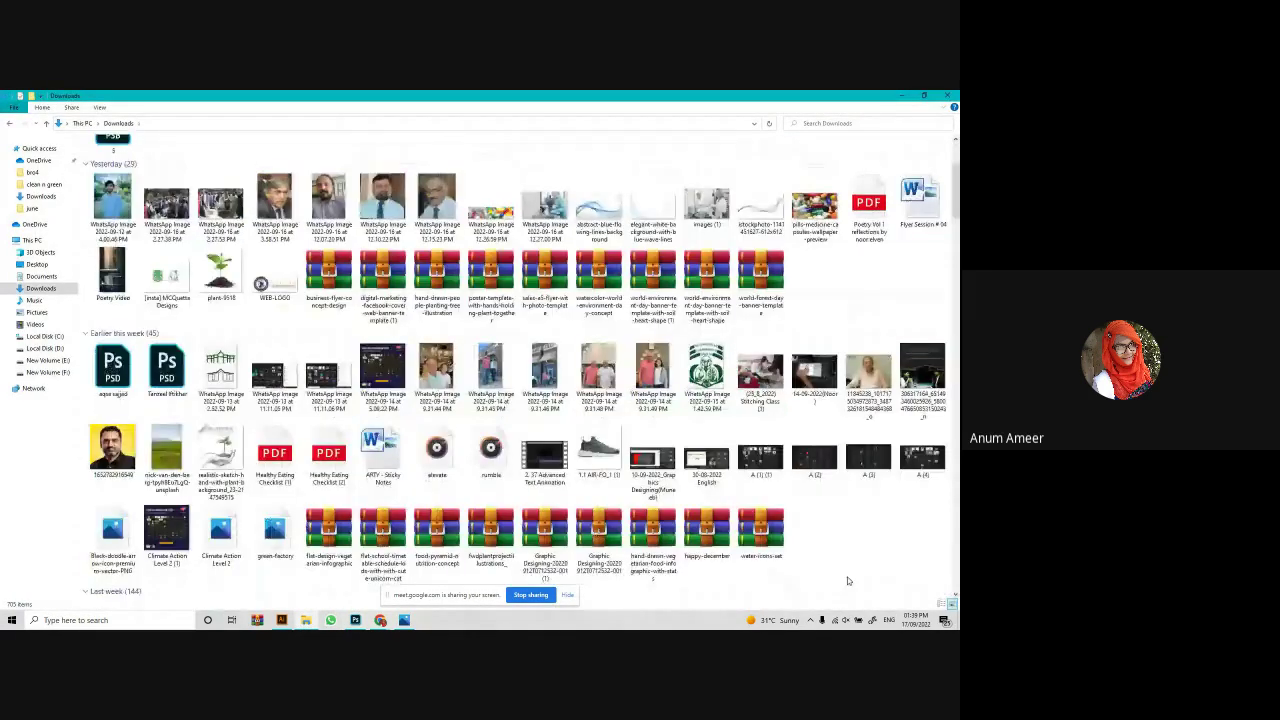
scroll(848, 580, down, 15)
scroll(855, 274, down, 15)
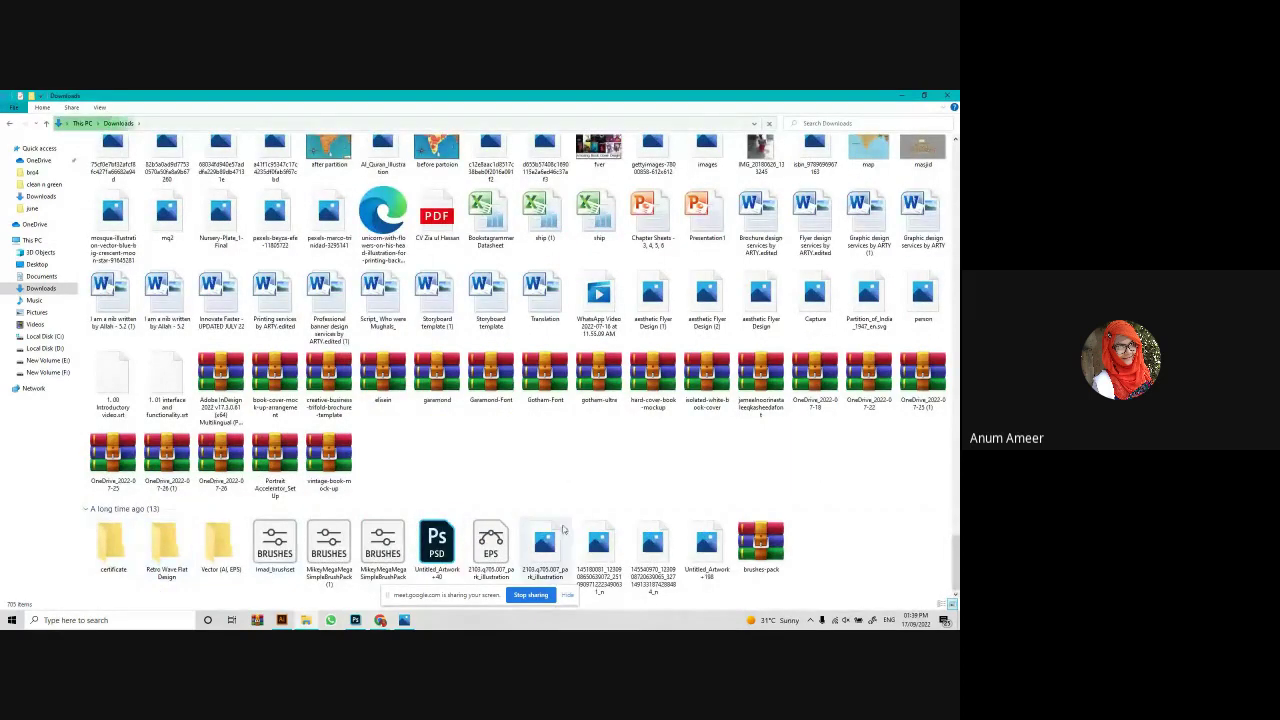
scroll(565, 530, up, 4)
scroll(567, 528, up, 15)
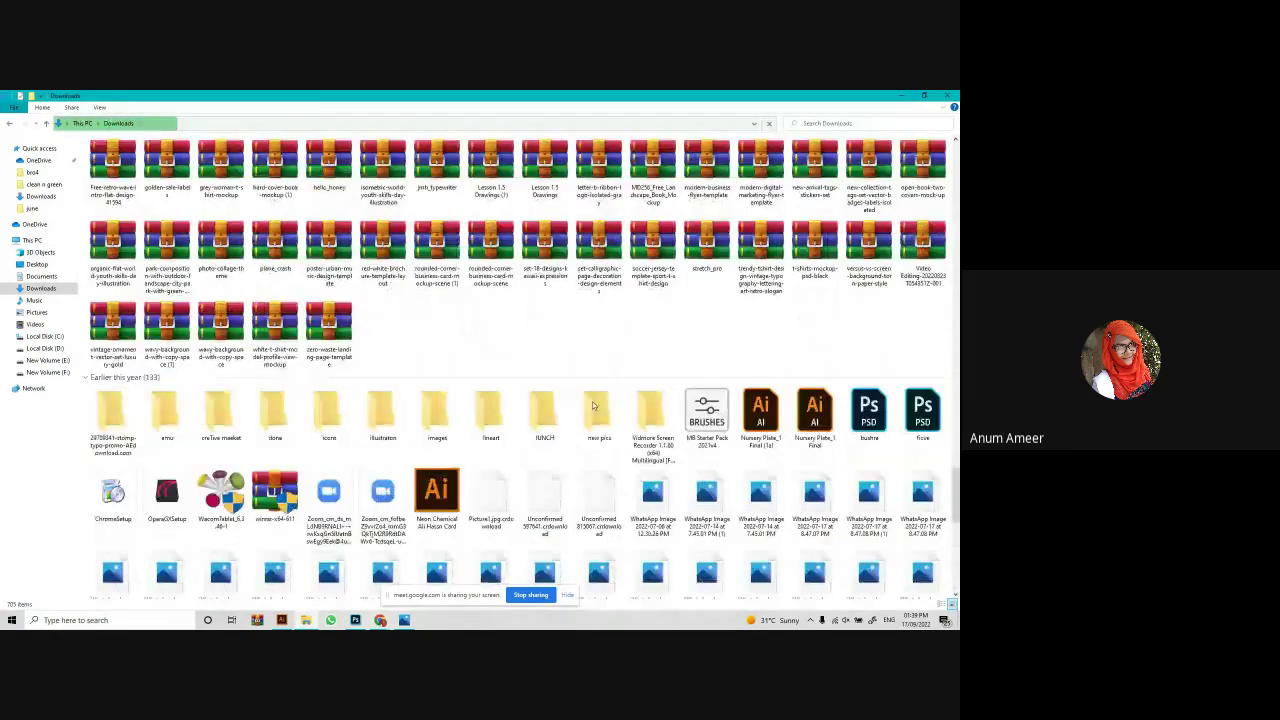
double_click(437, 410)
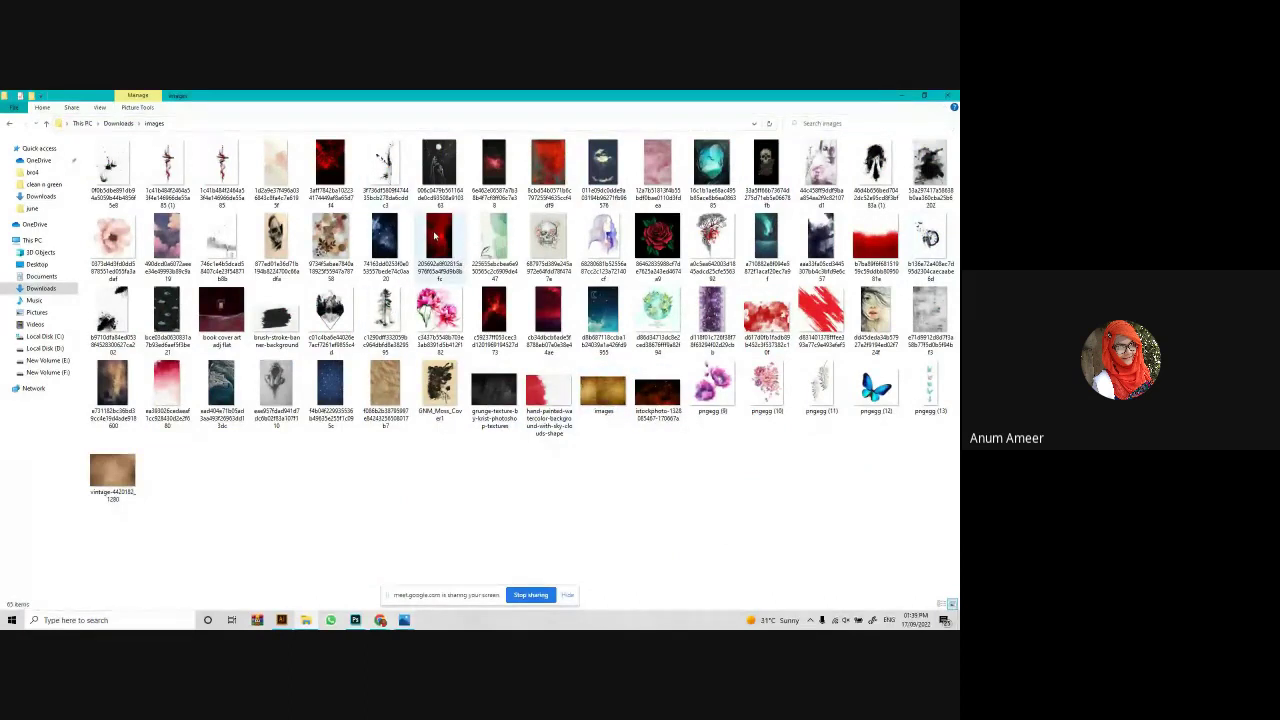
Place the red cloud texture image in the post document and enlarge and centre it to cover the whole canvas.
drag(436, 237, 449, 317)
drag(449, 317, 435, 372)
drag(573, 371, 626, 396)
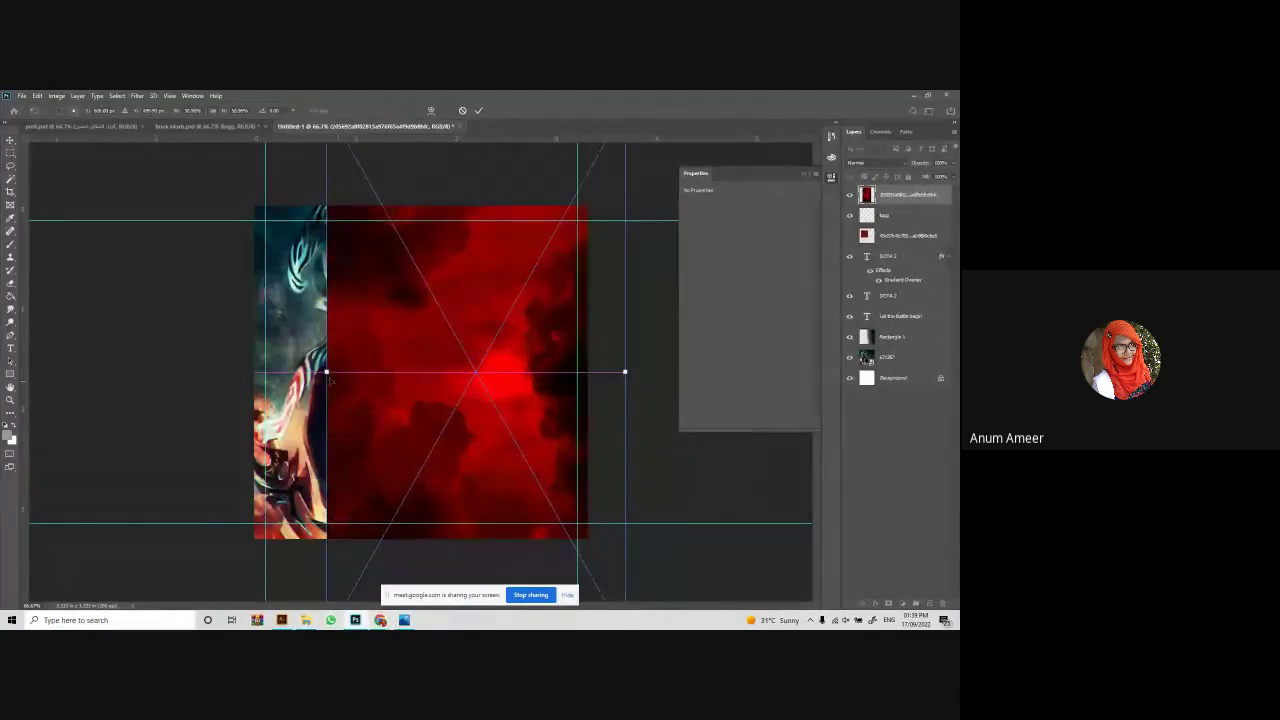
drag(326, 372, 223, 369)
drag(420, 377, 417, 343)
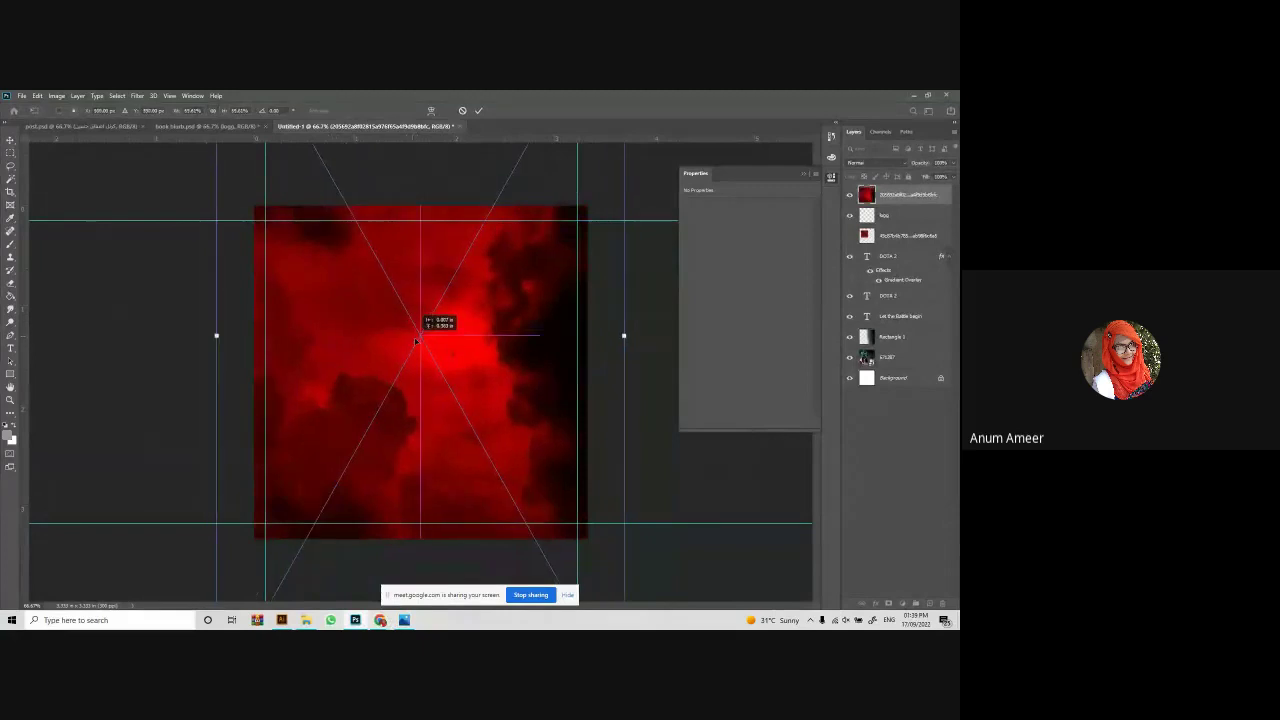
click(478, 110)
Preview the red texture layer's blend modes in order, including Lighten, Color Dodge and Hard Mix, through to Luminosity.
click(875, 164)
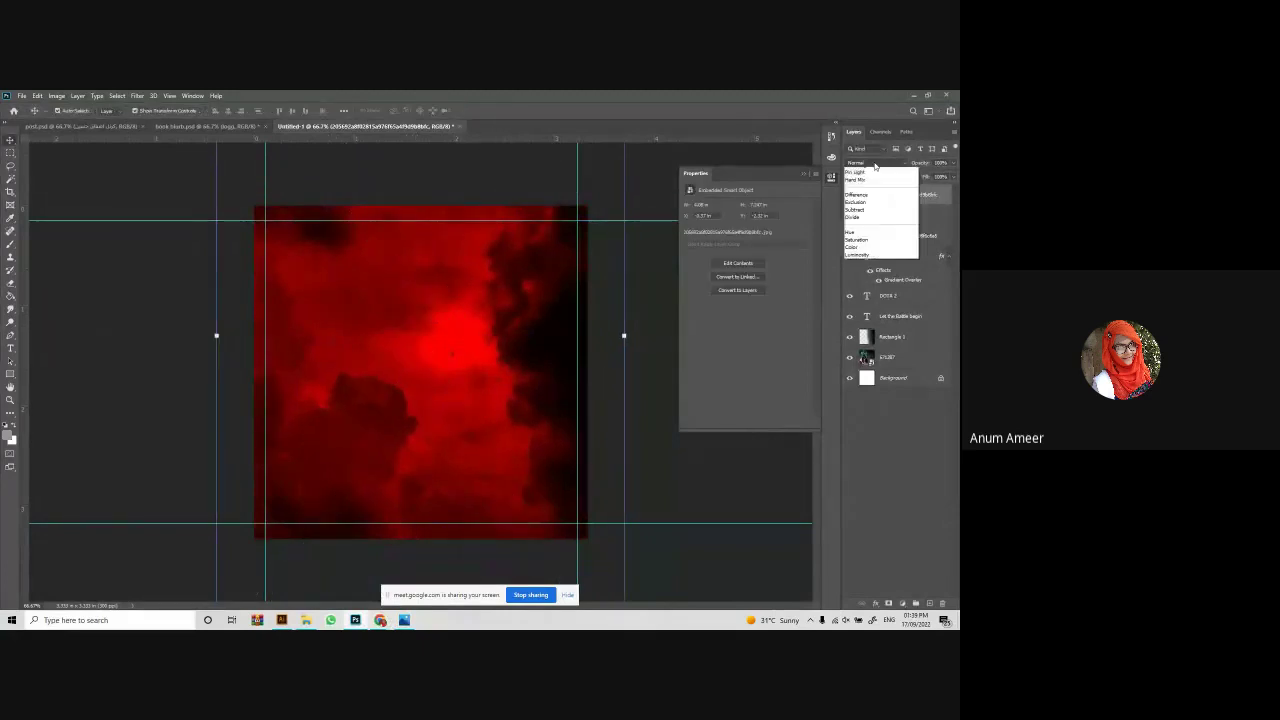
key(Down)
key(Down)
key(Down)
key(Down)
key(Down)
key(Down)
key(Down)
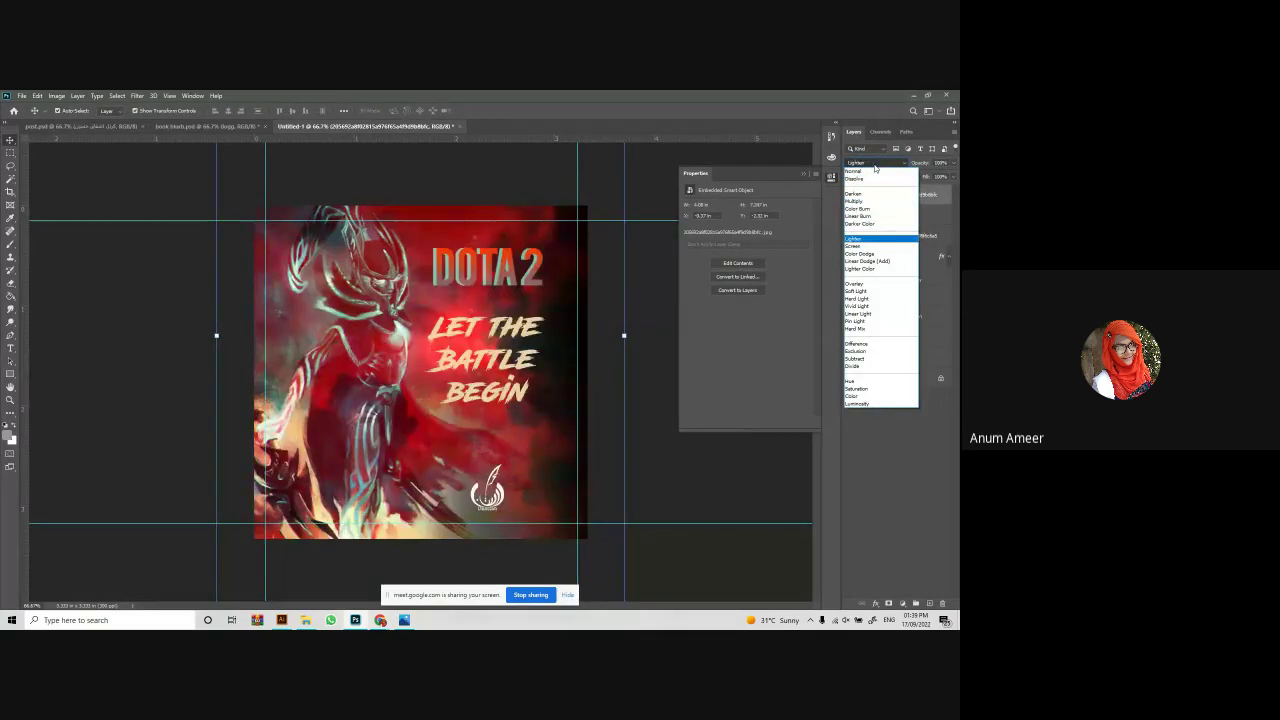
key(Down)
key(Down)
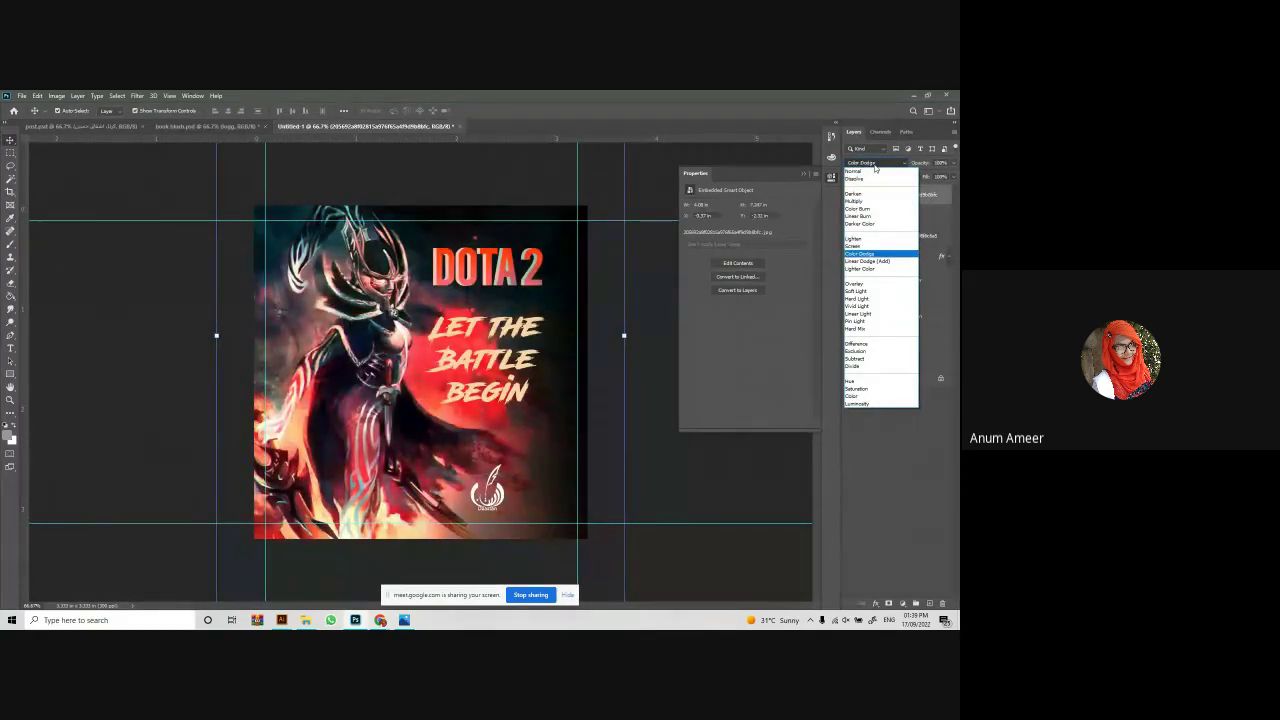
key(Down)
key(Down)
key(Down)
key(Down)
key(Down)
key(Down)
key(Down)
key(Down)
key(Down)
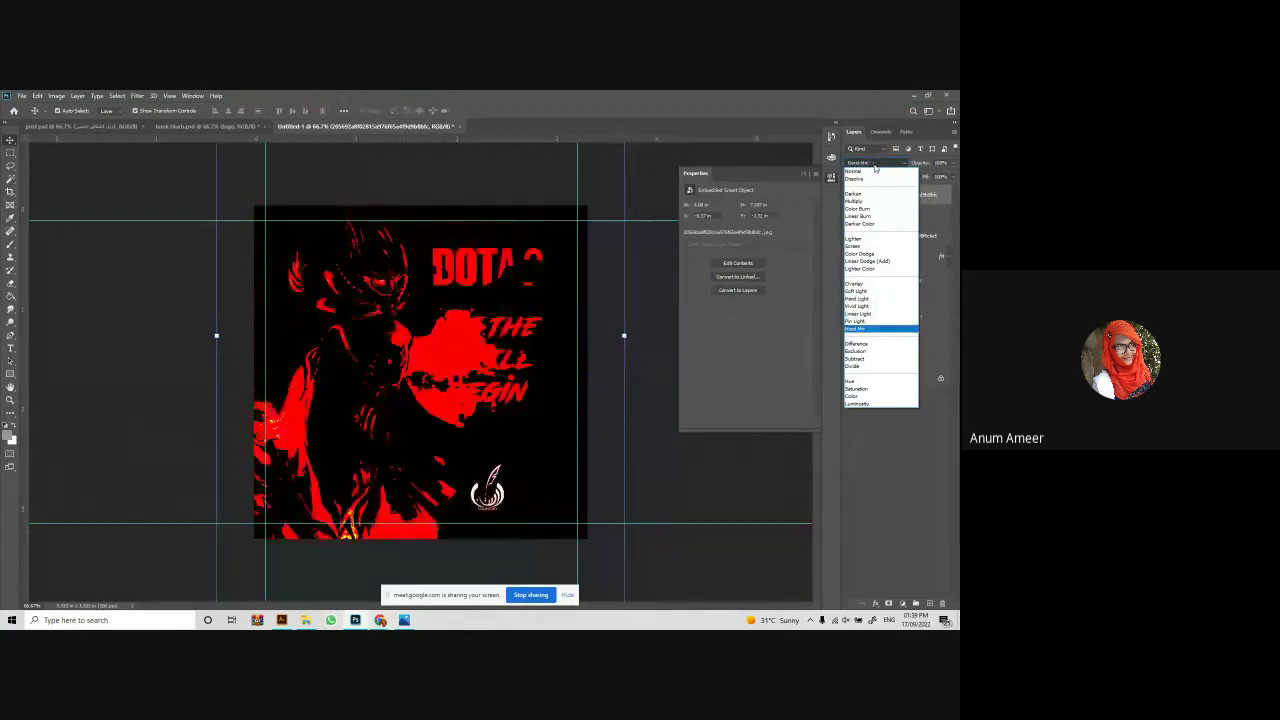
key(Down)
key(Down)
key(Down)
key(Down)
key(Down)
key(Down)
key(Down)
key(Down)
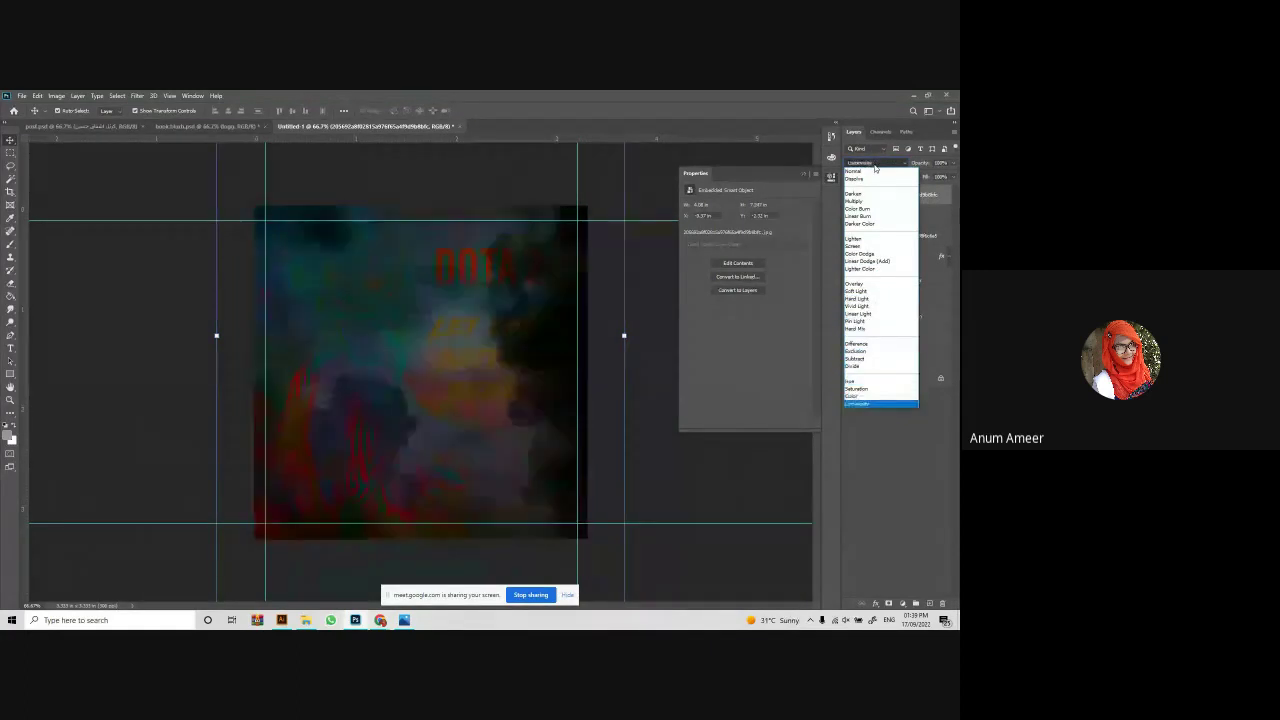
Preview the red texture layer's blend modes in reverse order, from Luminosity through Divide, Linear Dodge (Add) and Darker Color up to Dissolve.
key(Up)
key(Up)
key(Up)
key(Up)
key(Up)
key(Up)
key(Up)
key(Up)
key(Up)
key(Up)
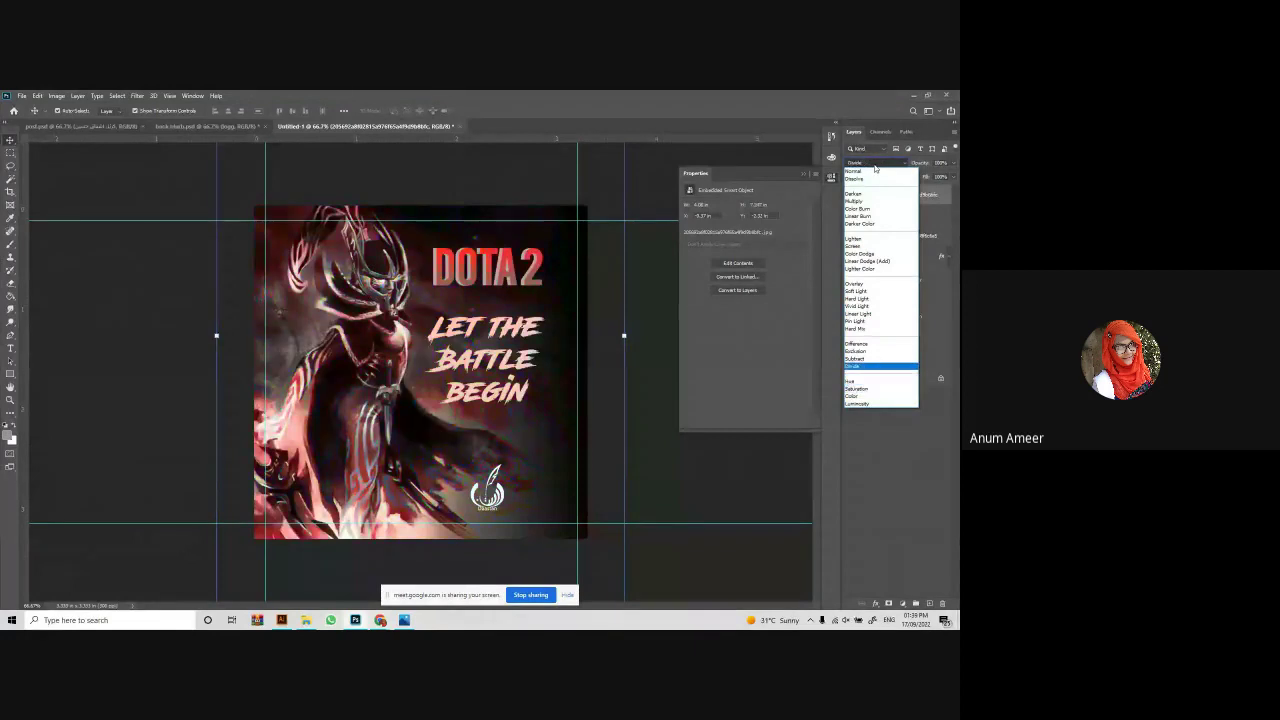
key(Up)
key(Up)
key(Up)
key(Up)
key(Up)
key(Up)
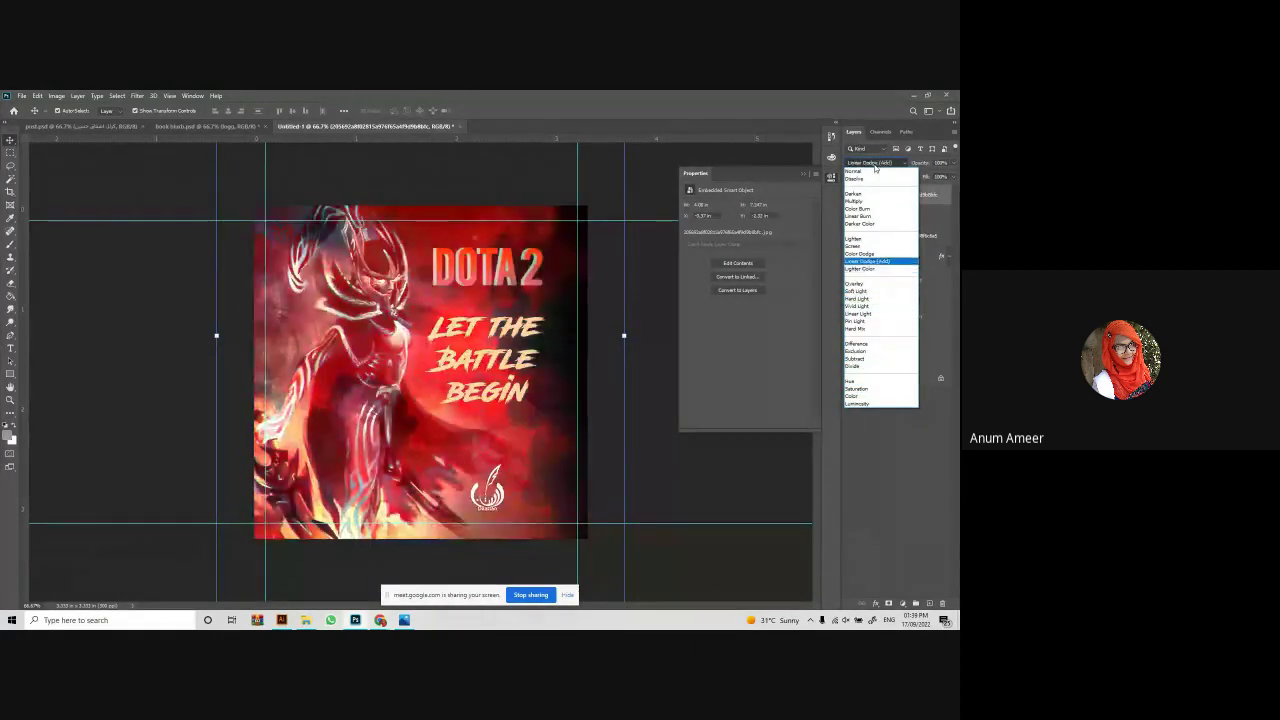
key(Up)
key(Up)
key(Up)
key(Up)
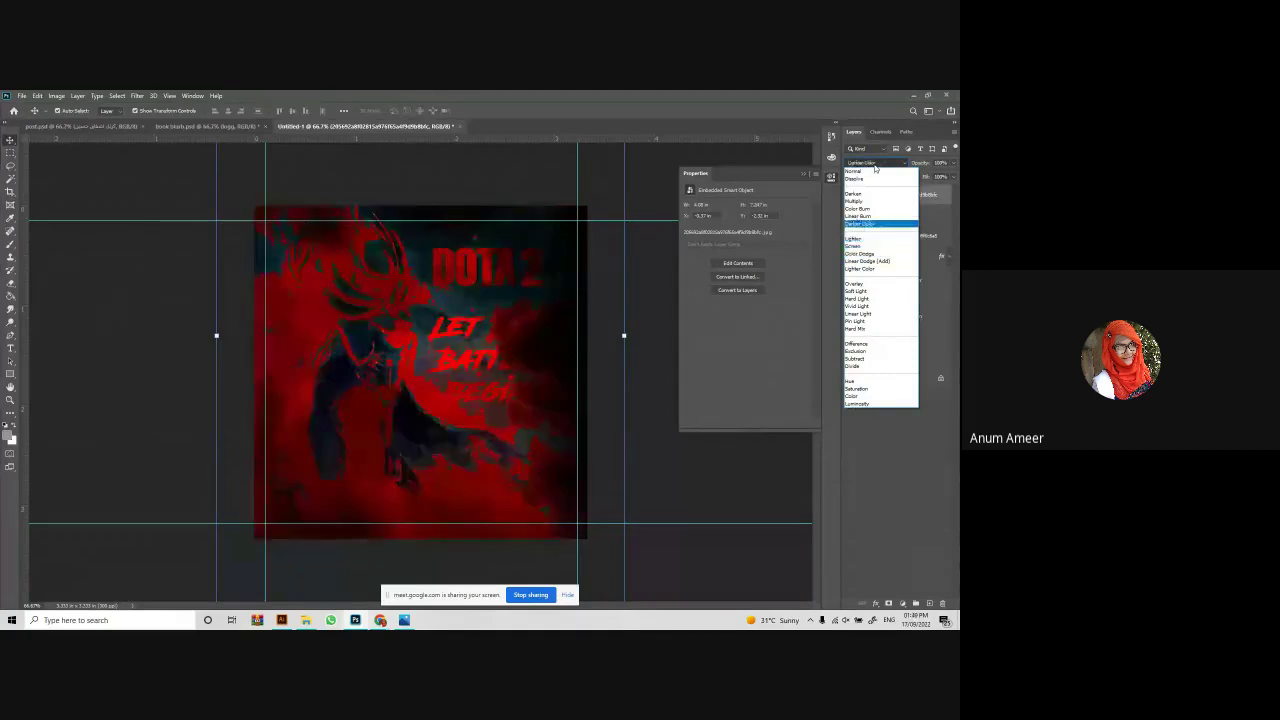
key(Up)
key(Up)
key(Up)
key(Up)
key(Up)
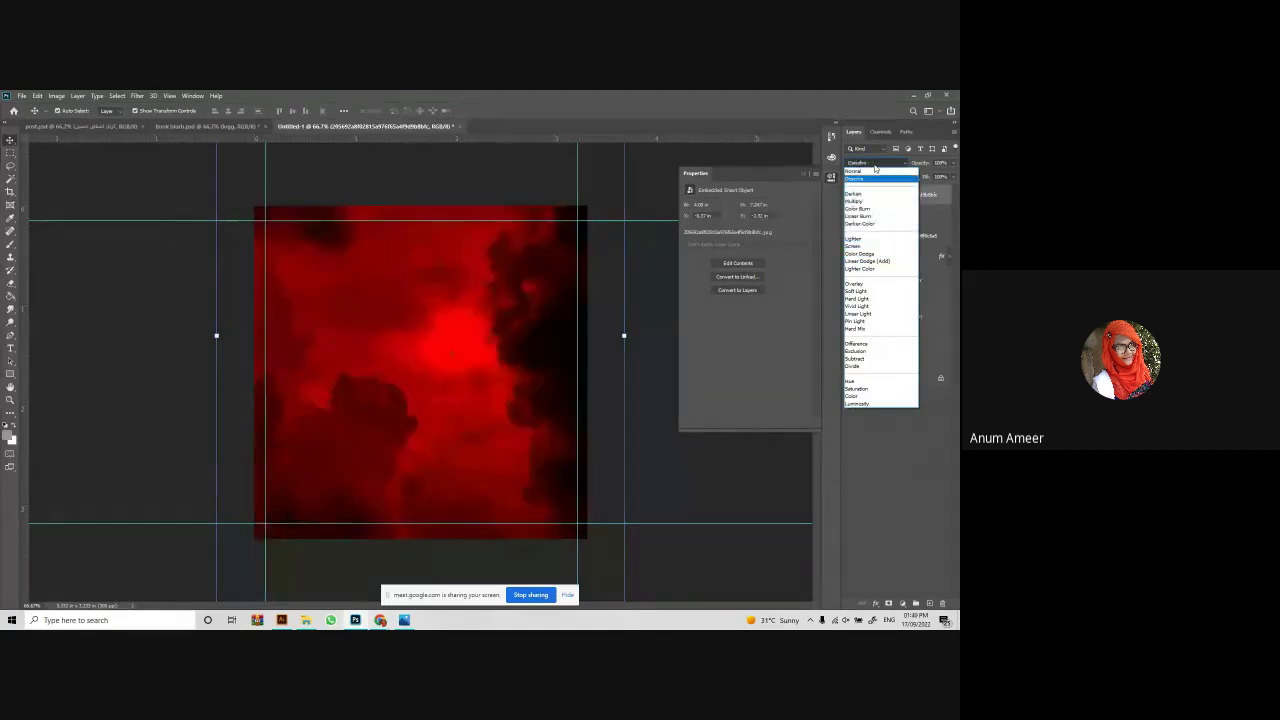
Set the red texture layer's blend mode to Soft Light and deselect the layer.
key(Down)
key(Down)
key(Down)
key(Down)
key(Down)
key(Down)
key(Down)
key(Down)
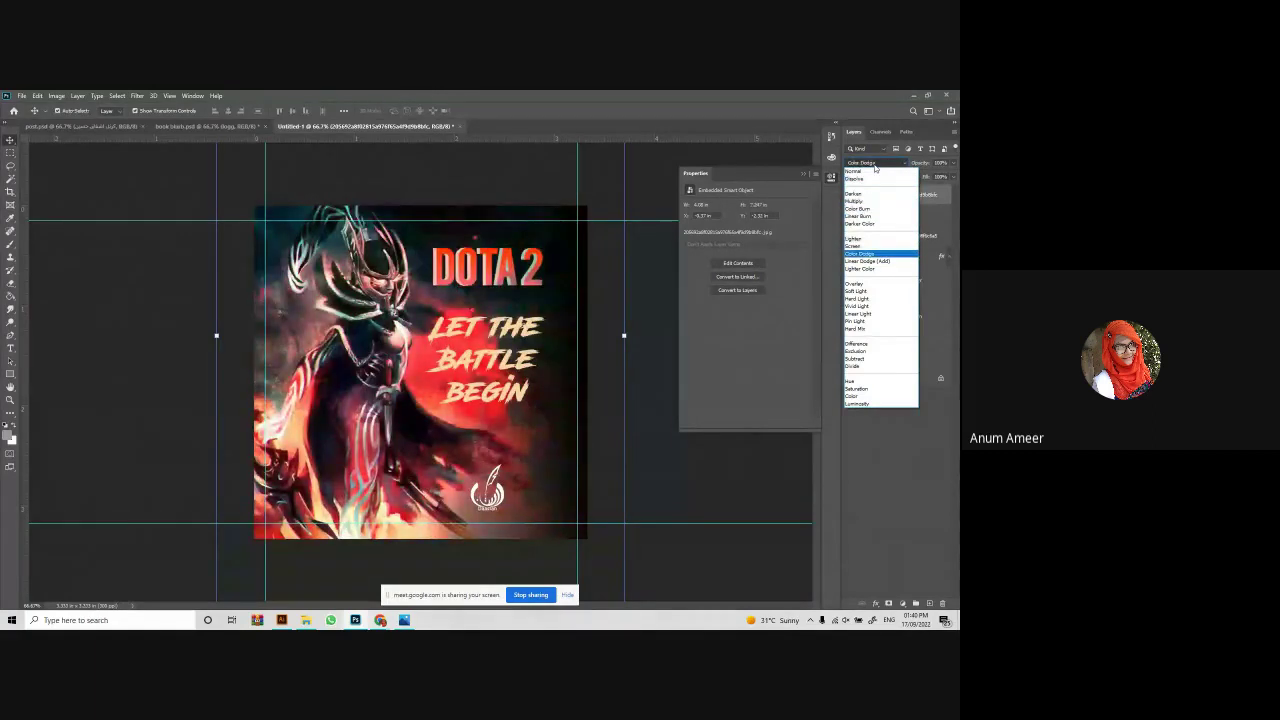
key(Down)
key(Down)
key(Down)
key(Down)
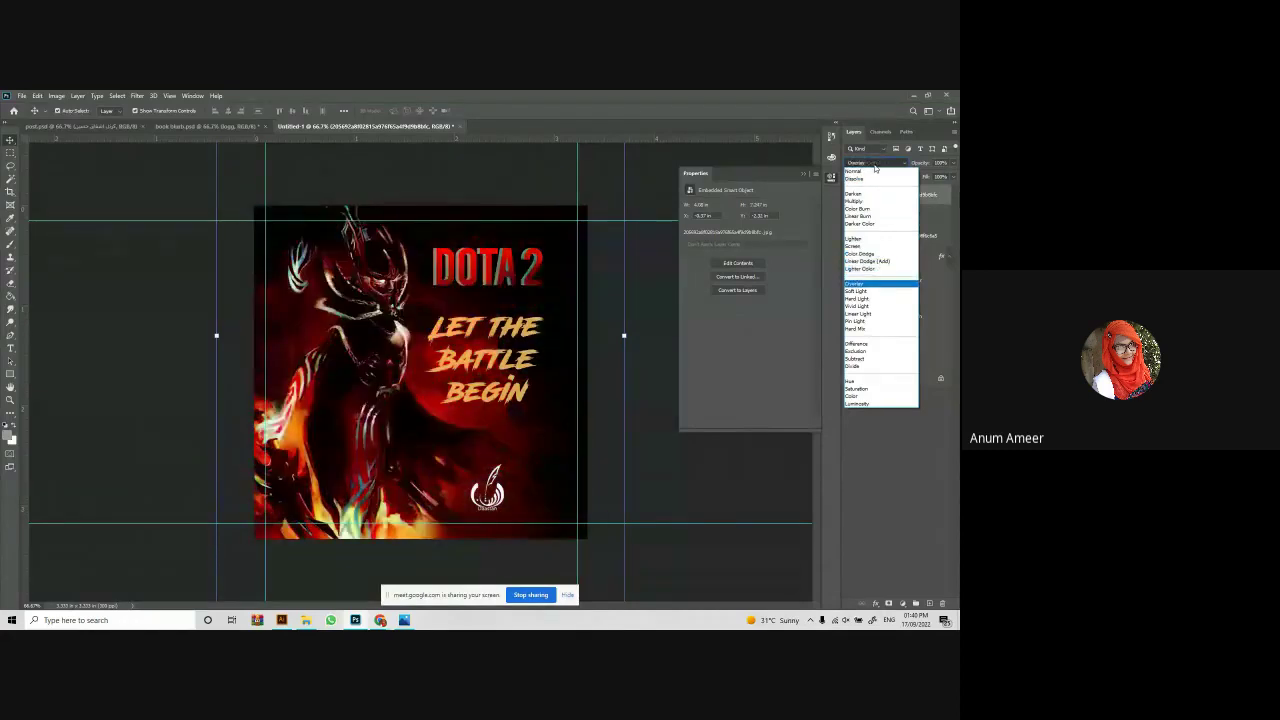
key(Return)
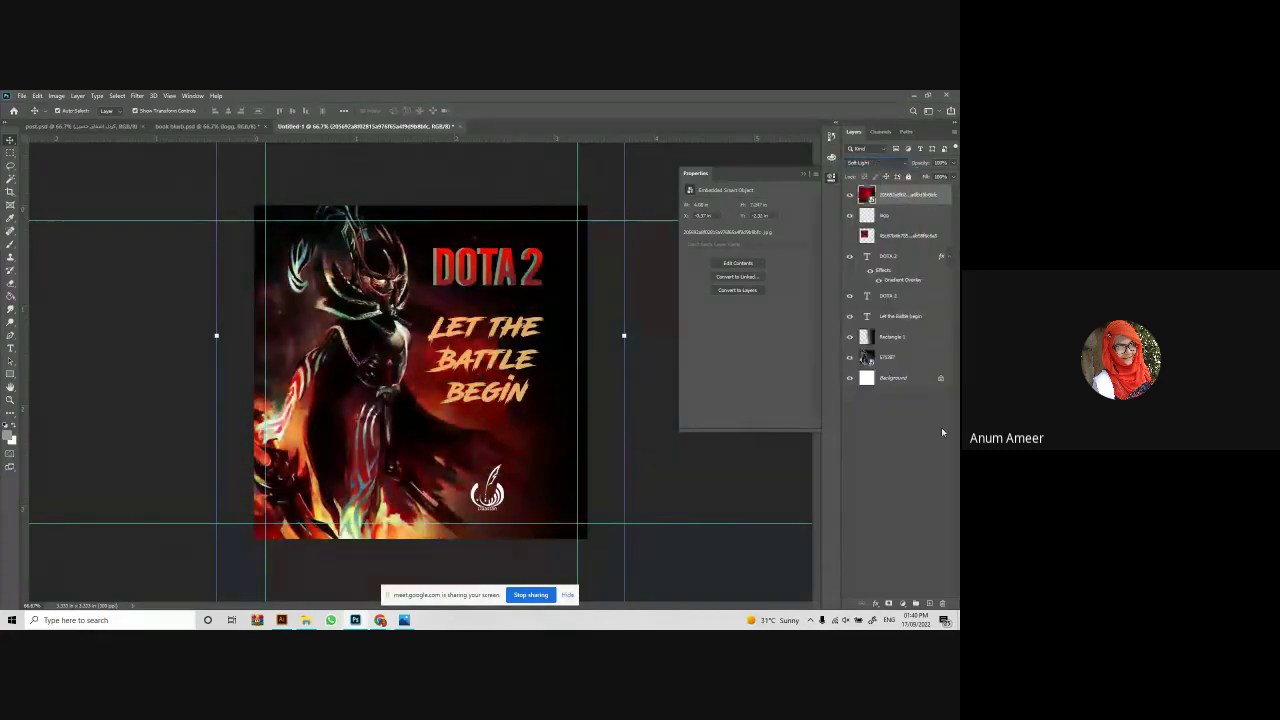
mouse_move(925, 204)
mouse_down()
mouse_move(907, 350)
mouse_move(912, 196)
mouse_up()
click(751, 481)
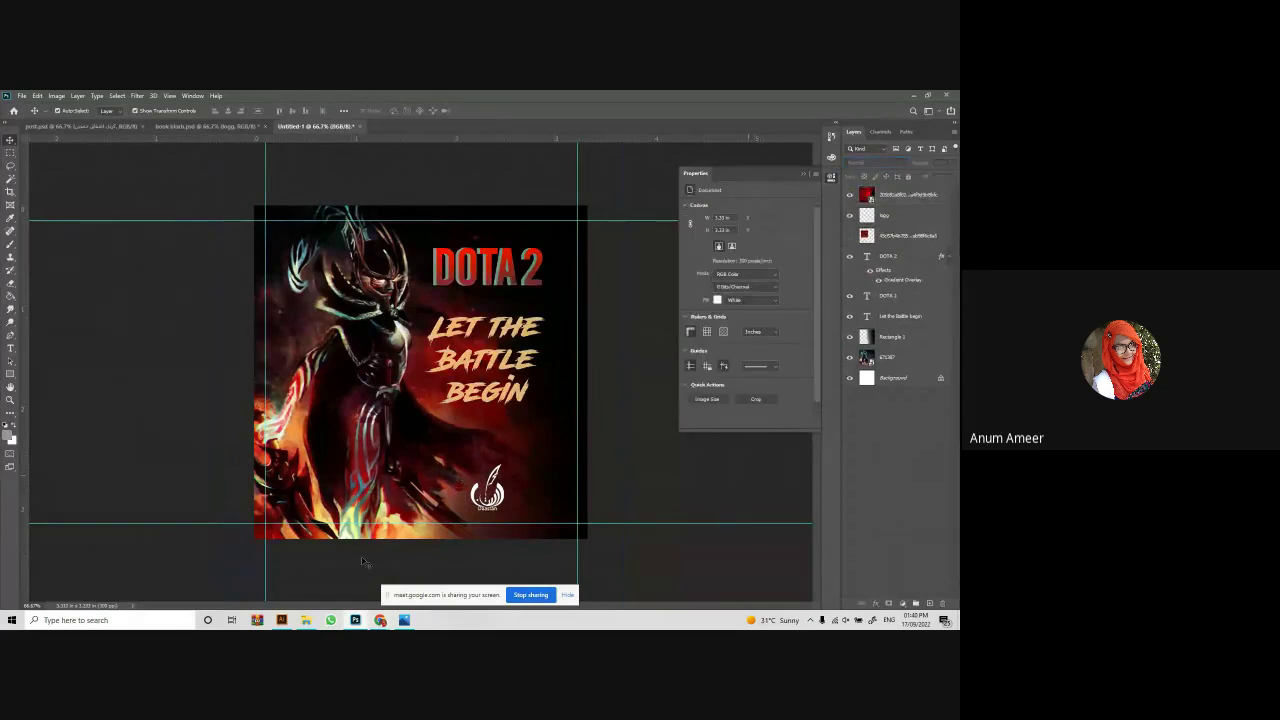
Switch to Chrome and search Google Images for galaxy wallpaper in place of the dota wallpaper query.
key(alt+Tab)
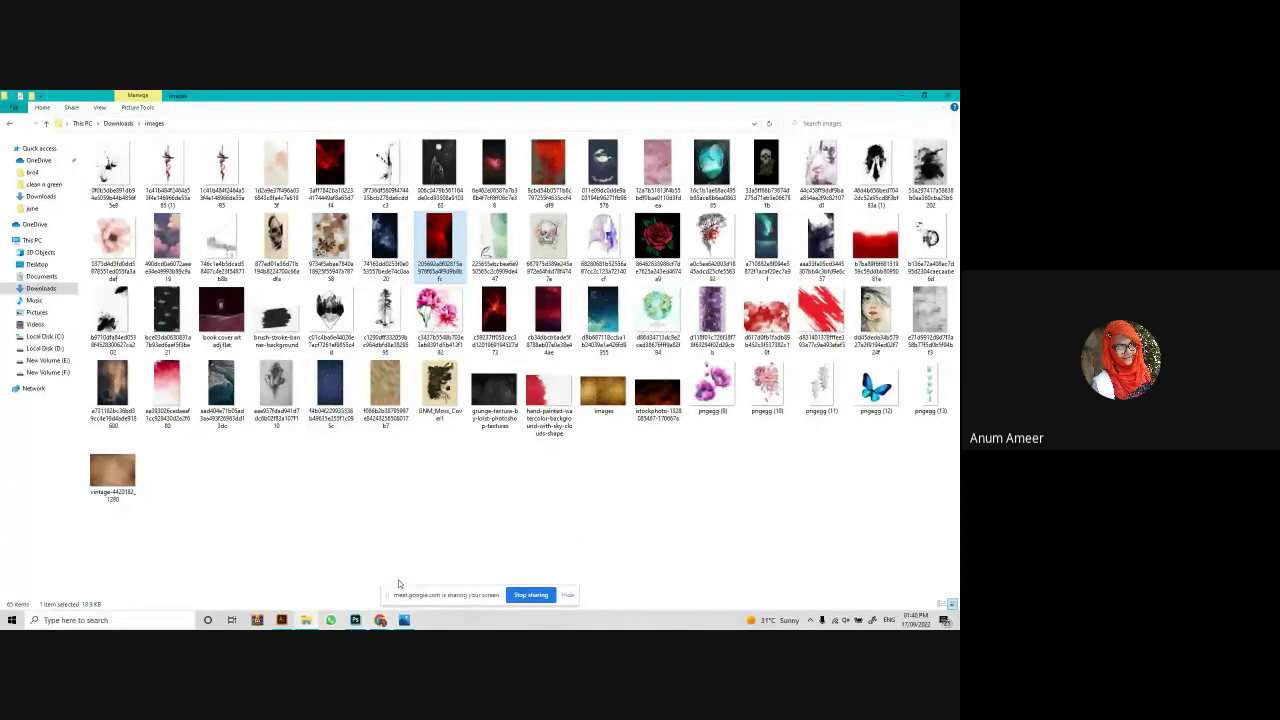
mouse_move(380, 620)
click(352, 570)
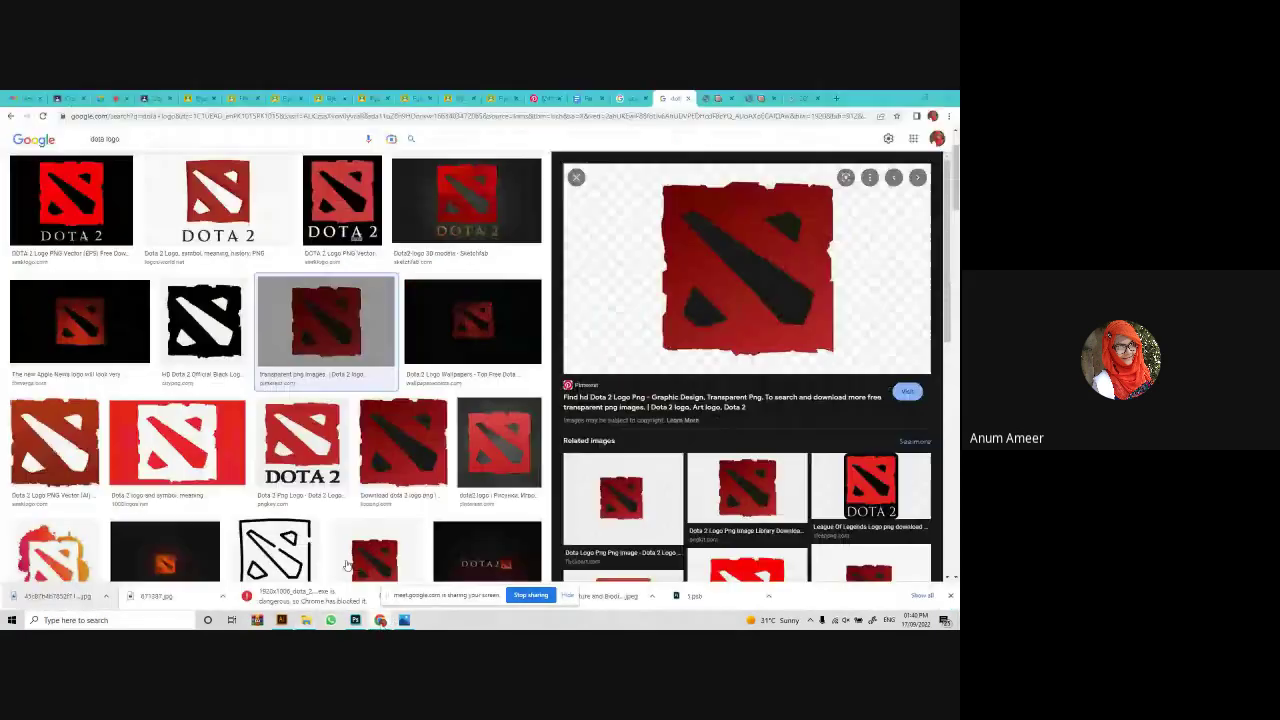
click(630, 98)
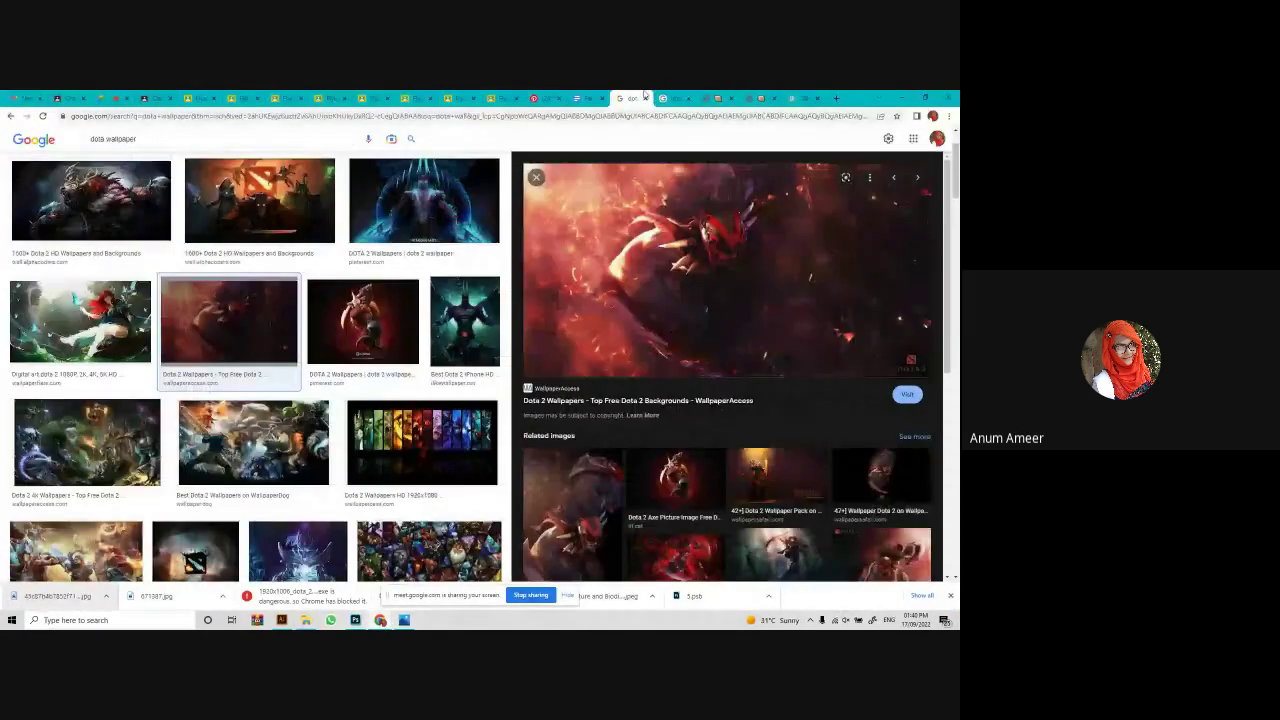
drag(138, 139, 7, 130)
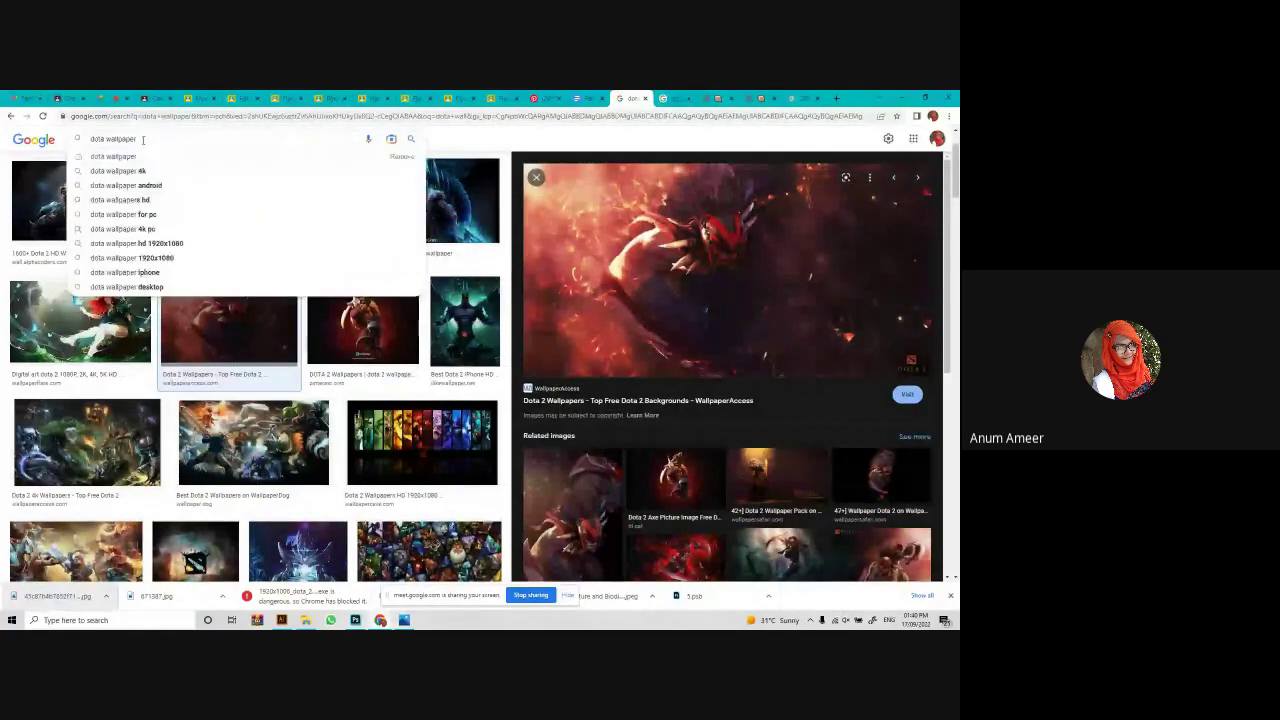
key(BackSpace)
text(ga)
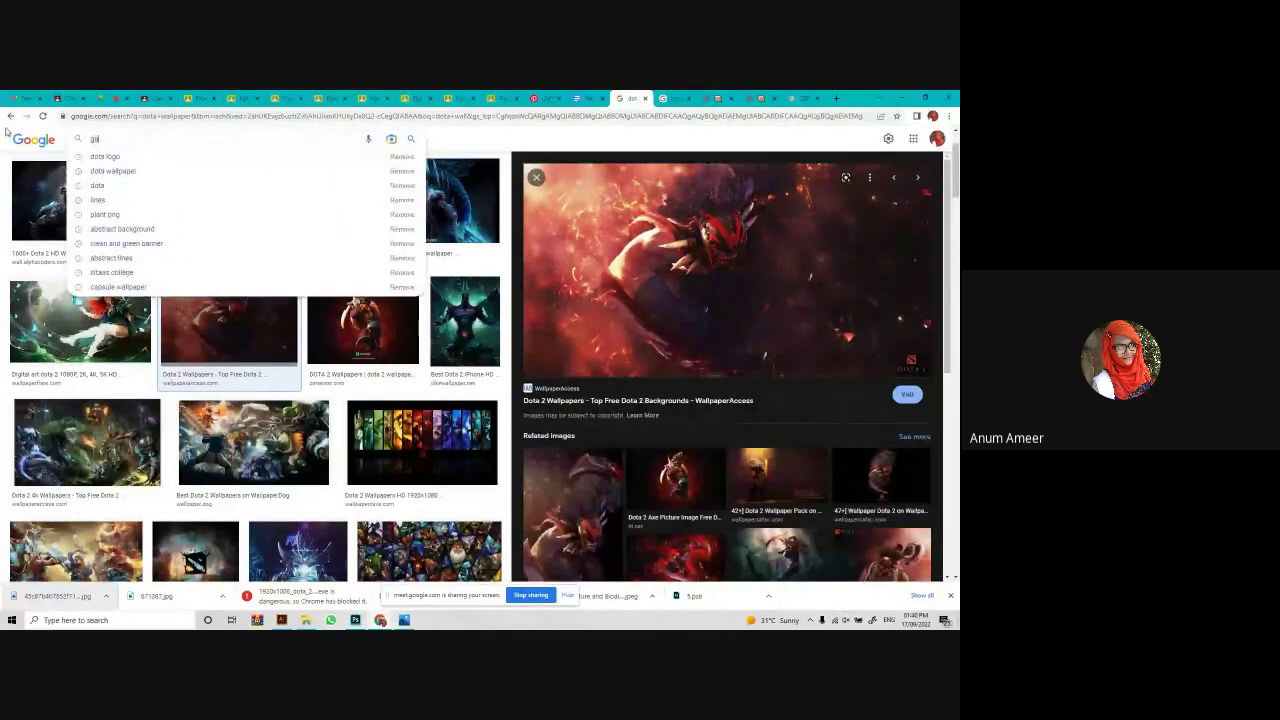
text(laxy)
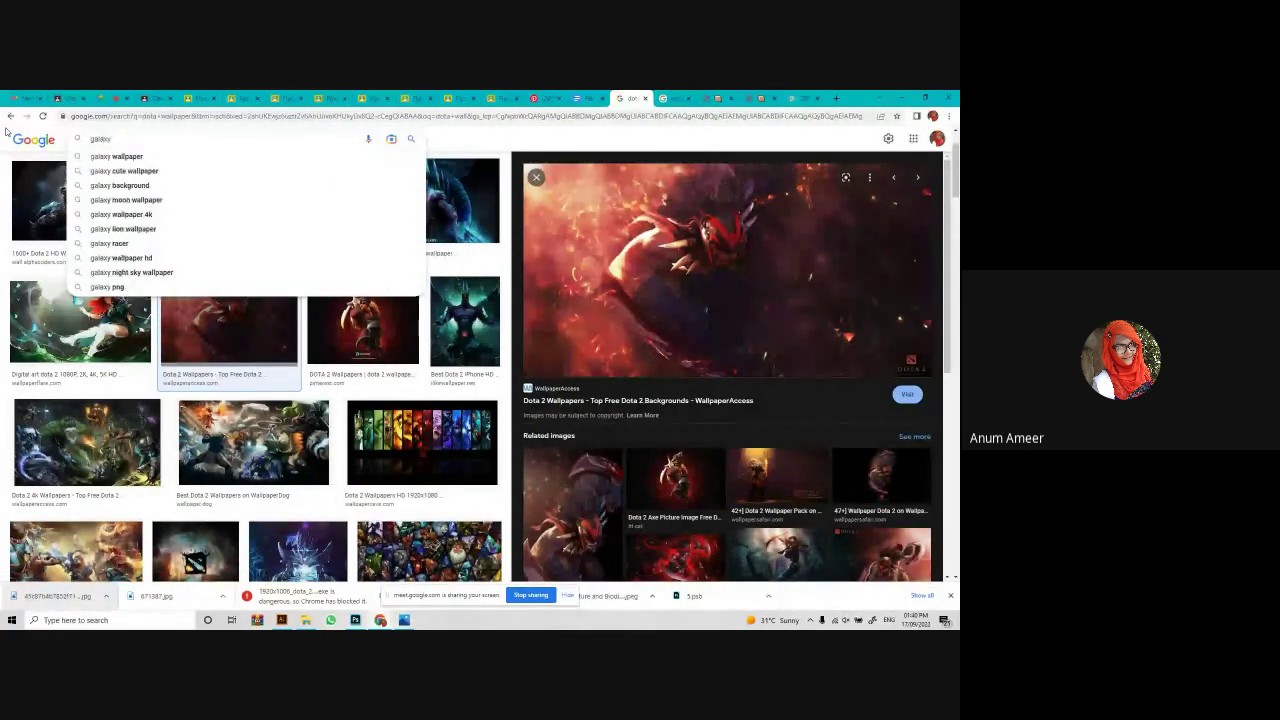
click(116, 156)
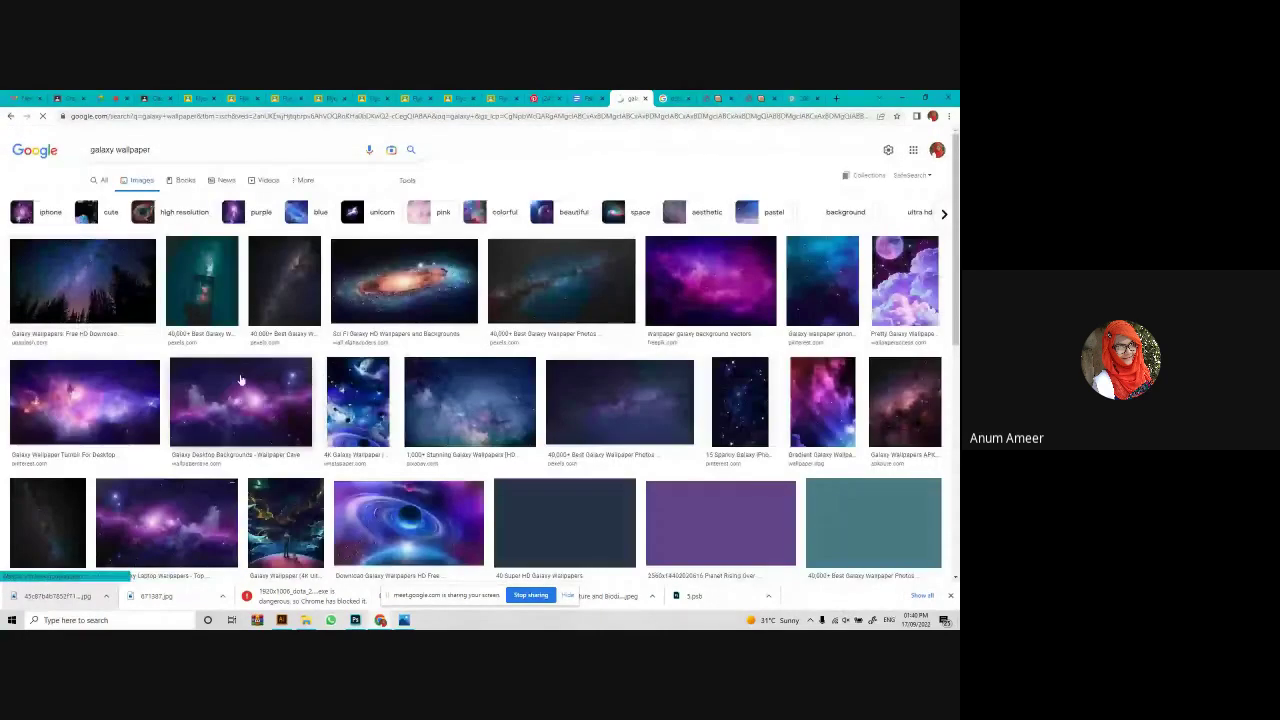
Save the purple Galaxy Desktop Backgrounds image from Wallpaper Cave as a JPEG in the Downloads folder.
scroll(153, 293, down, 1)
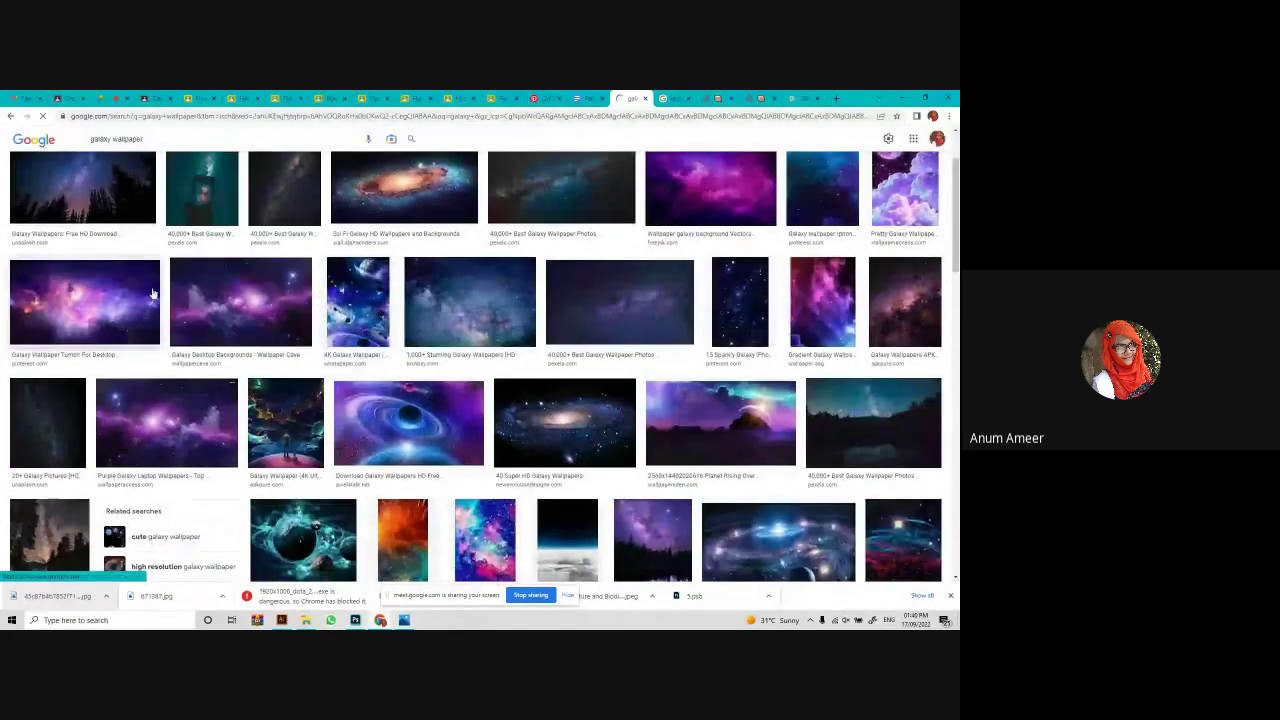
scroll(240, 300, up, 1)
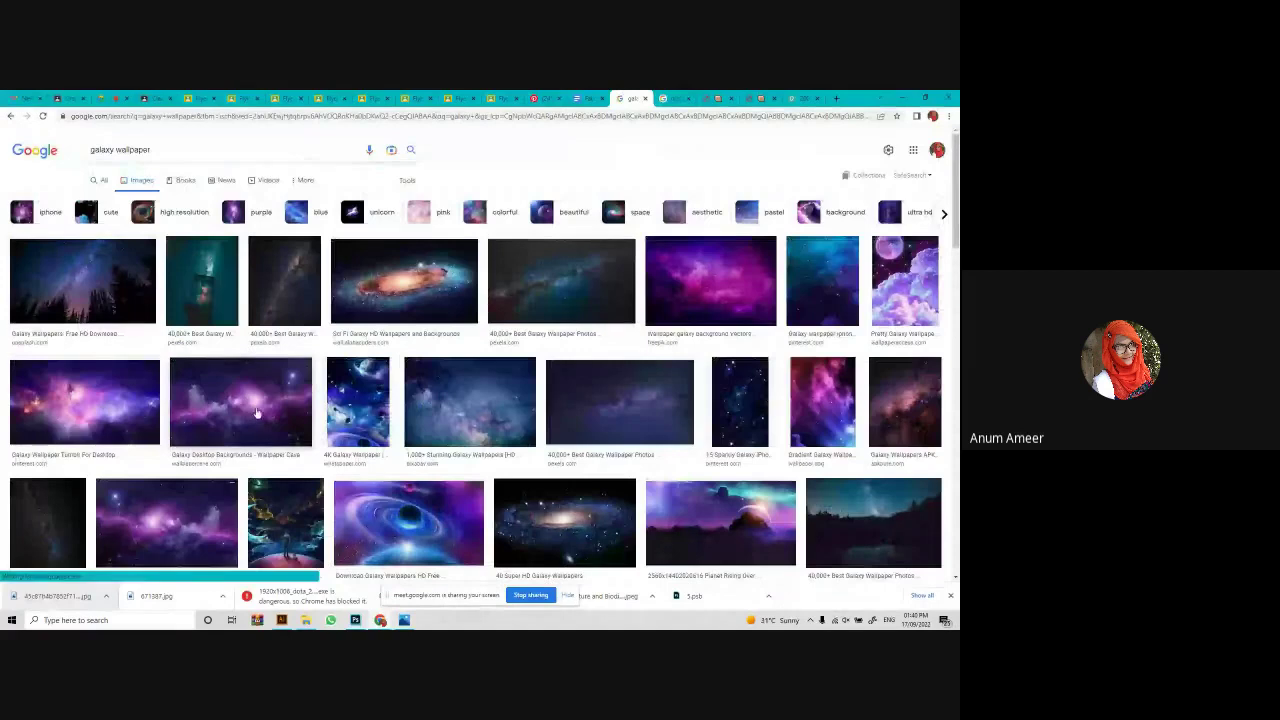
click(257, 412)
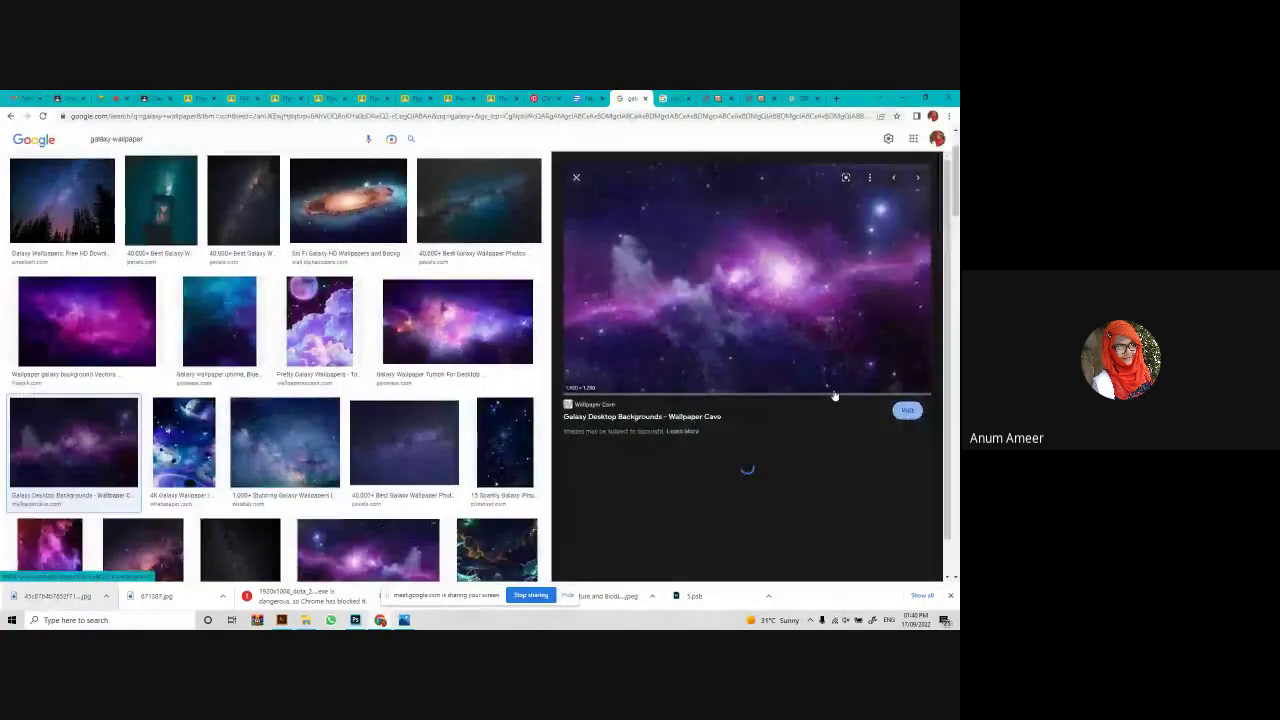
right_click(703, 279)
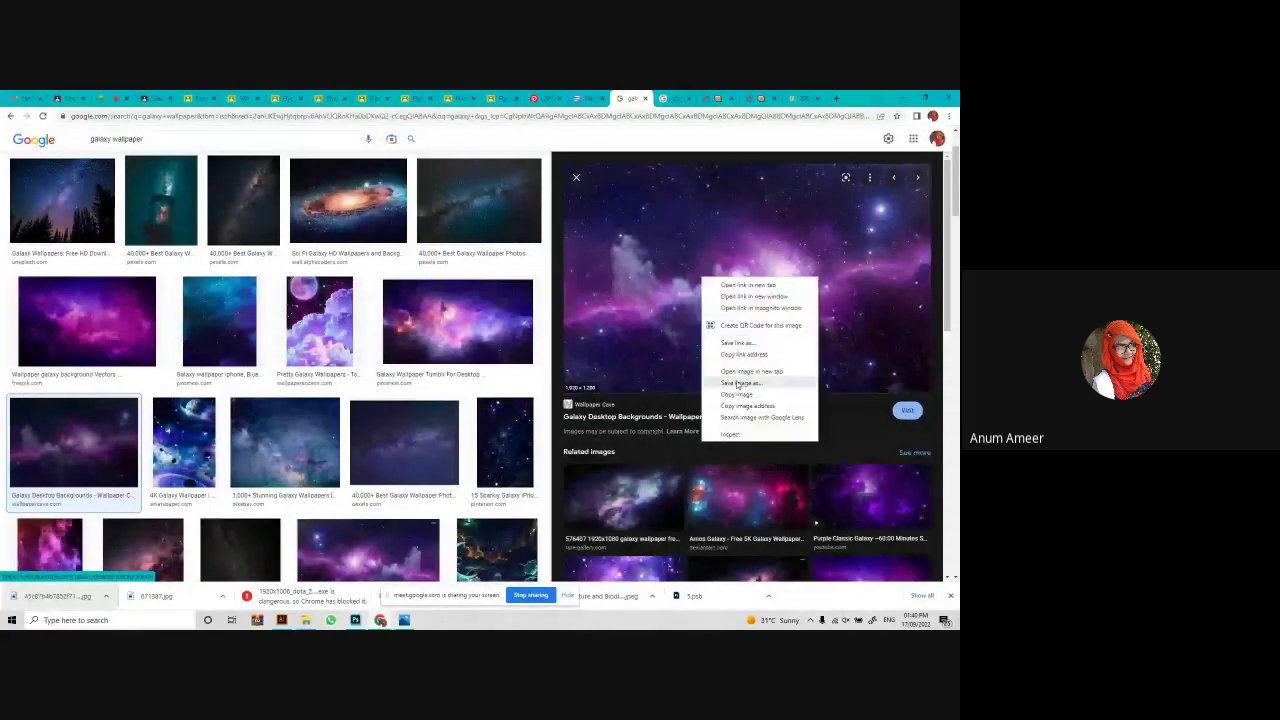
click(737, 384)
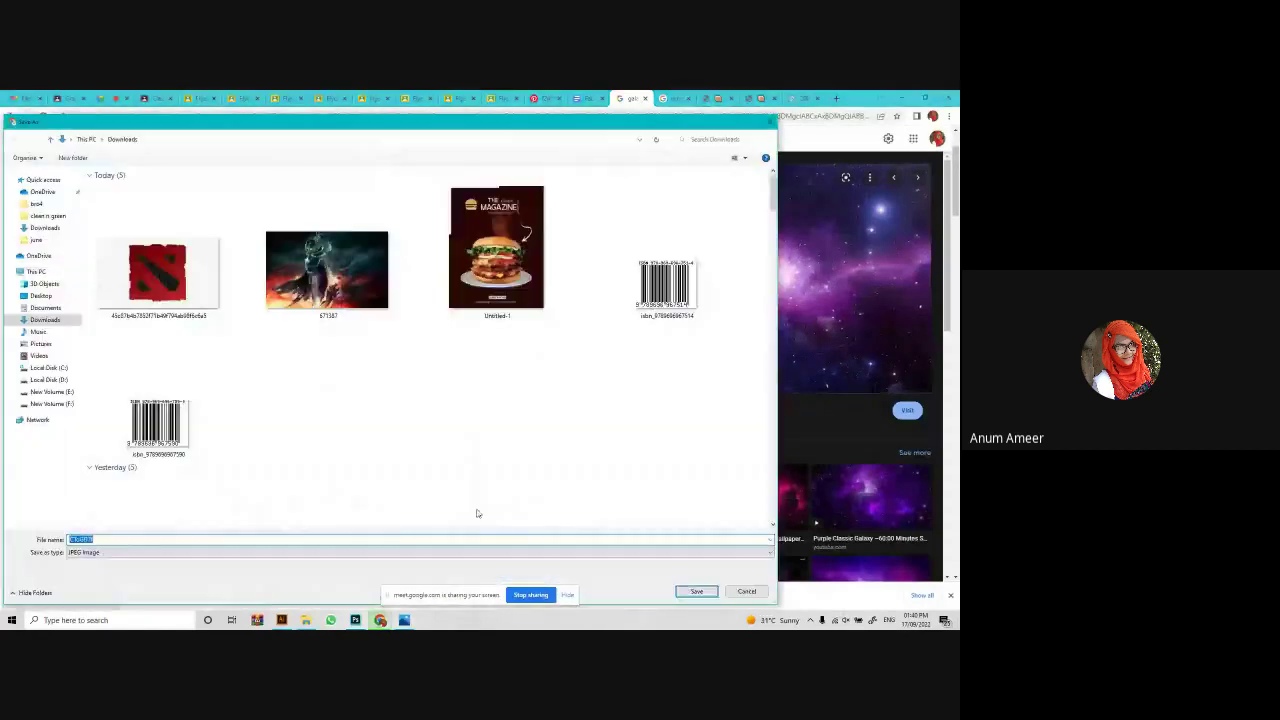
click(700, 593)
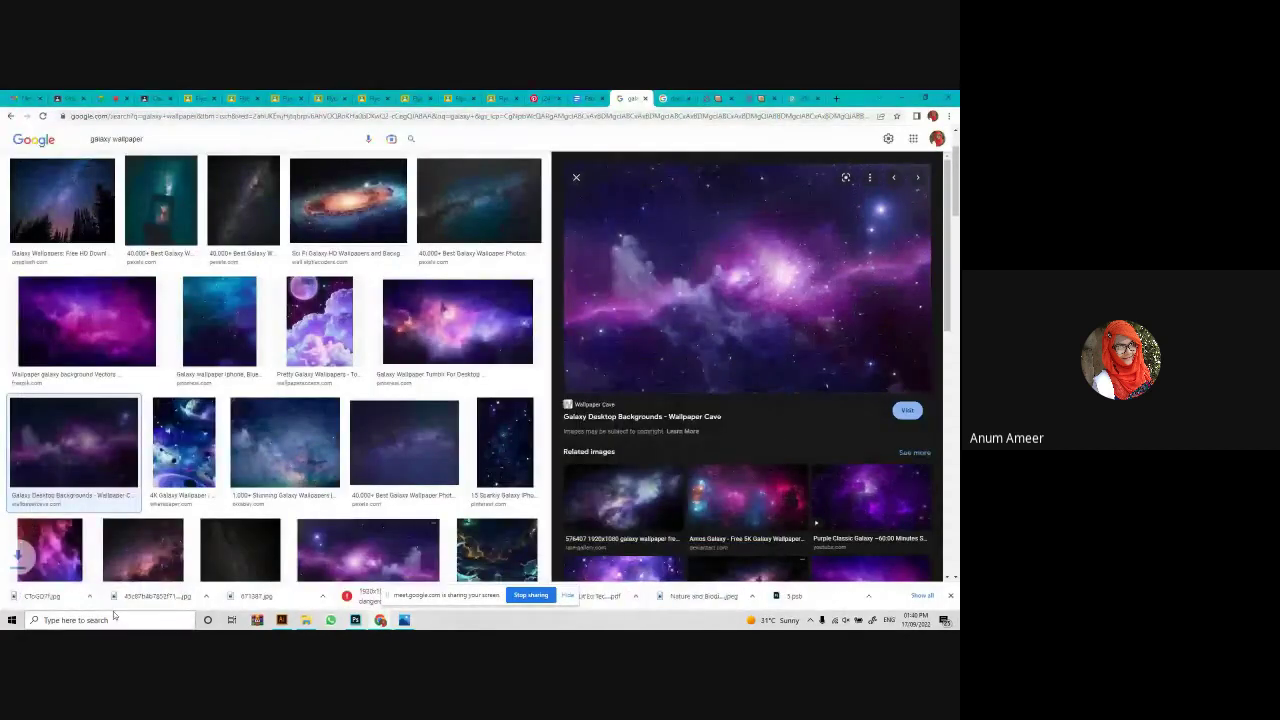
Place the downloaded galaxy image in the Photoshop post document, enlarged and shifted to cover the whole canvas.
click(357, 620)
drag(370, 437, 420, 546)
drag(420, 268, 420, 178)
drag(438, 297, 360, 293)
click(479, 111)
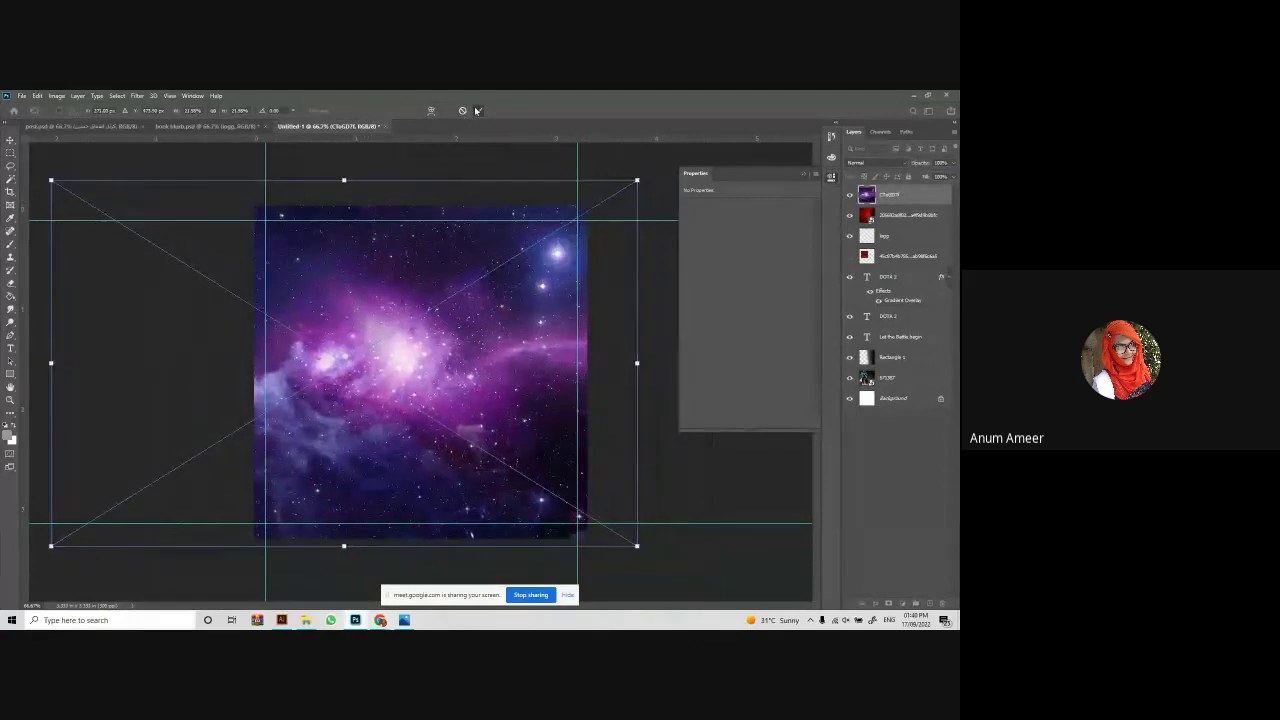
Preview the galaxy layer's blend modes in order, including Darker Color, Lighter Color, Linear Light and Hue.
click(862, 162)
key(Down)
key(Down)
key(Down)
key(Down)
key(Down)
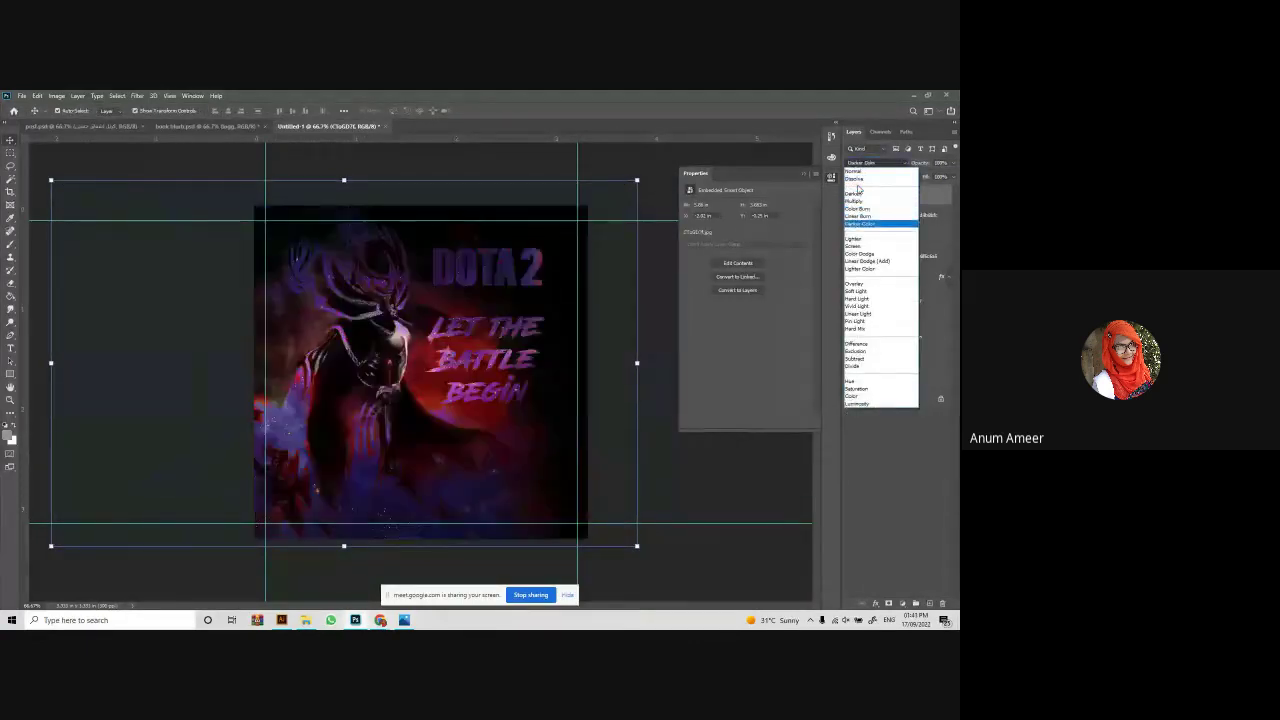
key(Down)
key(Down)
key(Down)
key(Down)
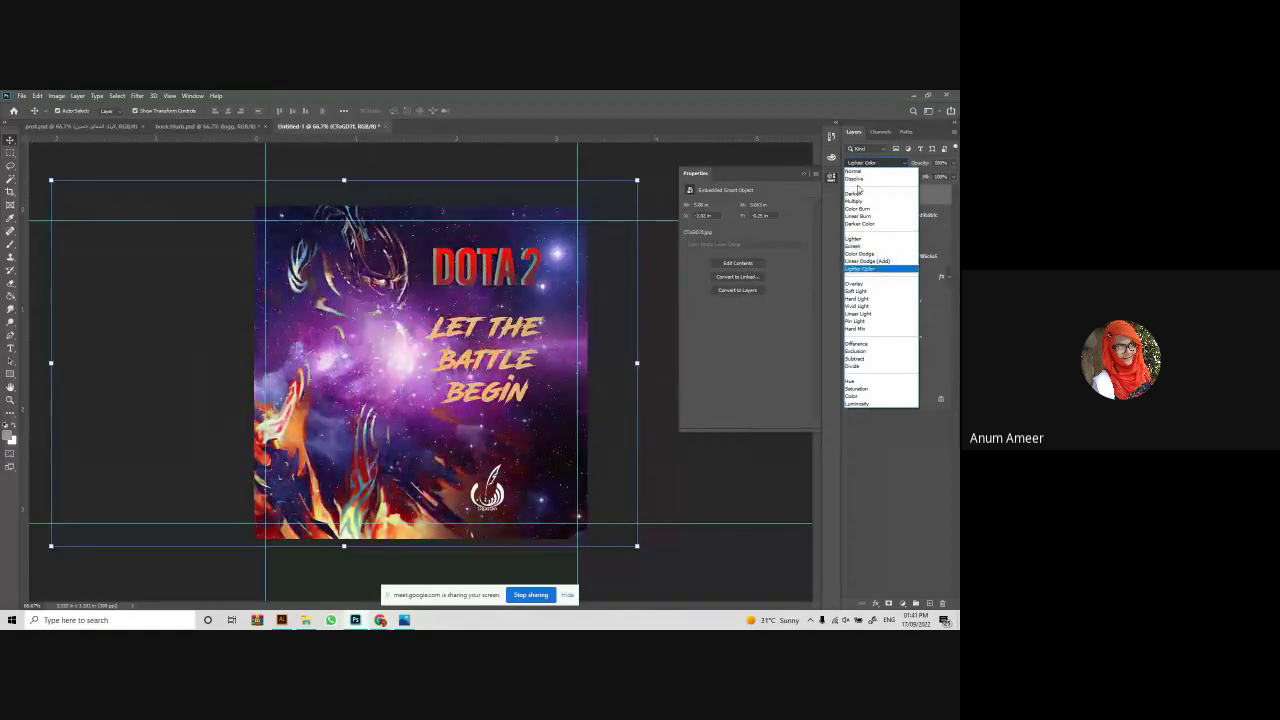
key(Down)
key(Down)
key(Down)
key(Down)
key(Down)
key(Down)
key(Down)
key(Down)
key(Down)
key(Down)
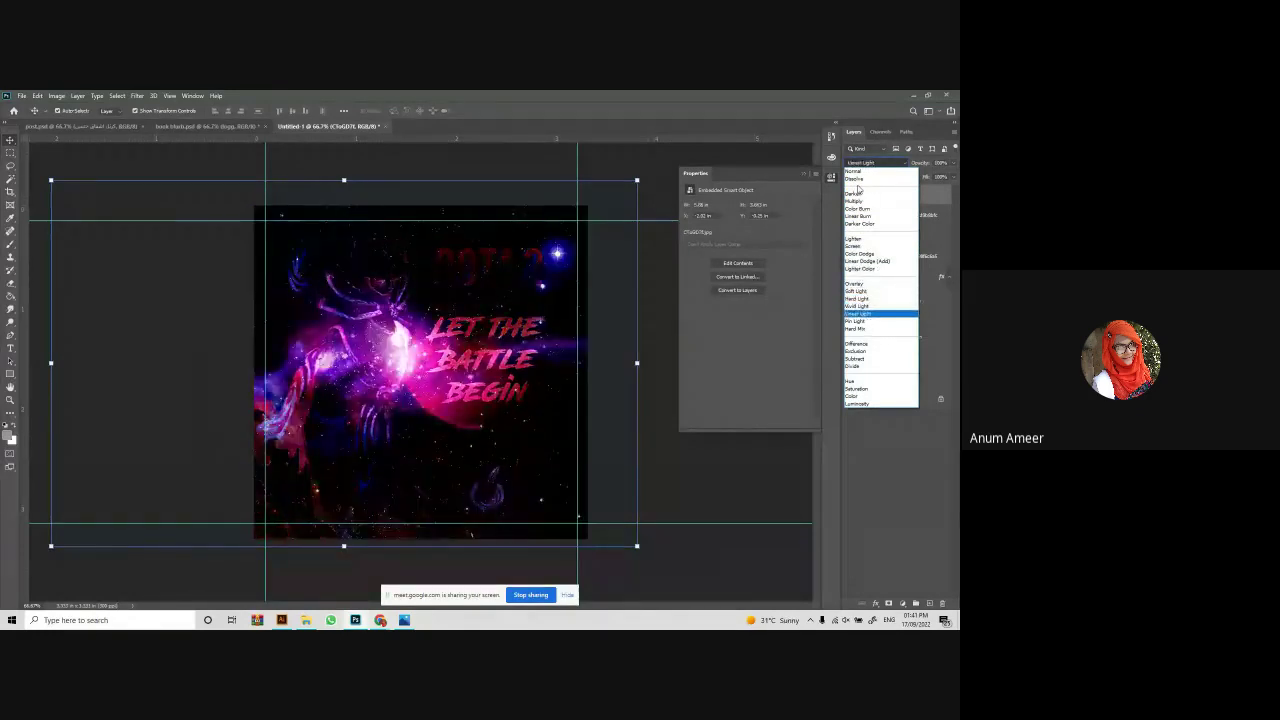
key(Down)
key(Down)
key(Down)
key(Down)
key(Down)
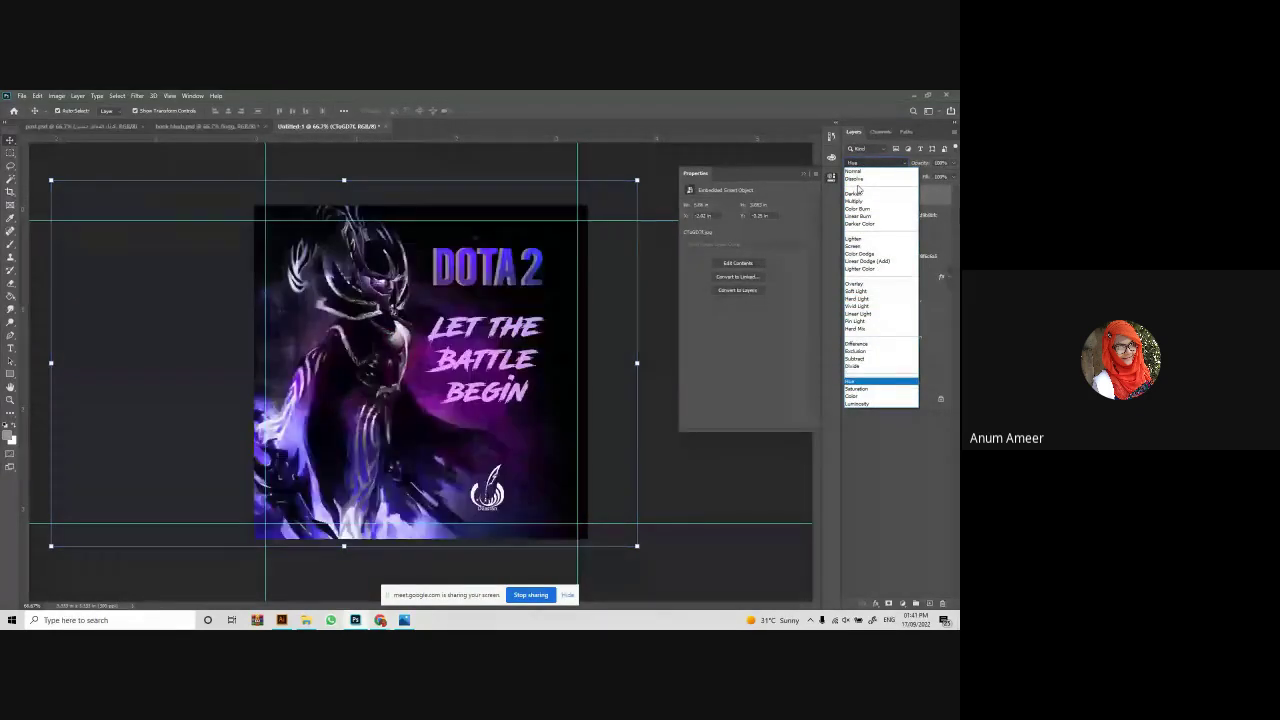
key(Down)
Preview the galaxy layer's blend modes in reverse order, from Color through Hard Mix and Overlay to Color Dodge.
key(Up)
key(Up)
key(Up)
key(Up)
key(Up)
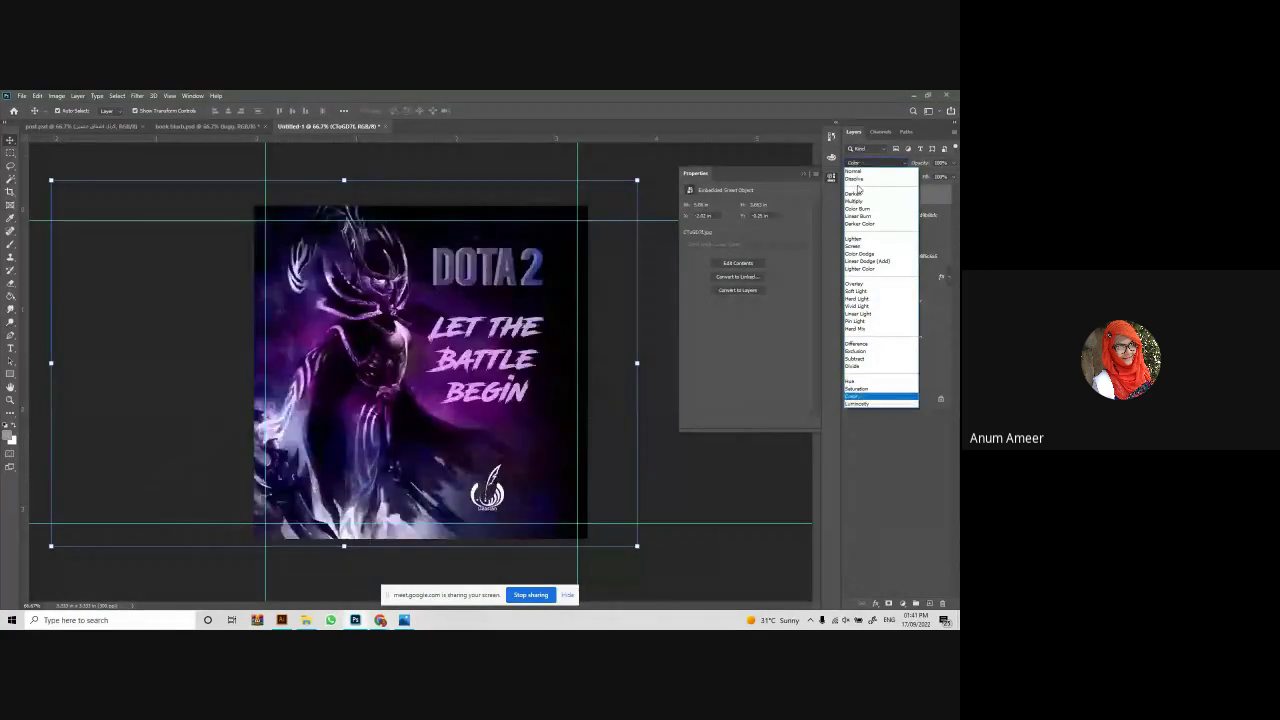
key(Up)
key(Up)
key(Up)
key(Up)
key(Up)
key(Up)
key(Up)
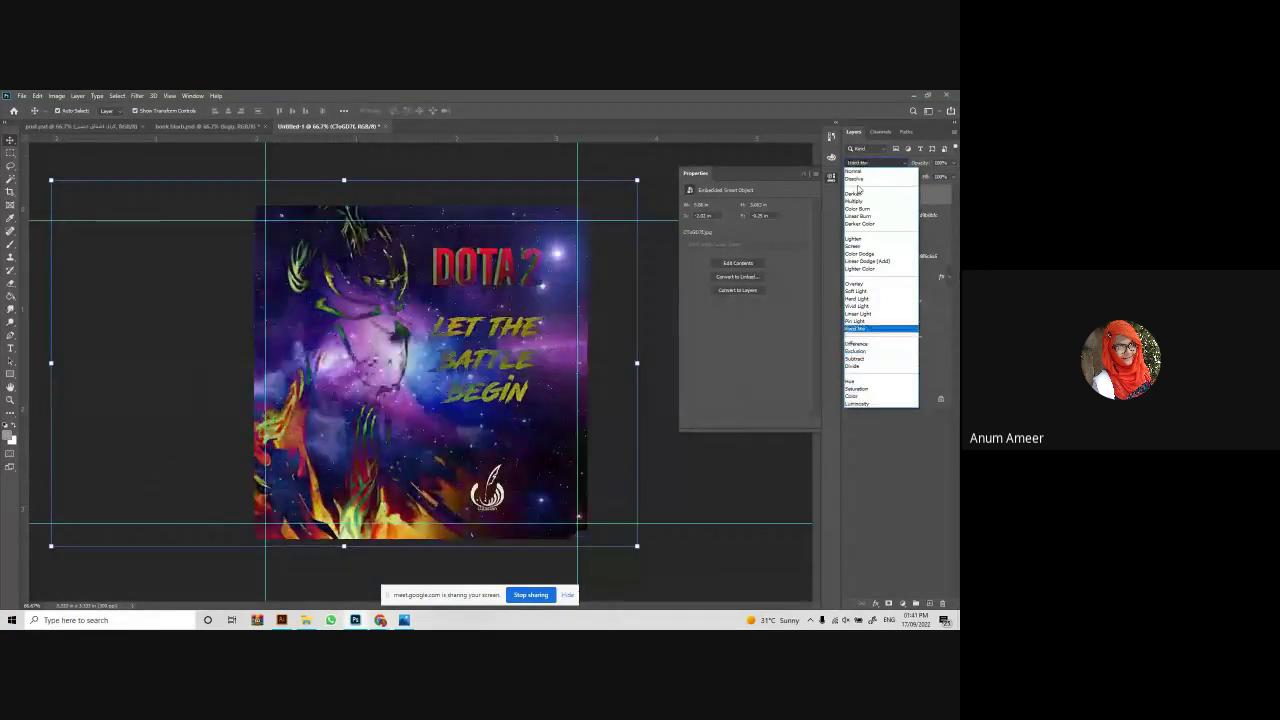
key(Up)
key(Up)
key(Up)
key(Up)
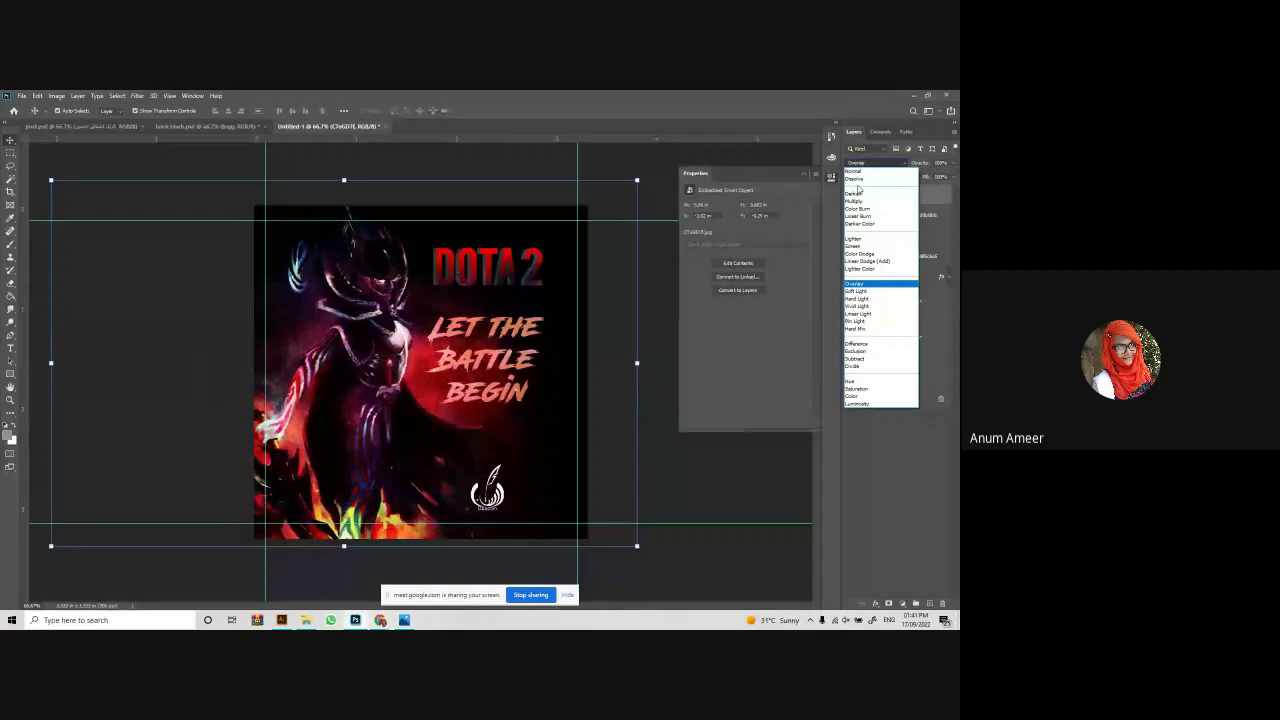
key(Up)
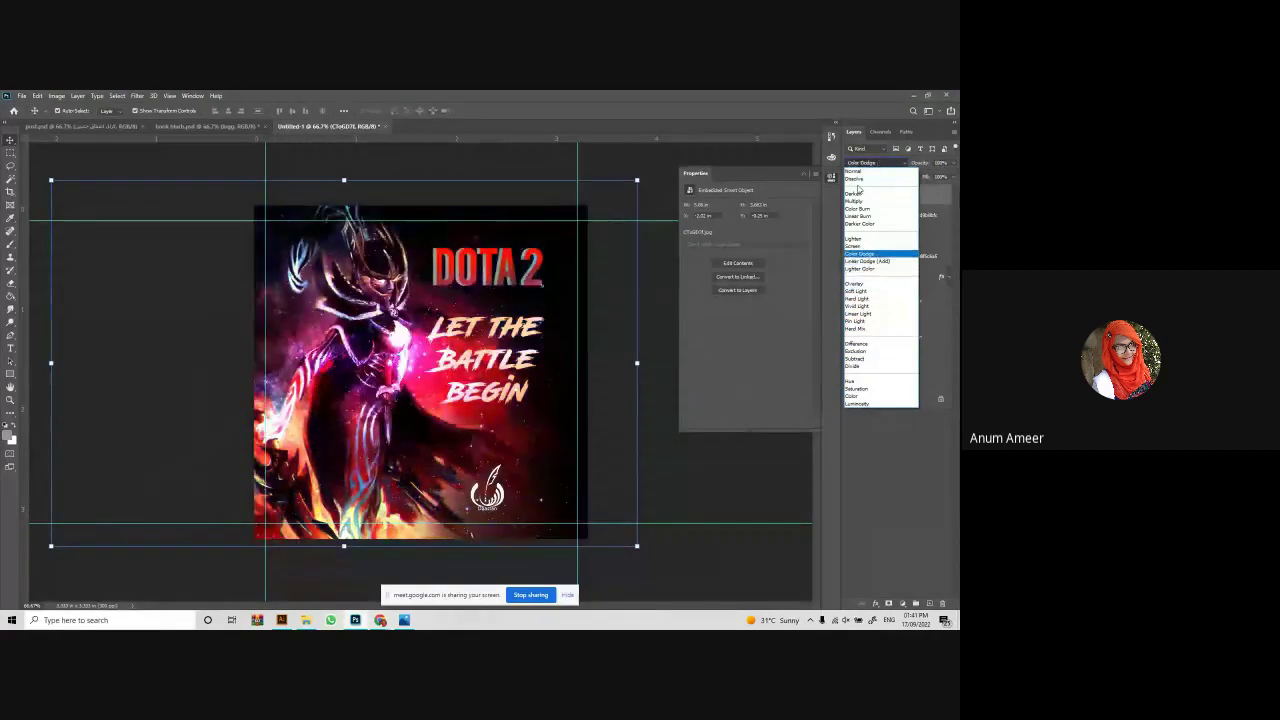
key(Up)
Compare the galaxy layer's lightening blend modes again, including Lighter Color, Screen, Lighten and Linear Dodge (Add).
key(Down)
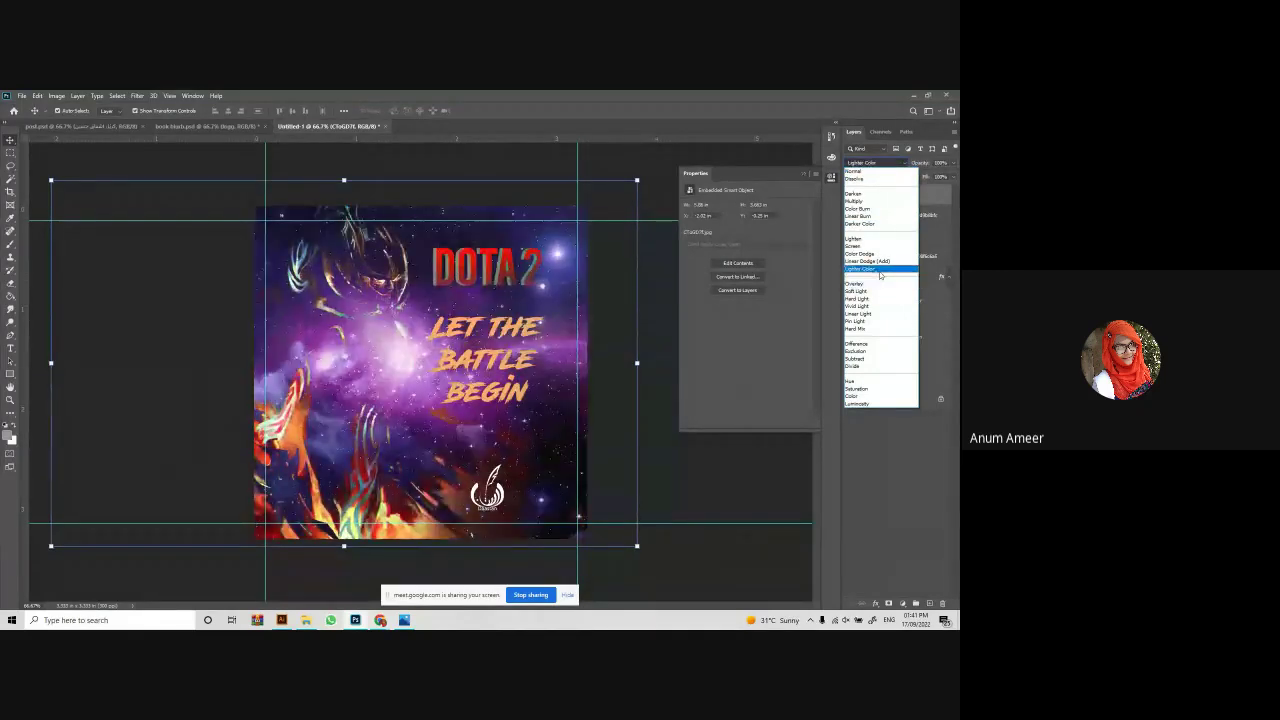
key(Up)
key(Up)
key(Up)
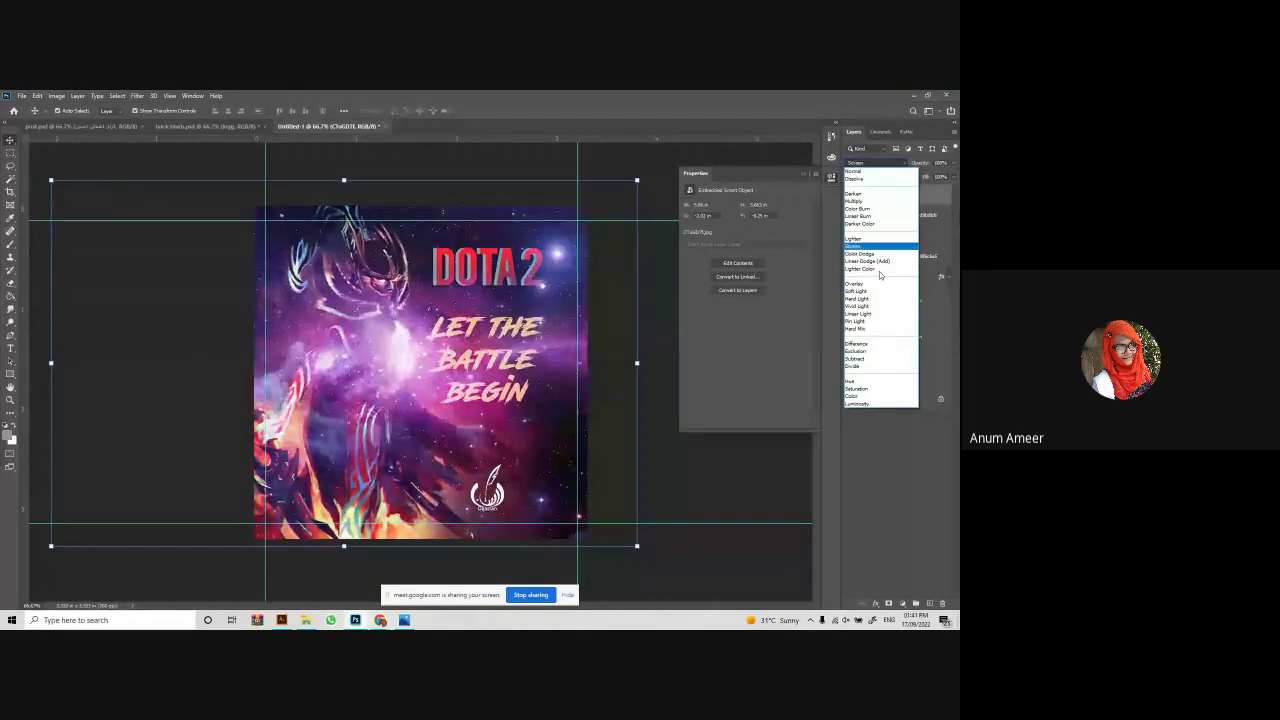
key(Up)
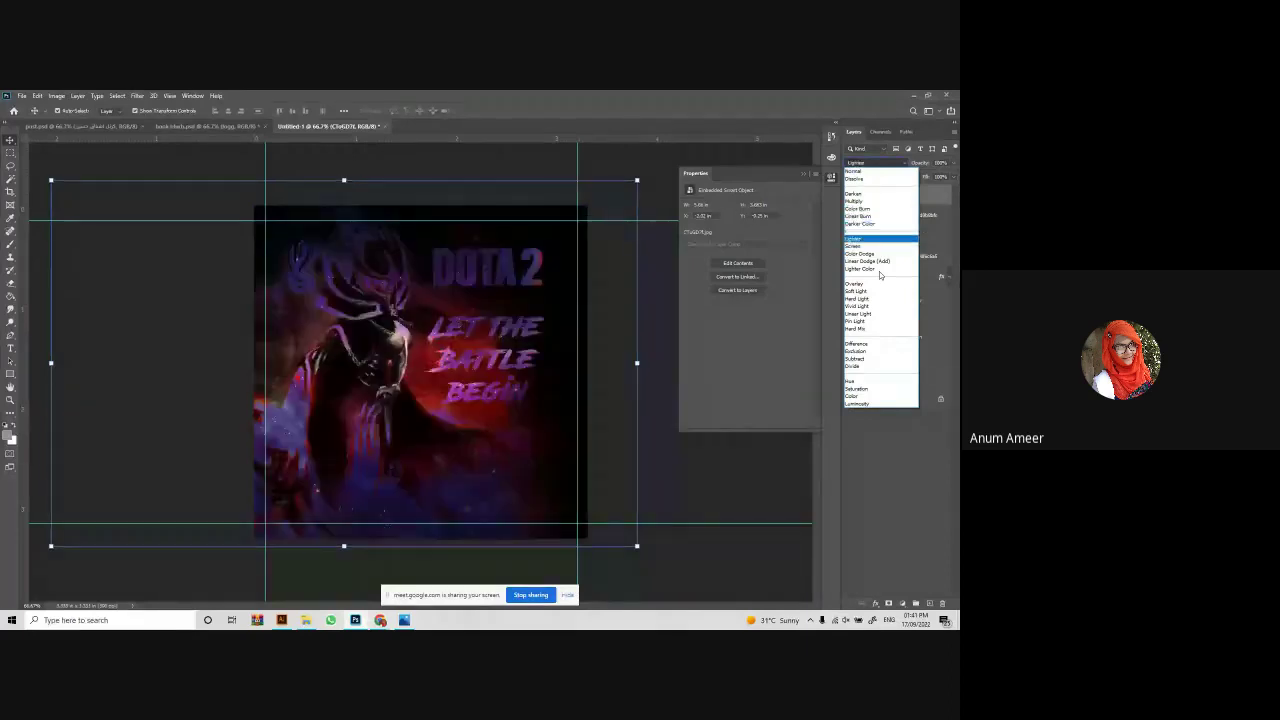
key(Down)
key(Down)
key(Down)
key(Down)
key(Down)
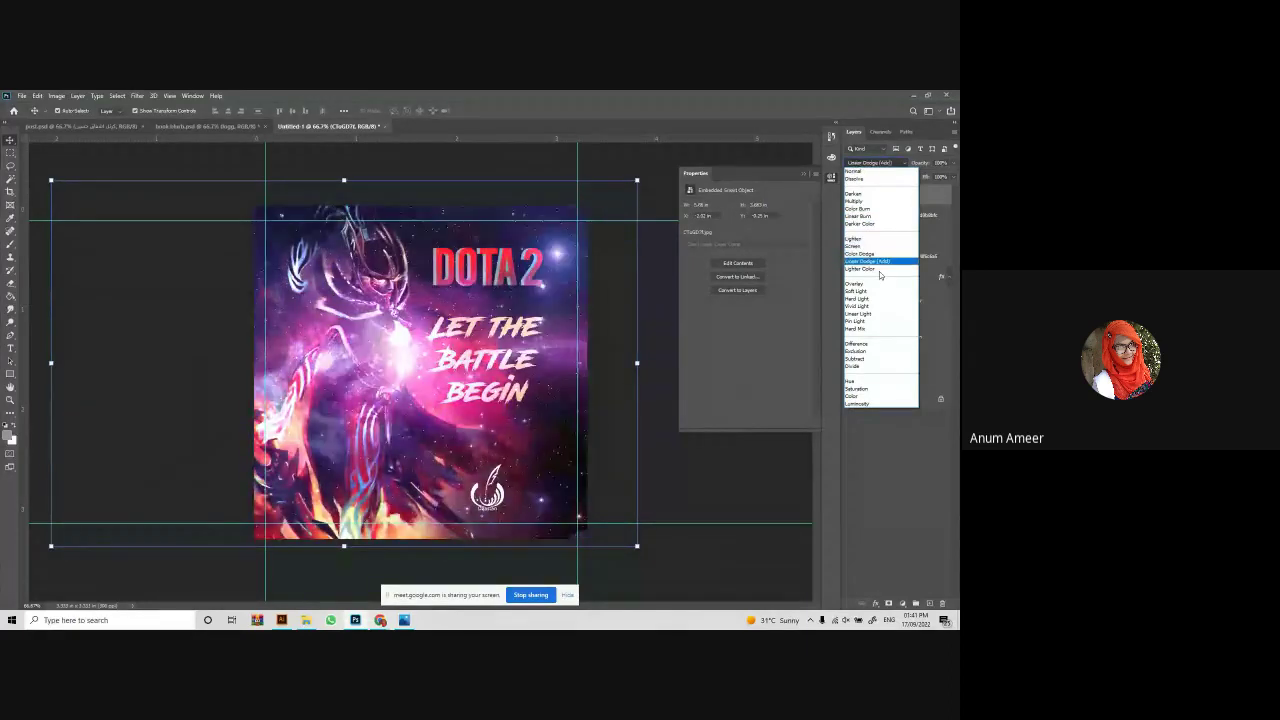
Preview the galaxy layer's remaining blend modes in order, from Soft Light through Pin Light, Divide and Saturation to Luminosity.
key(Down)
key(Down)
key(Down)
key(Down)
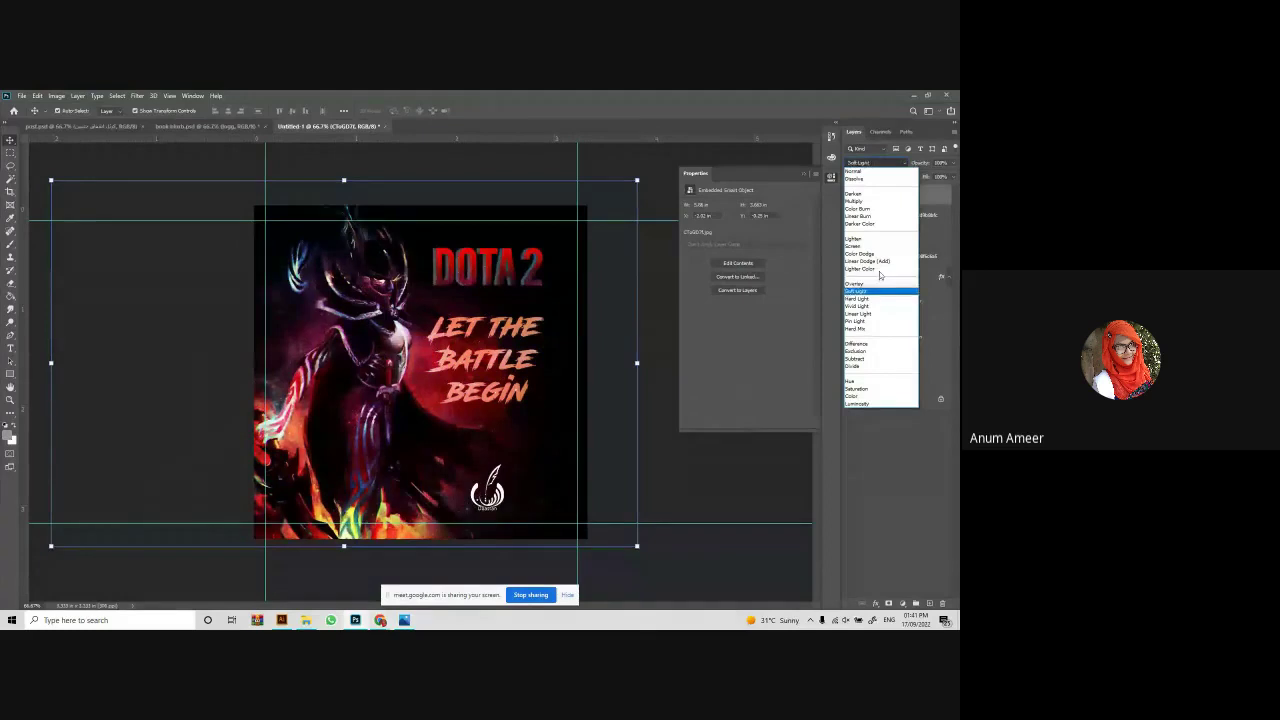
key(Down)
key(Down)
key(Down)
key(Down)
key(Down)
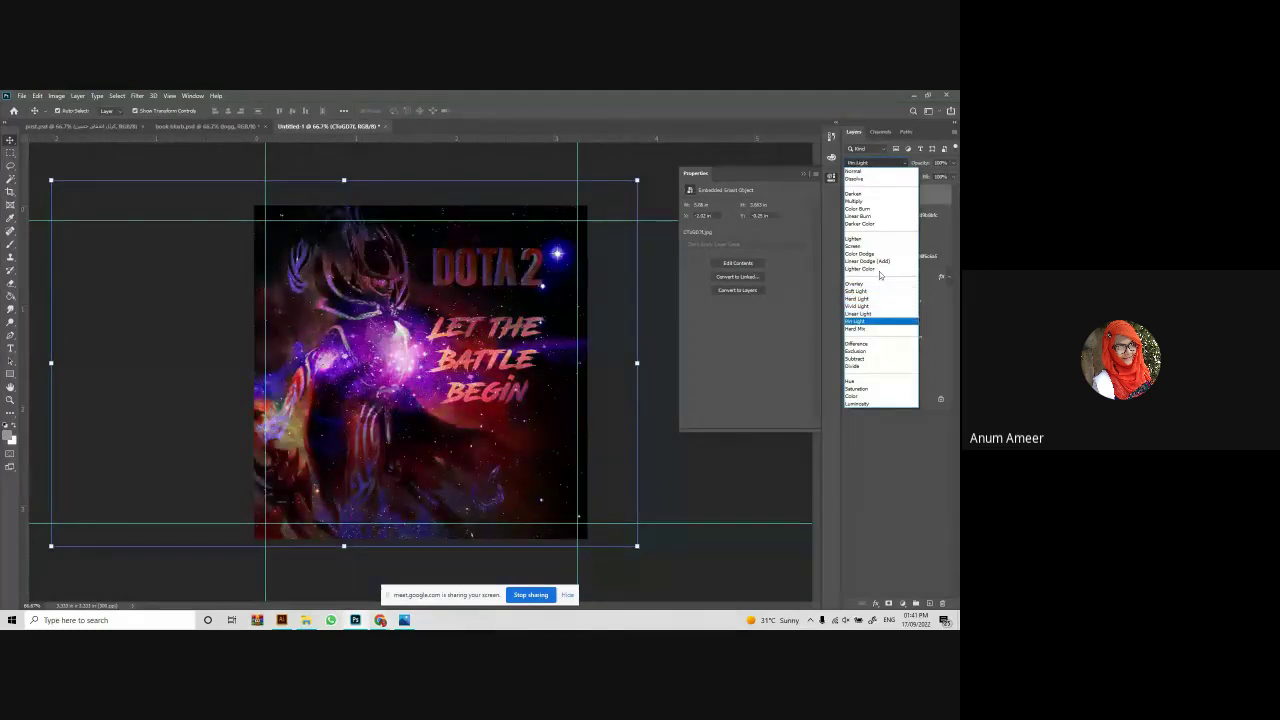
key(Down)
key(Down)
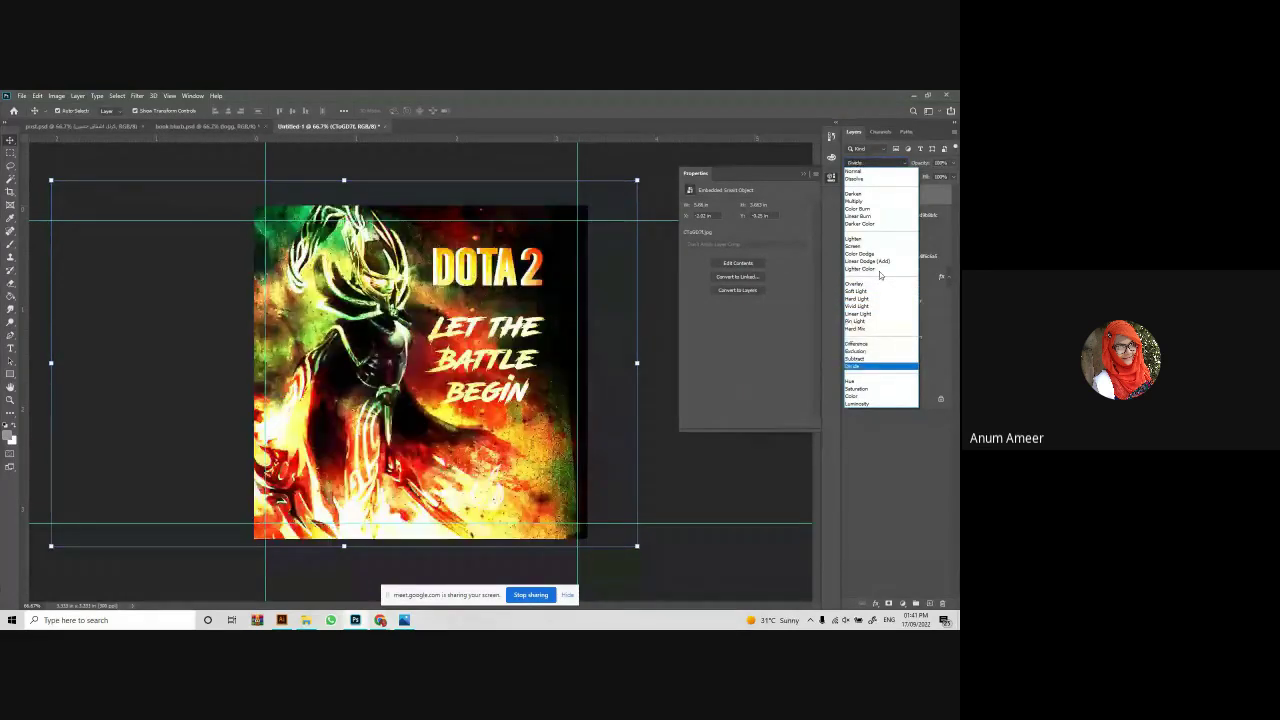
key(Down)
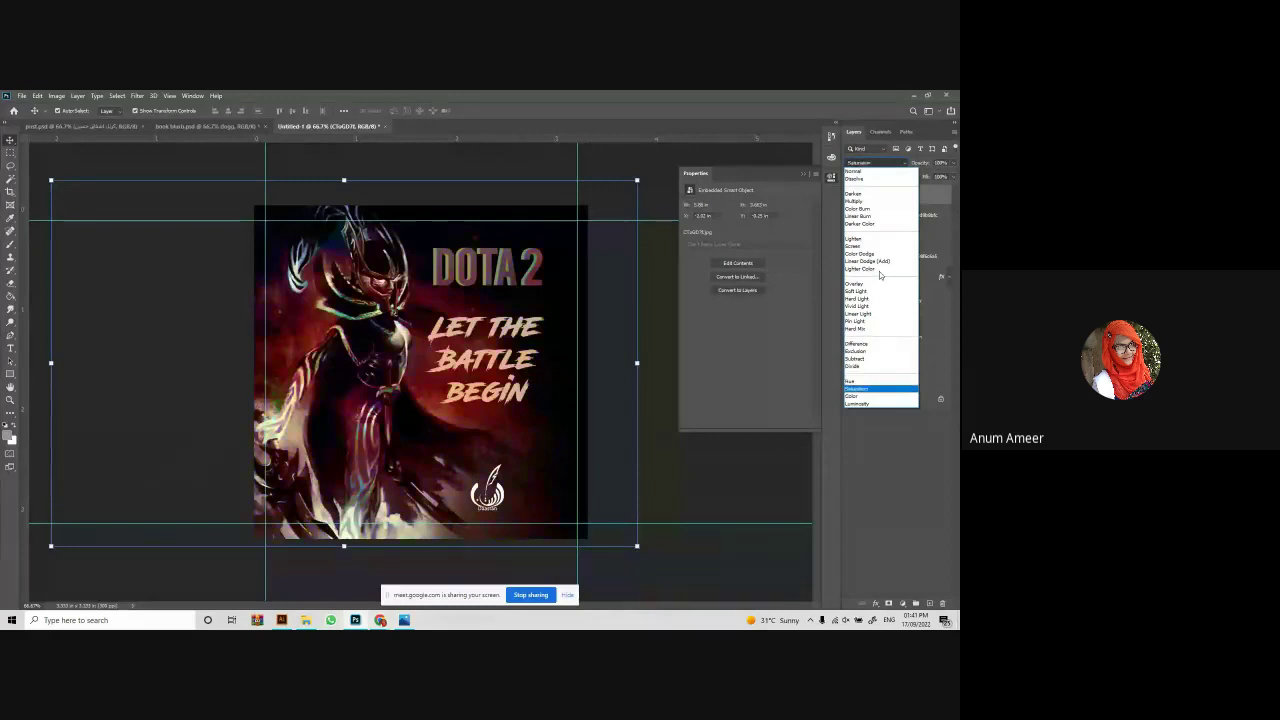
key(Down)
key(Down)
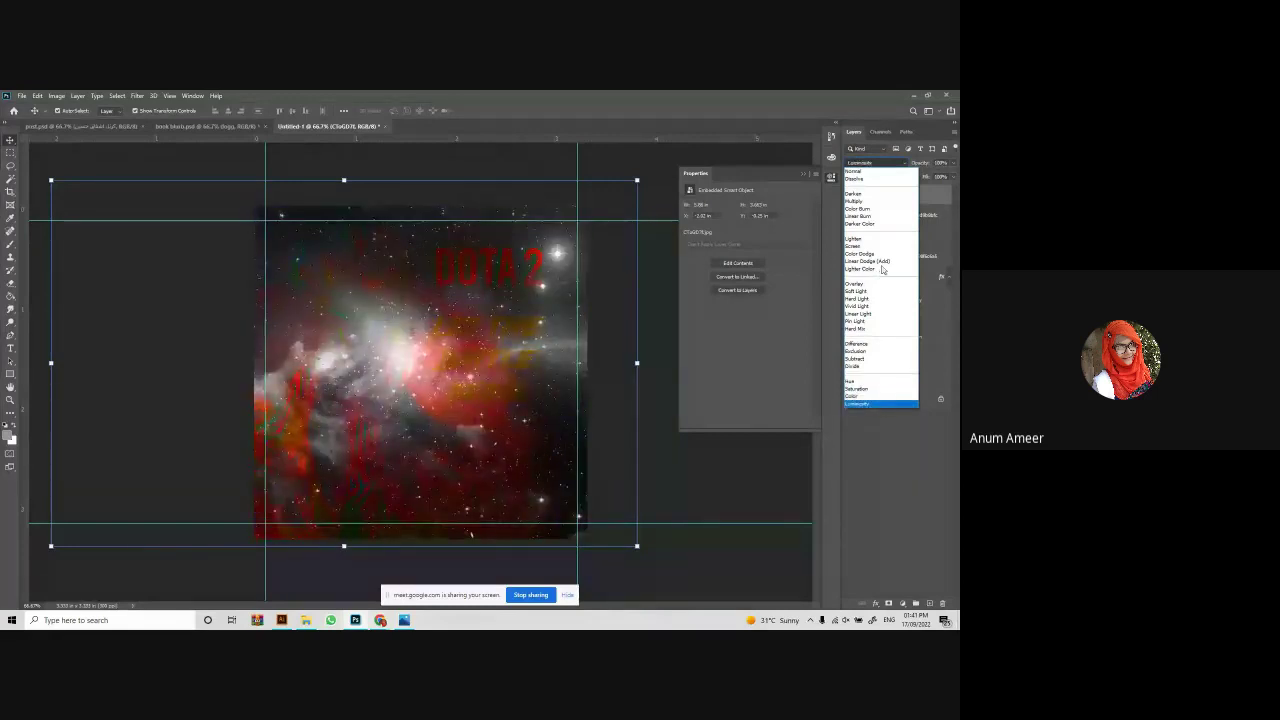
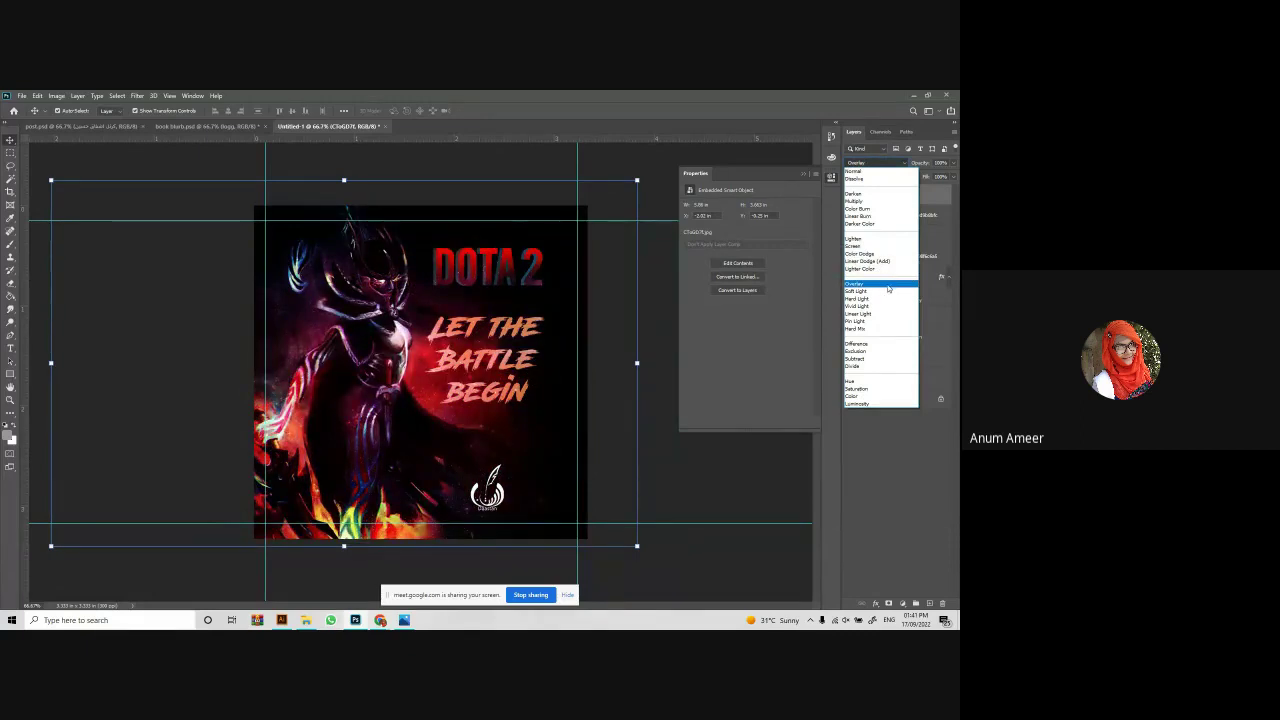
Set the galaxy layer's blend mode to Overlay and lower its opacity to about 50%.
click(888, 287)
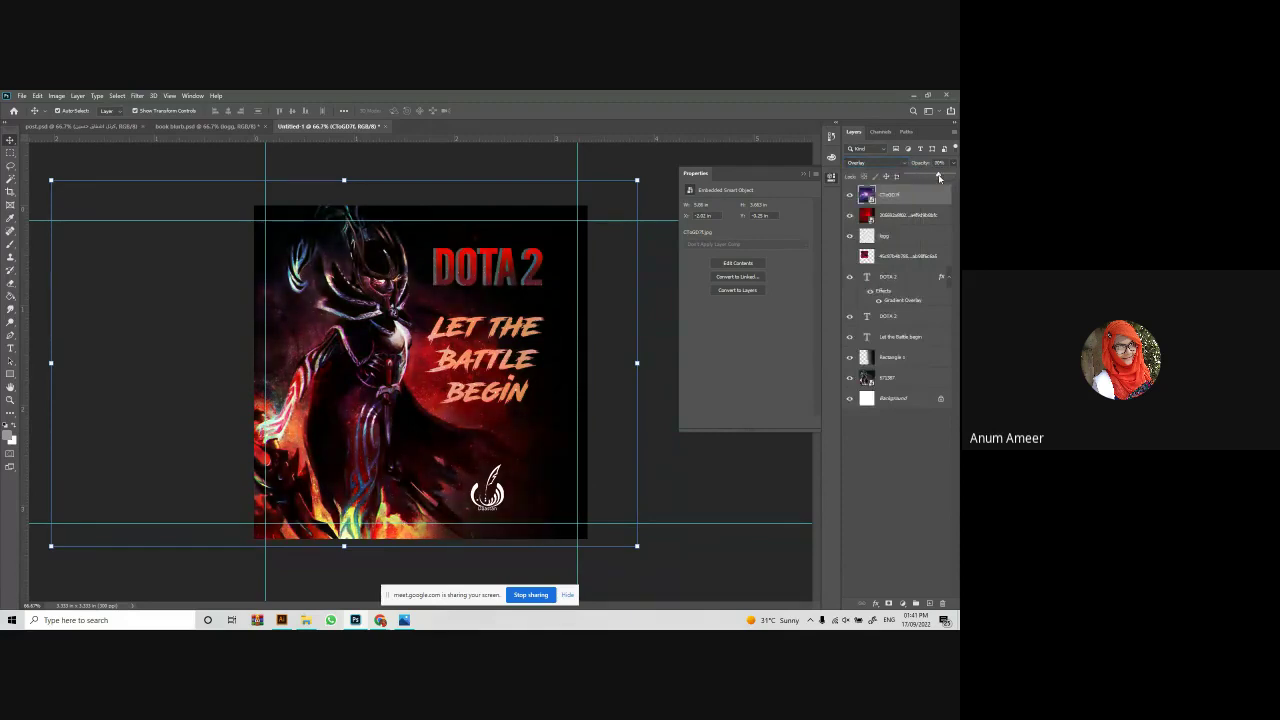
click(694, 497)
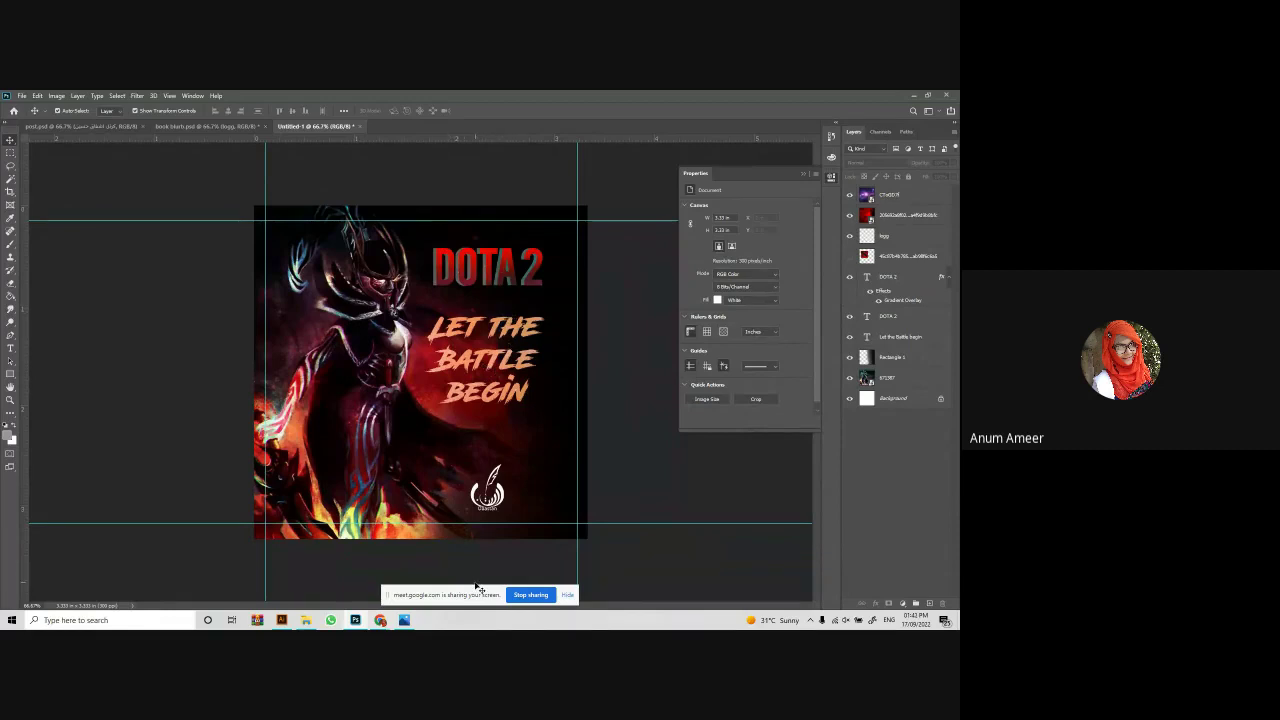
click(890, 194)
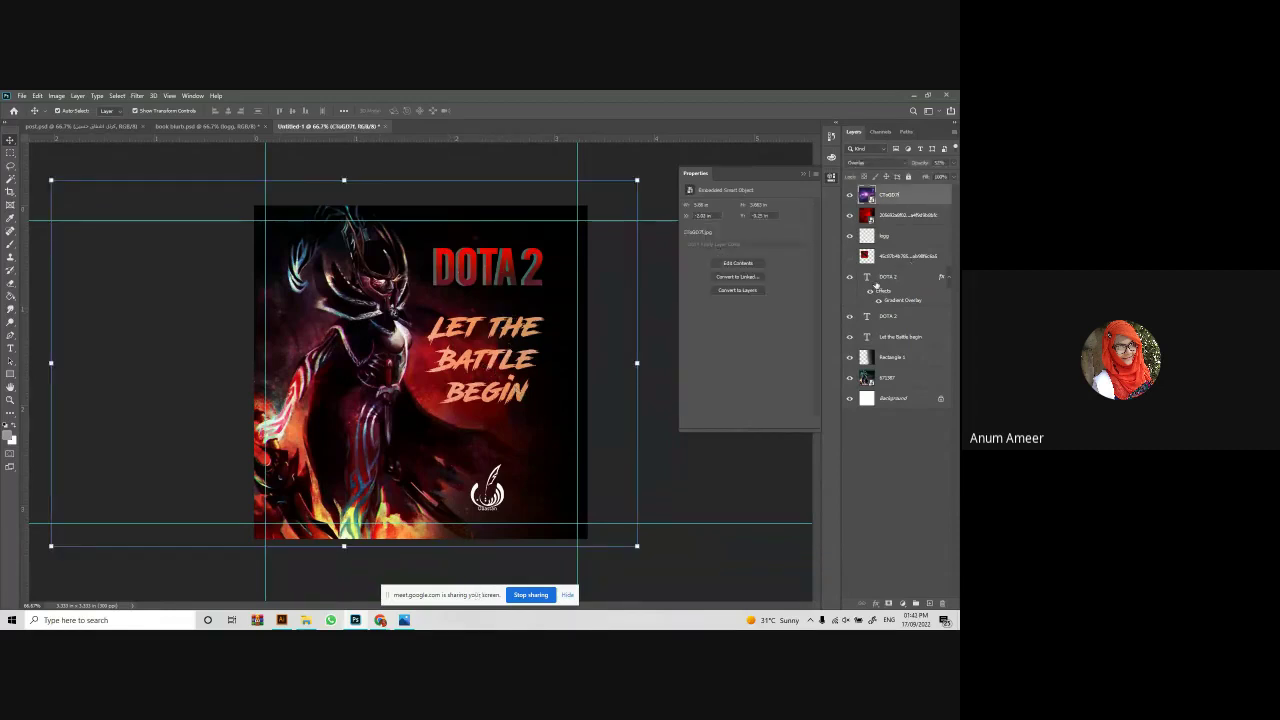
Nudge the "Let the Battle Begin" text layer slightly down, away from the DOTA 2 title.
click(897, 338)
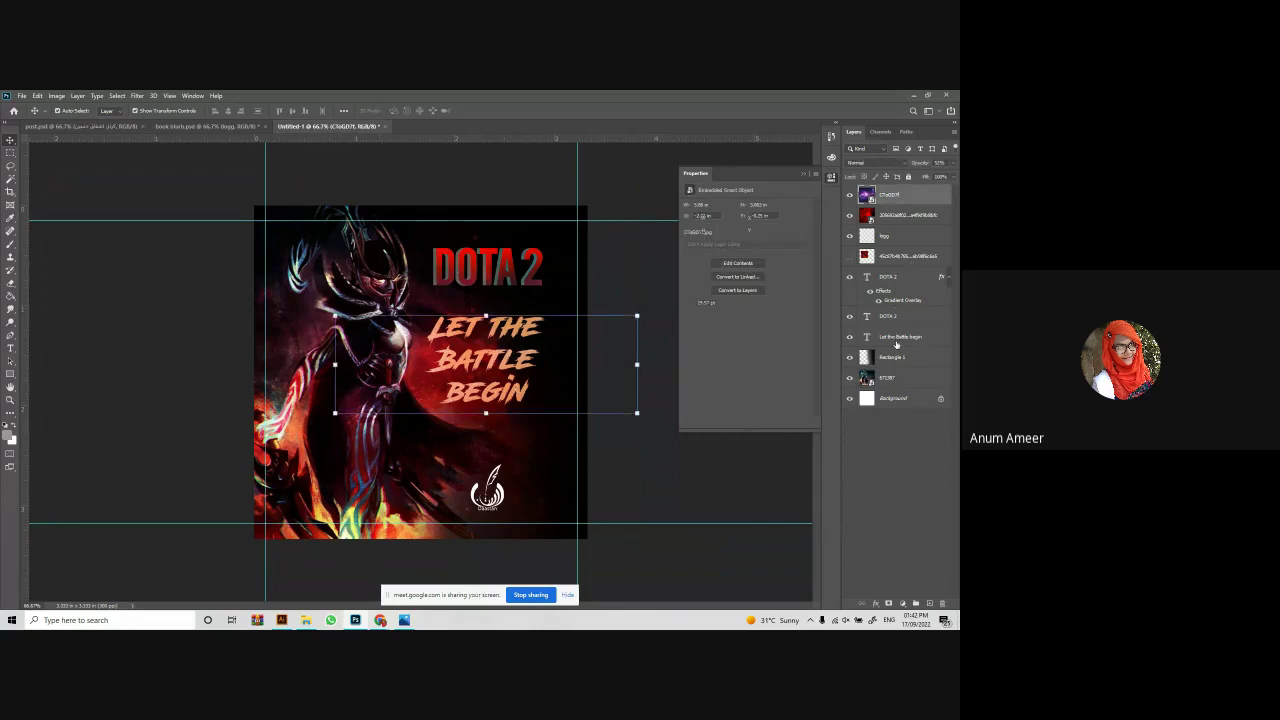
key(Down)
key(Down)
key(Down)
key(Down)
key(Down)
key(Down)
key(Down)
key(Down)
key(Down)
key(Down)
key(Down)
key(Down)
key(Down)
key(Down)
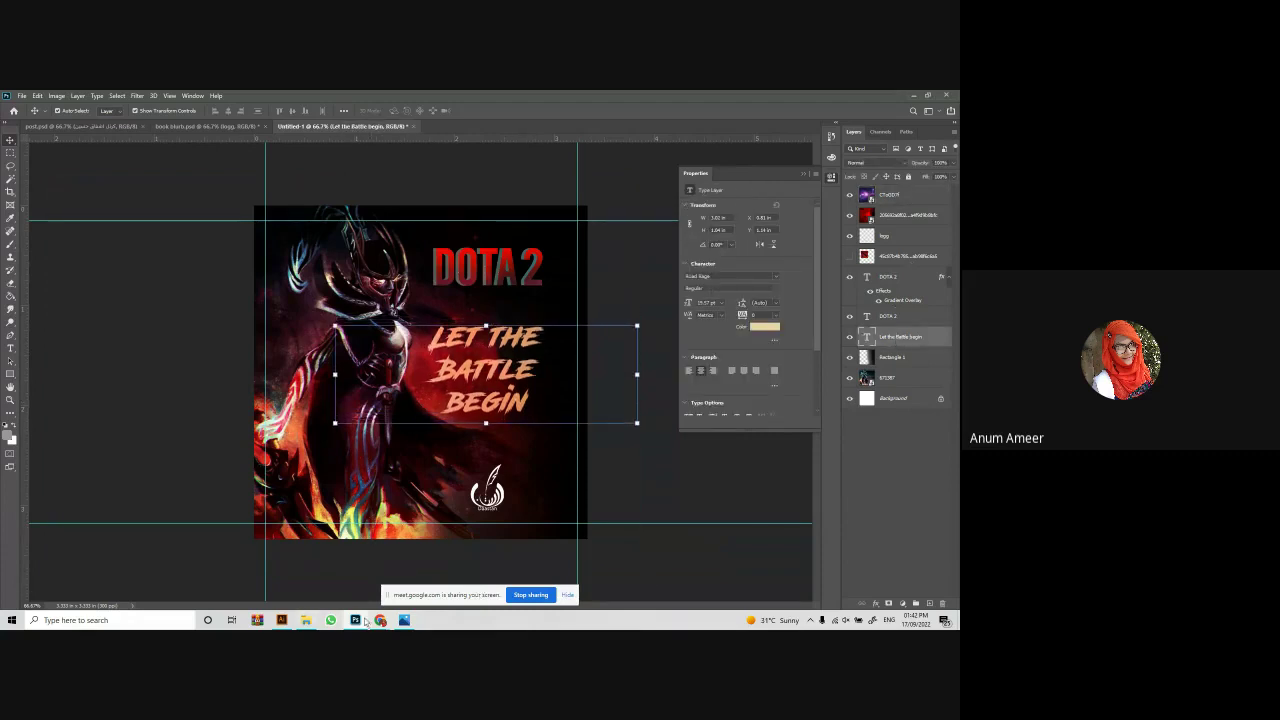
Switch to the Chrome image search and search Google Images for "fire png".
mouse_move(380, 620)
click(328, 575)
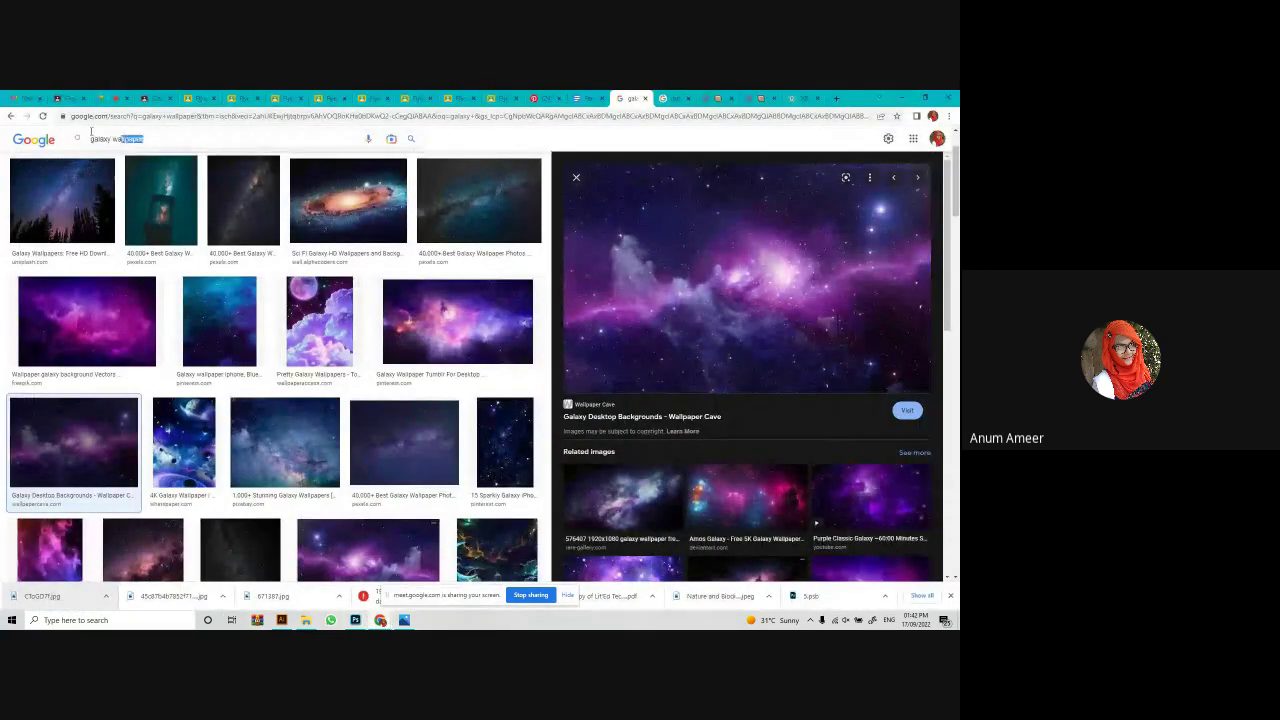
drag(91, 131, 89, 138)
key(BackSpace)
text(fire png)
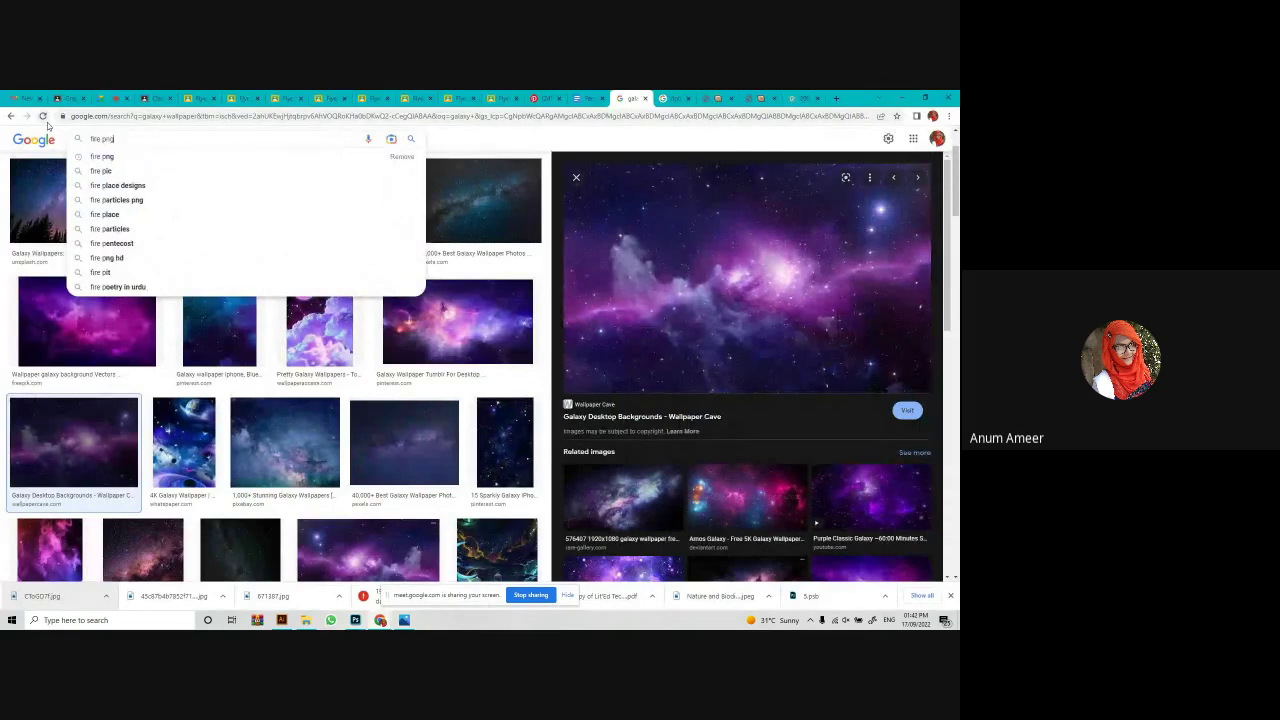
key(Return)
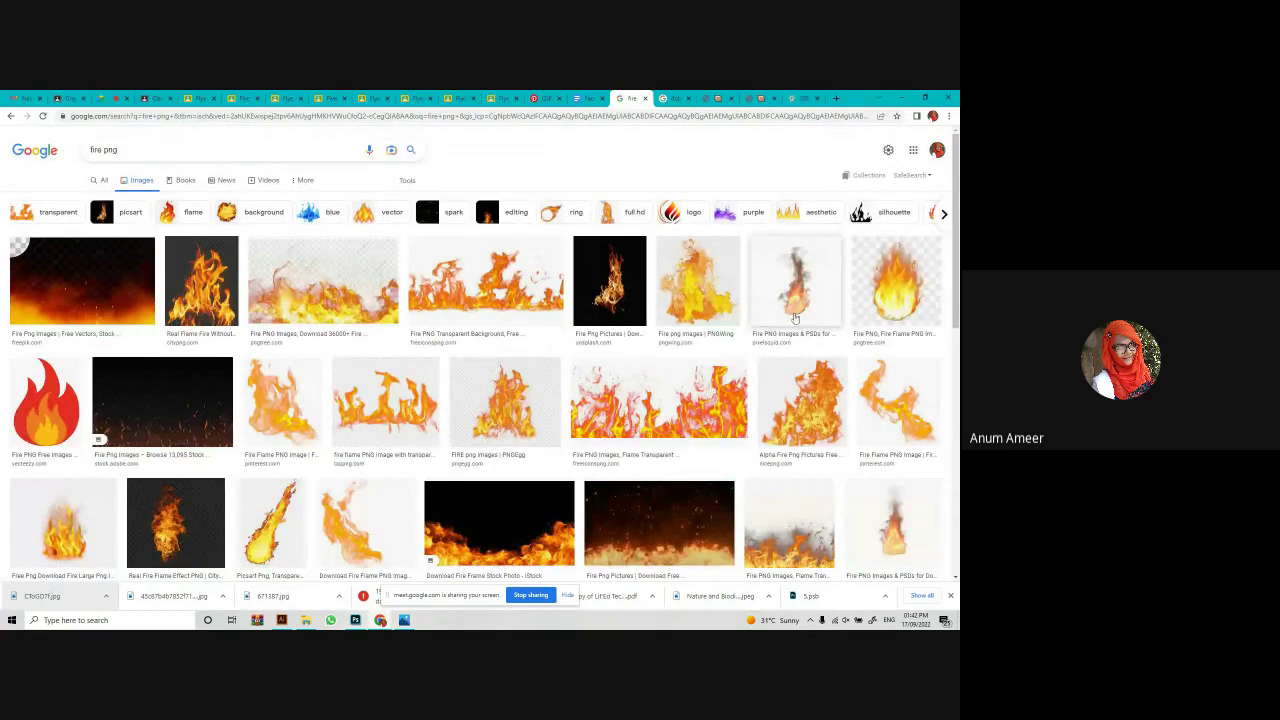
Open the Unsplash page behind the "Fire Png Pictures" image result showing embers above flames.
scroll(597, 506, down, 1)
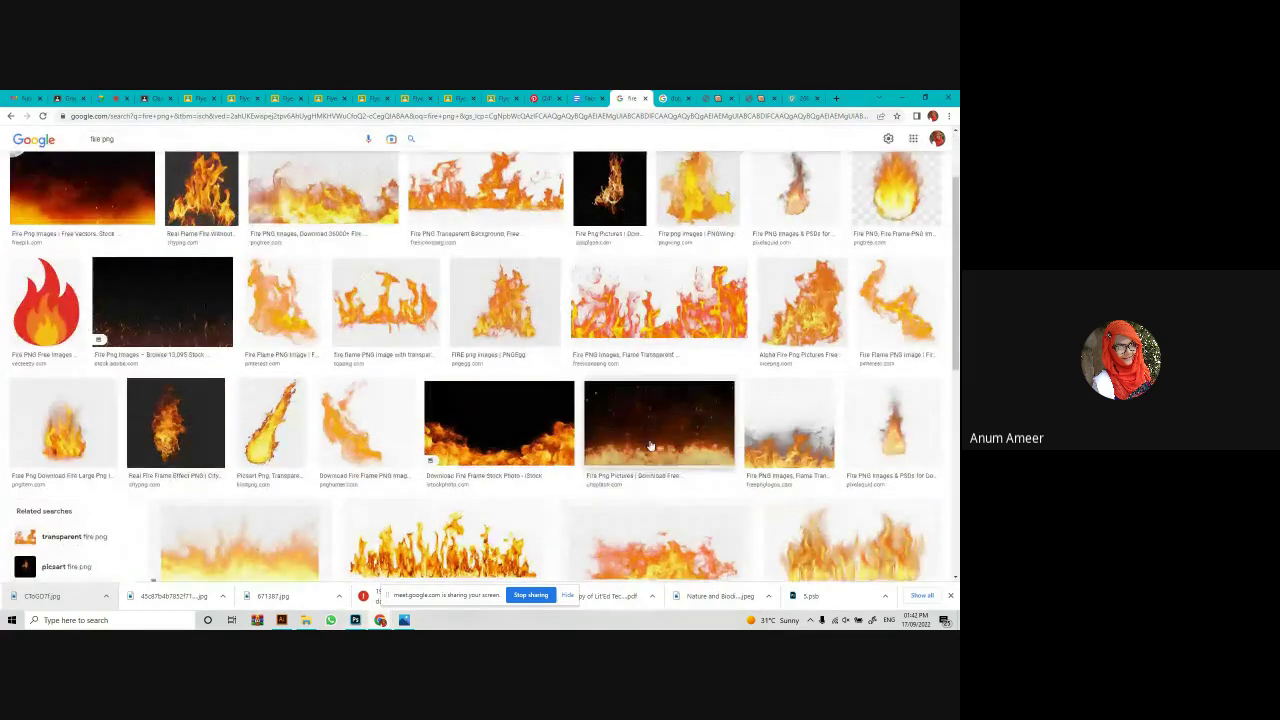
click(605, 490)
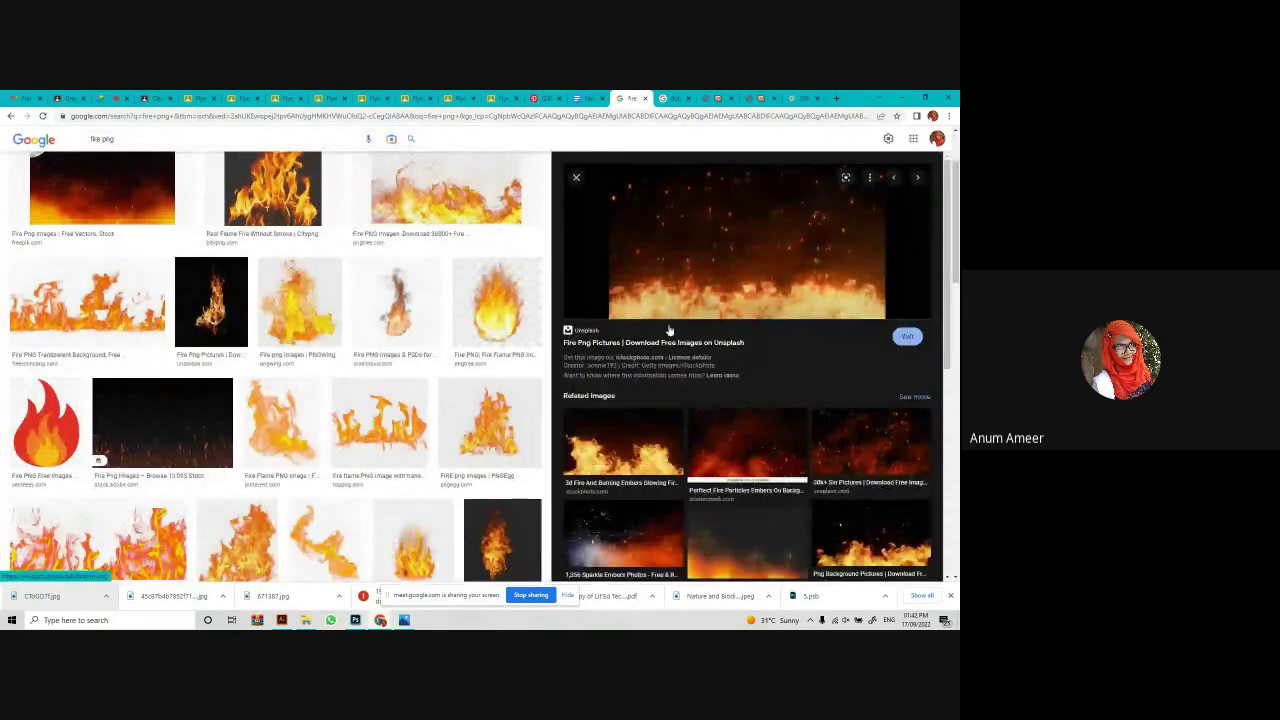
click(699, 266)
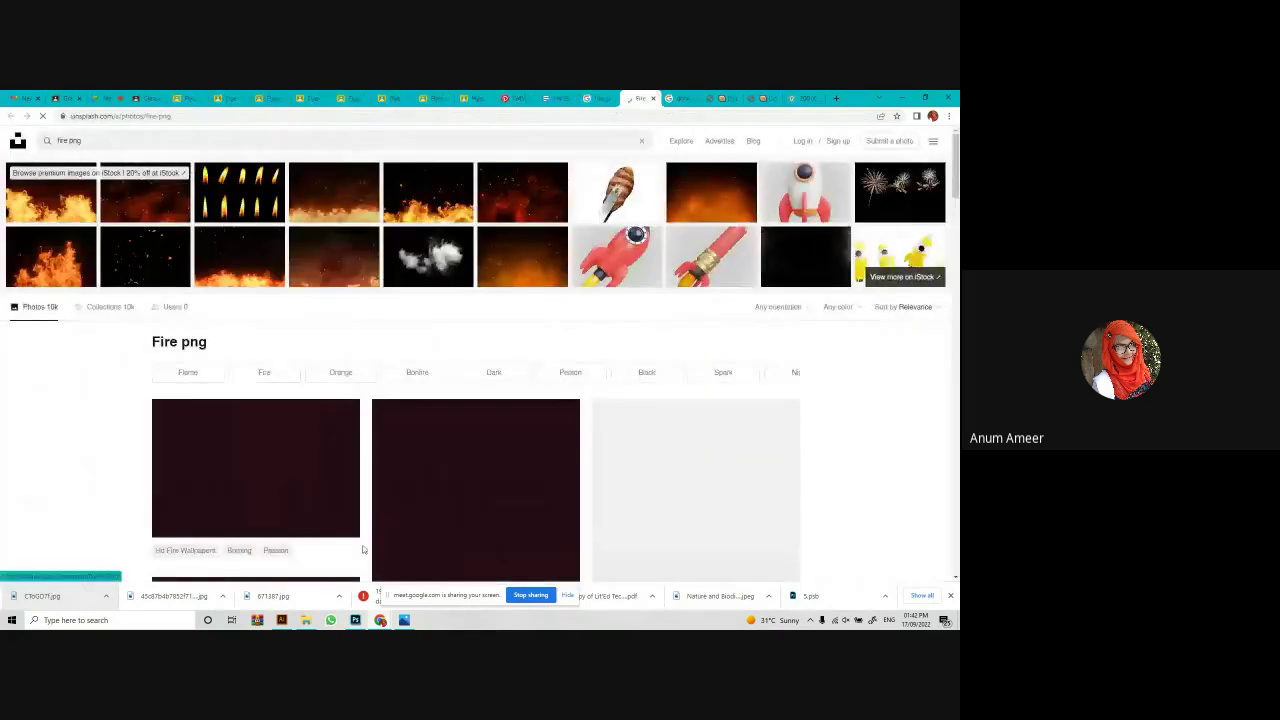
Find the portrait Unsplash photo of tall orange flames with sparks on black and download it for free.
scroll(350, 532, down, 10)
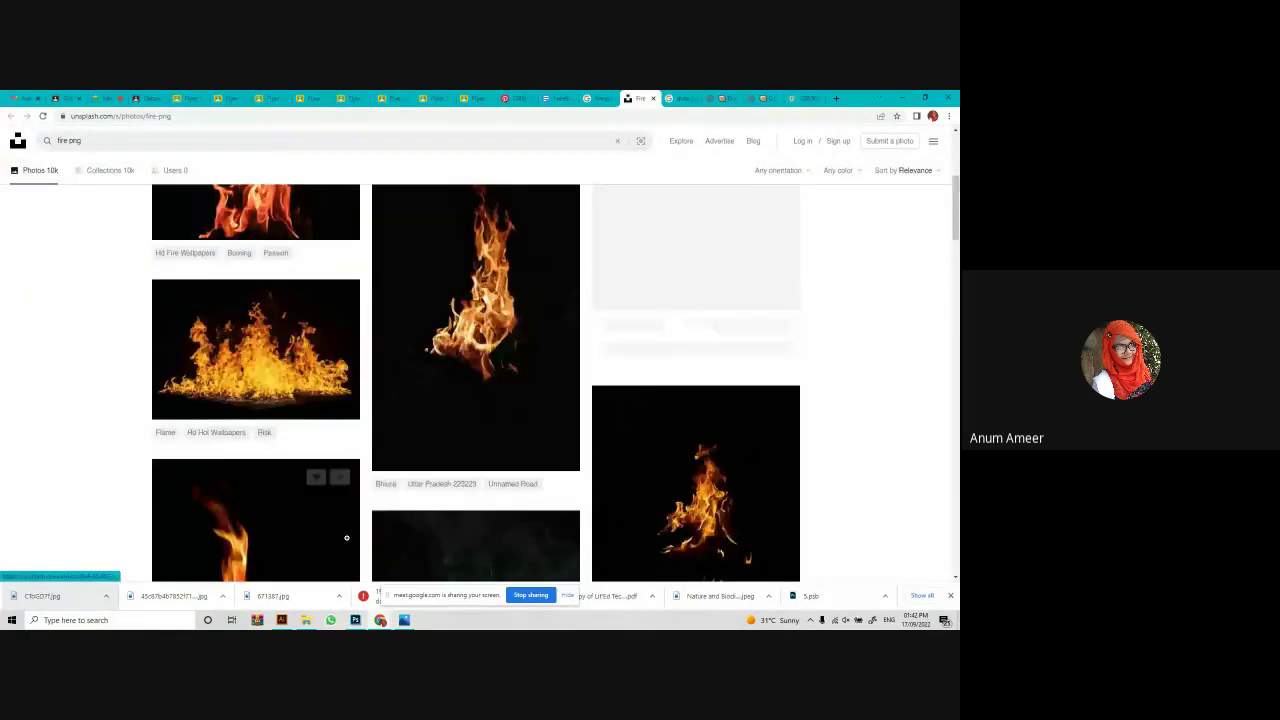
scroll(342, 542, down, 10)
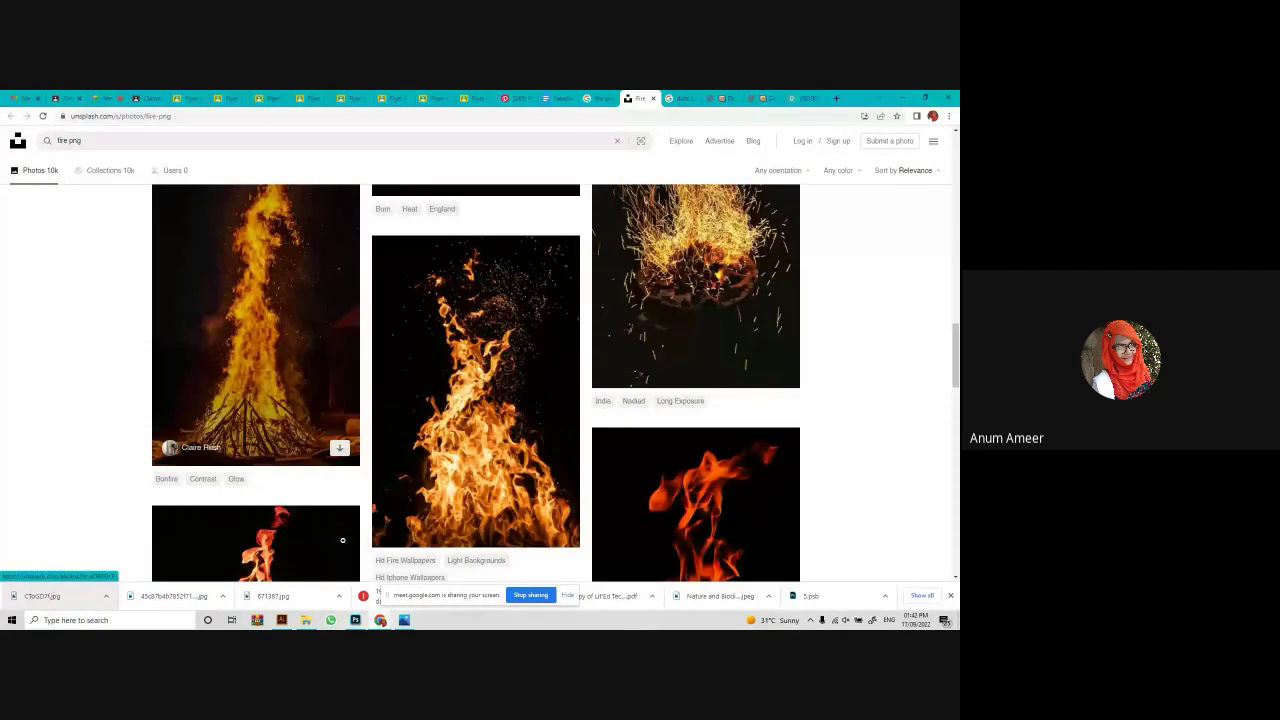
scroll(451, 400, down, 2)
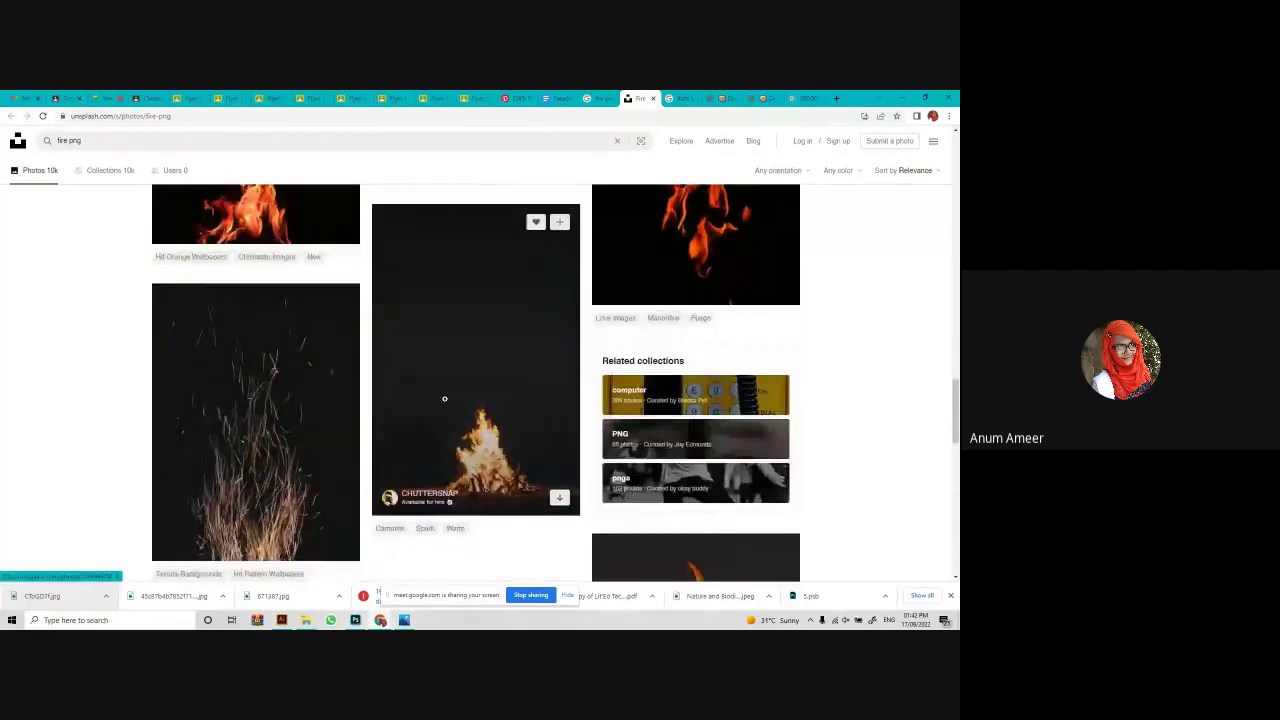
scroll(504, 412, up, 4)
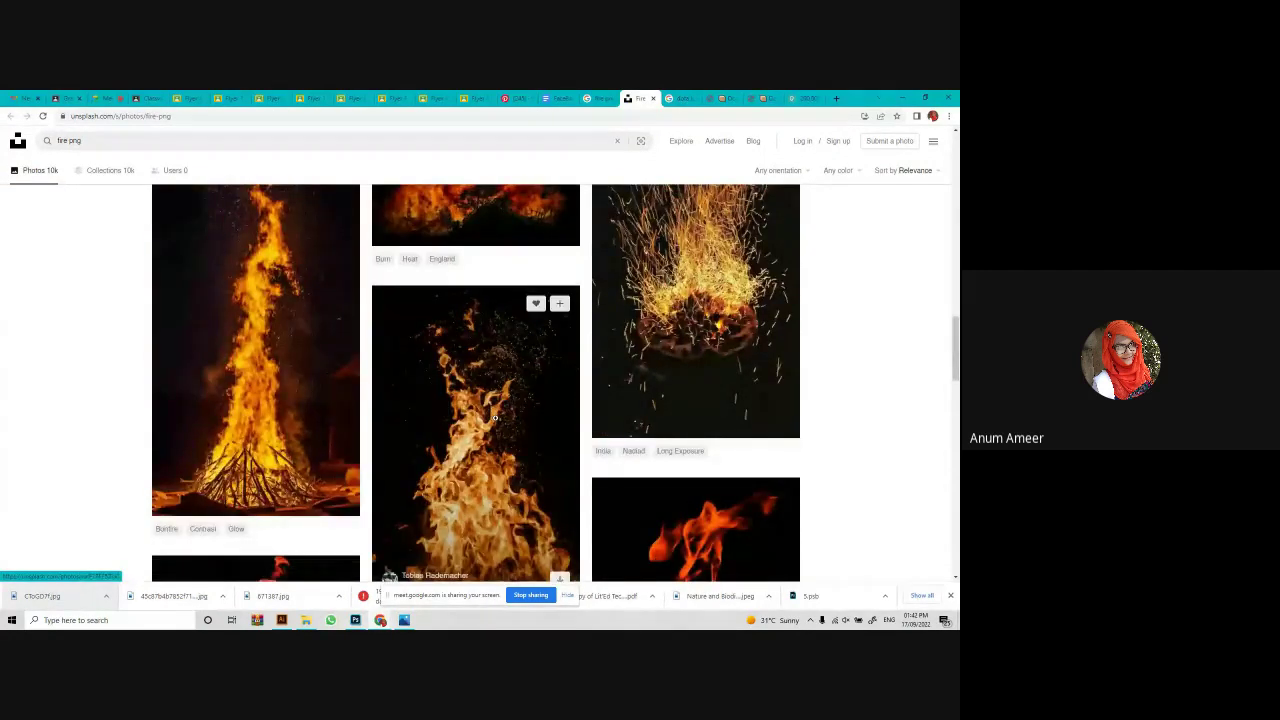
click(494, 418)
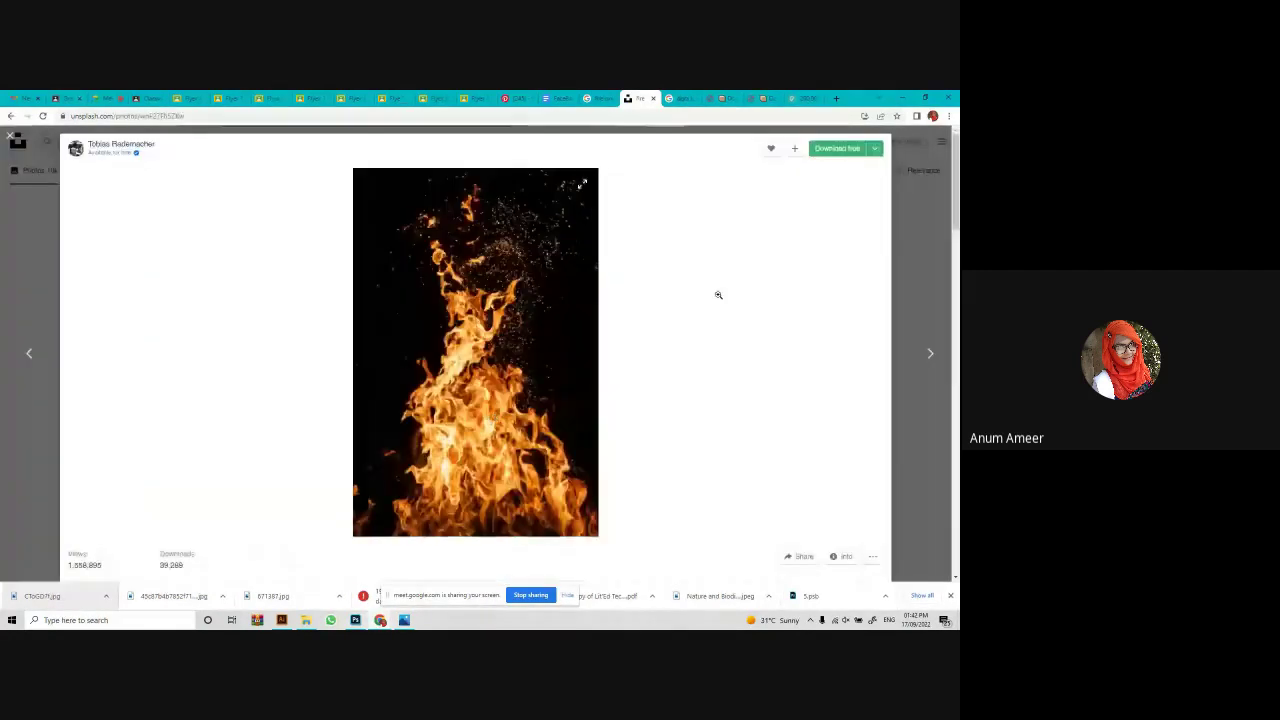
click(834, 150)
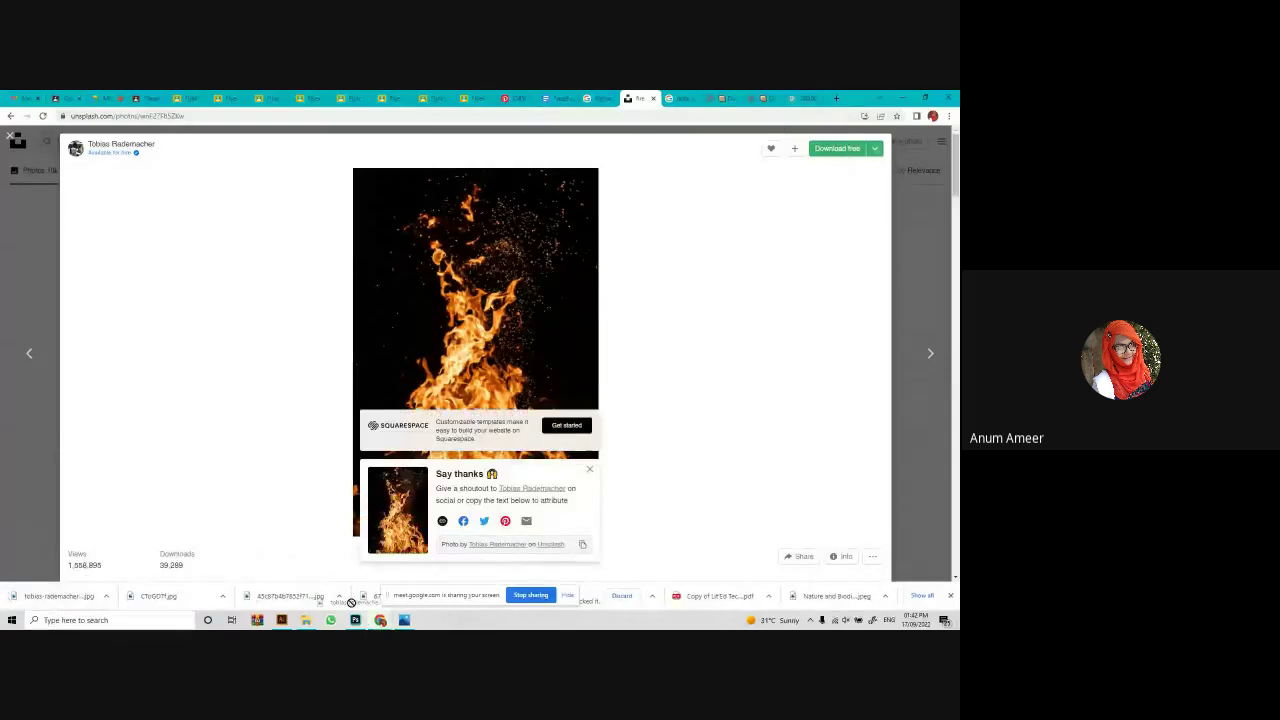
Place the downloaded fire photo in the Photoshop post, enlarged to cover the canvas, and move its layer above the galaxy layer.
click(355, 619)
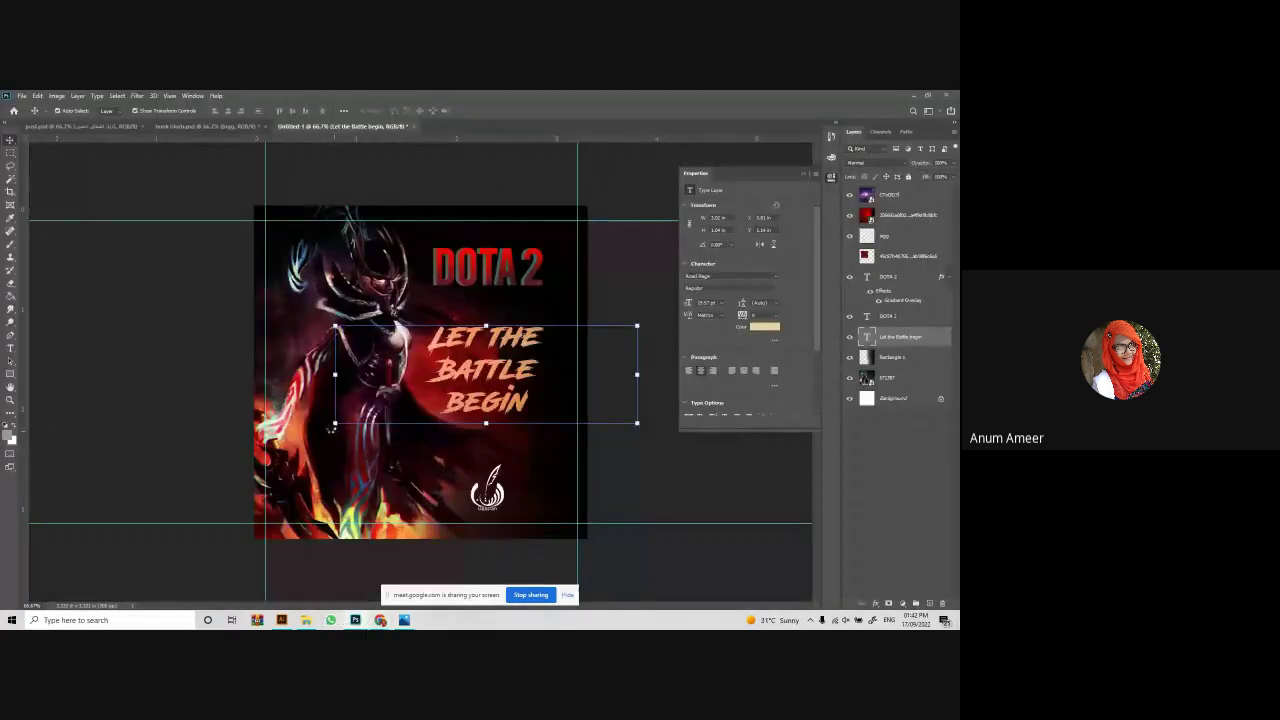
drag(333, 427, 340, 420)
drag(531, 374, 610, 372)
drag(310, 374, 163, 371)
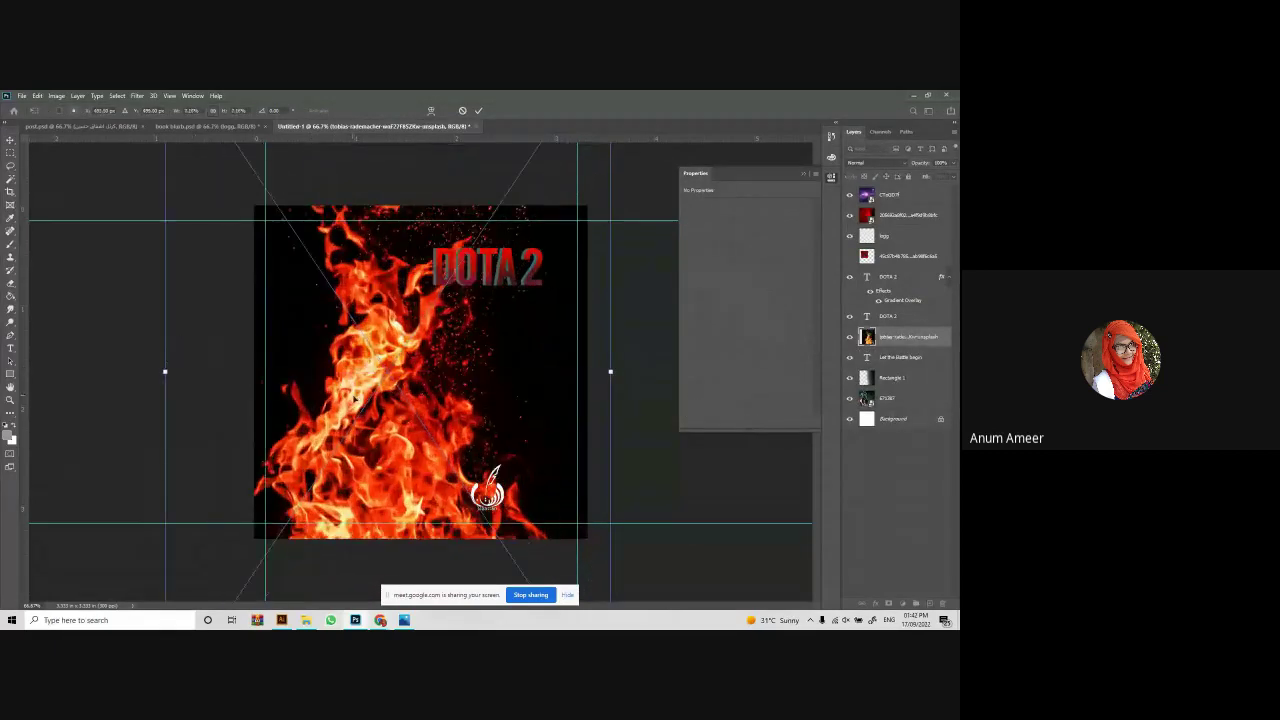
drag(375, 414, 420, 373)
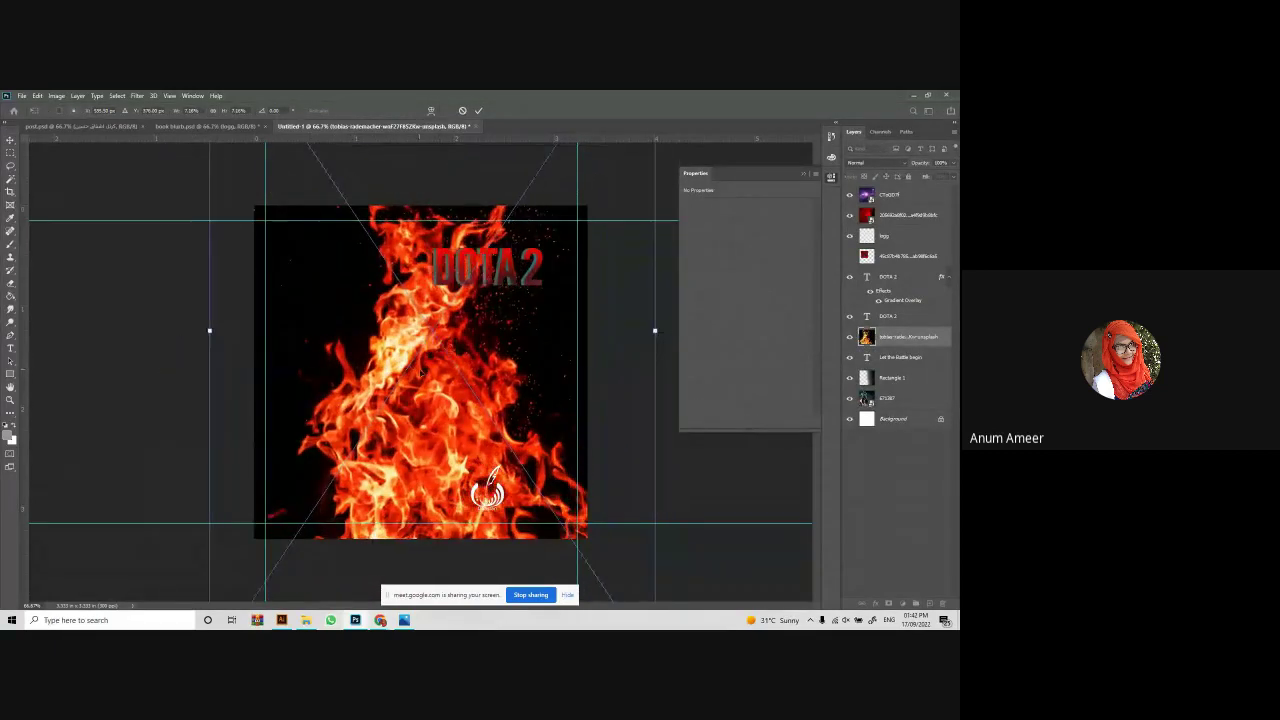
click(479, 111)
drag(897, 338, 878, 196)
Preview the fire layer's blend modes in order, from Multiply through Color Dodge to Soft Light.
click(857, 162)
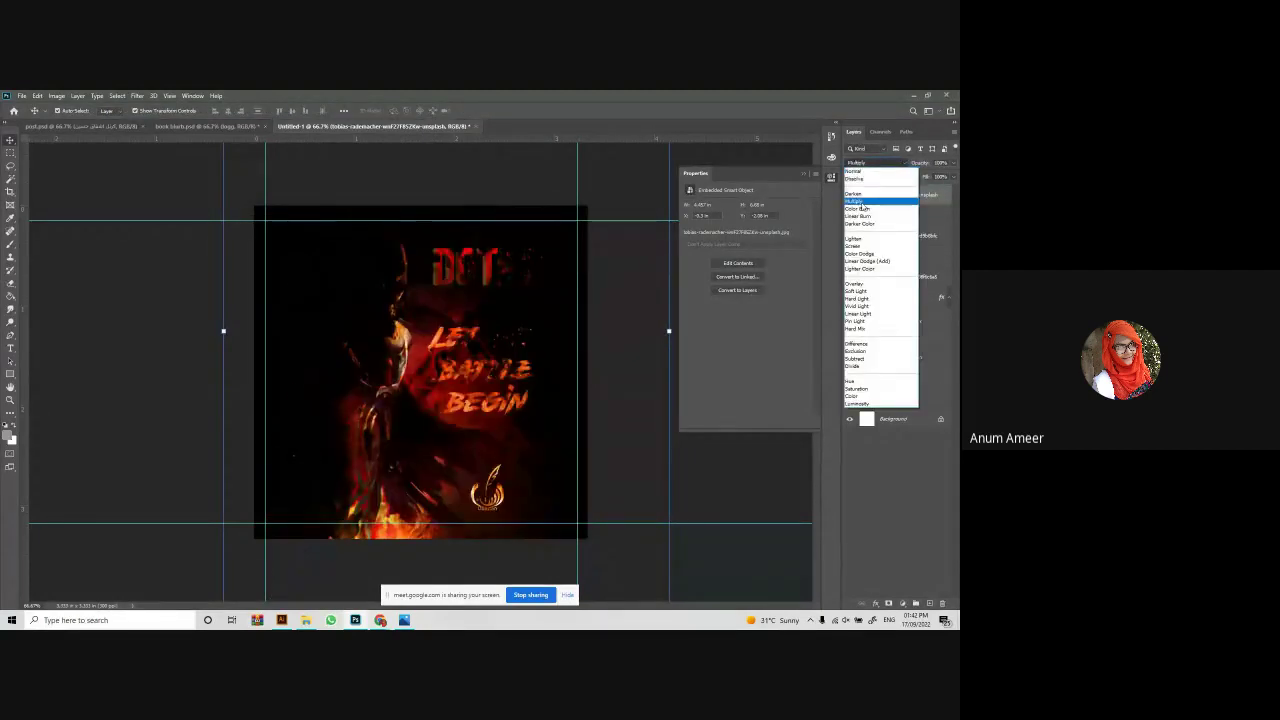
key(Down)
key(Down)
key(Down)
key(Down)
key(Down)
key(Down)
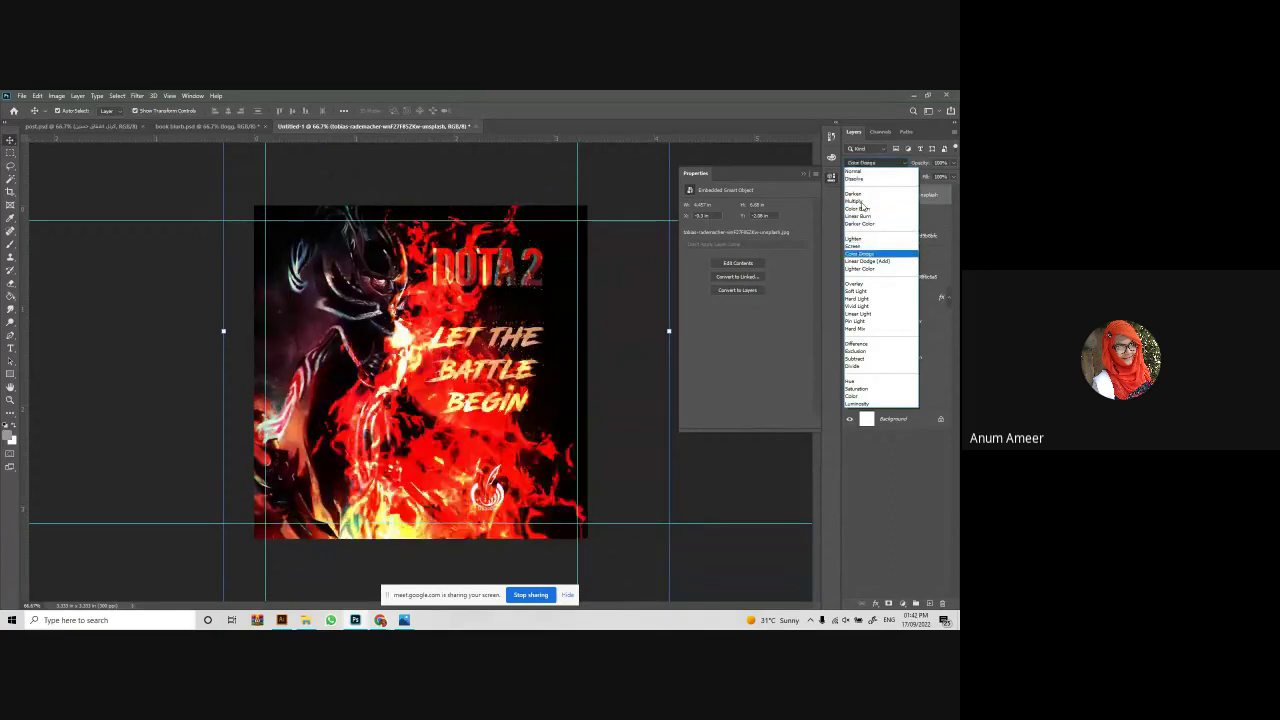
key(Down)
key(Down)
key(Down)
key(Down)
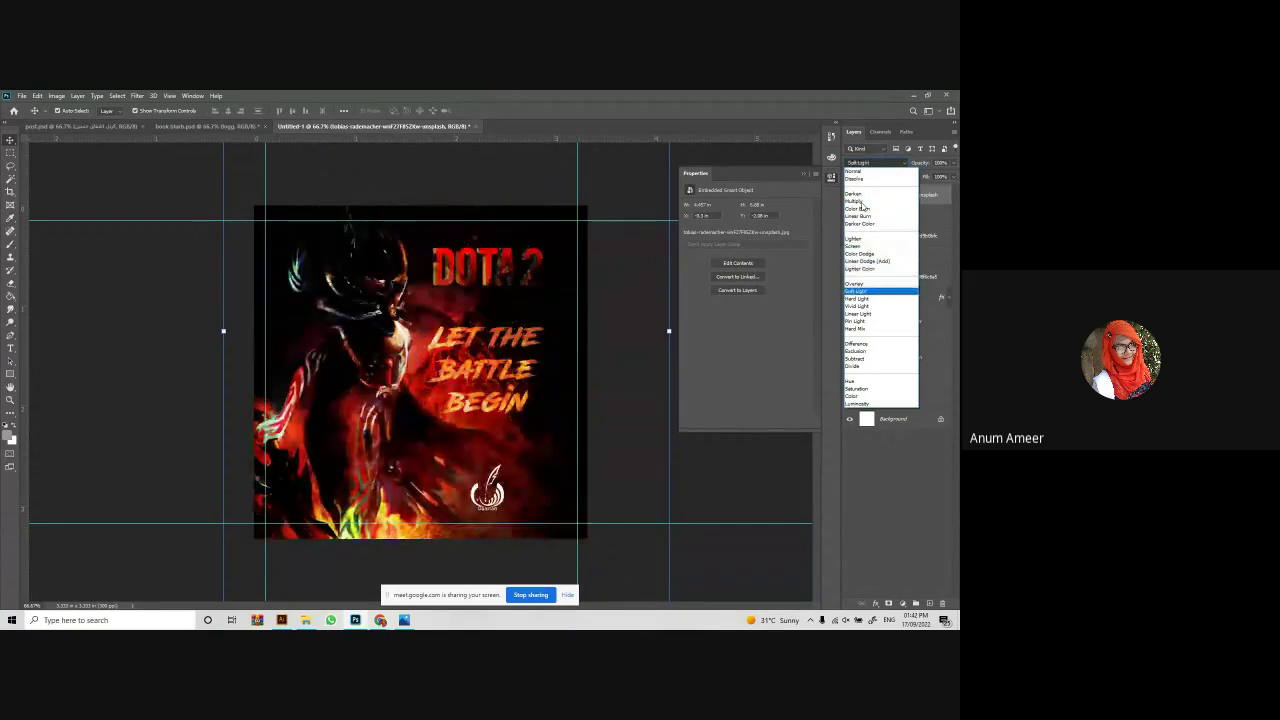
Compare the fire layer's remaining blend modes, including Hard Mix, Luminosity and Vivid Light, and set it to Soft Light.
key(Down)
key(Down)
key(Down)
key(Down)
key(Down)
key(Down)
key(Down)
key(Down)
key(Down)
key(Down)
key(Down)
key(Down)
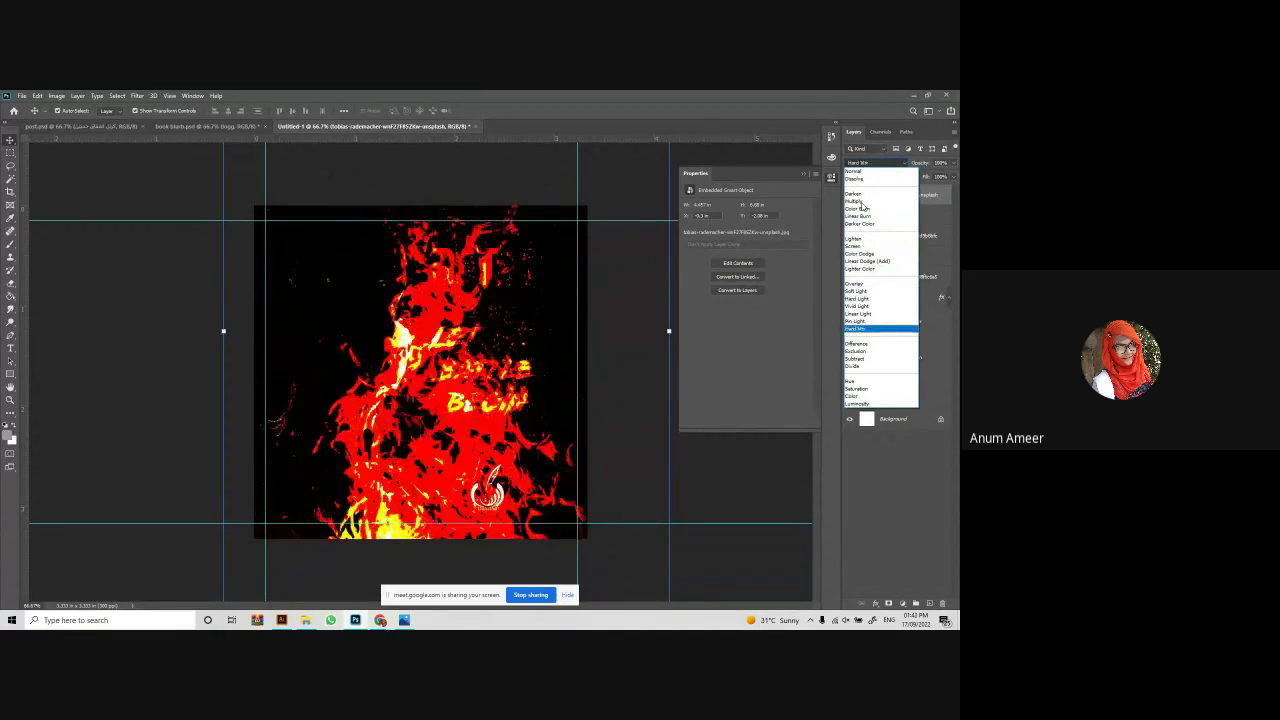
key(Up)
key(Up)
key(Up)
key(Up)
key(Up)
key(Up)
key(Up)
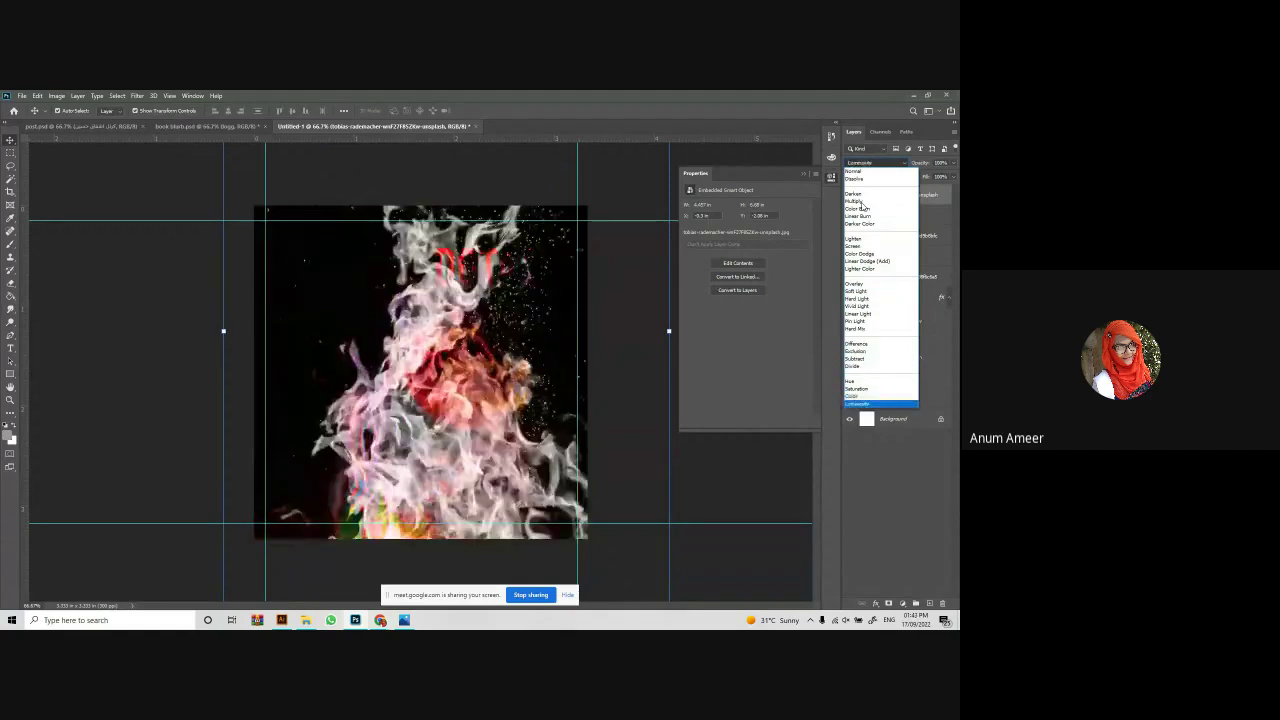
key(Up)
key(Up)
key(Up)
key(Up)
key(Up)
key(Up)
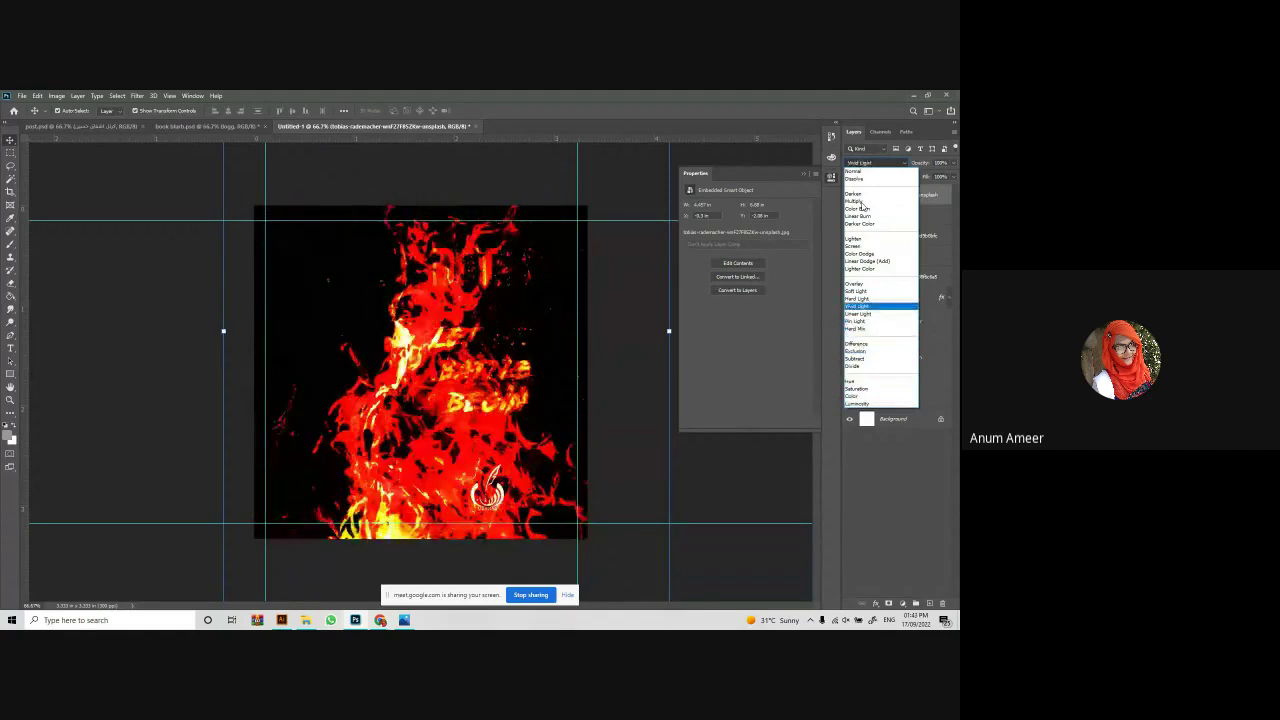
key(Down)
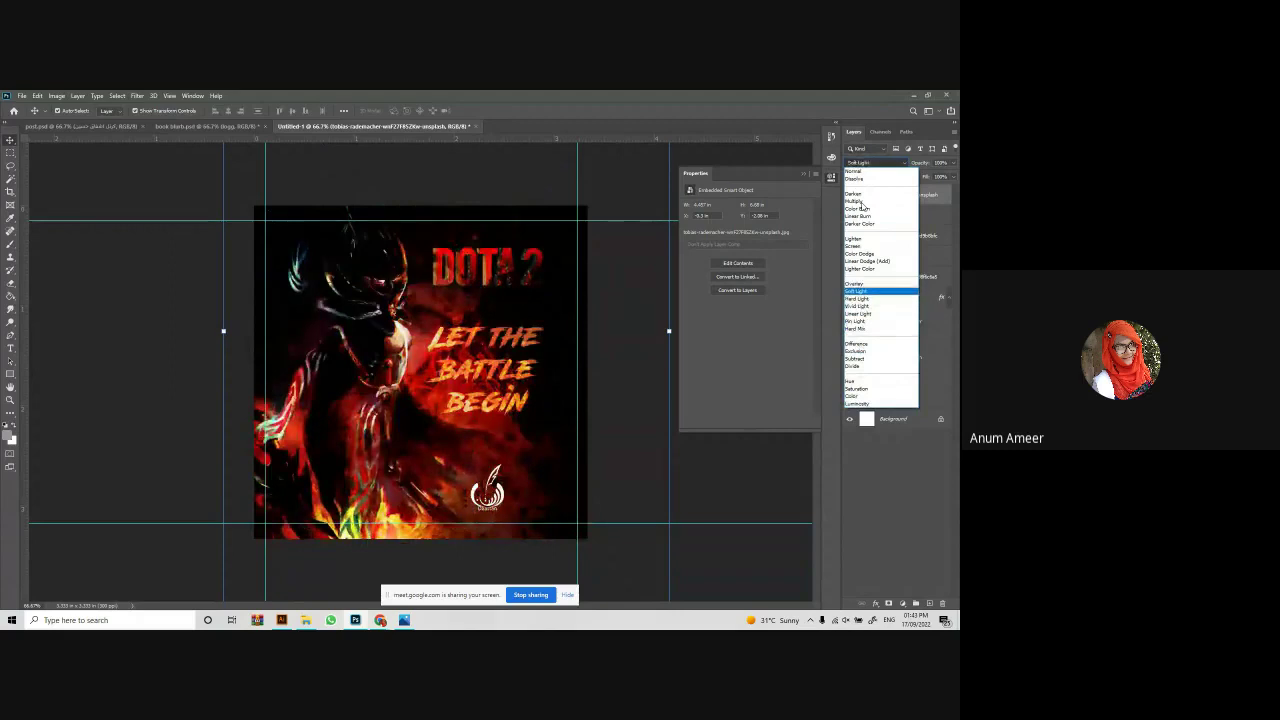
key(Return)
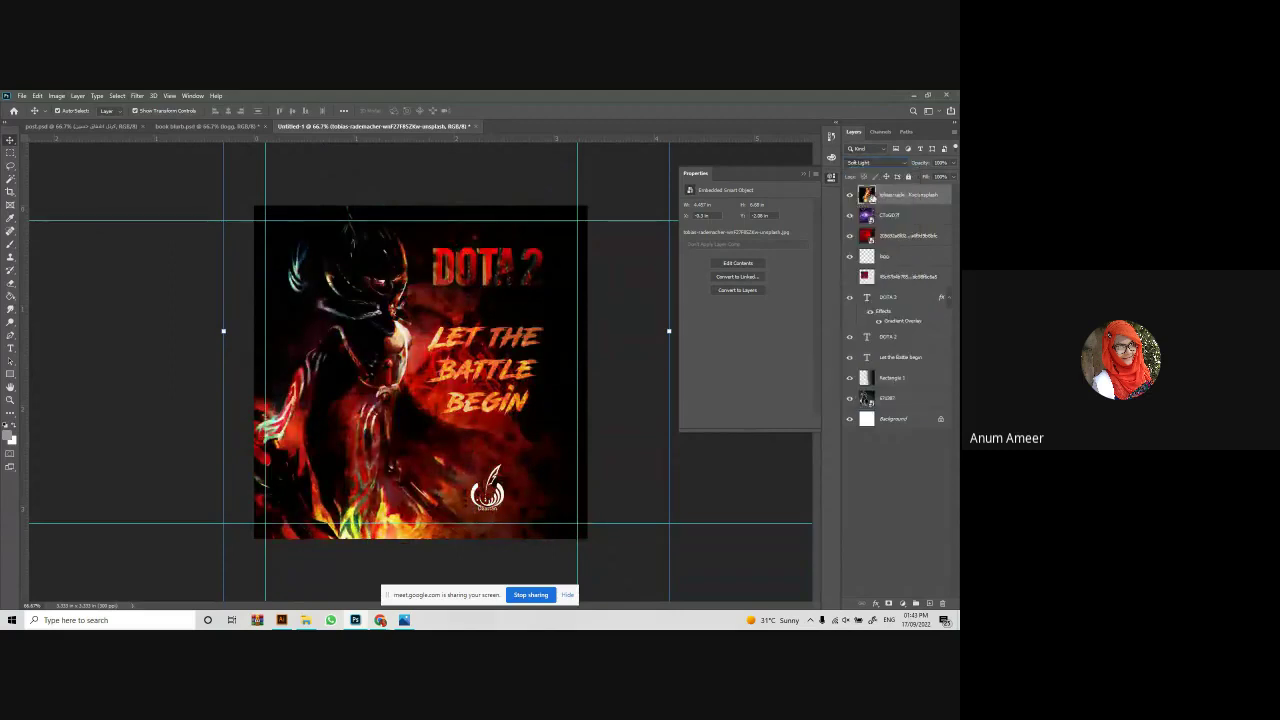
Try the fire layer directly beneath the tagline text layer, and return it to the top of the layer stack.
drag(901, 197, 907, 348)
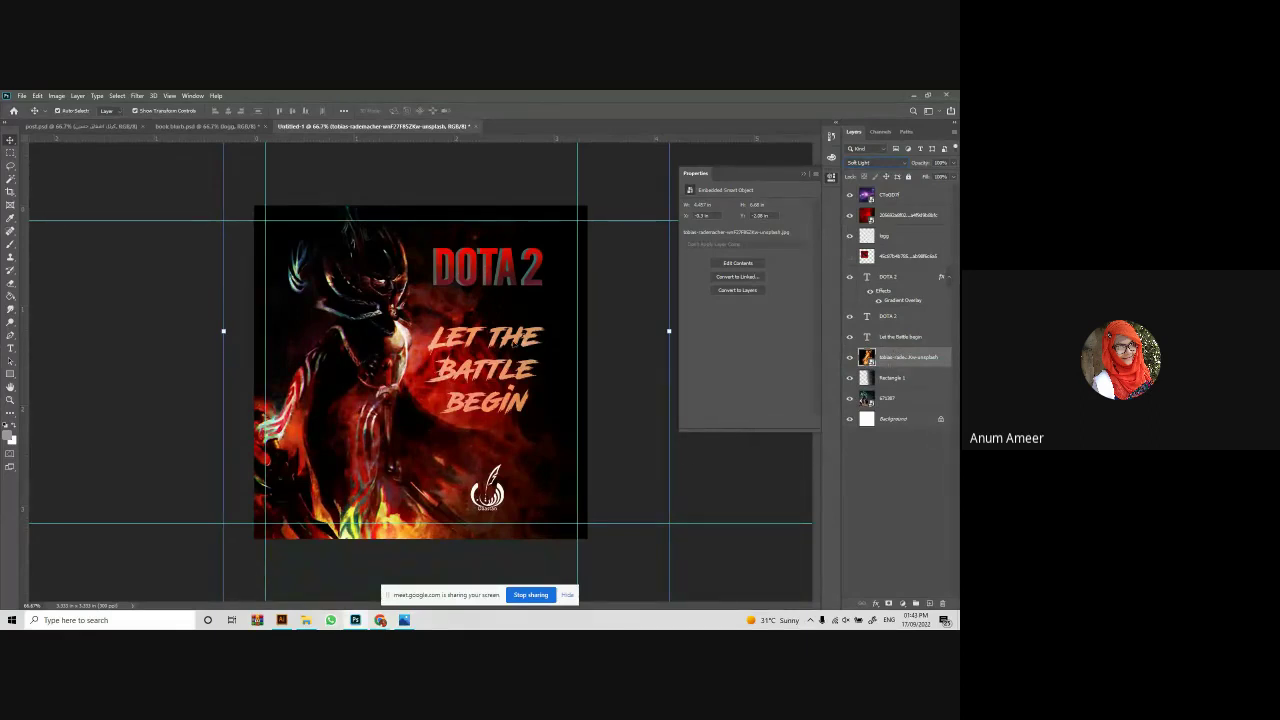
drag(888, 364, 910, 194)
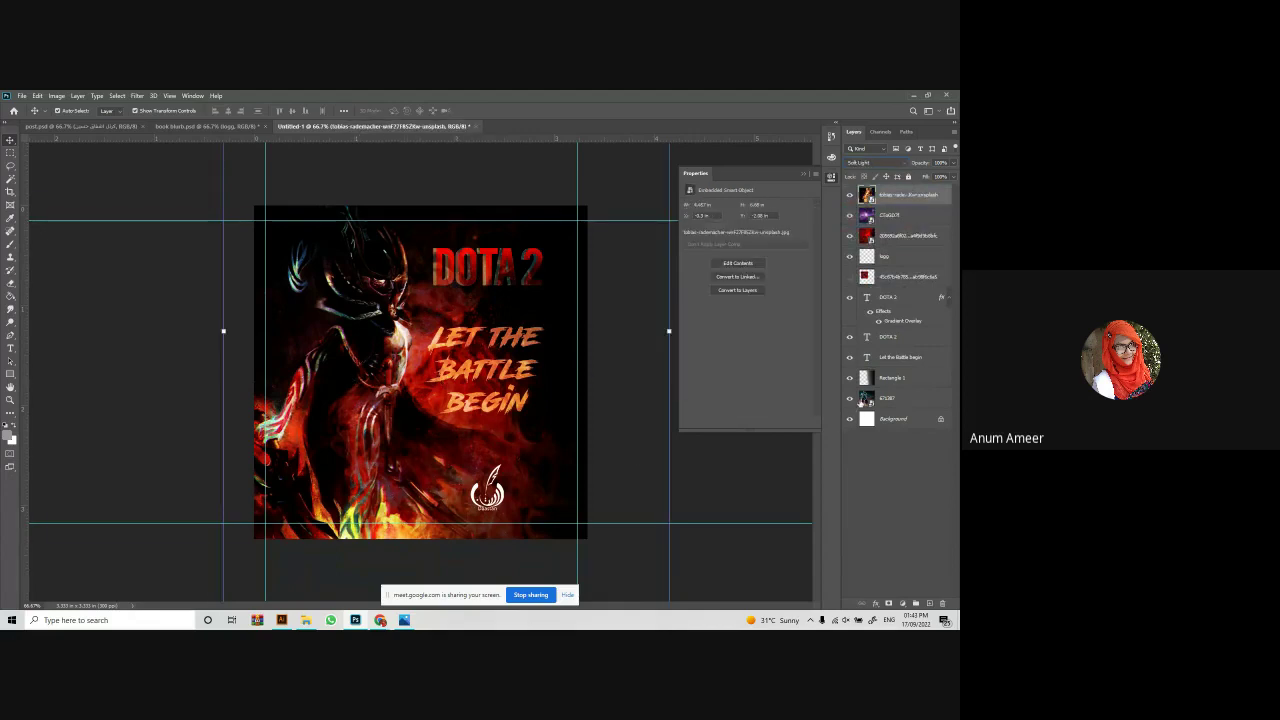
Duplicate the warrior artwork layer and move the copy to the top of the layer stack.
click(860, 400)
key(ctrl+j)
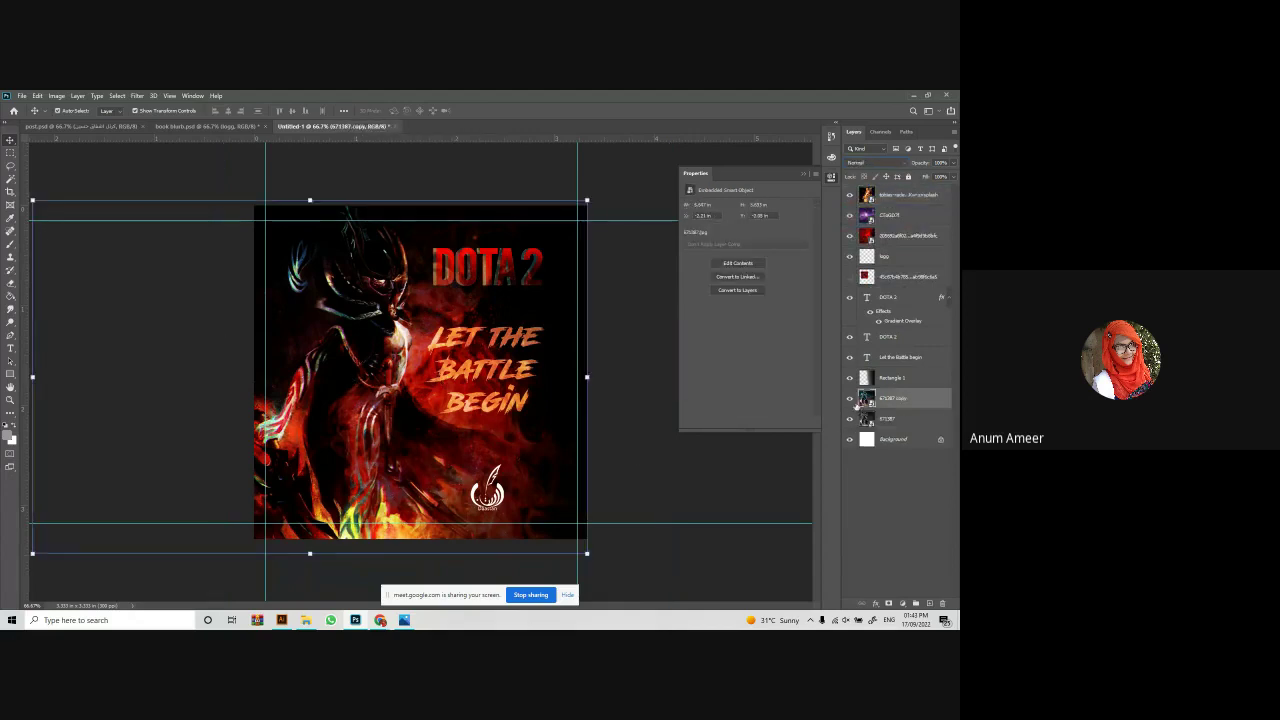
drag(897, 403, 886, 192)
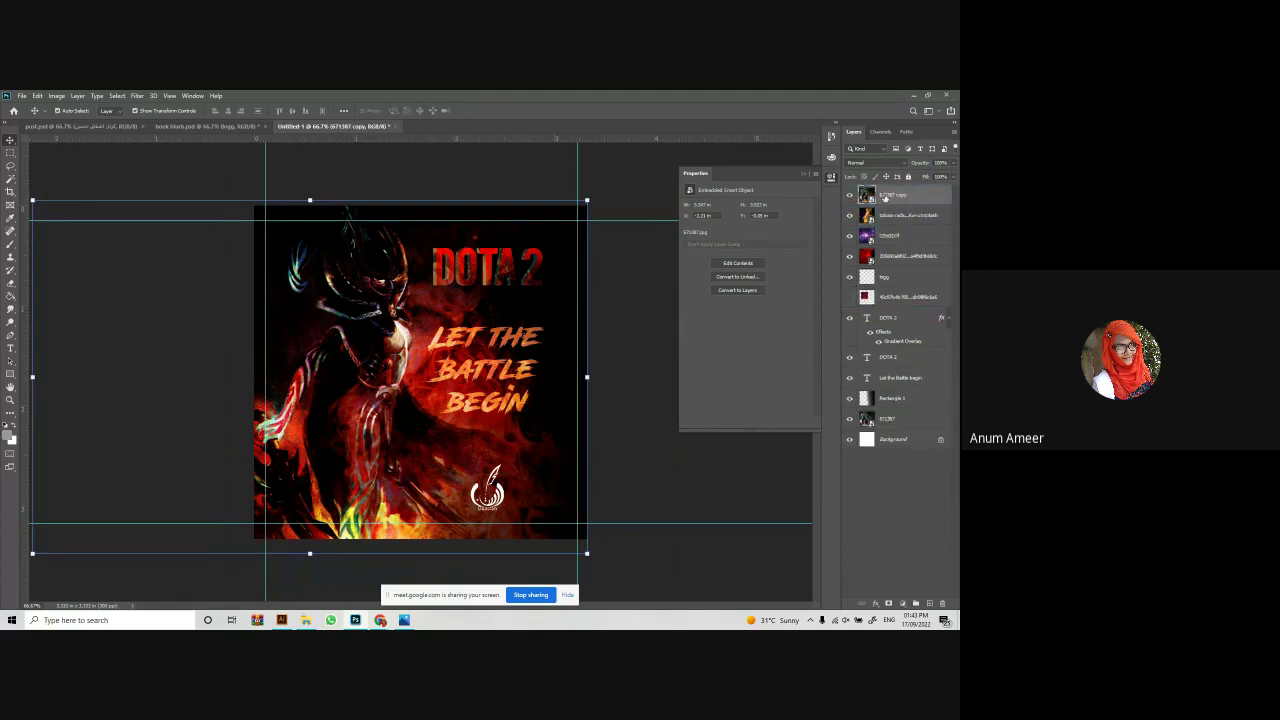
Rasterize the artwork copy and erase its right side with the Eraser so the title, tagline and logo are uncovered.
click(10, 284)
click(388, 318)
click(466, 293)
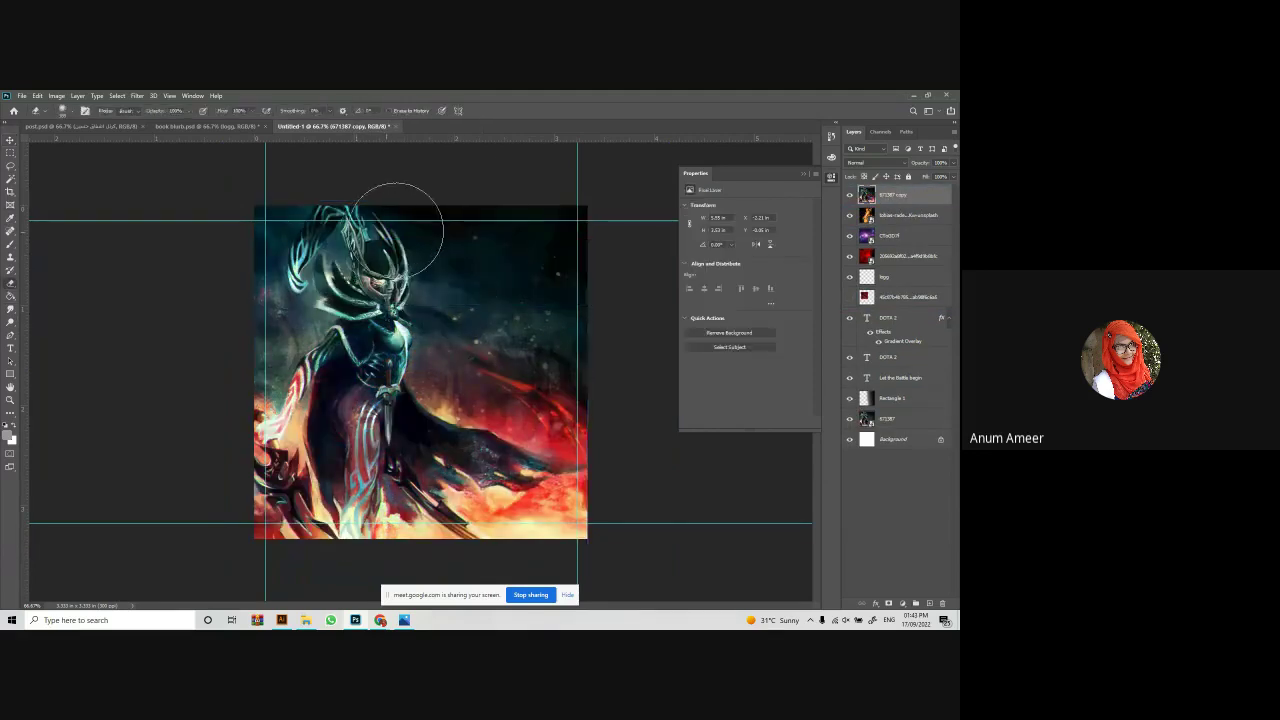
mouse_move(476, 213)
mouse_down()
mouse_move(579, 230)
mouse_move(503, 318)
mouse_move(486, 316)
mouse_move(475, 288)
mouse_move(492, 360)
mouse_move(479, 358)
mouse_move(500, 400)
mouse_move(469, 380)
mouse_move(484, 423)
mouse_move(470, 458)
mouse_move(592, 499)
mouse_move(535, 512)
mouse_move(491, 477)
mouse_up()
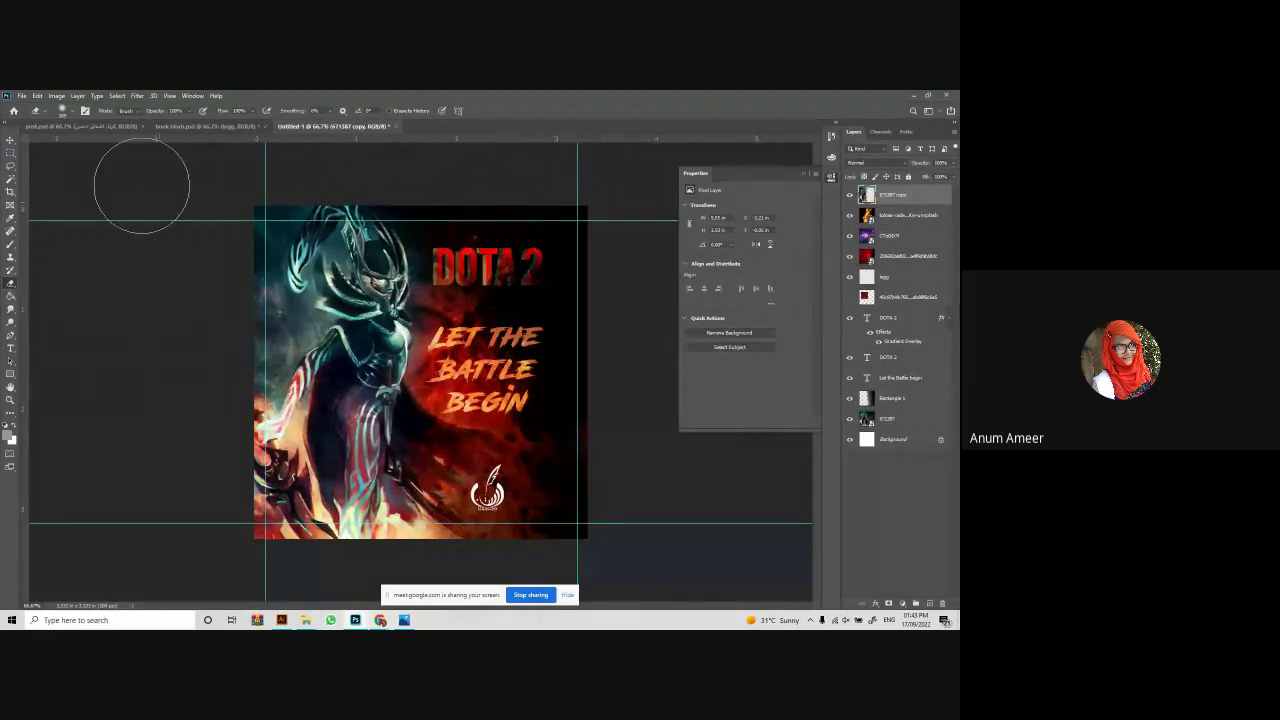
key(v)
Preview the artwork copy's blend modes in order, from Screen through Lighter Color, Hard Mix and Divide to Luminosity.
click(864, 162)
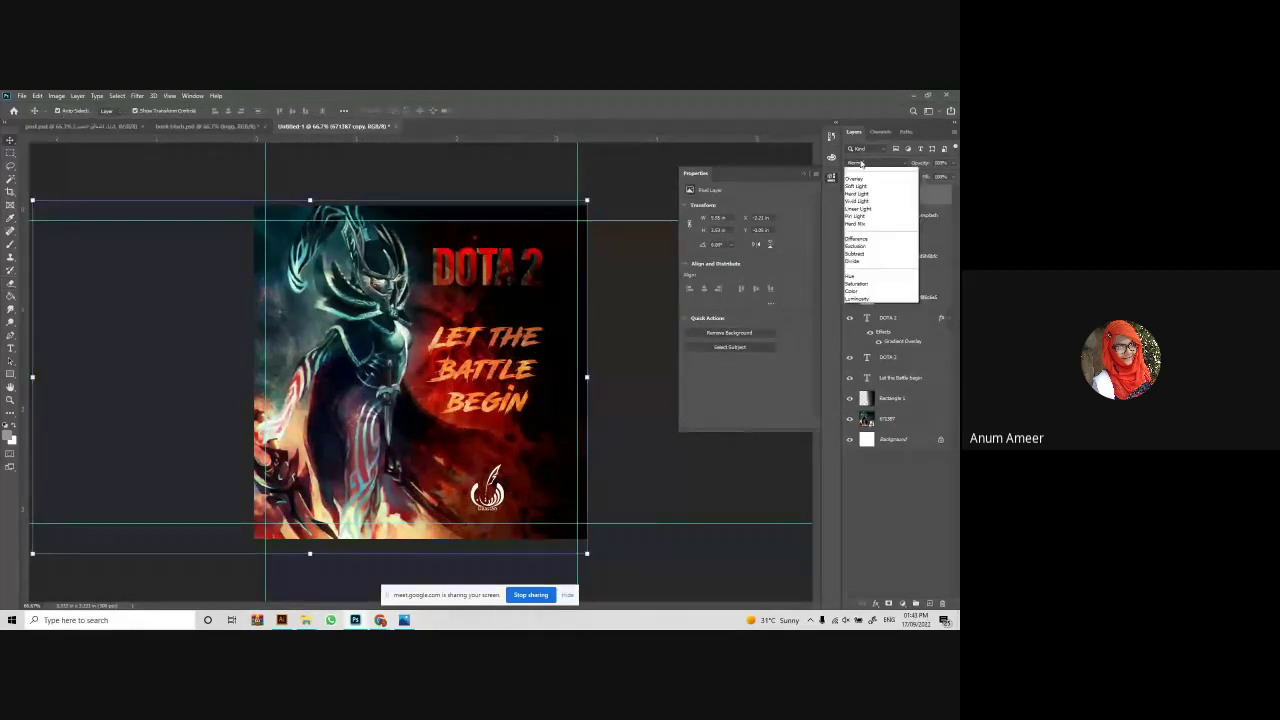
key(Down)
key(Down)
key(Down)
key(Down)
key(Down)
key(Down)
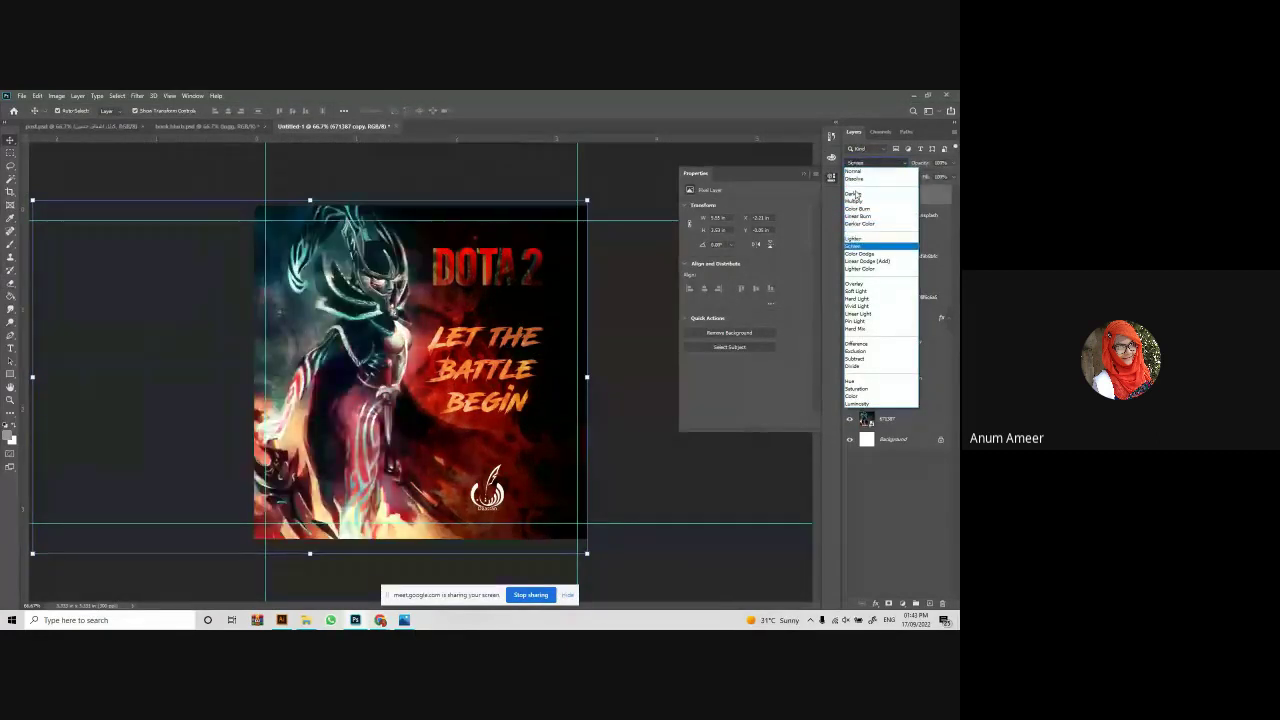
key(Down)
key(Down)
key(Down)
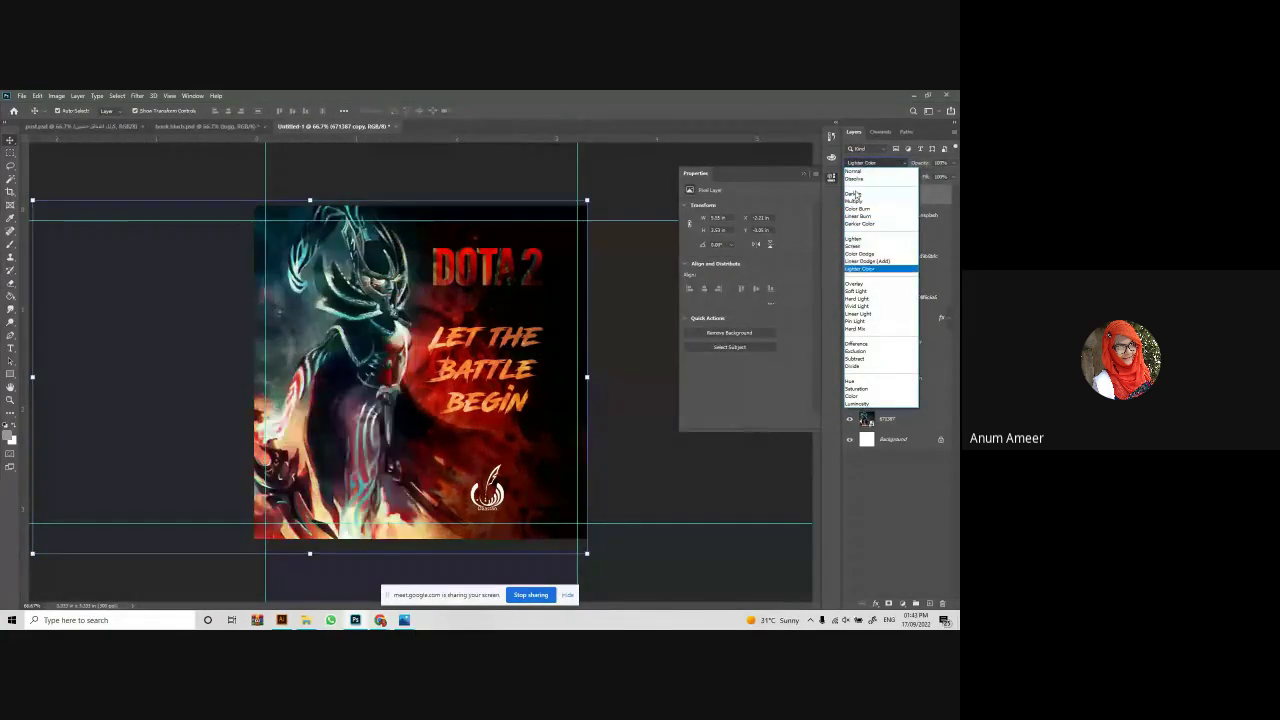
key(Down)
key(Down)
key(Down)
key(Down)
key(Down)
key(Down)
key(Down)
key(Down)
key(Down)
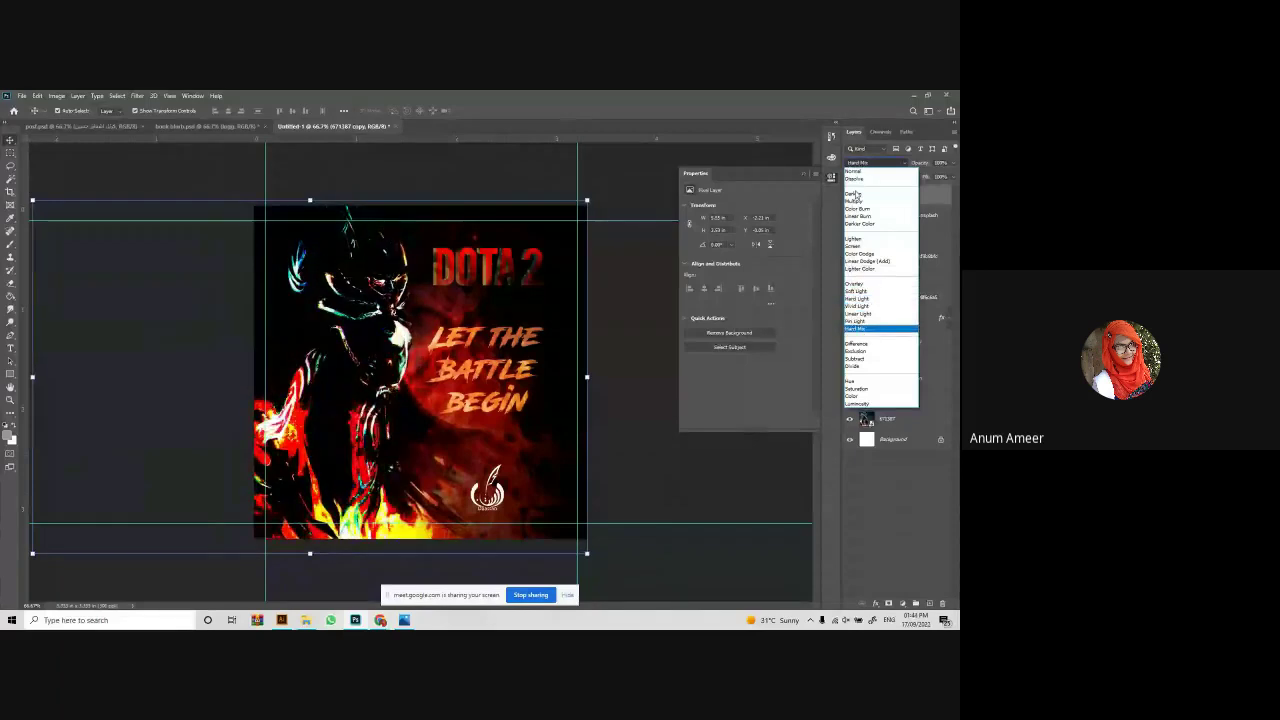
key(Down)
key(Down)
key(Down)
key(Up)
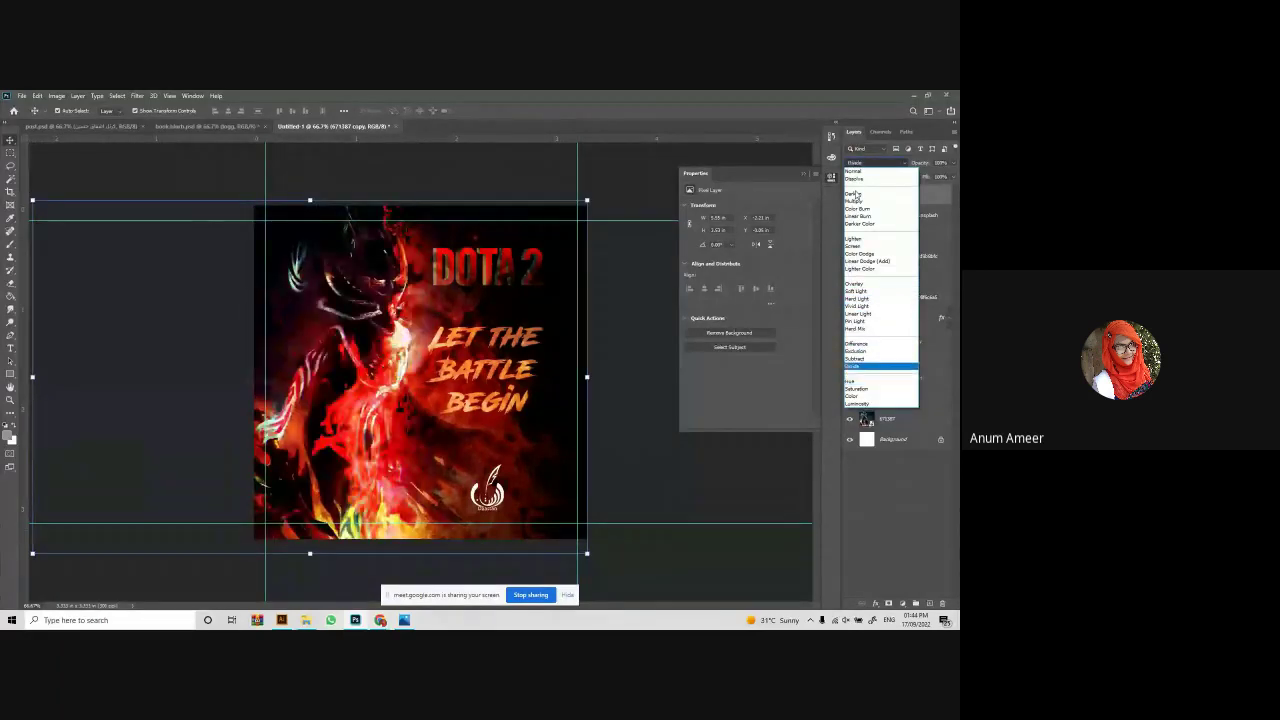
key(Down)
key(Down)
key(Down)
key(Down)
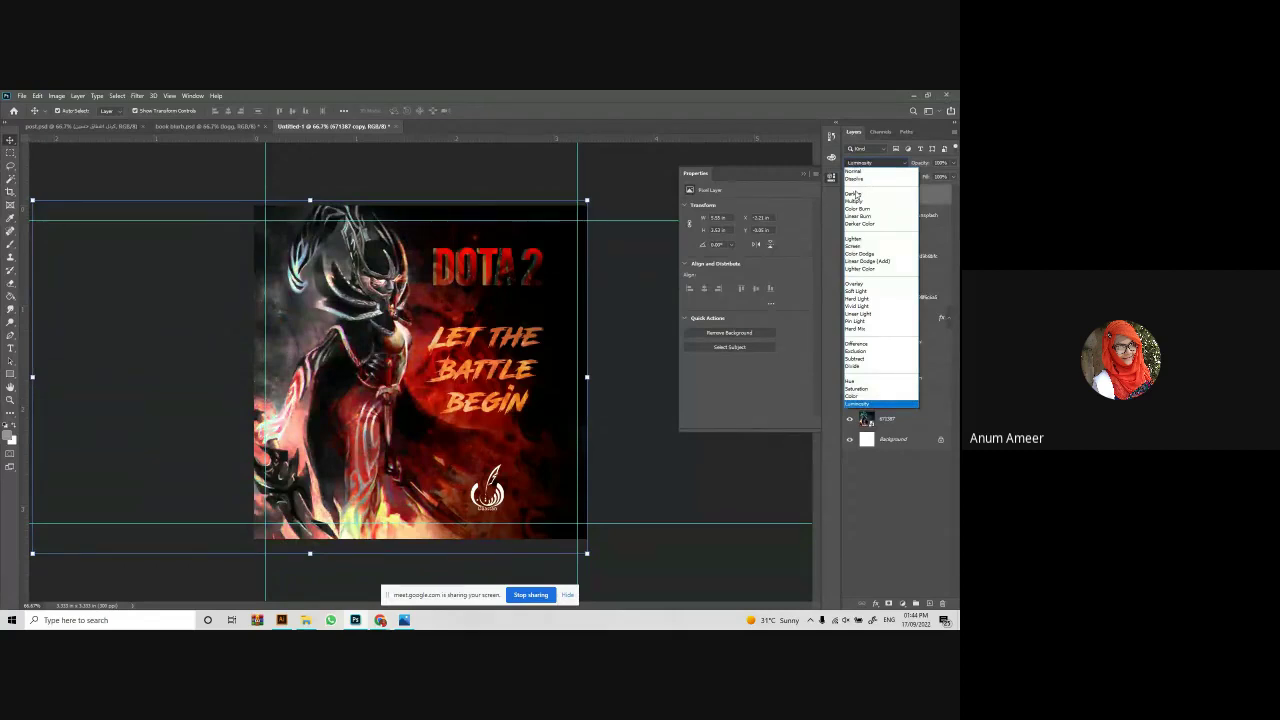
Review the artwork copy's blend modes in reverse, from Vivid Light through Linear Dodge (Add), Lighten and Darker Color to Color Burn.
key(Up)
key(Up)
key(Up)
key(Up)
key(Up)
key(Up)
key(Up)
key(Up)
key(Up)
key(Up)
key(Up)
key(Up)
key(Up)
key(Up)
key(Up)
key(Up)
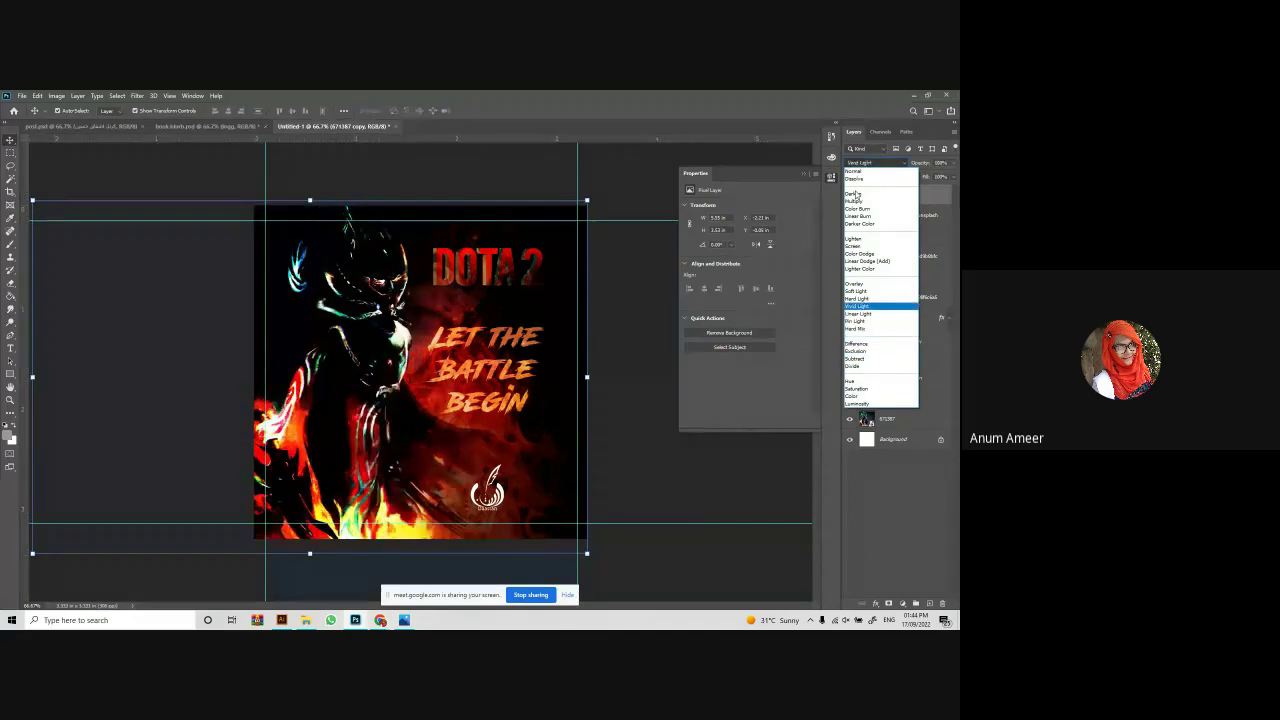
key(Up)
key(Down)
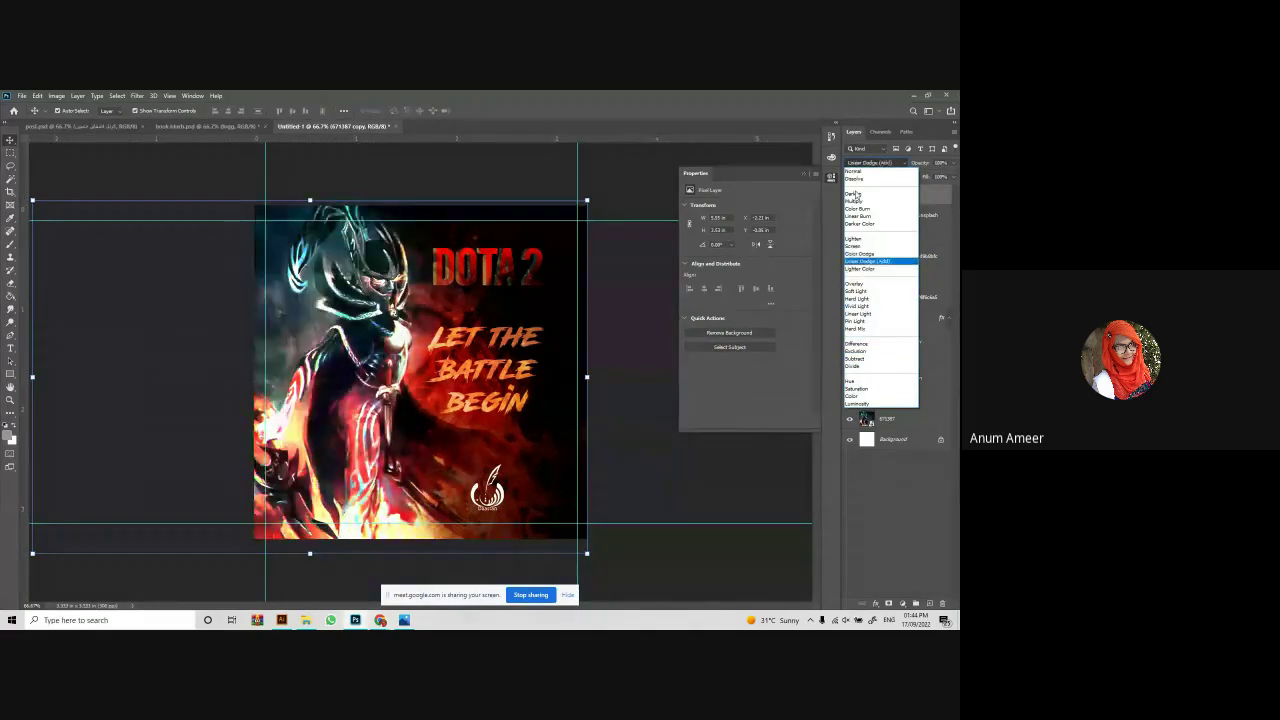
key(Up)
key(Up)
key(Up)
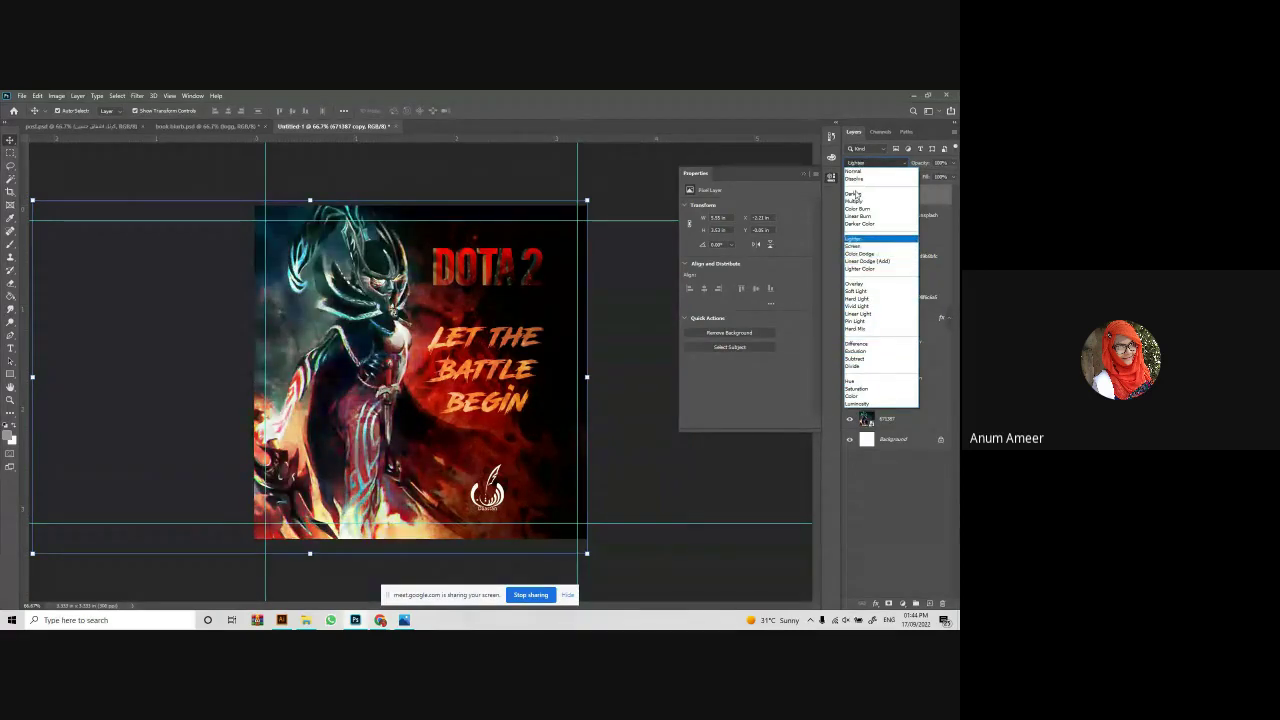
key(Up)
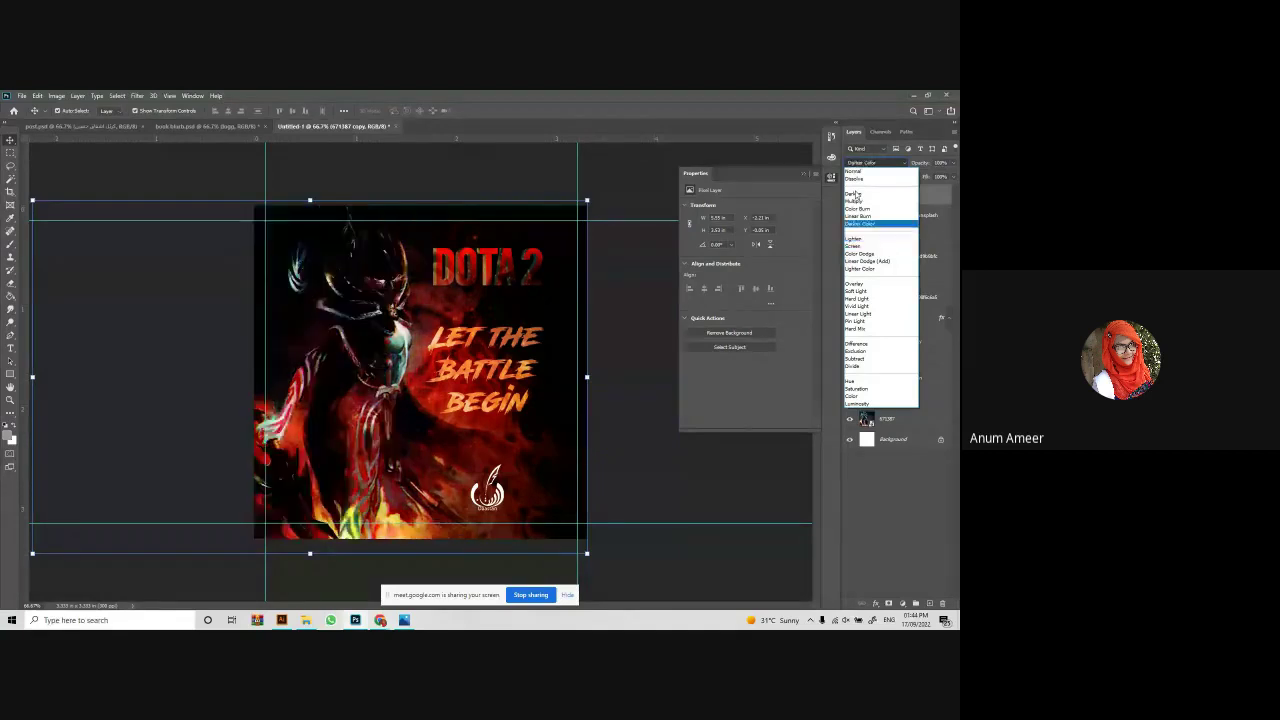
key(Down)
key(Down)
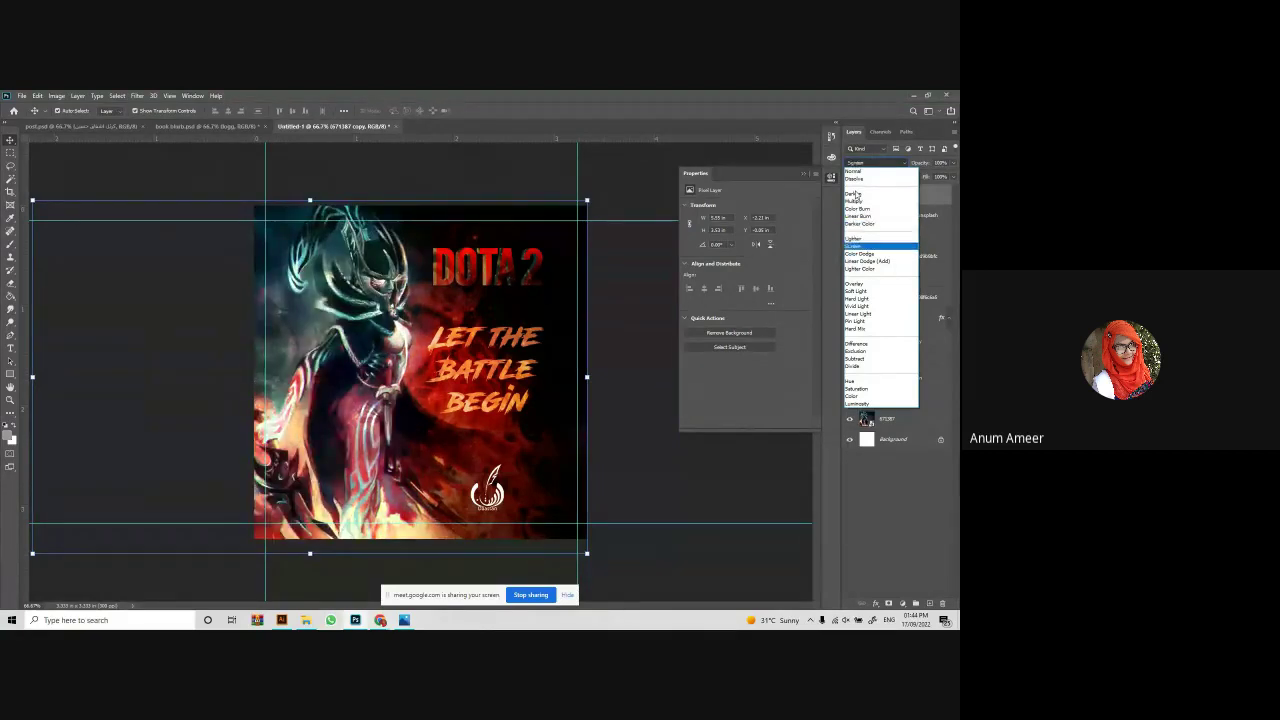
key(Up)
key(Up)
key(Up)
key(Up)
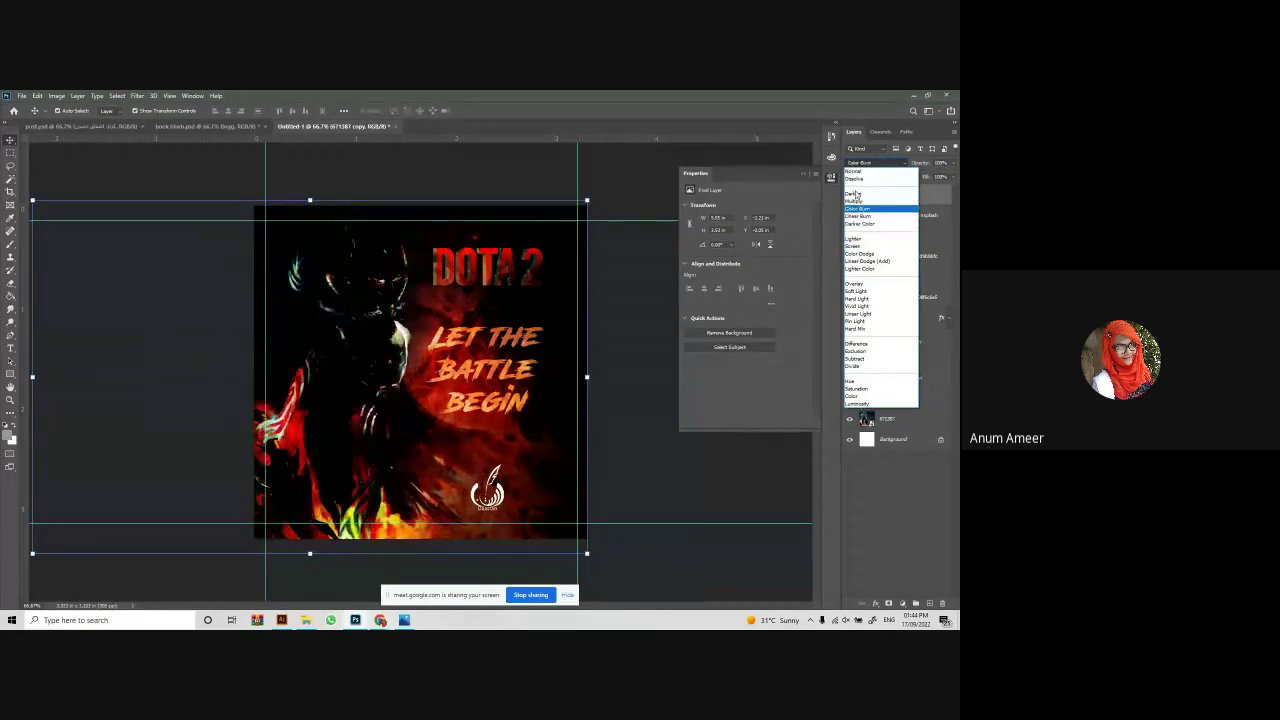
Recheck the artwork copy's blend modes from Linear Dodge (Add) onward, and set it to Luminosity.
key(Down)
key(Down)
key(Down)
key(Down)
key(Down)
key(Down)
key(Down)
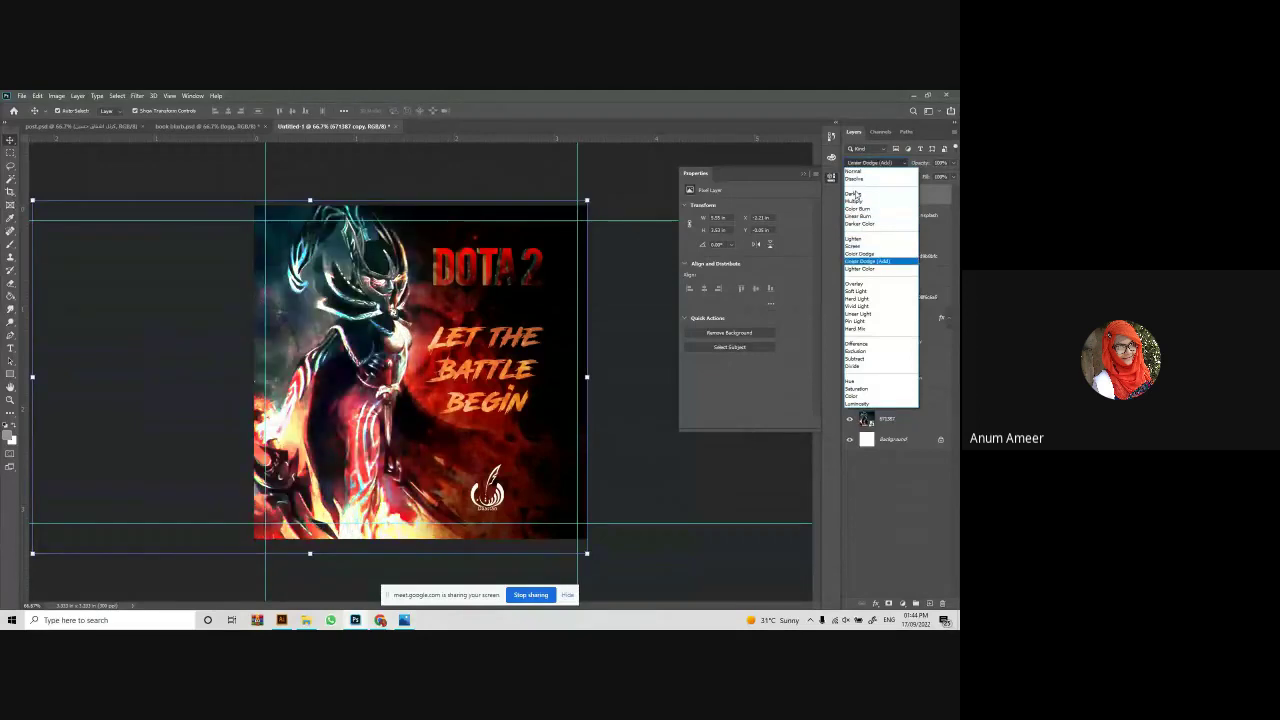
key(Down)
key(Up)
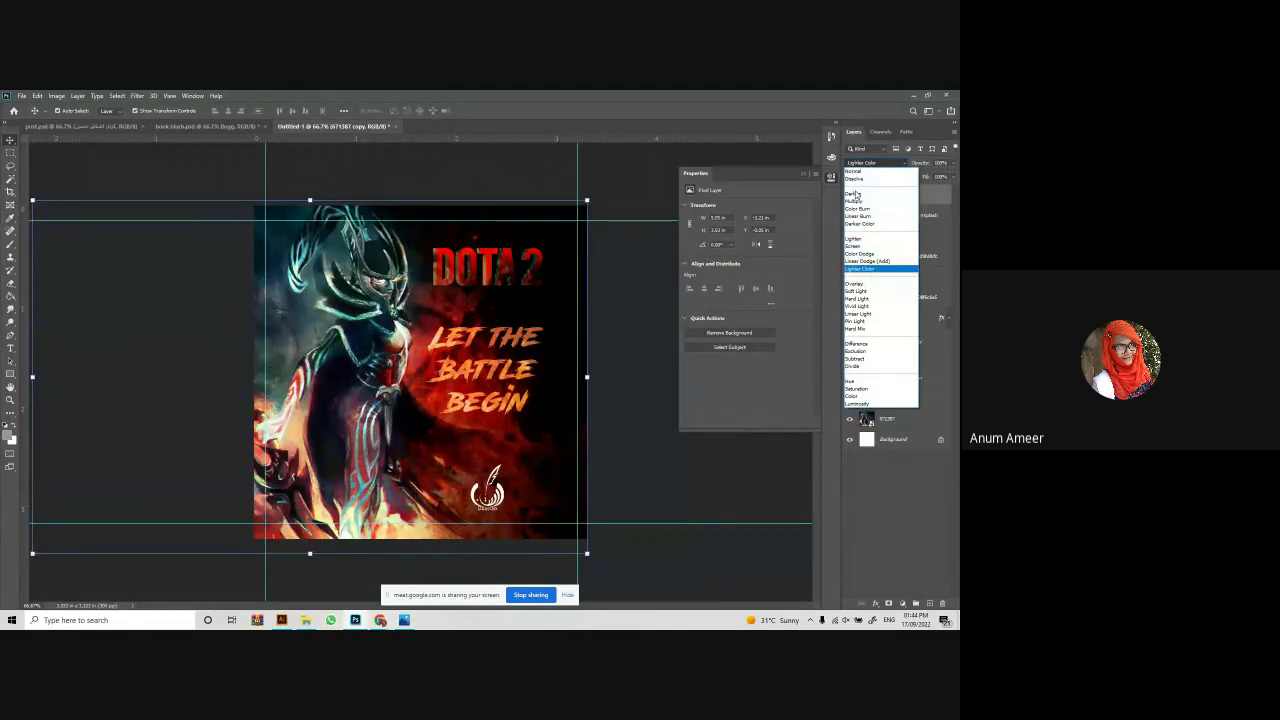
key(Down)
key(Down)
key(Down)
key(Down)
key(Down)
key(Down)
key(Down)
key(Down)
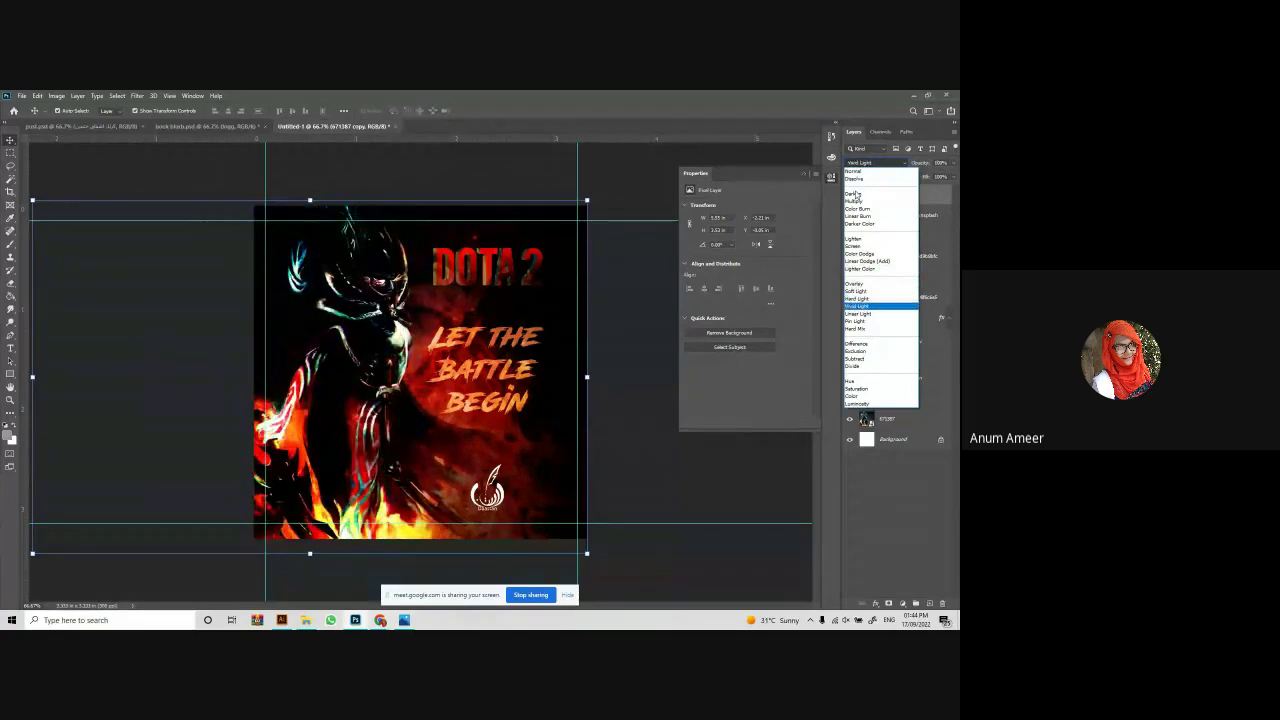
key(Down)
key(Down)
key(Down)
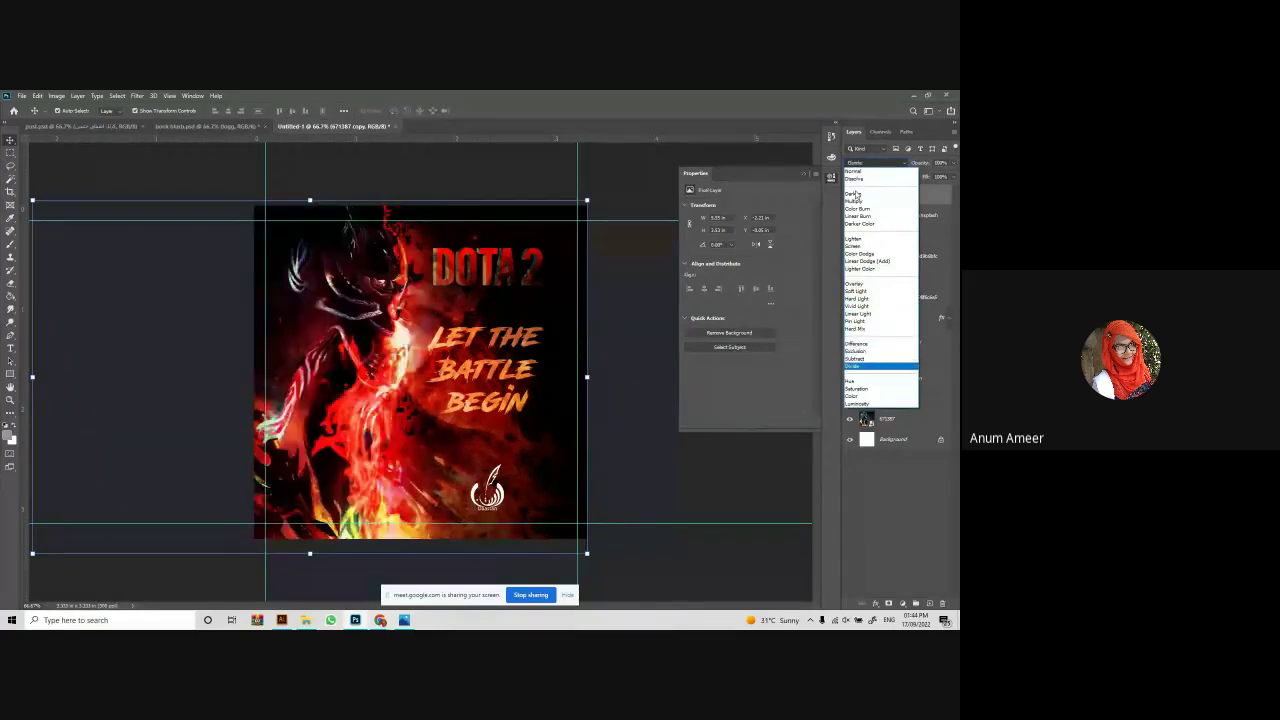
key(Down)
key(Down)
key(Down)
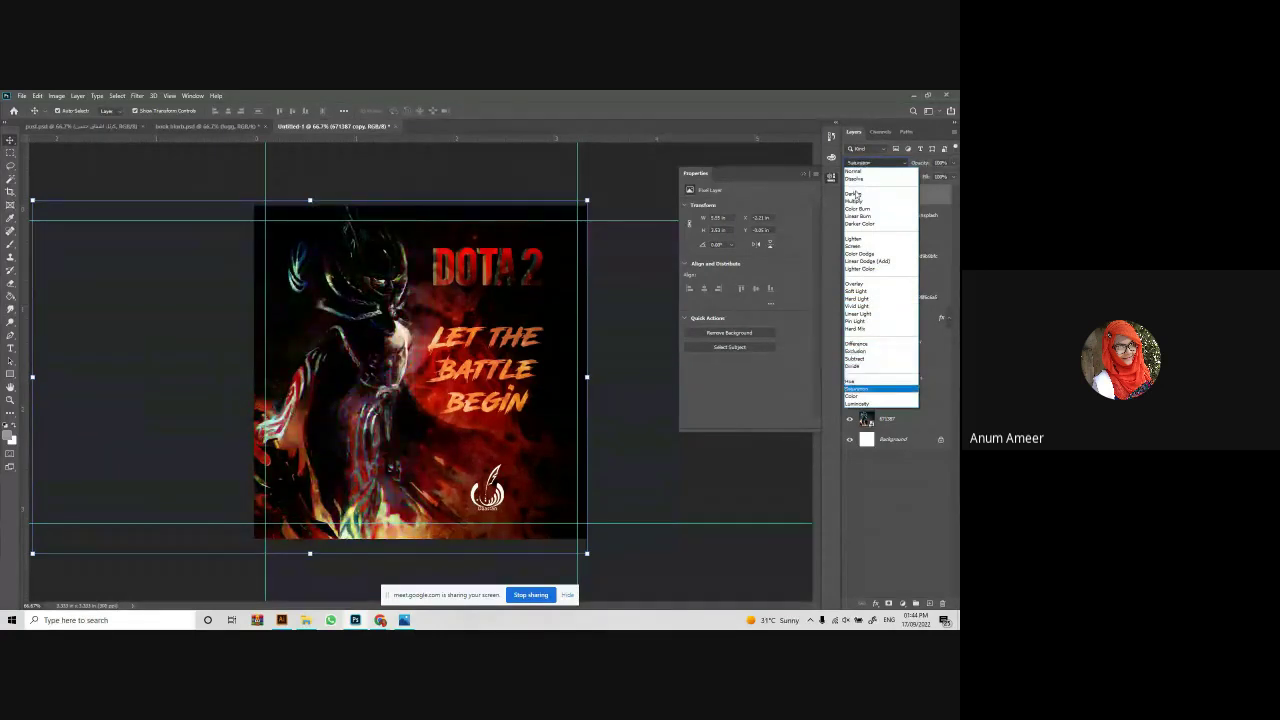
key(Down)
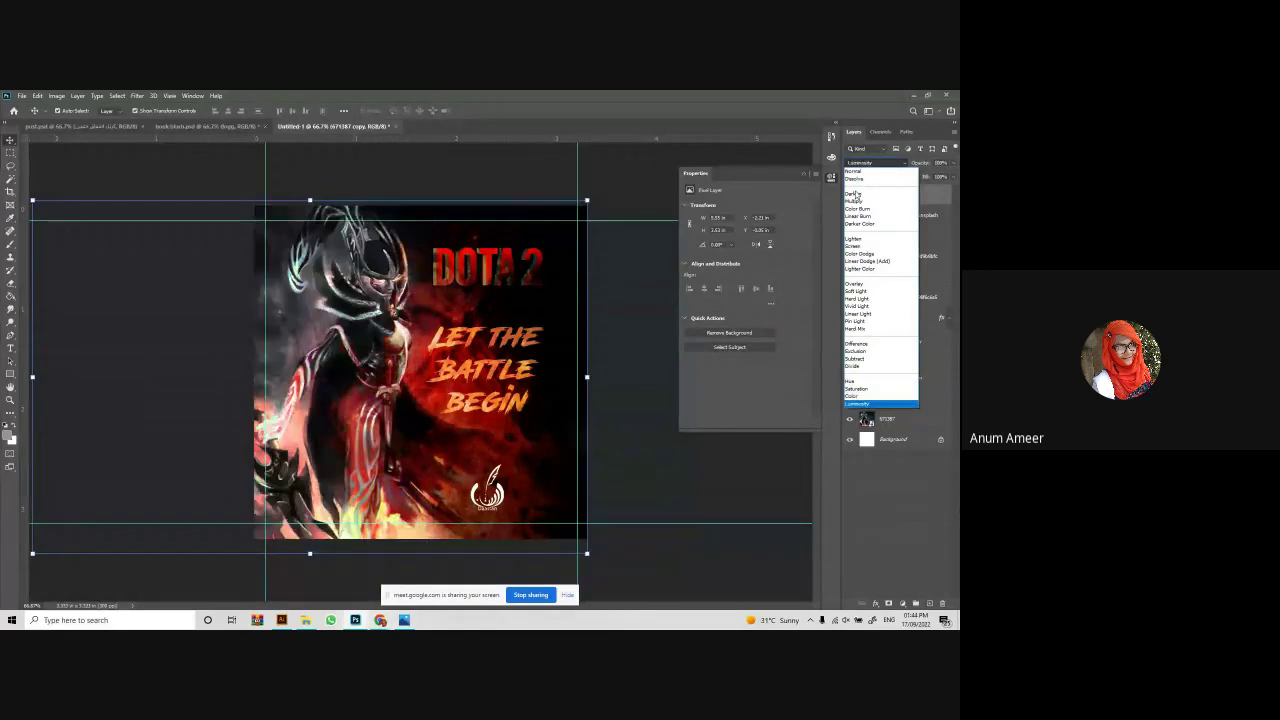
key(Return)
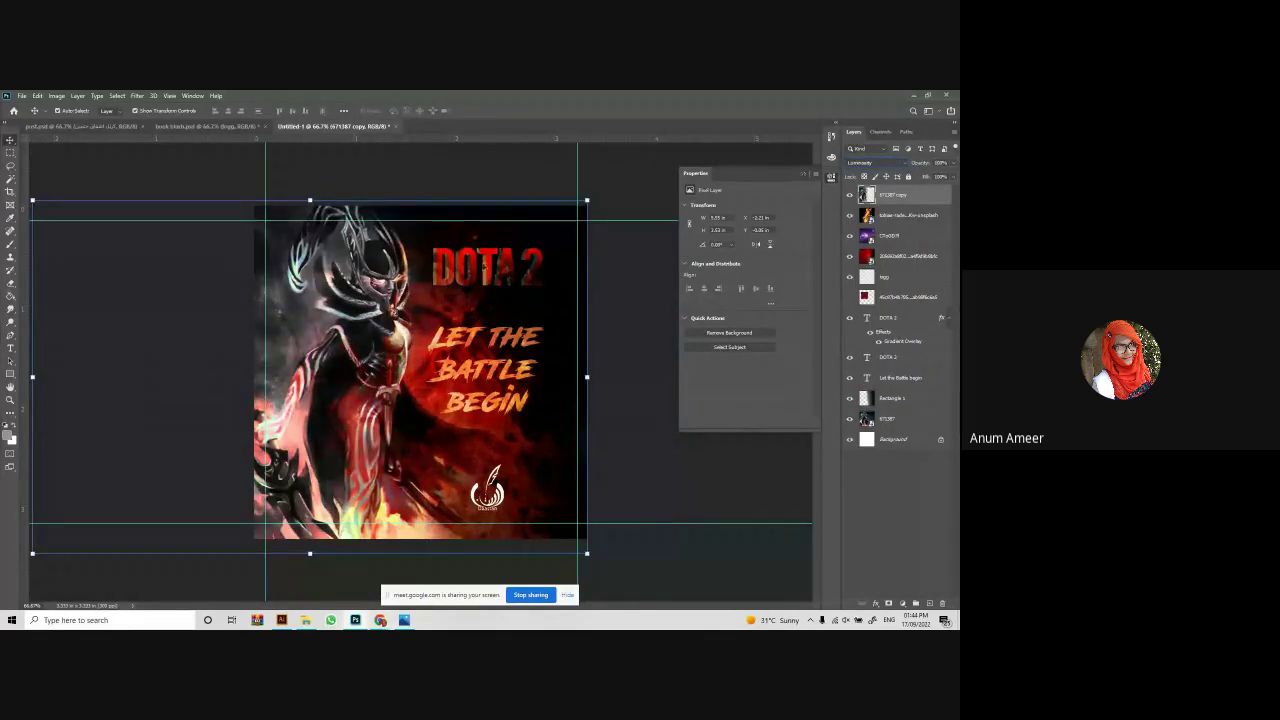
Move both DOTA 2 title layers and the tagline layer together to between the galaxy layer and the red texture layer.
click(905, 215)
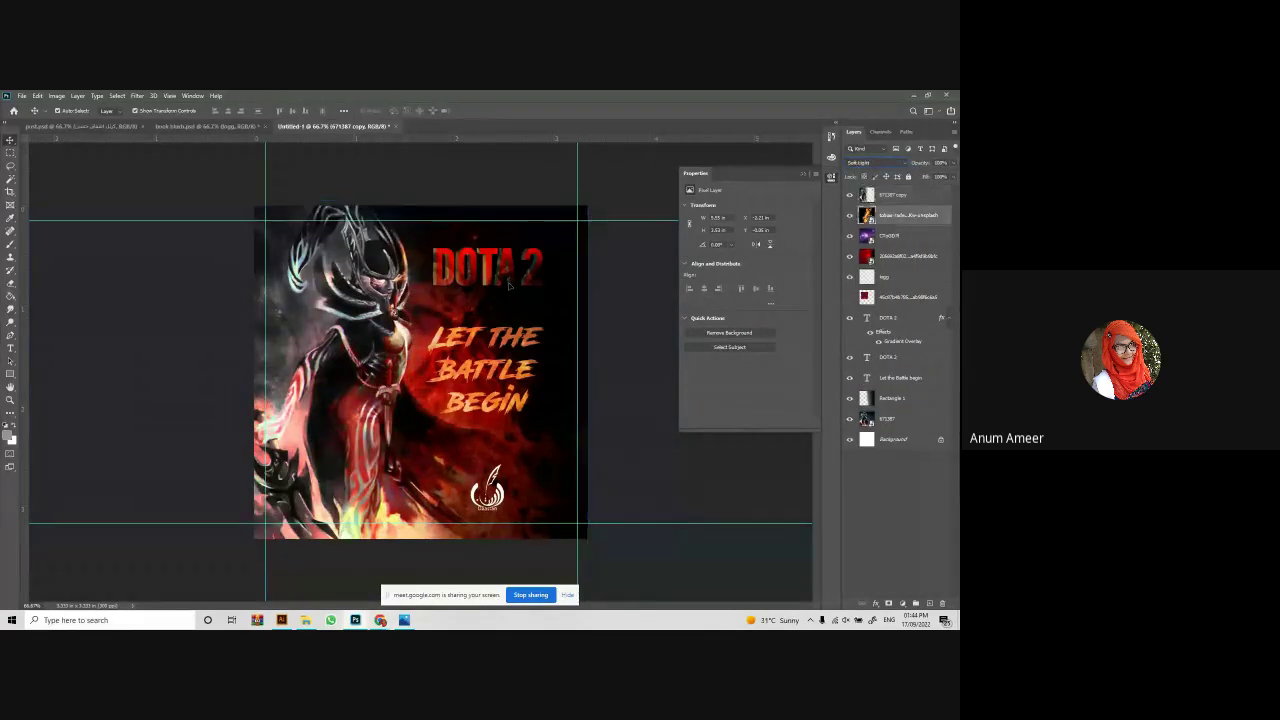
click(903, 320)
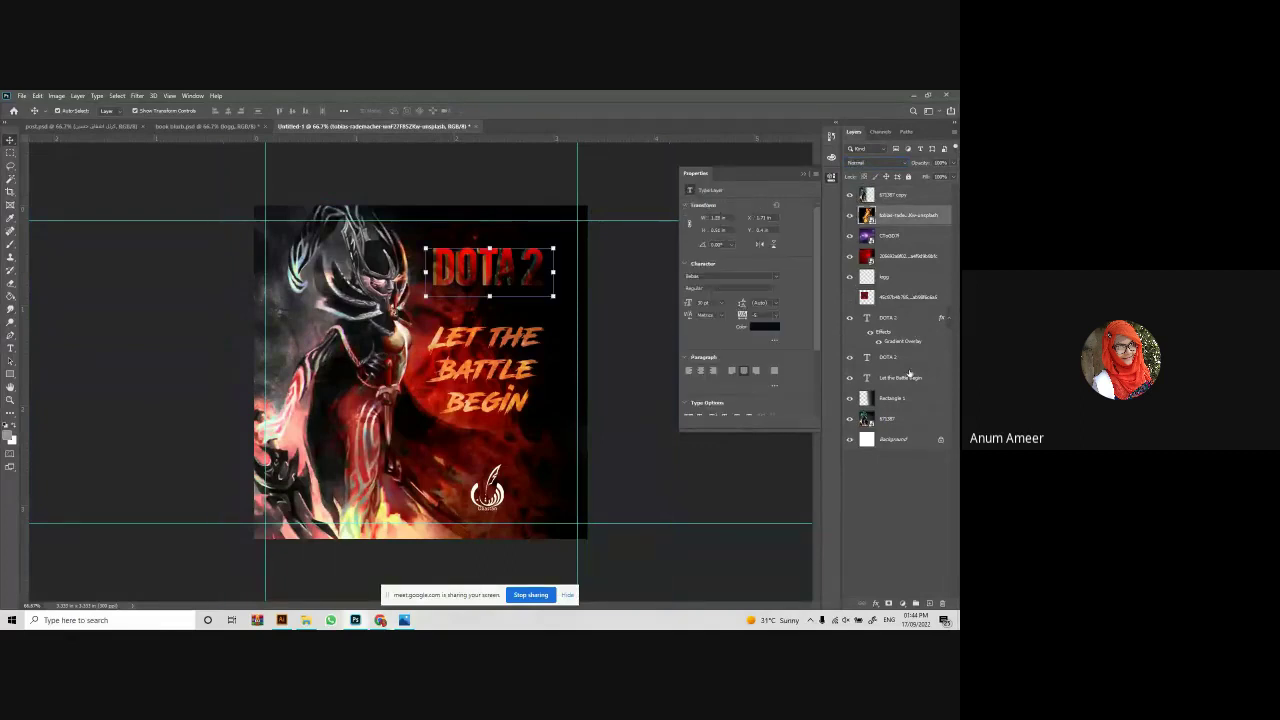
shift+click(910, 379)
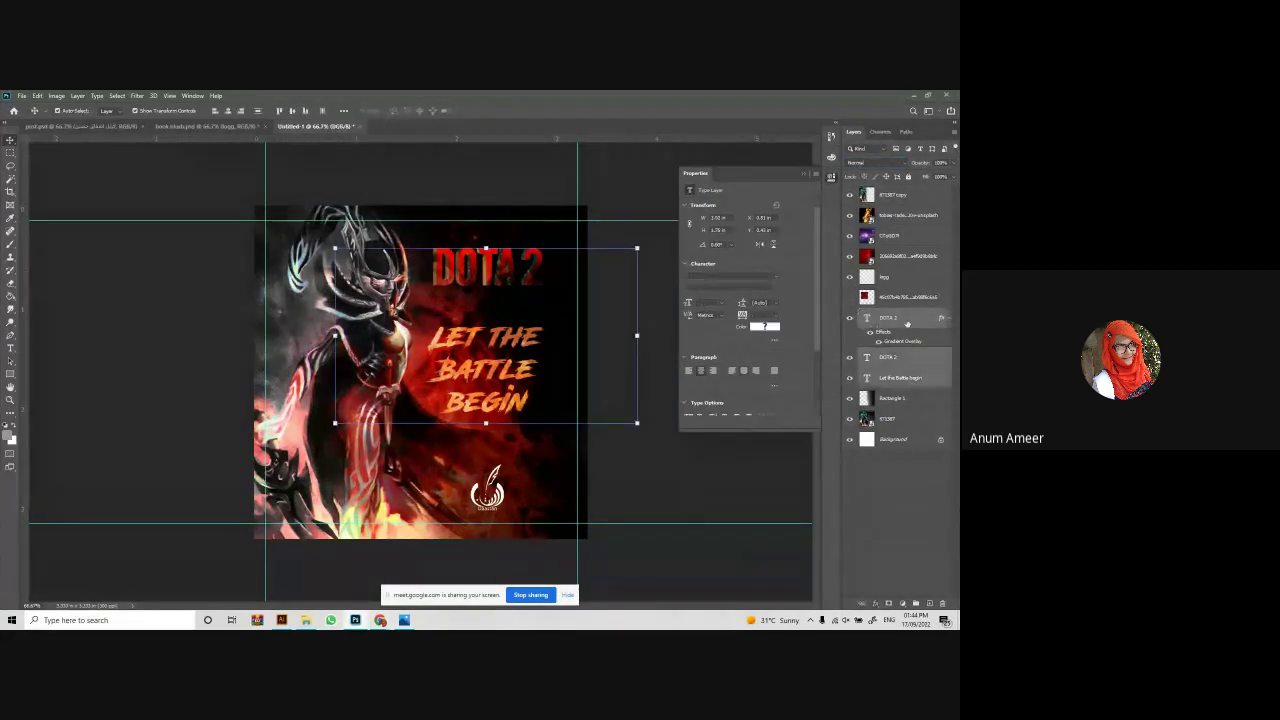
drag(897, 236, 897, 240)
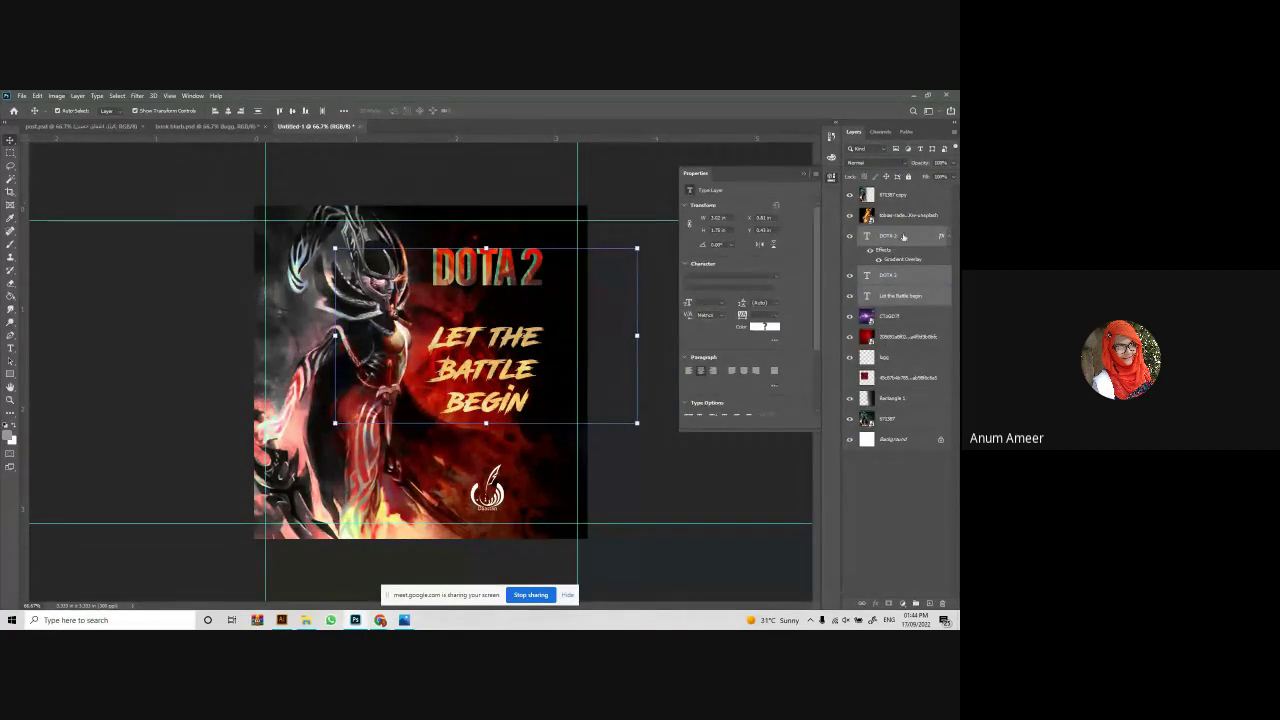
drag(903, 236, 900, 326)
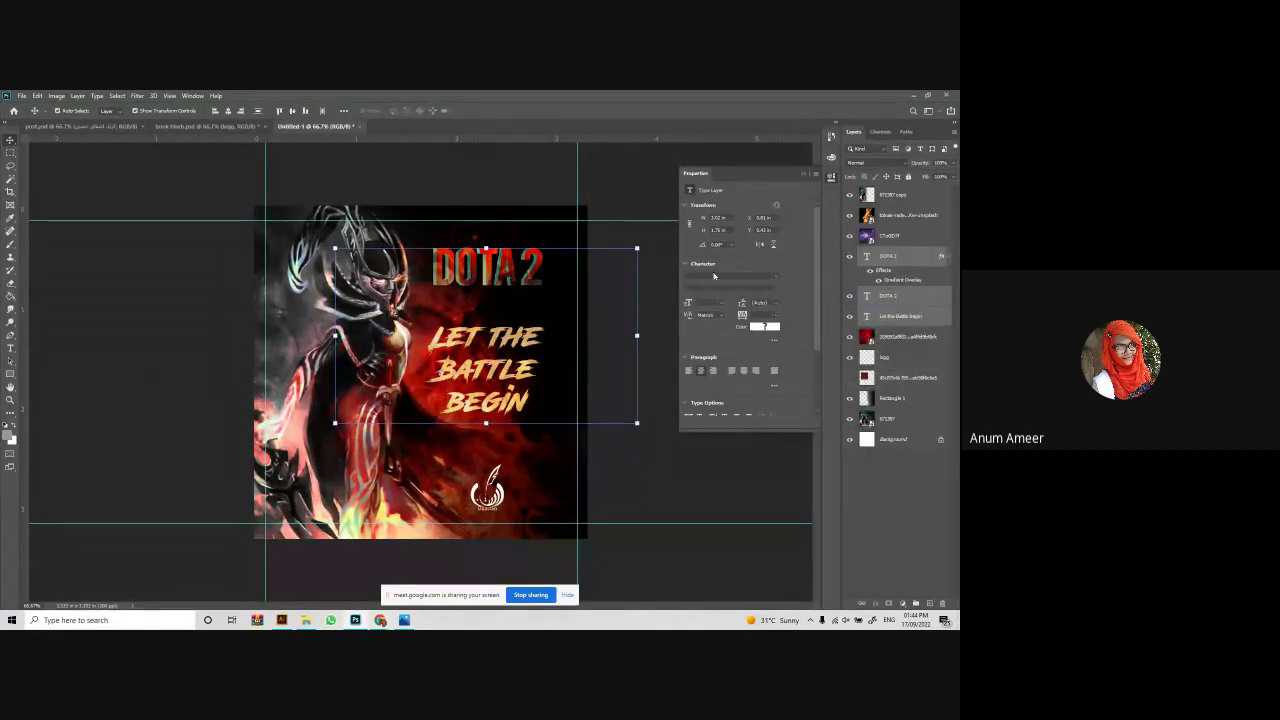
Deselect the text layers and start saving the post as a new file on the computer in JPEG format.
click(640, 191)
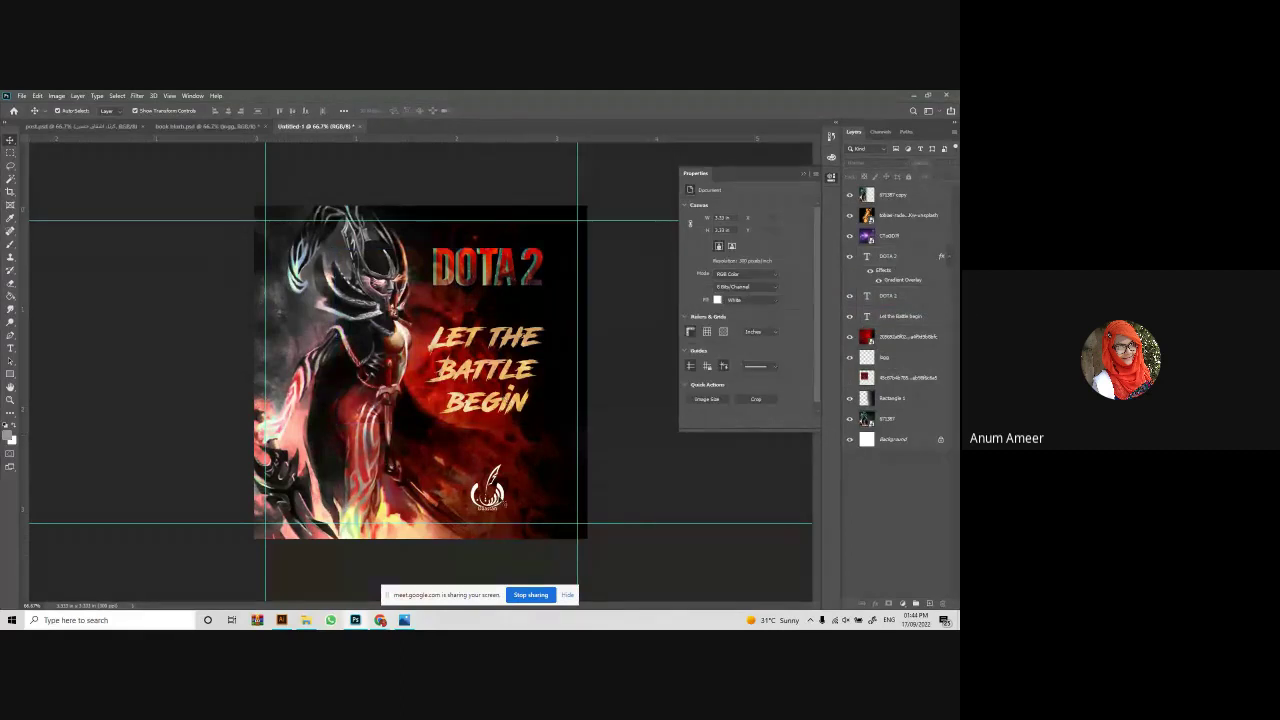
click(508, 496)
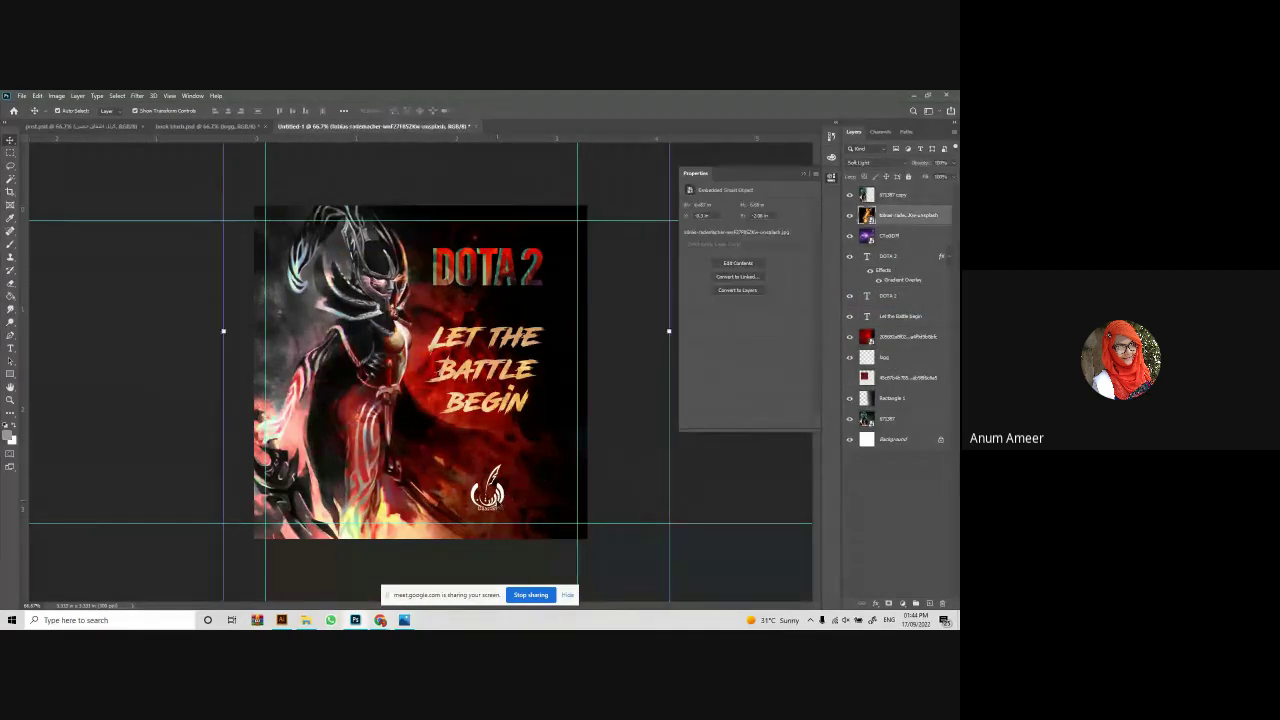
click(21, 95)
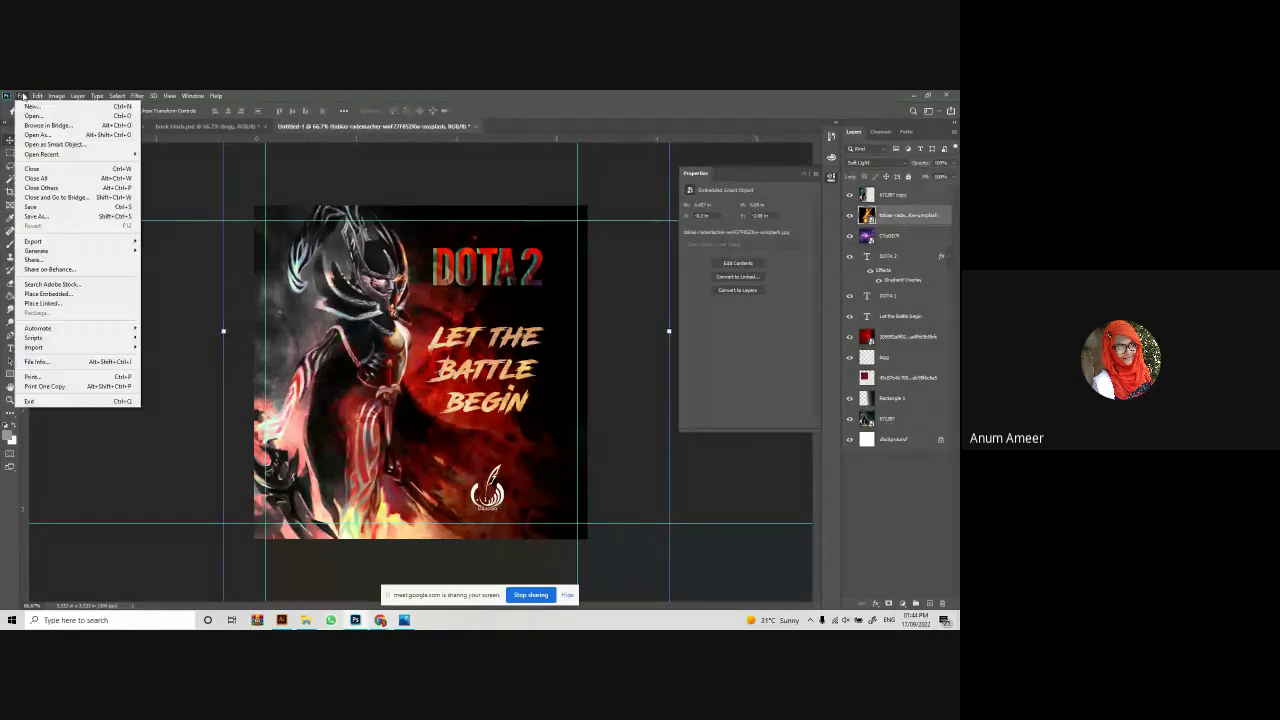
click(40, 212)
click(541, 441)
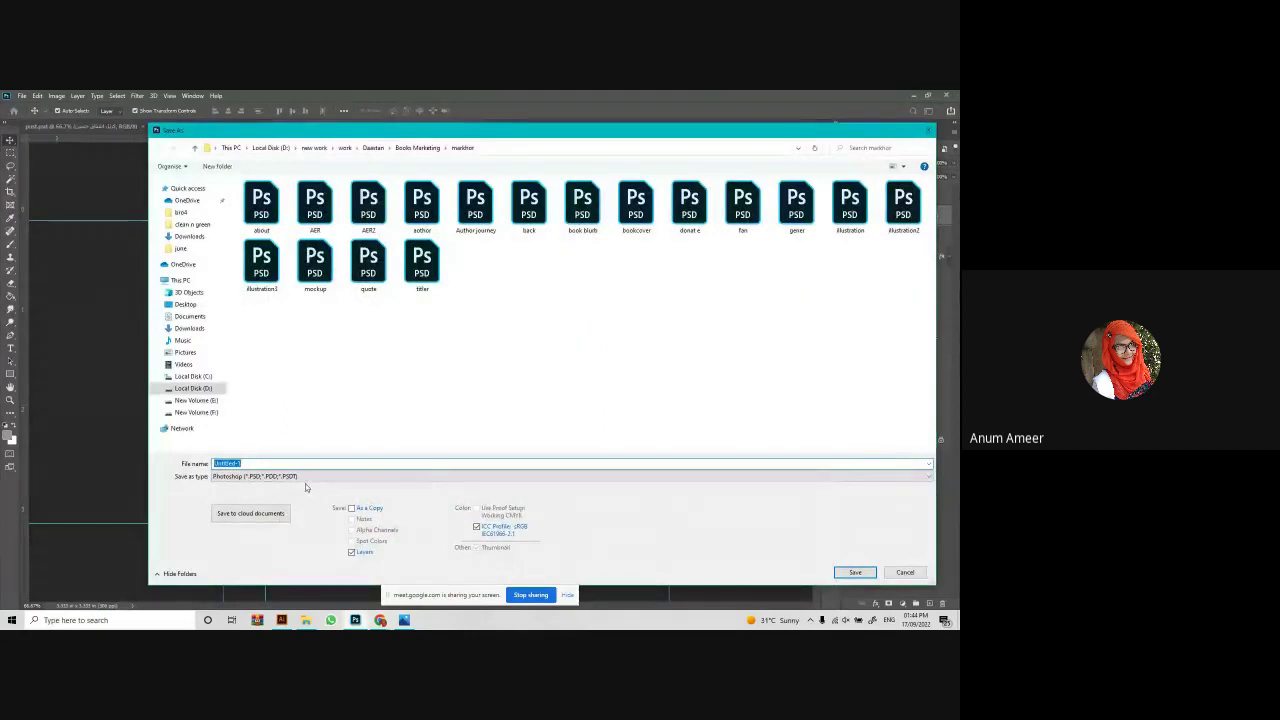
click(304, 478)
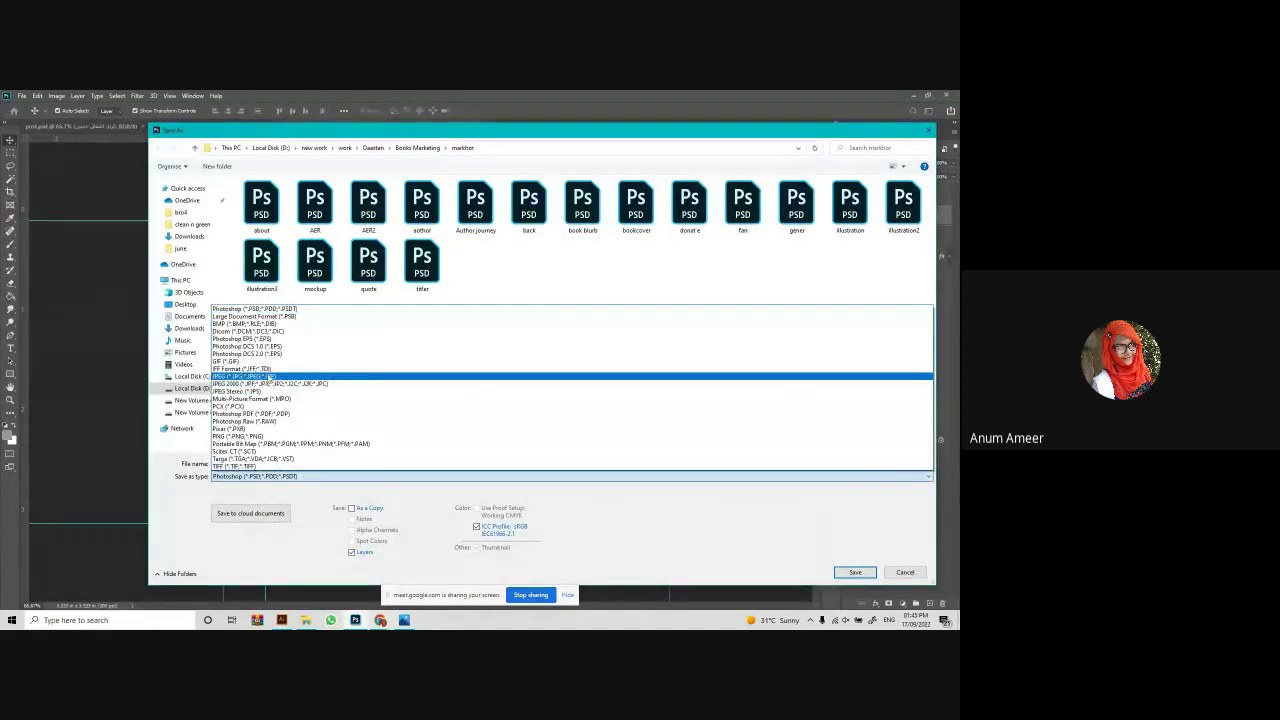
click(266, 376)
Name the JPEG "game poster" and save it in the current folder.
double_click(261, 462)
key(BackSpace)
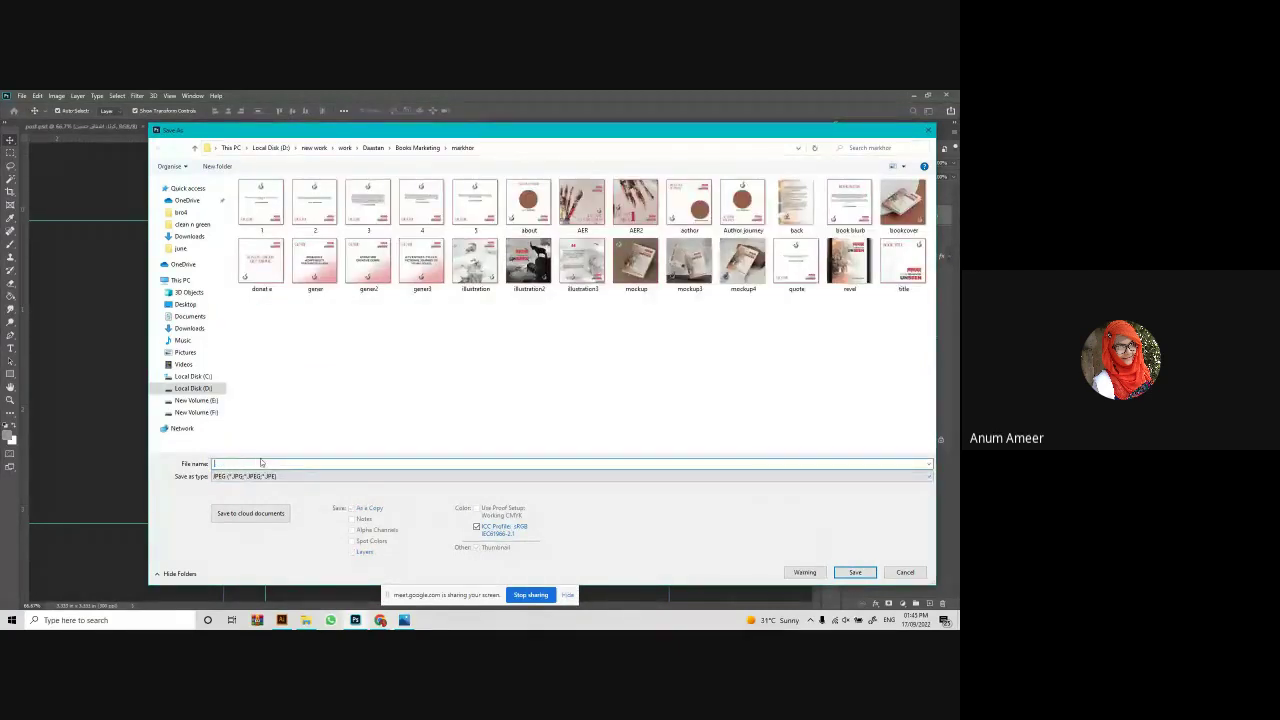
text(garn)
text(e jp)
text(.jp)
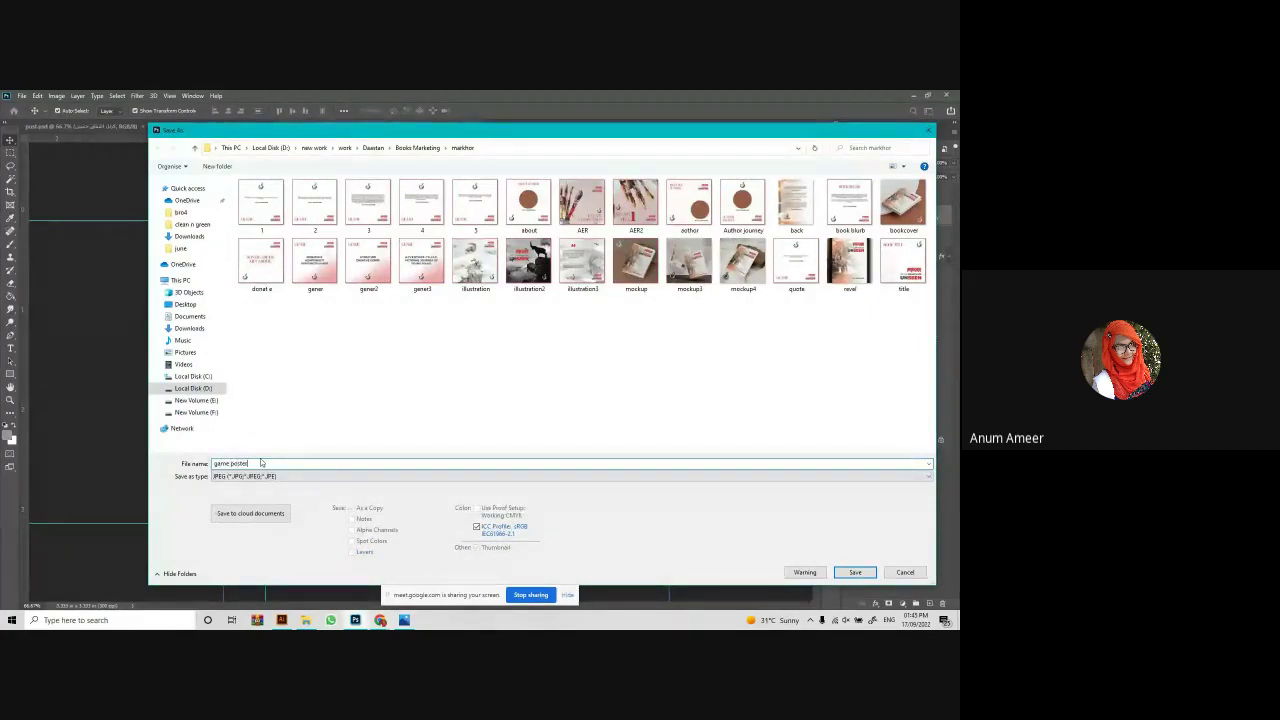
key(Return)
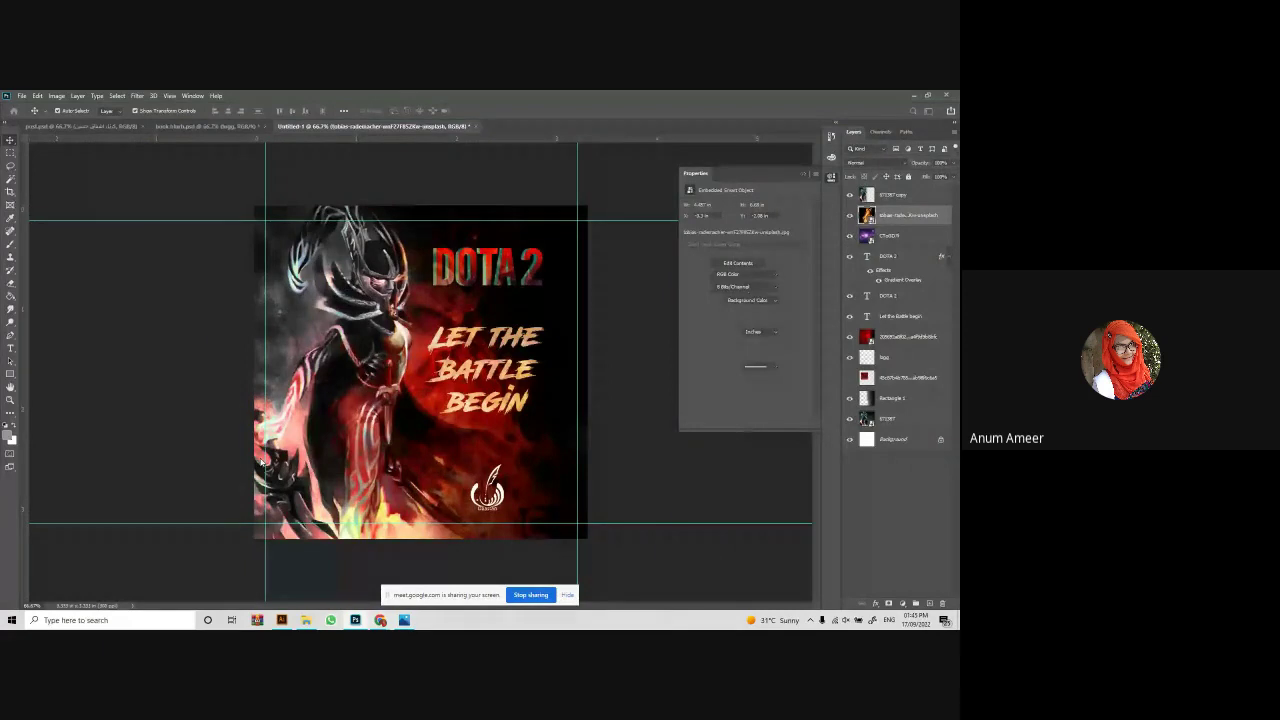
Switch to File Explorer and open the exported game poster from the recent files in a maximized image viewer.
mouse_move(312, 621)
click(297, 579)
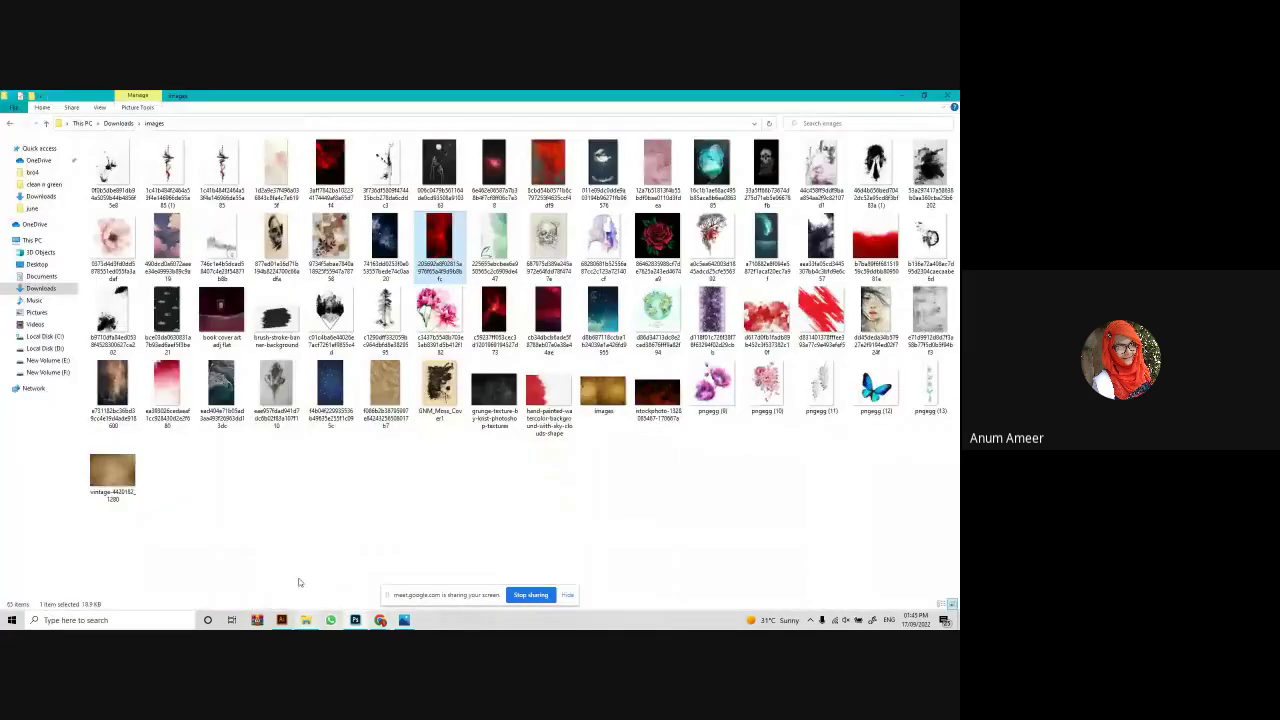
click(40, 148)
double_click(128, 215)
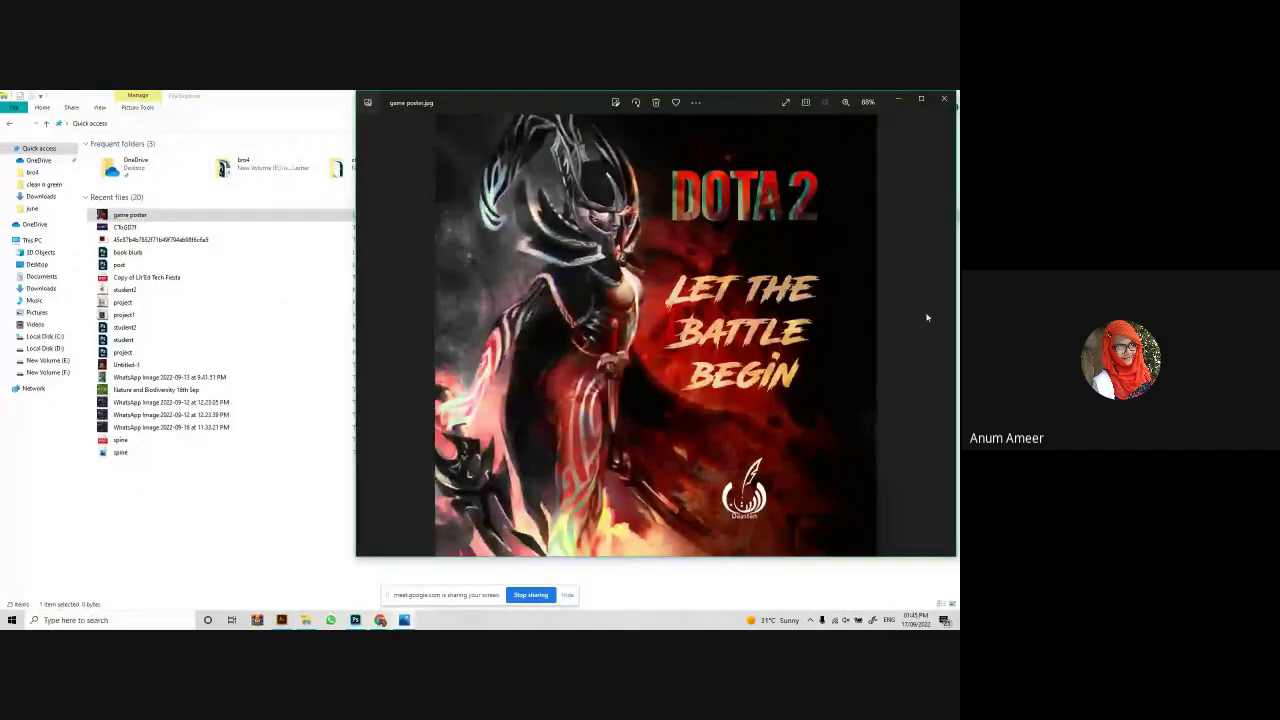
click(921, 99)
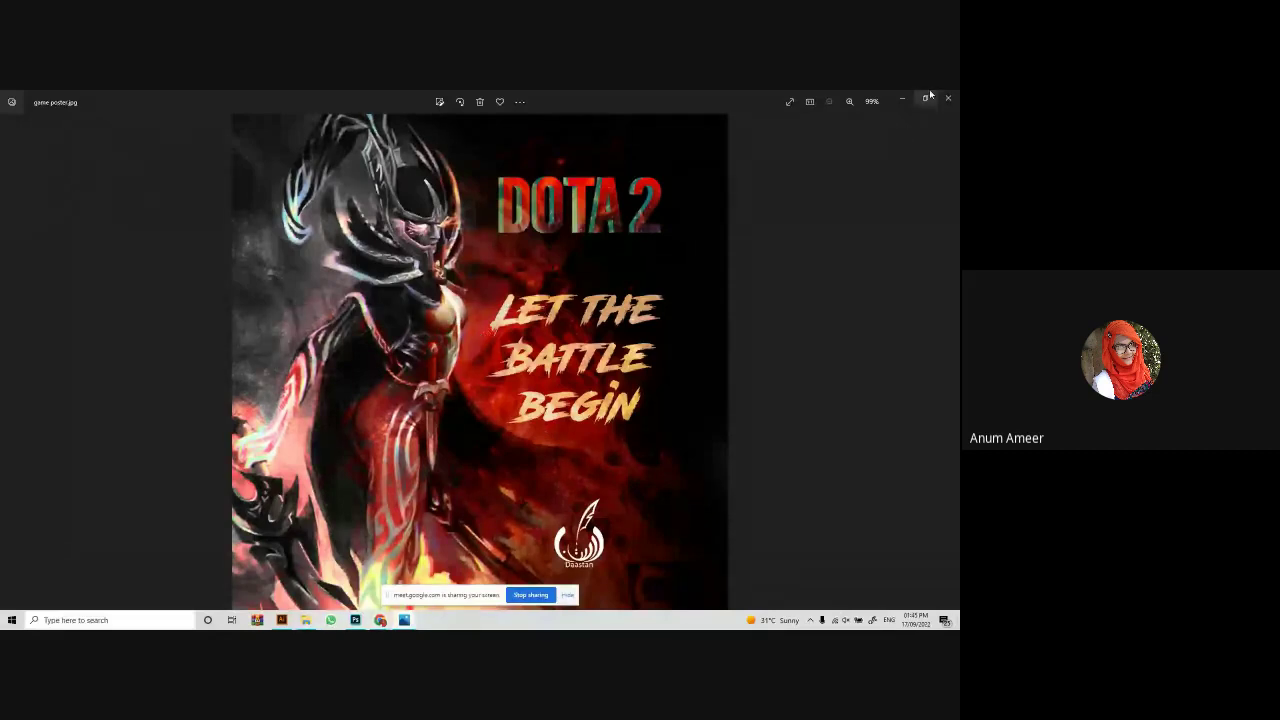
Switch to Chrome and close the leftover Pexels, DOTA logo search and Unsplash fire photo tabs.
mouse_move(381, 622)
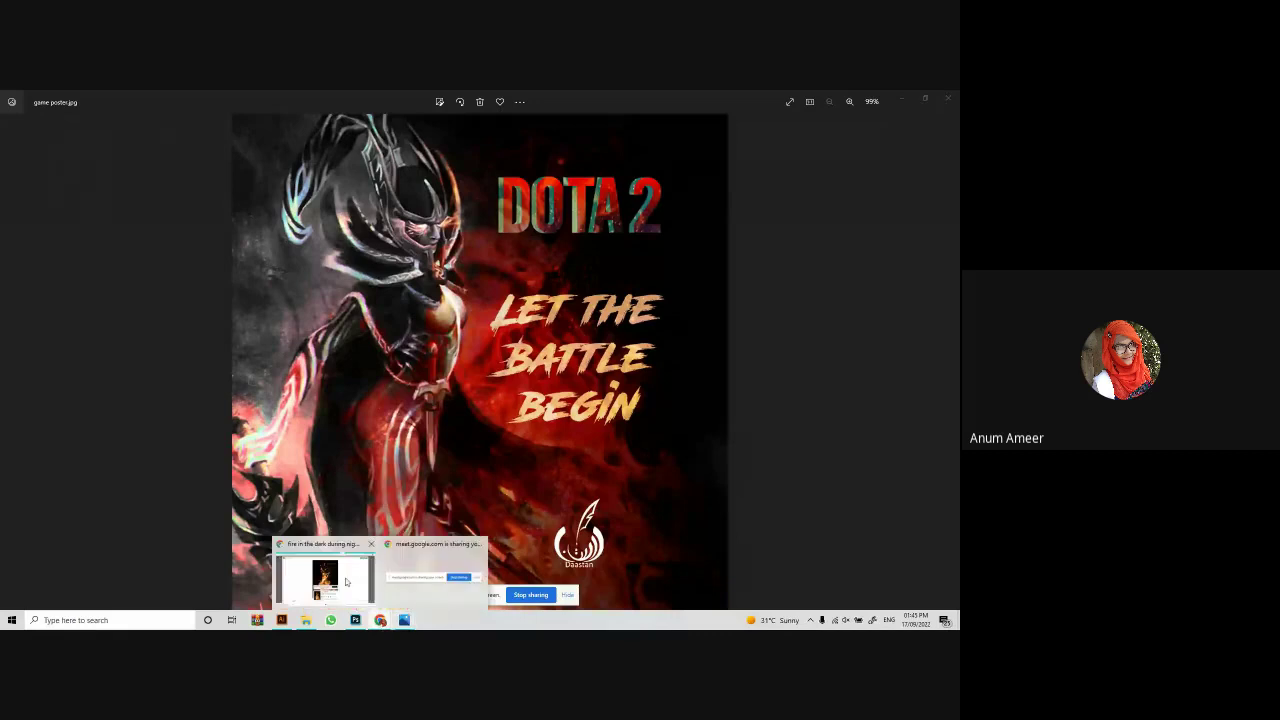
click(346, 580)
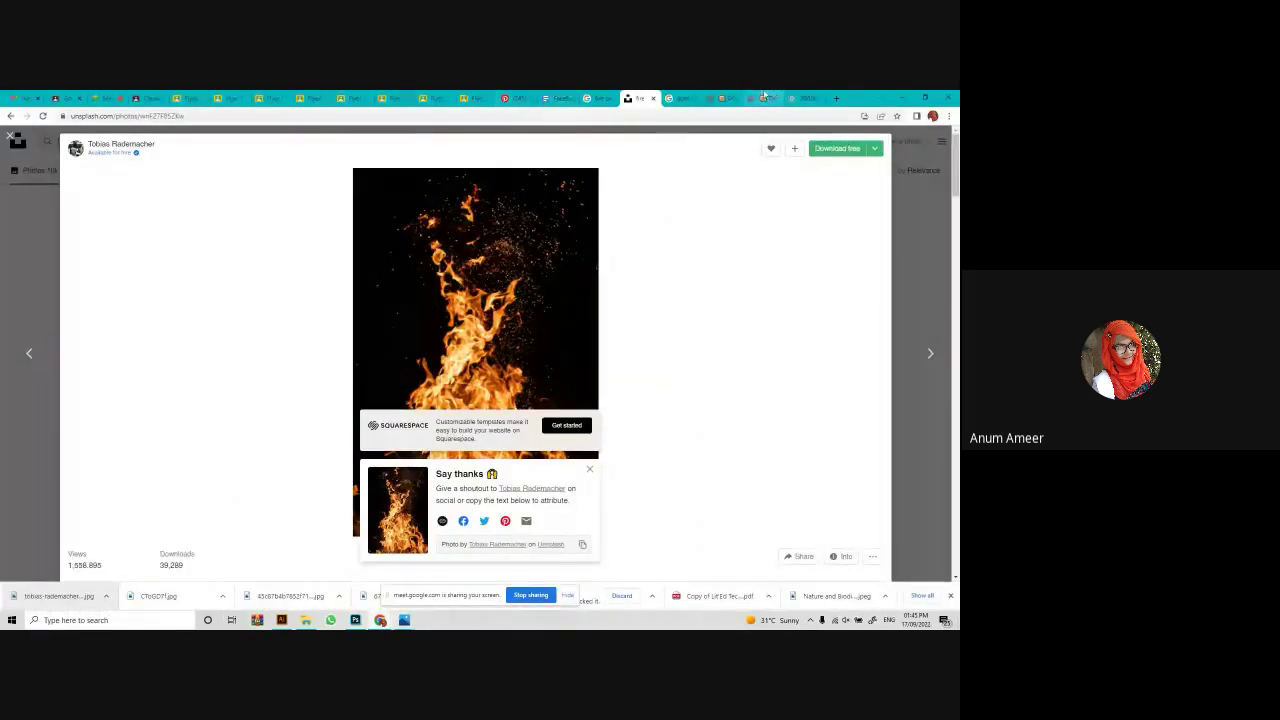
click(728, 98)
click(736, 98)
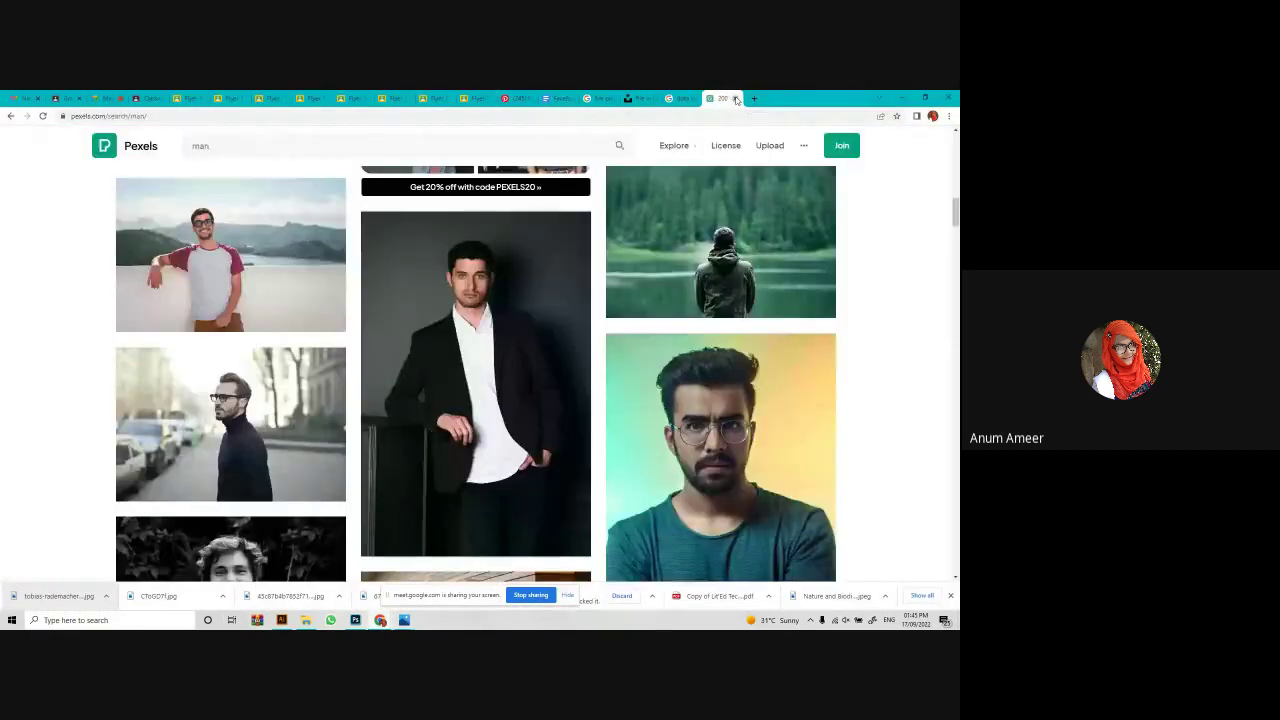
click(800, 97)
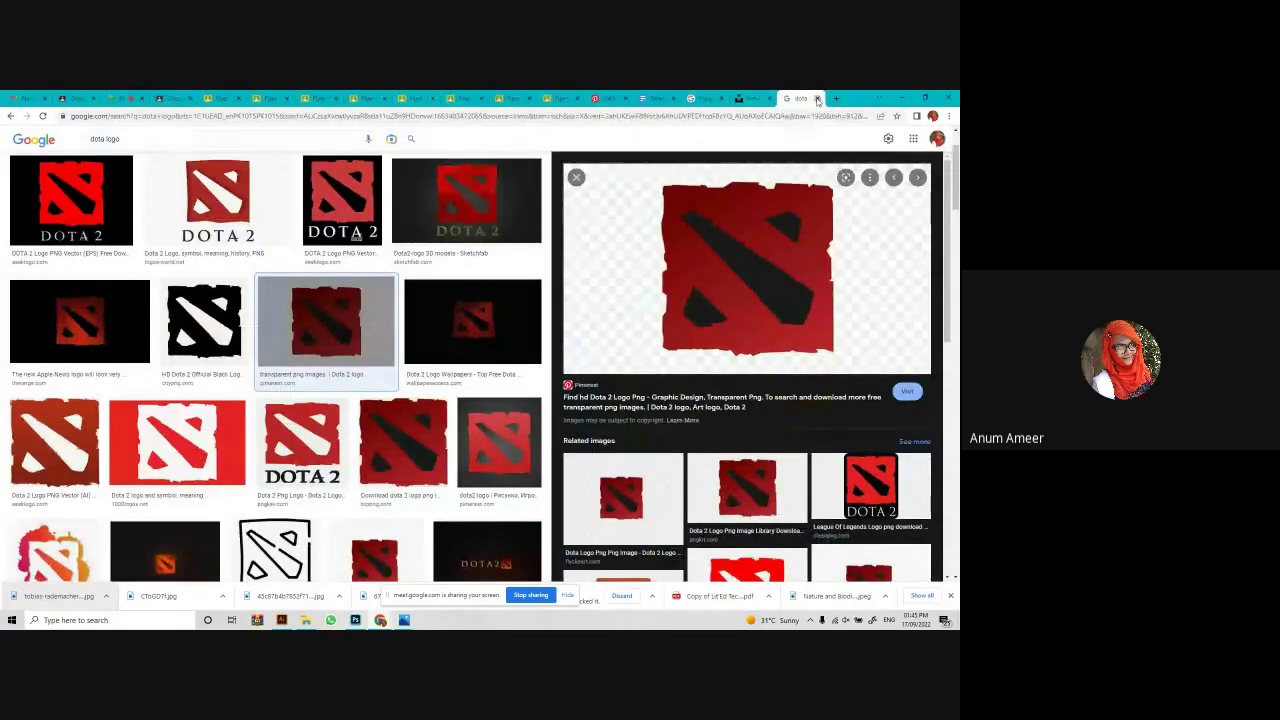
click(817, 98)
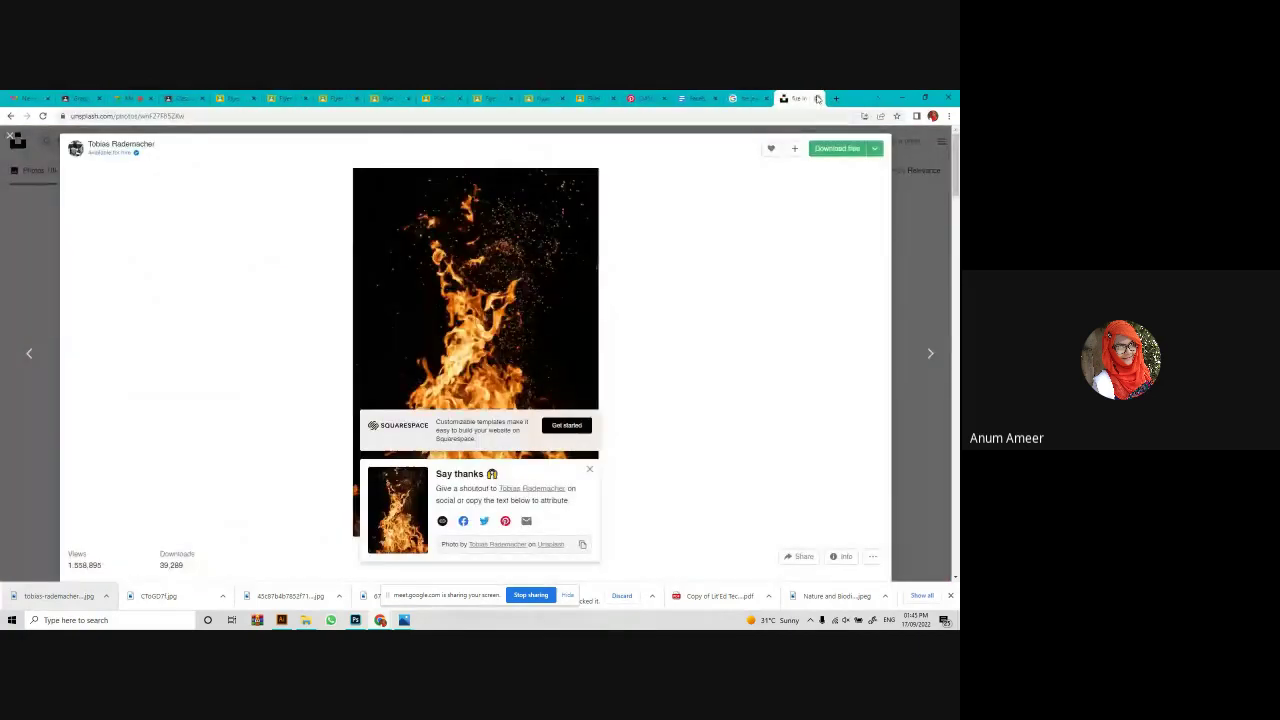
click(817, 98)
Open Freepik in a new browser tab and search its images for "mock up".
click(838, 98)
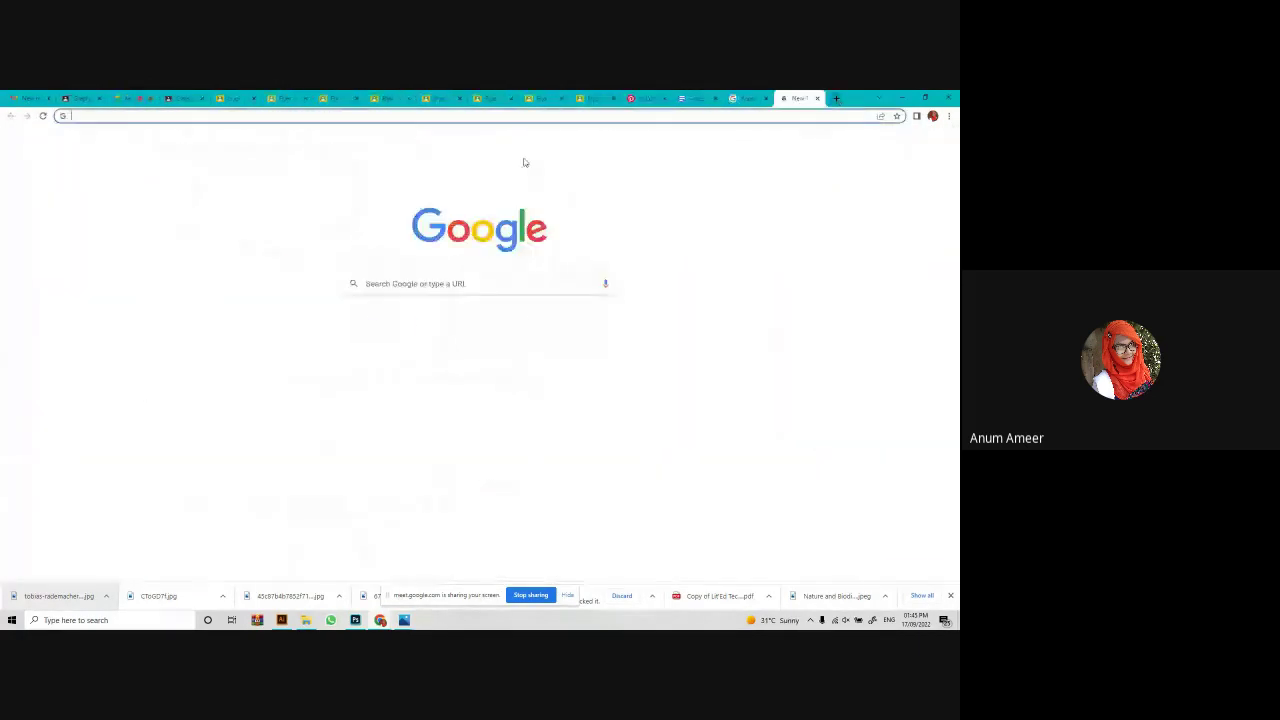
click(368, 335)
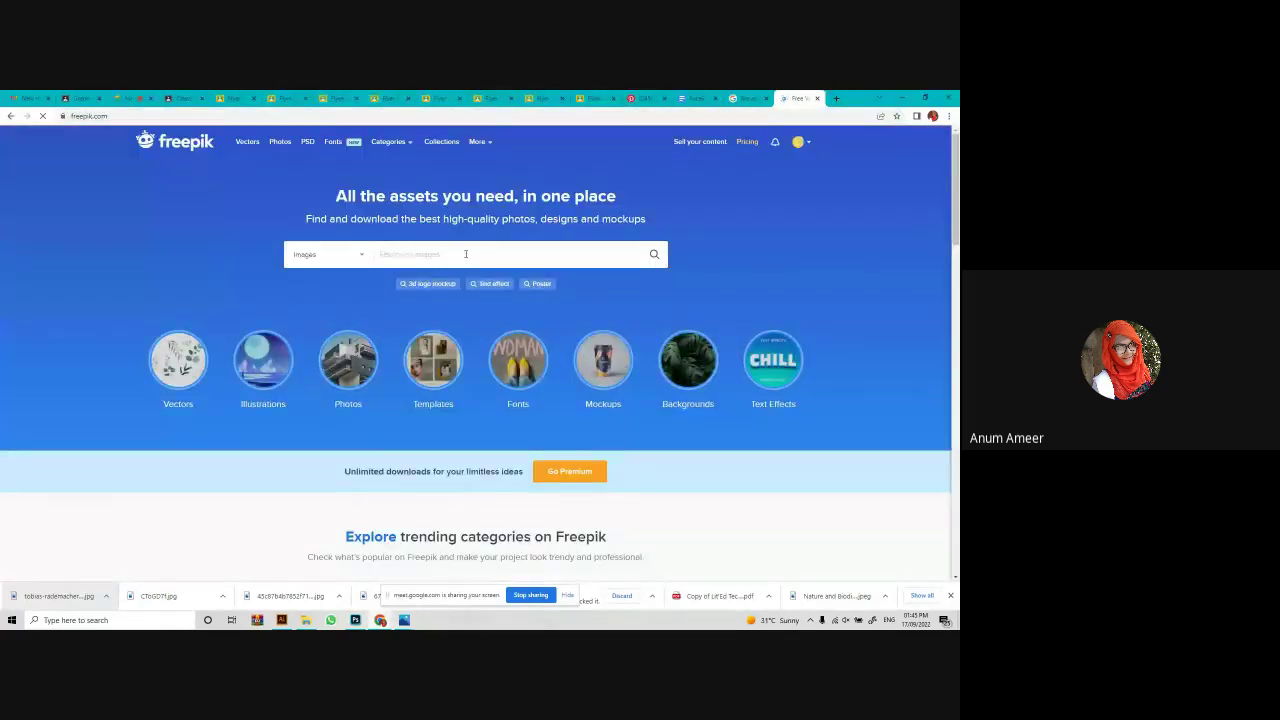
click(465, 254)
text(mock)
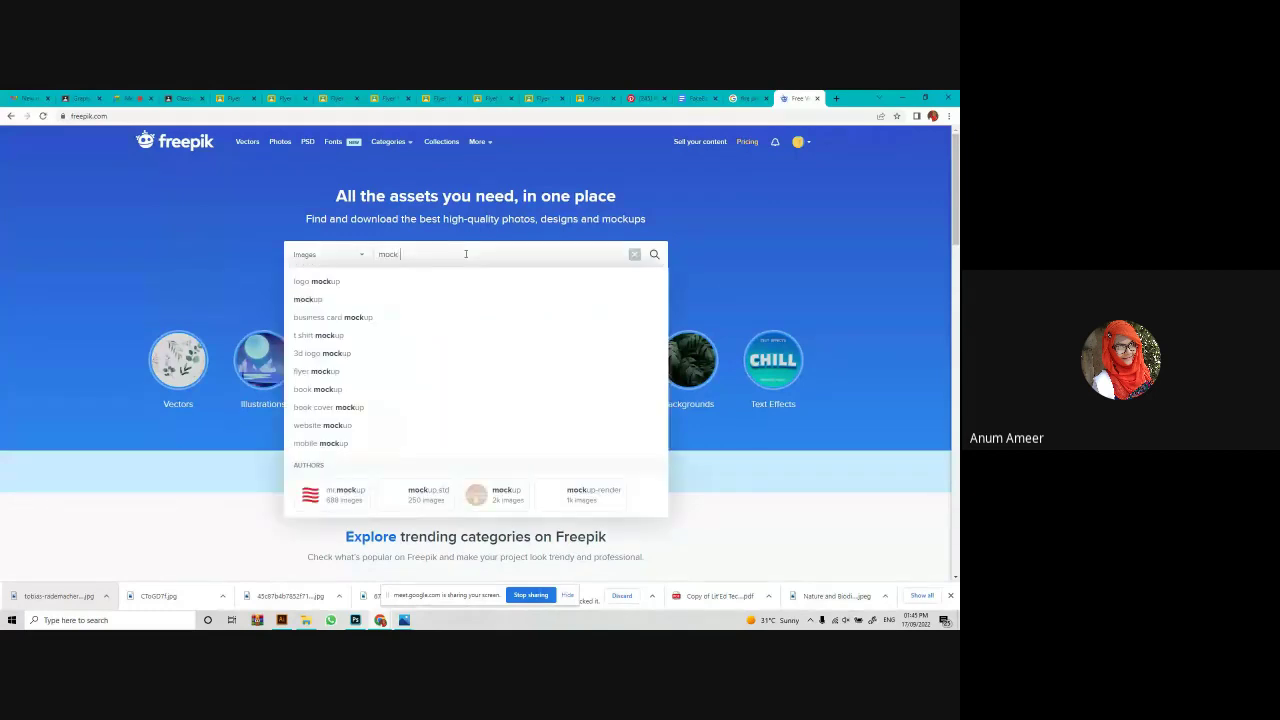
text( up)
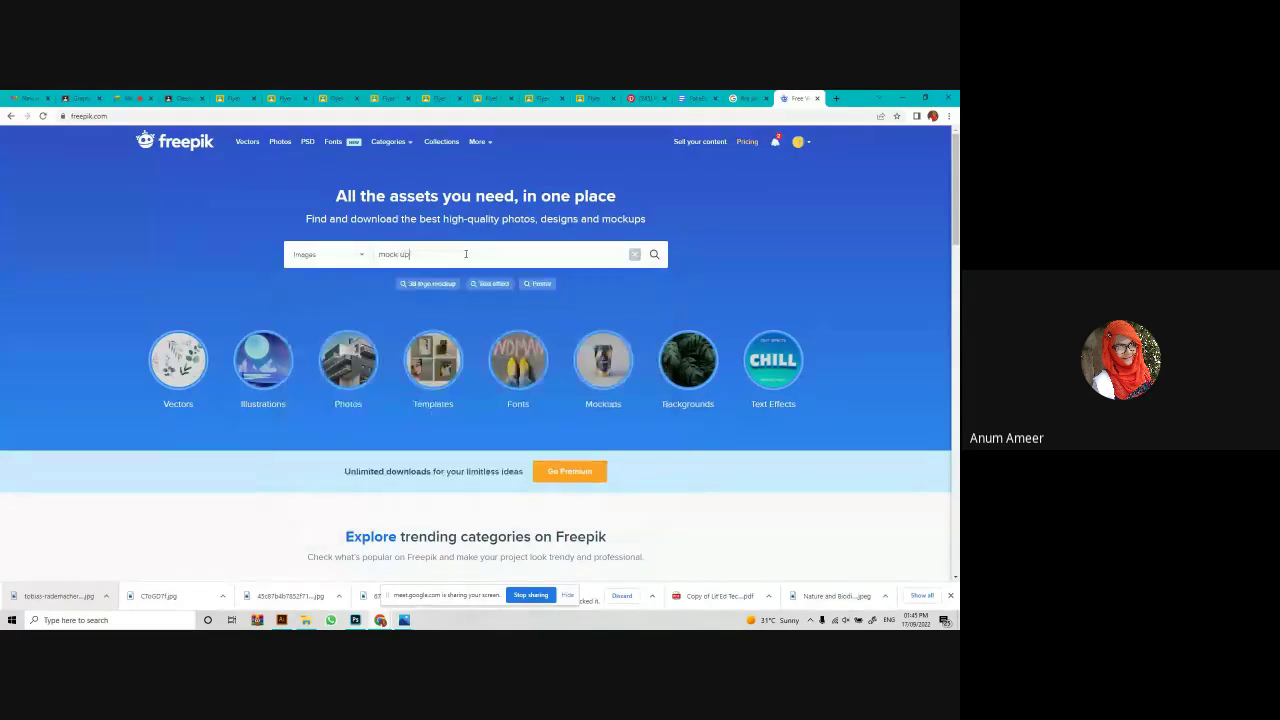
key(Return)
Change the Freepik image search to the suggested term "tablet mockup".
click(465, 256)
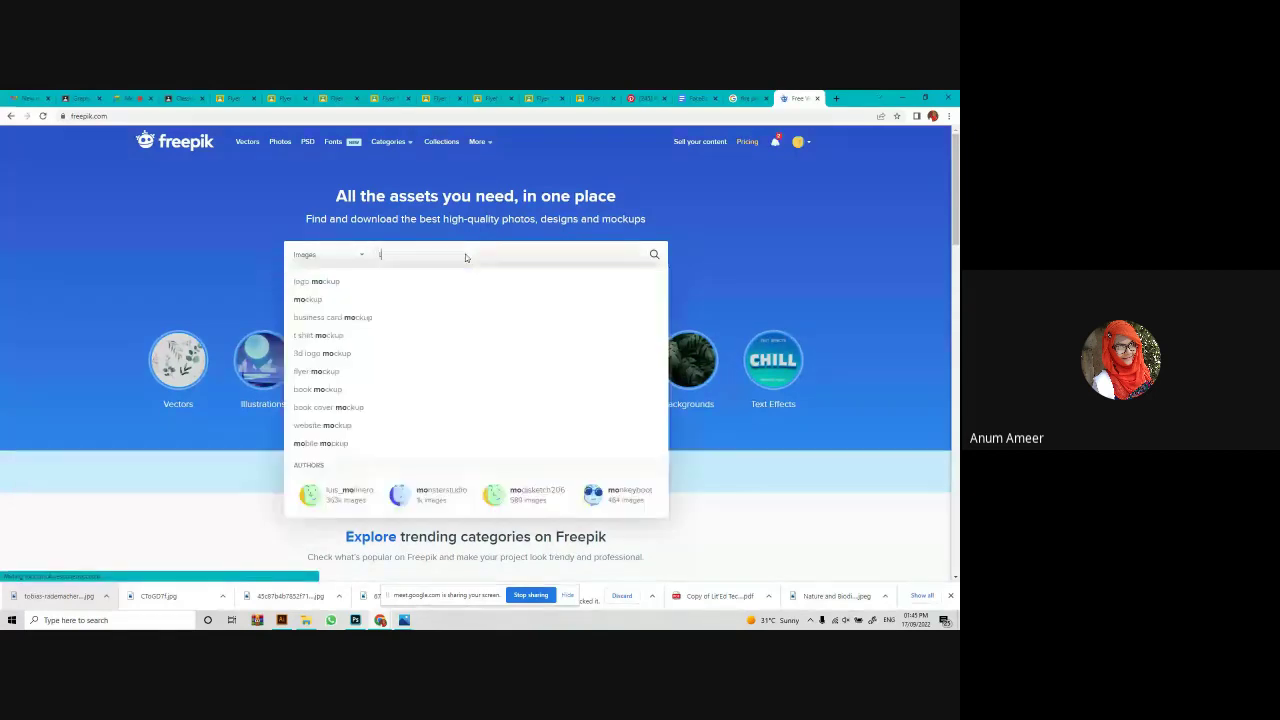
text(tabl)
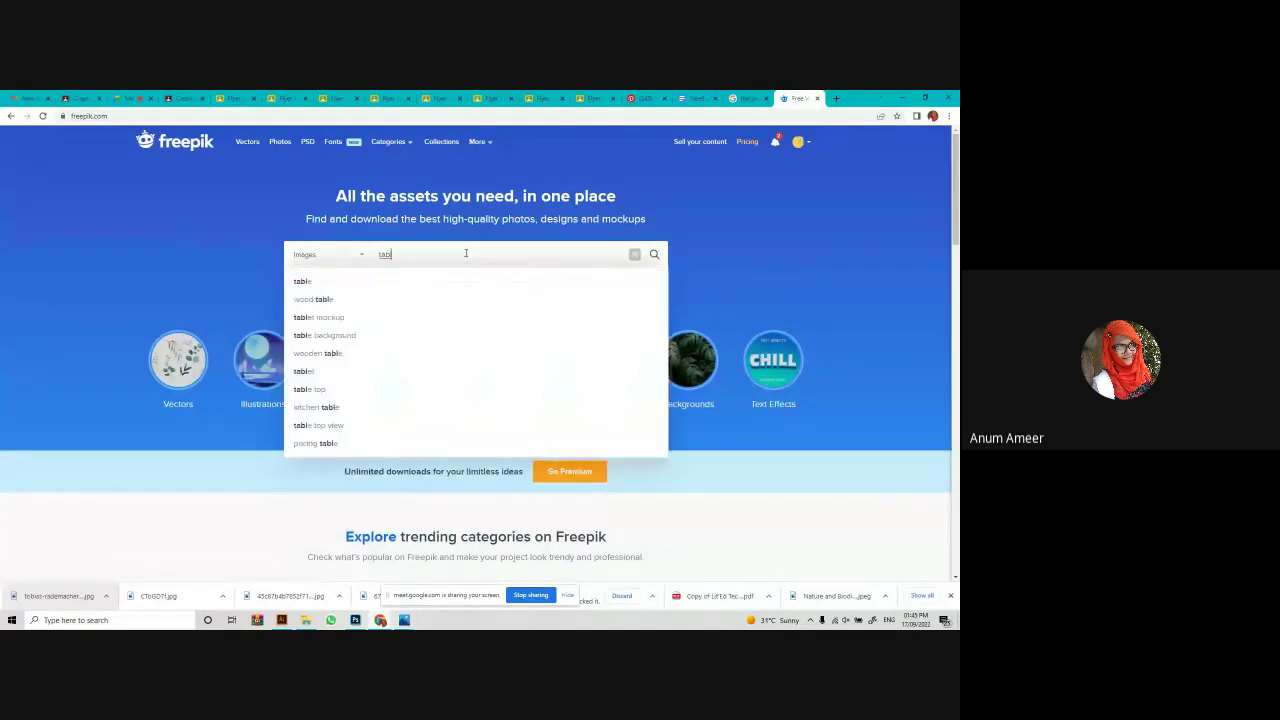
text(et)
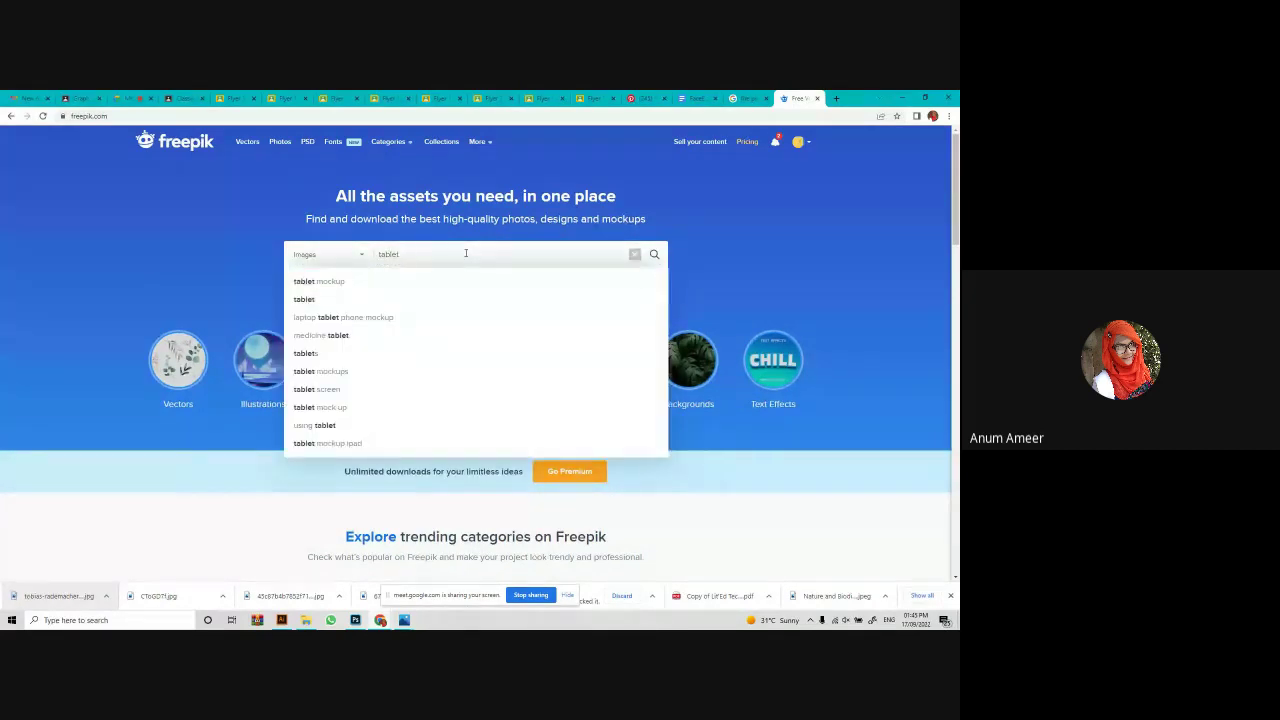
key(Down)
key(Return)
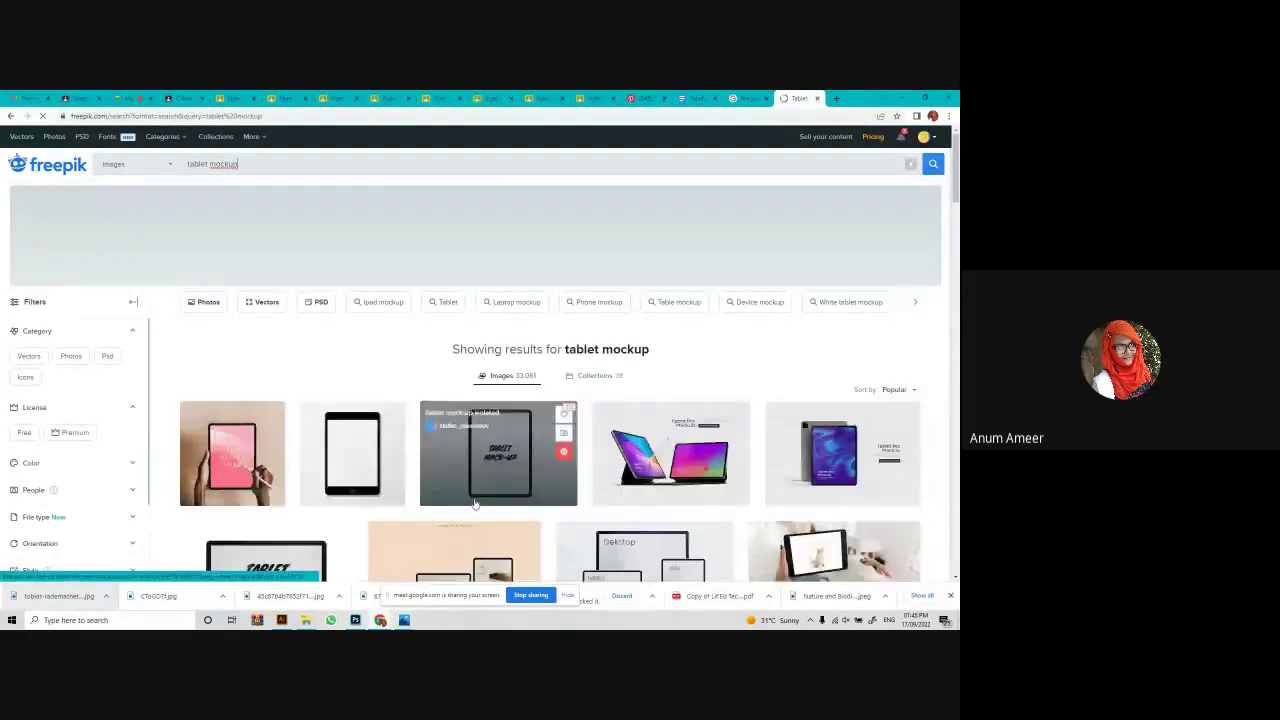
Browse the tablet mockup results and open the free "Tablet pro mockup" PSD template showing front and back of the device.
scroll(810, 505, down, 3)
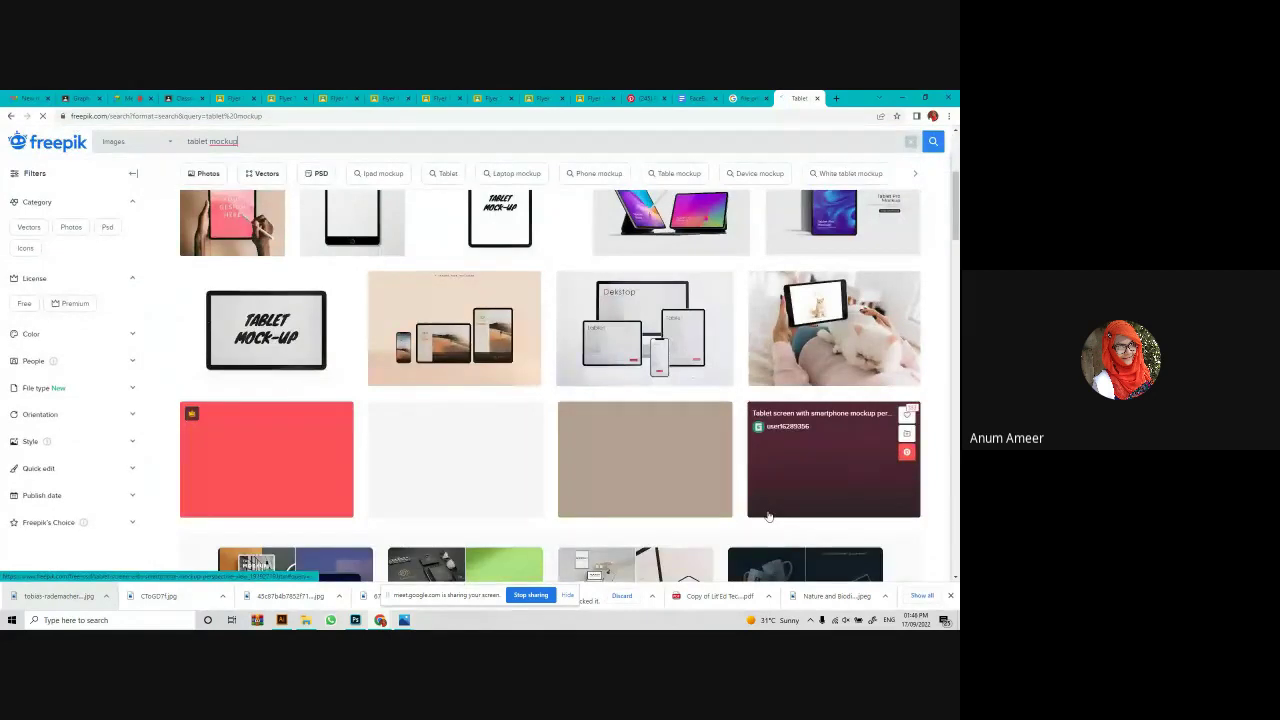
scroll(768, 516, down, 2)
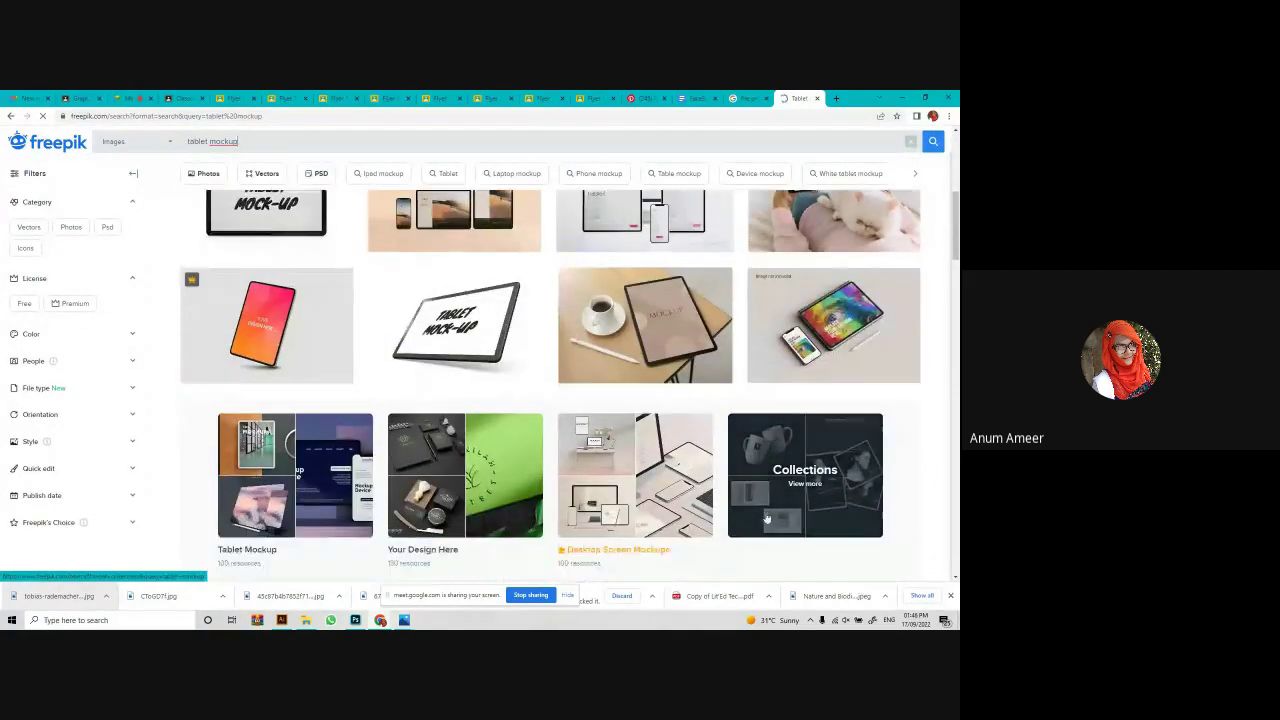
scroll(765, 516, down, 1)
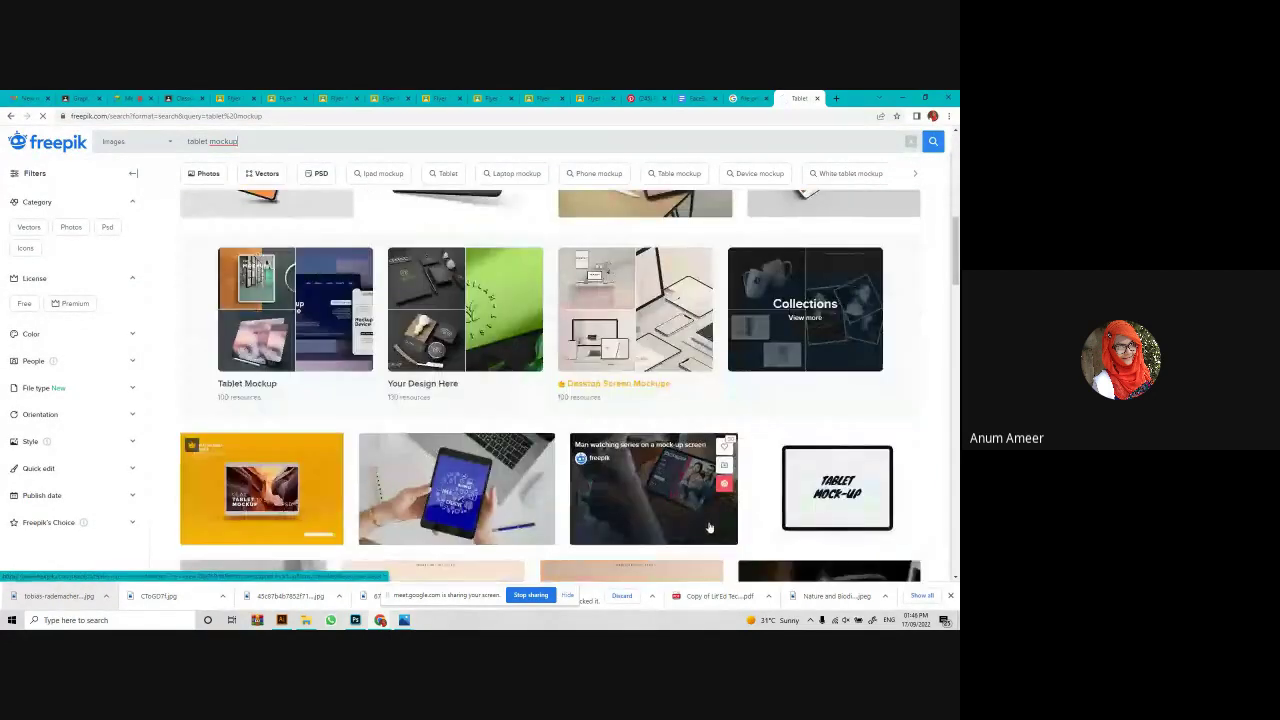
scroll(693, 528, down, 1)
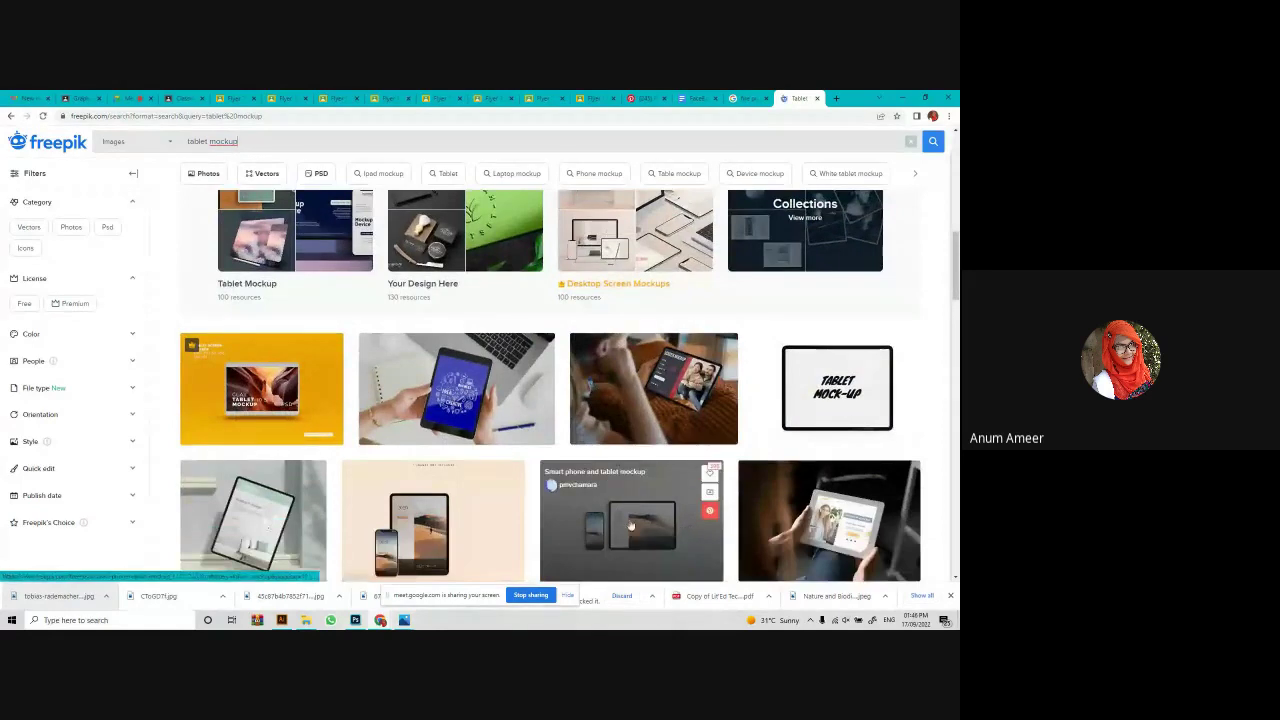
scroll(605, 517, down, 1)
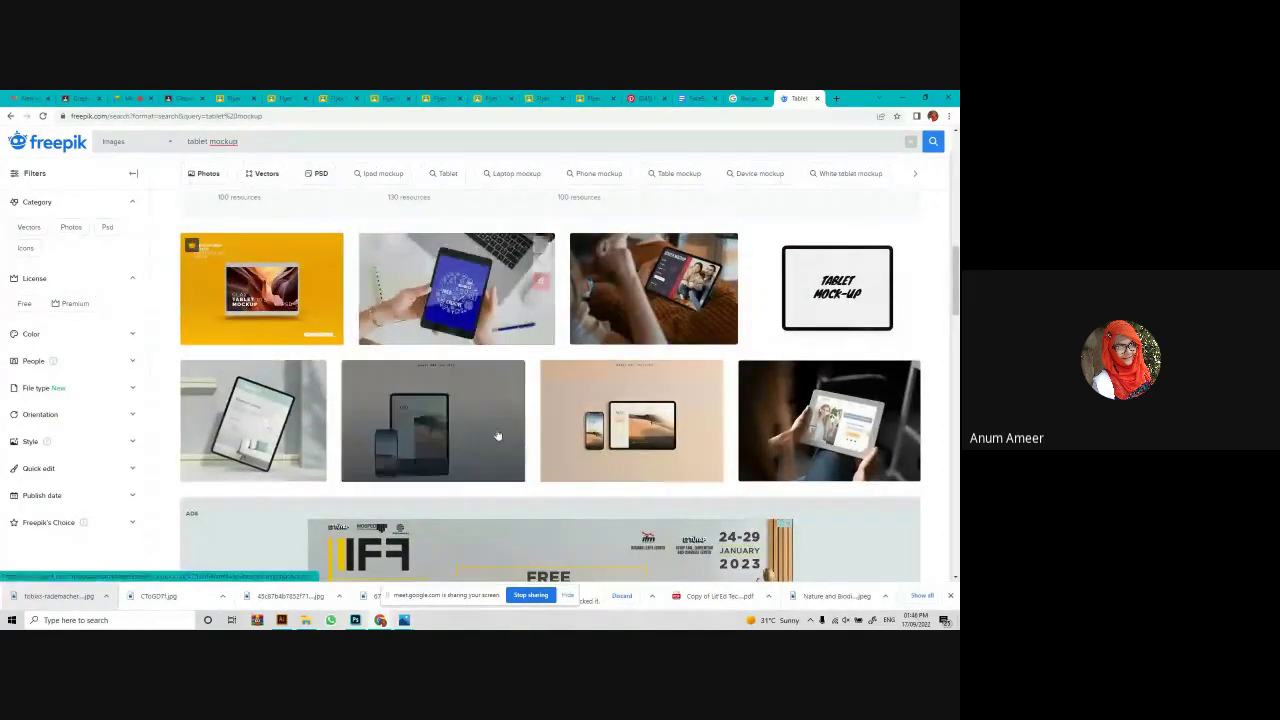
scroll(497, 436, down, 2)
scroll(555, 477, down, 1)
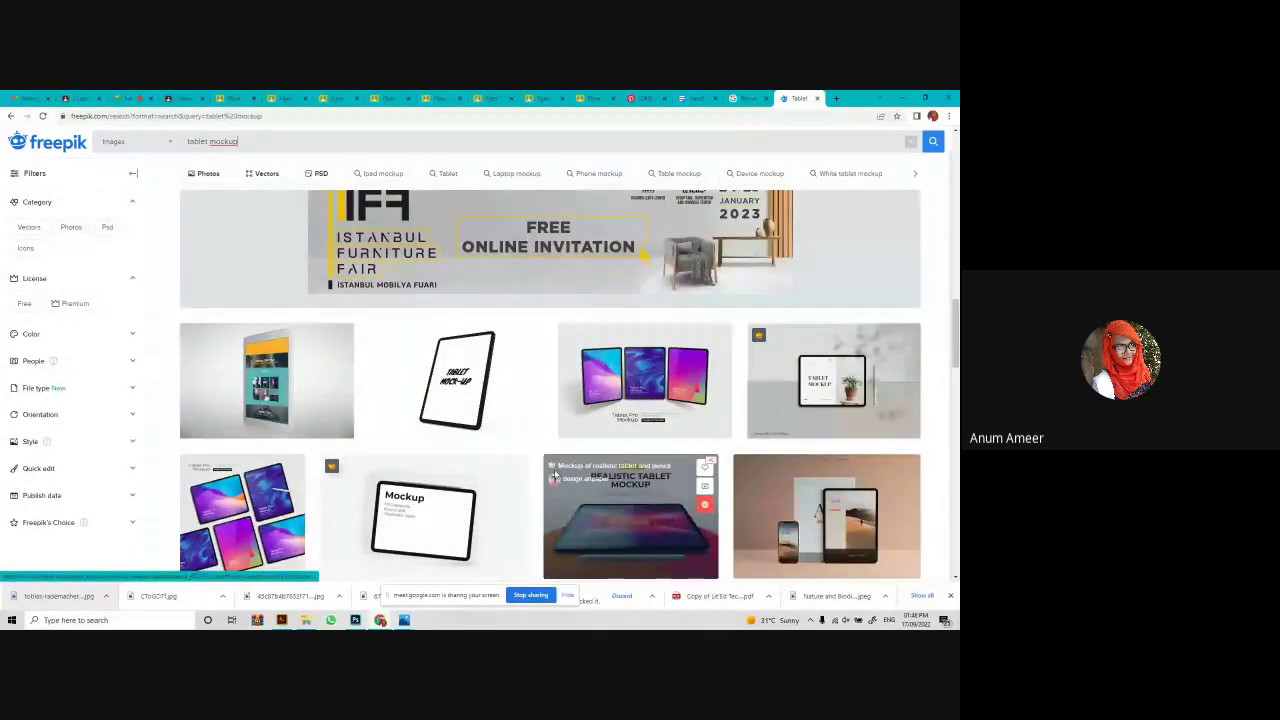
scroll(554, 474, down, 2)
scroll(554, 471, down, 2)
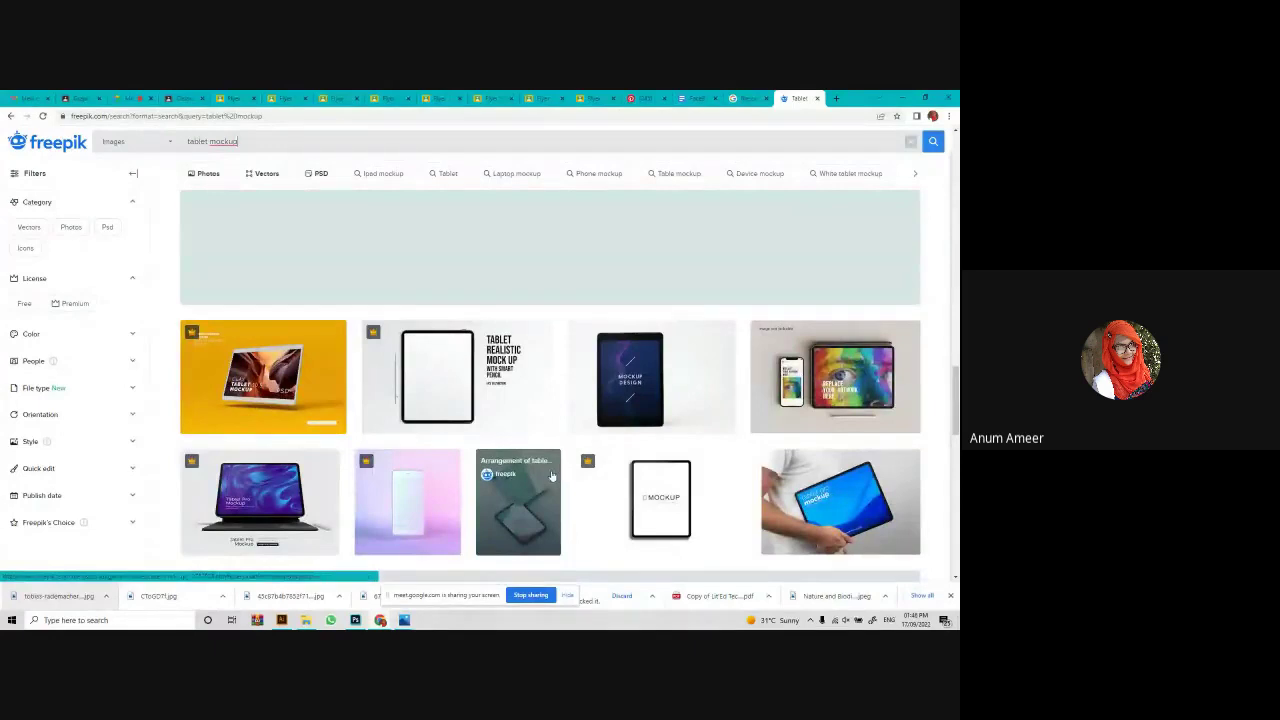
scroll(551, 474, down, 2)
scroll(551, 472, down, 2)
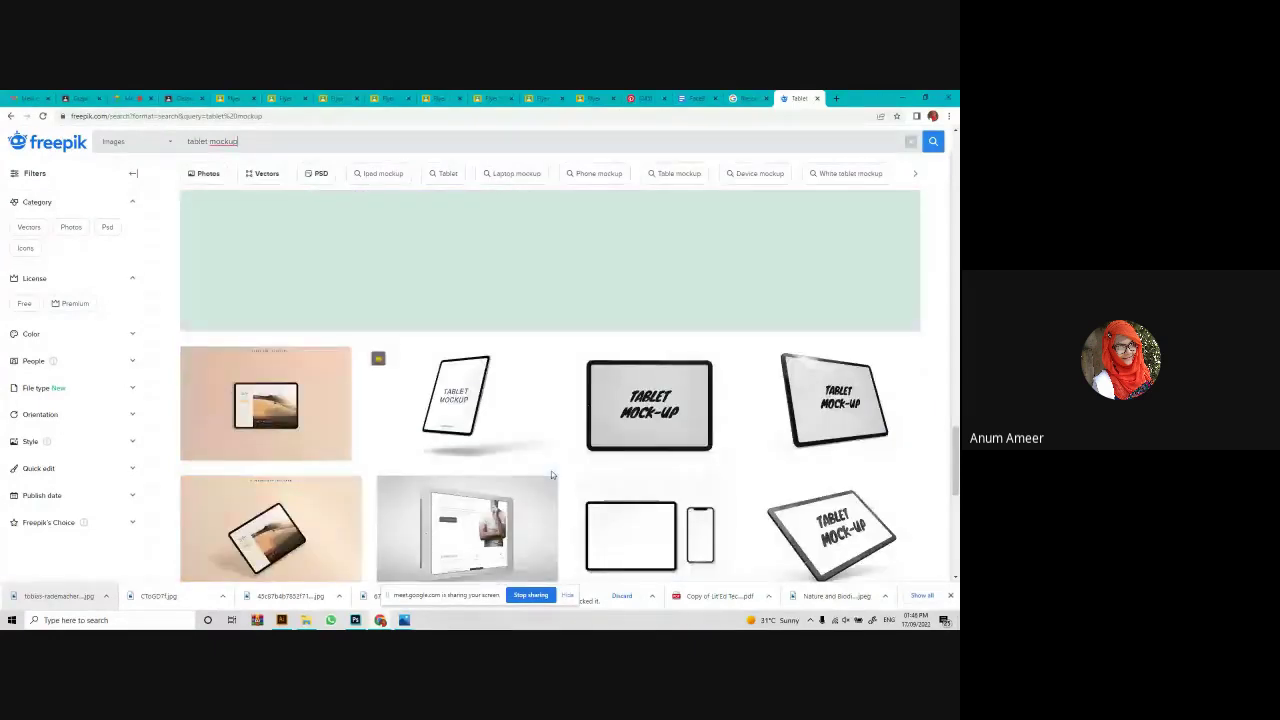
scroll(551, 474, down, 8)
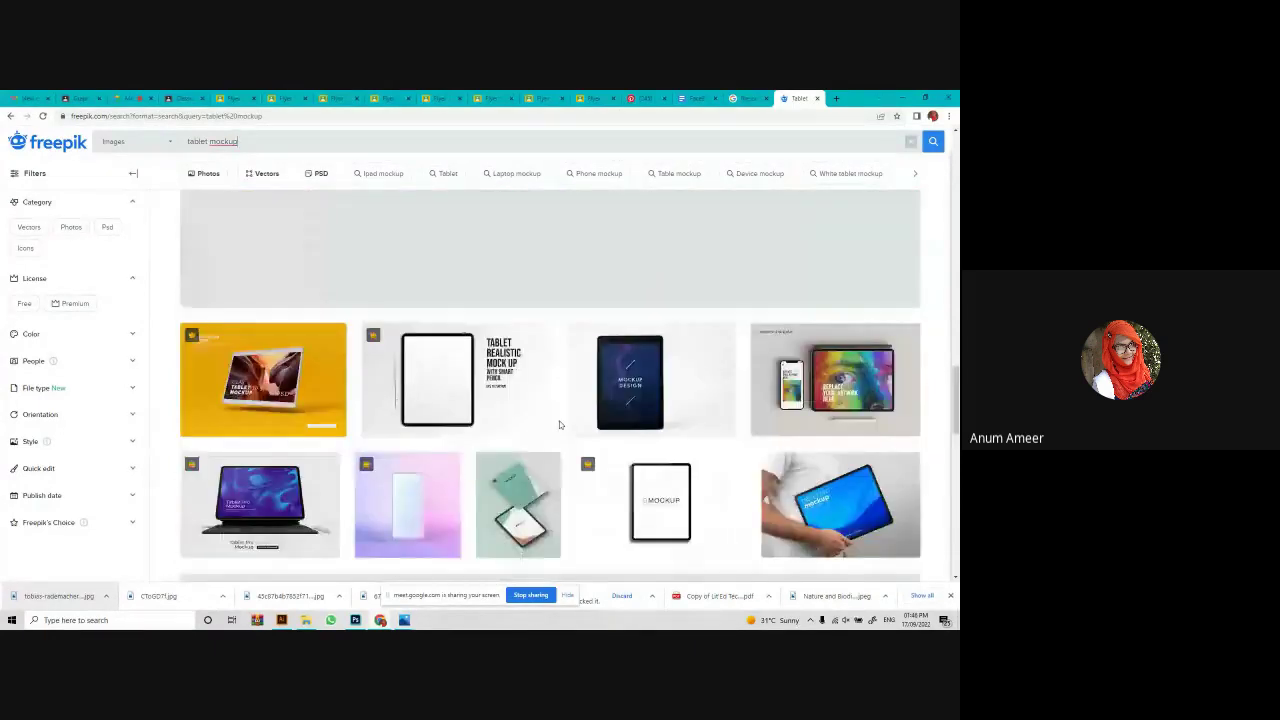
scroll(560, 425, up, 12)
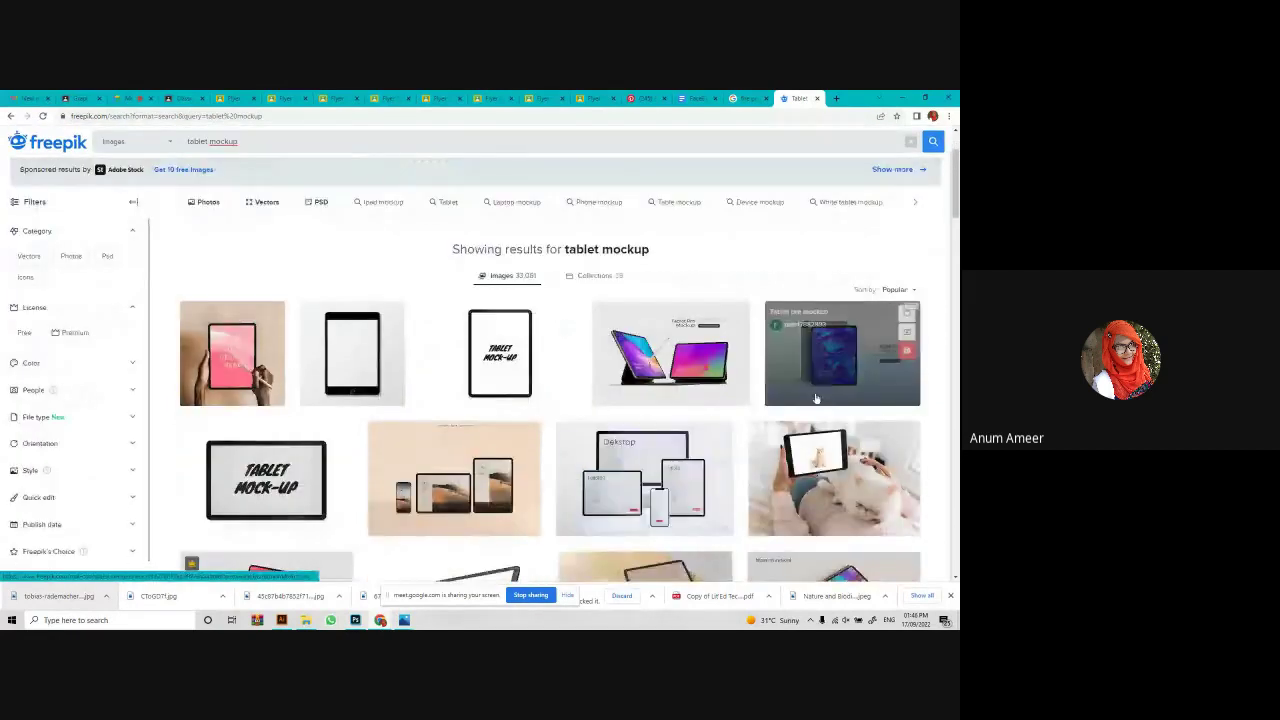
click(815, 398)
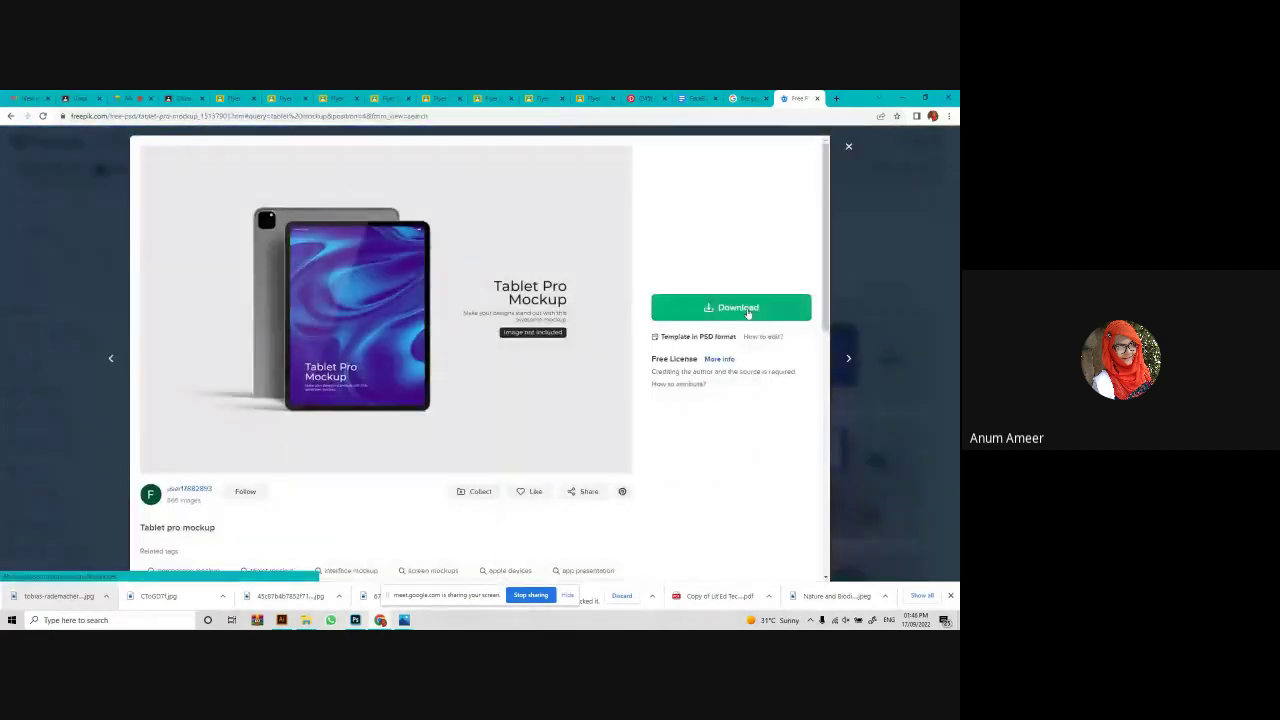
Download the free "Tablet pro mockup" PSD template with attribution and close its preview.
click(748, 310)
click(752, 438)
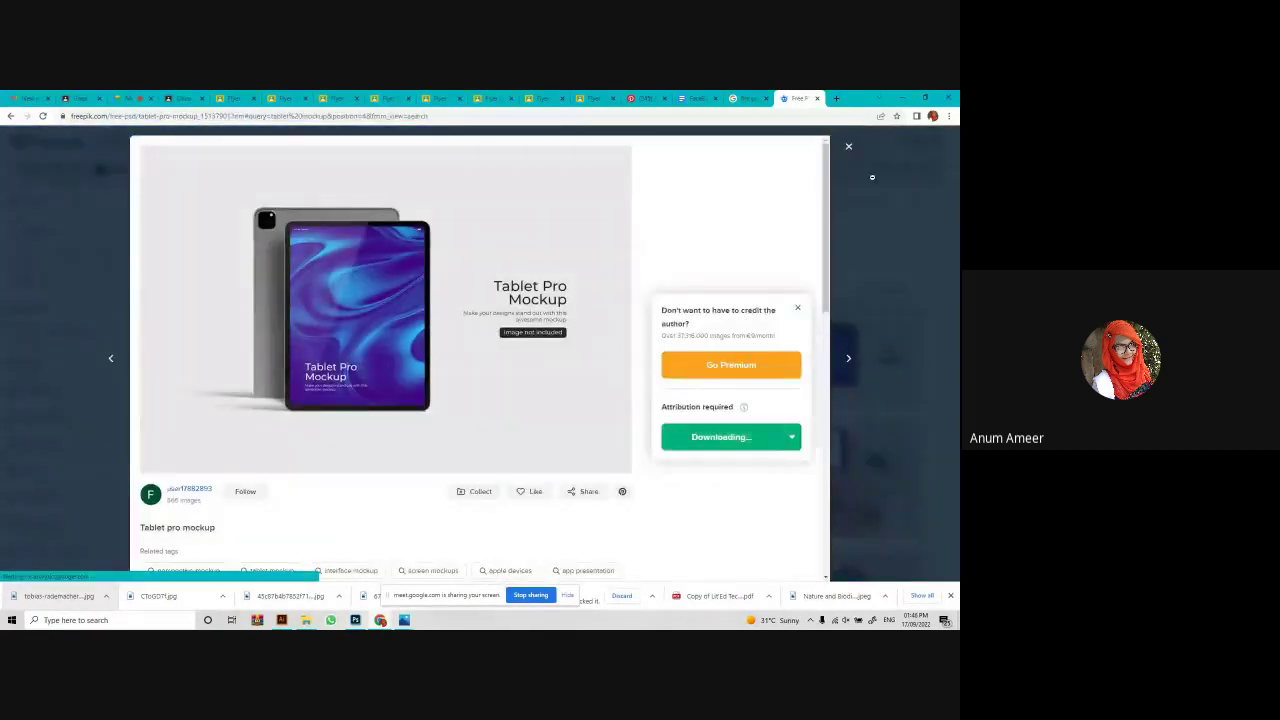
click(872, 177)
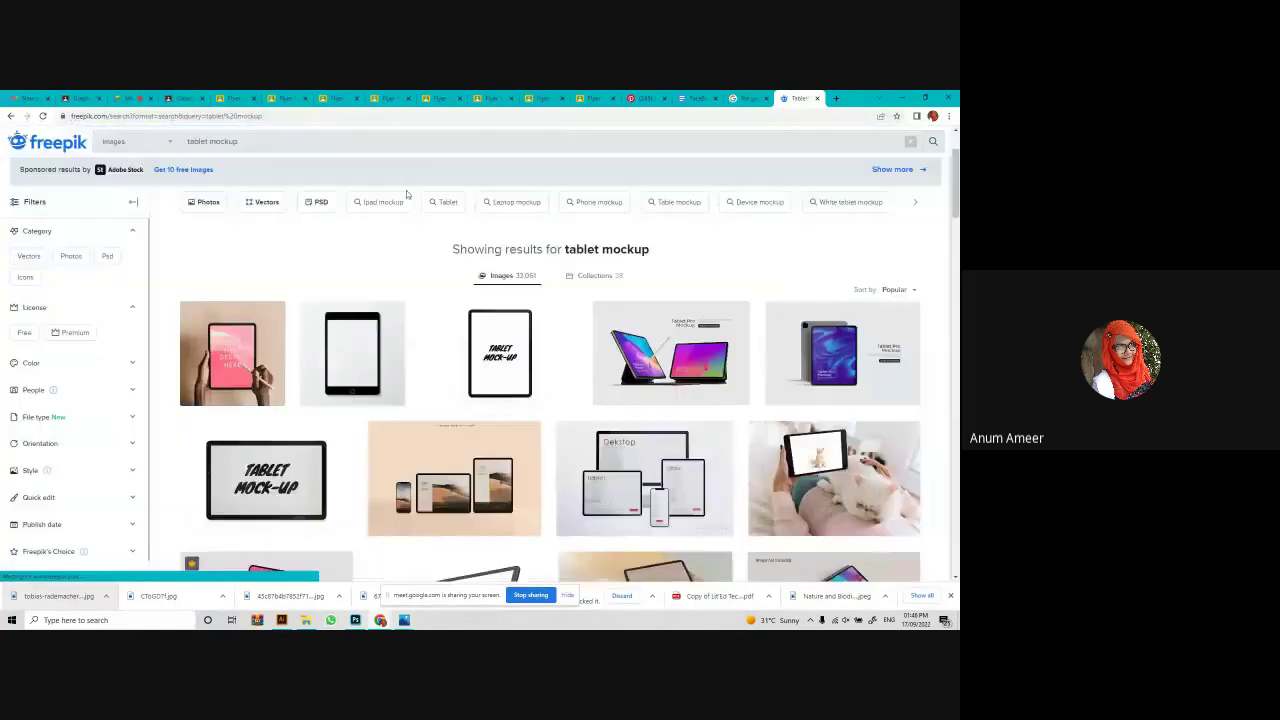
Search the Freepik images for "flyer mockup".
triple_click(226, 142)
text(illu)
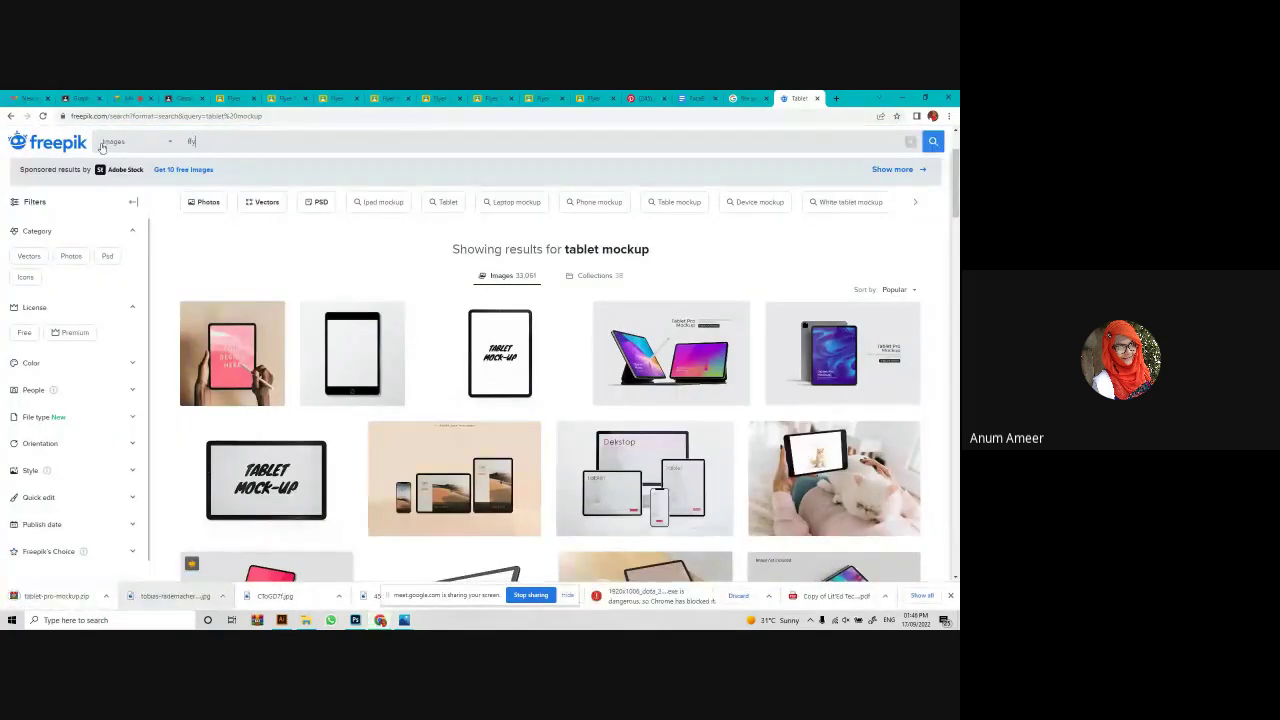
text(er mockup)
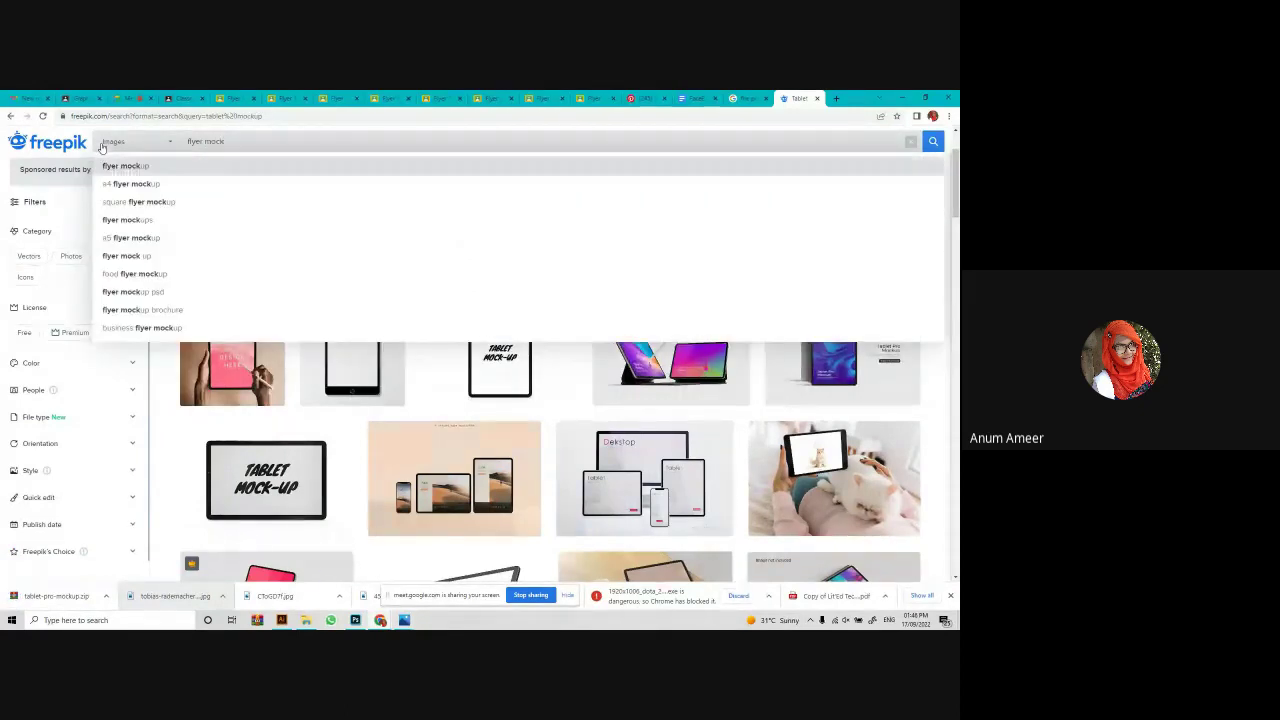
key(Return)
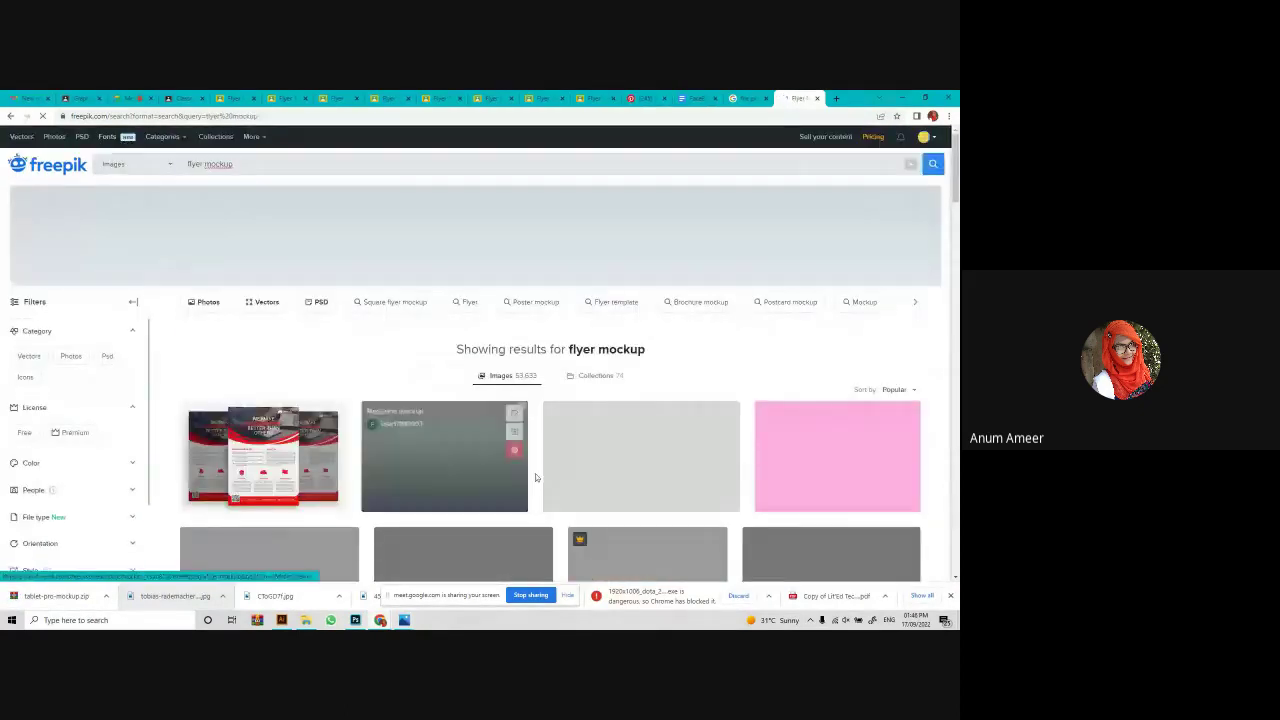
Browse the flyer mockup results and open the pink "Poster and flyer mockup design" template.
scroll(517, 488, down, 3)
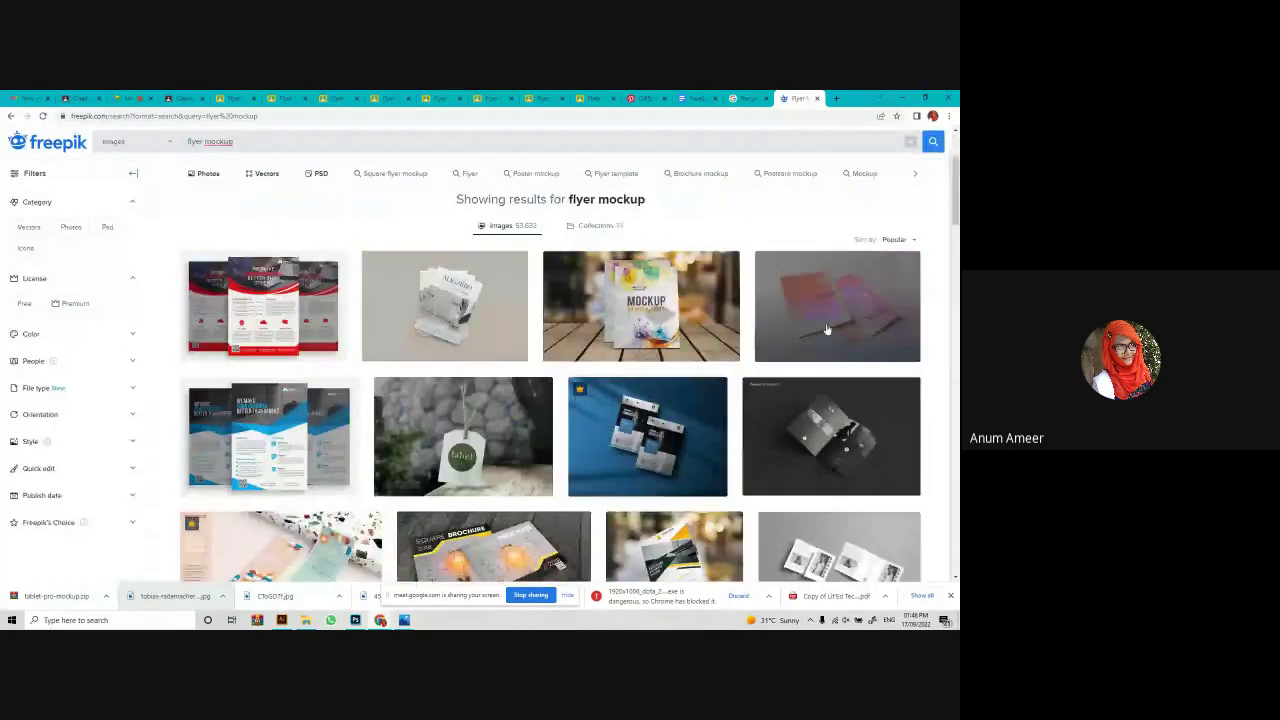
scroll(684, 445, down, 3)
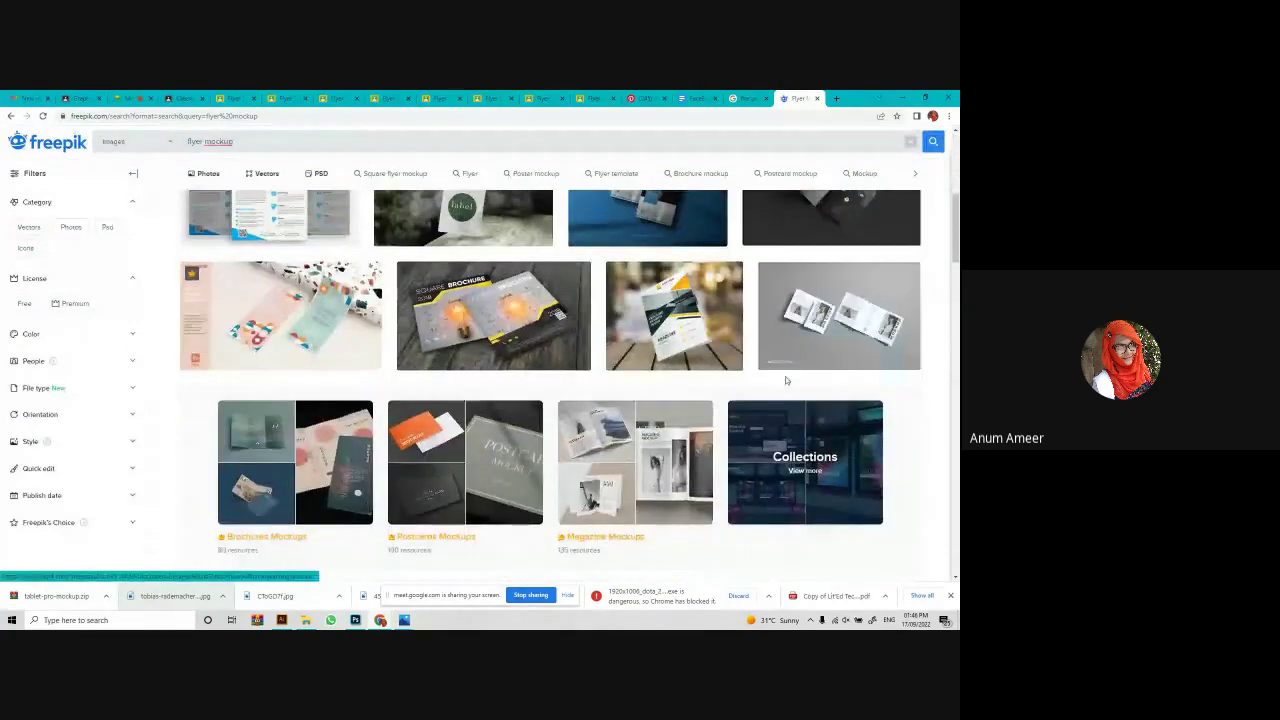
scroll(787, 375, up, 3)
click(827, 343)
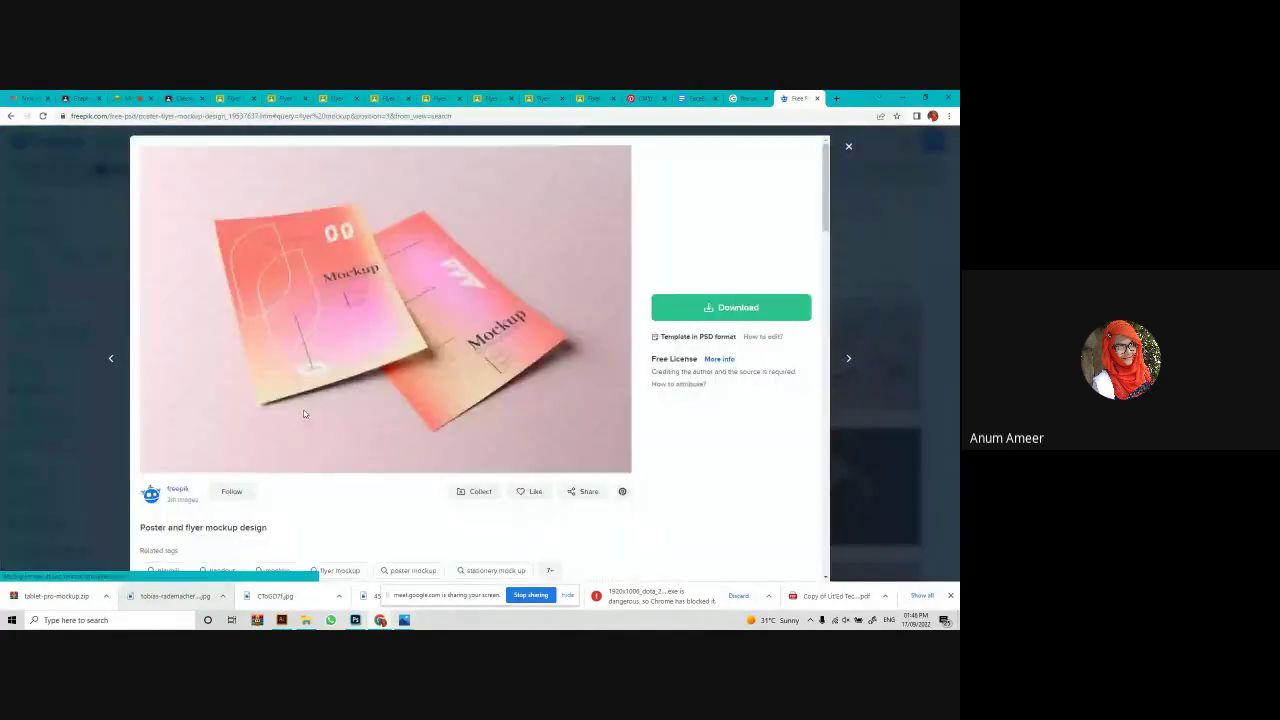
Open the downloaded tablet-pro-mockup.zip archive, open its Tablet_Pro_Mockup PSD in Photoshop, and collapse the Properties panel.
click(44, 594)
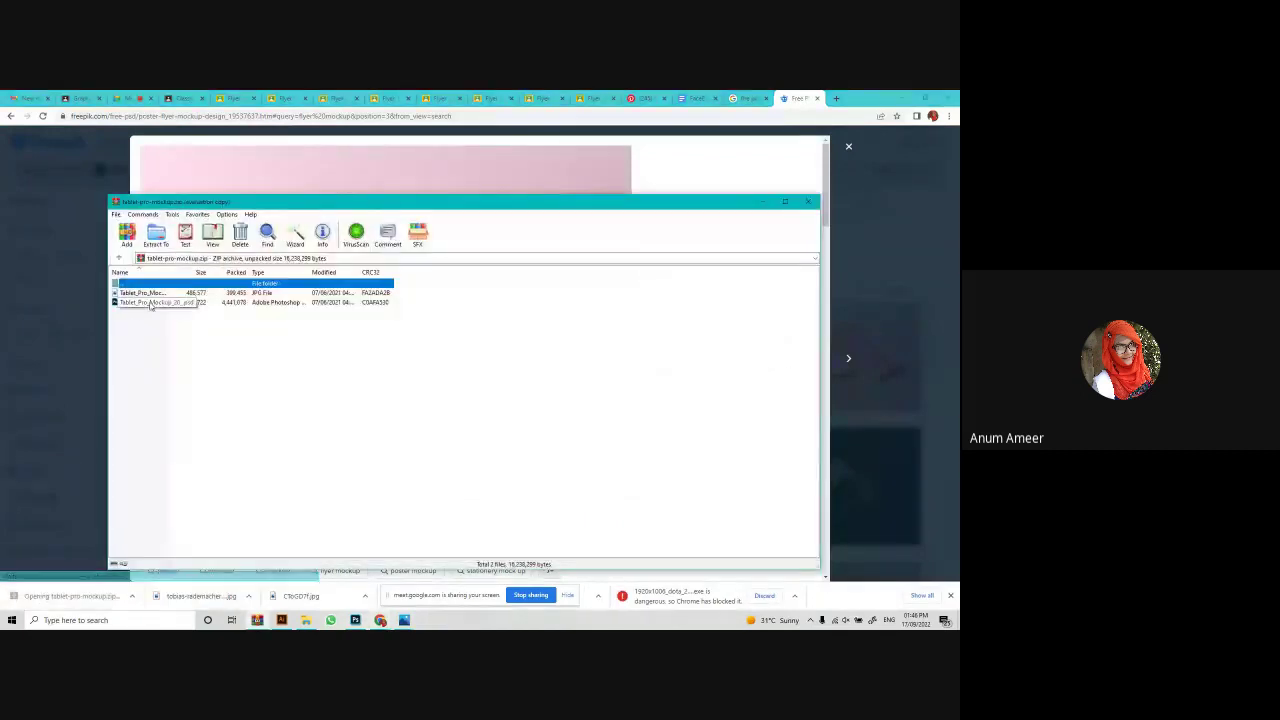
click(511, 390)
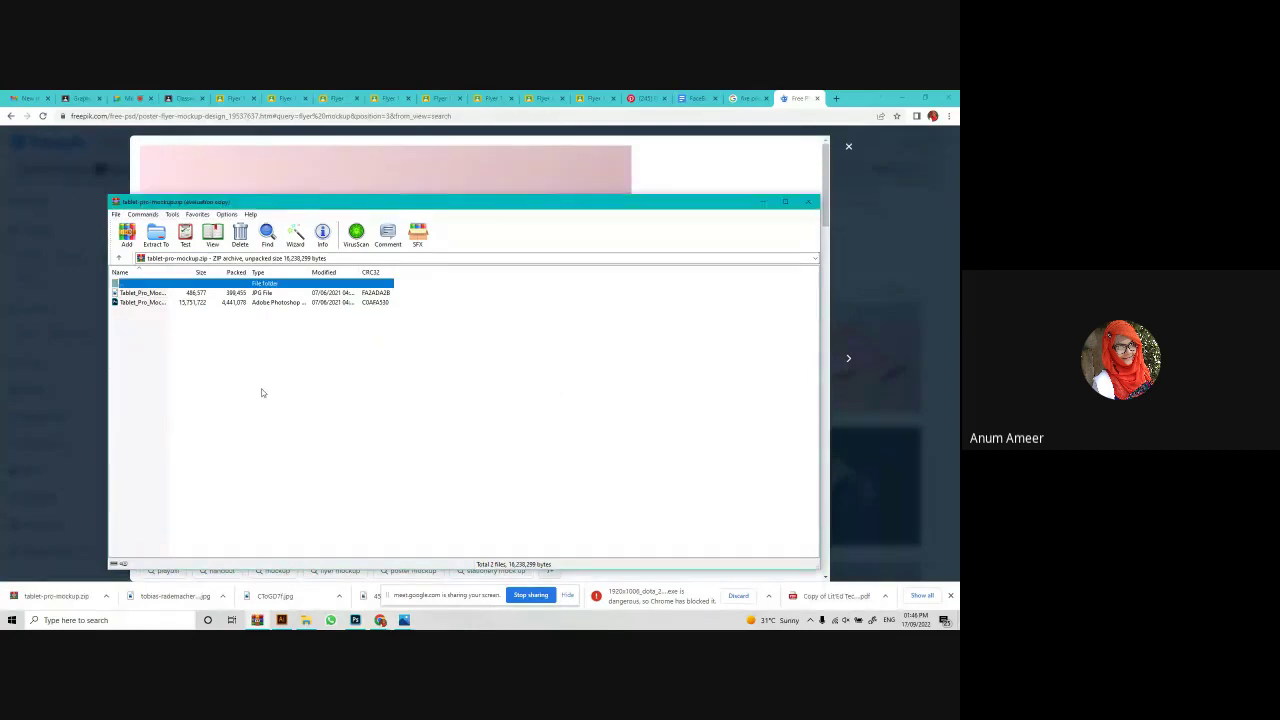
double_click(143, 302)
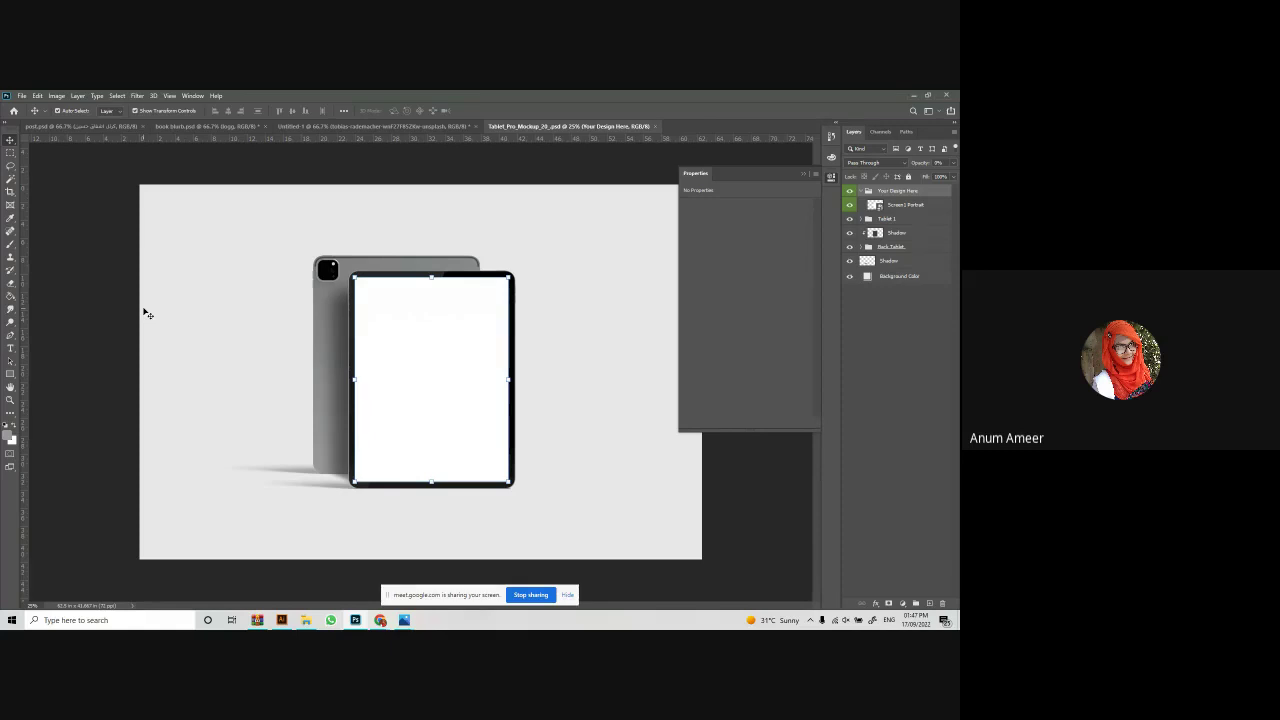
click(808, 174)
Create a new 1000 × 1000 px RGB document at 300 pixels/inch with a white background.
click(20, 96)
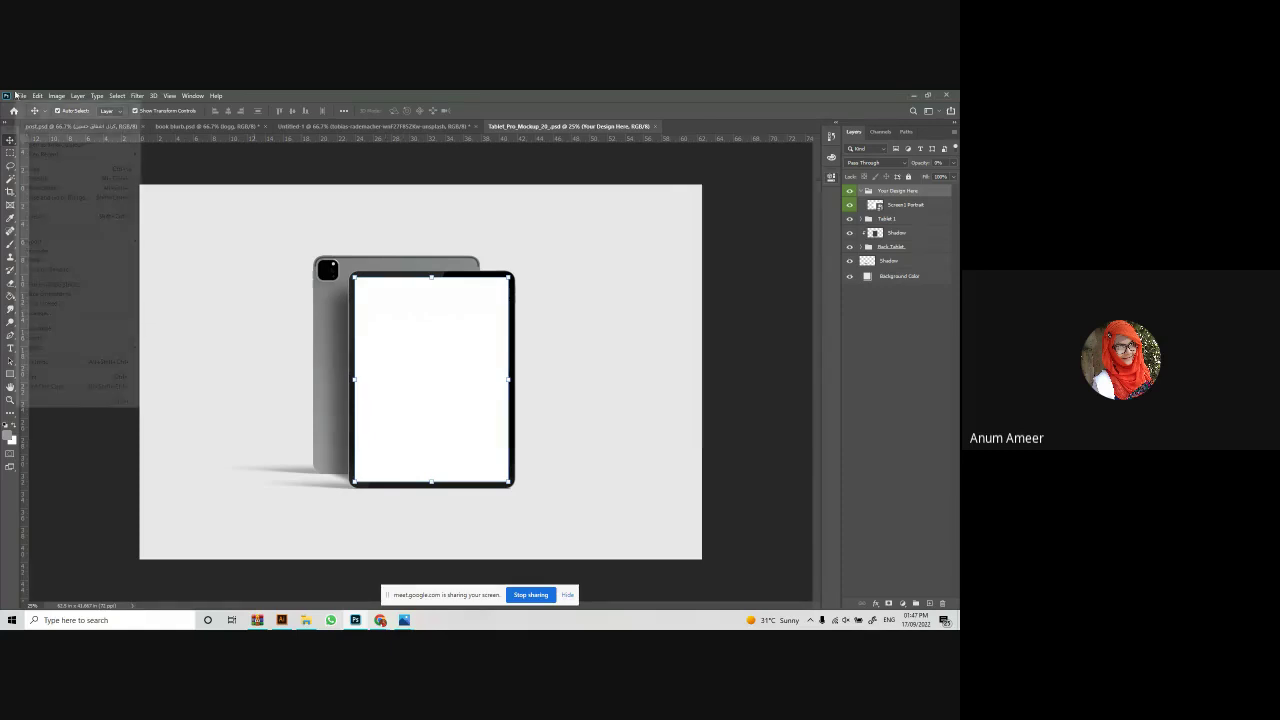
click(30, 104)
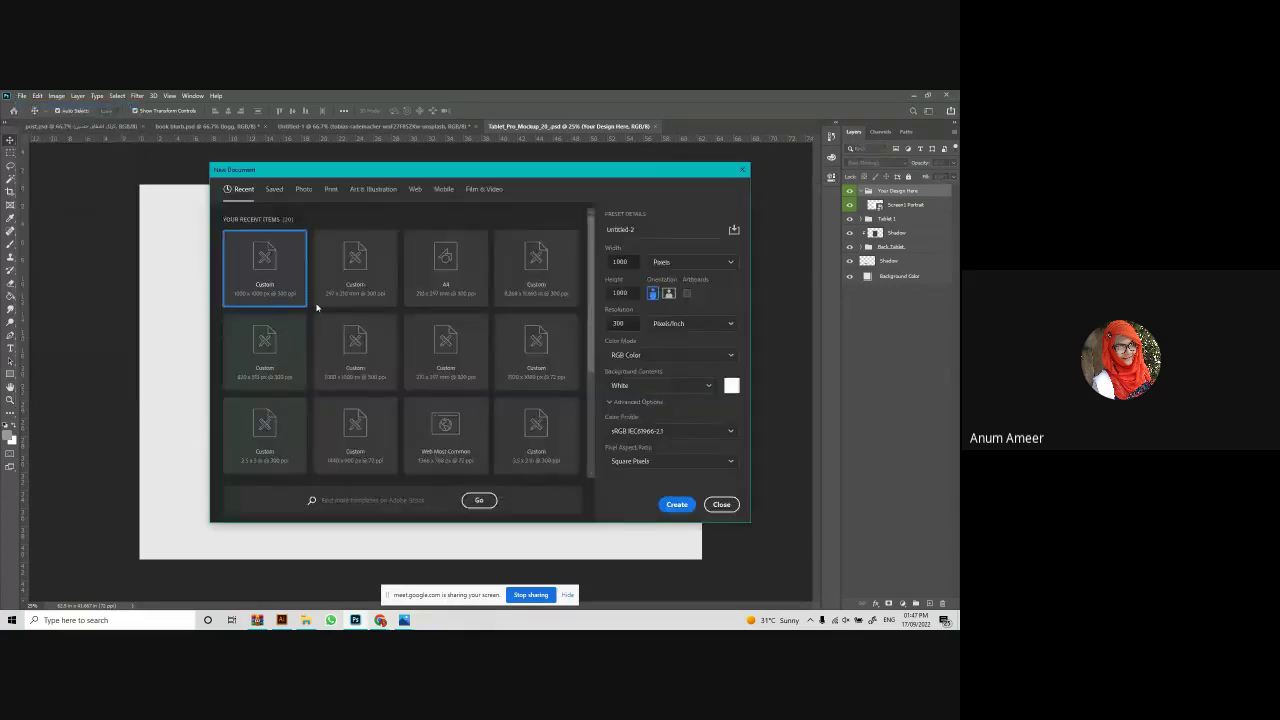
click(677, 505)
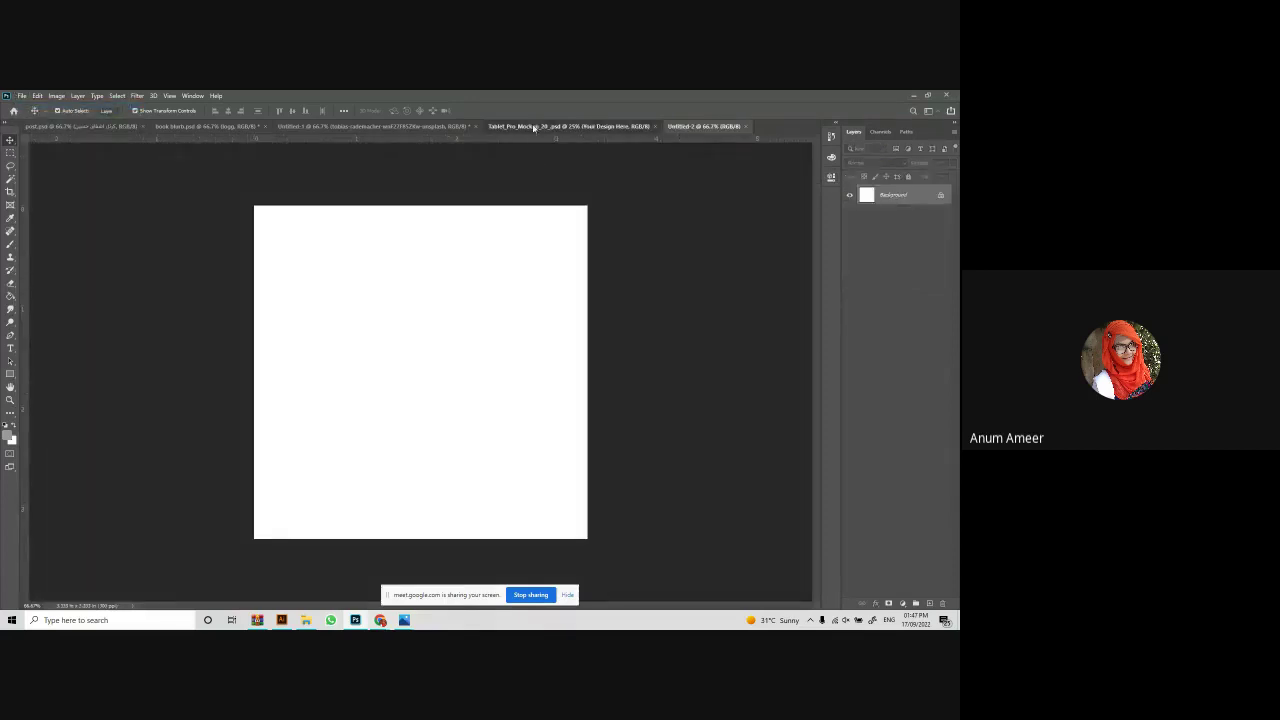
Copy all layers of the tablet mockup, from Your Design Here to Background Color, into the new square document.
click(535, 127)
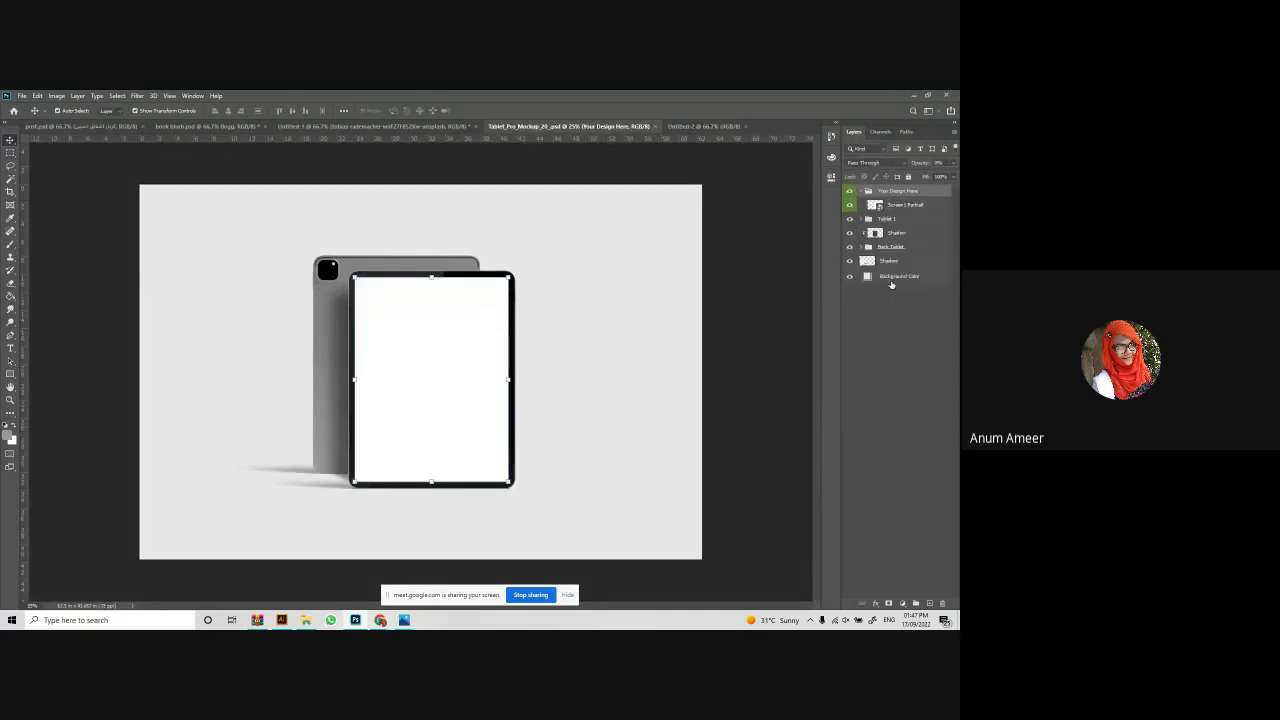
shift+click(893, 280)
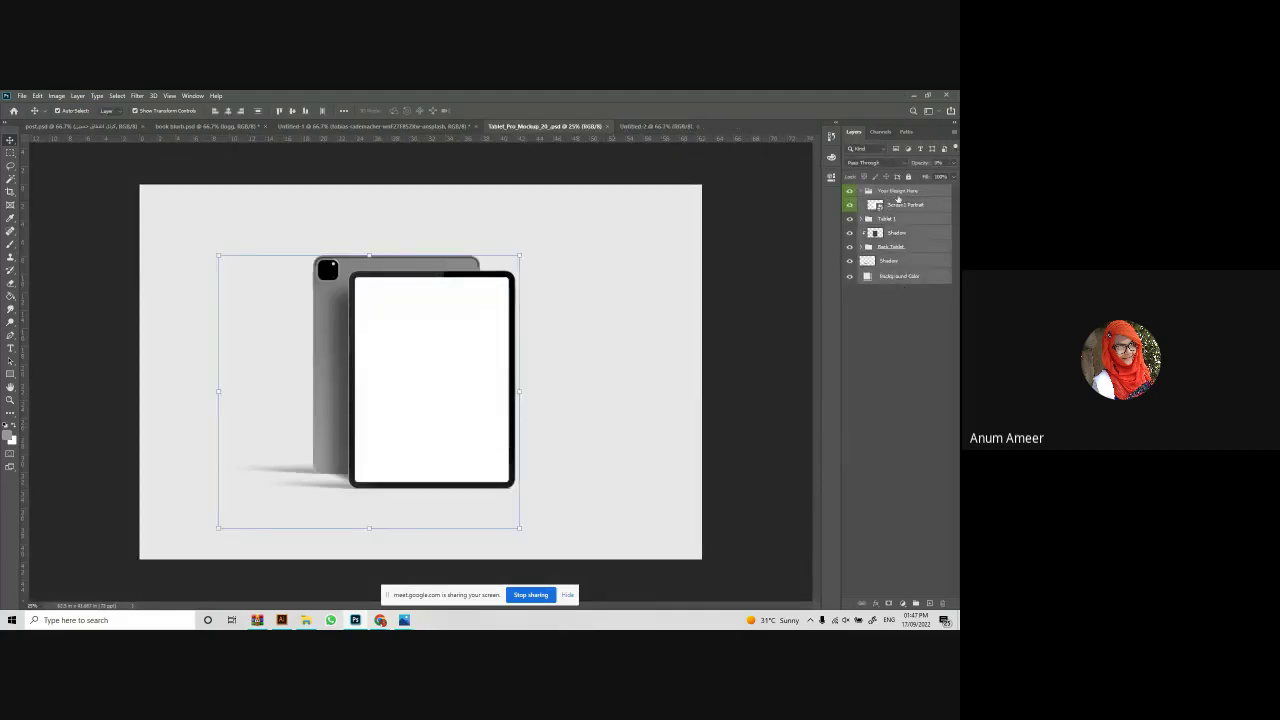
drag(858, 187, 471, 304)
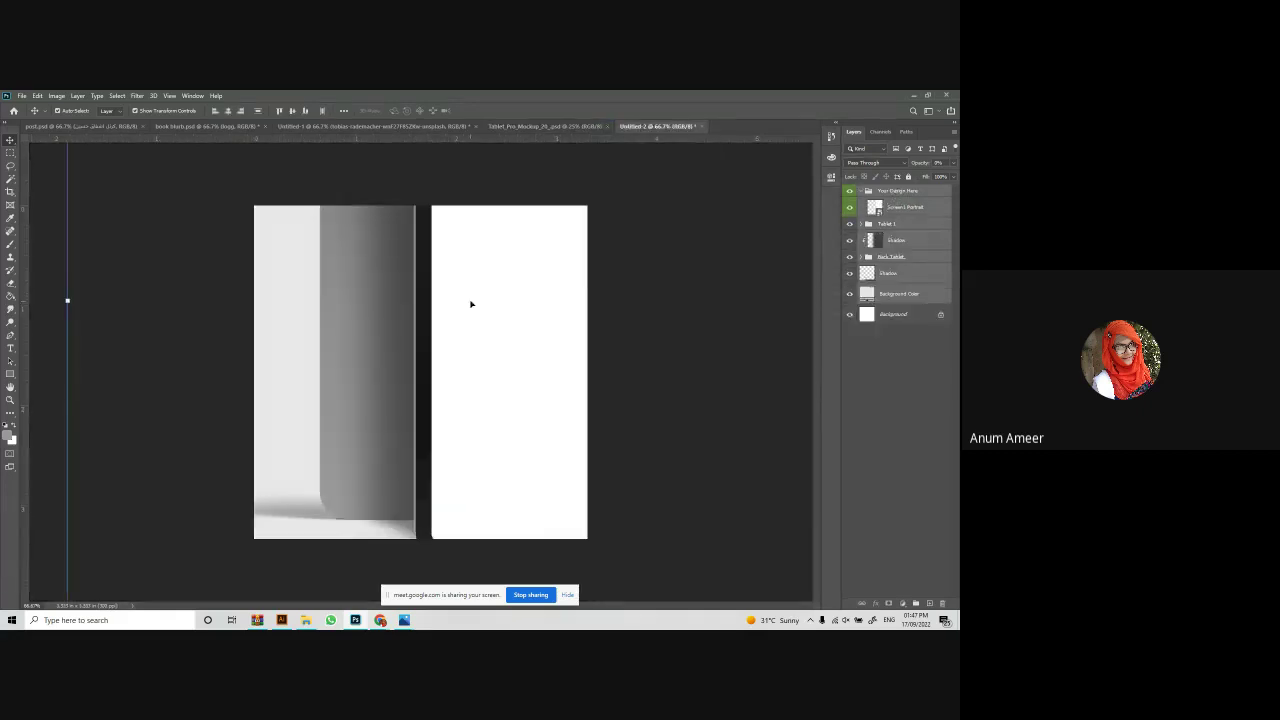
Scale the copied mockup layers down so both tablets fit within the square canvas, and apply the transform.
key(ctrl+minus)
key(ctrl+minus)
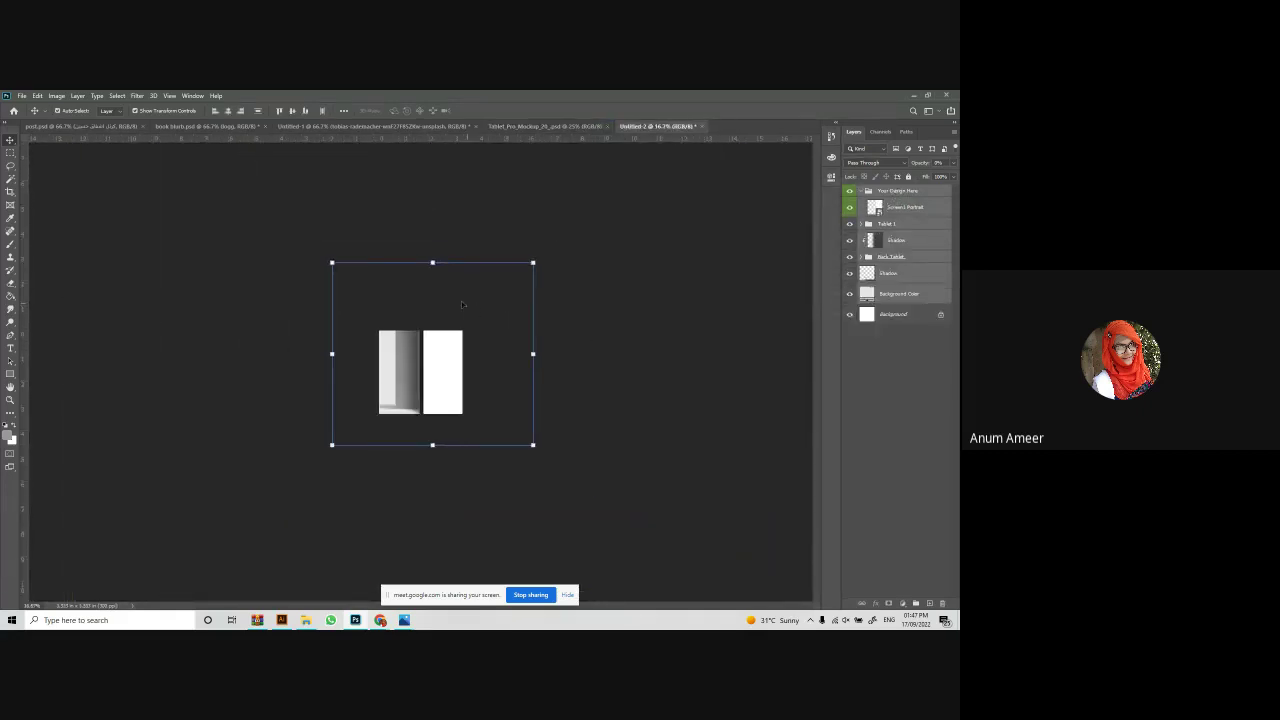
drag(533, 446, 437, 385)
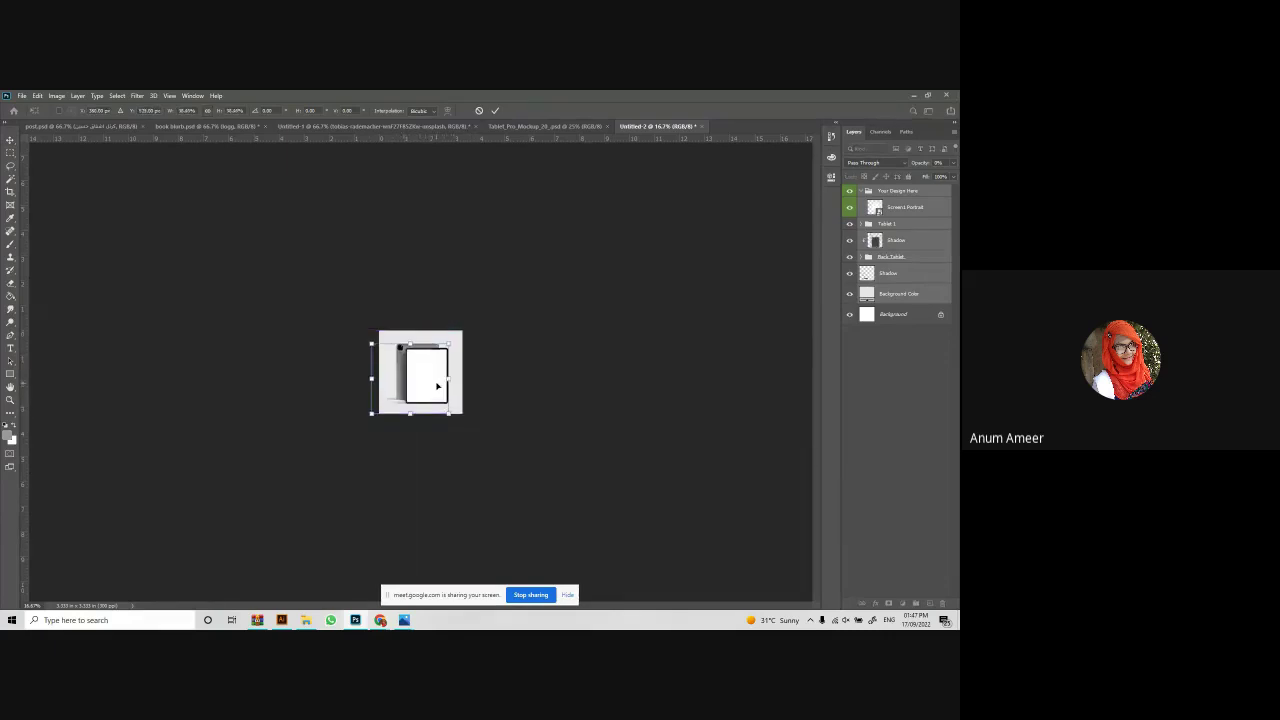
key(ctrl+plus)
key(ctrl+plus)
key(ctrl+plus)
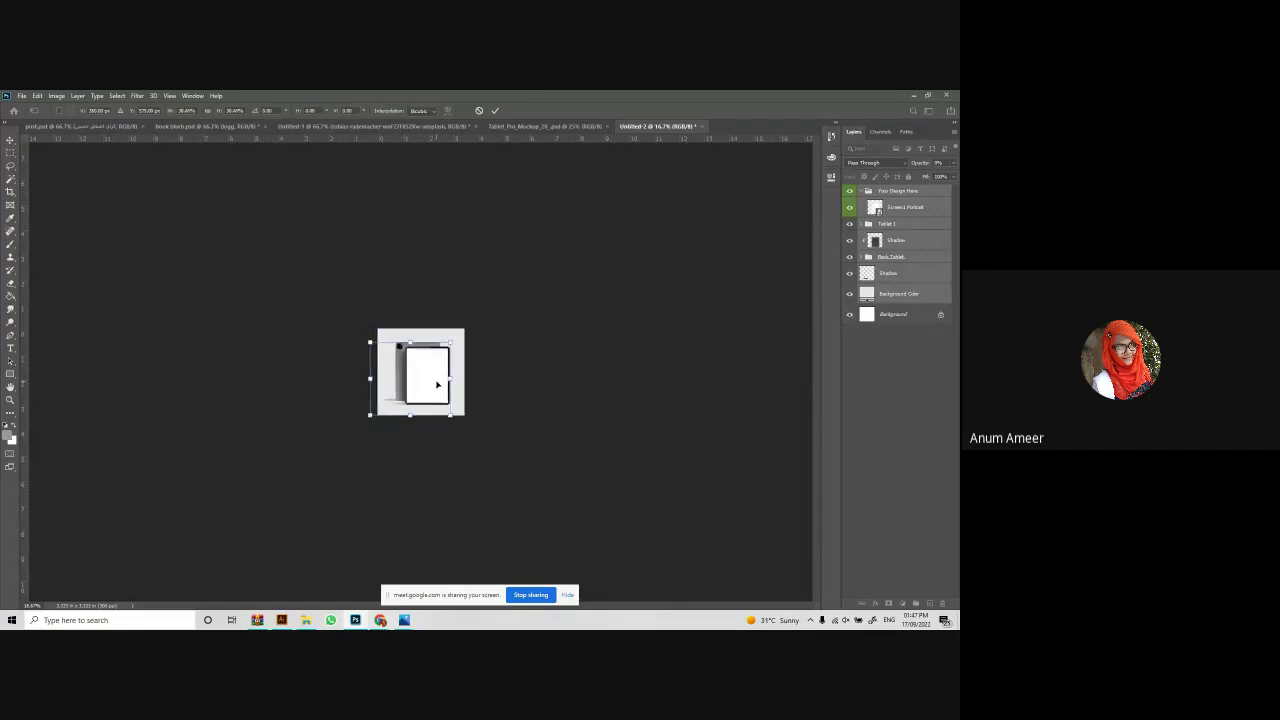
key(ctrl+plus)
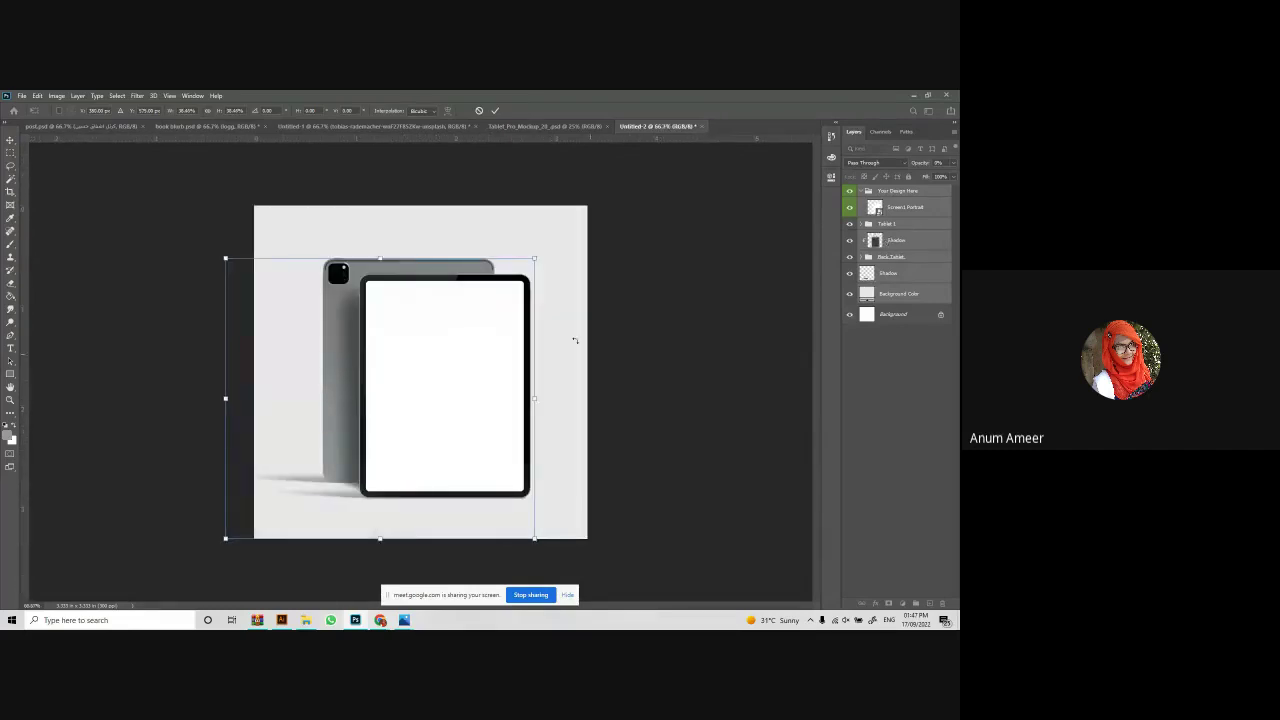
click(494, 112)
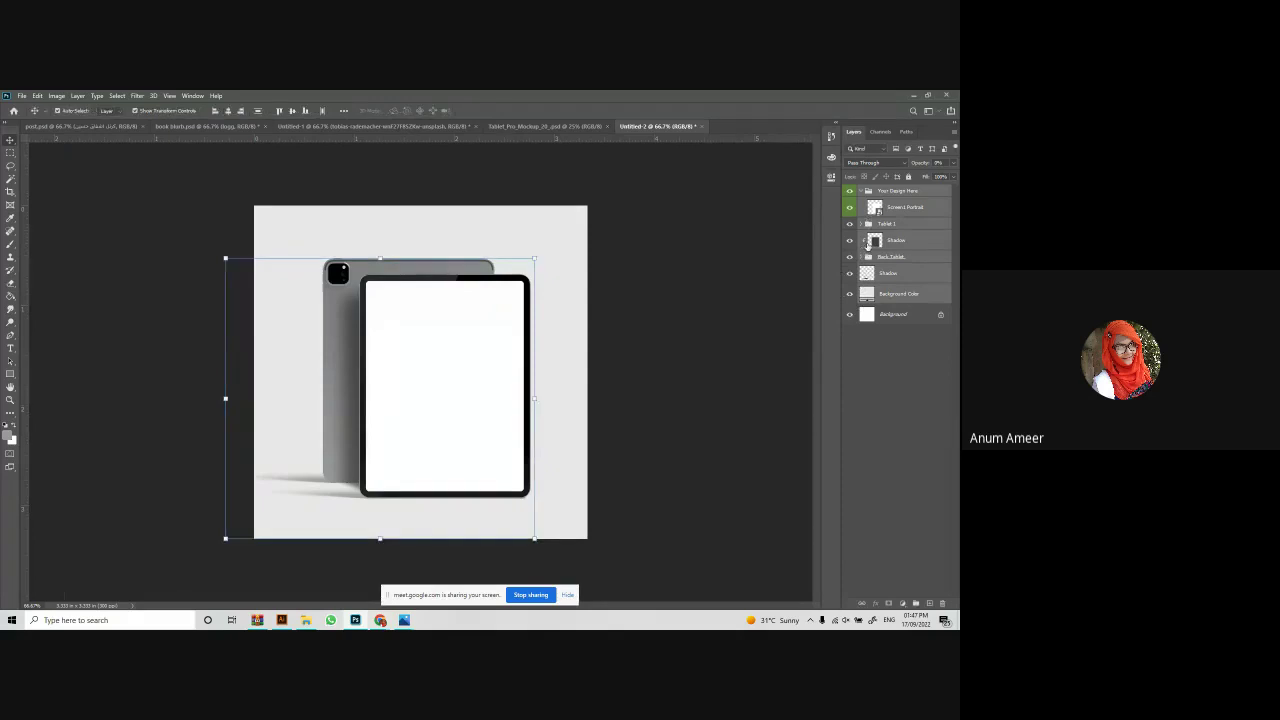
Open the contents of the Screen1 Portrait smart object and place the game poster image from File Explorer into it.
click(861, 258)
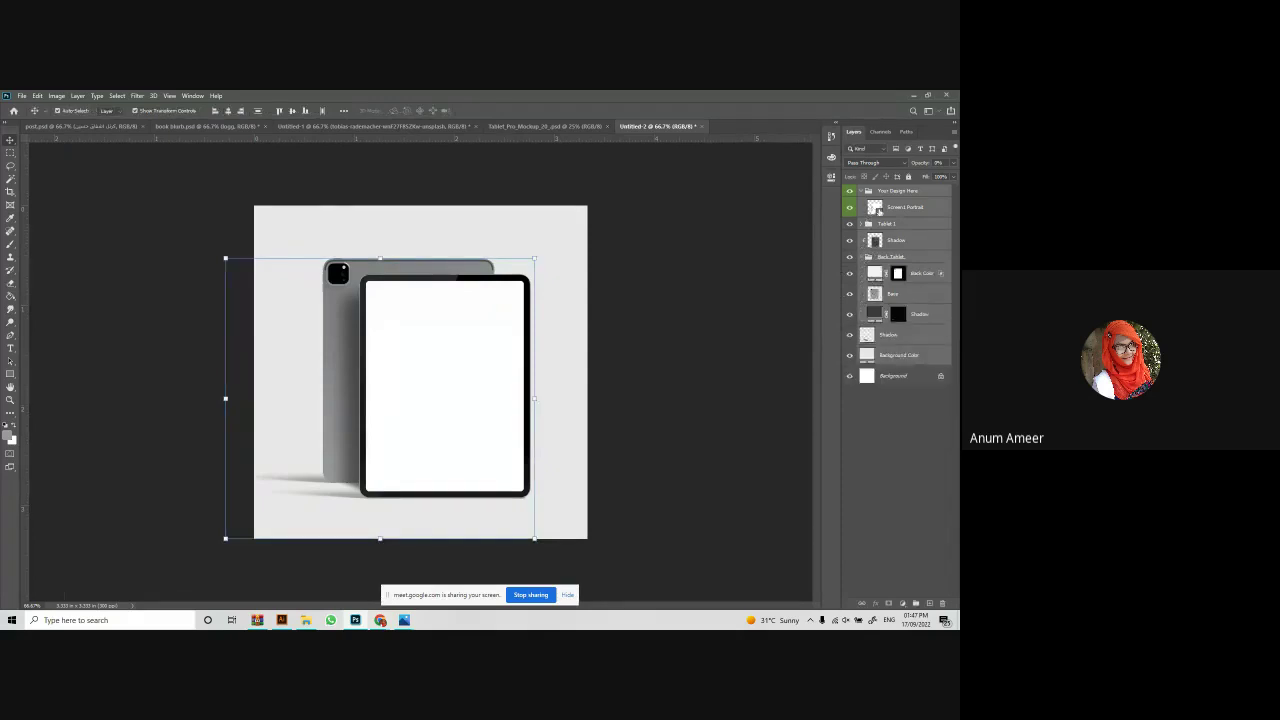
double_click(873, 208)
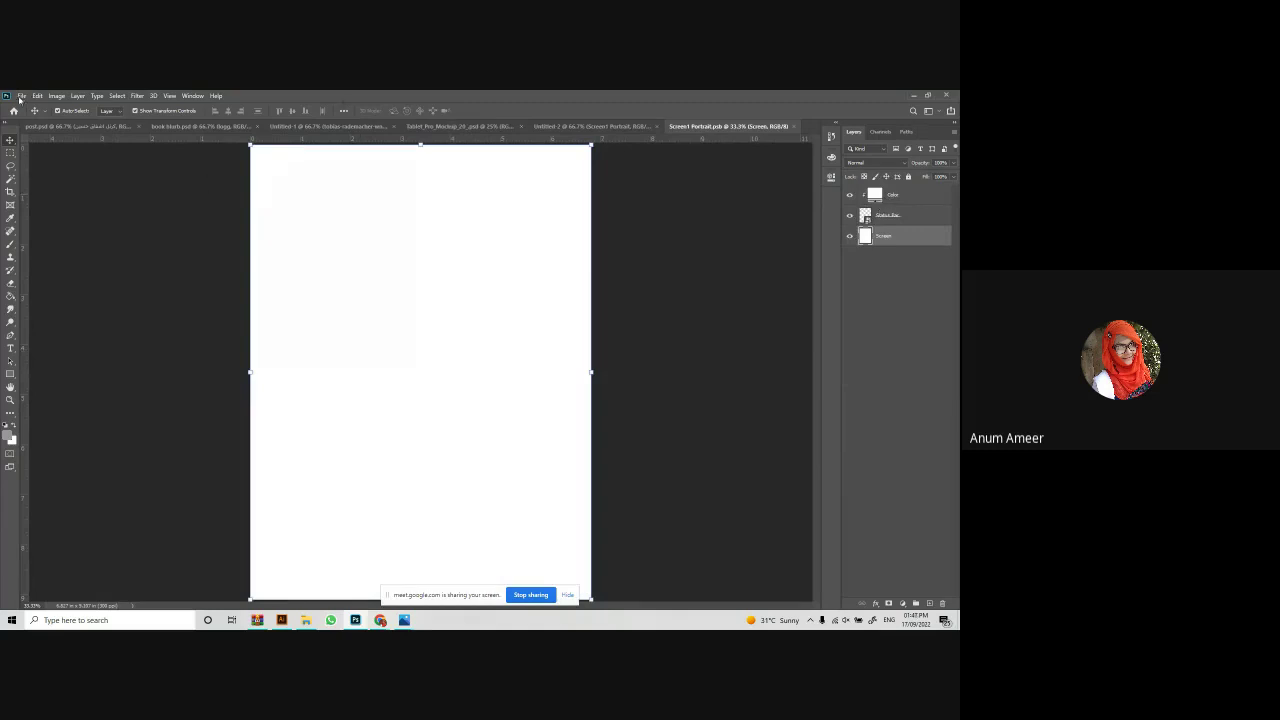
click(306, 620)
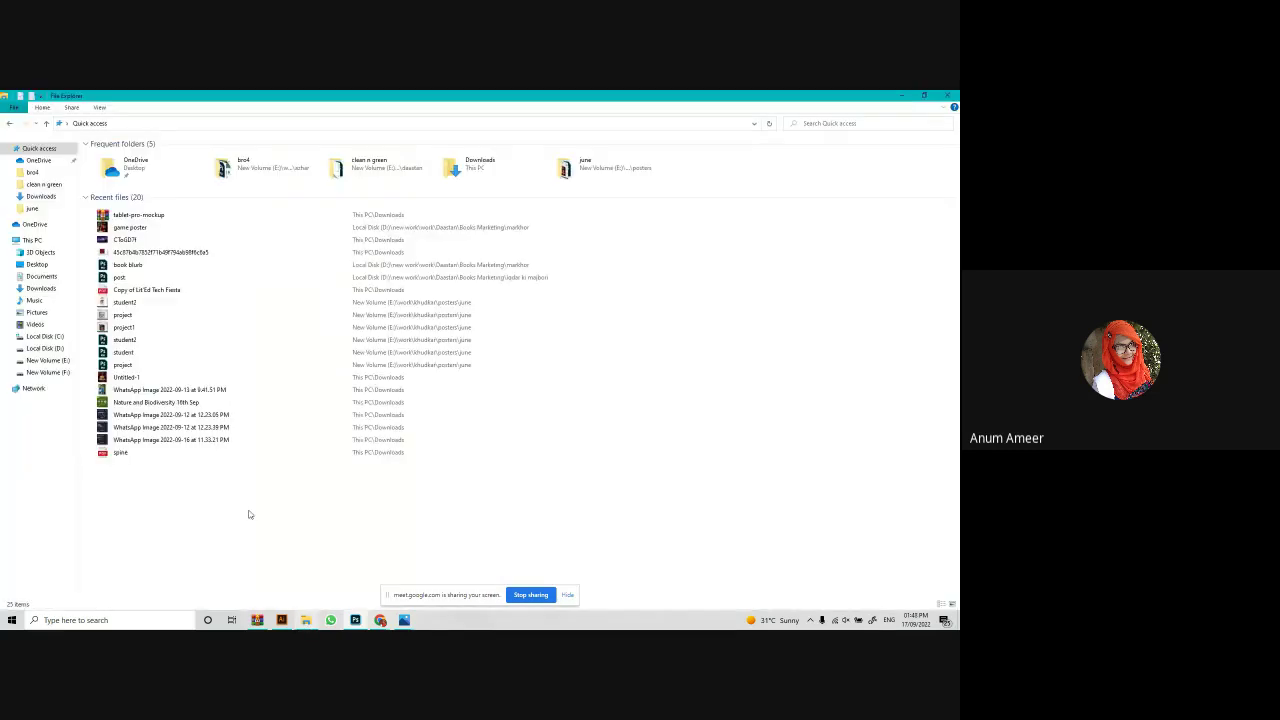
drag(130, 227, 423, 437)
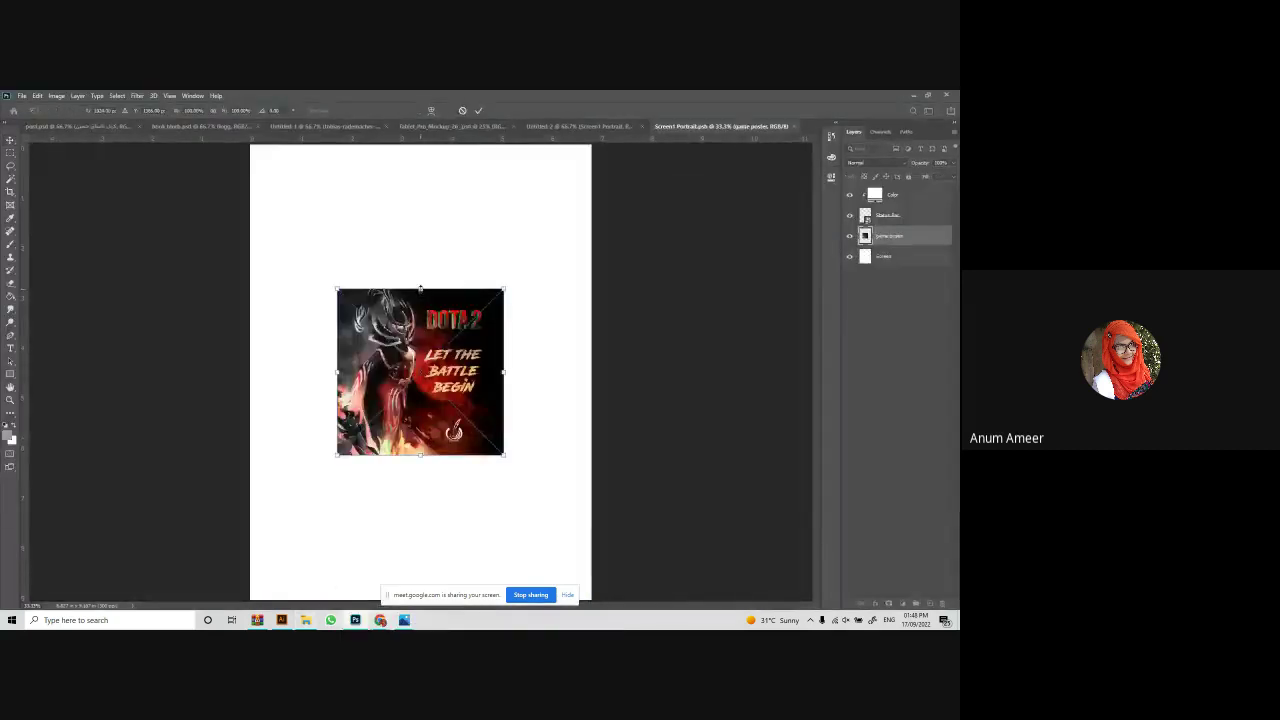
Enlarge the placed game poster to span the full width of the tablet screen and apply the transform.
drag(420, 290, 394, 177)
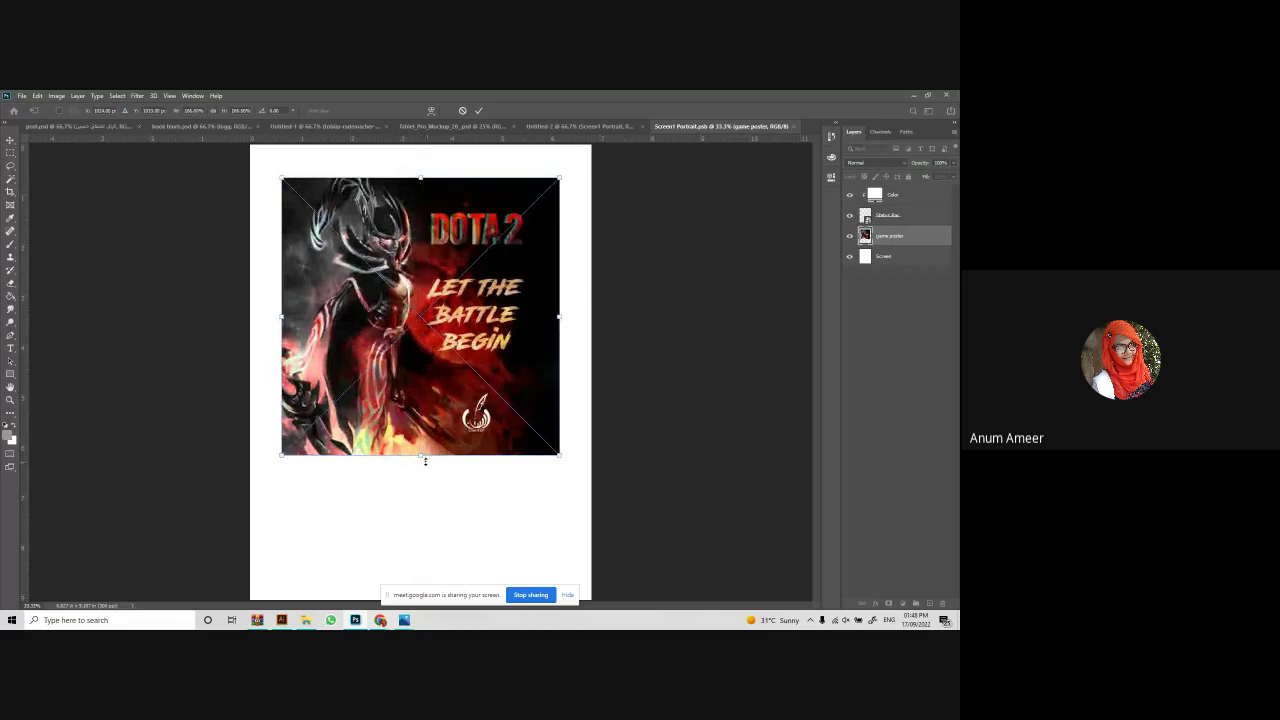
drag(425, 460, 423, 521)
click(478, 110)
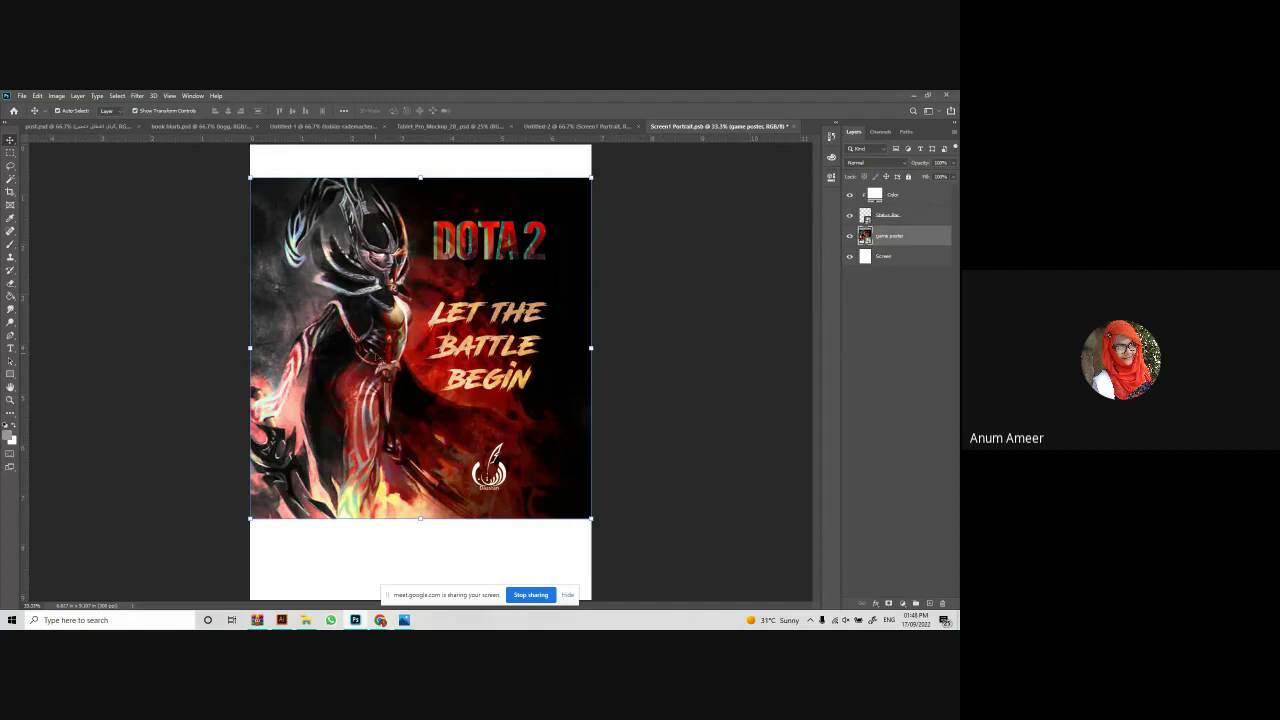
Duplicate the game poster layer, enlarge the copy to fill the screen's full height, and place it beneath the original.
key(ctrl+j)
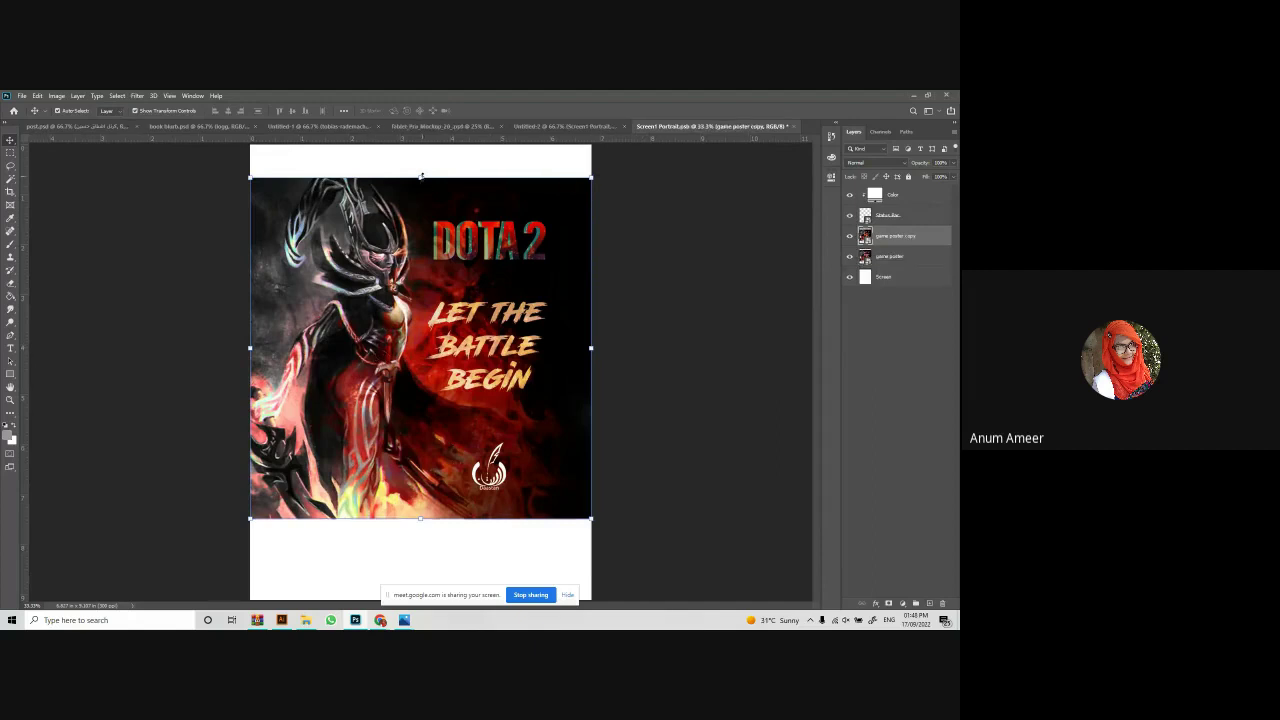
drag(421, 176, 421, 145)
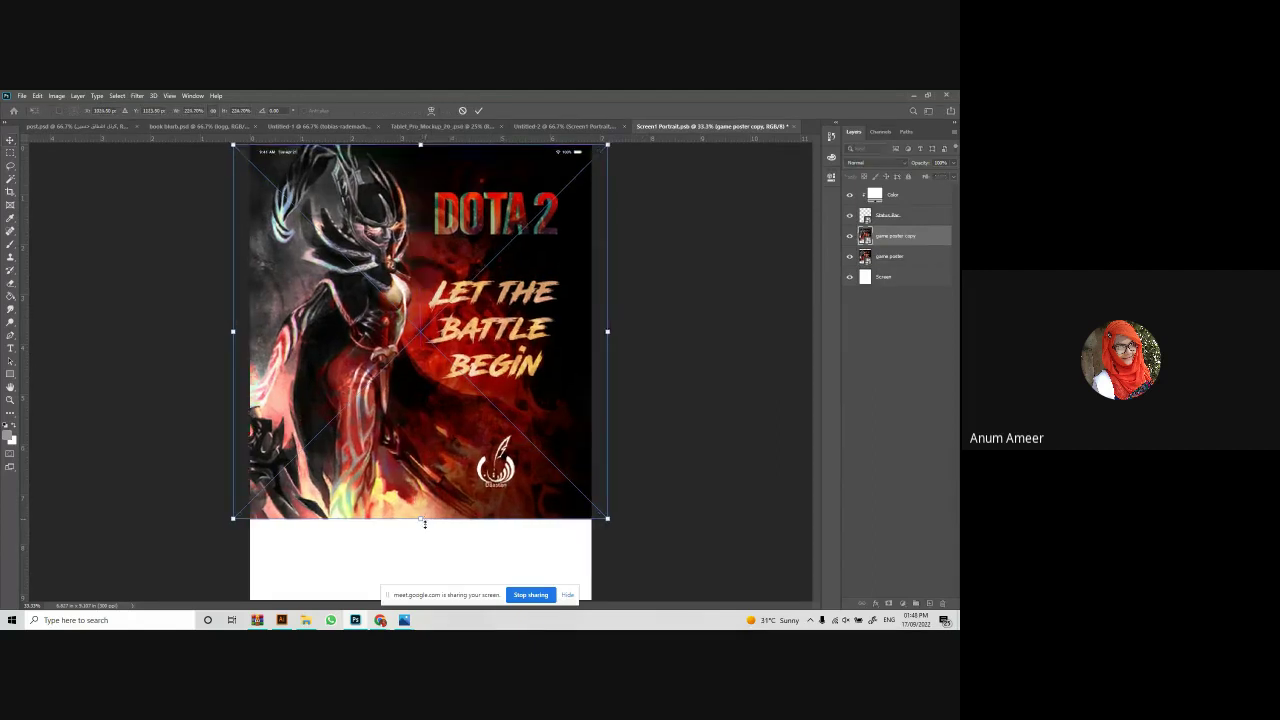
drag(424, 522, 424, 600)
key(Return)
drag(895, 236, 895, 268)
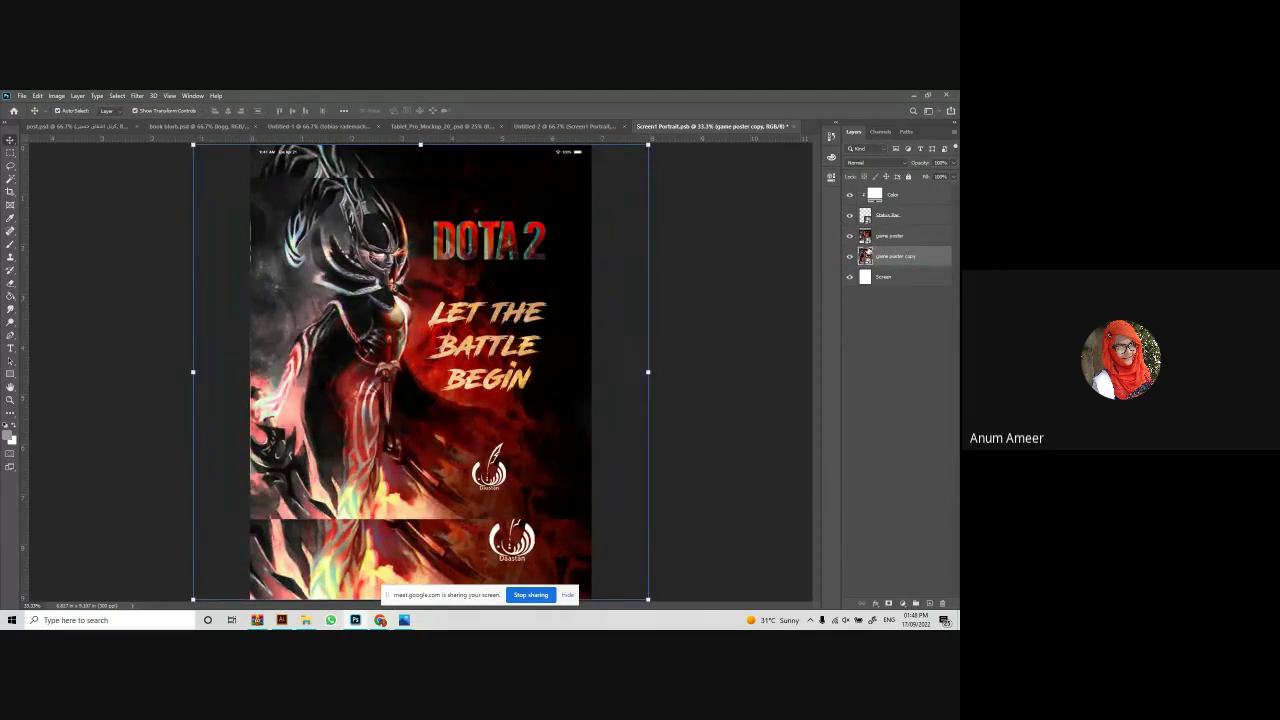
Set the game poster copy layer to Luminosity blending and lower its opacity to about 47%.
click(883, 164)
click(876, 406)
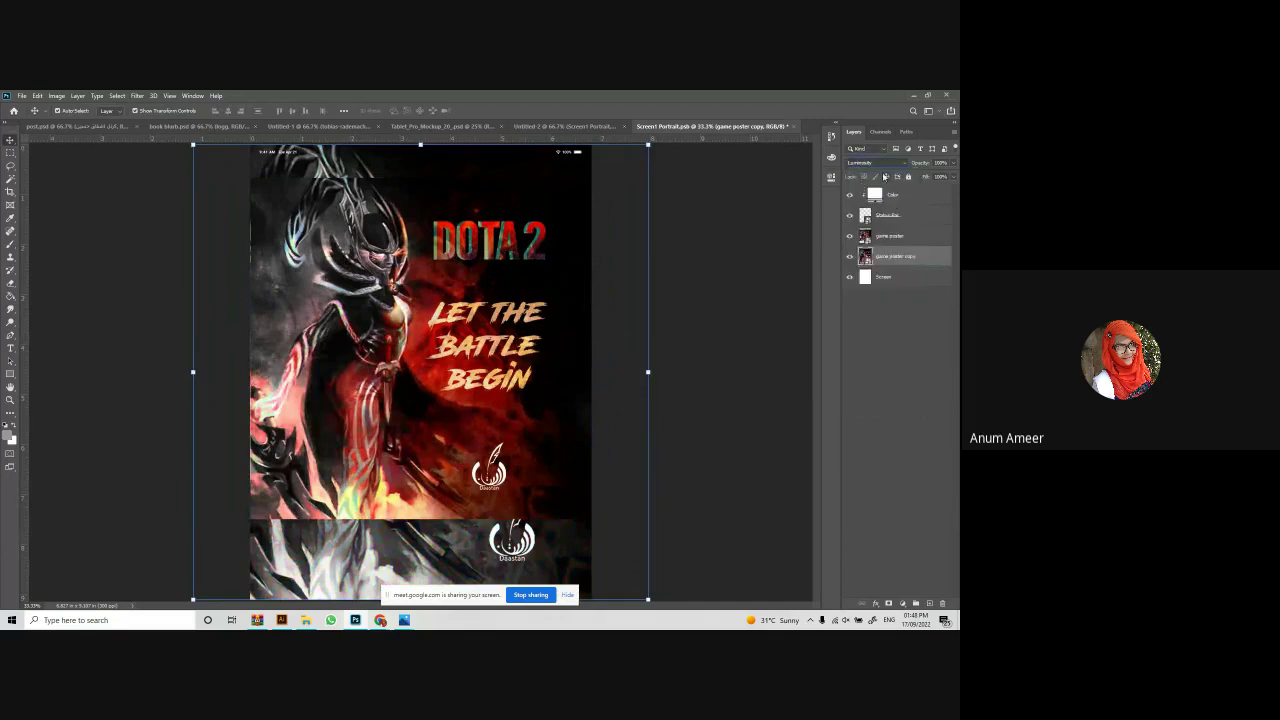
click(951, 163)
drag(946, 177, 928, 177)
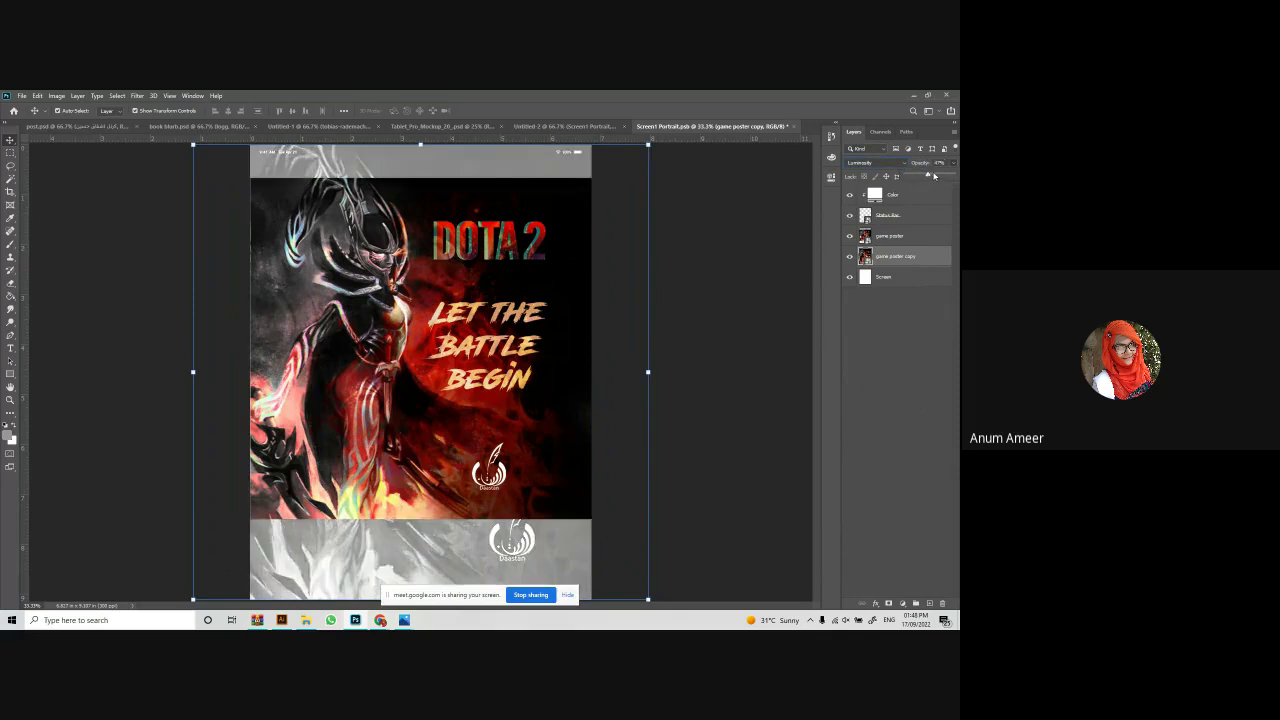
Move the game poster down to mid-screen and give it a drop shadow with increased spread and size.
click(889, 235)
drag(440, 368, 441, 380)
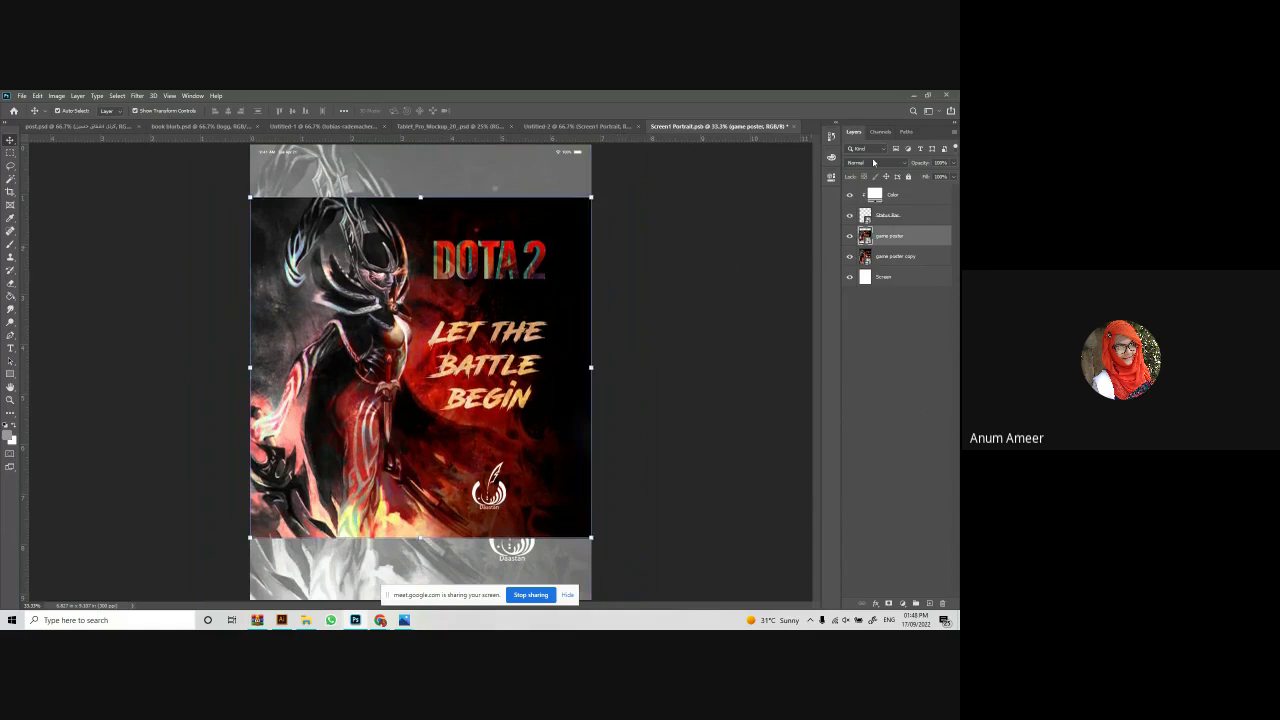
click(876, 604)
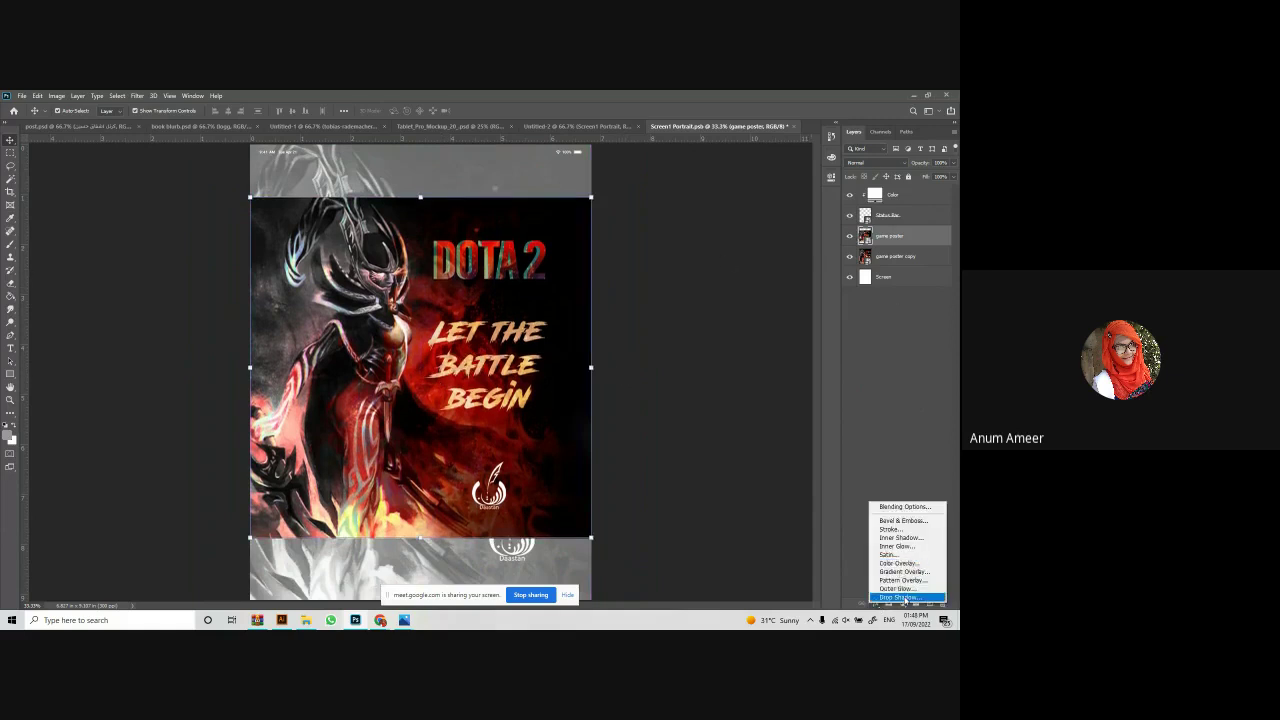
click(900, 597)
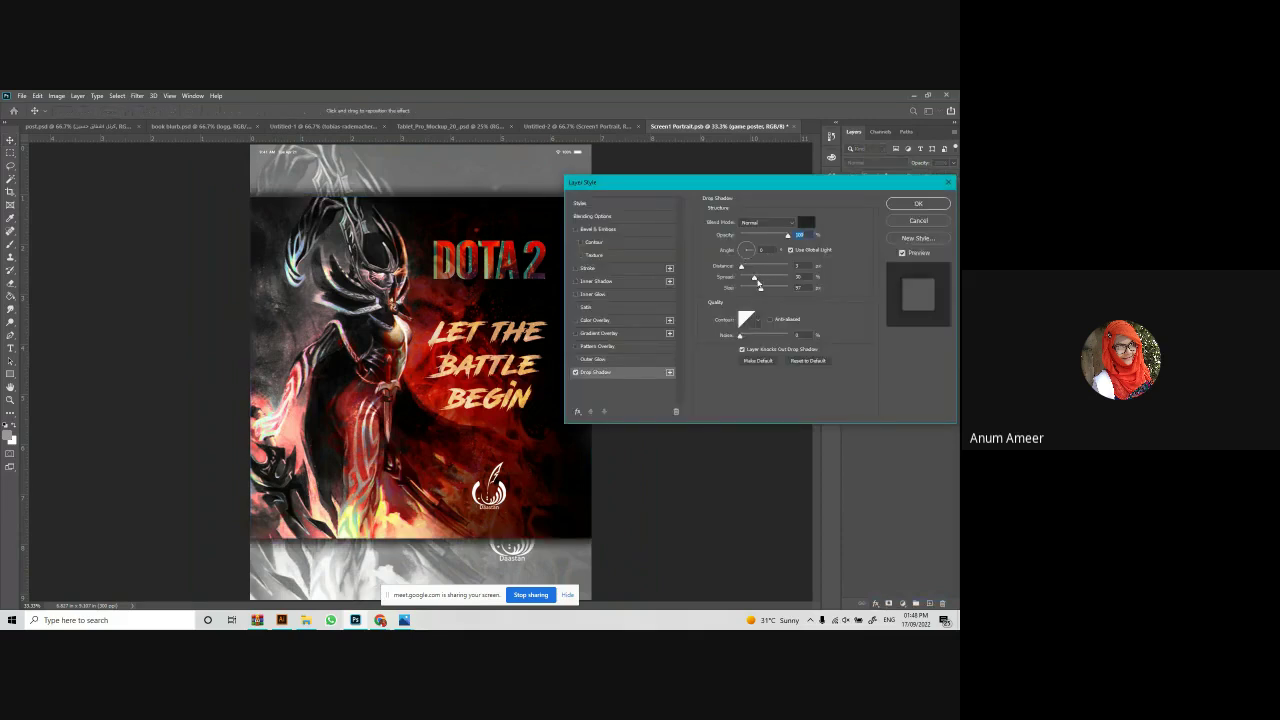
drag(756, 279, 779, 293)
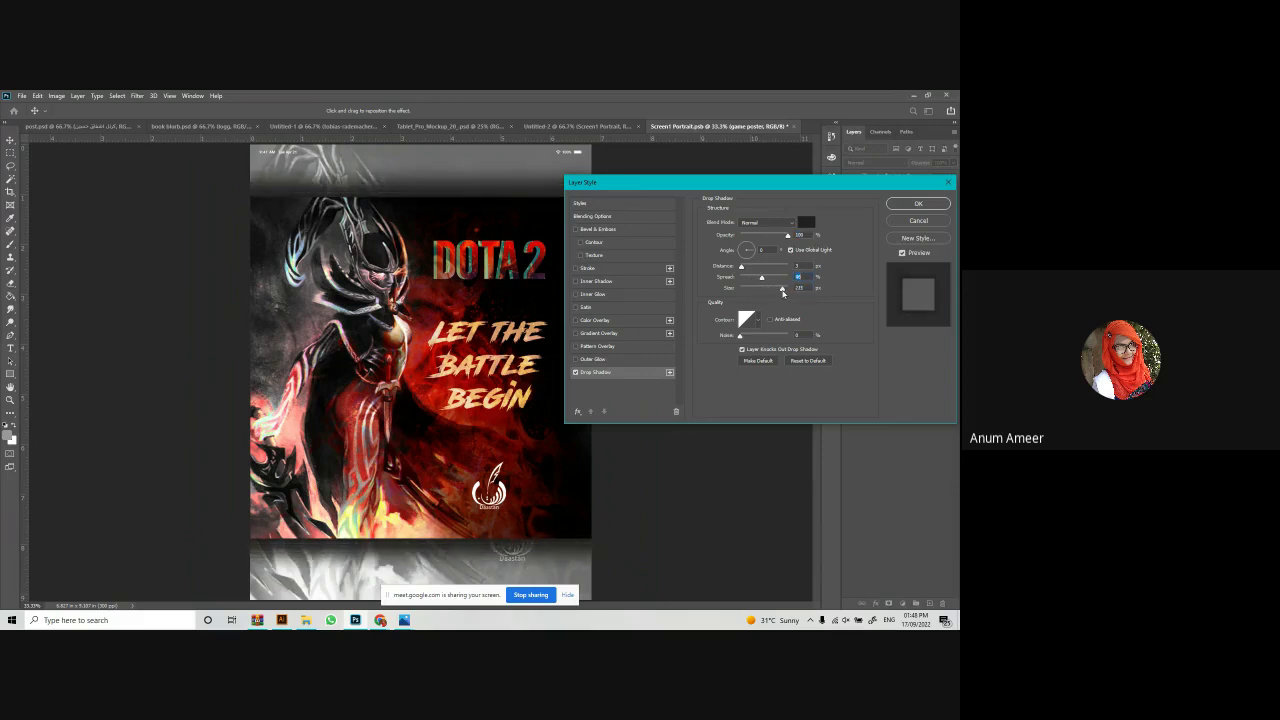
click(912, 205)
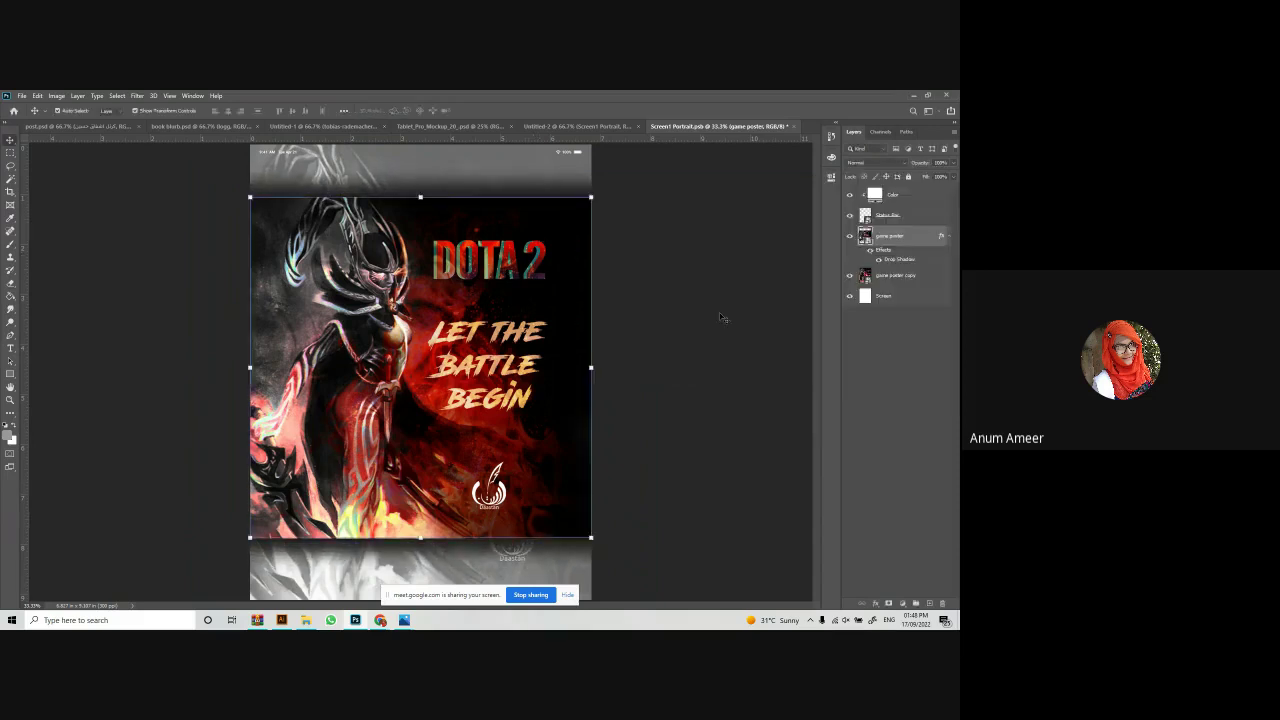
Save and close the Screen1 Portrait smart object to update the tablet mockup in Untitled-2.
click(796, 129)
click(438, 288)
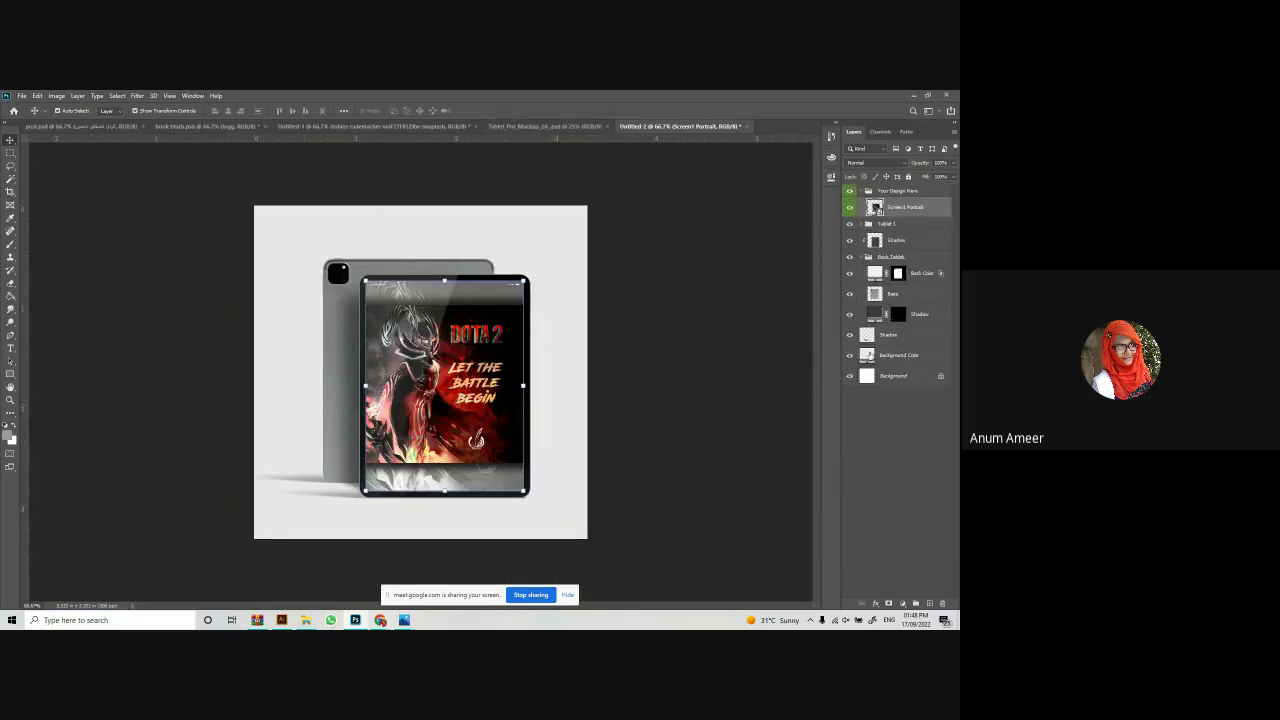
Recolour the Background Color fill layer to a dark muted red, sampling reds from the poster and adjusting the shade.
double_click(867, 354)
drag(407, 405, 486, 420)
click(486, 420)
click(450, 390)
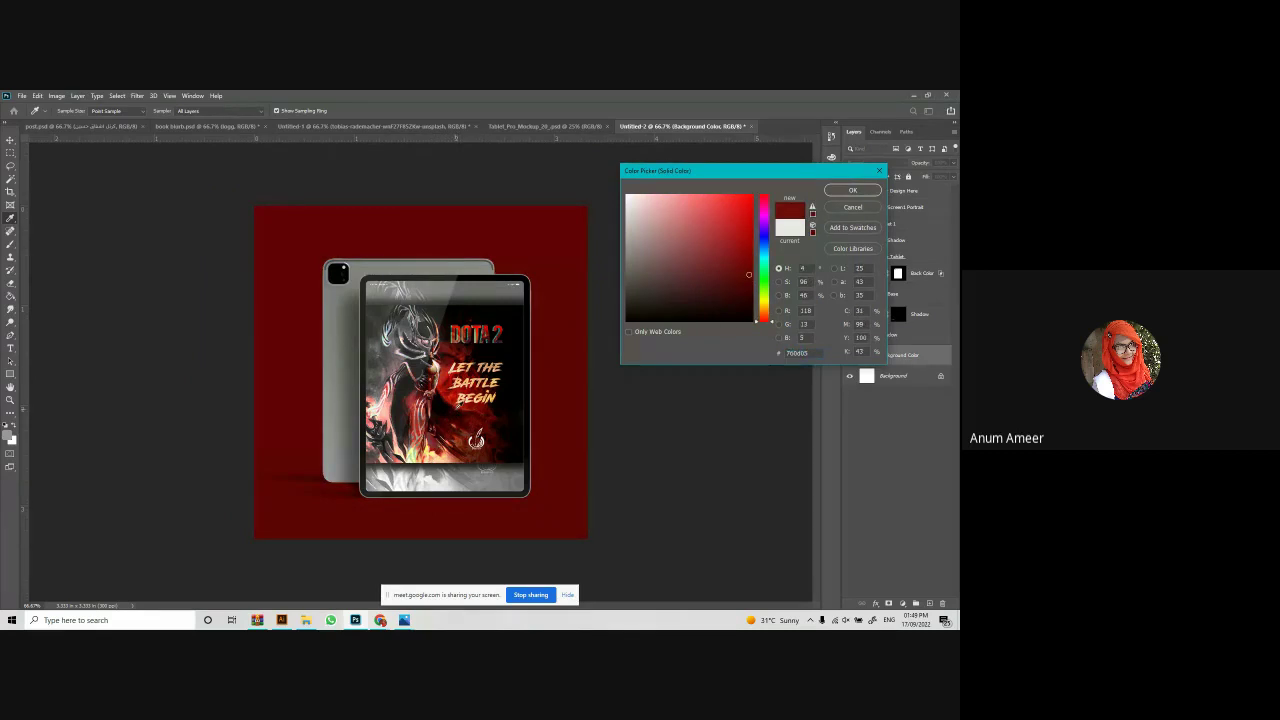
click(447, 378)
mouse_move(450, 370)
mouse_down()
mouse_move(428, 330)
mouse_move(417, 373)
mouse_move(448, 356)
mouse_up()
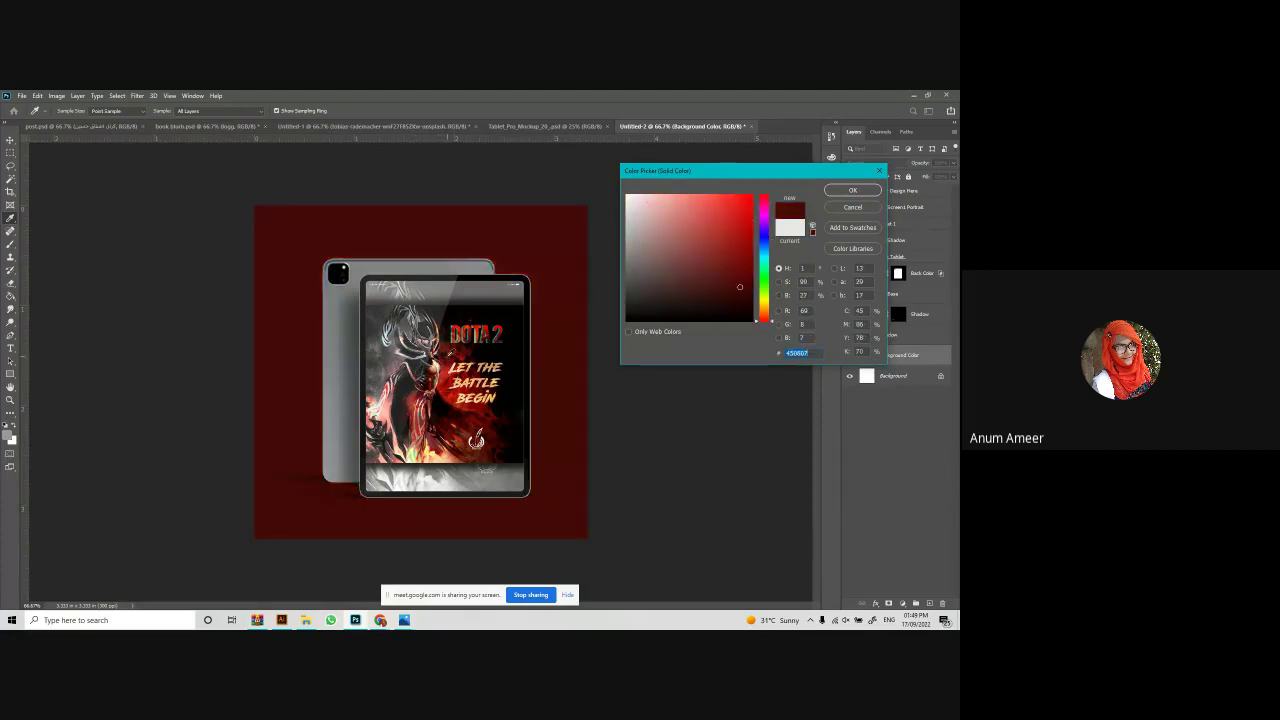
drag(490, 397, 460, 445)
drag(489, 400, 493, 408)
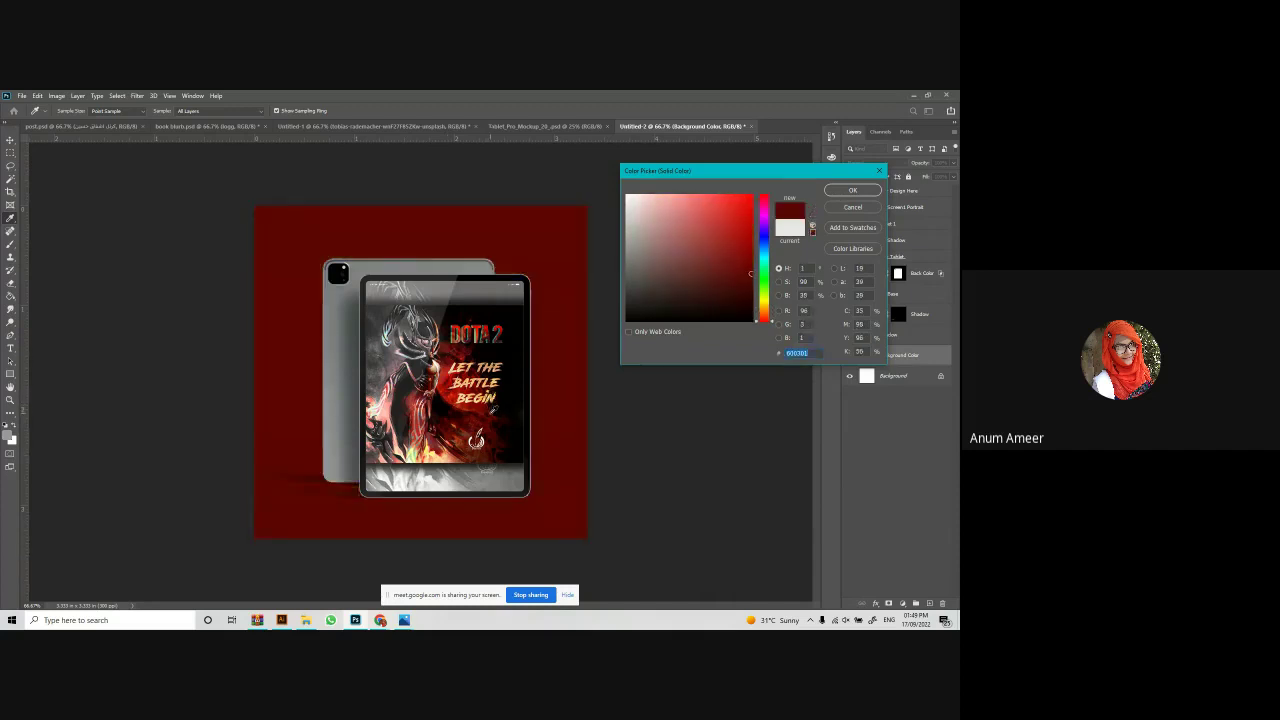
click(732, 229)
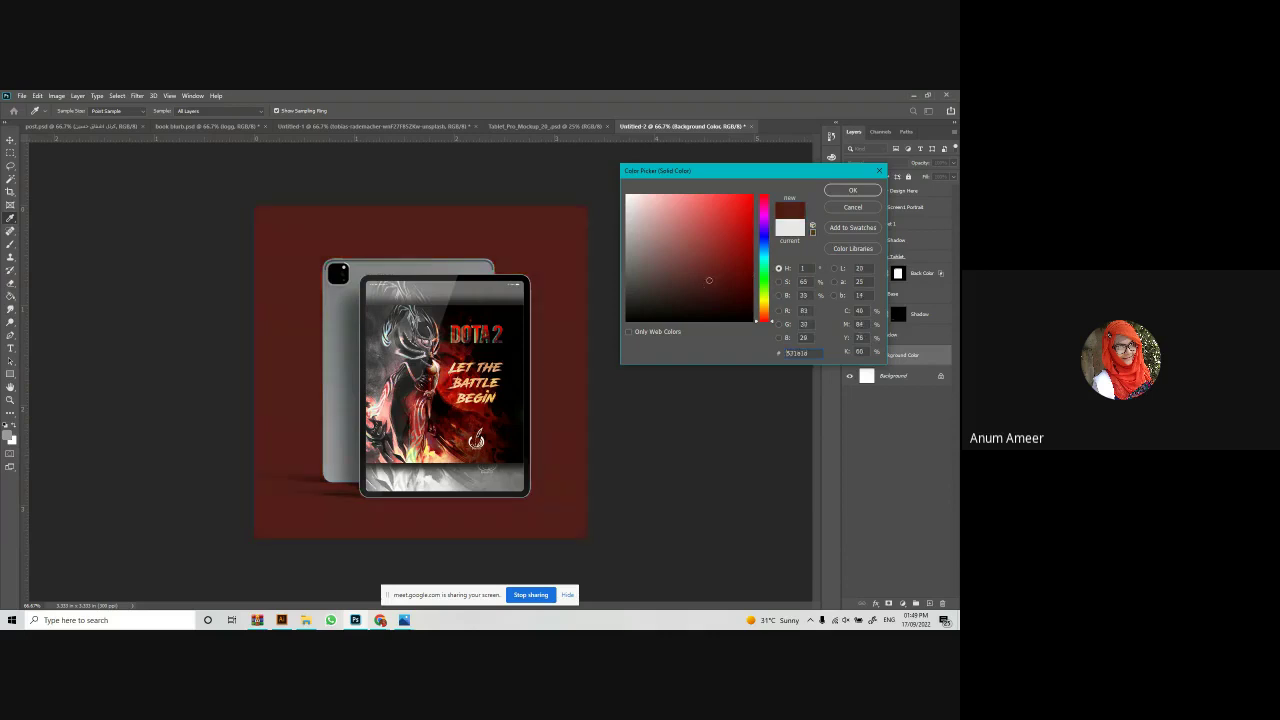
click(852, 190)
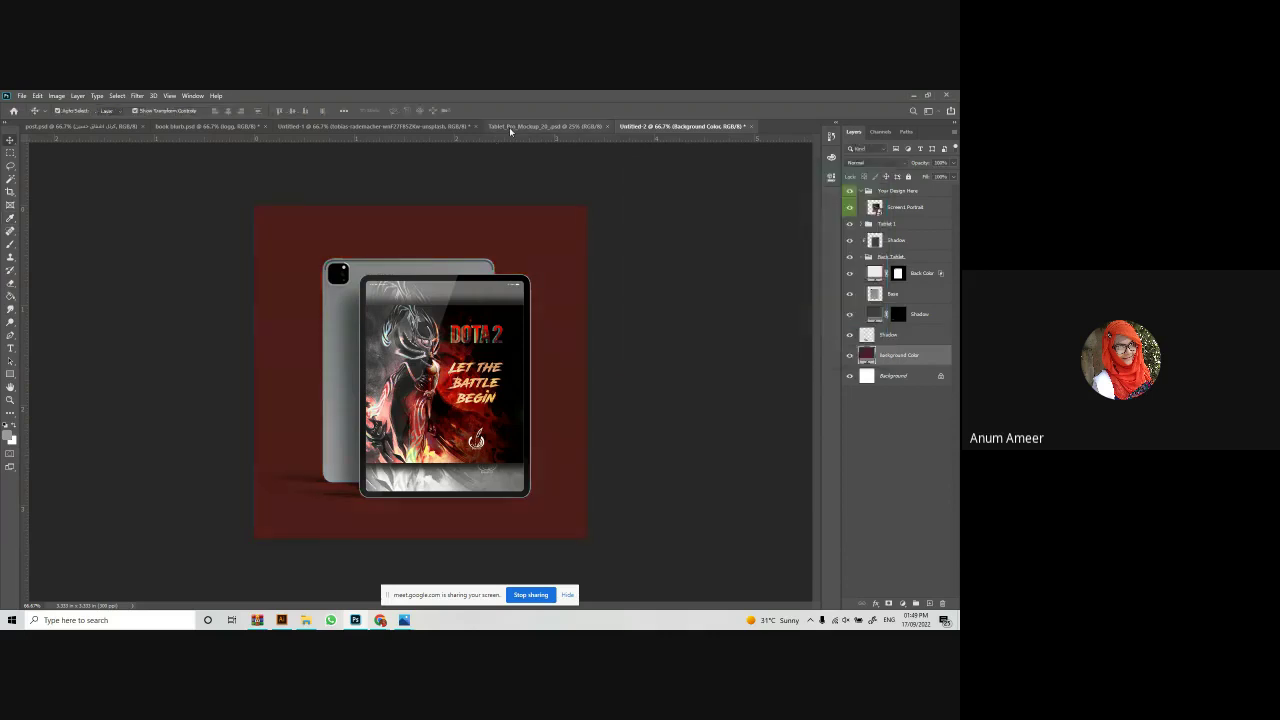
Close the tablet mockup source document and copy the red texture image layer from Untitled-1 into Untitled-2 above Background Color.
click(520, 126)
key(ctrl+w)
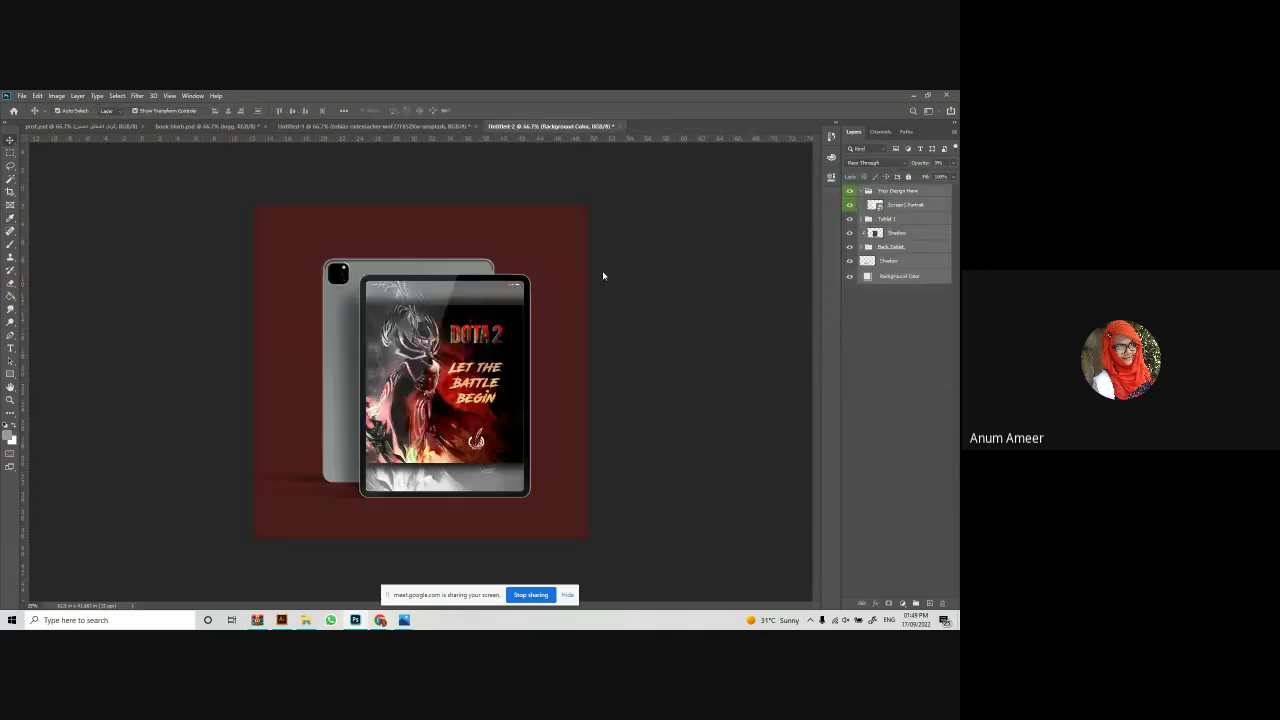
click(425, 127)
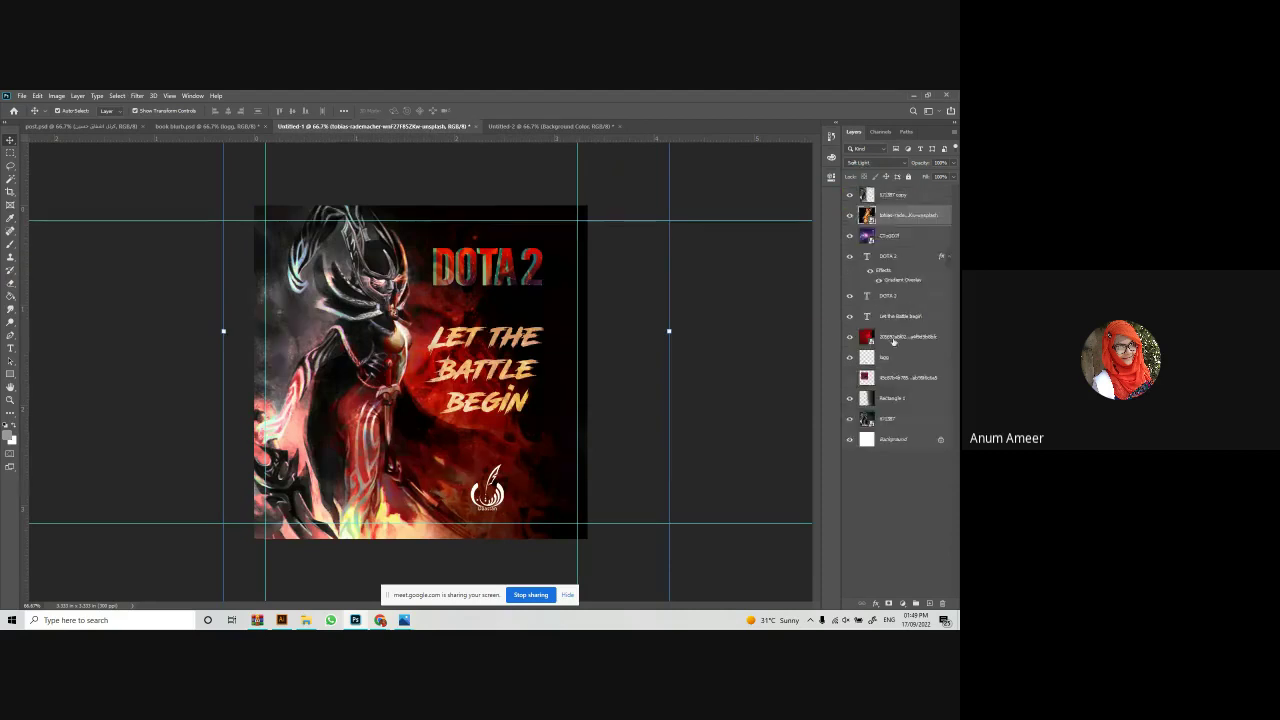
click(534, 127)
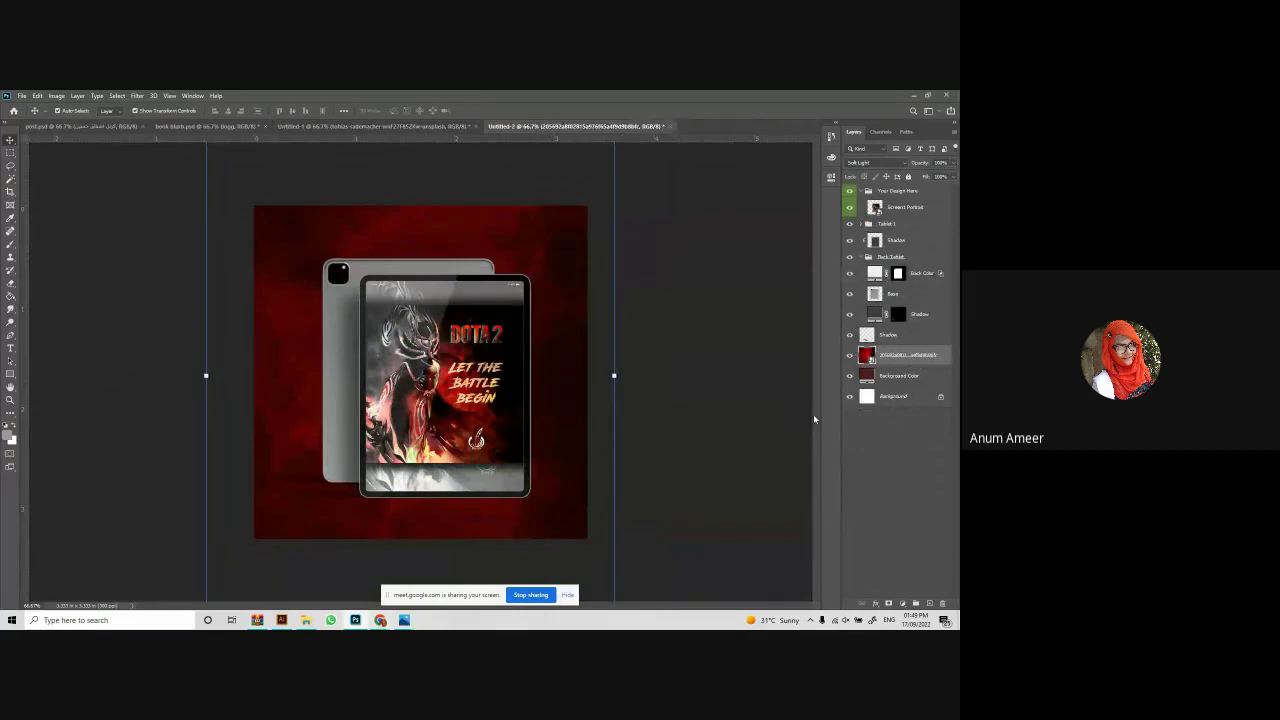
Copy the DOTA 2 text layer with its gradient overlay from Untitled-1 into Untitled-2 and enlarge it across the canvas behind the tablets.
click(400, 126)
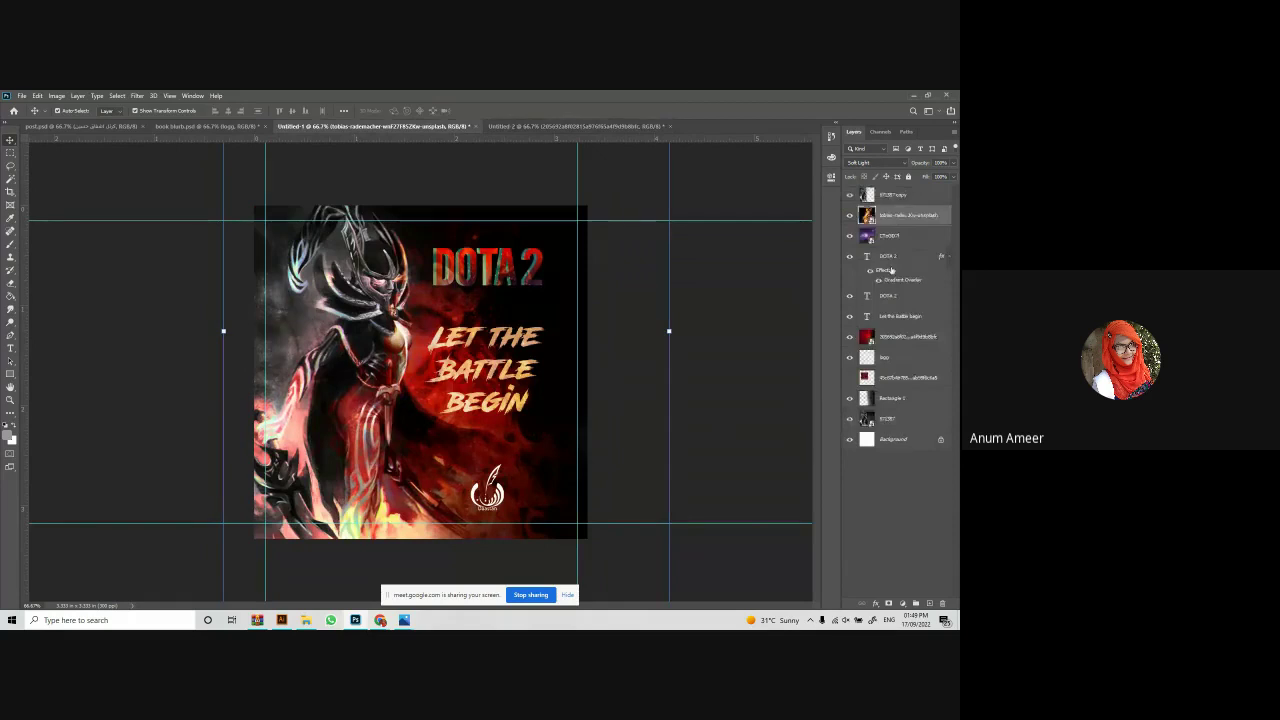
drag(890, 270, 449, 405)
drag(505, 253, 767, 140)
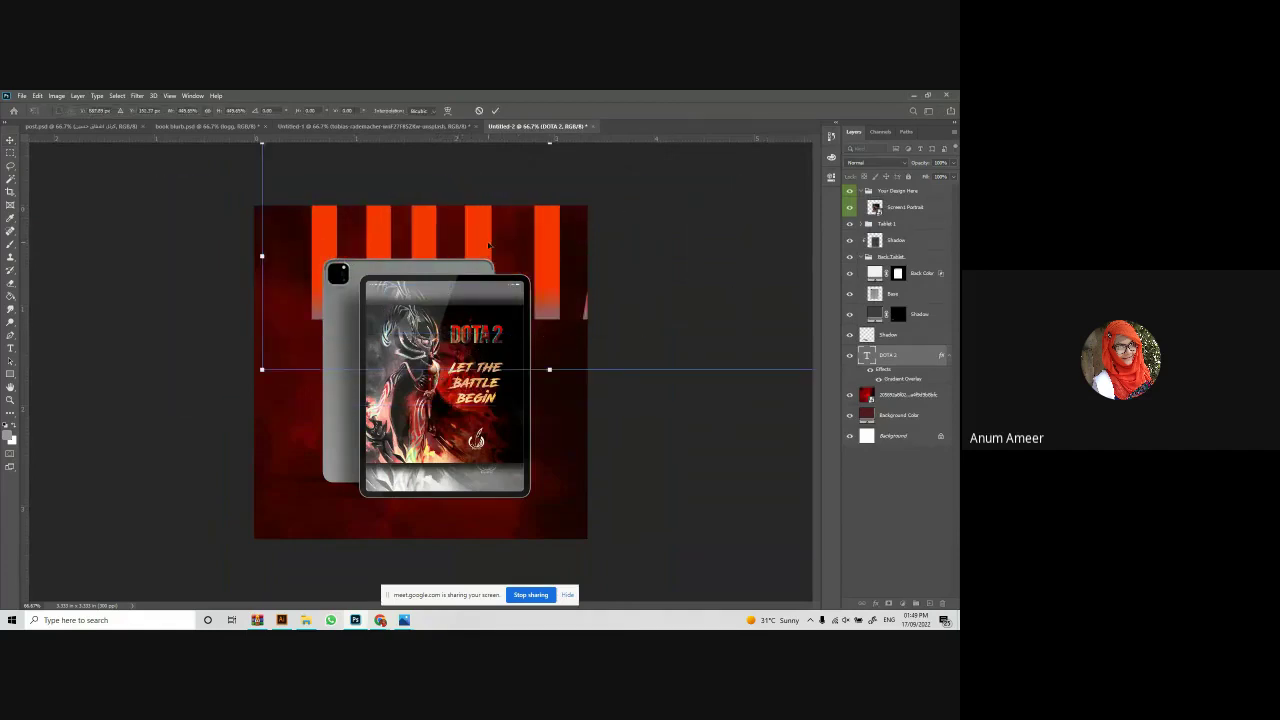
drag(488, 246, 407, 291)
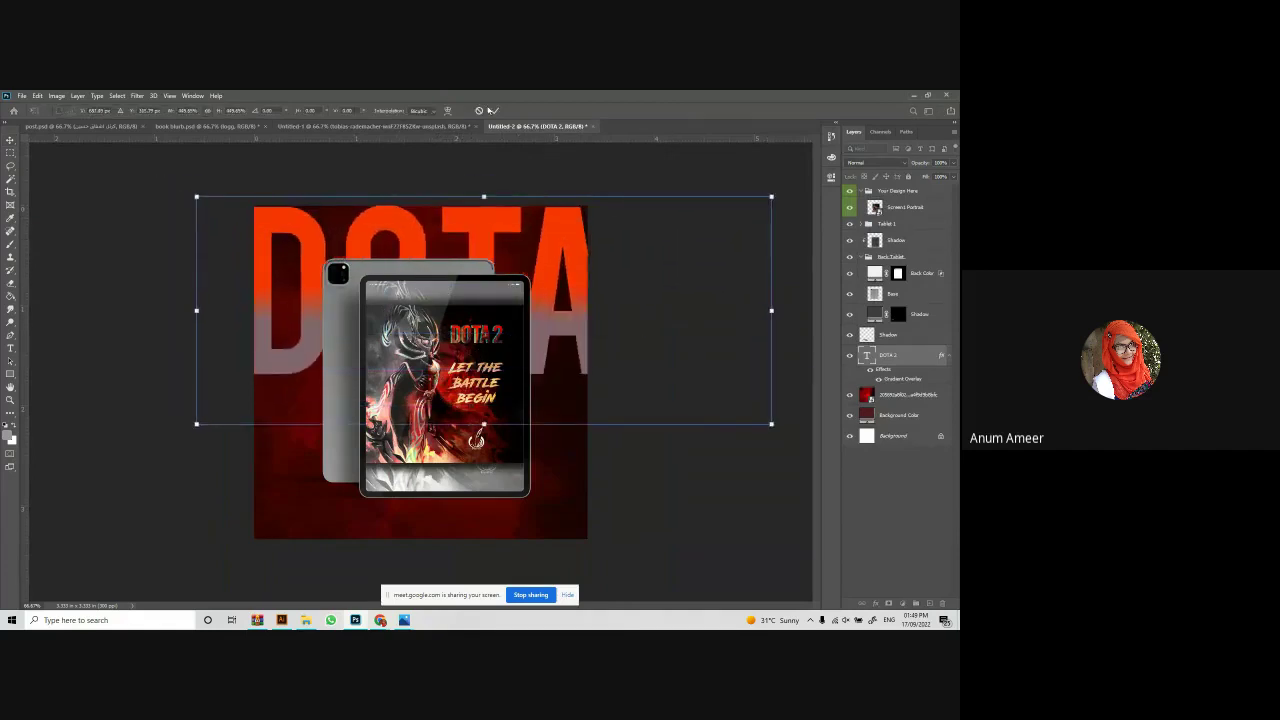
key(Return)
Fade the large DOTA 2 text to a low opacity and place a duplicate of it directly below.
click(951, 164)
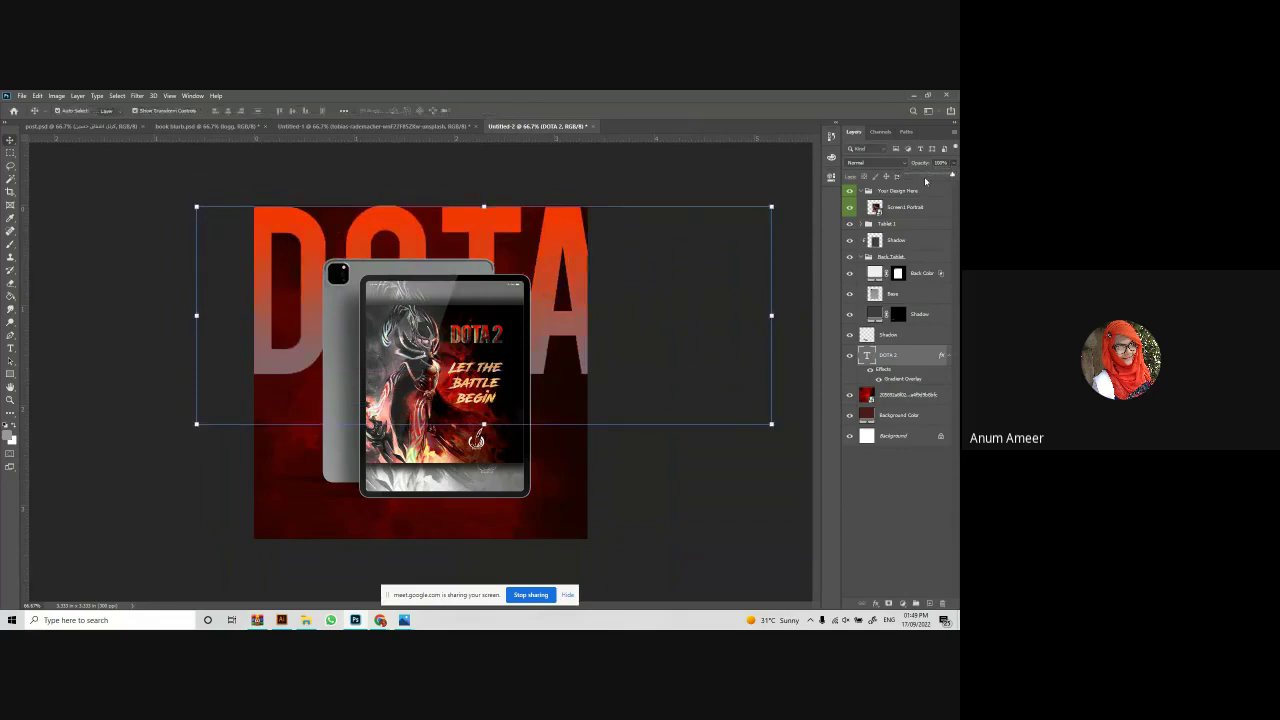
drag(915, 178, 918, 178)
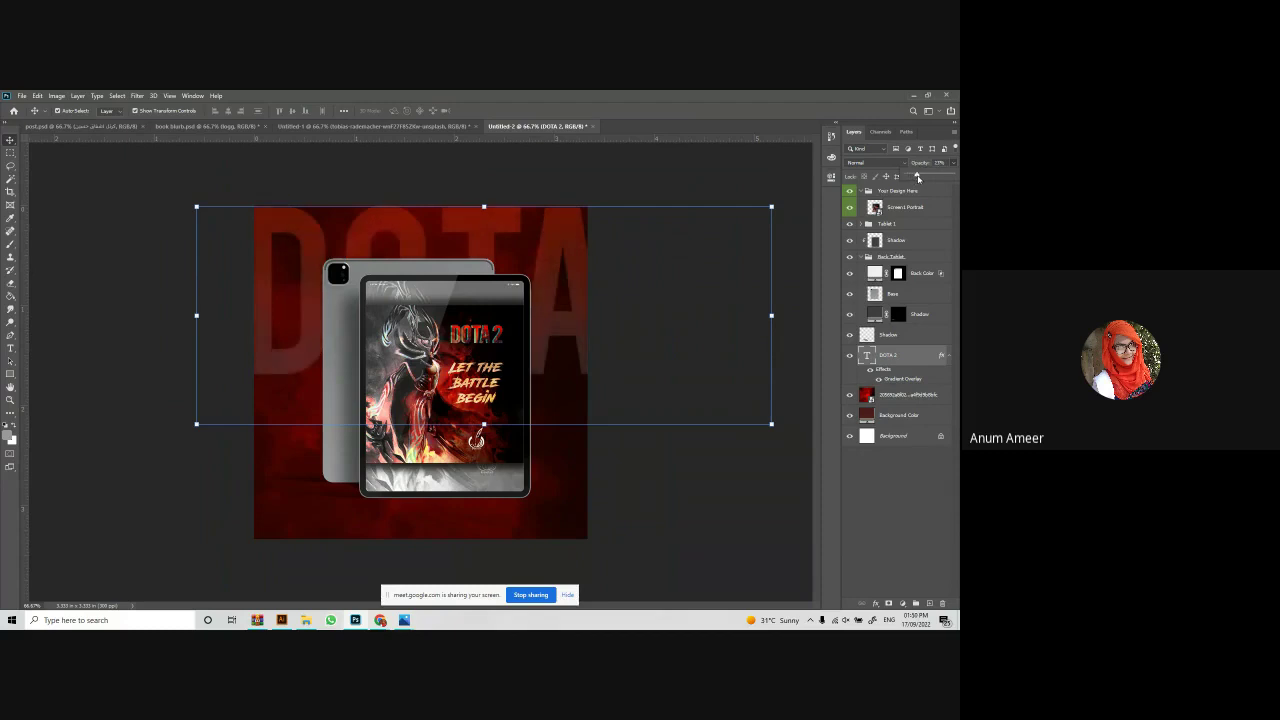
key(ctrl+j)
drag(575, 240, 590, 403)
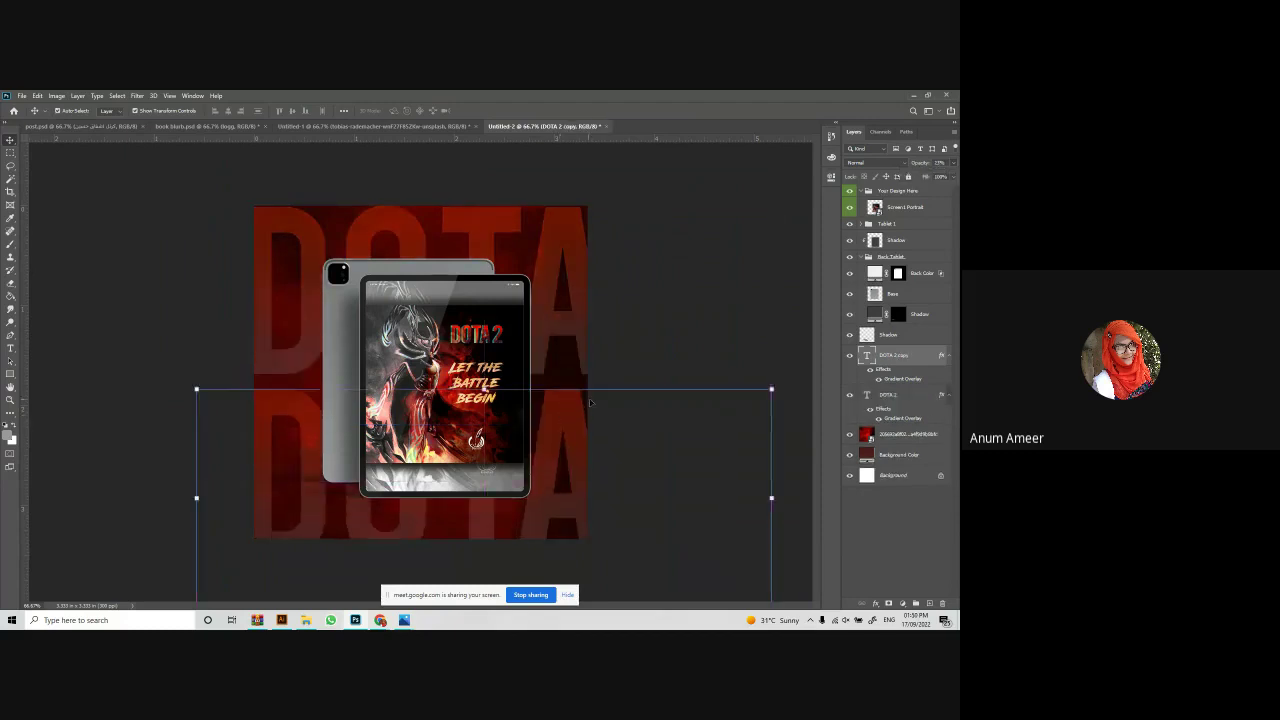
Select both large DOTA 2 text layers and lower their opacity to under 10%.
shift+click(560, 232)
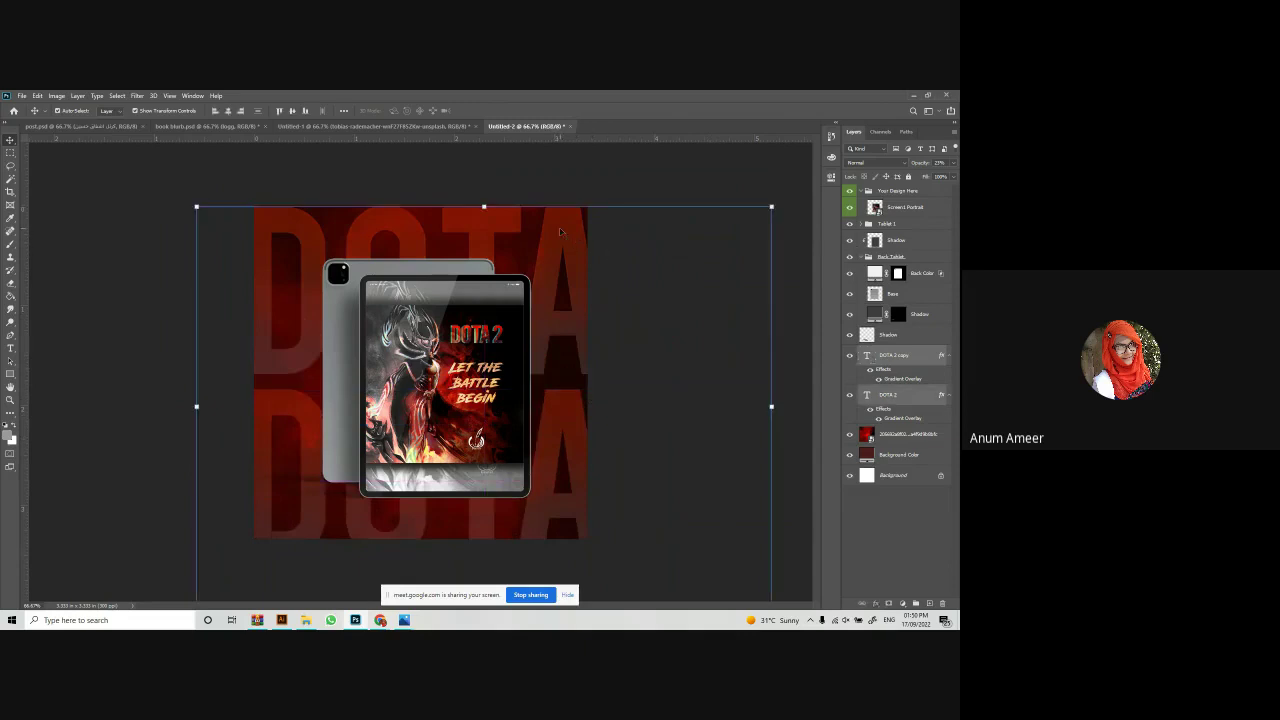
click(955, 163)
drag(916, 177, 909, 178)
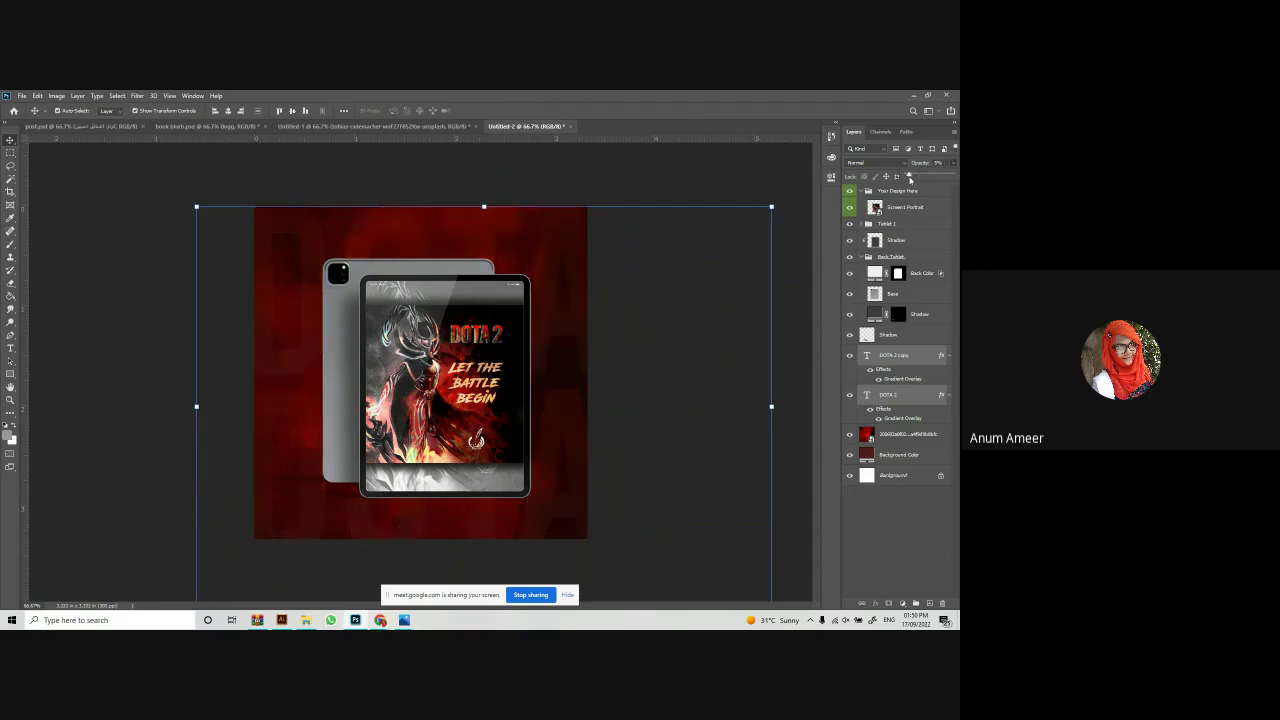
click(679, 185)
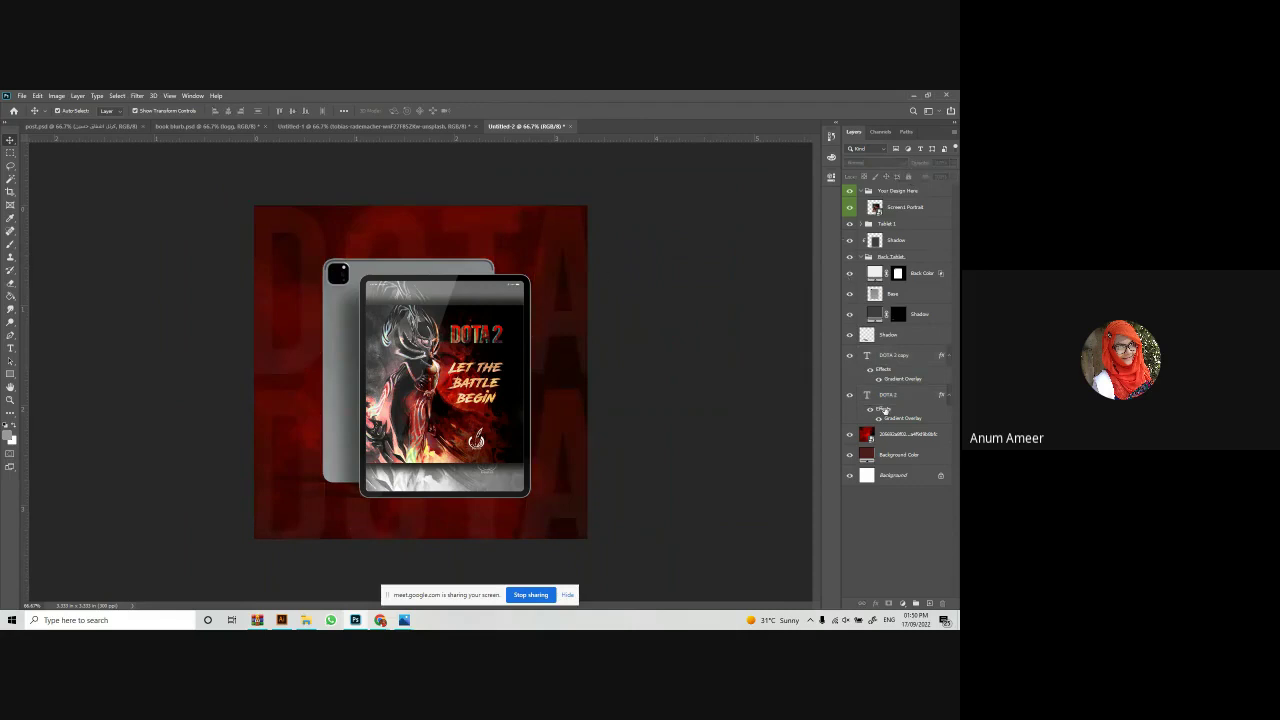
Change the font of the upper large DOTA 2 background text to Closeness Outline.
click(886, 396)
click(831, 177)
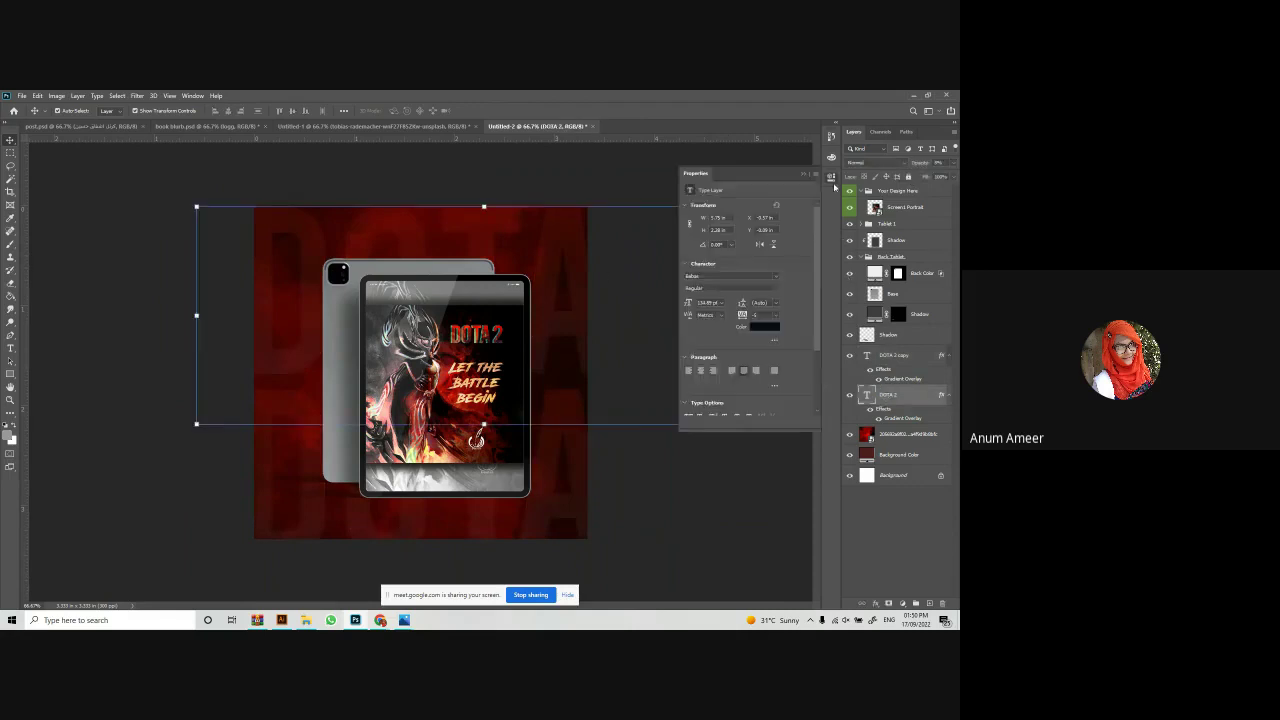
click(774, 277)
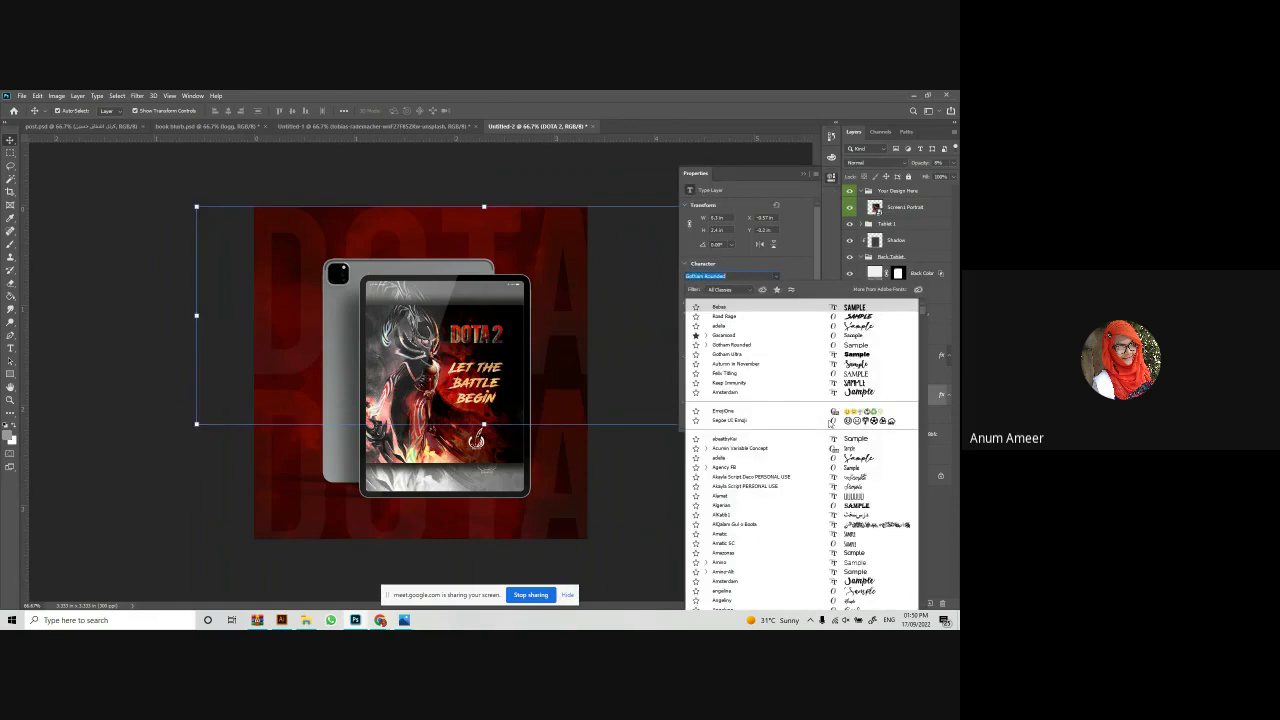
scroll(816, 445, down, 15)
scroll(816, 445, down, 10)
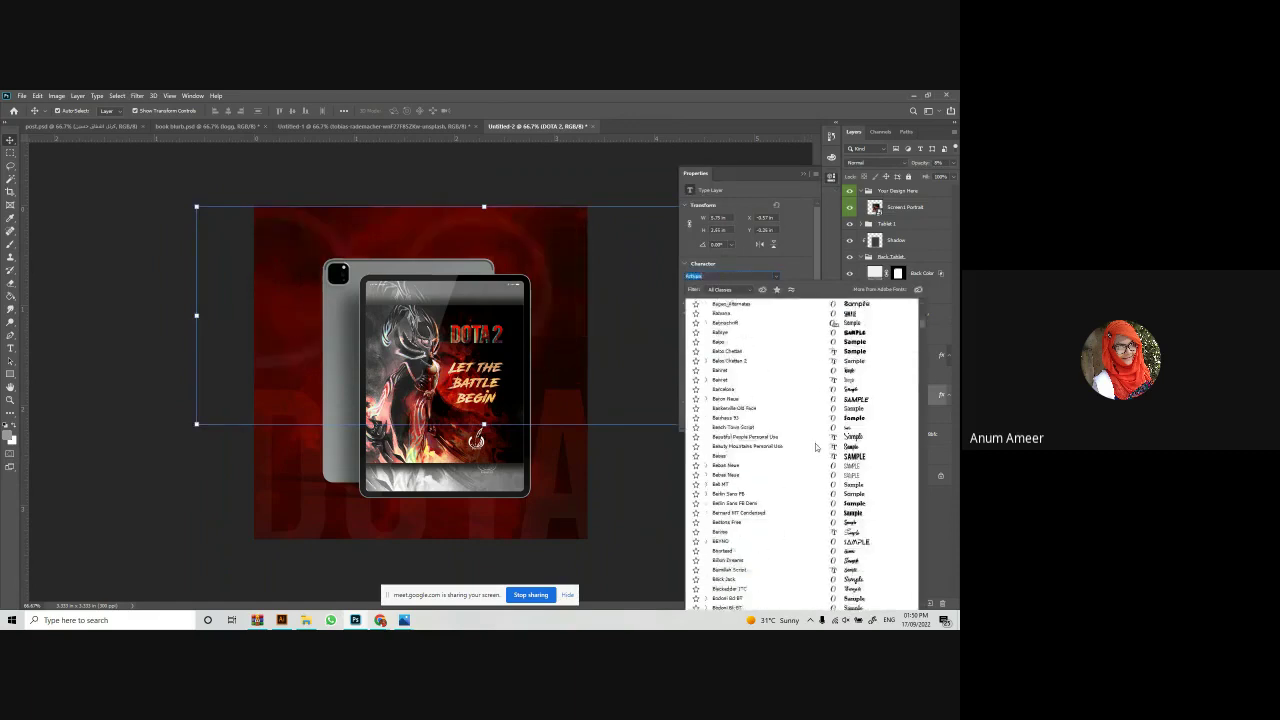
scroll(839, 538, down, 10)
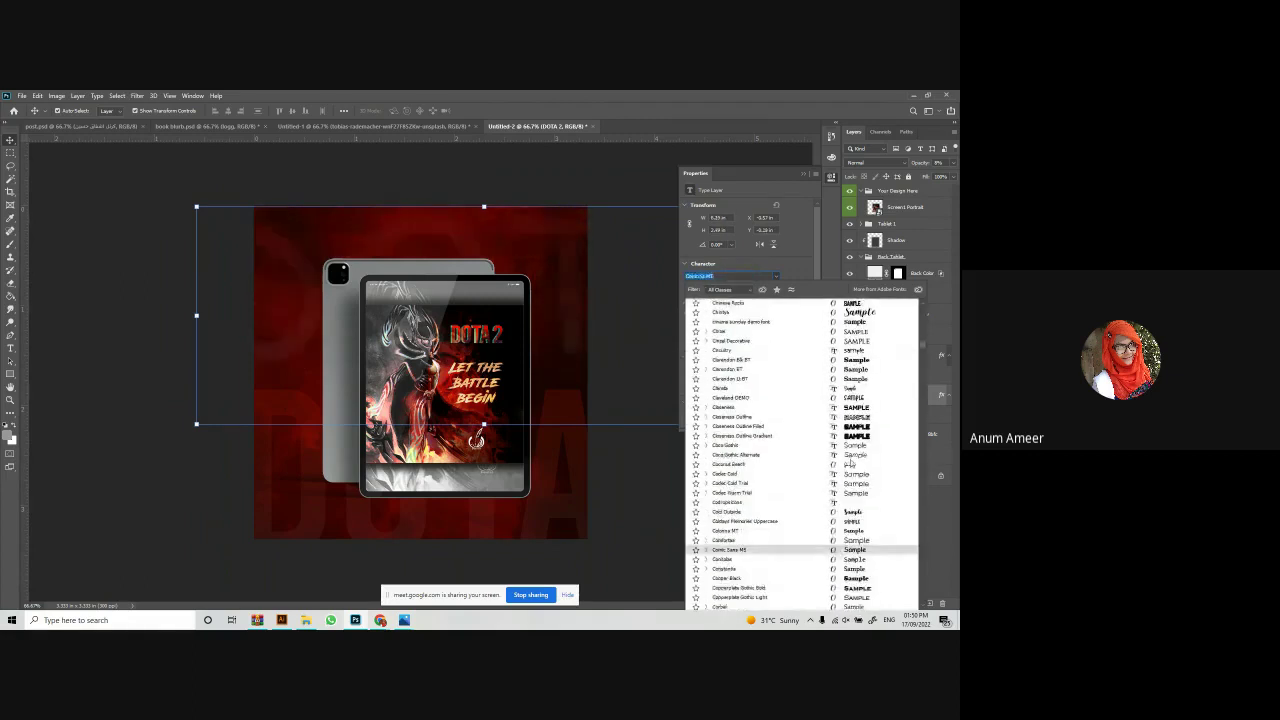
click(855, 417)
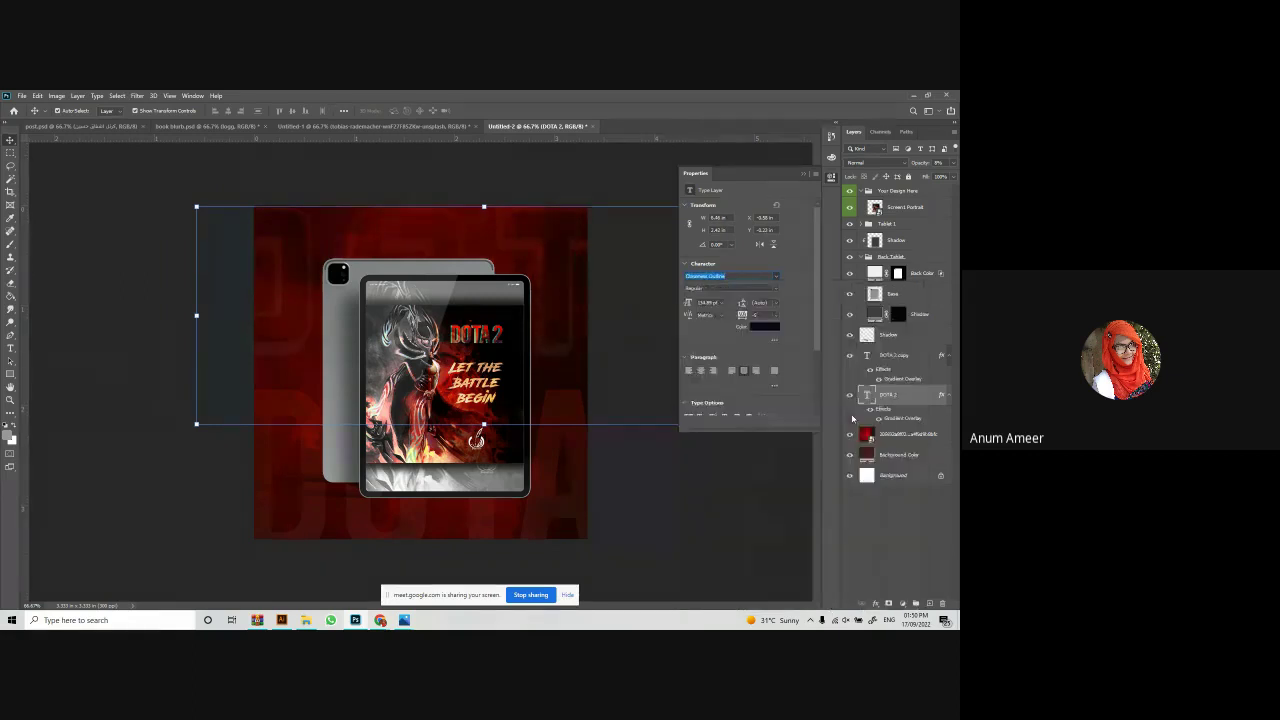
click(776, 276)
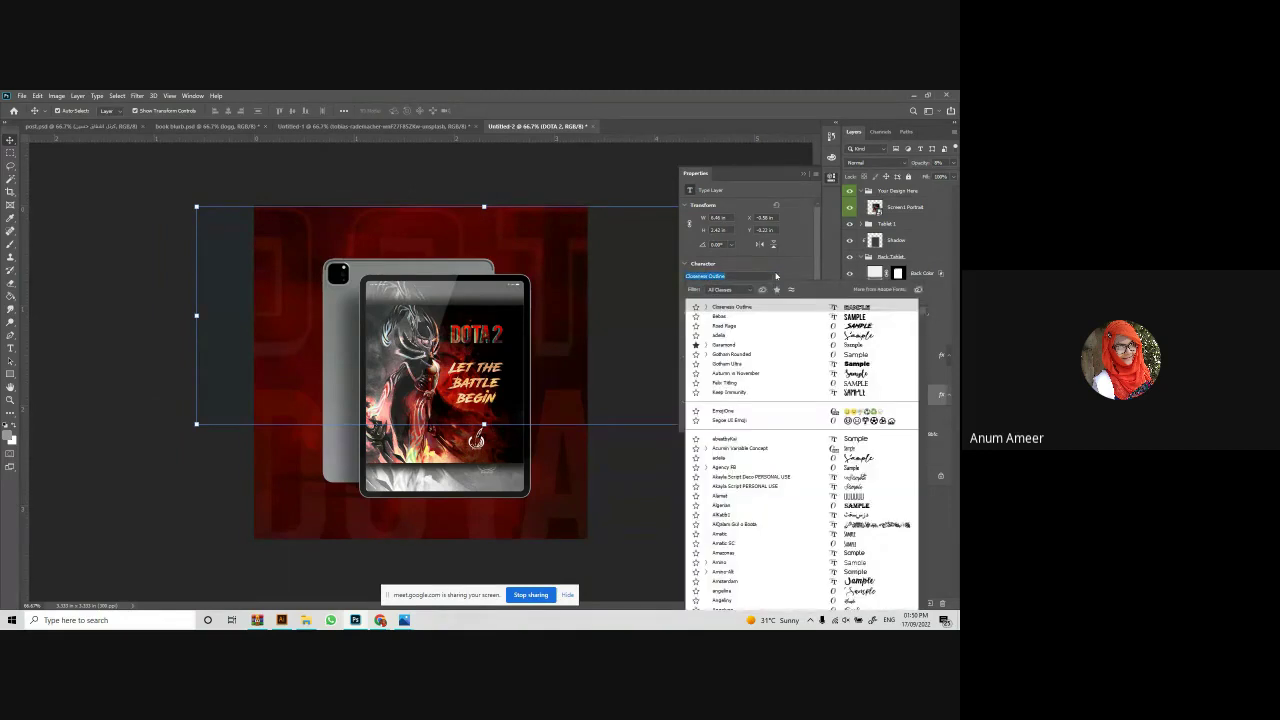
scroll(873, 458, down, 3)
mouse_move(918, 315)
mouse_down()
mouse_move(922, 553)
mouse_move(938, 412)
mouse_move(931, 316)
mouse_up()
Switch to Chrome and search Google for "outline logo".
click(380, 620)
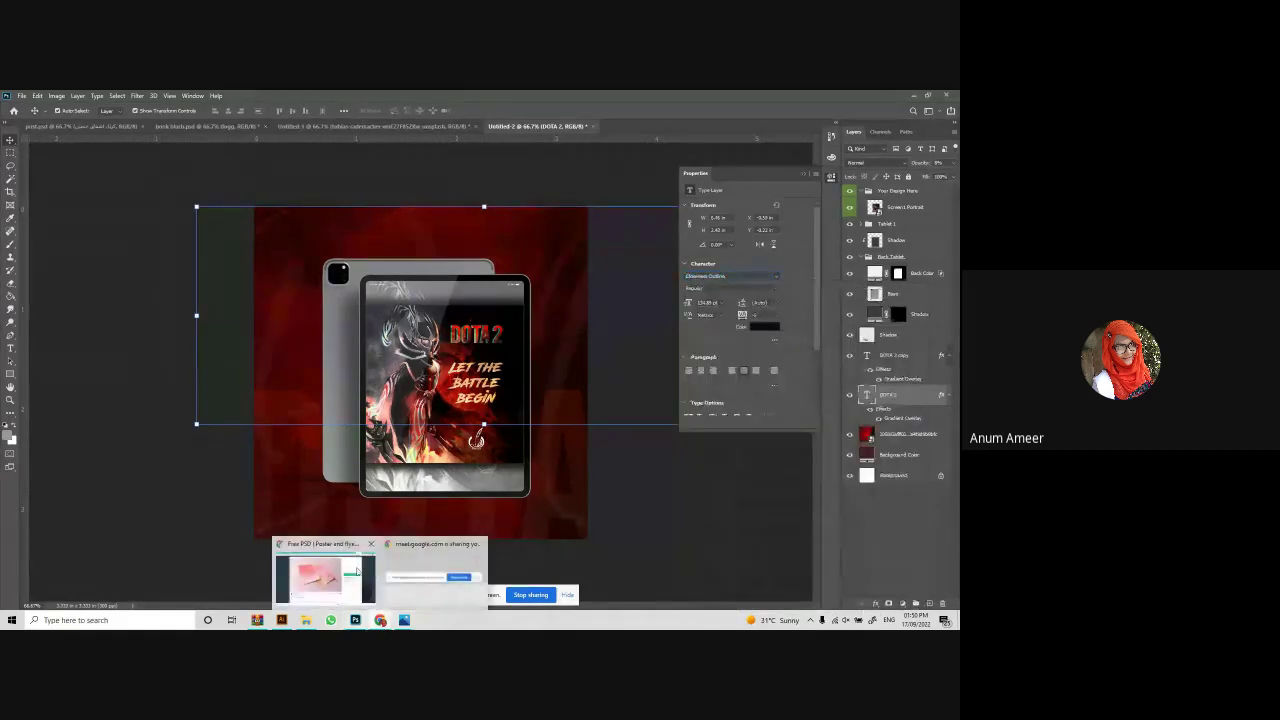
click(326, 575)
click(693, 125)
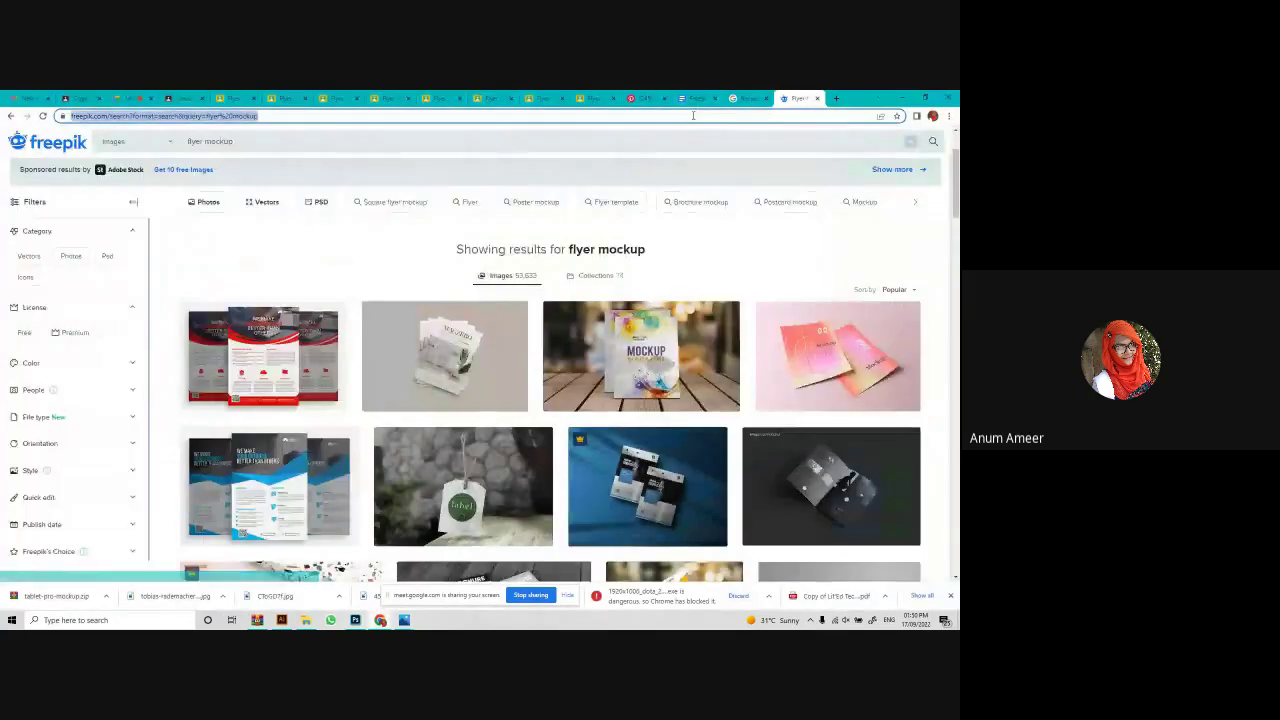
click(693, 116)
text(outline)
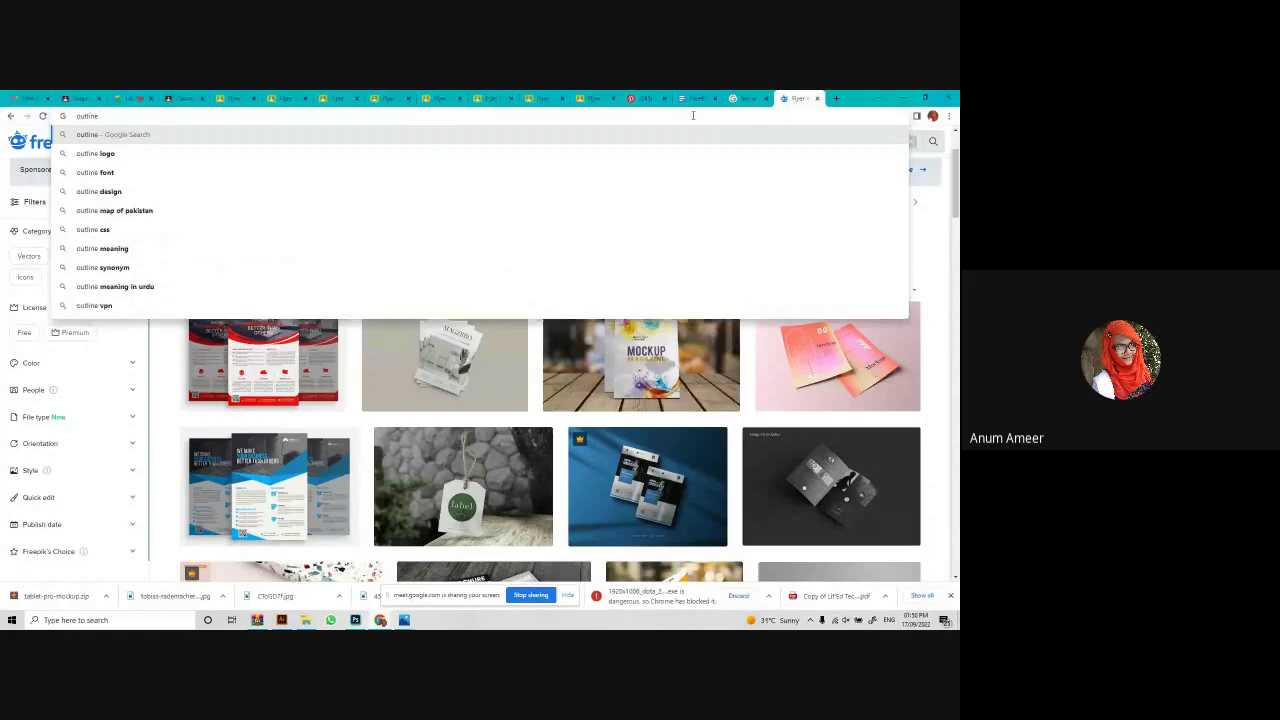
click(95, 153)
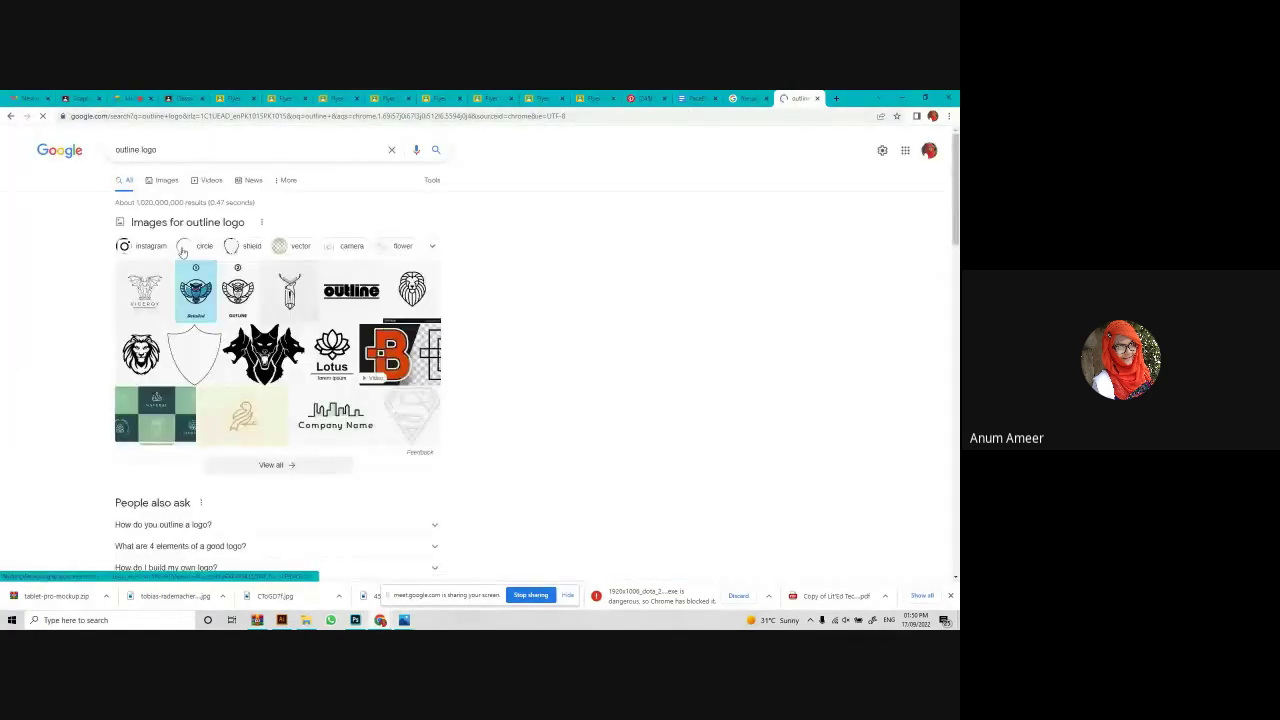
Search Google for "outline font dafont" and open the first Outline Font result on dafont.com.
drag(158, 150, 84, 152)
key(BackSpace)
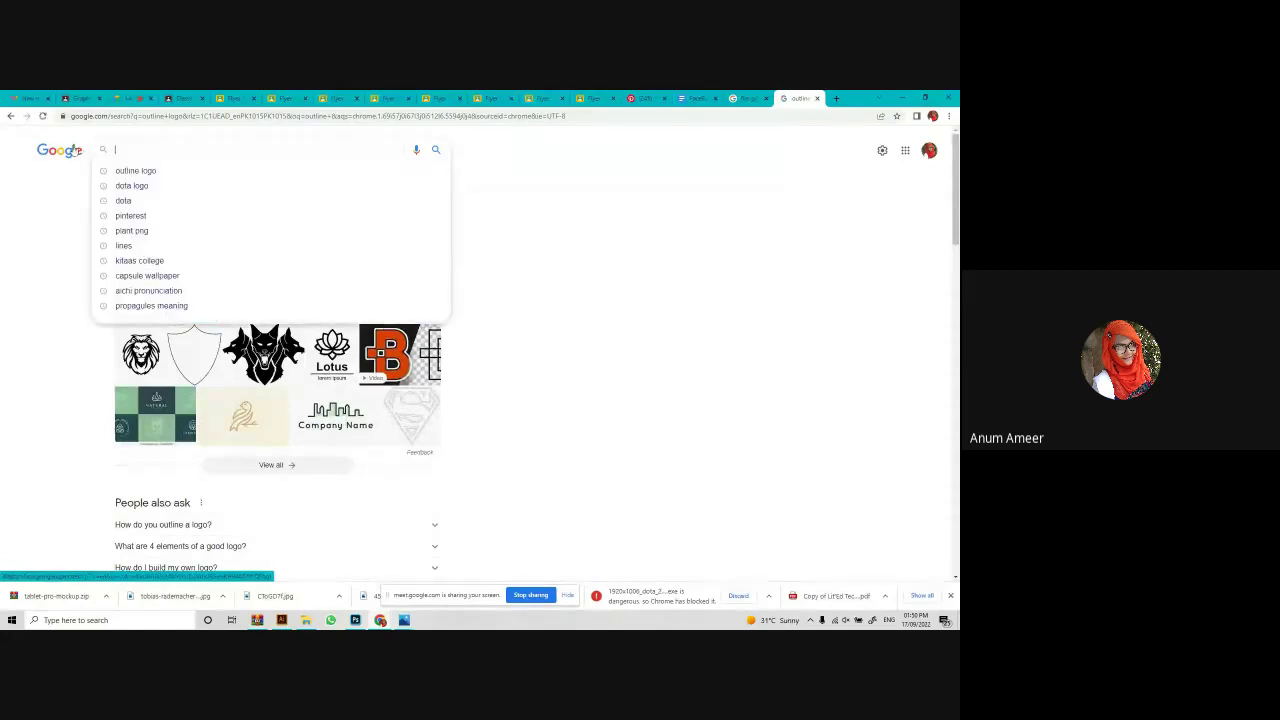
text(out)
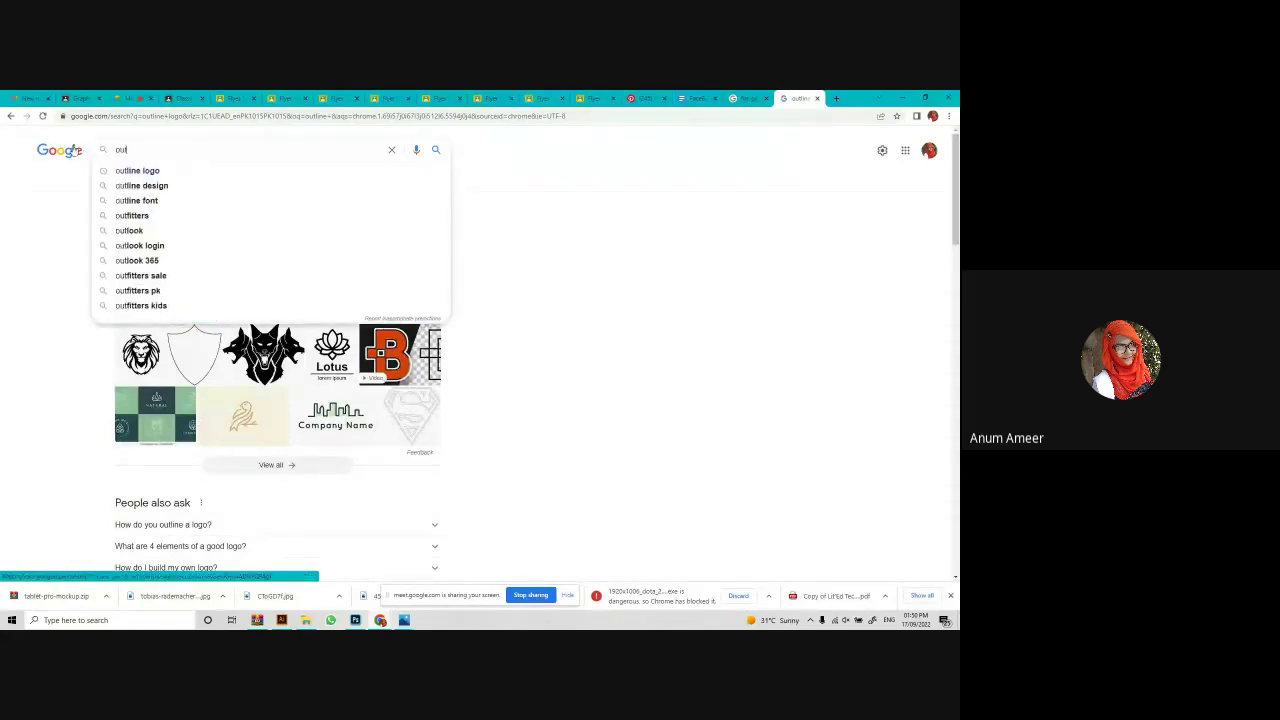
text(line font)
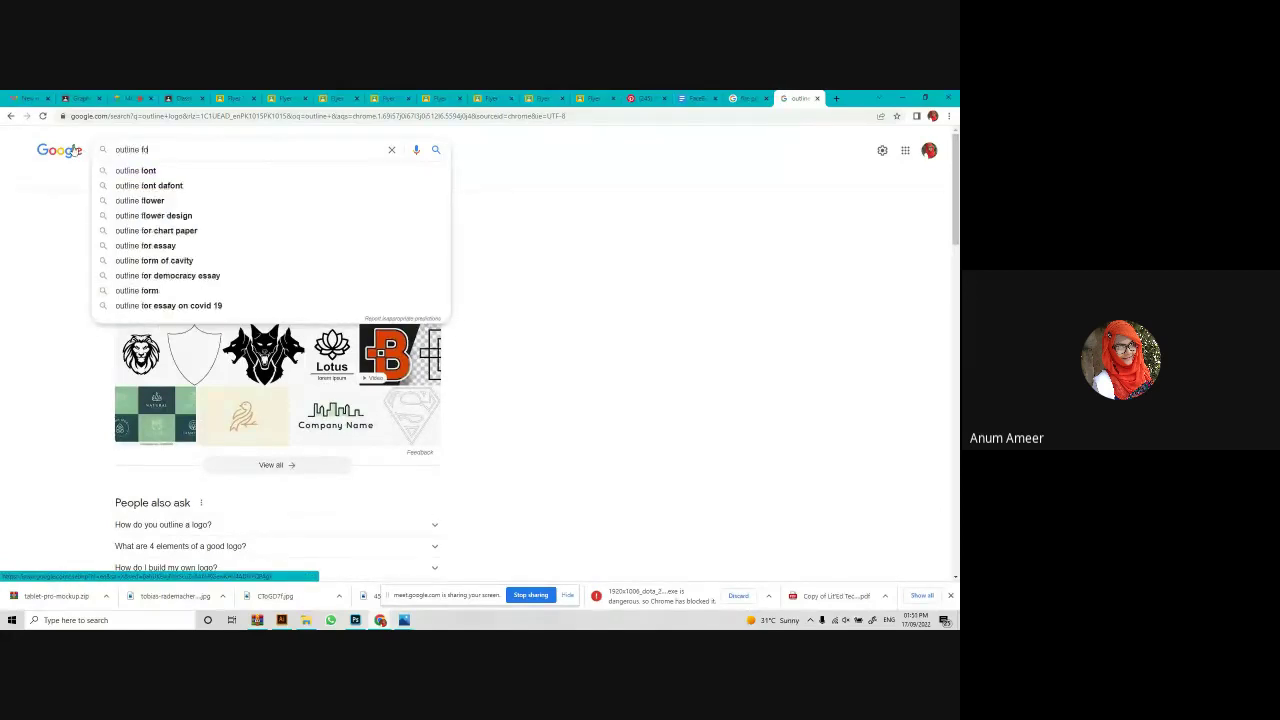
key(Down)
key(Down)
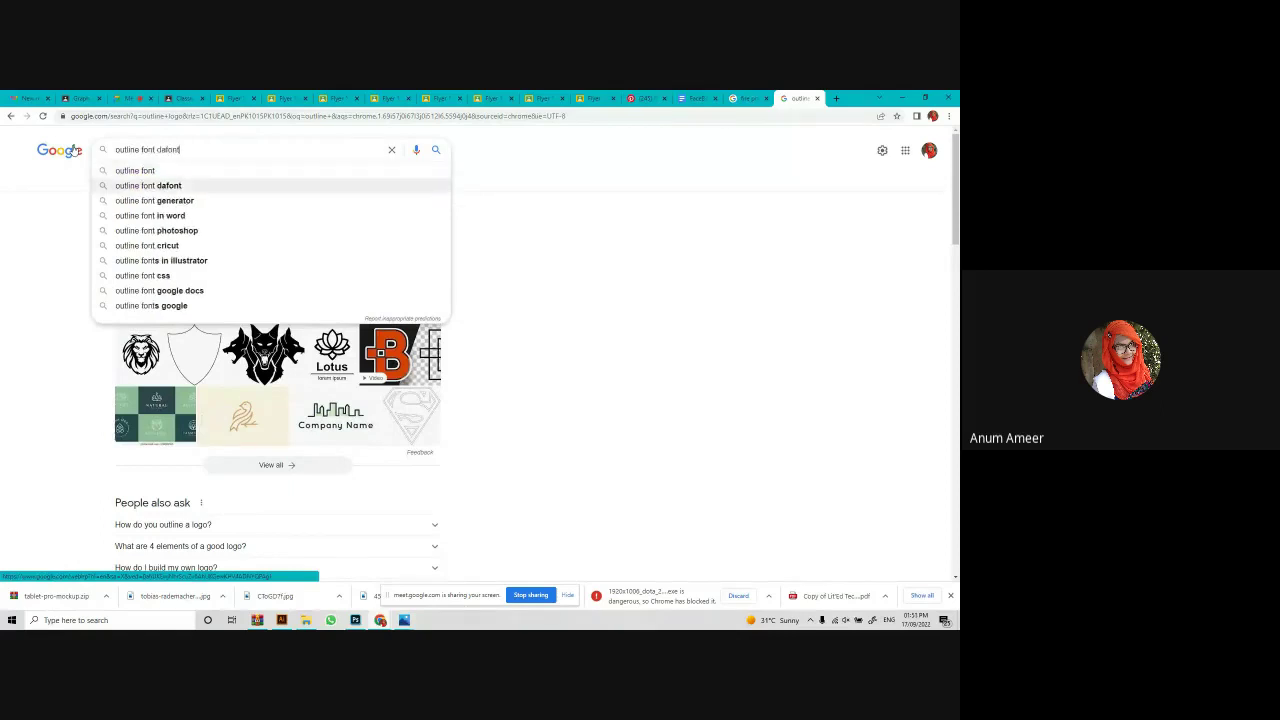
key(Return)
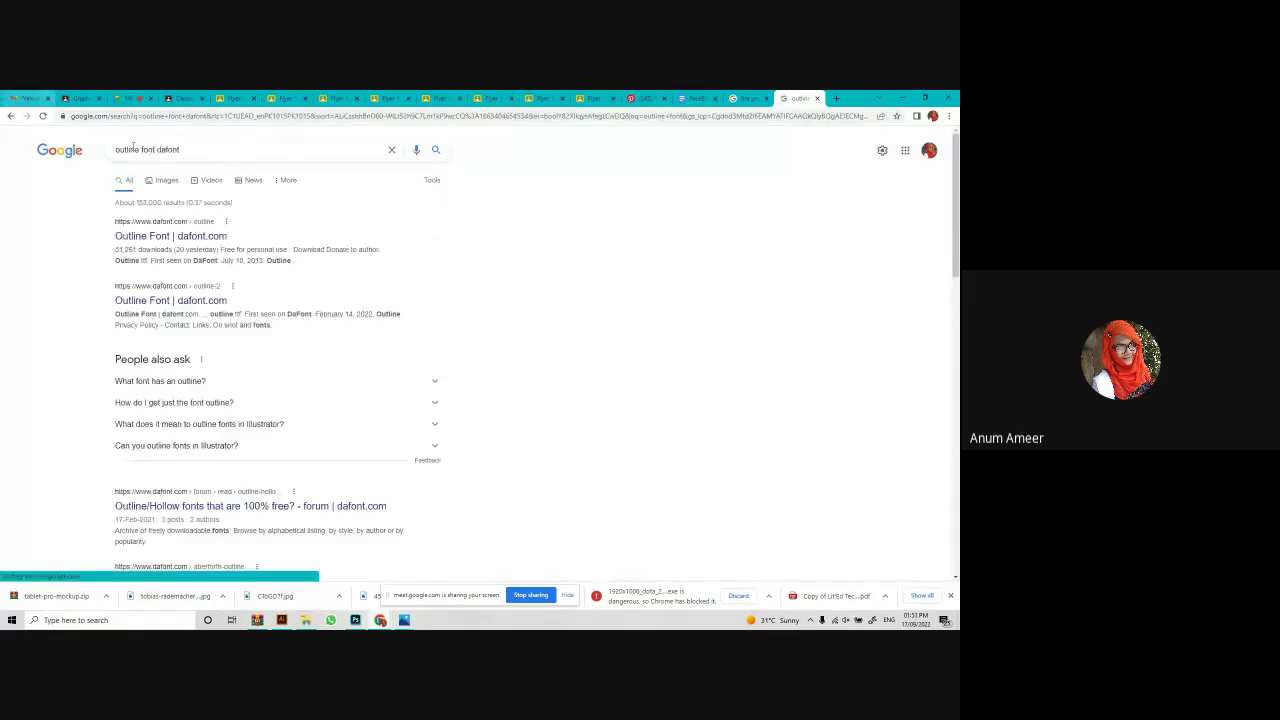
click(195, 235)
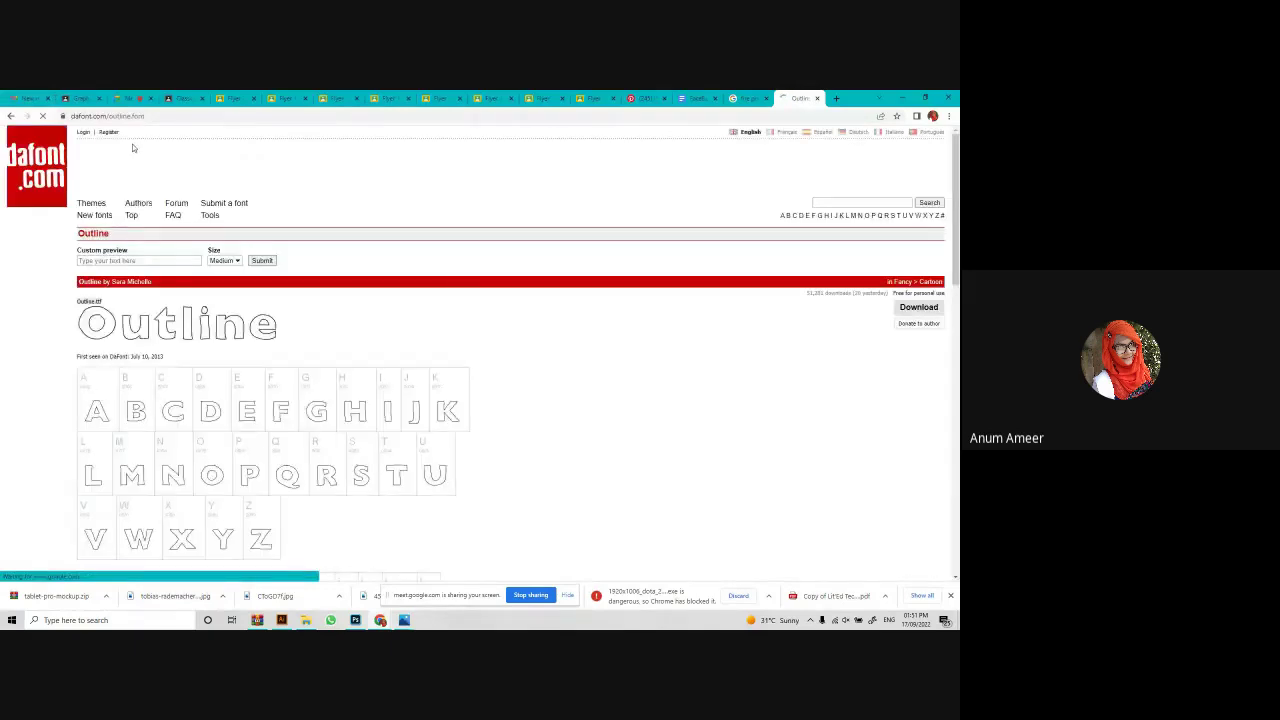
Go to the dafont.com home page and look through the Gothic > Modern font category.
click(38, 178)
scroll(338, 370, down, 2)
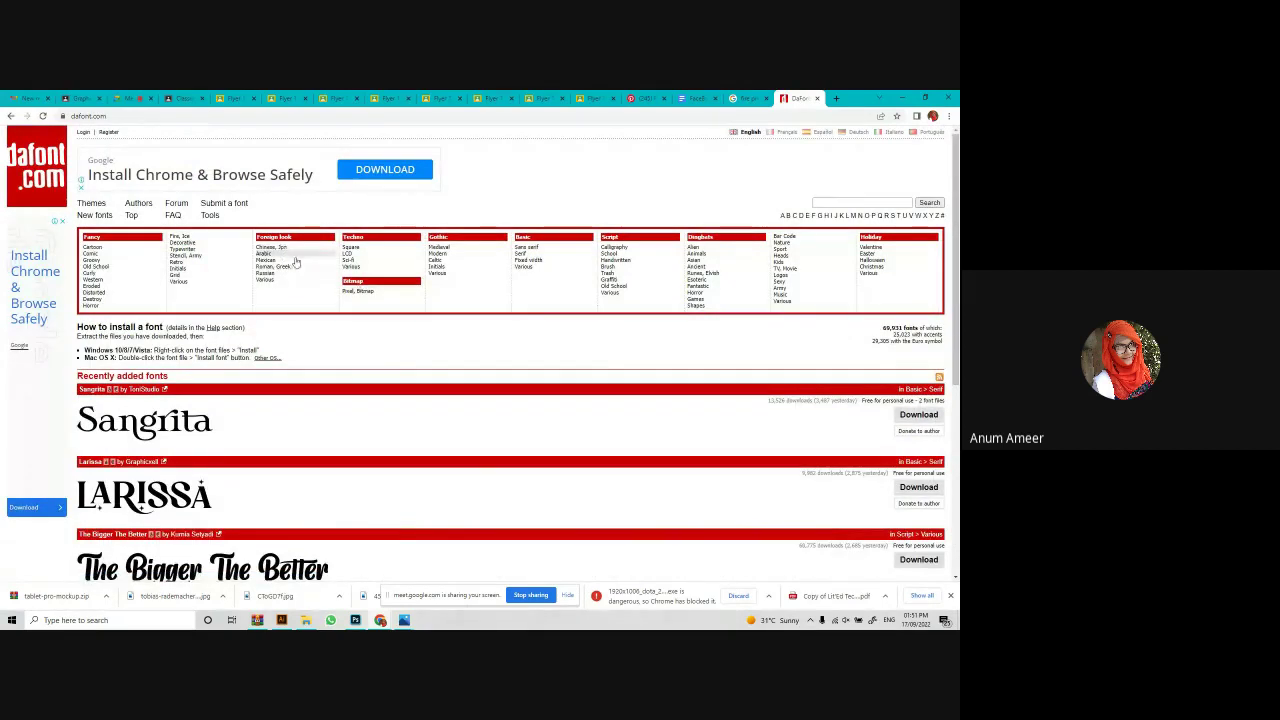
click(438, 253)
scroll(358, 418, down, 1)
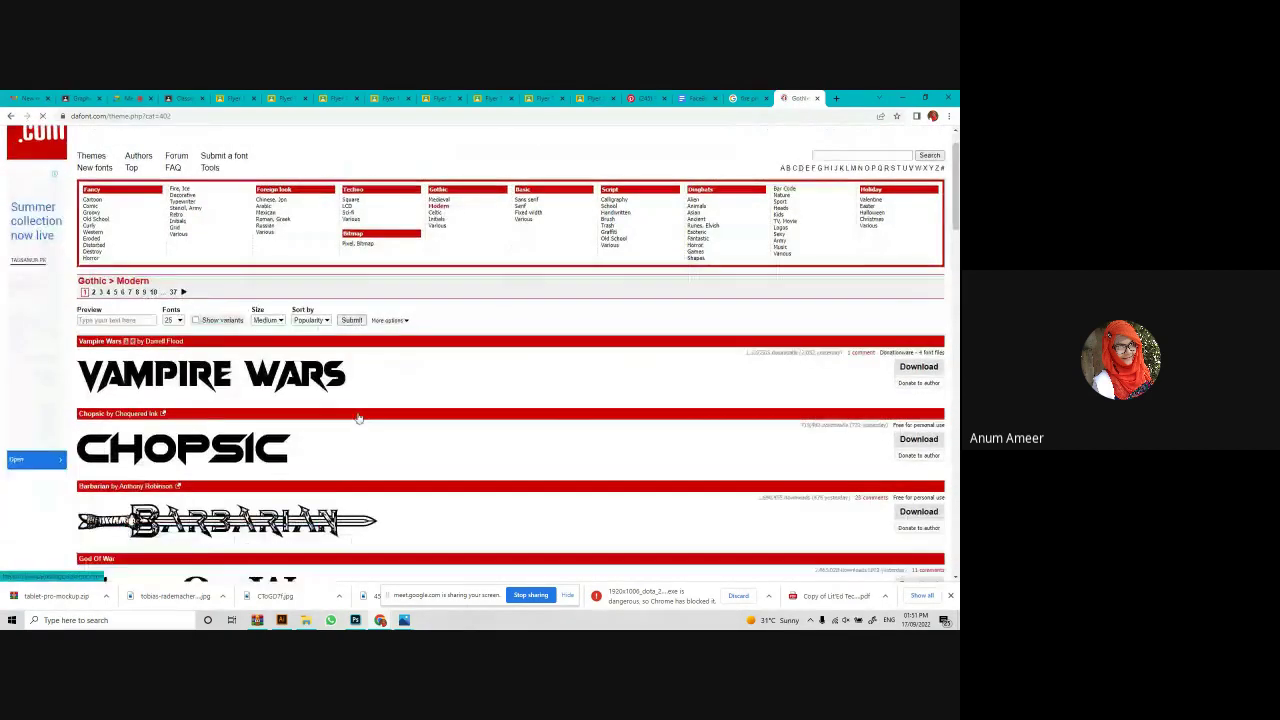
scroll(358, 418, down, 3)
scroll(358, 418, up, 4)
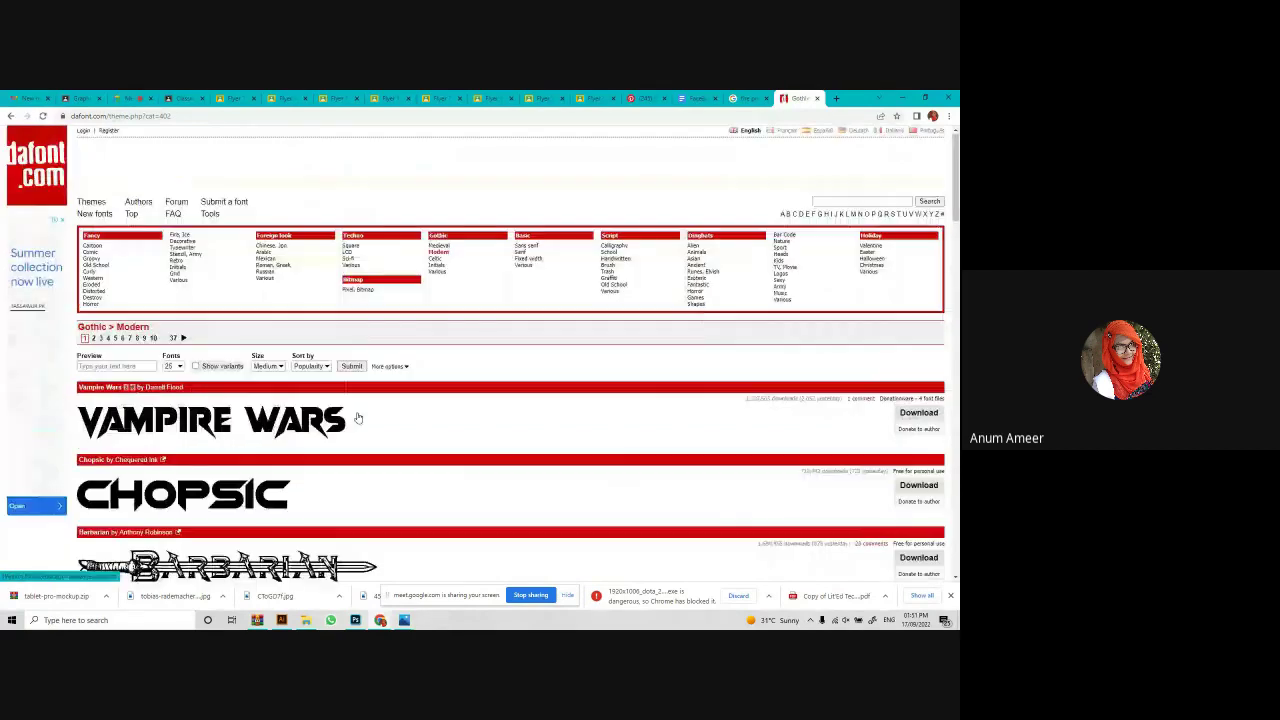
Examine the first two pages of the Basic > Sans serif category for a suitable outline font.
click(535, 248)
scroll(337, 425, down, 8)
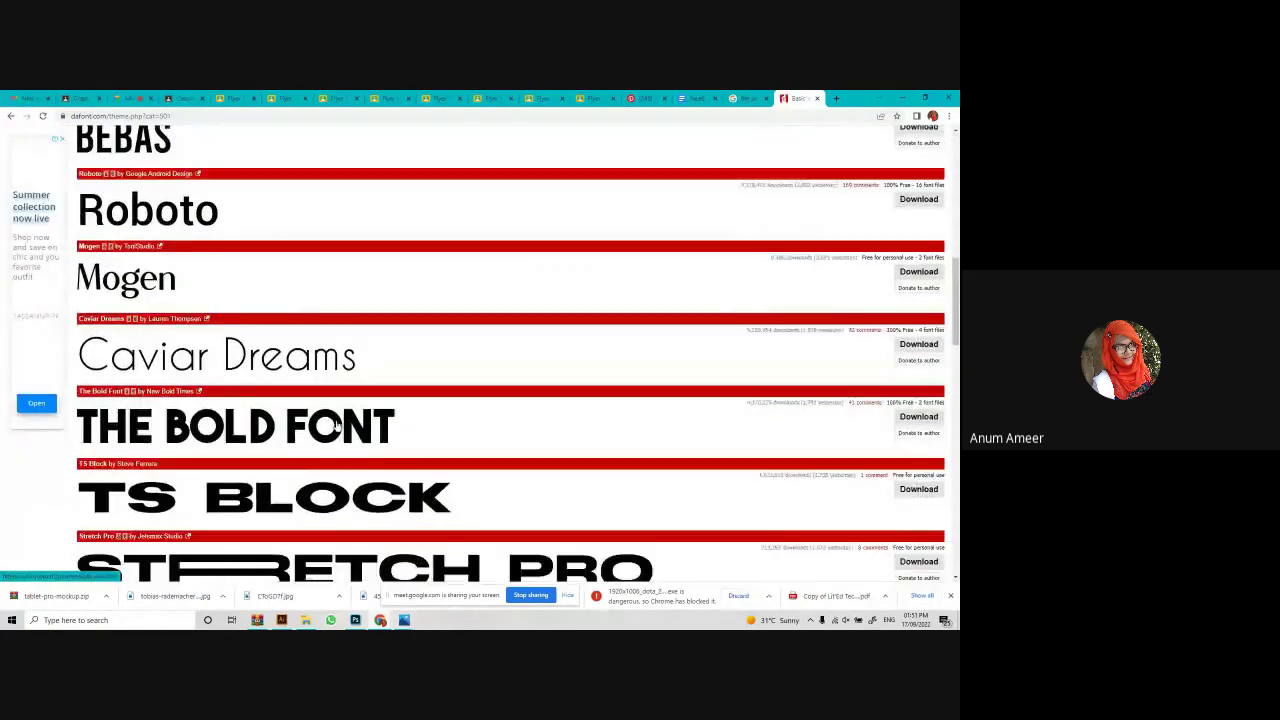
scroll(337, 425, down, 10)
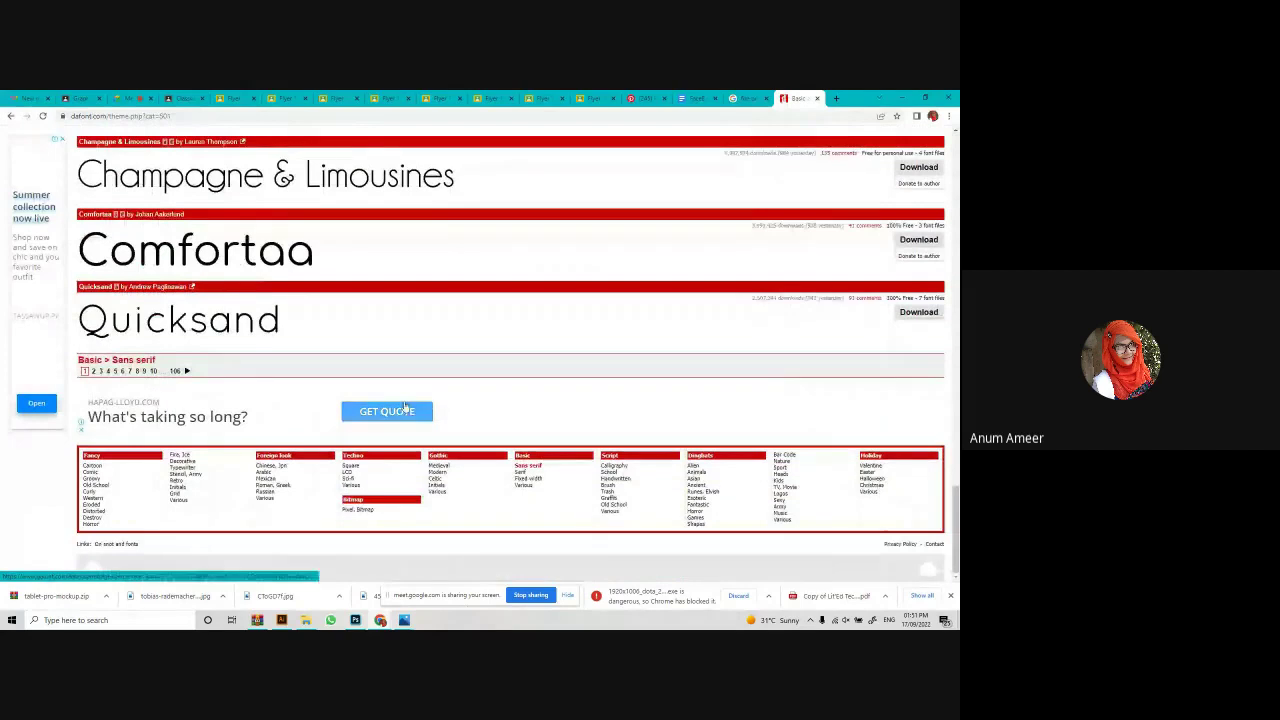
click(187, 371)
scroll(254, 415, down, 3)
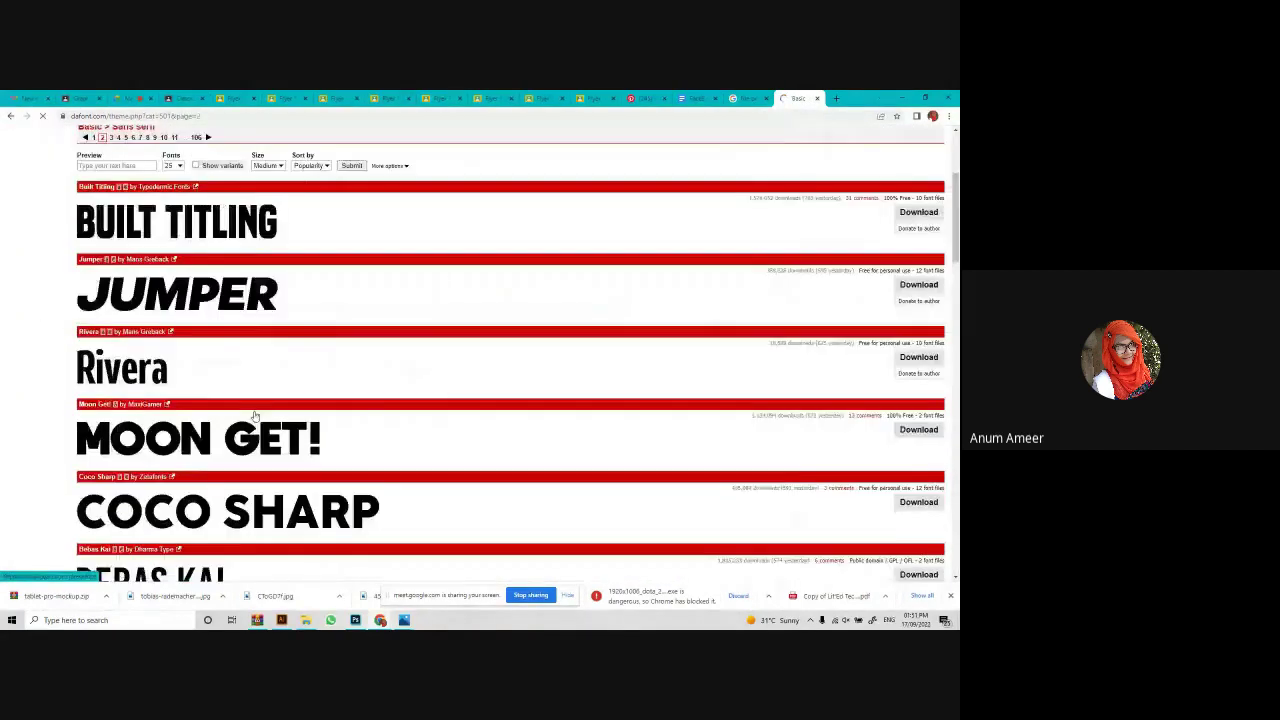
scroll(254, 415, down, 15)
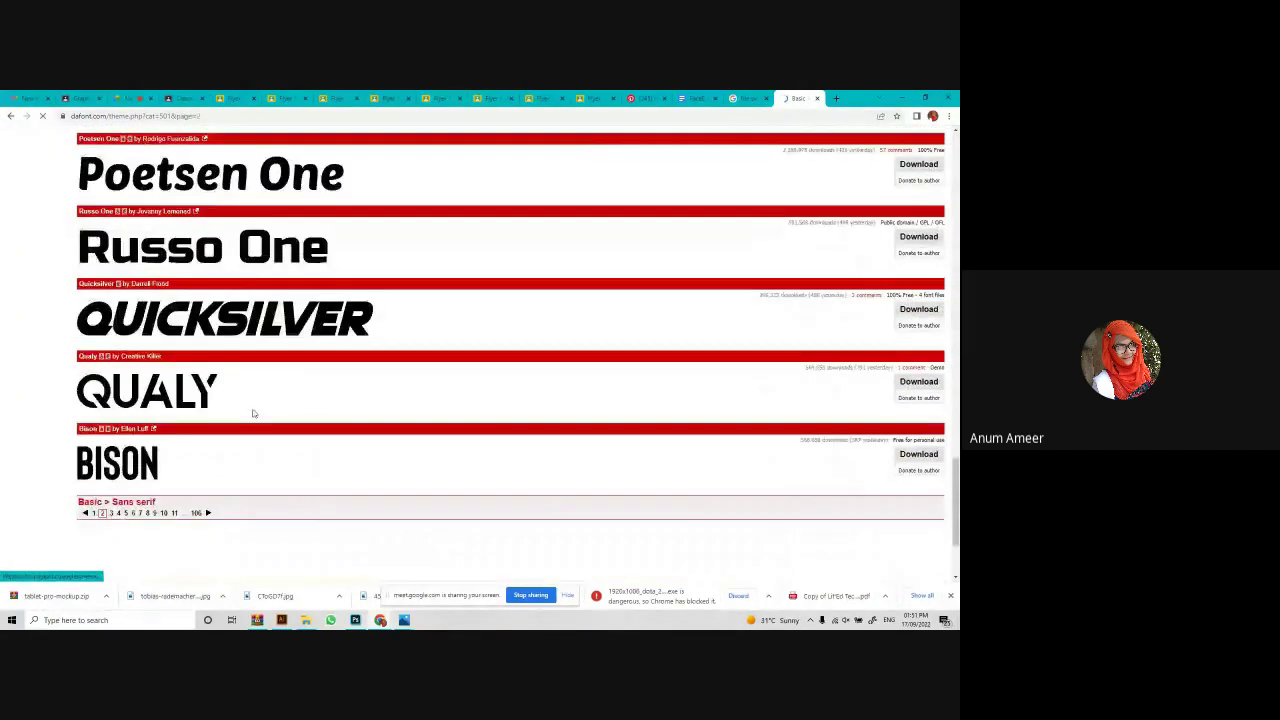
scroll(253, 413, down, 3)
Continue through pages 3 to 5 of the Sans serif fonts, checking the previews for an outline typeface.
click(110, 368)
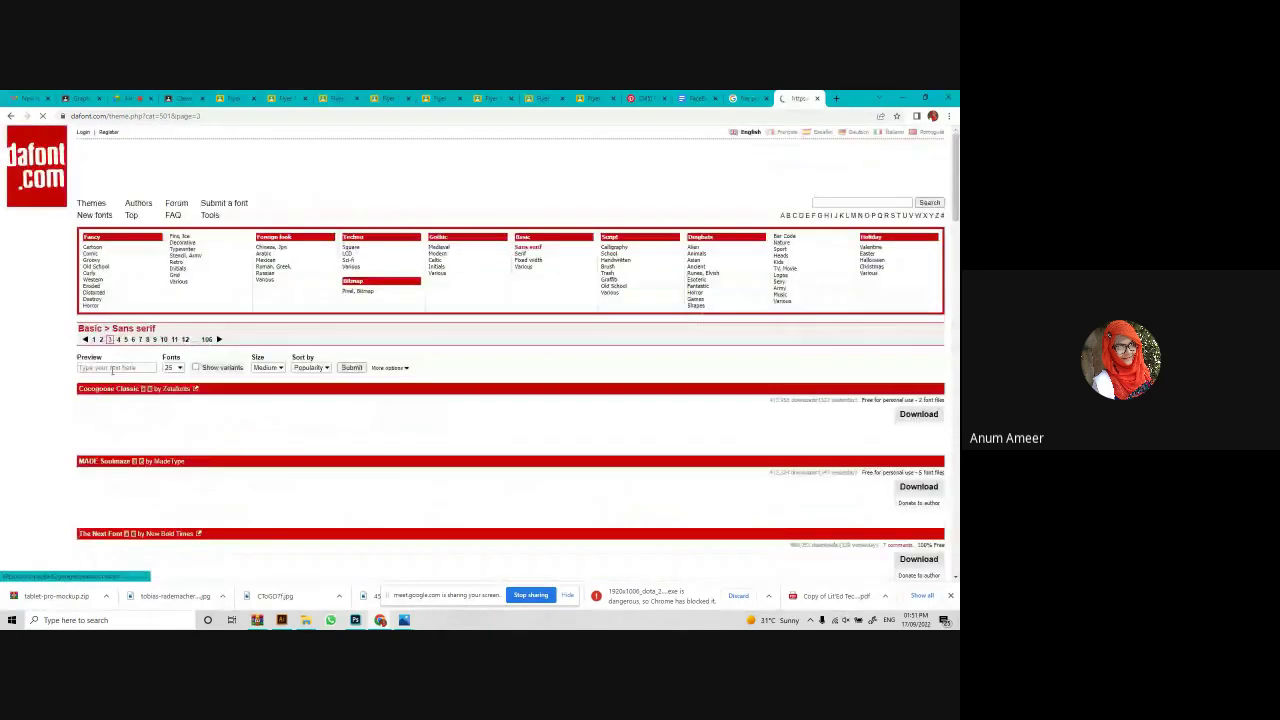
scroll(120, 390, down, 10)
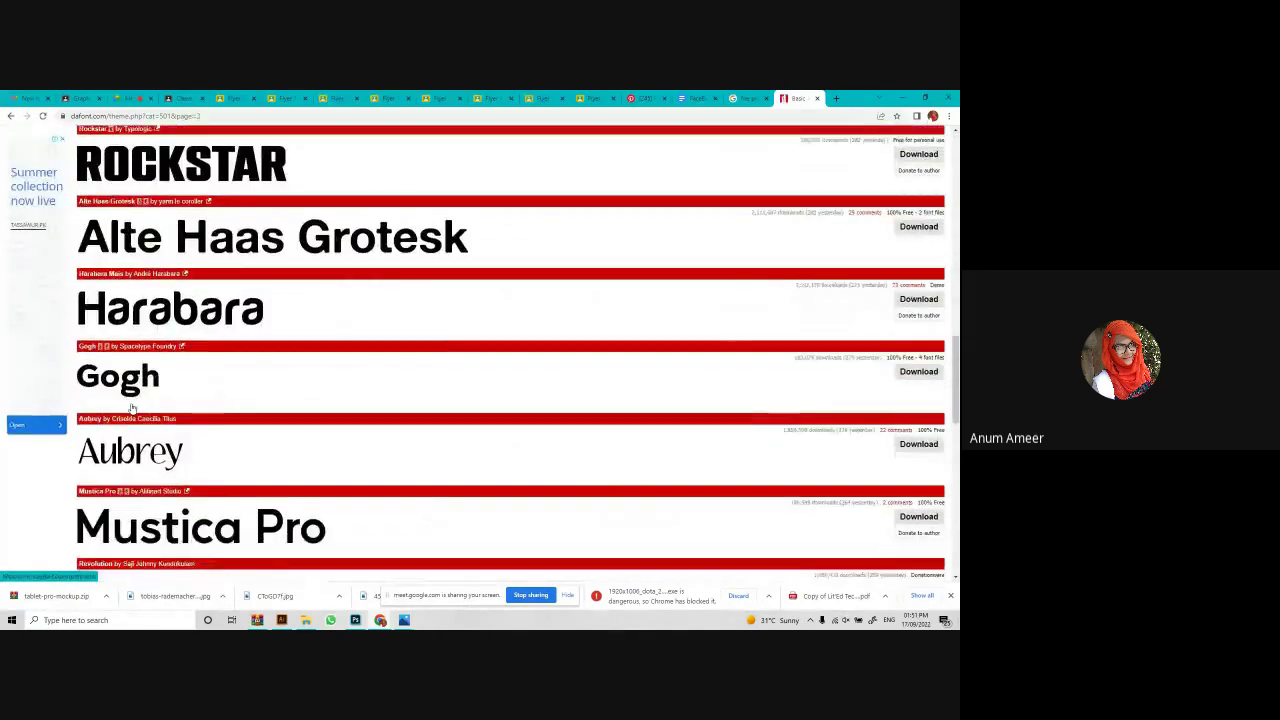
scroll(131, 407, down, 10)
click(118, 373)
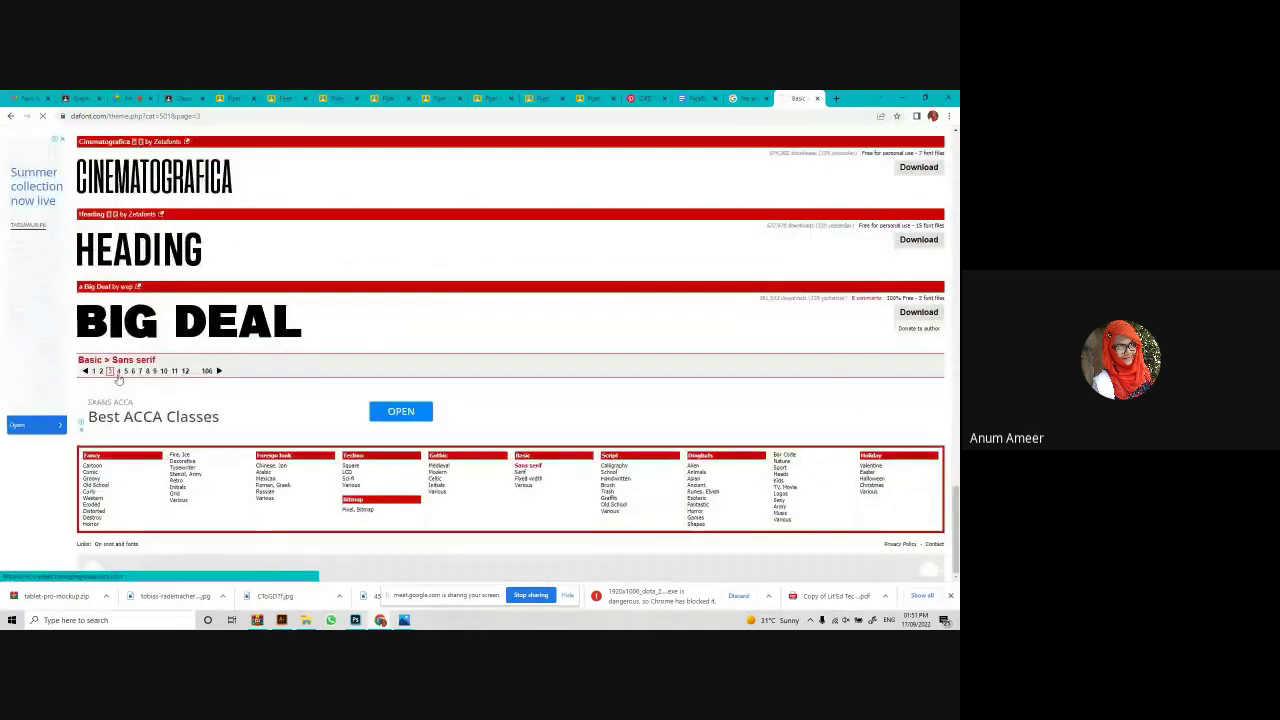
scroll(235, 403, down, 10)
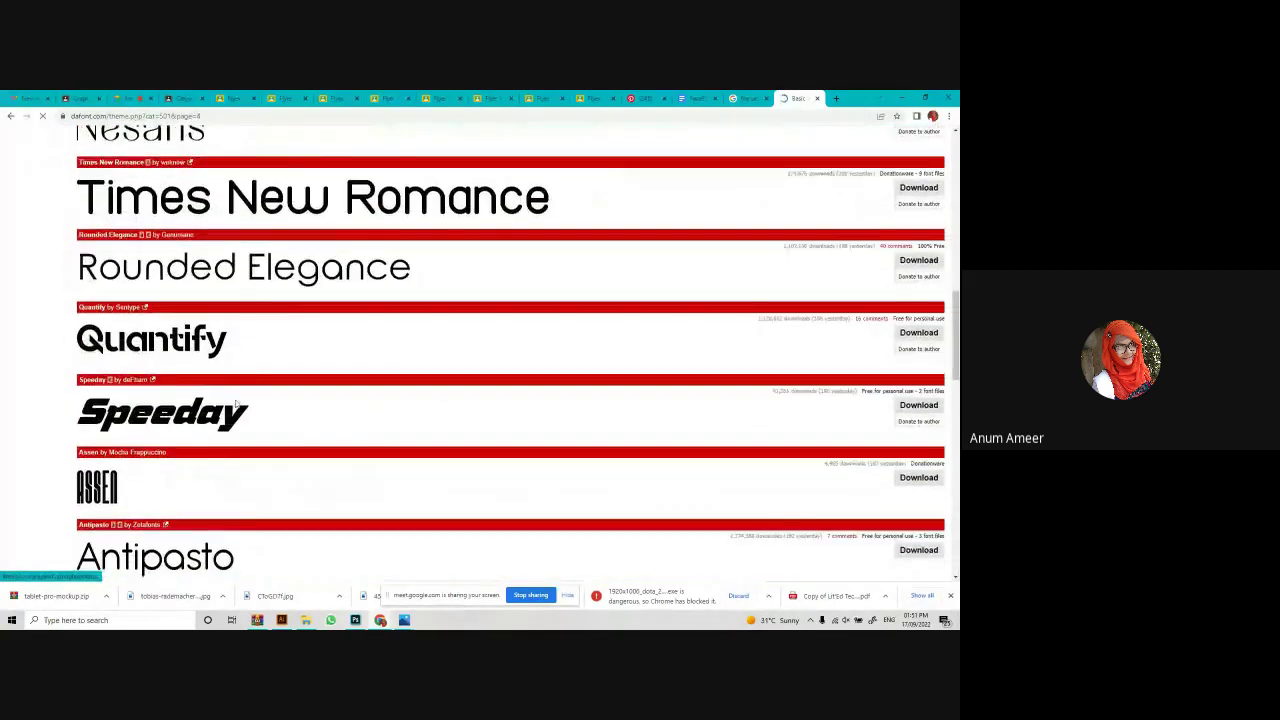
scroll(235, 405, down, 10)
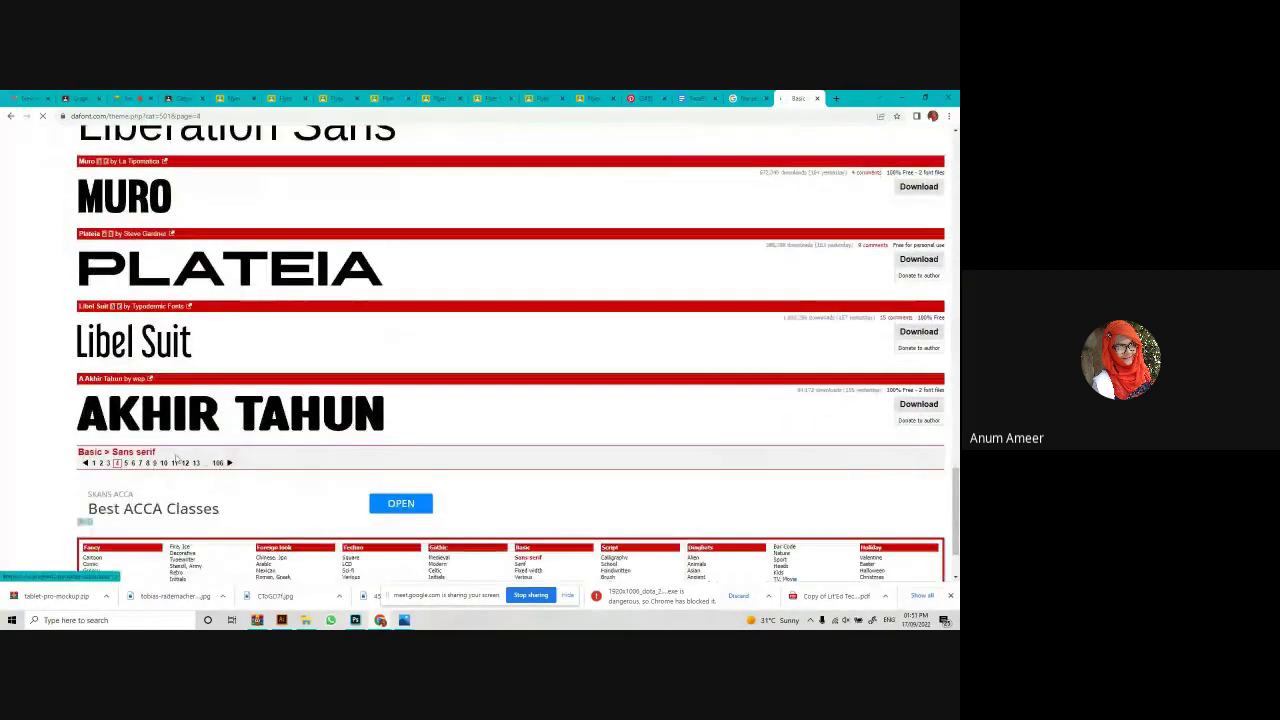
click(126, 463)
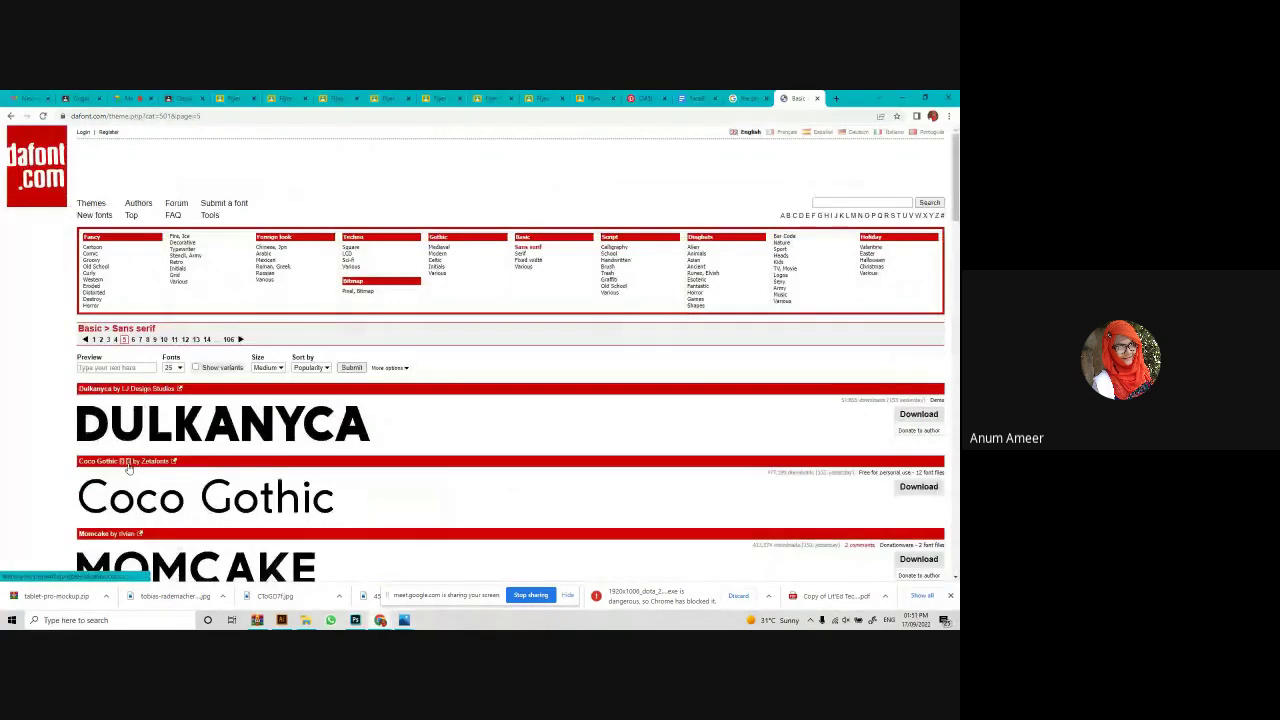
scroll(322, 400, down, 2)
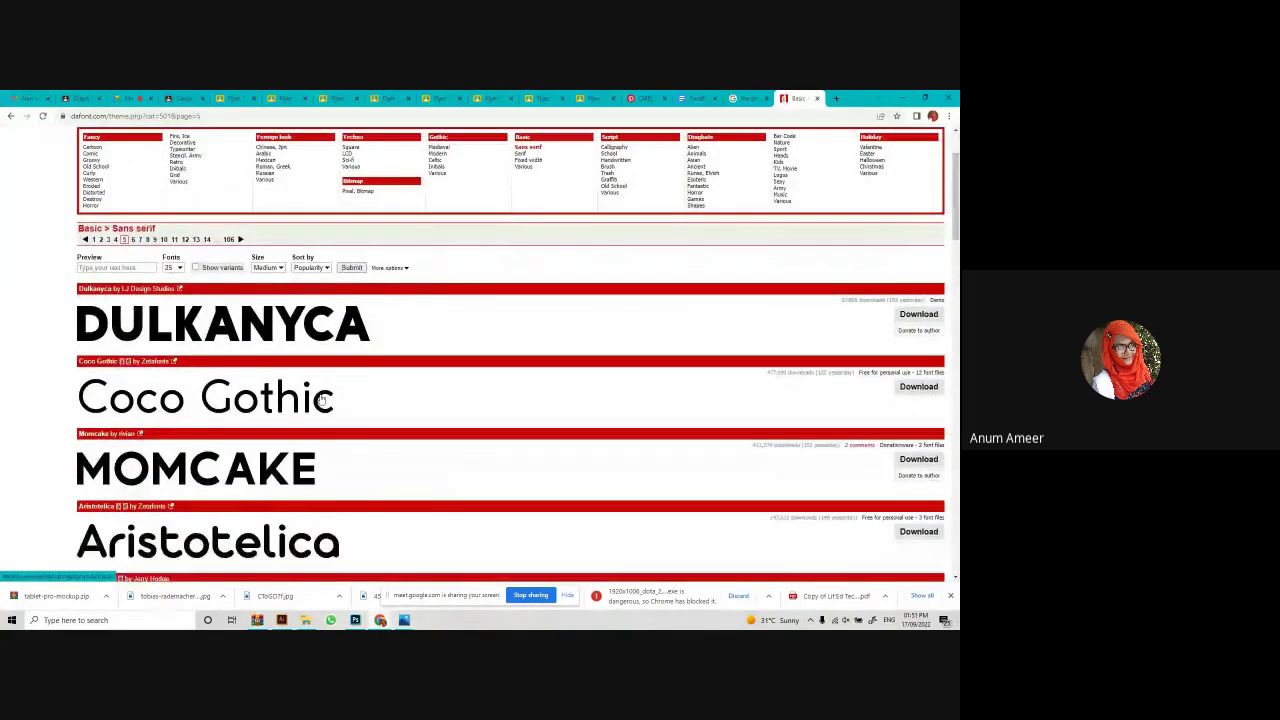
scroll(322, 400, down, 20)
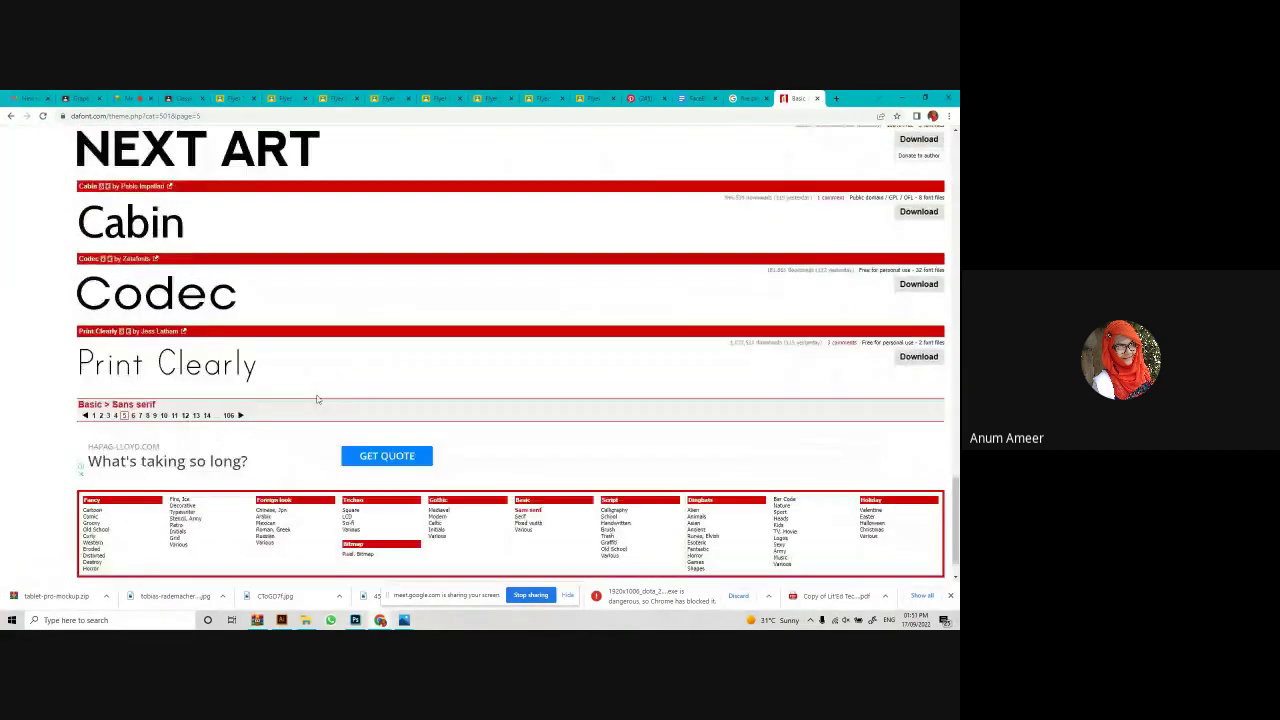
scroll(317, 400, down, 2)
Search Google for "outline fonts" and open the 1001 Free Fonts outline font listing.
click(341, 115)
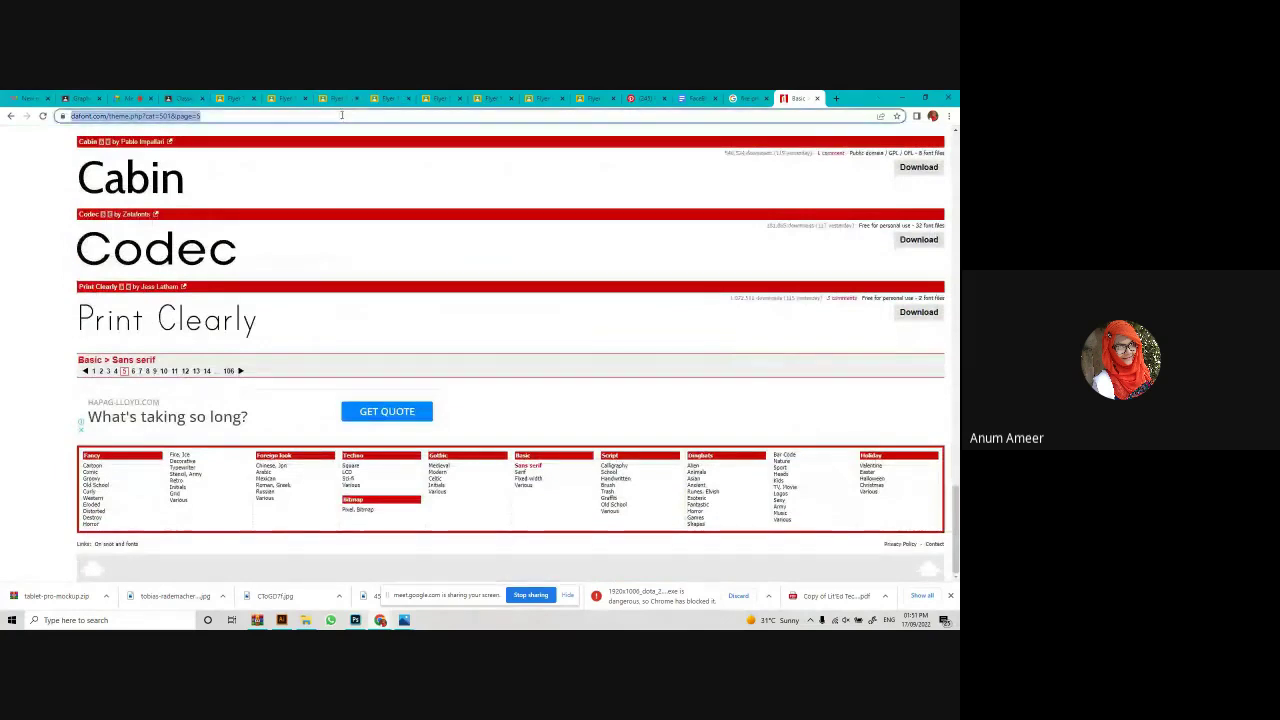
text(outline)
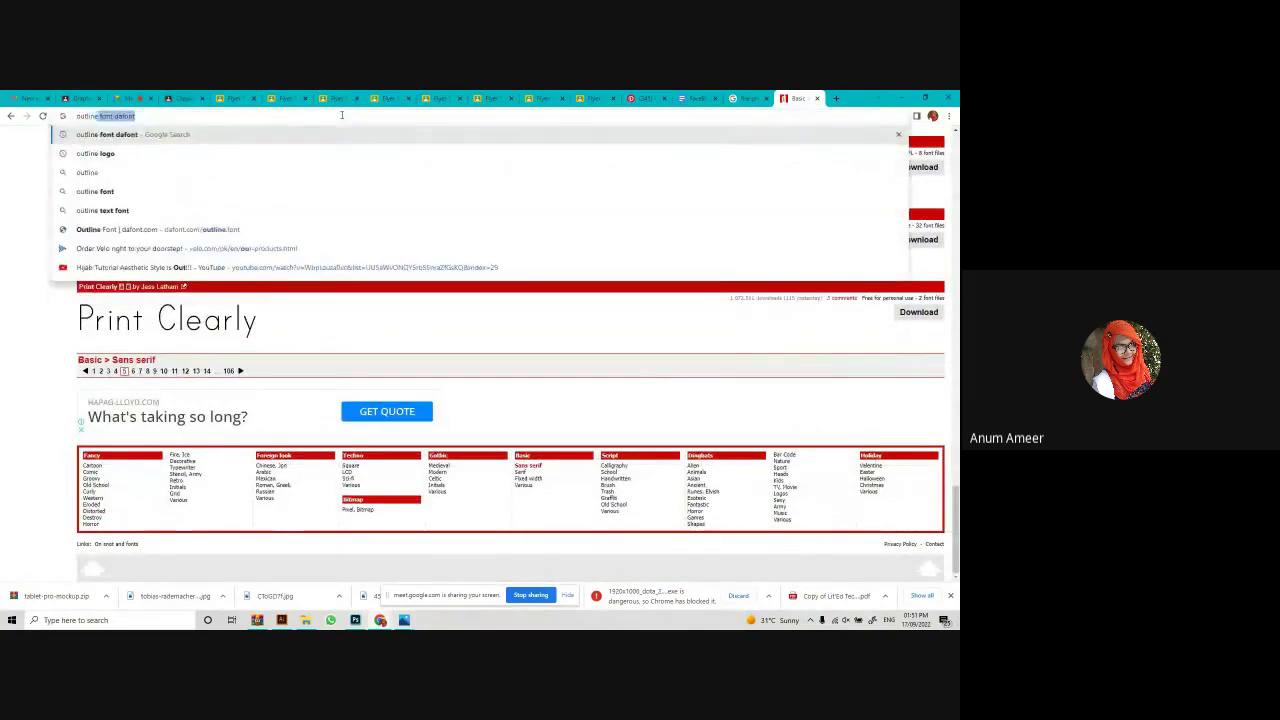
text( fonts)
key(Return)
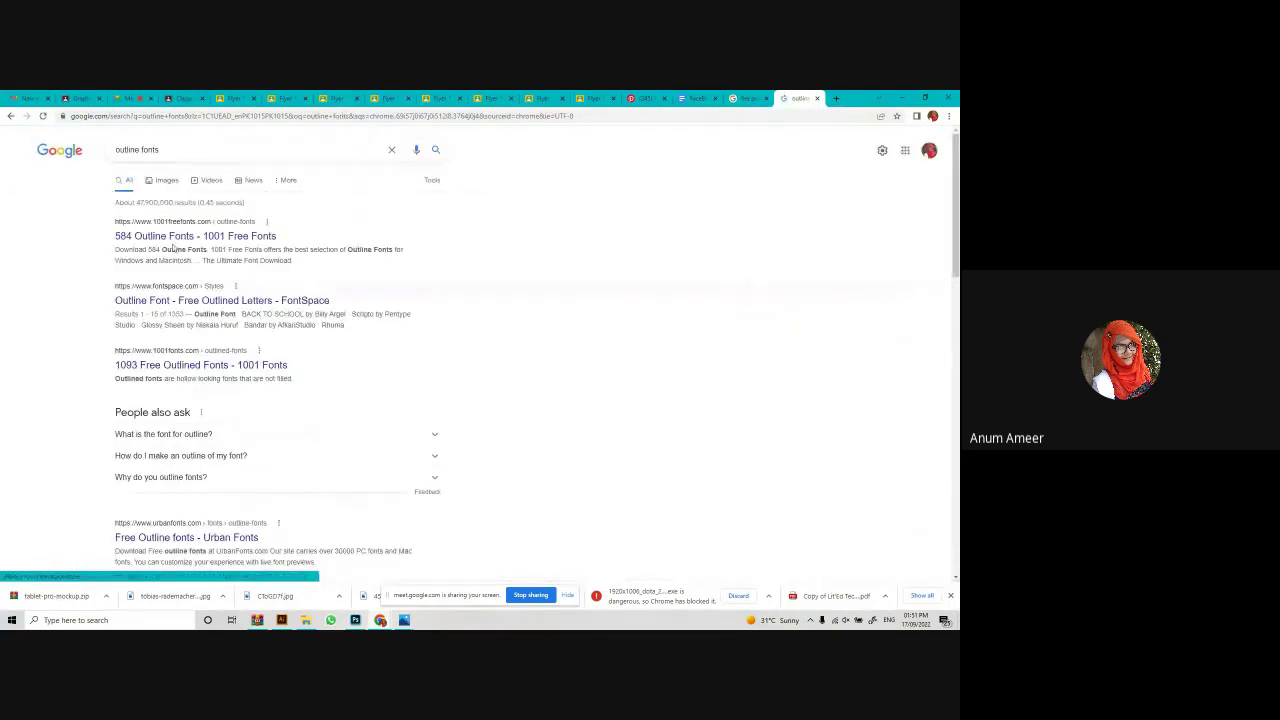
click(174, 238)
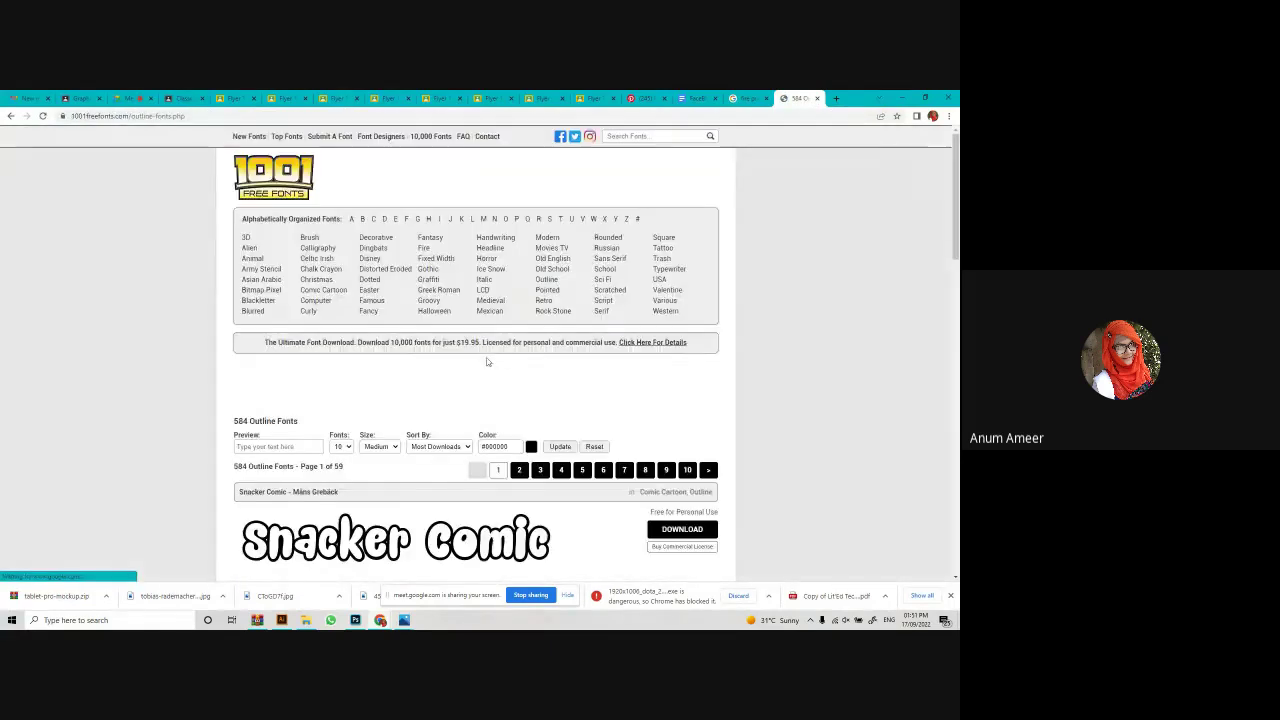
Examine the first two pages of outline fonts for a bold outline typeface such as Goffik Outline.
scroll(486, 362, down, 10)
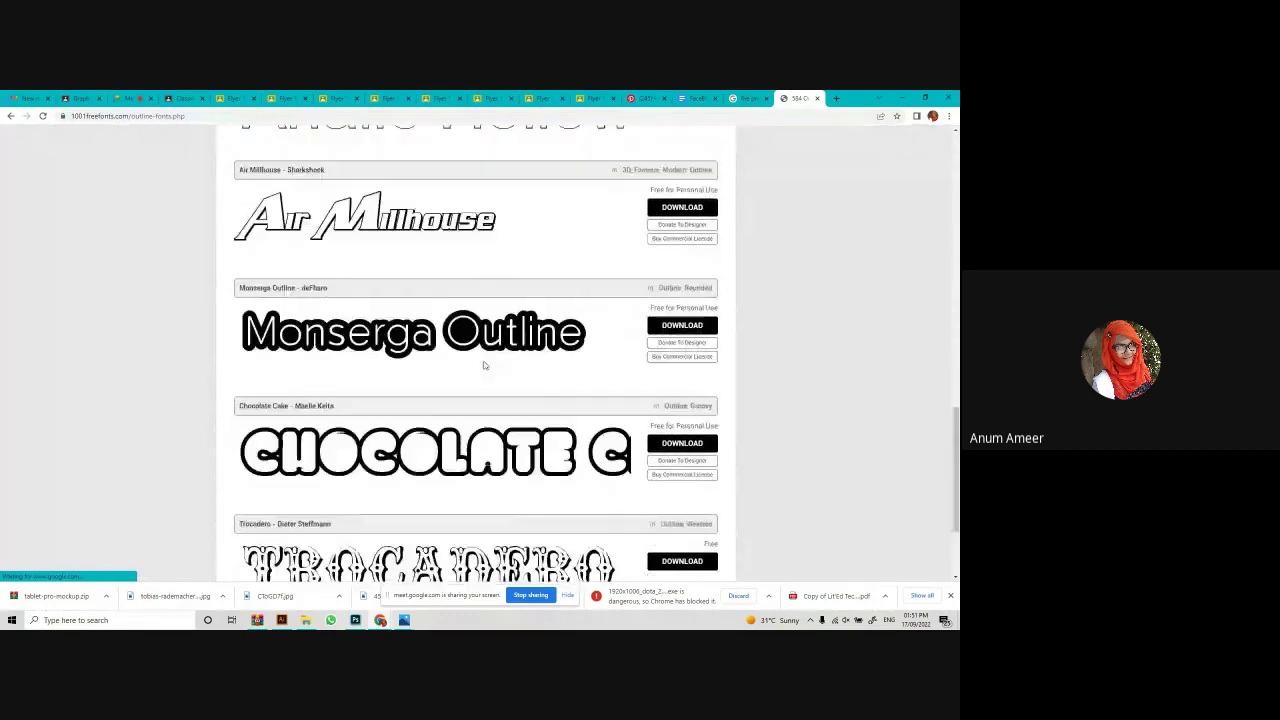
scroll(483, 365, down, 3)
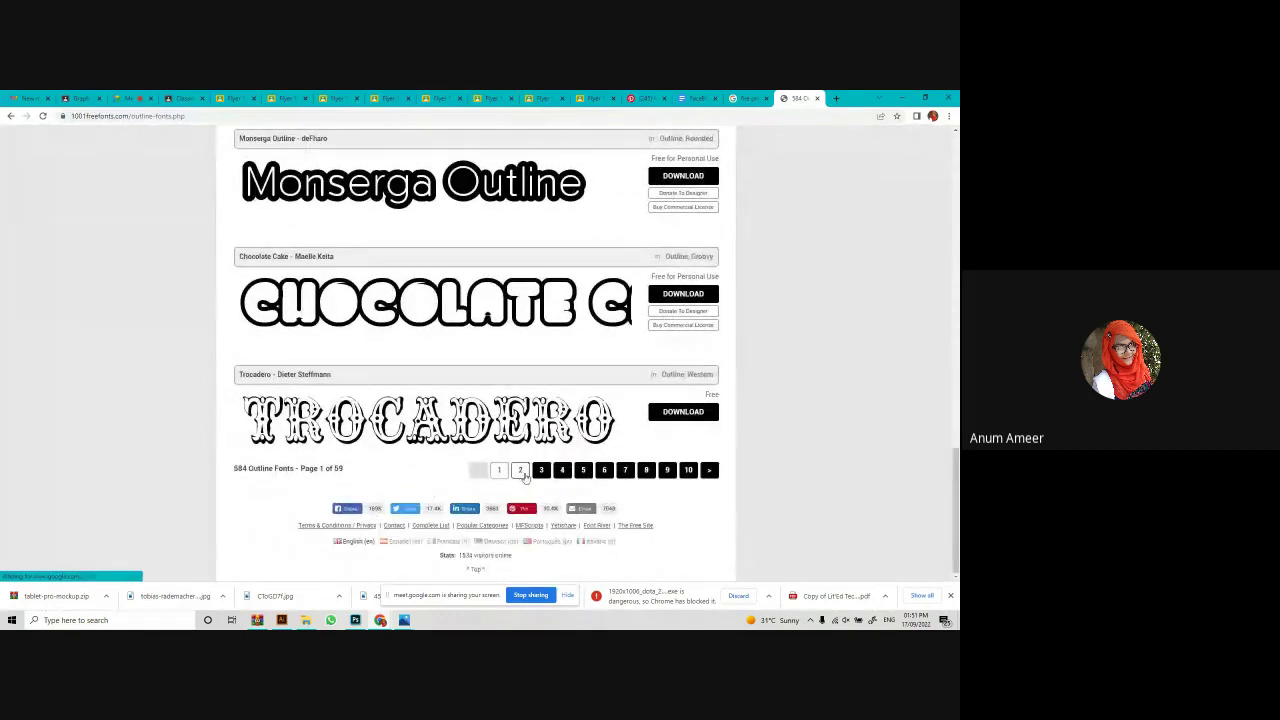
click(521, 470)
scroll(520, 428, down, 10)
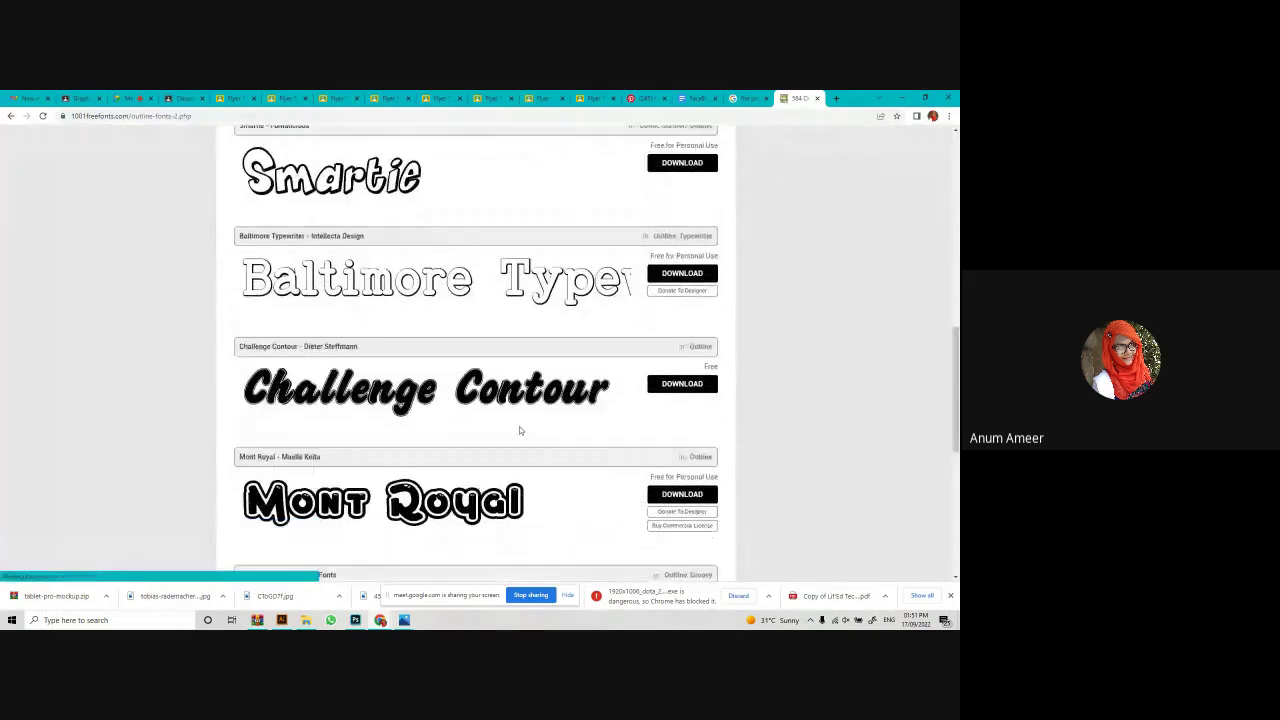
scroll(519, 430, up, 3)
scroll(519, 426, down, 2)
scroll(516, 384, up, 3)
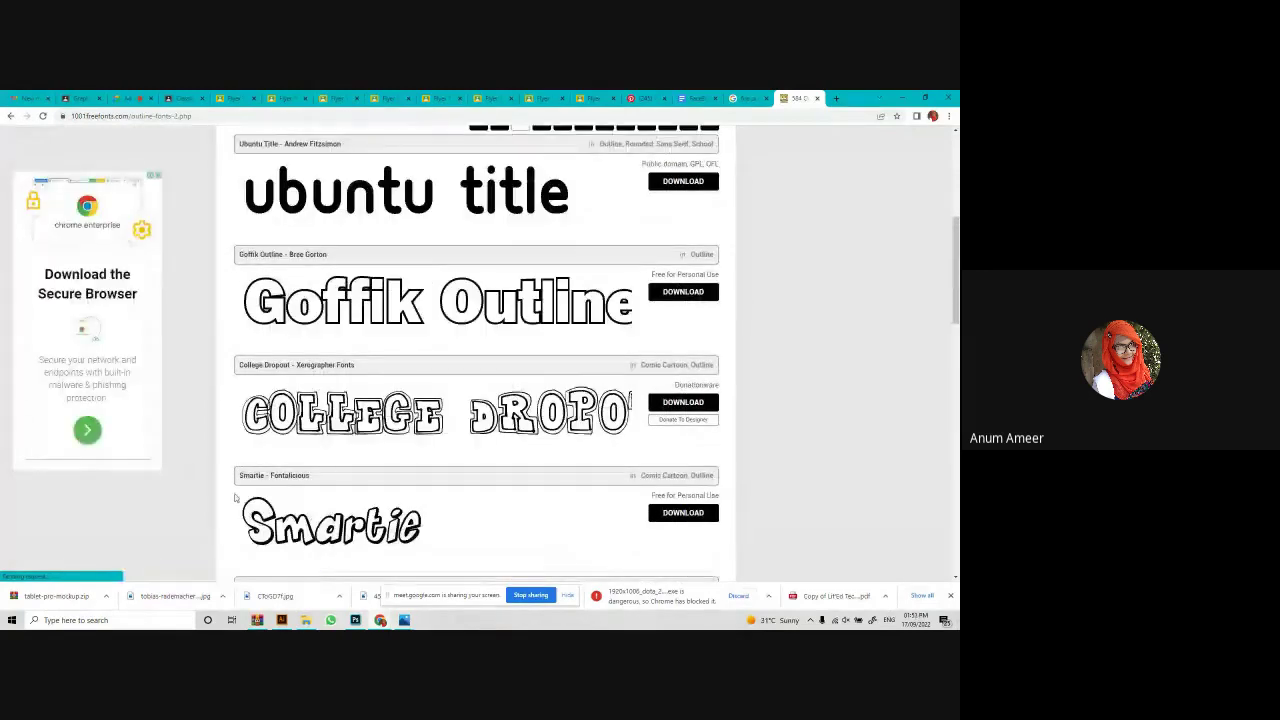
Open the downloaded goffik-outline.zip and install the Goffik-Outline font from it, closing the WinRAR purchase reminder.
click(42, 606)
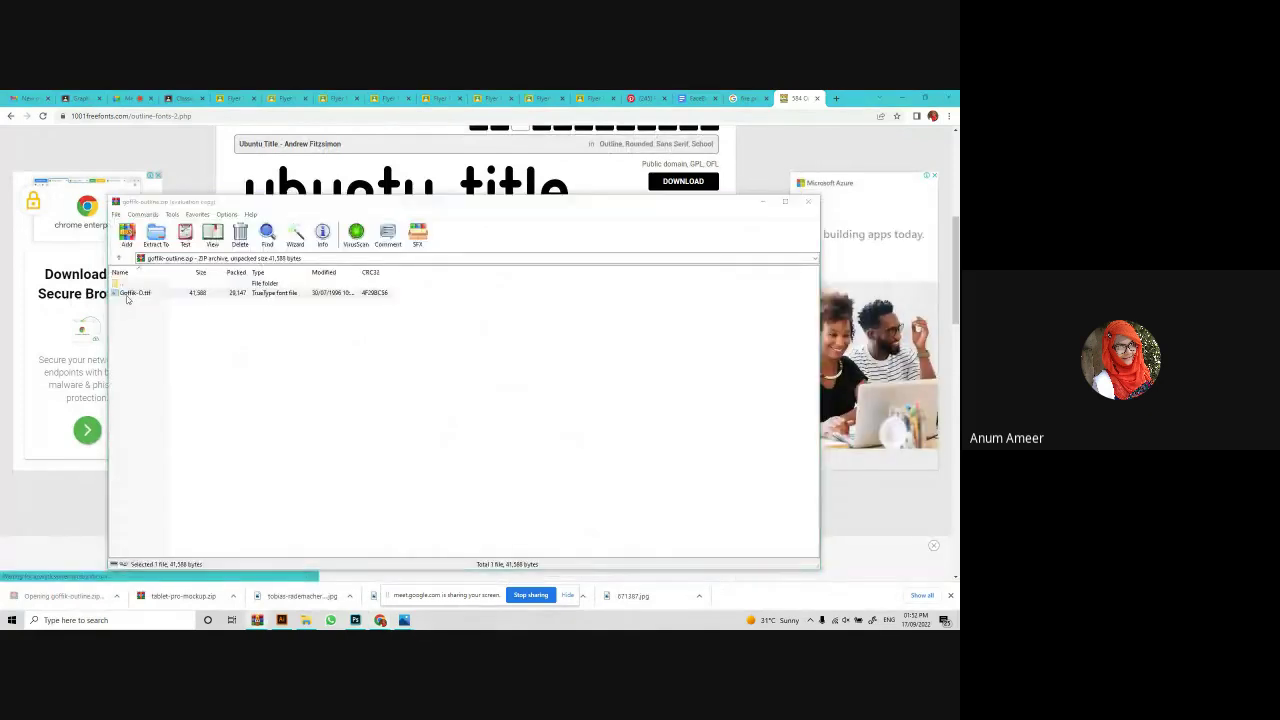
double_click(130, 293)
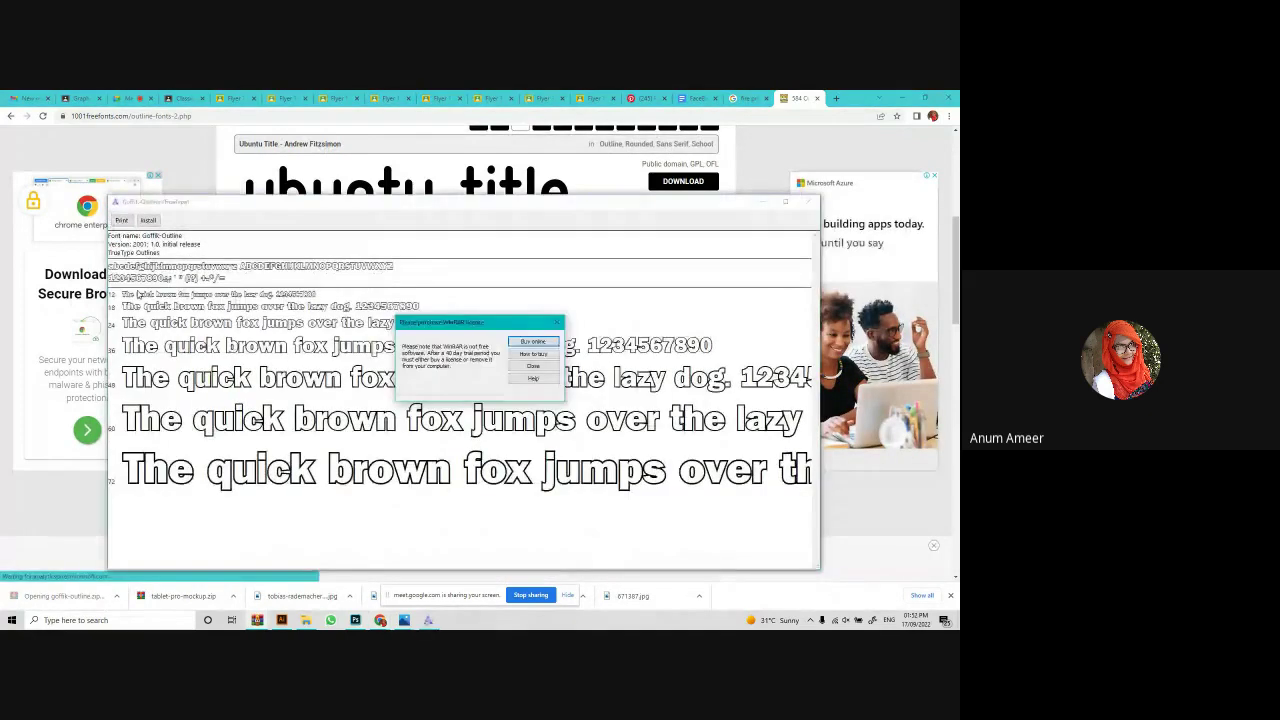
click(533, 366)
click(148, 220)
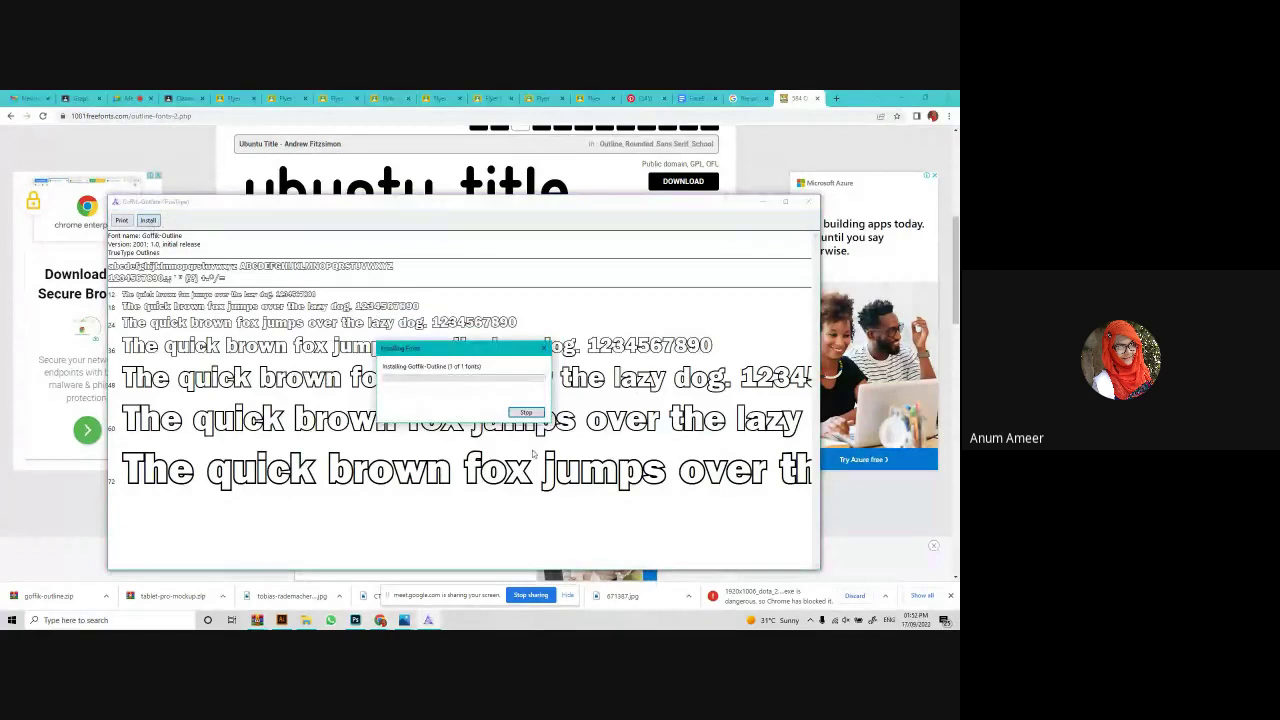
Switch to Photoshop and change the font of the upper large DOTA 2 background text to Goffik-Outline Heavy.
click(356, 619)
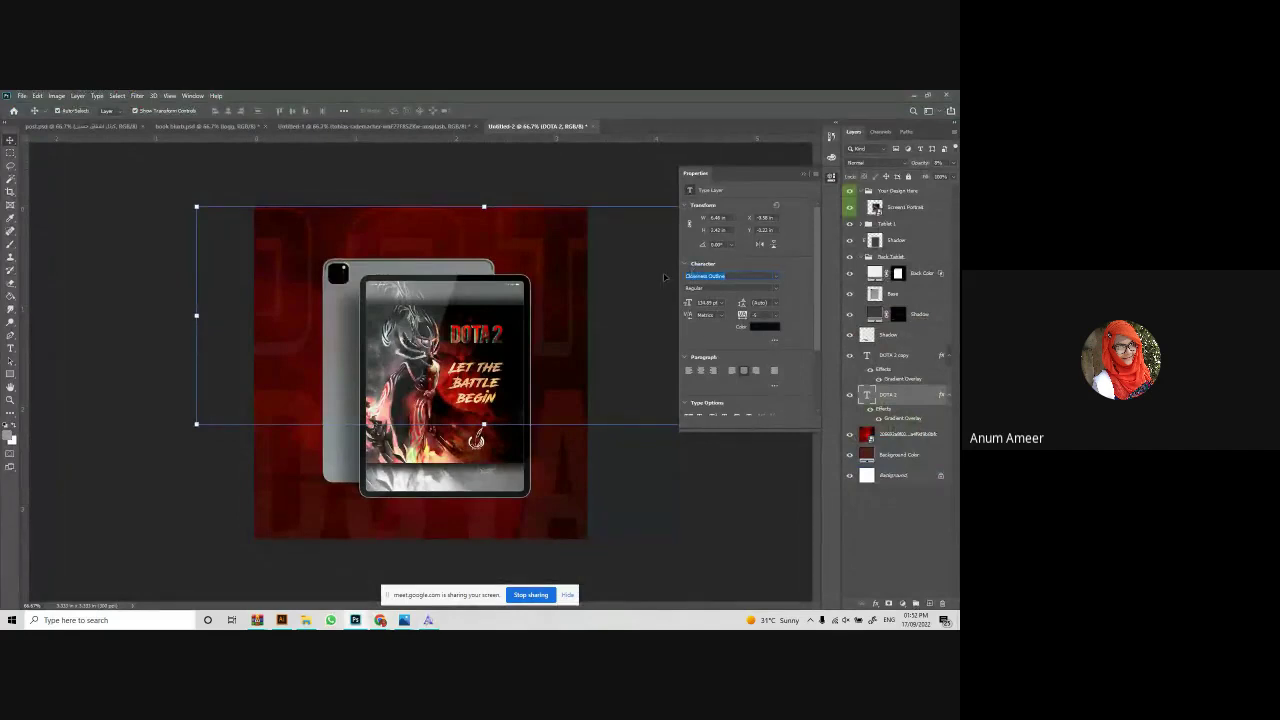
text(goth)
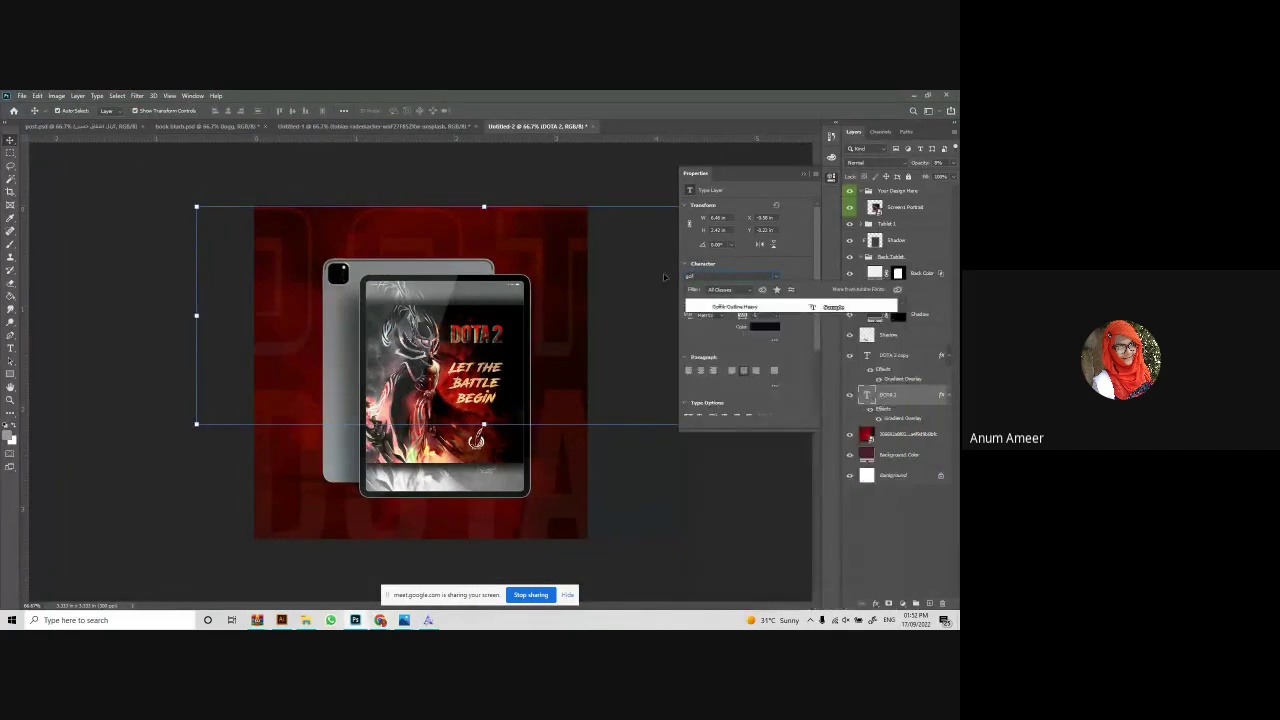
click(833, 307)
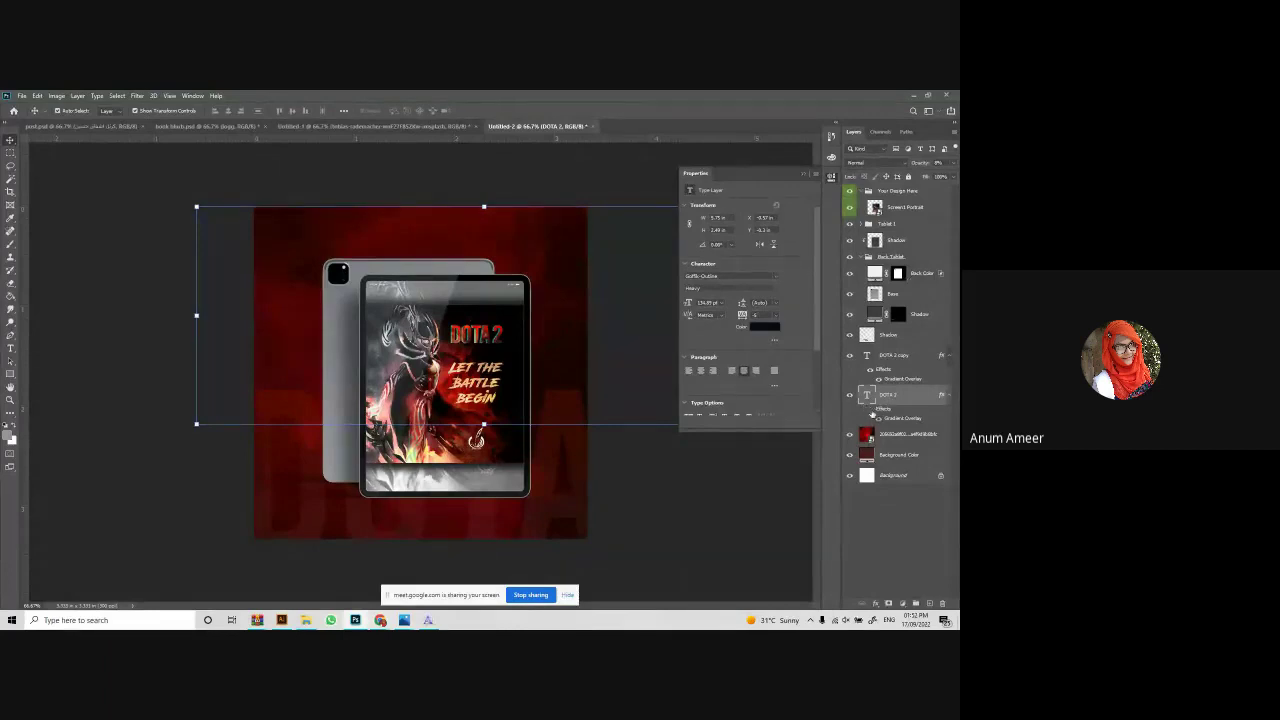
Try white as the text colour of the upper outlined DOTA 2 background text and reduce the layer's opacity.
click(766, 327)
click(627, 196)
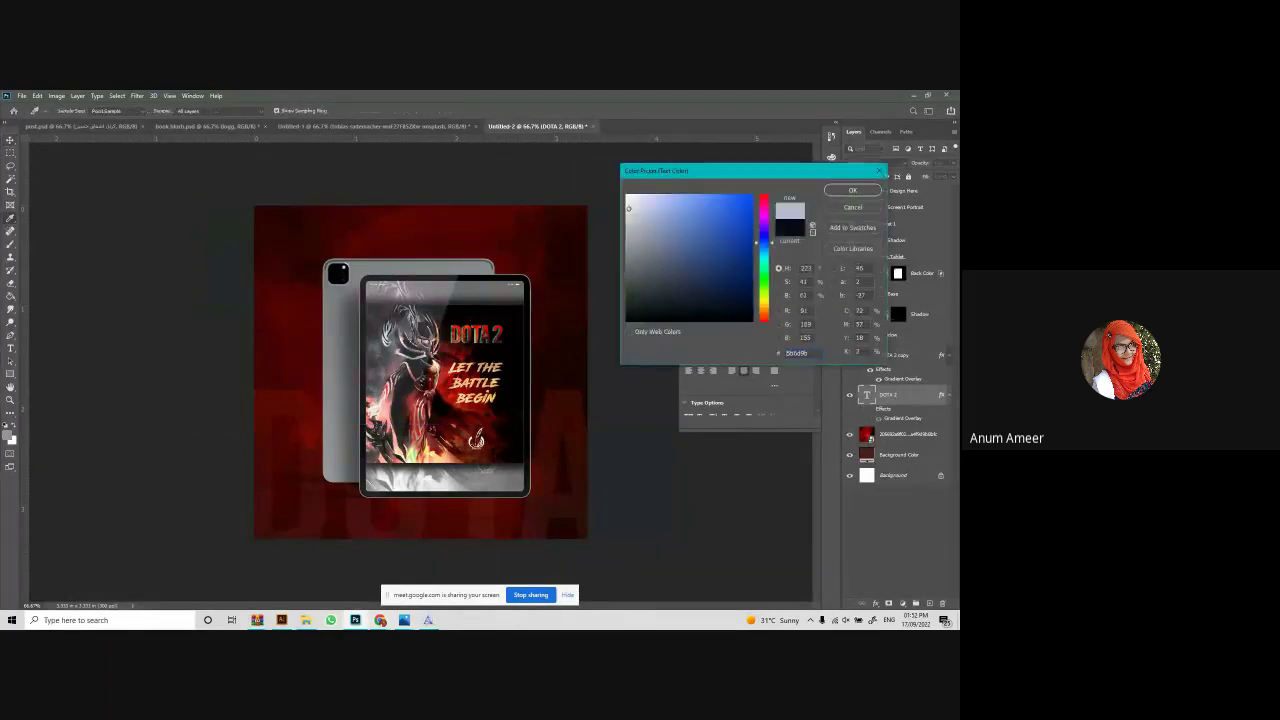
click(852, 190)
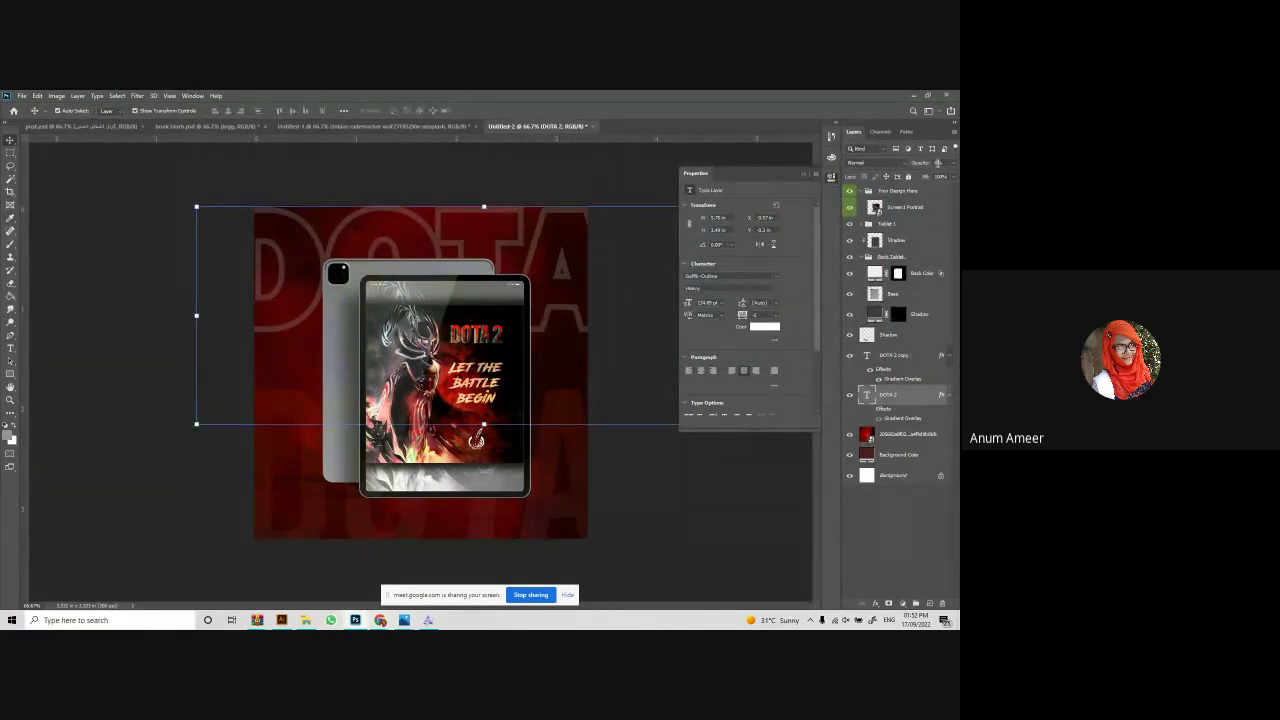
click(955, 164)
drag(951, 176, 909, 176)
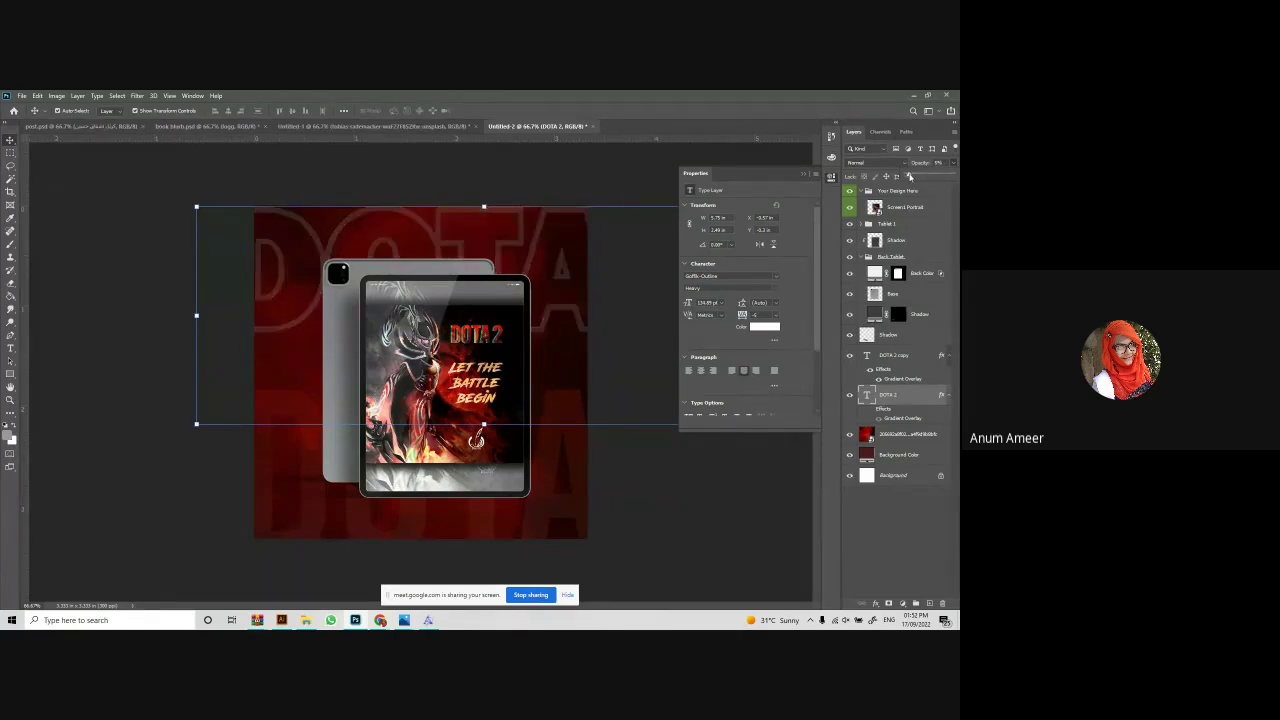
Duplicate the outlined DOTA 2 text layer and try placing the copy over the lower DOTA 2 background text.
key(ctrl+j)
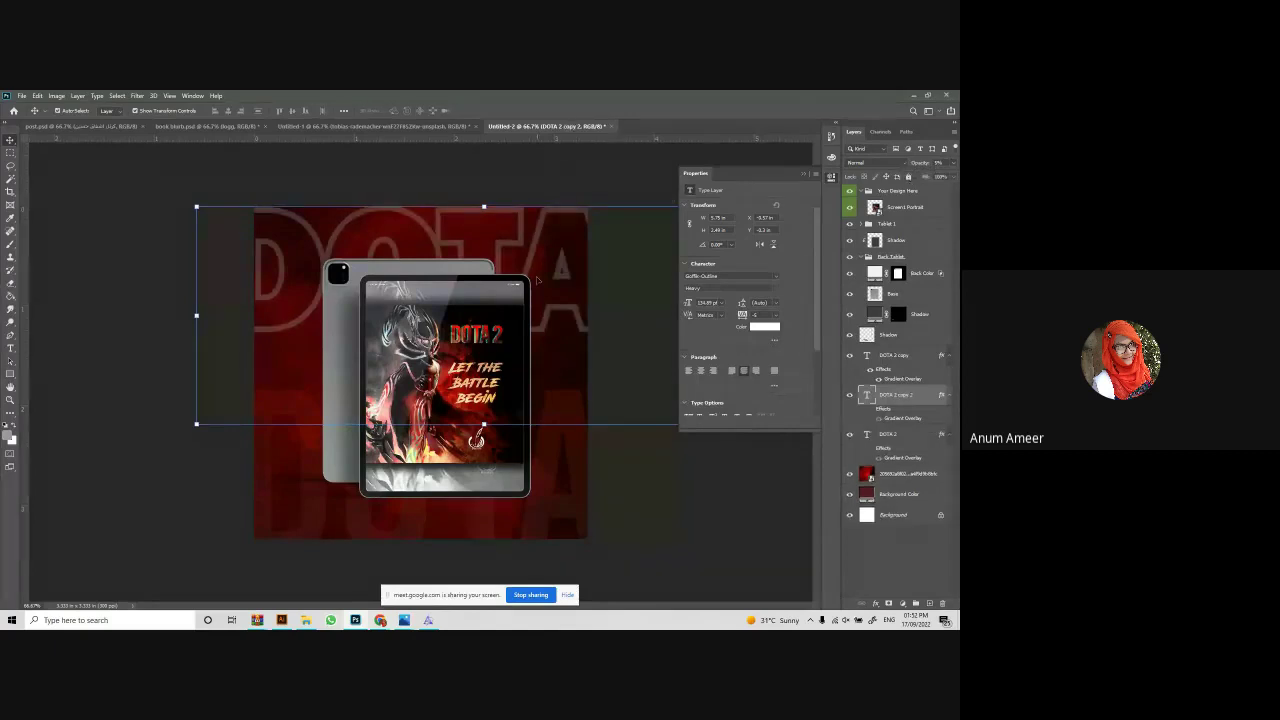
drag(484, 290, 511, 323)
drag(511, 377, 515, 384)
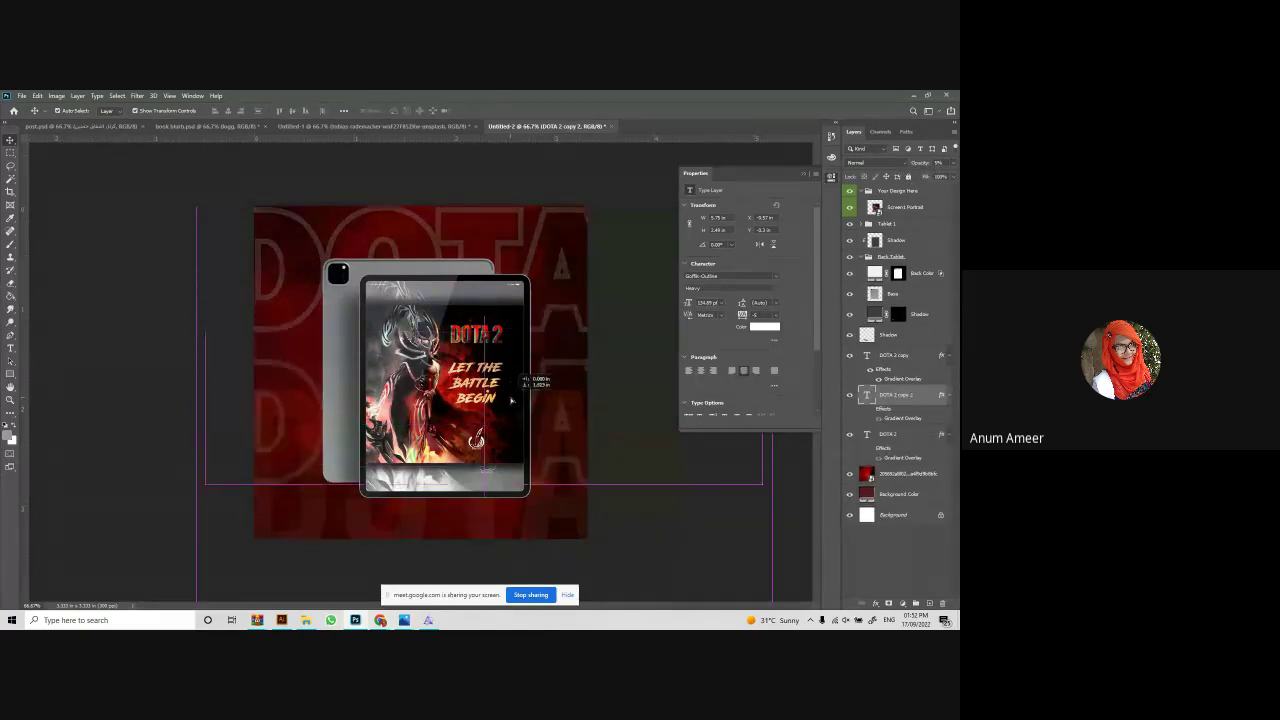
Remove the duplicated text, undo the white colour and outline font on the upper DOTA 2 background text, and deselect it.
key(Delete)
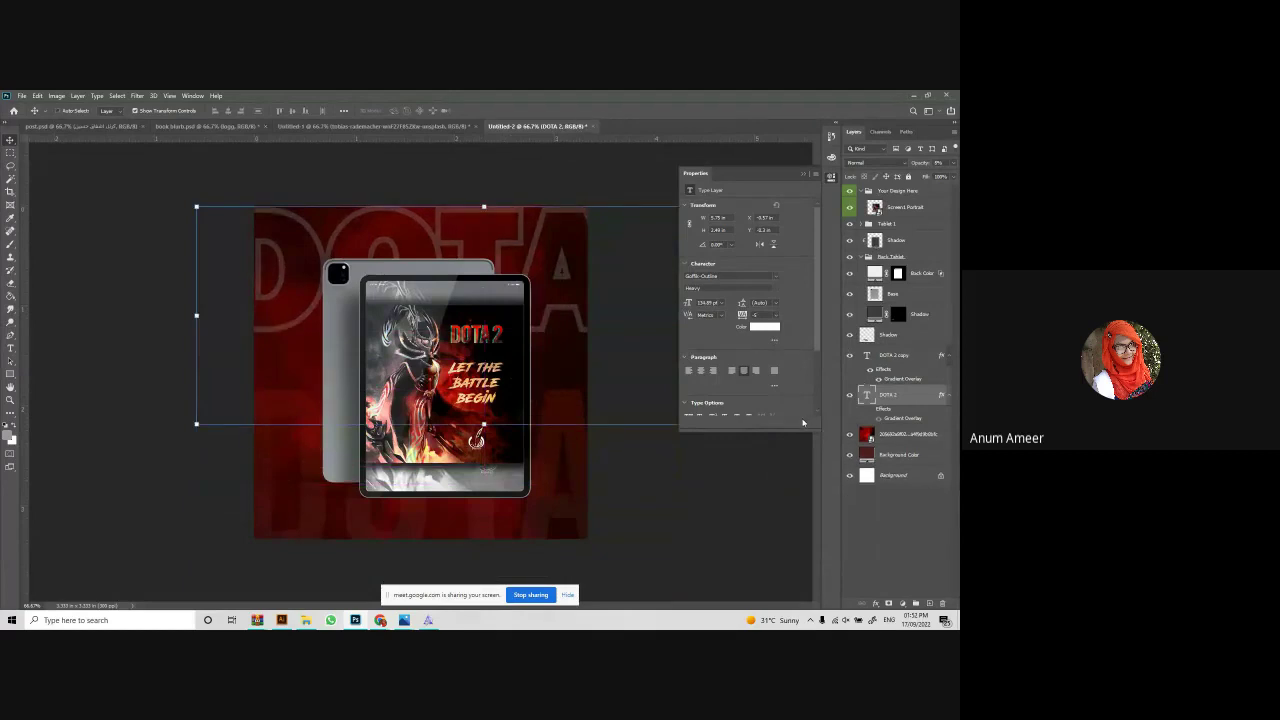
key(alt+BackSpace)
click(651, 521)
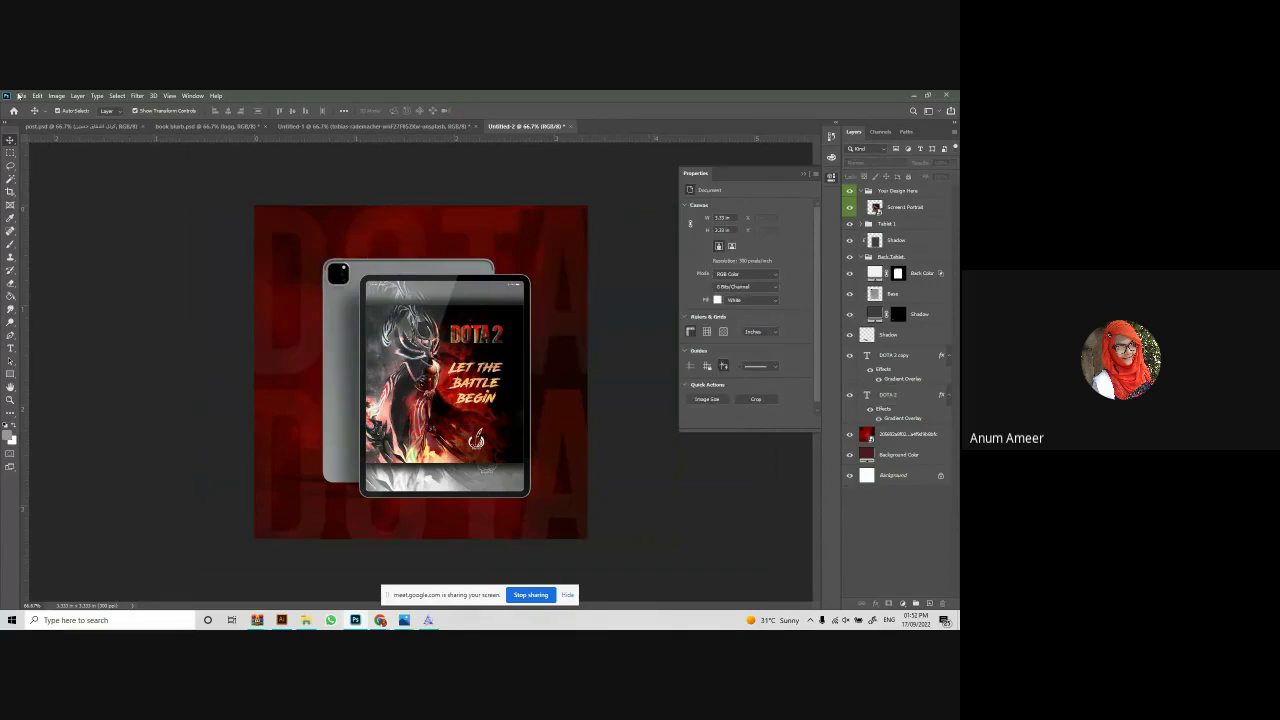
Save the tablet mockup on the computer as a JPEG named poster in the markhor folder, accepting the JPEG export options.
click(21, 96)
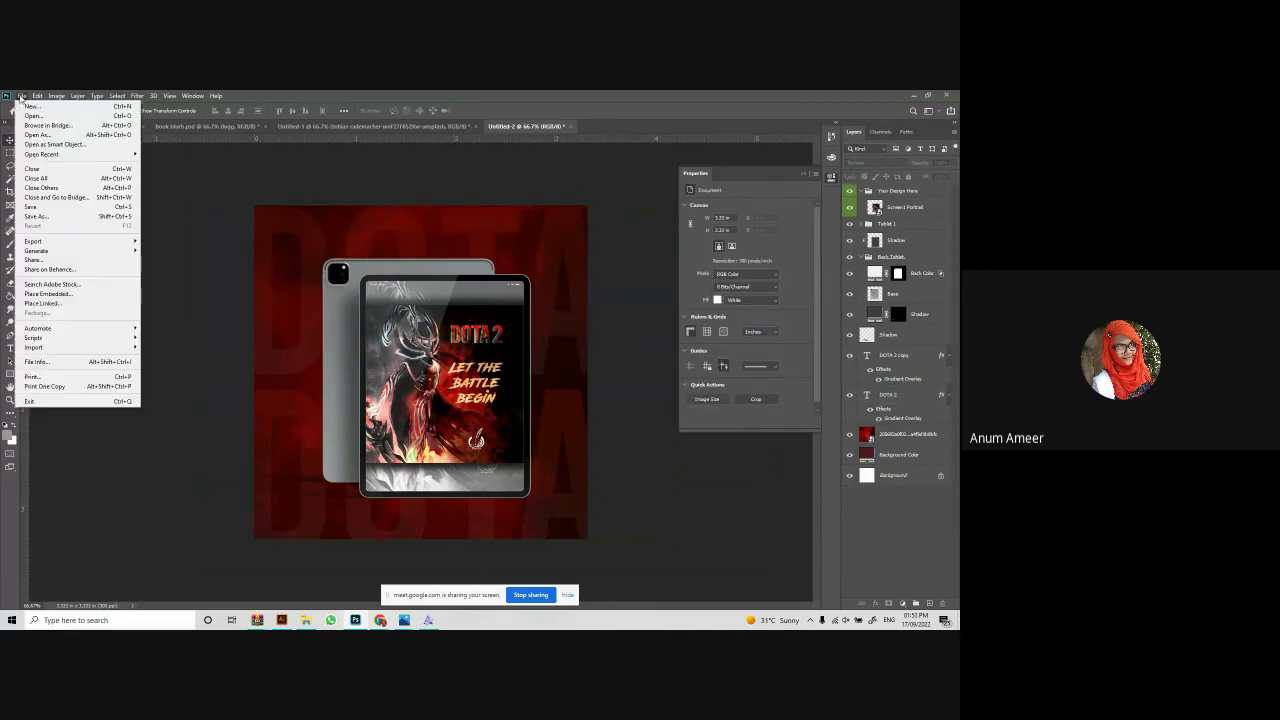
click(40, 213)
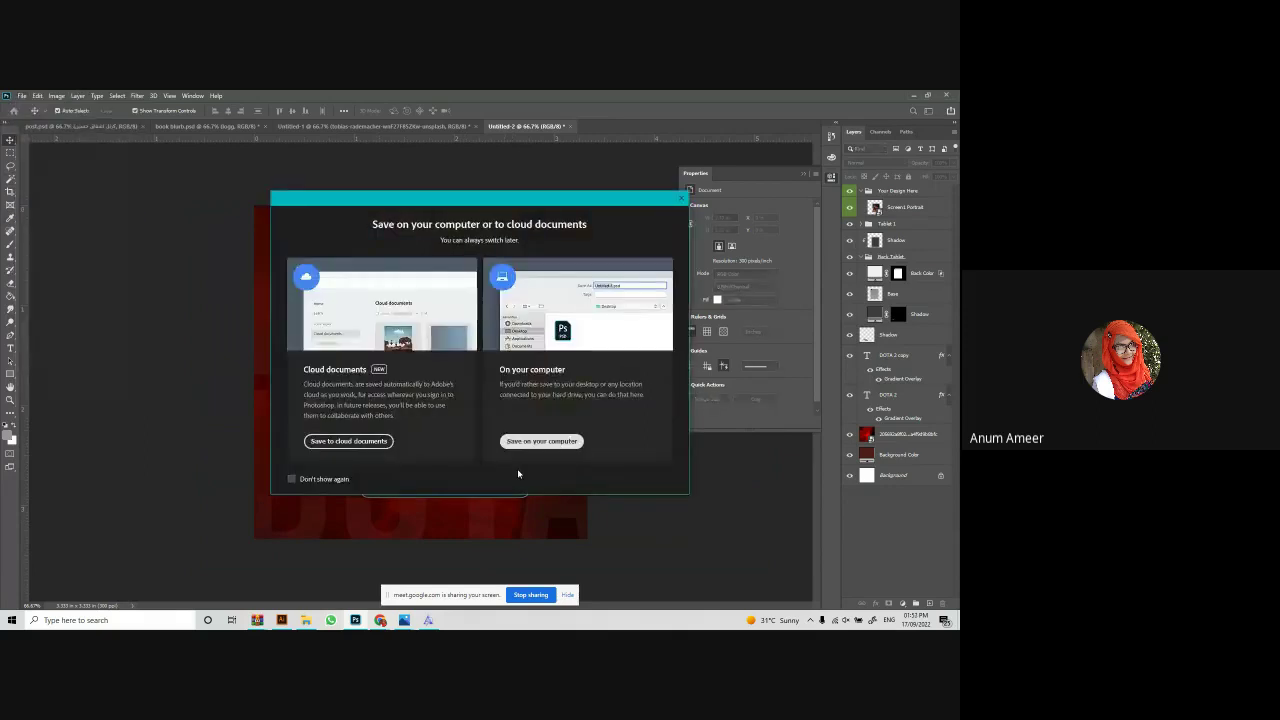
click(541, 441)
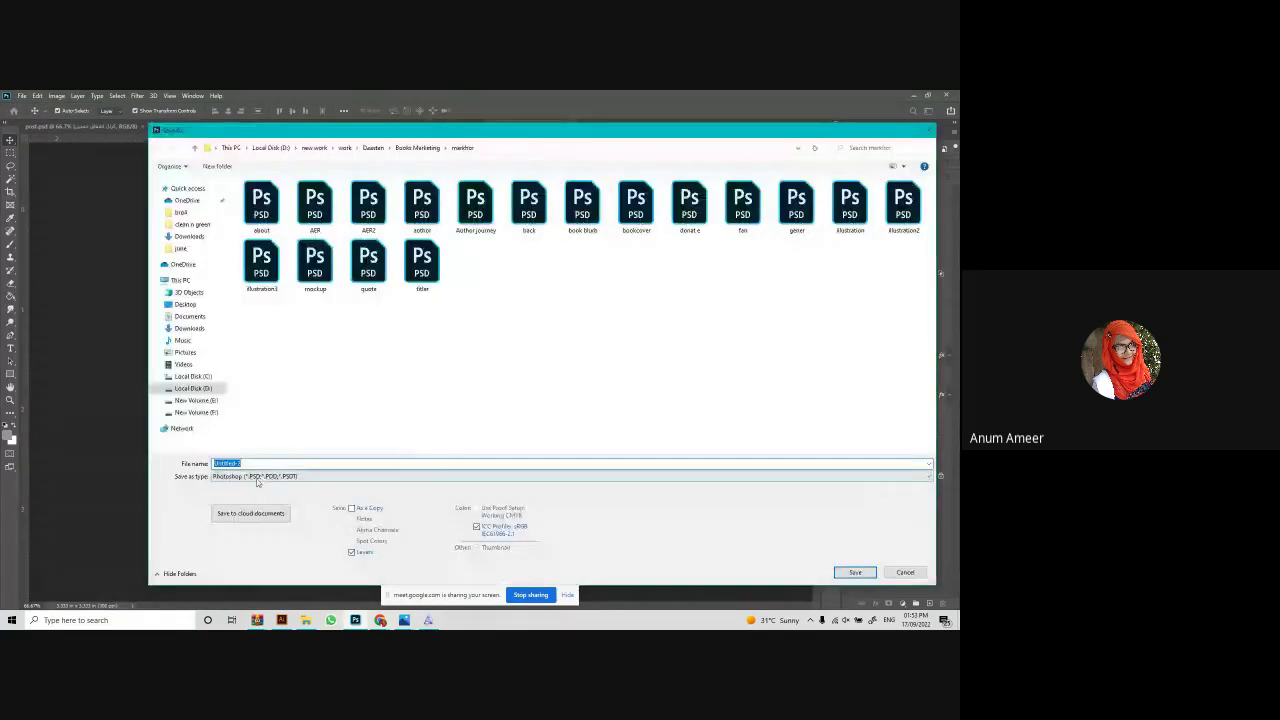
click(262, 476)
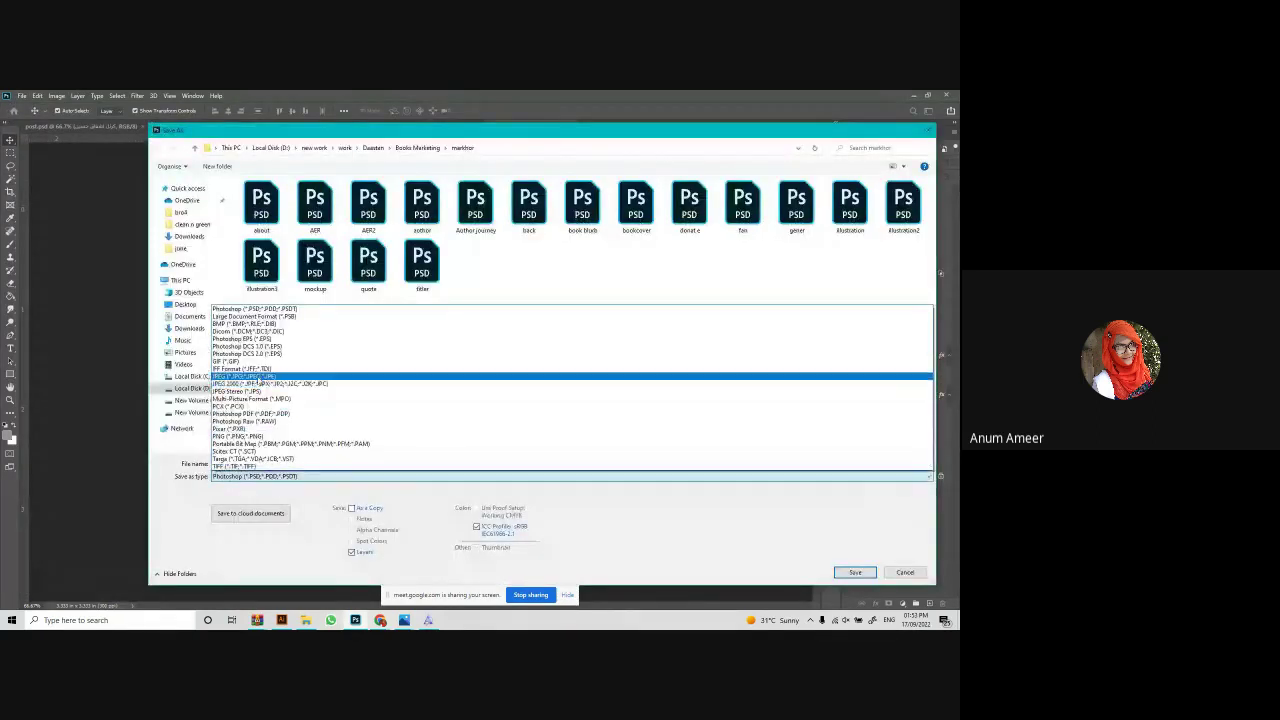
click(240, 376)
double_click(242, 462)
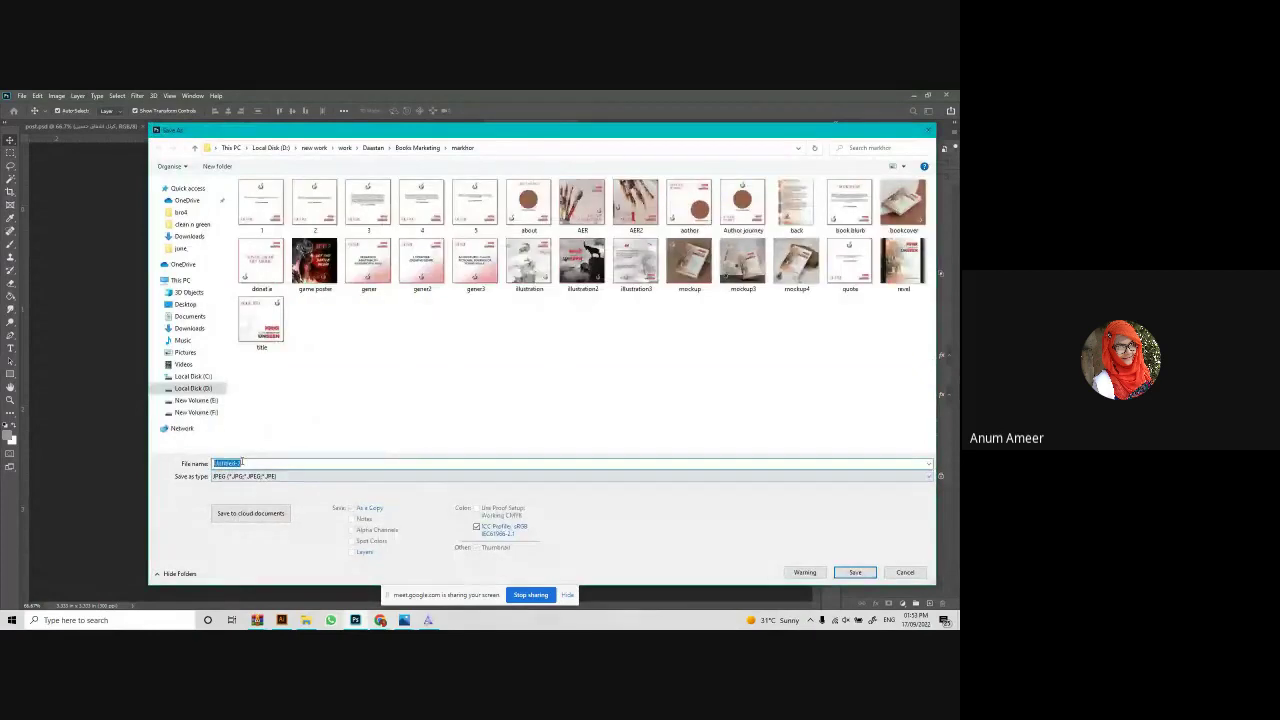
text(pdster)
key(Return)
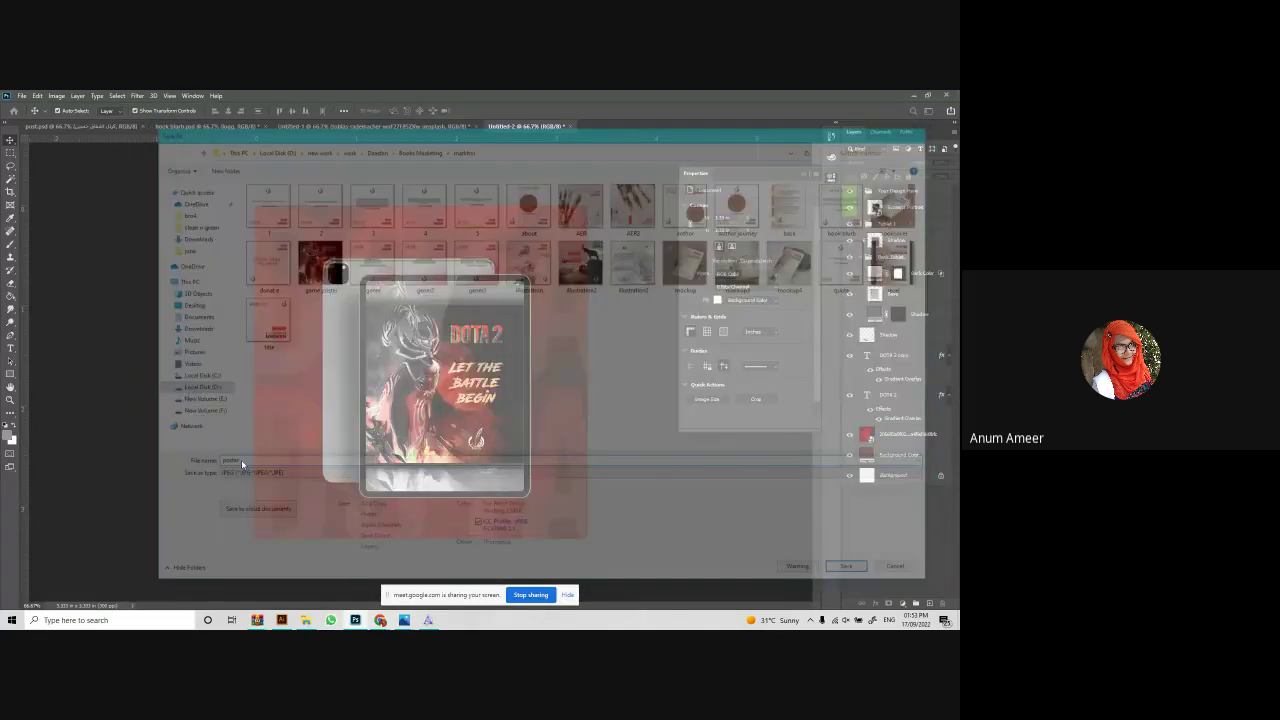
key(Return)
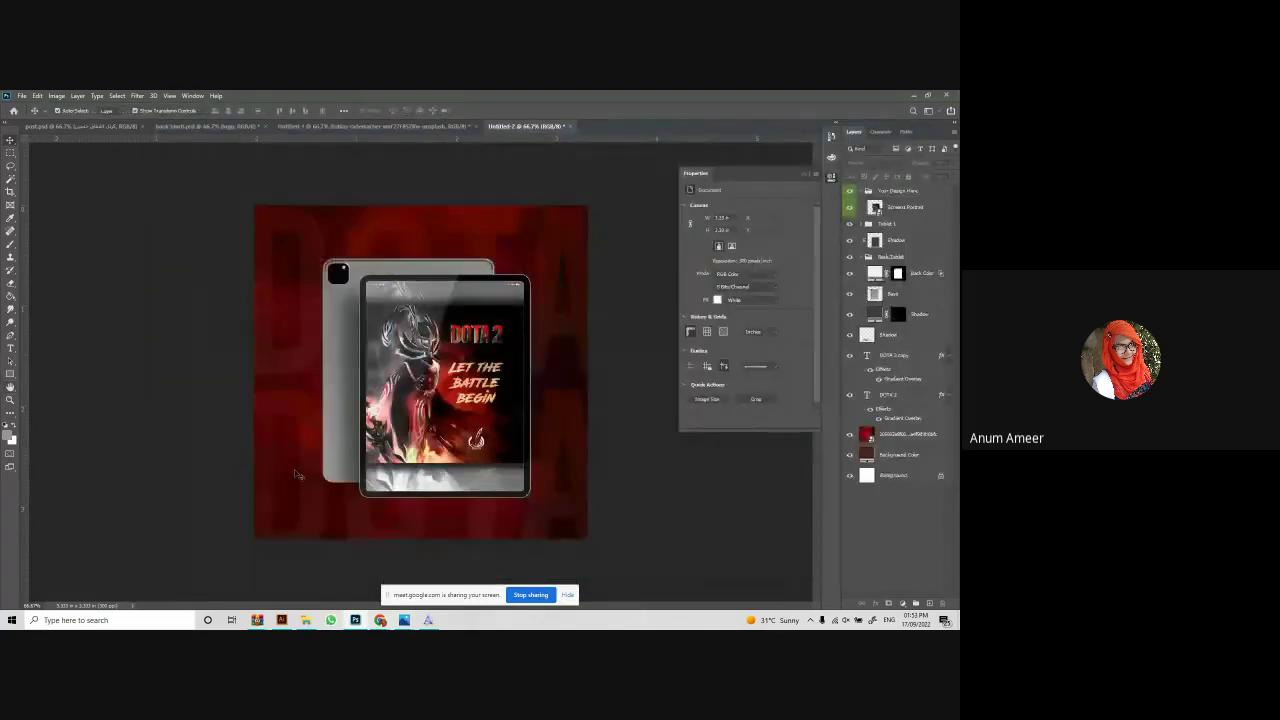
Switch to Chrome to review the poster briefs in the FaceBook POSTER document, and stop sharing the screen.
click(390, 127)
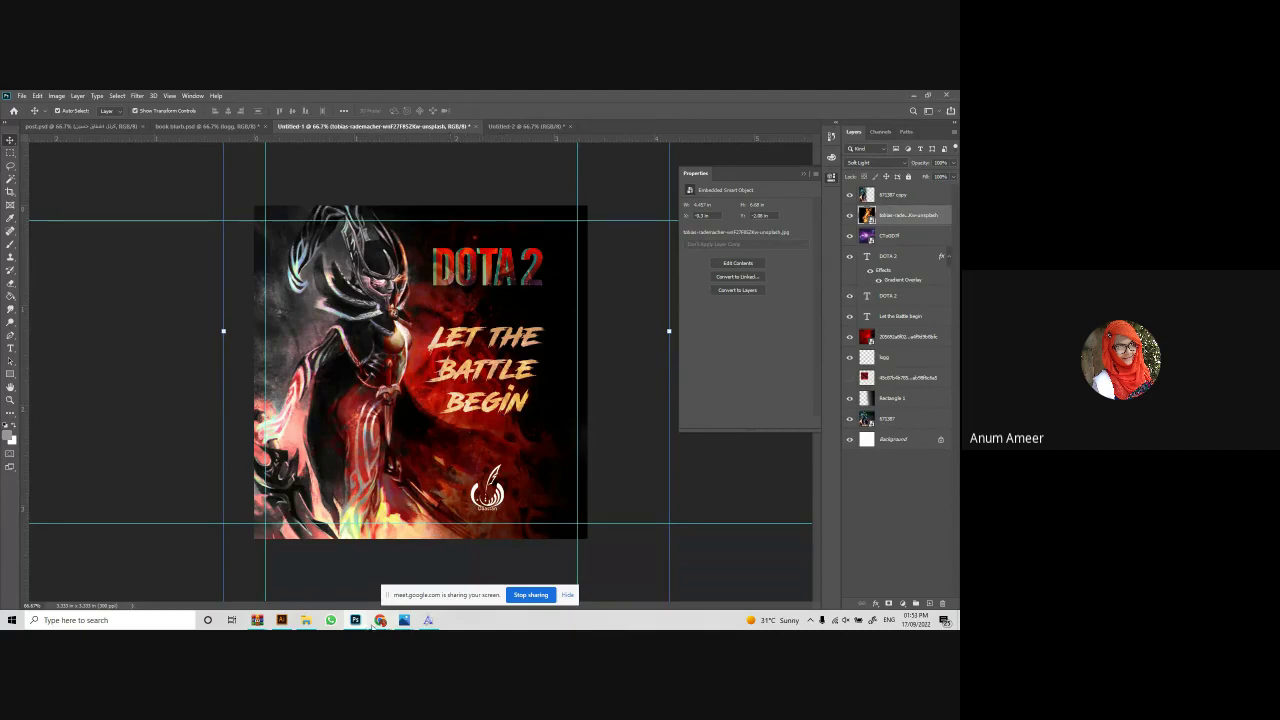
mouse_move(377, 622)
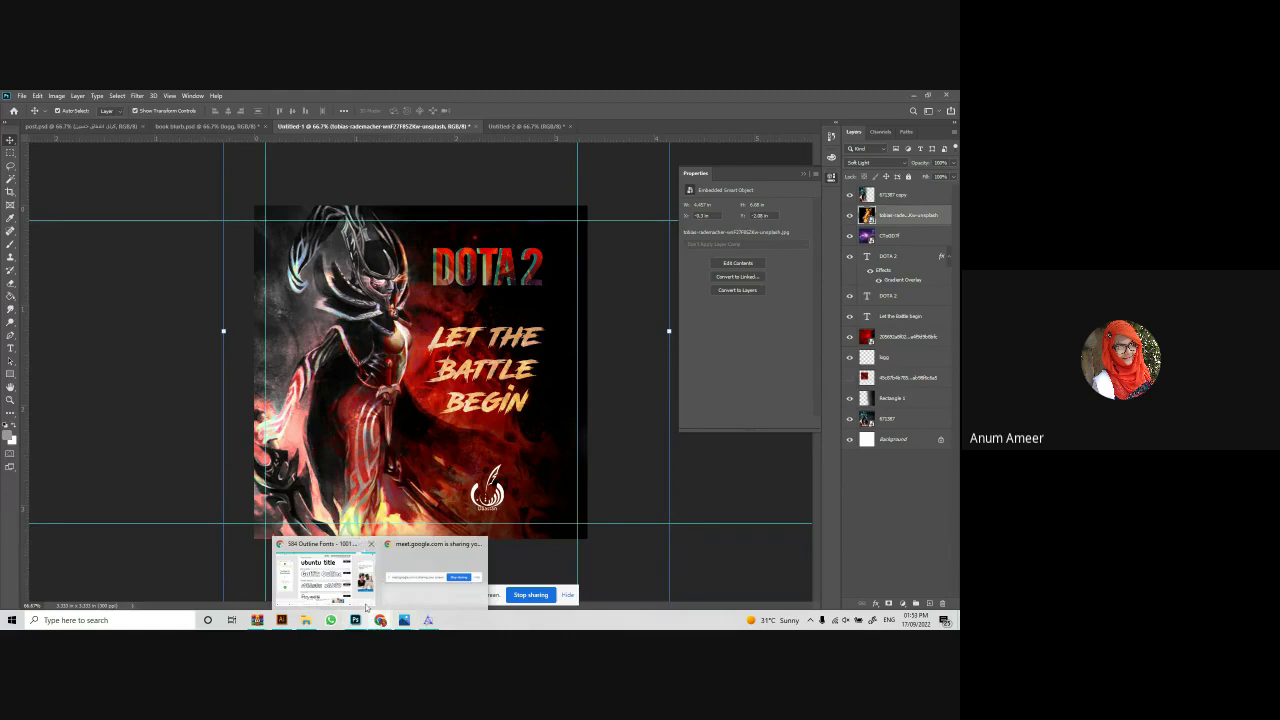
click(366, 604)
click(692, 98)
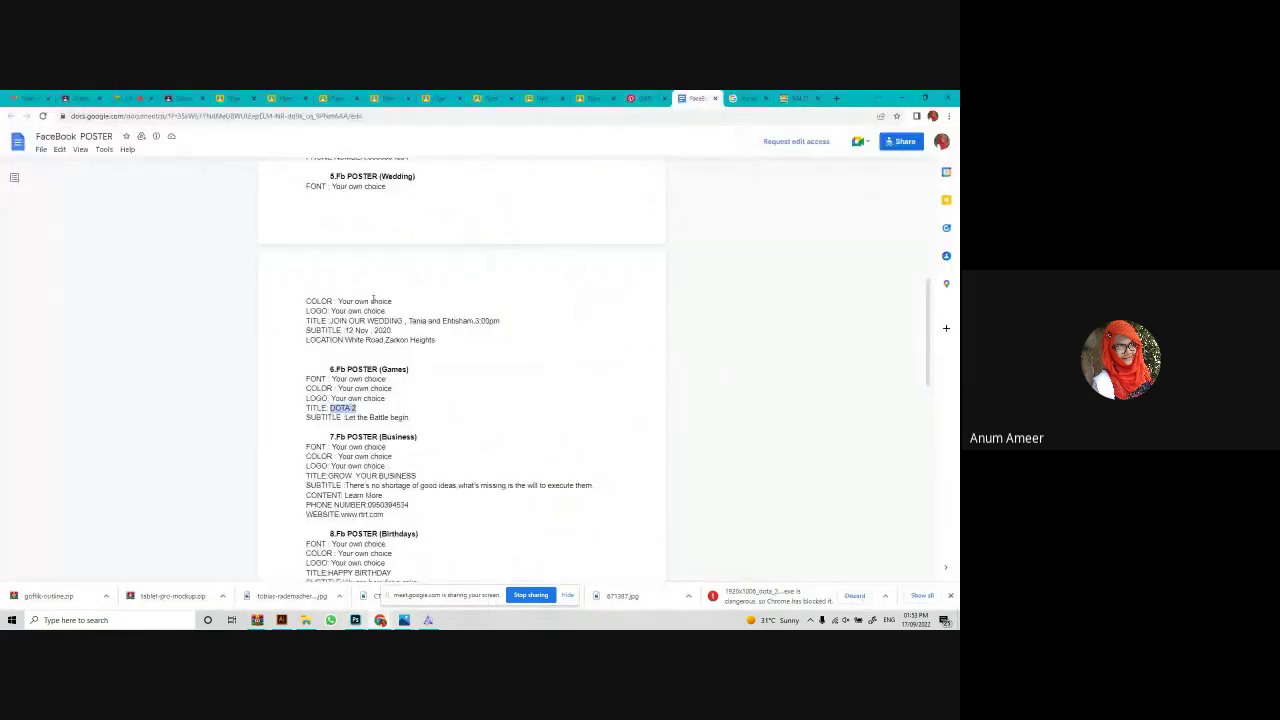
scroll(373, 299, up, 10)
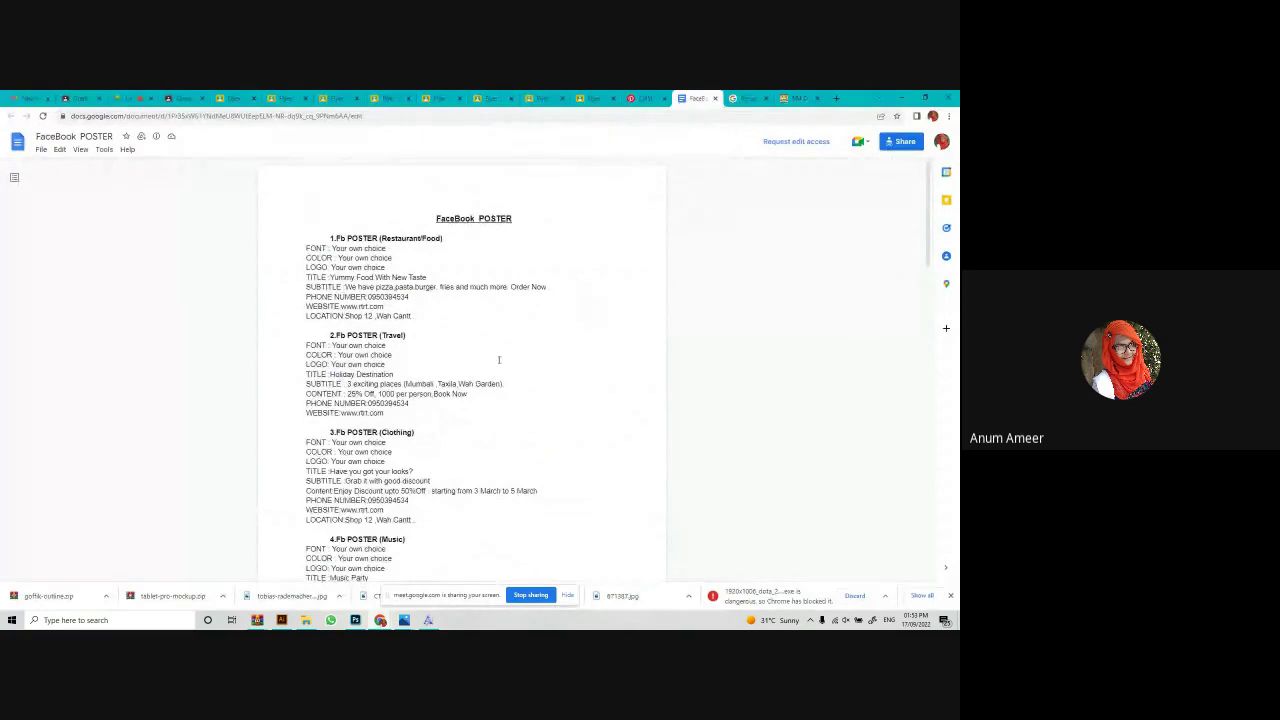
scroll(499, 359, down, 5)
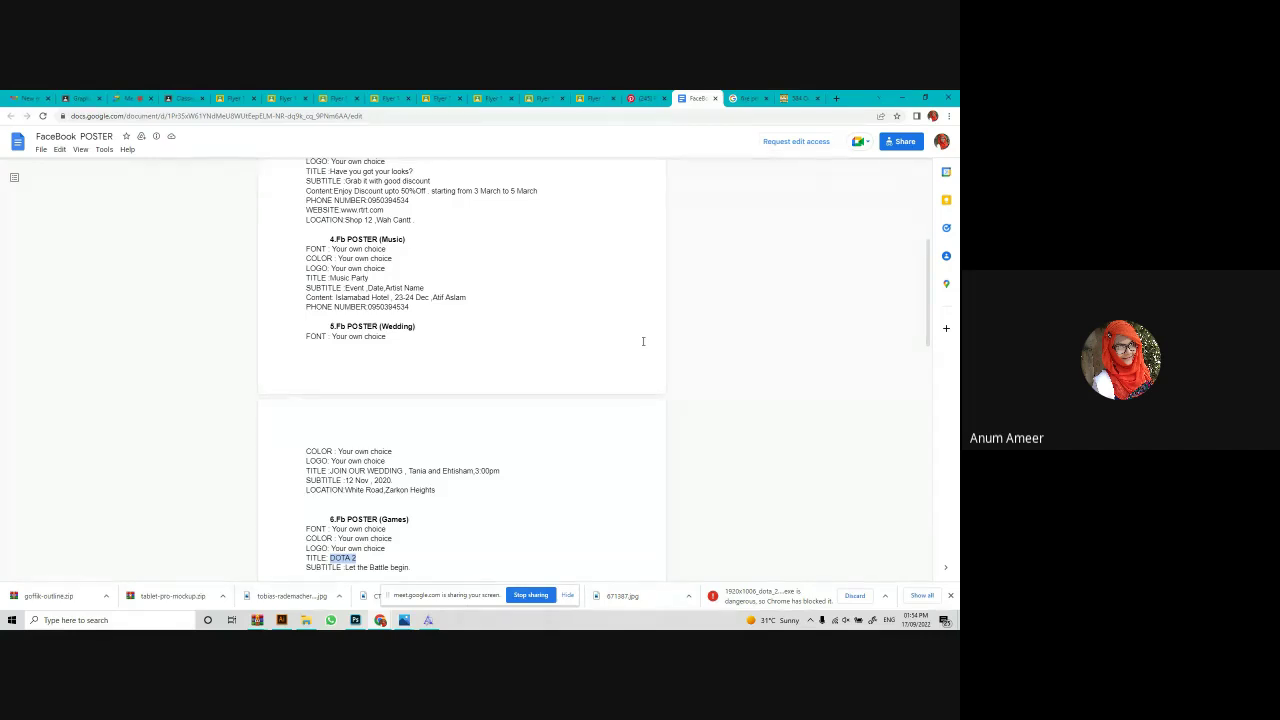
click(530, 595)
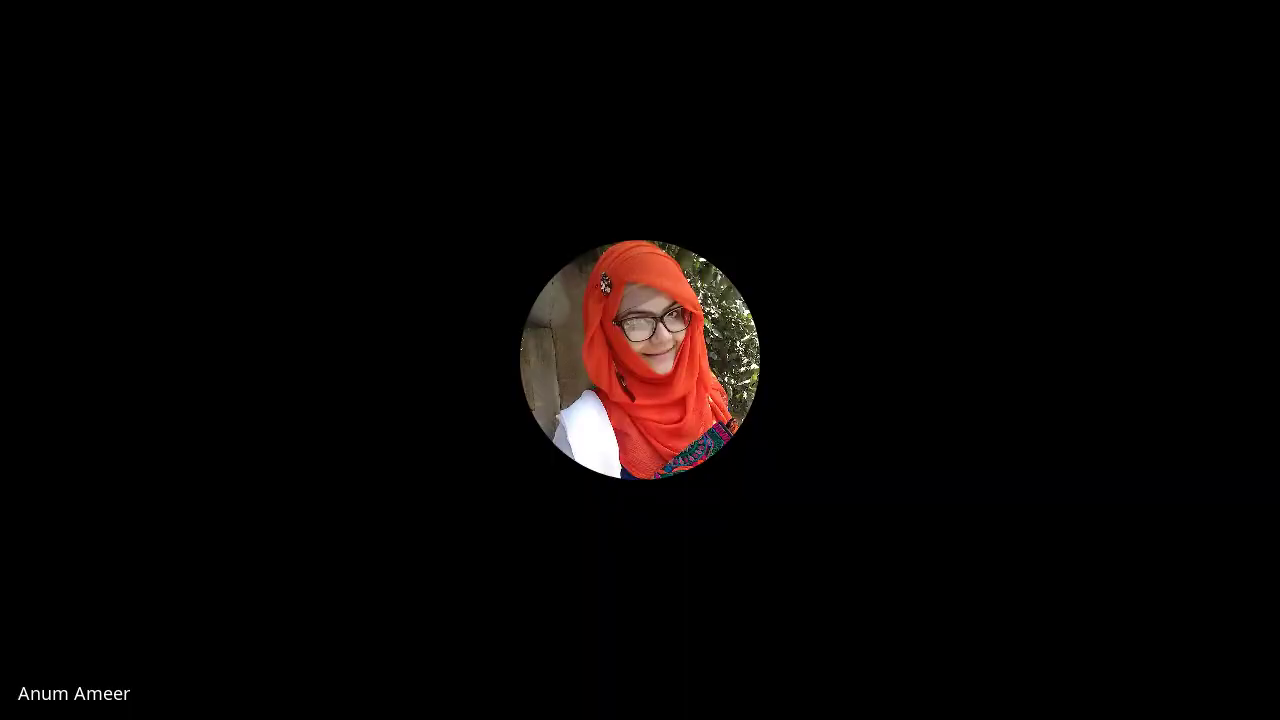